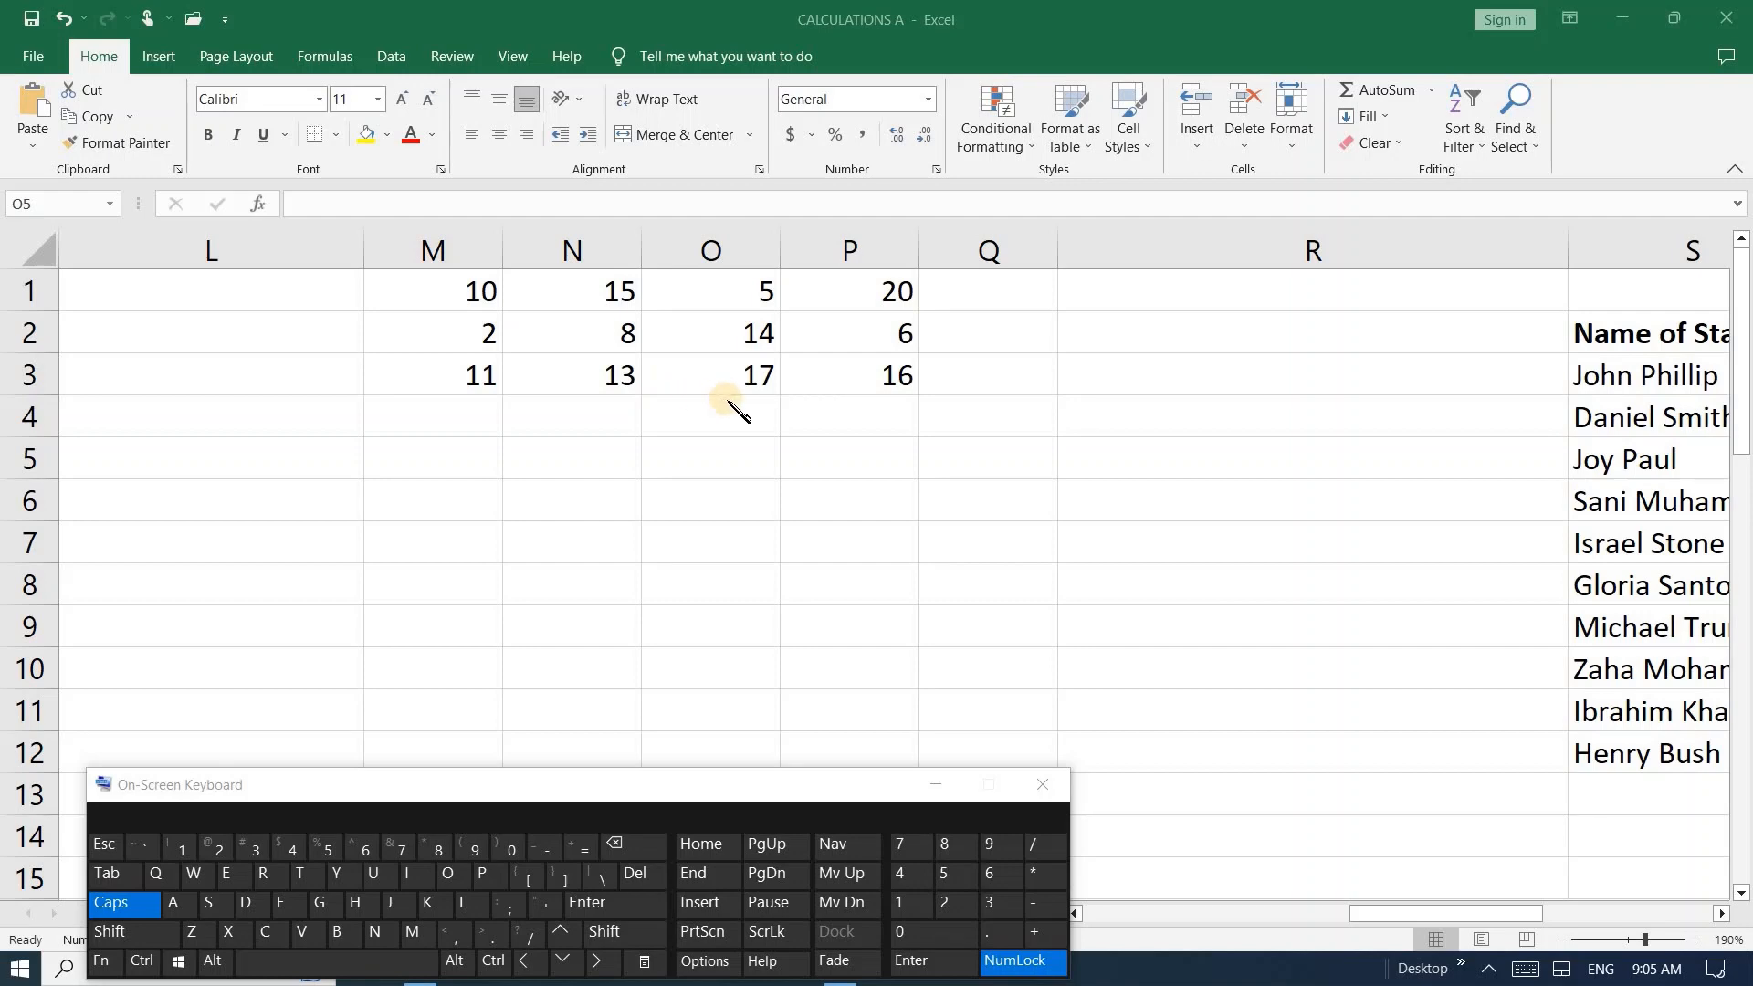
- Select cell O5 and enlarge the on-screen keyboard
click(699, 464)
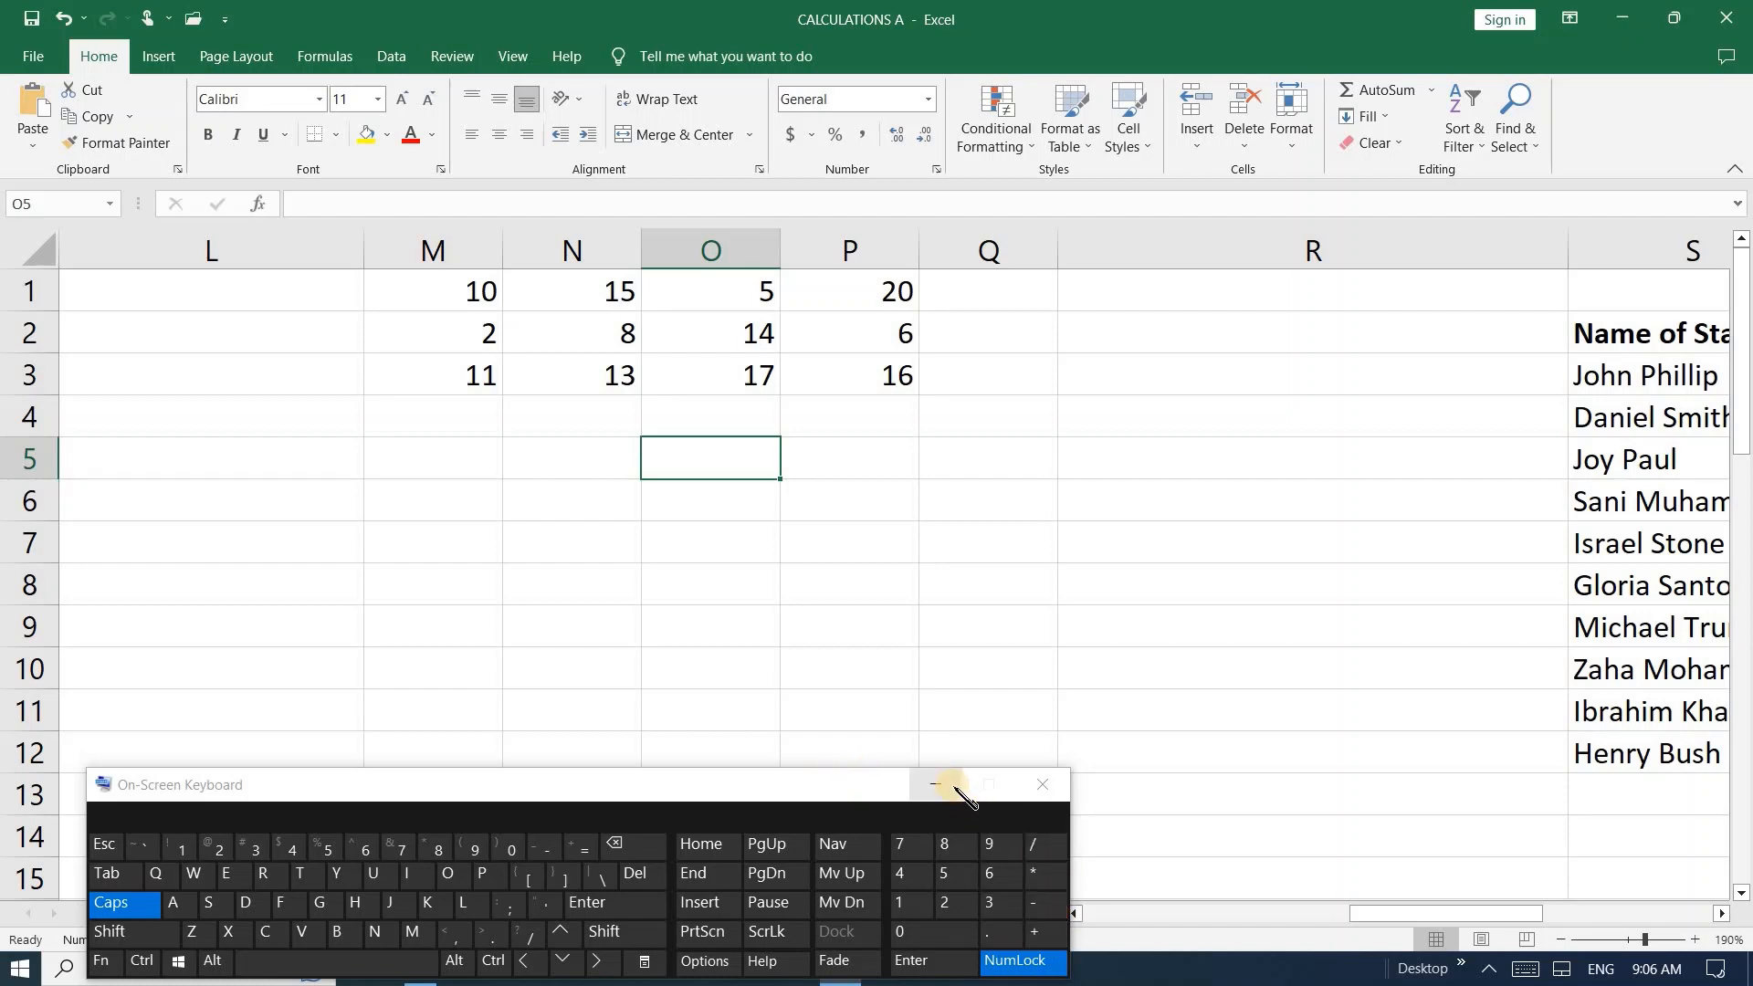
drag(889, 767, 849, 618)
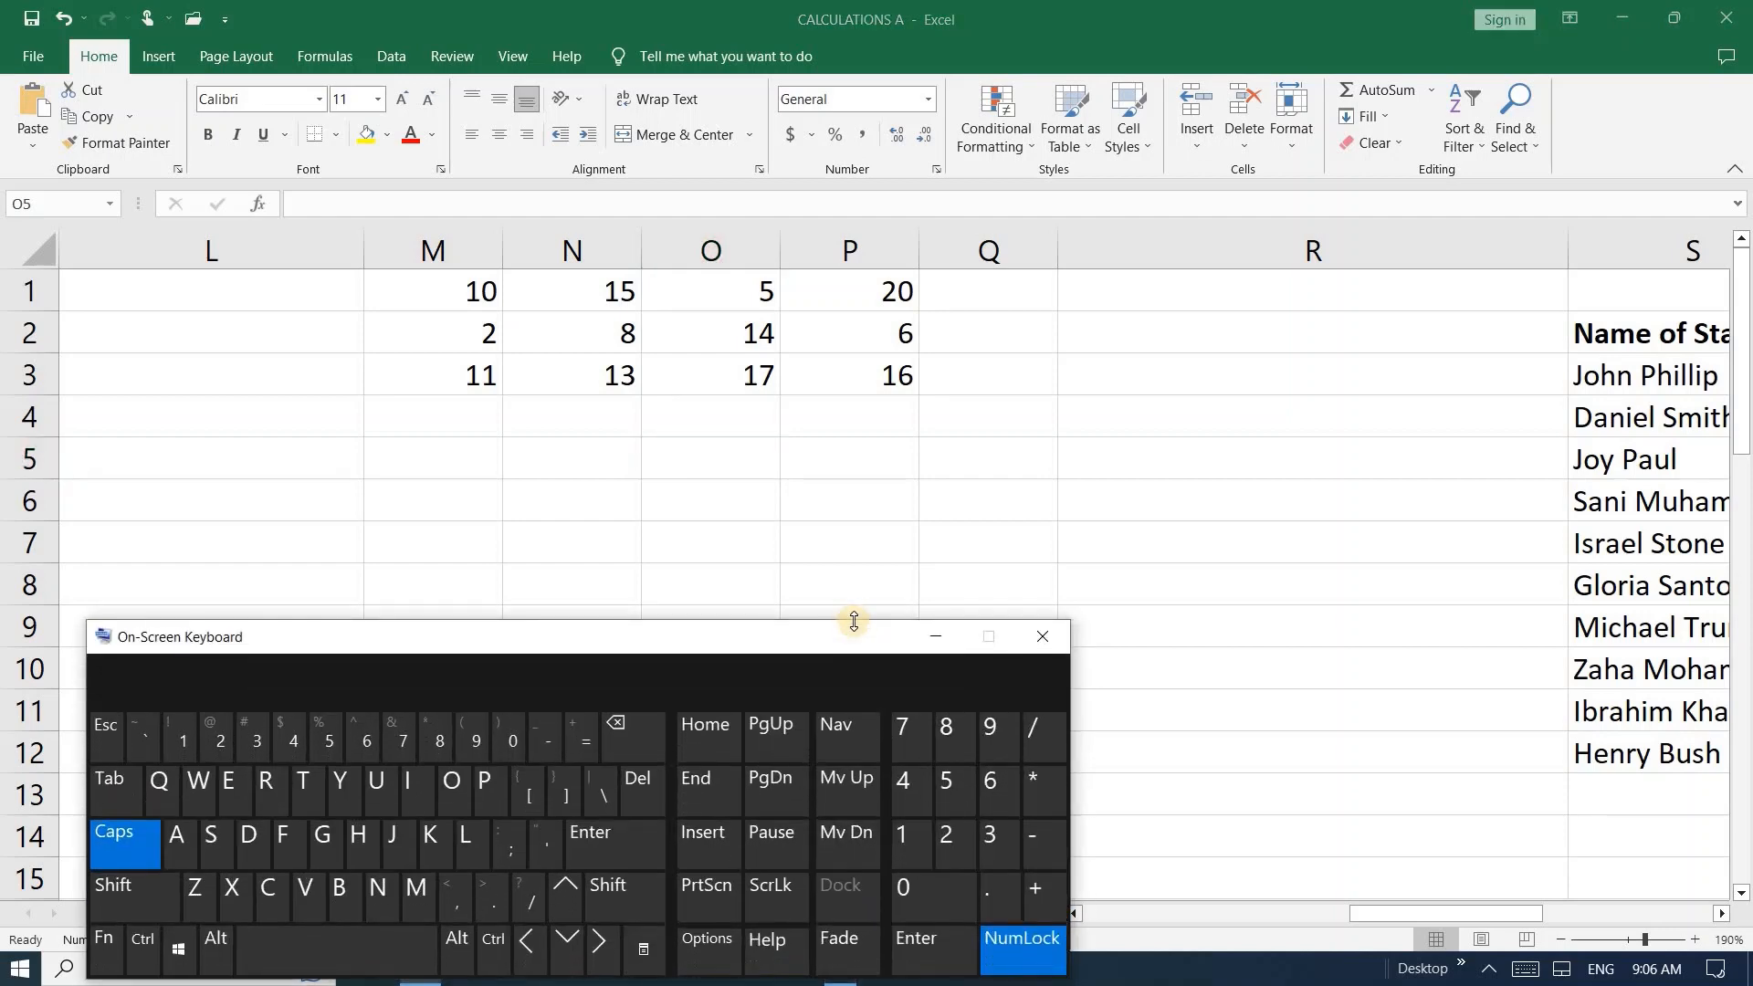
click(1060, 903)
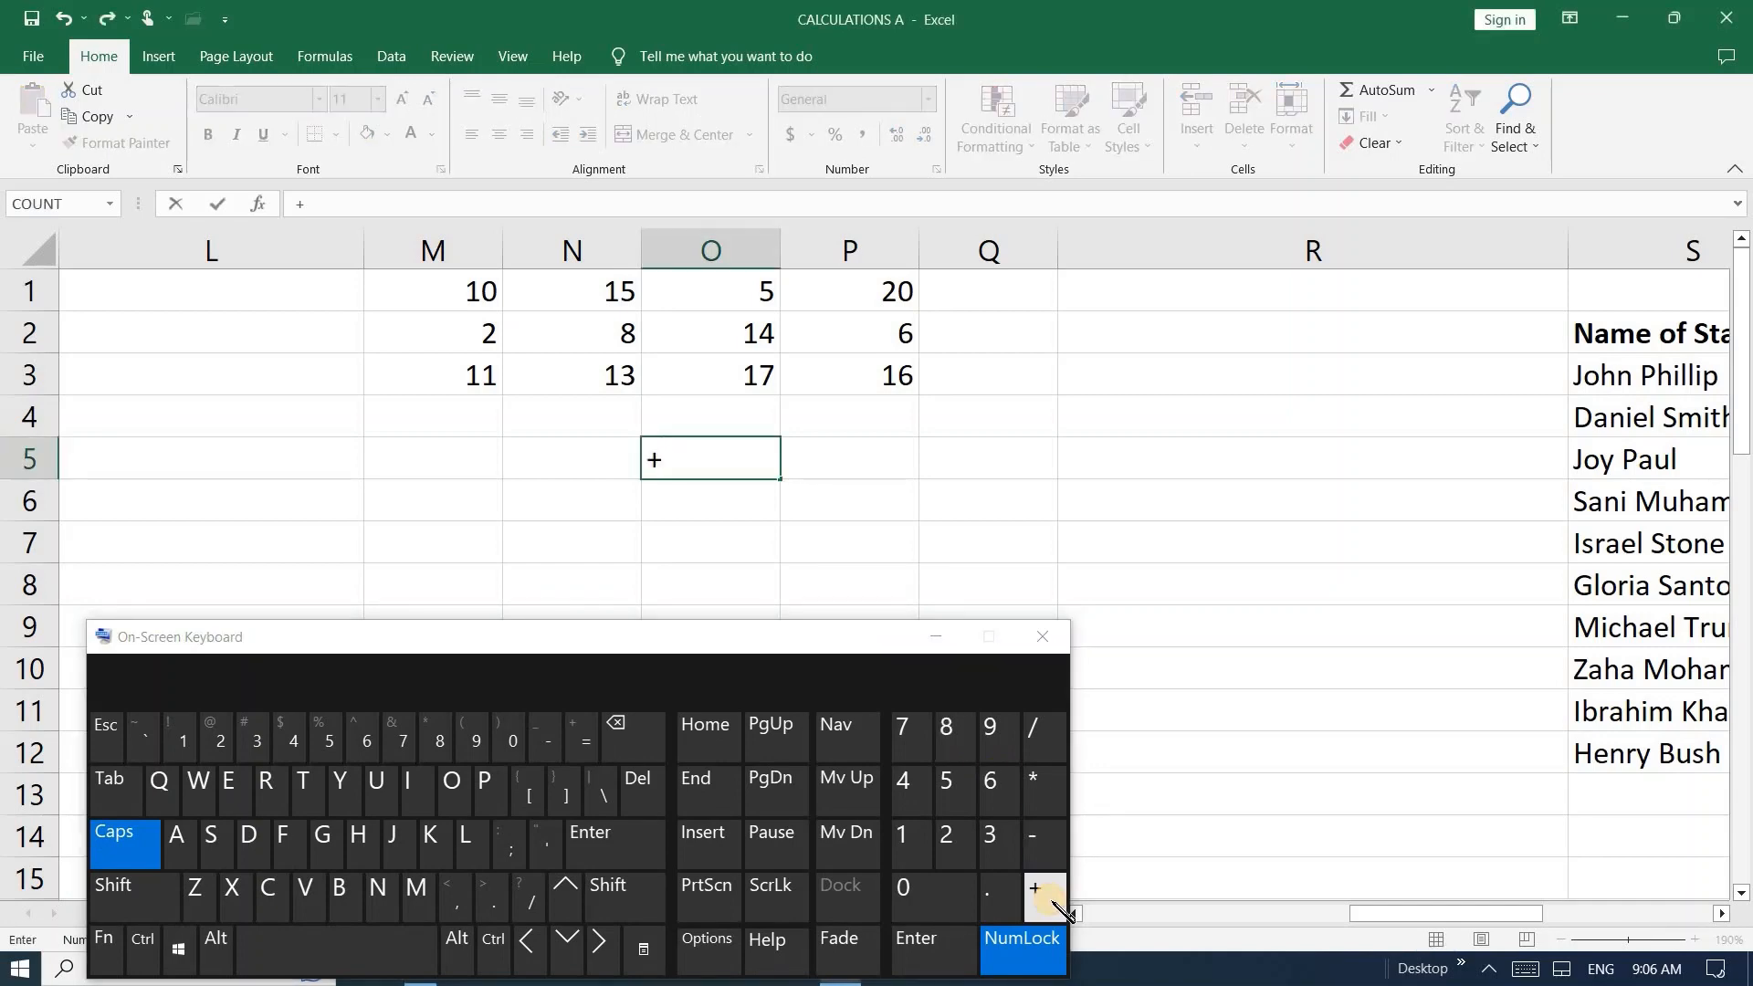
click(1047, 849)
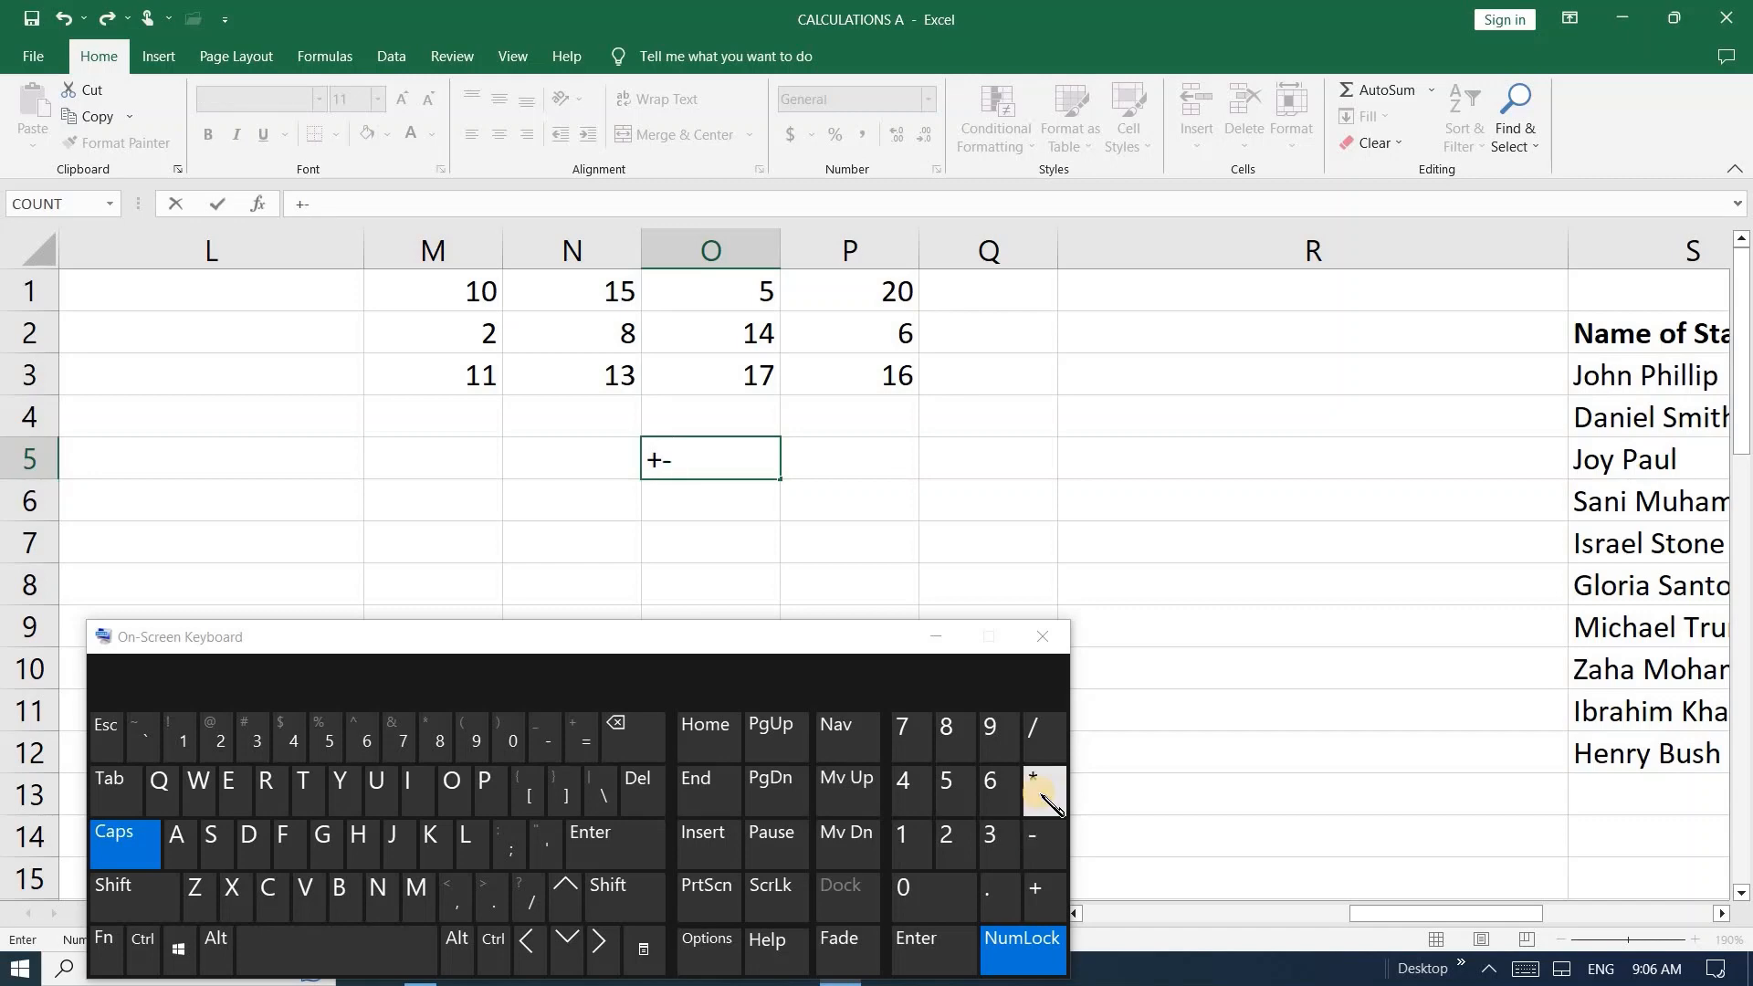
click(1044, 738)
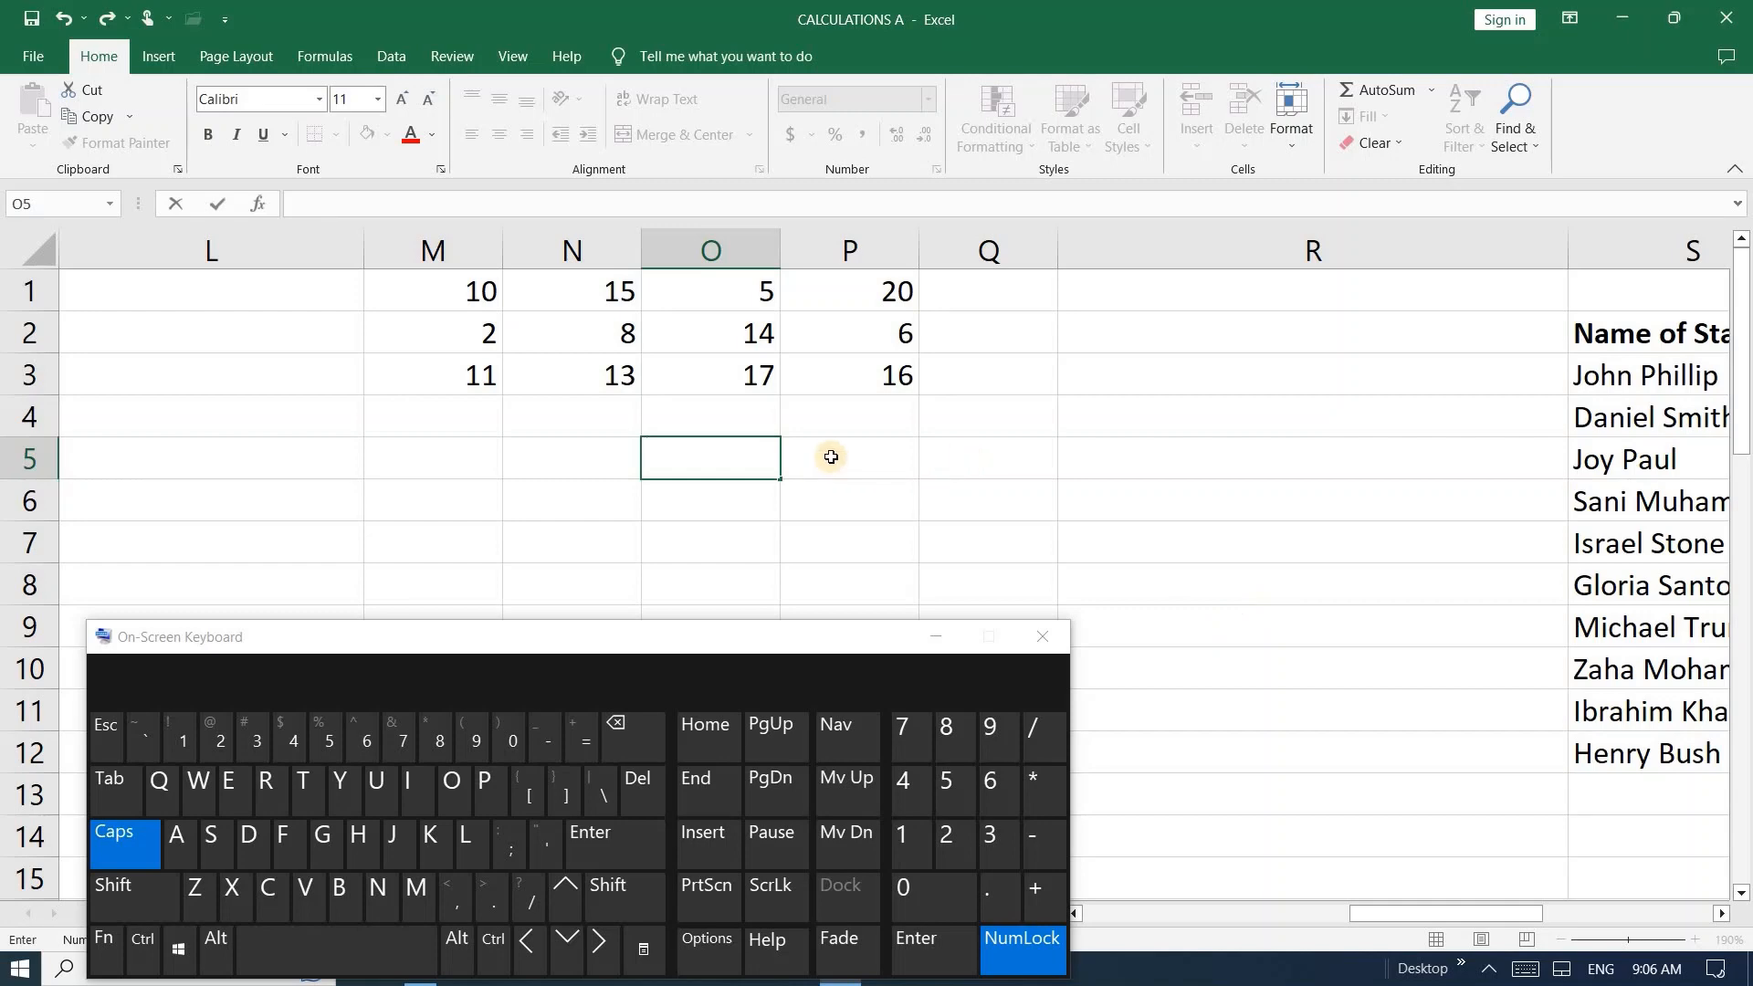
click(811, 458)
- Enter the formula =50+70 in cell O5 to add the two numbers directly
click(675, 453)
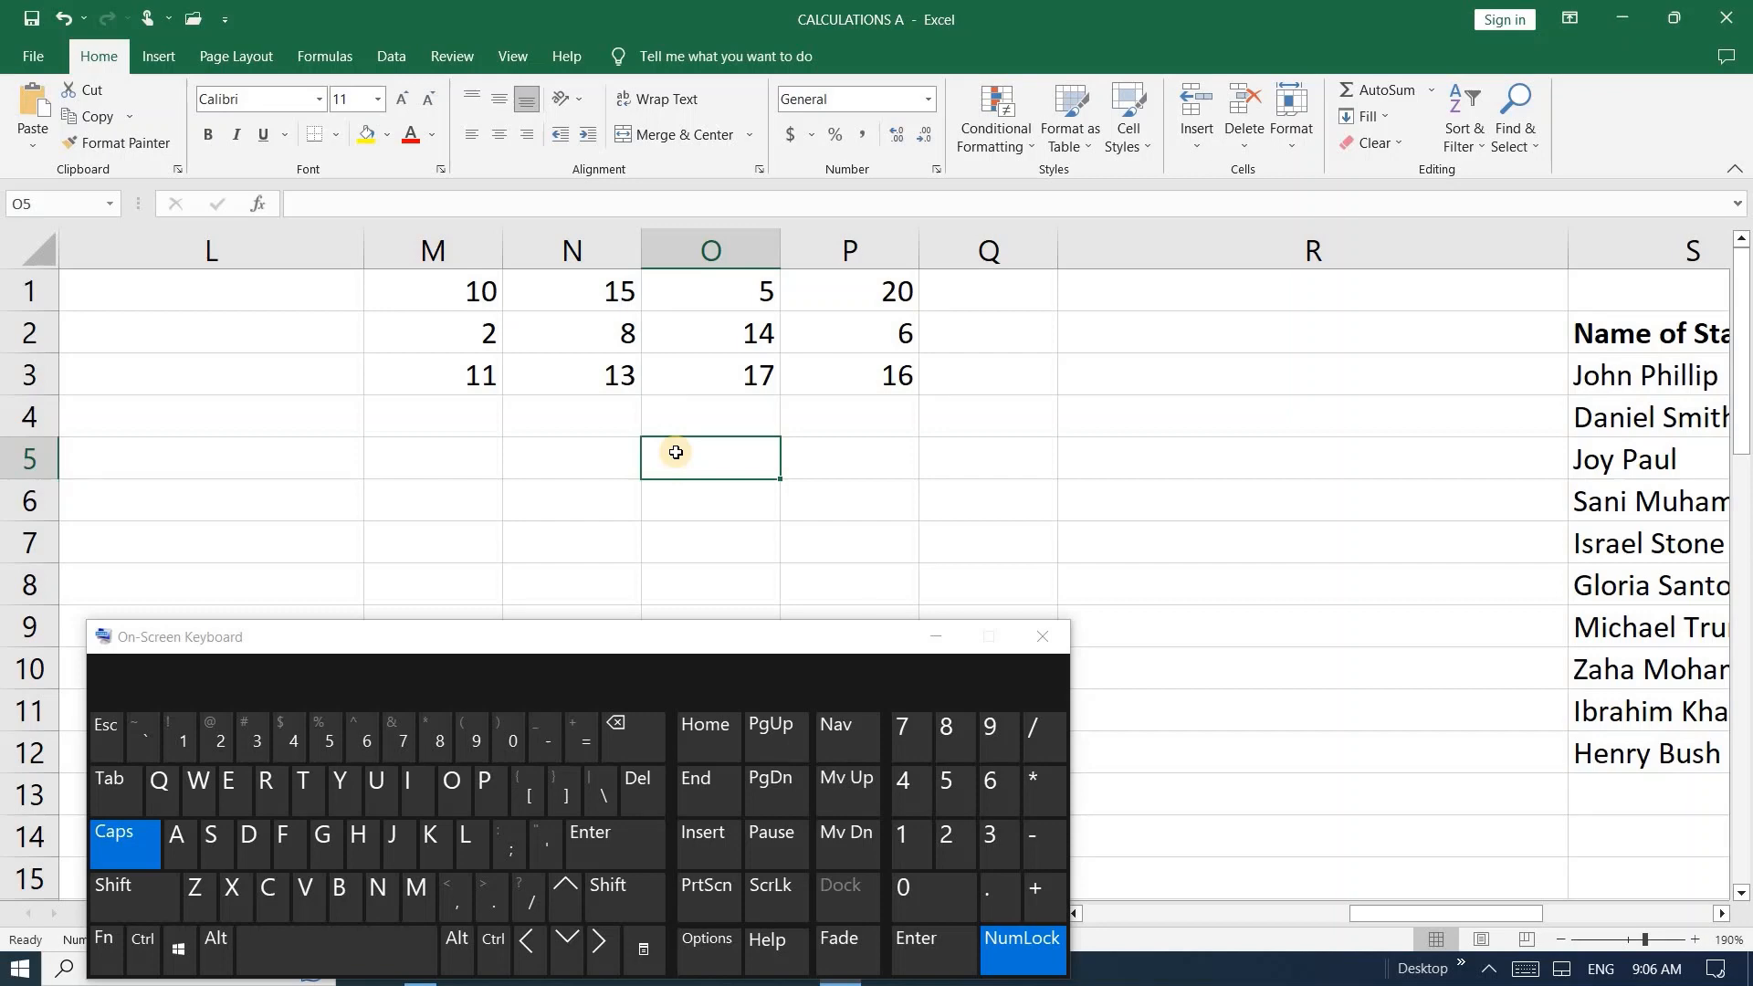
text(=)
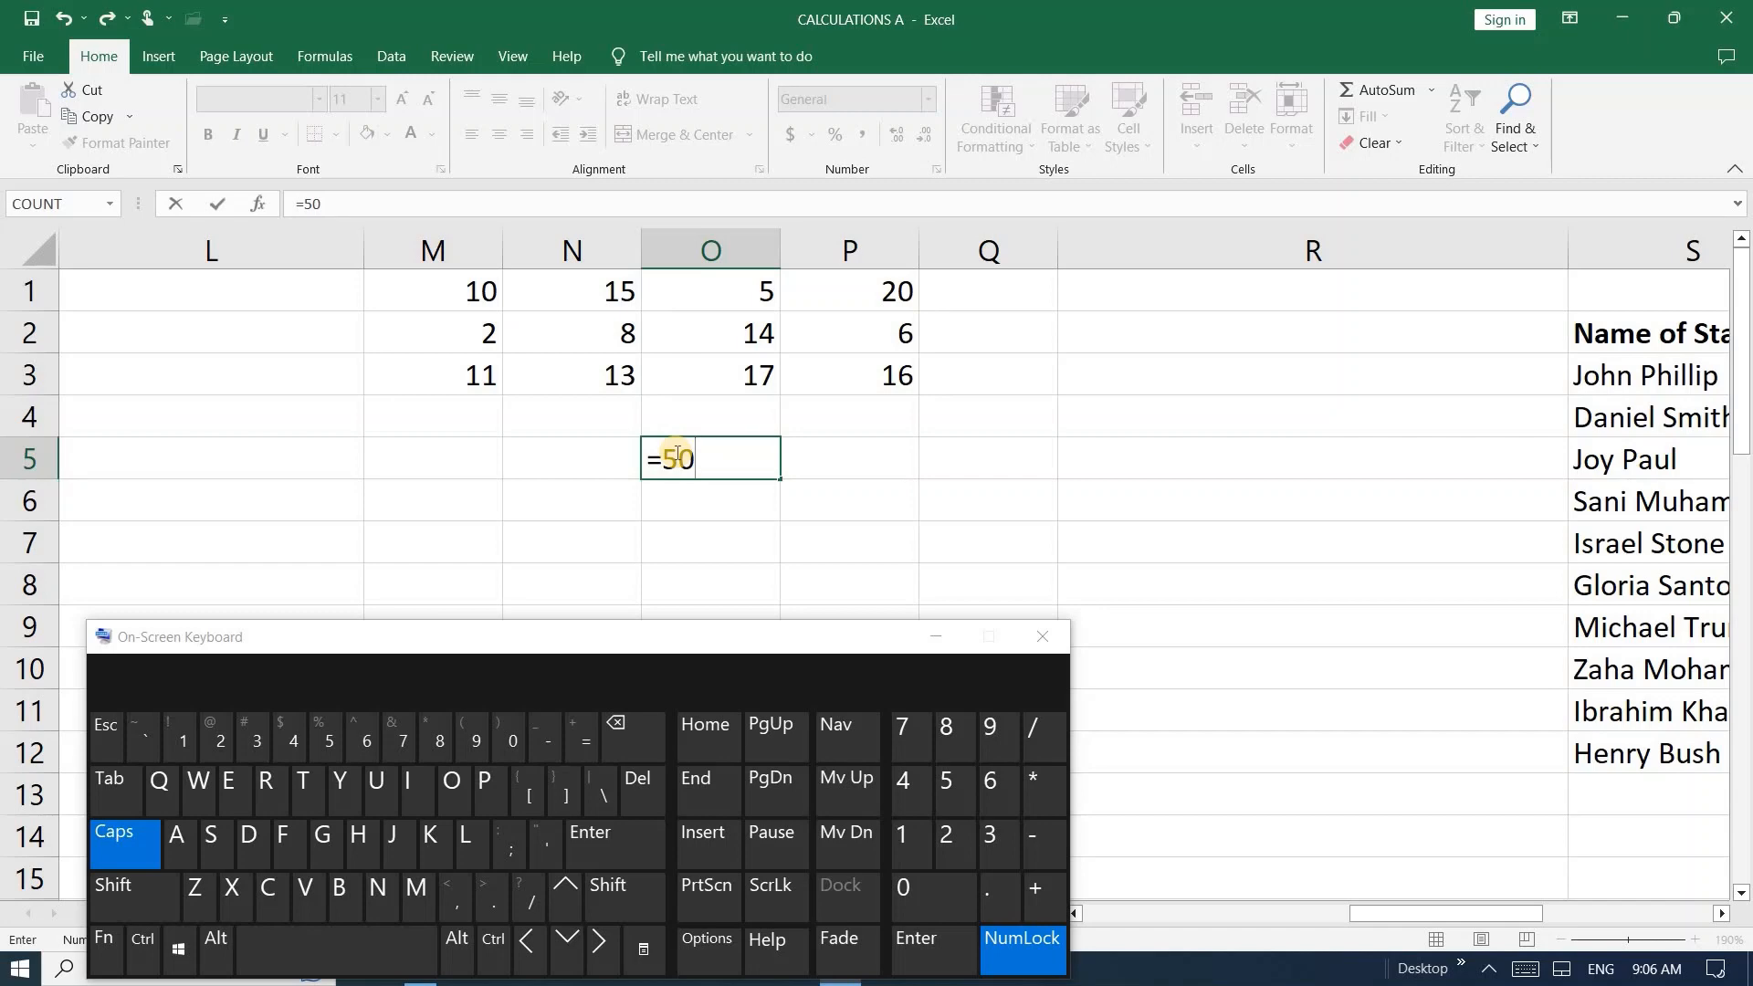
text(50)
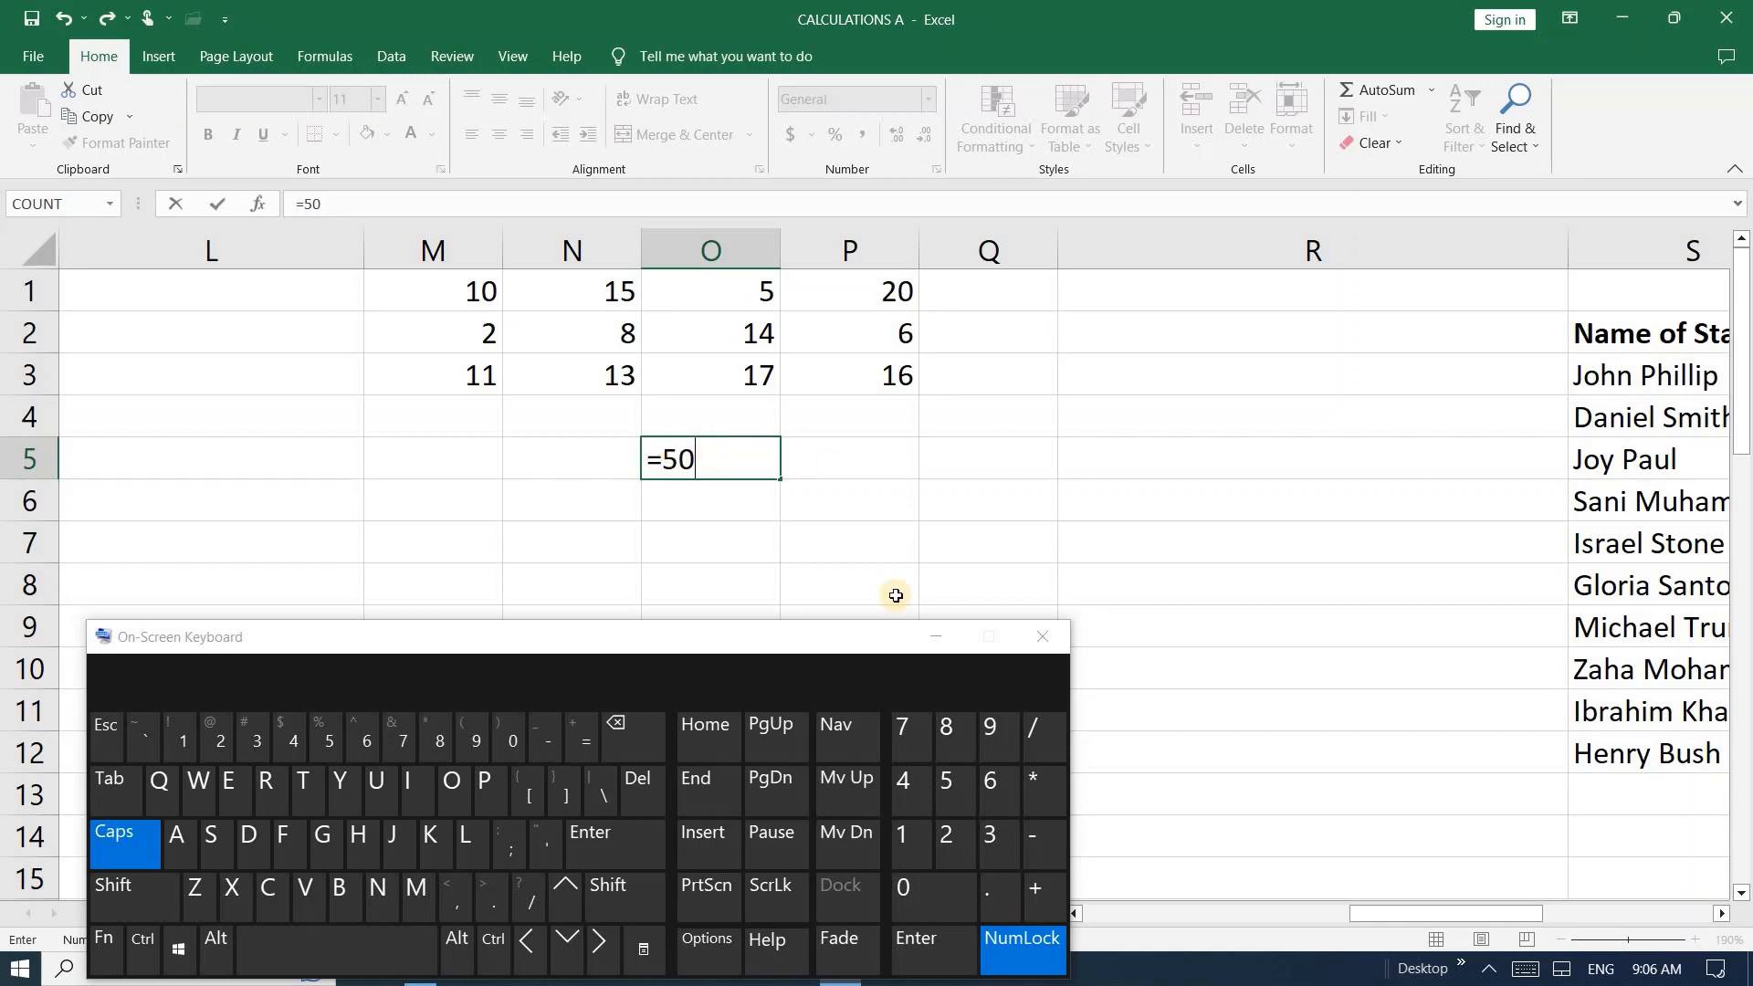
click(1041, 891)
click(913, 735)
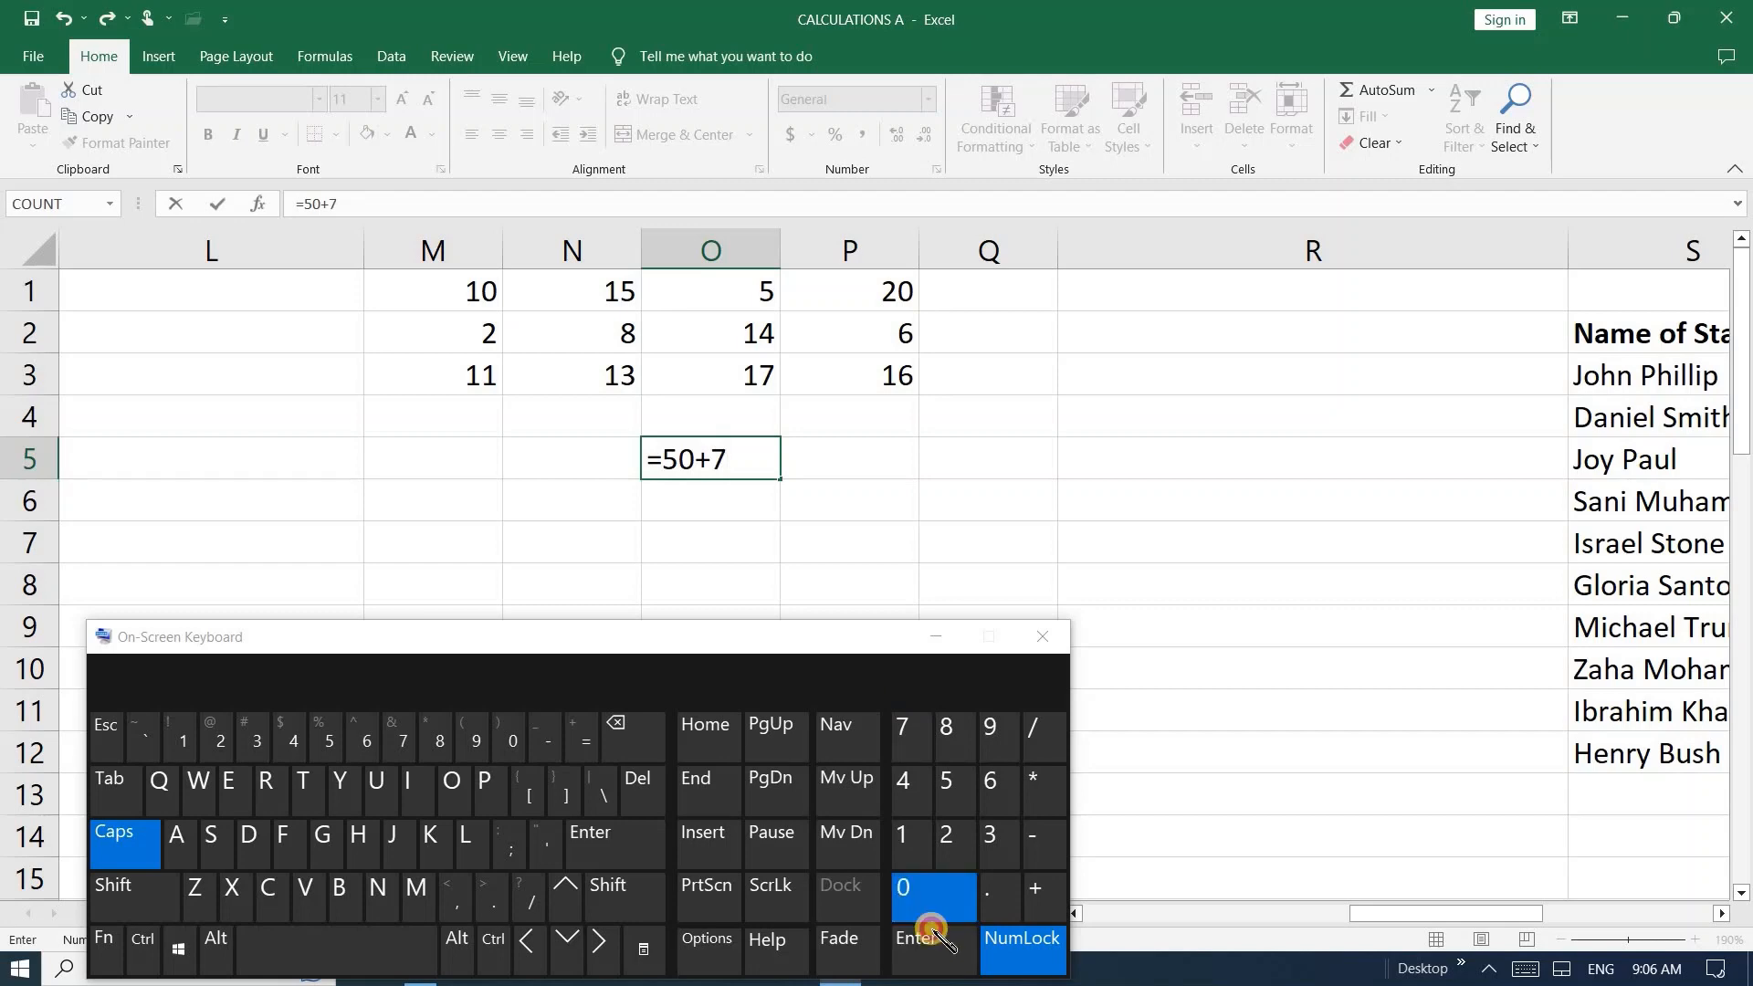
click(925, 899)
click(934, 940)
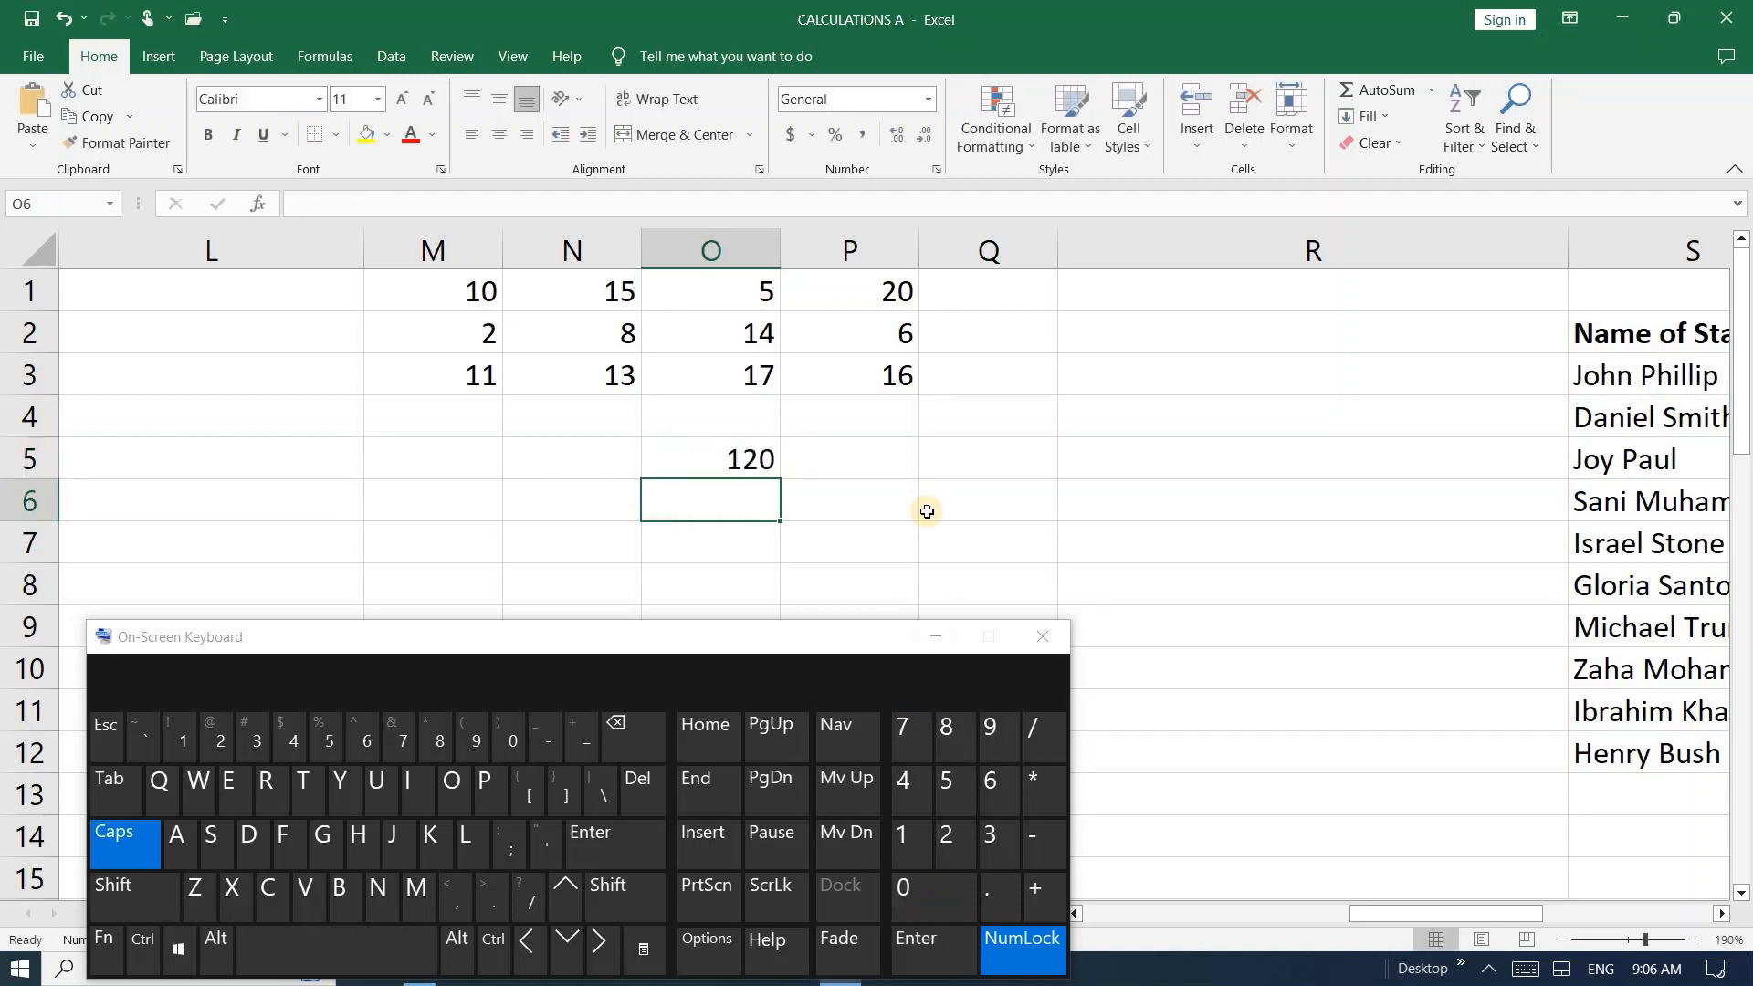
click(747, 451)
click(880, 461)
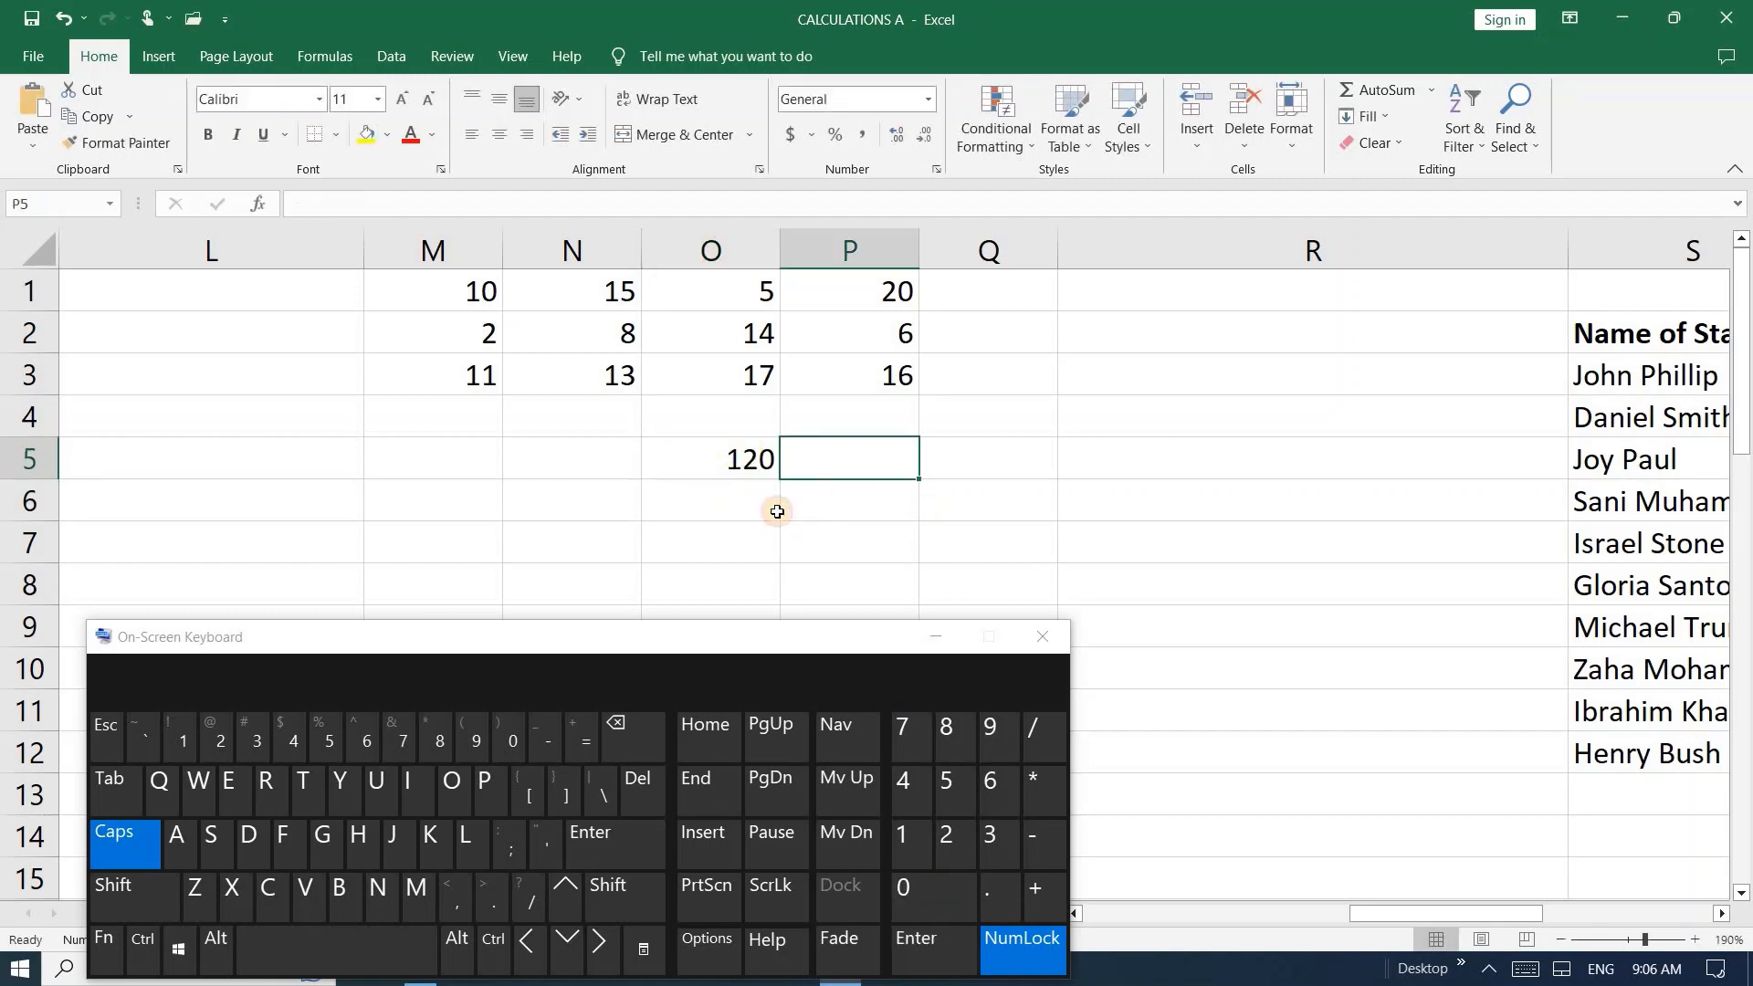
- Enter the bracketed addition formula =(20+6+90) in cell O7
click(676, 573)
click(689, 545)
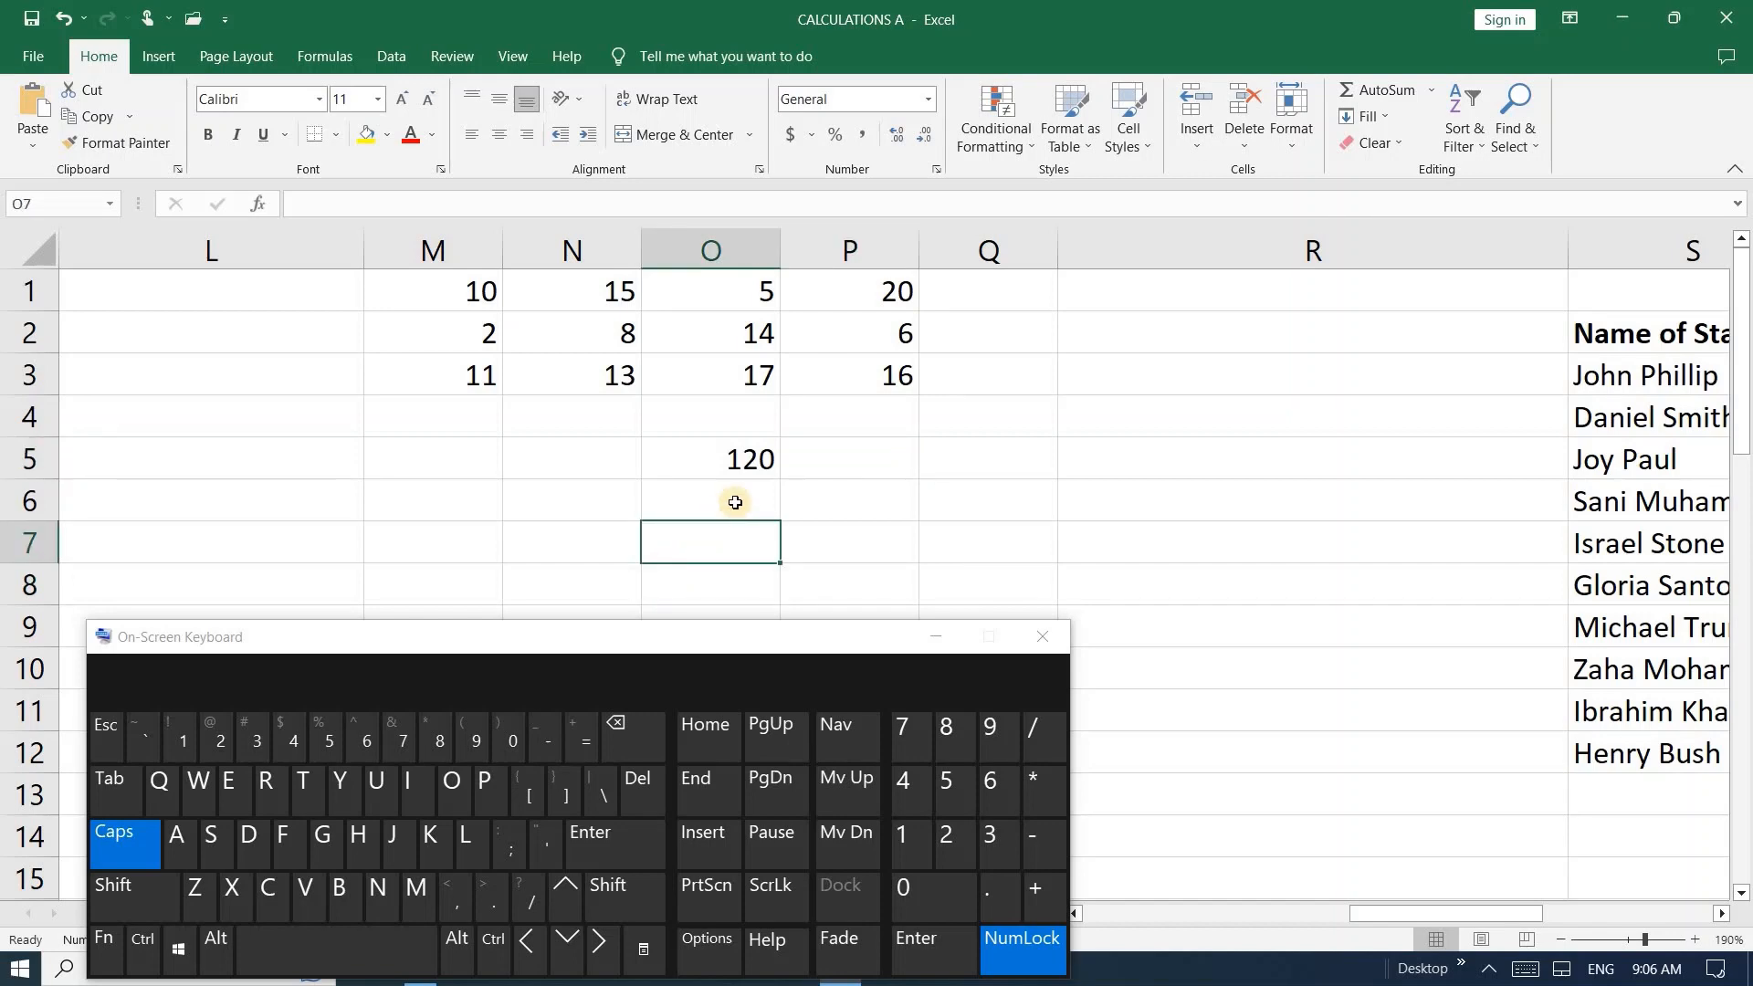
text(=)
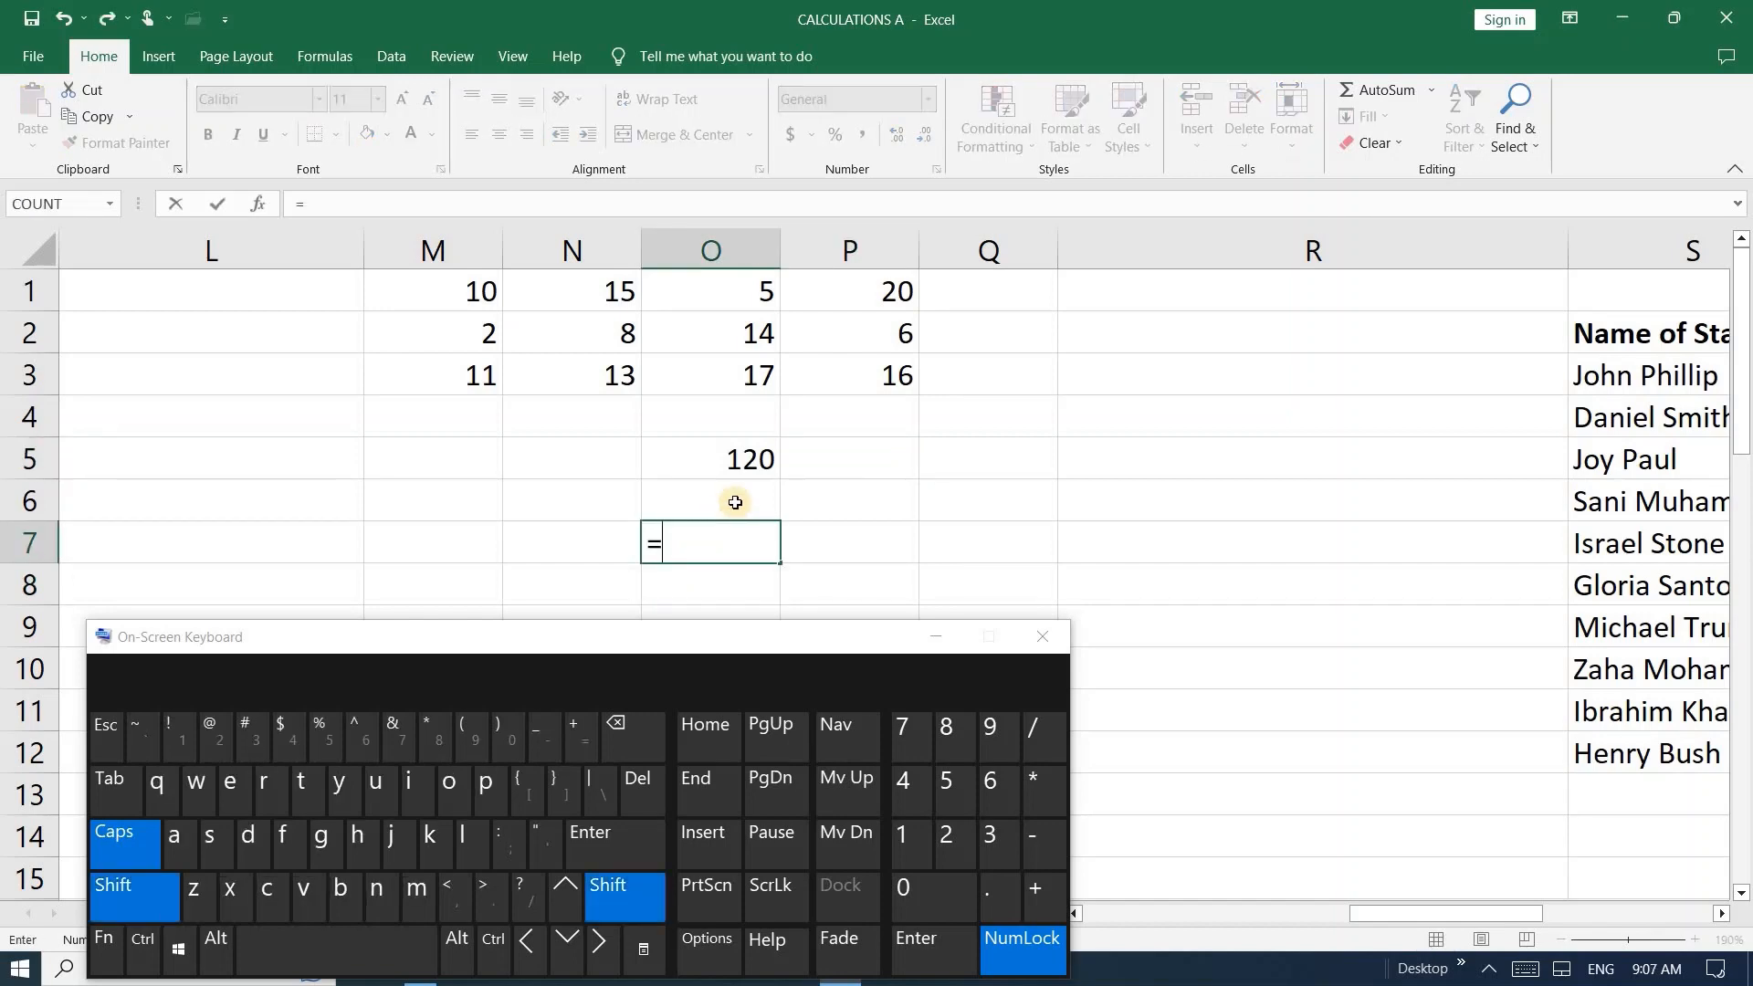
text(()
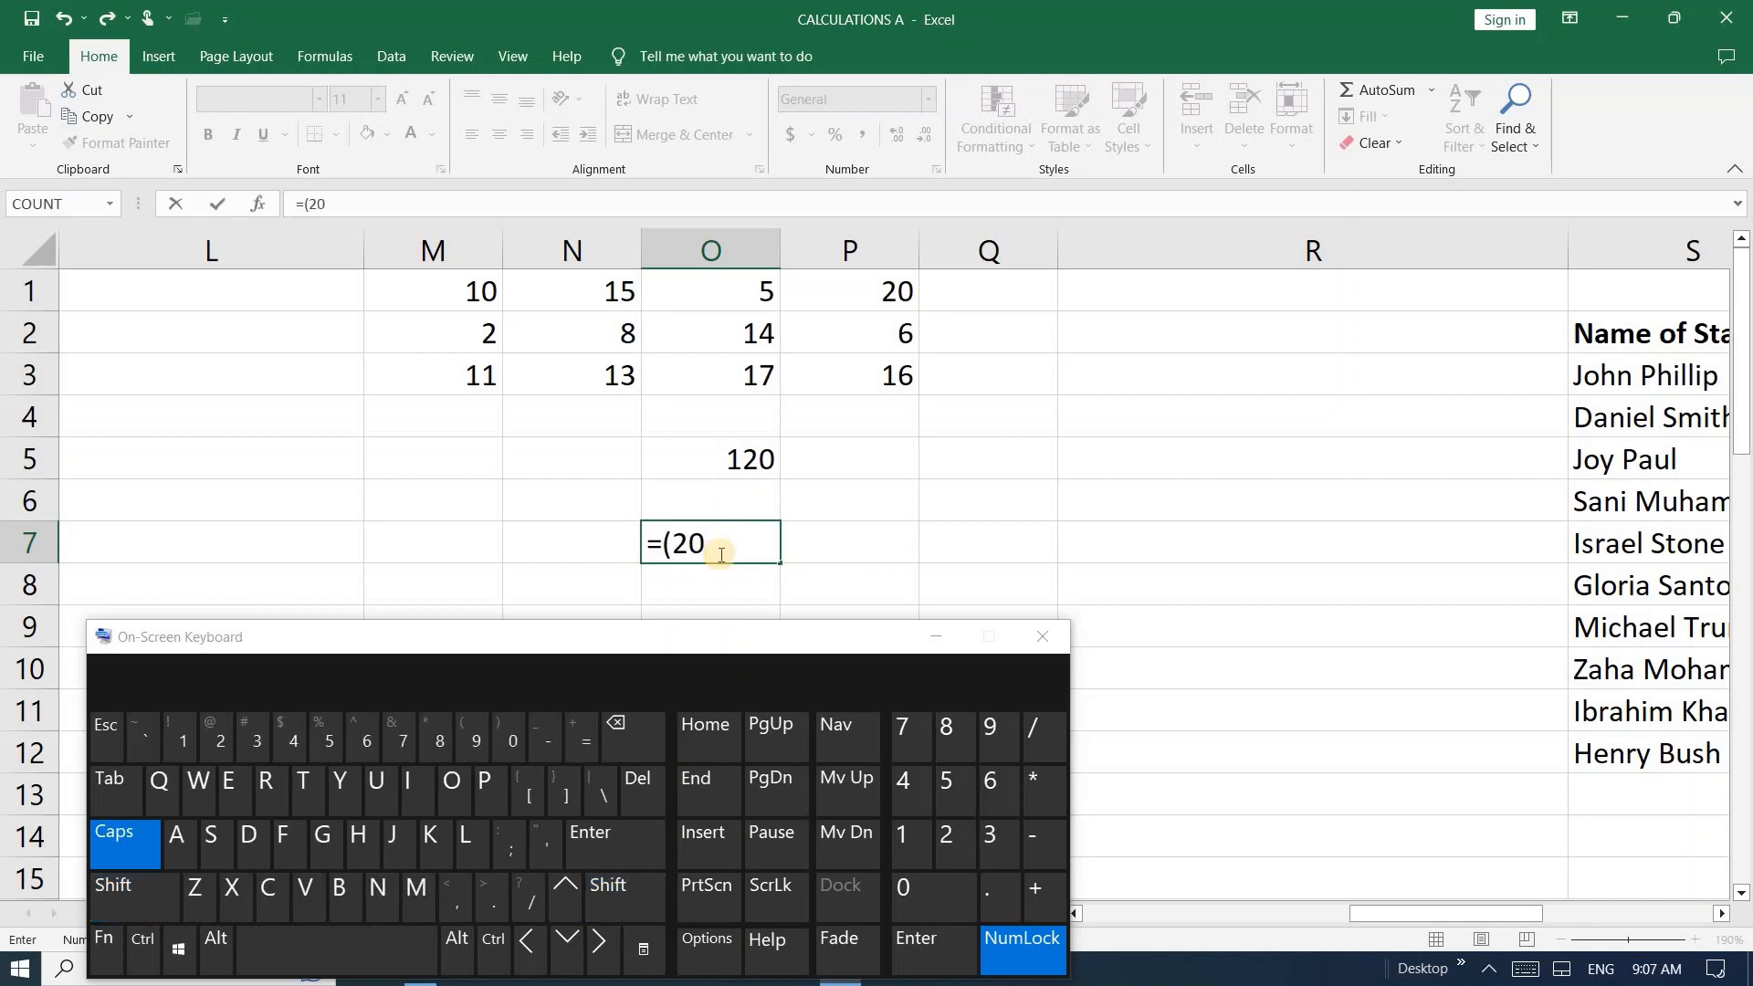
text(20)
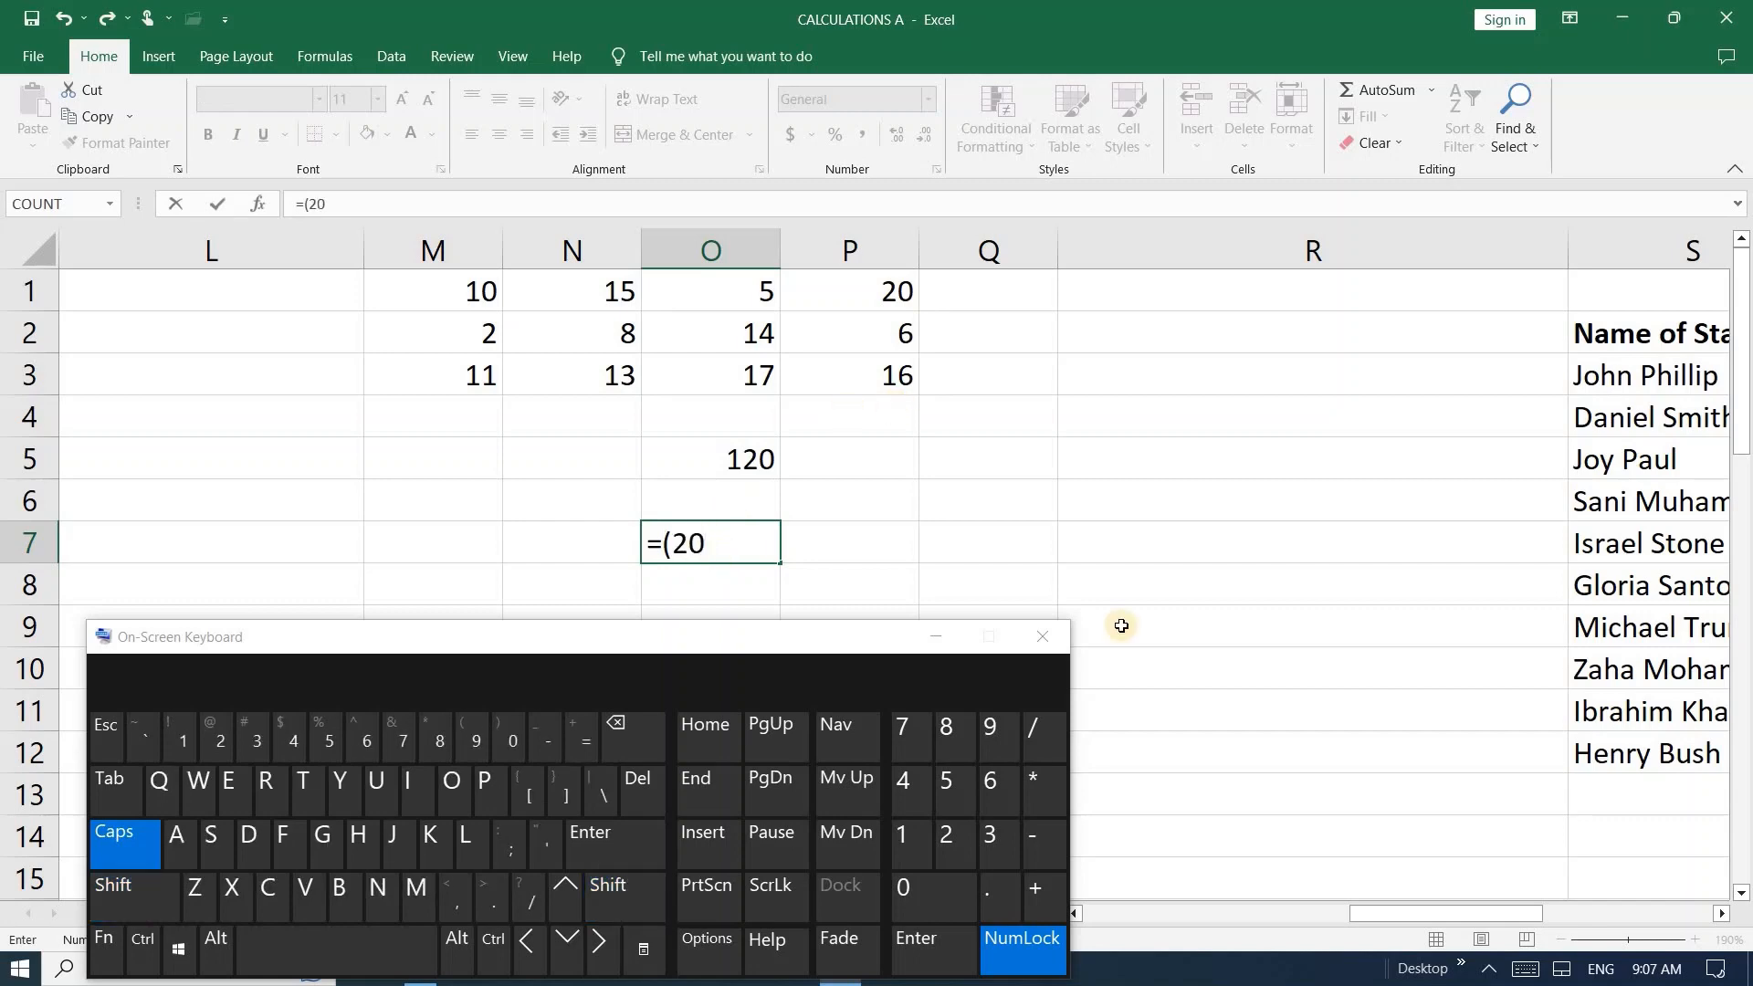
click(1049, 884)
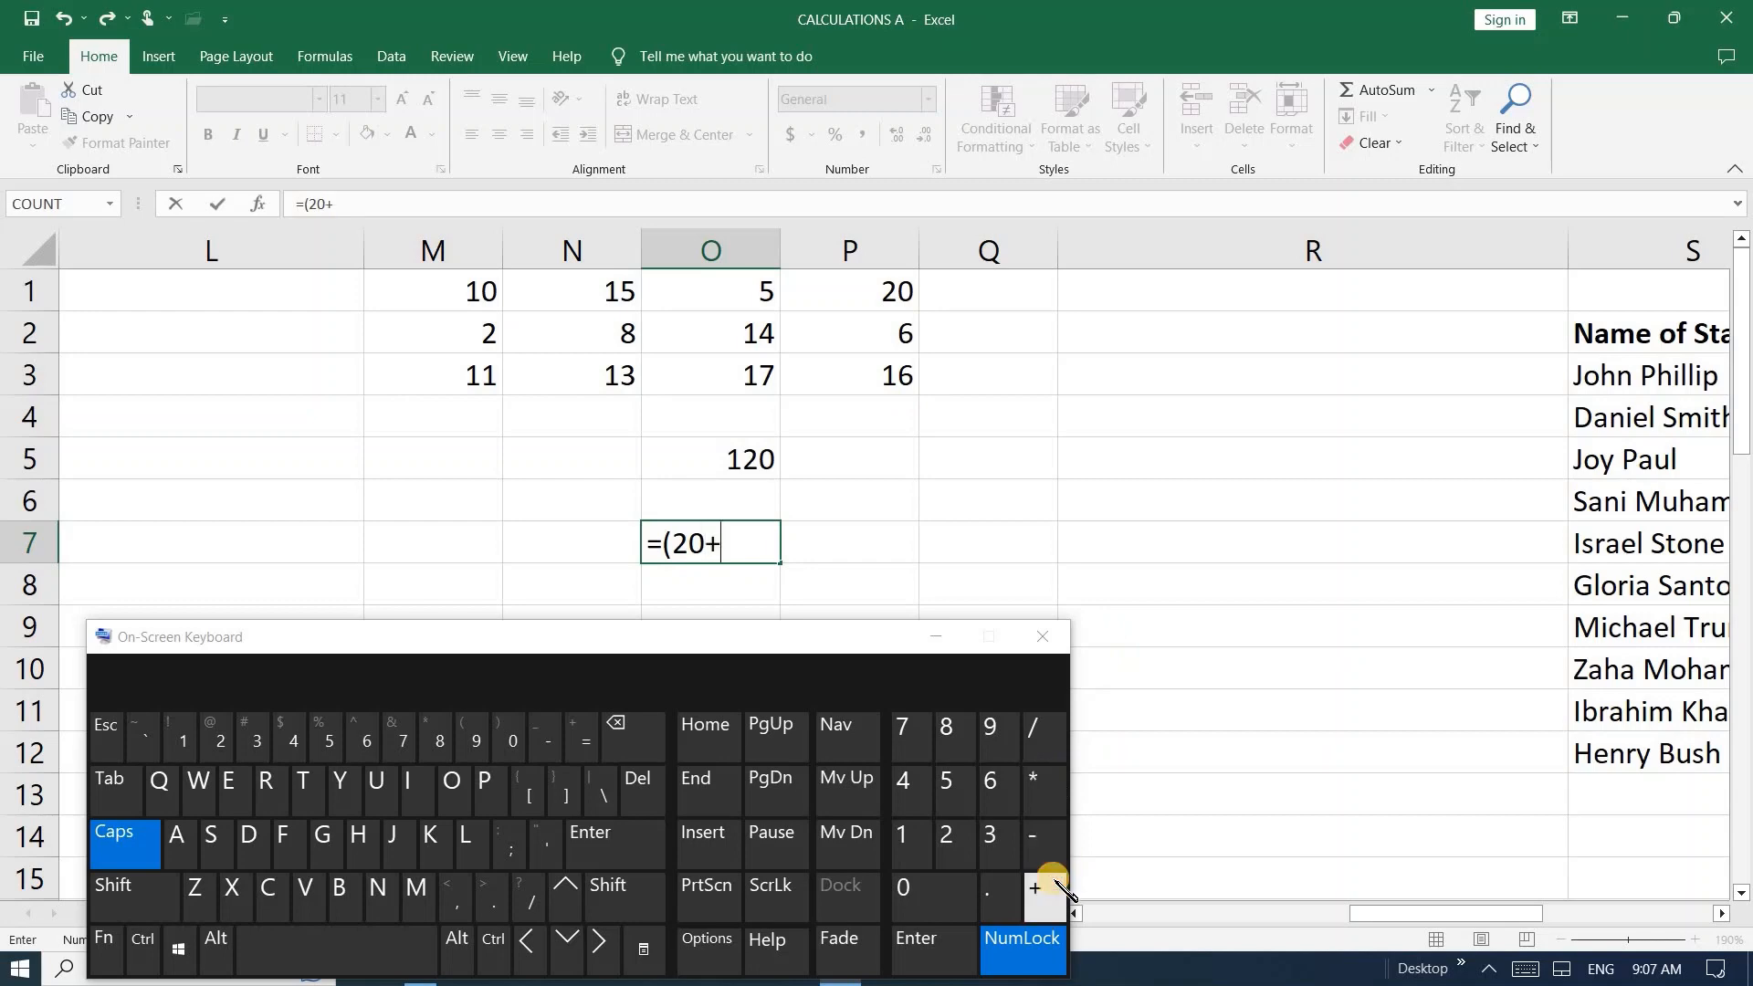
click(1003, 807)
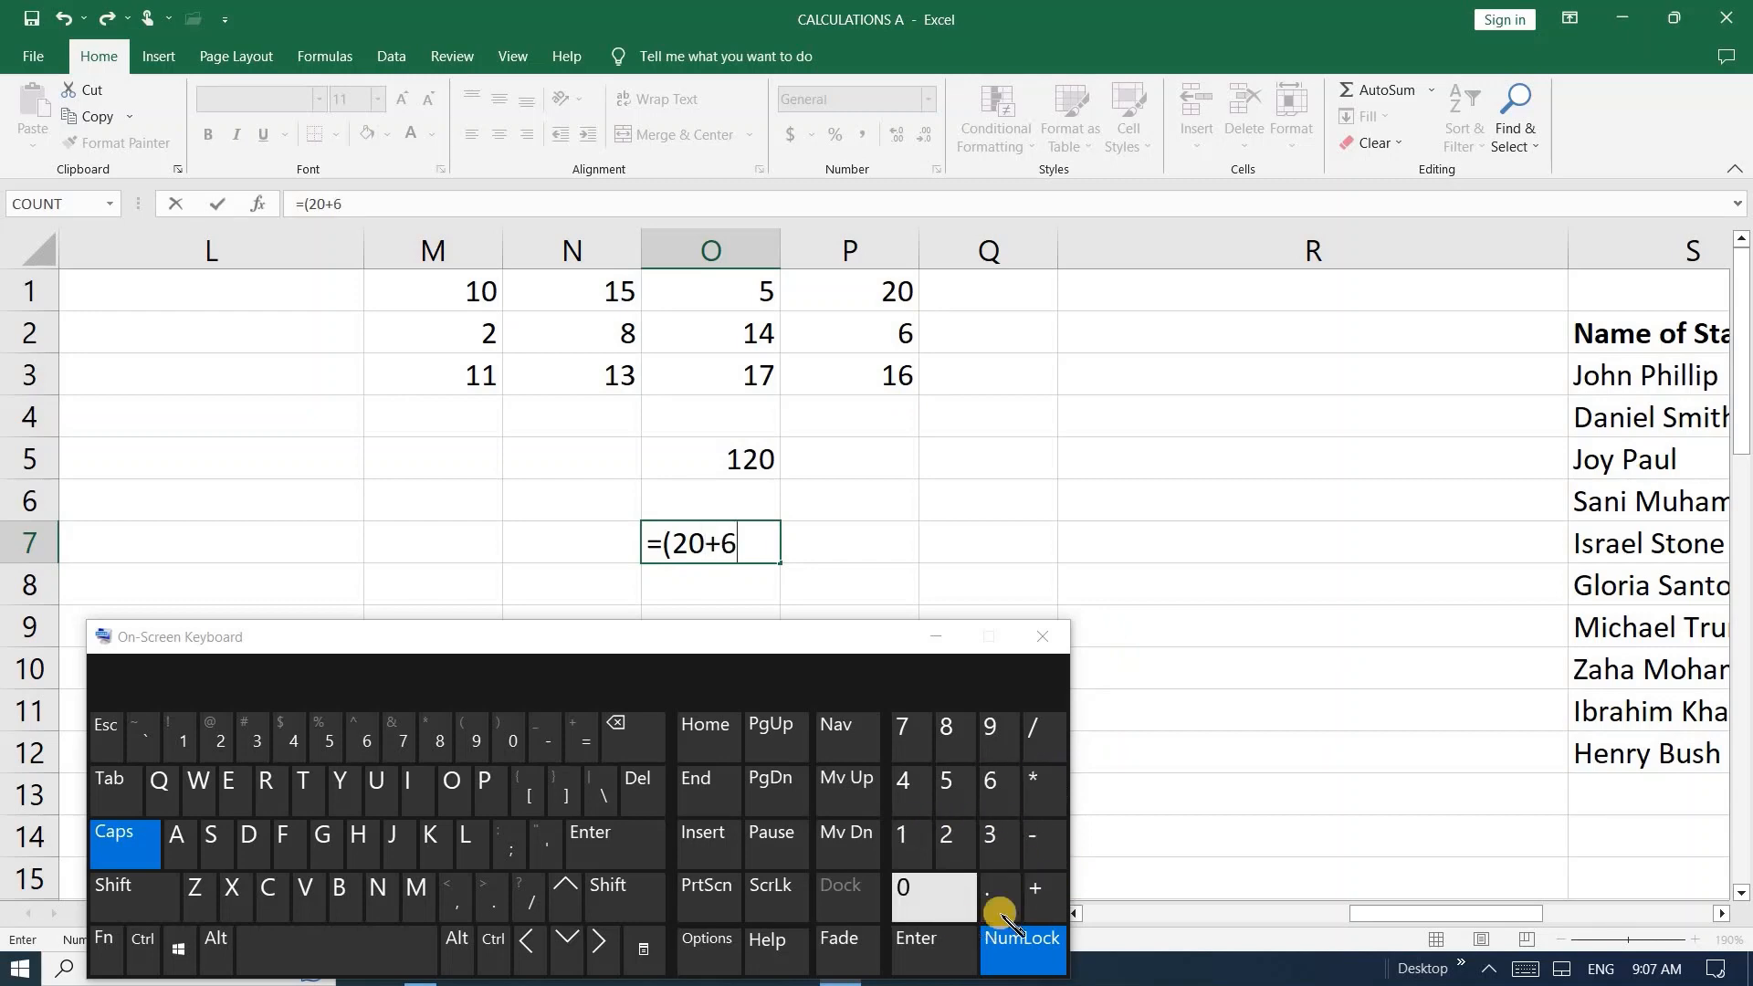
click(1048, 890)
click(996, 735)
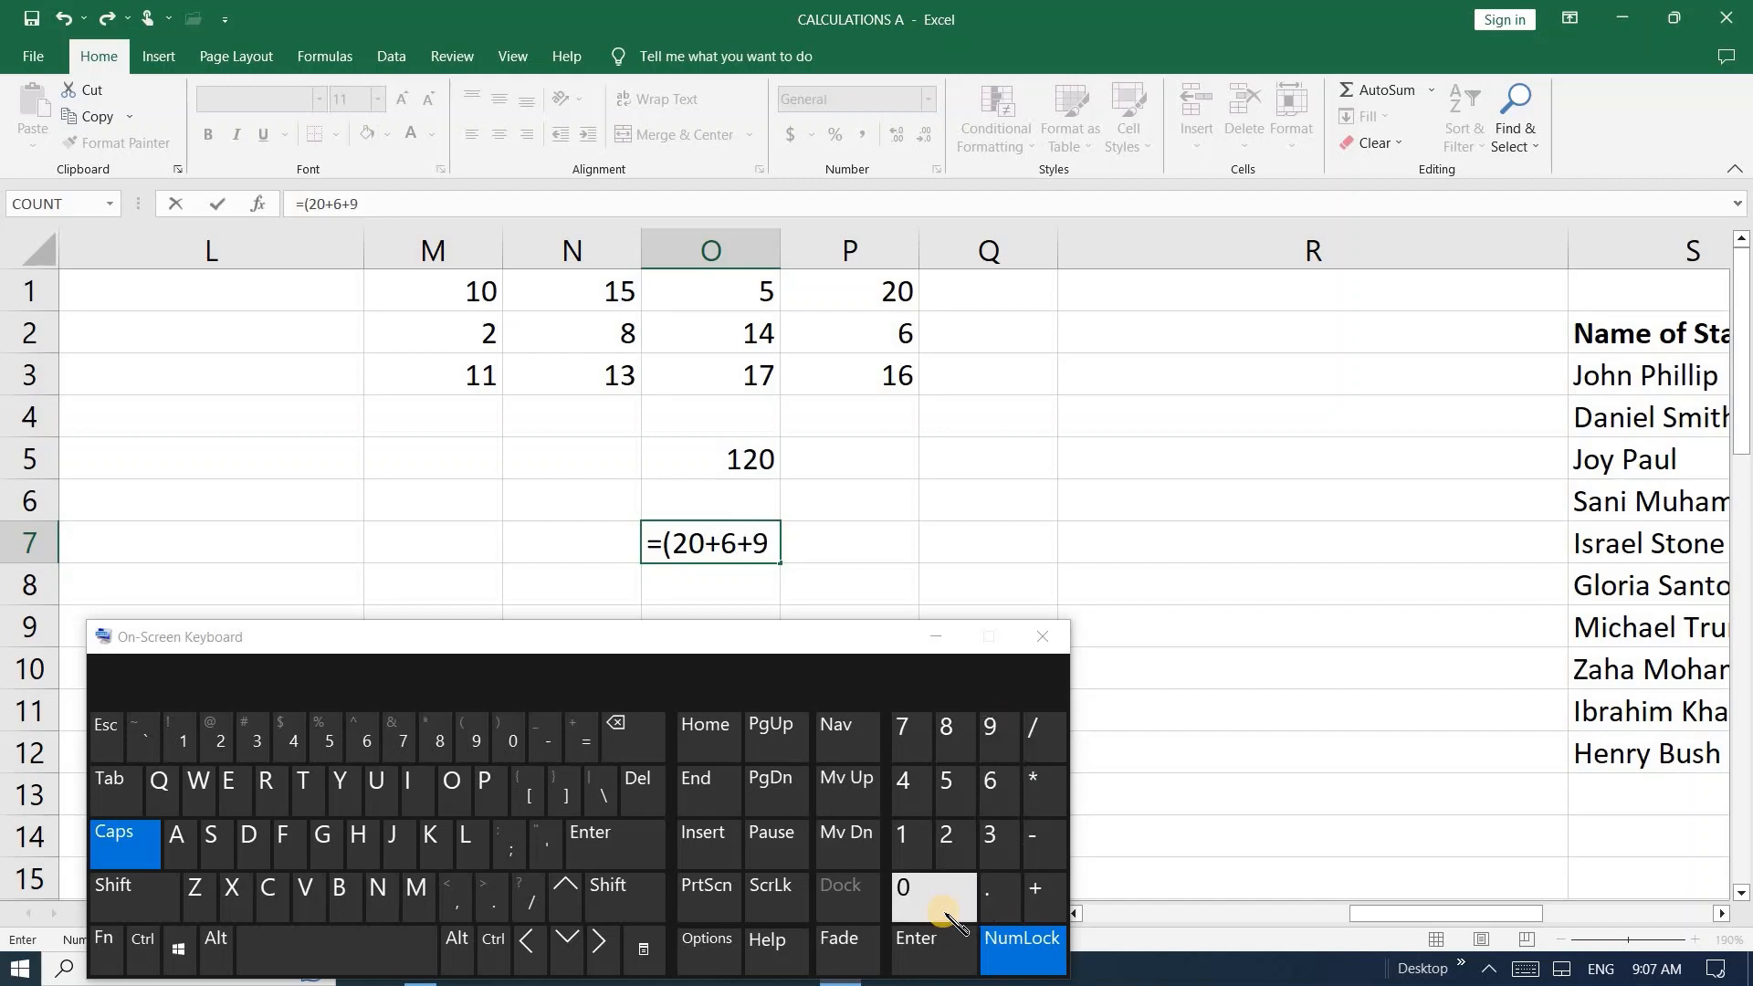
click(922, 895)
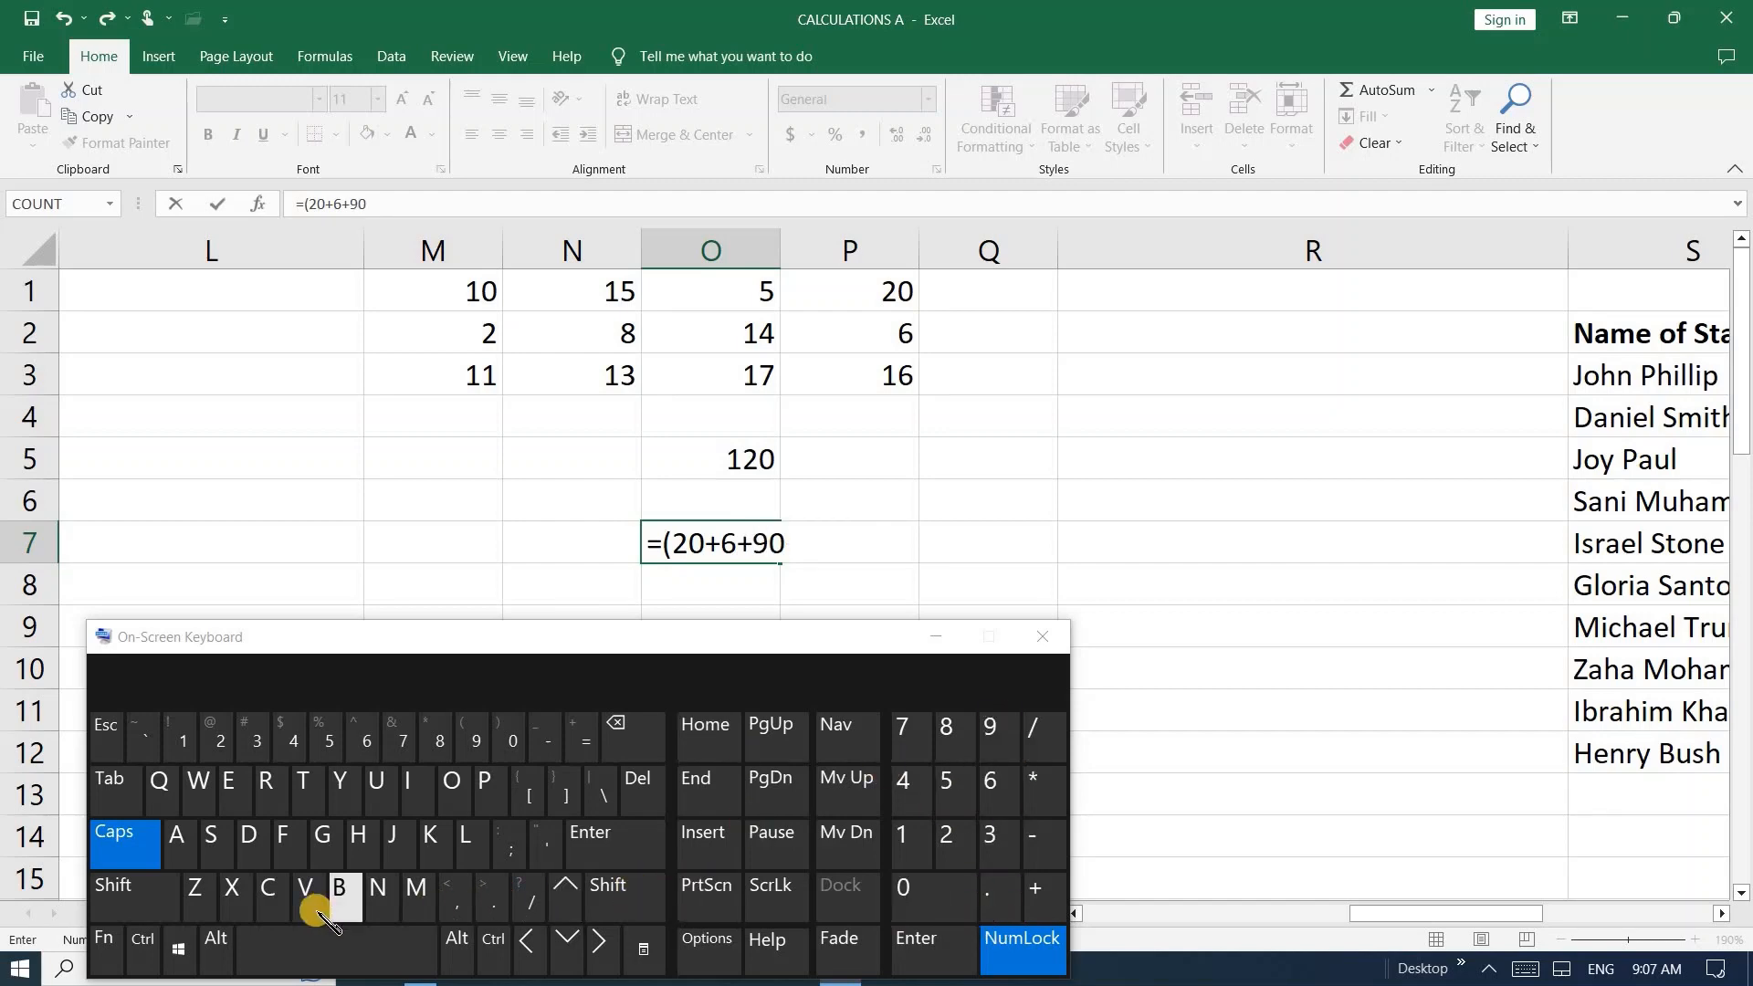
click(593, 900)
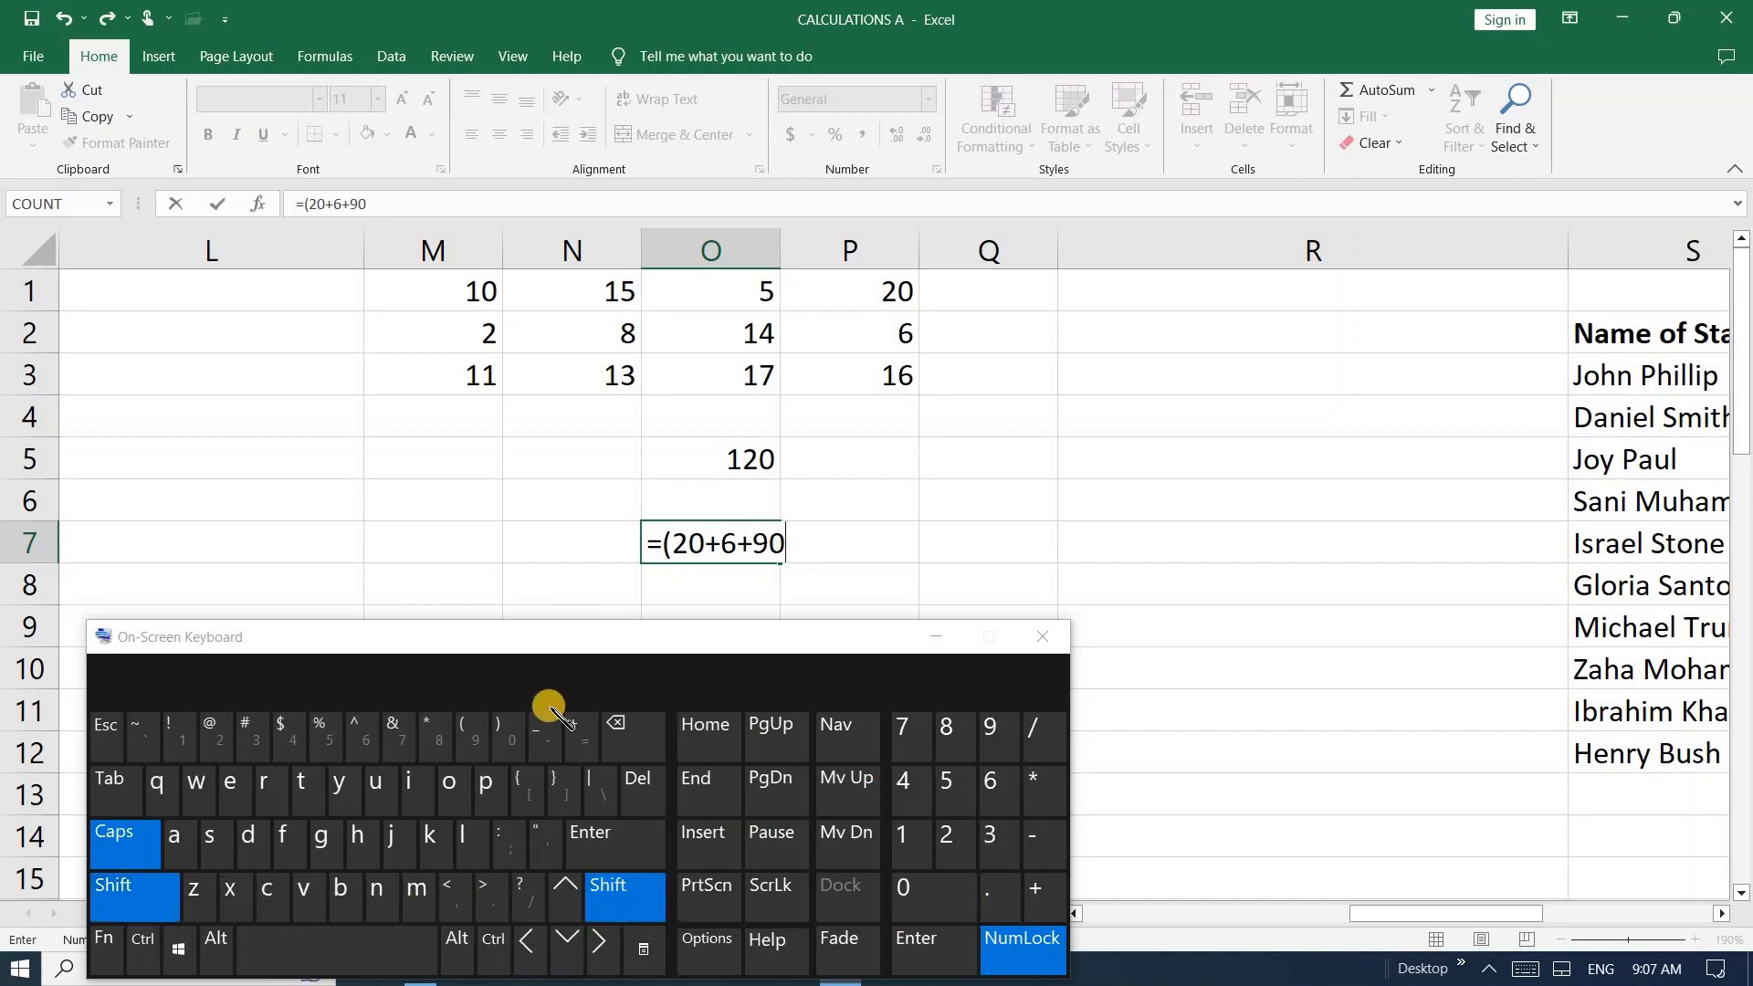
click(509, 735)
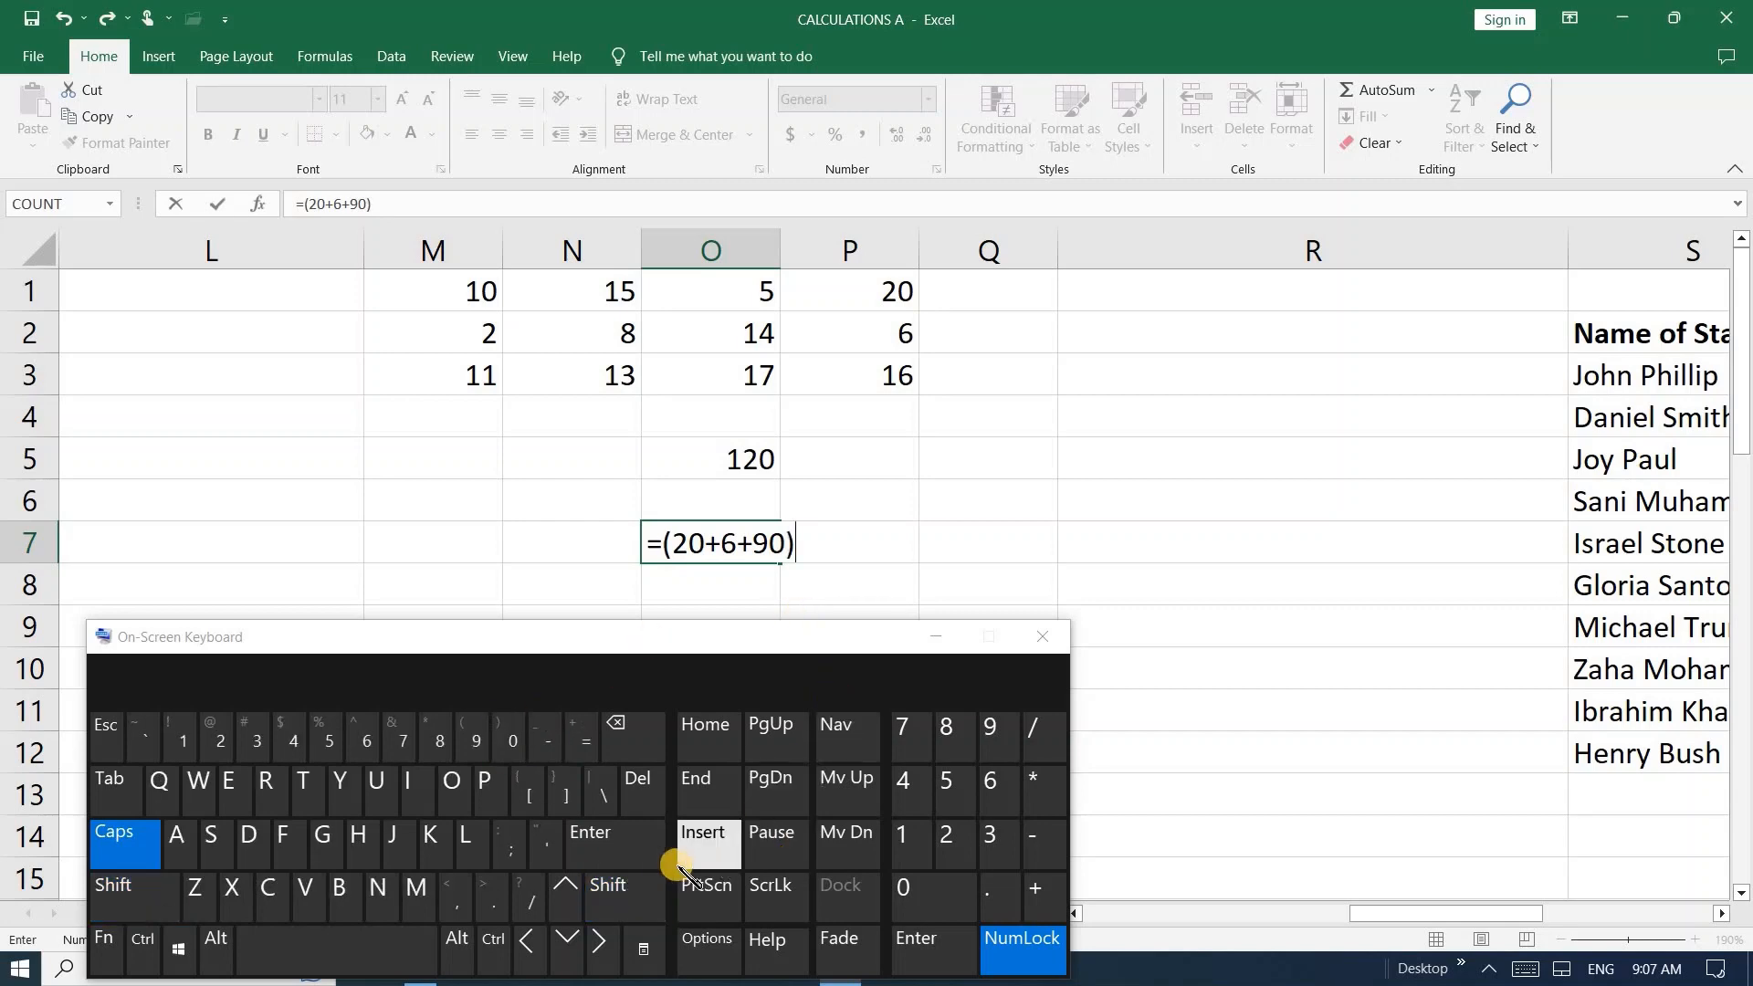
click(630, 853)
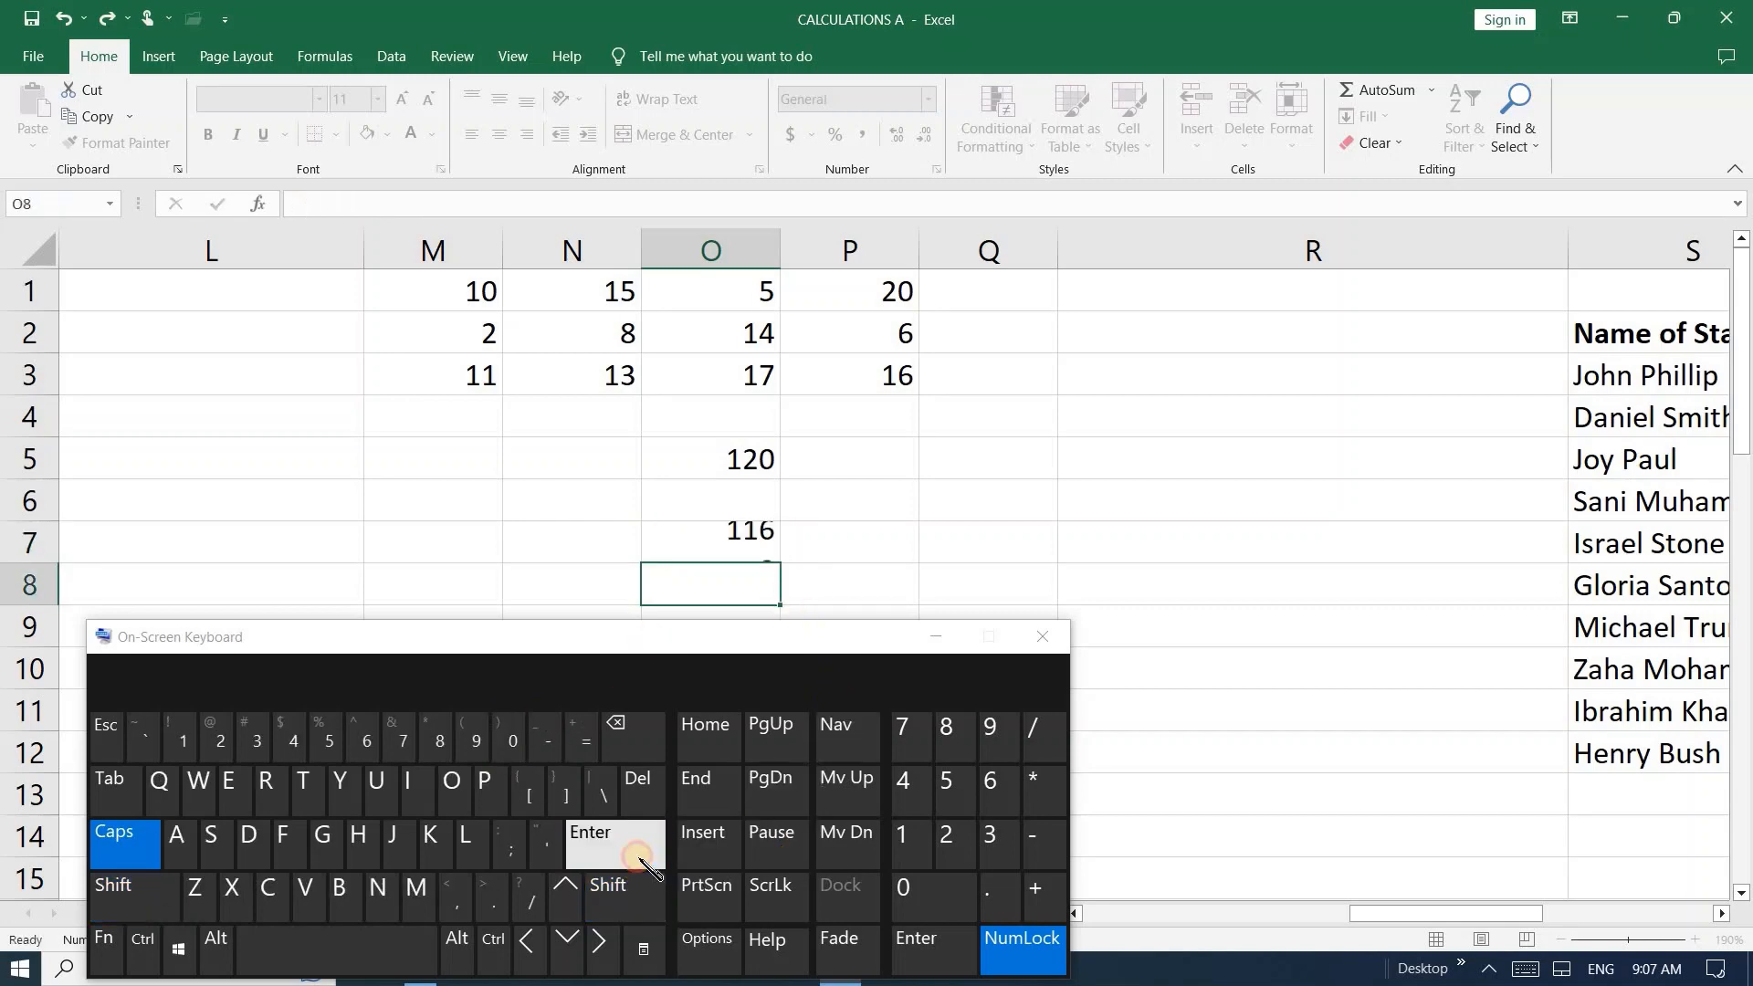
- Extend the formula in cell O7 so that the bracketed sum is divided by 4
click(749, 548)
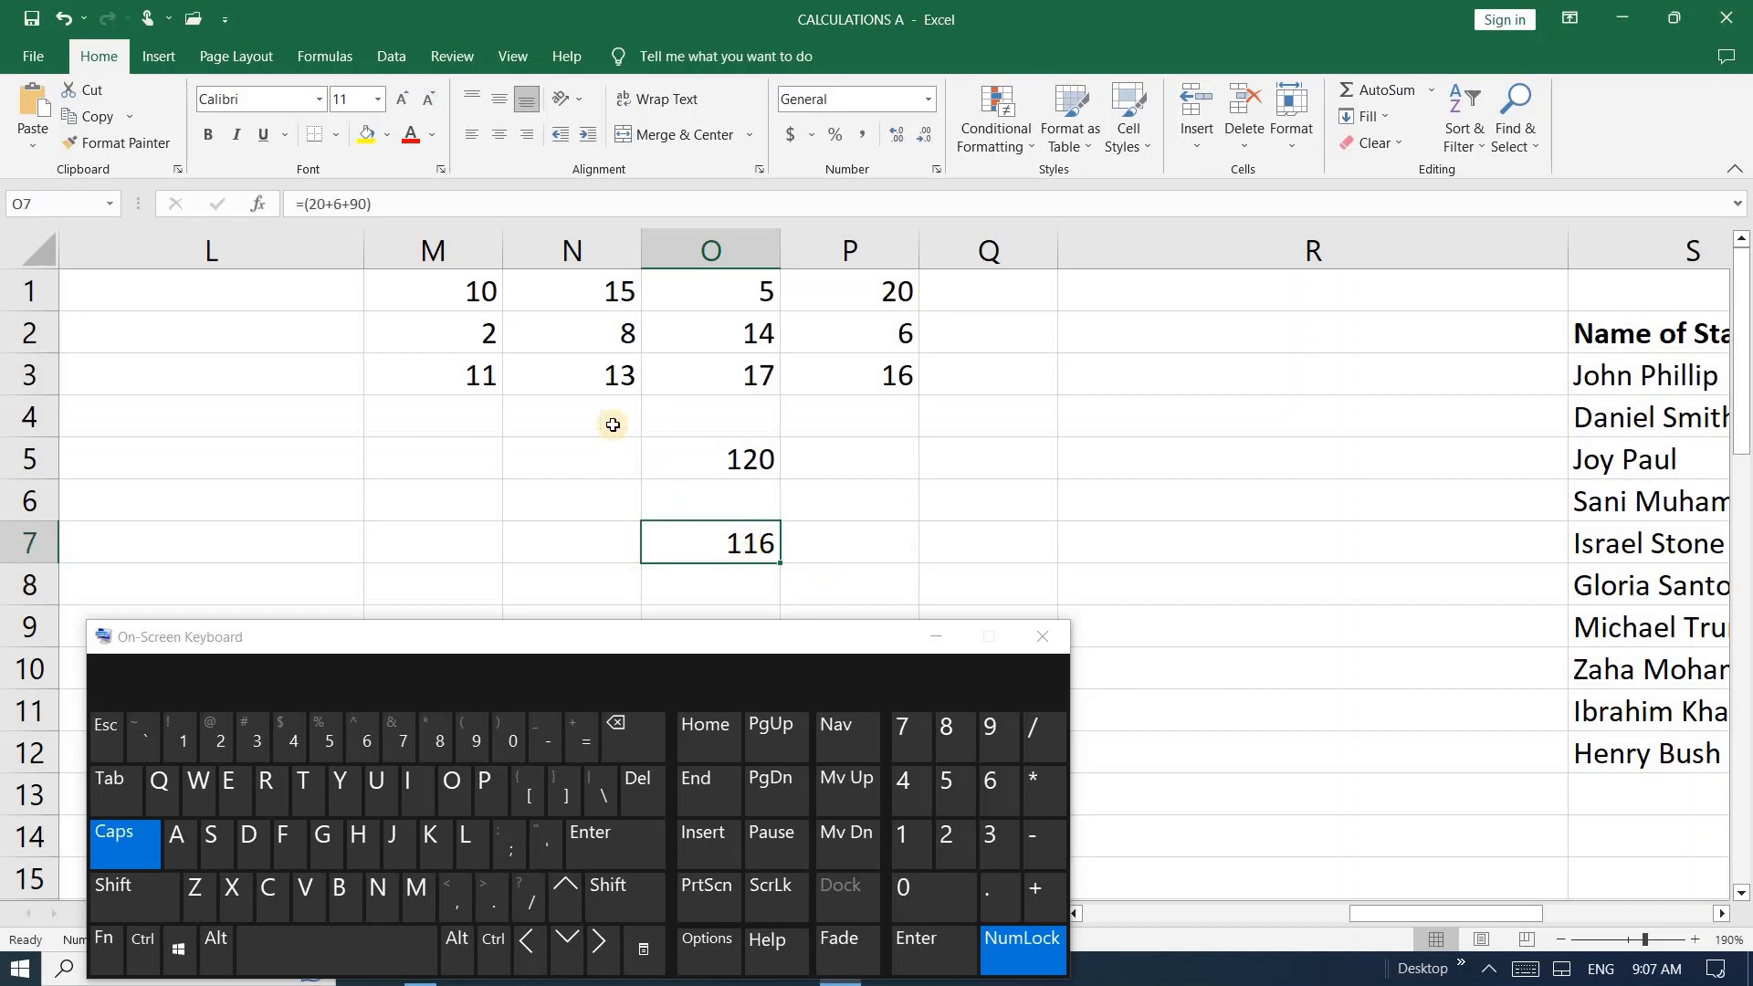
click(388, 204)
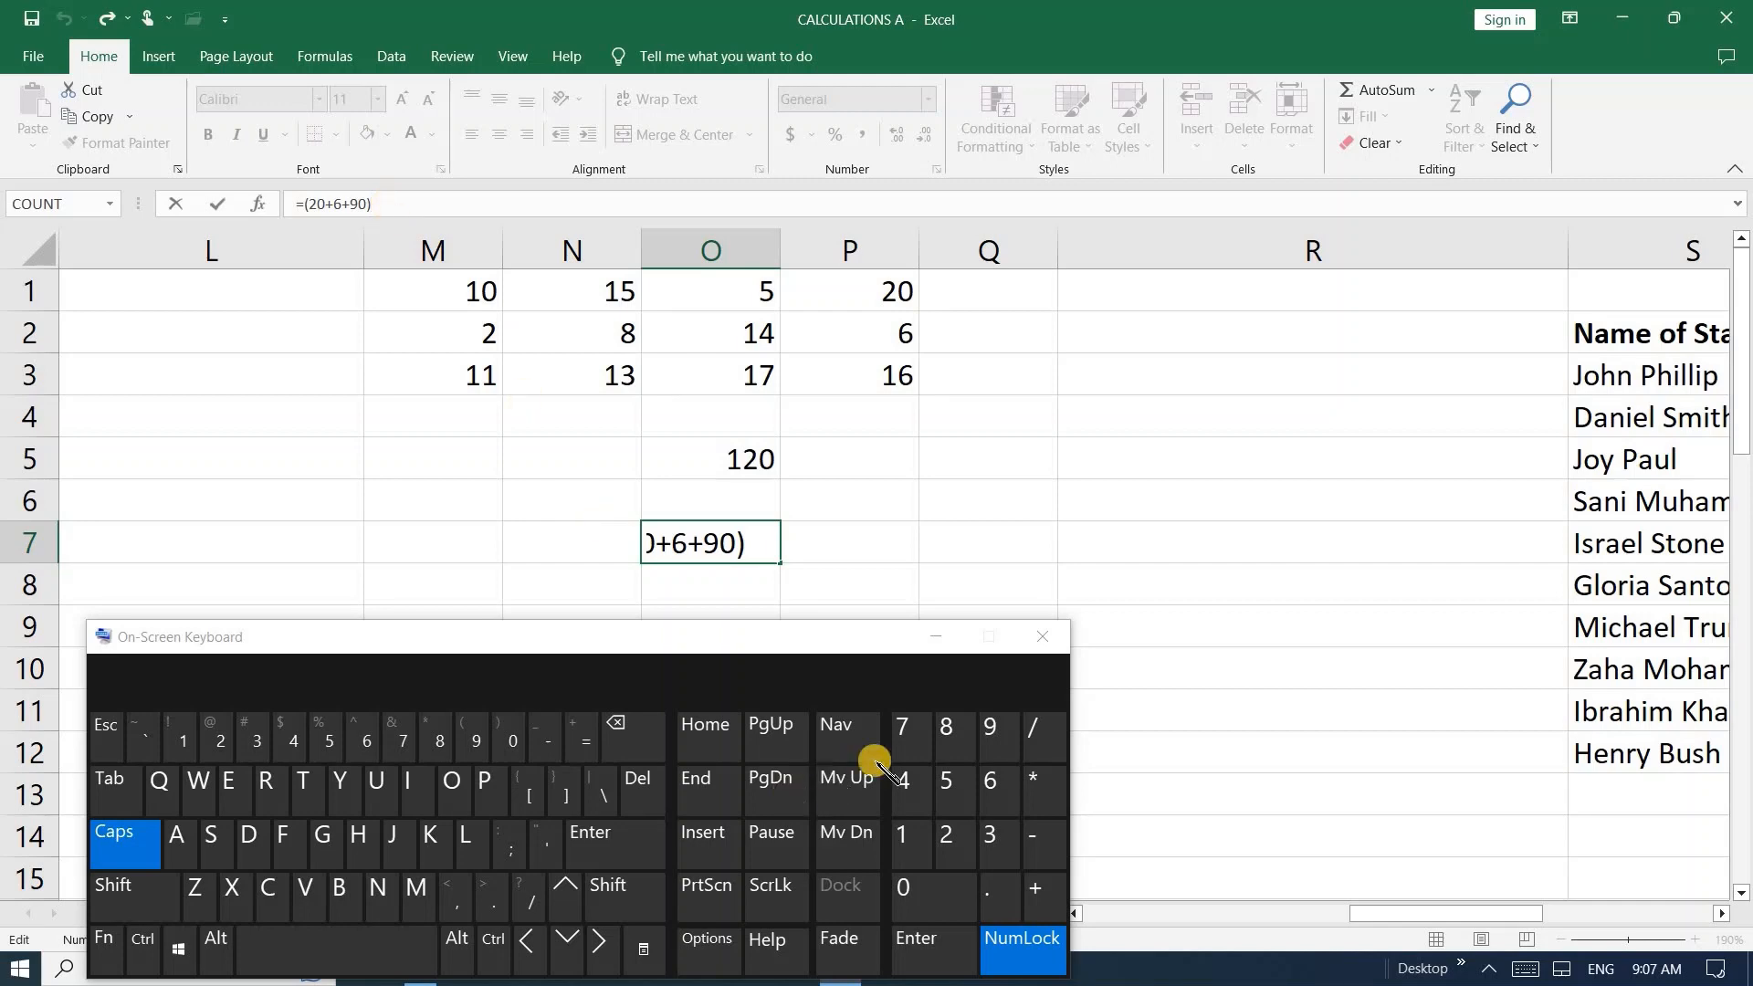
click(1035, 728)
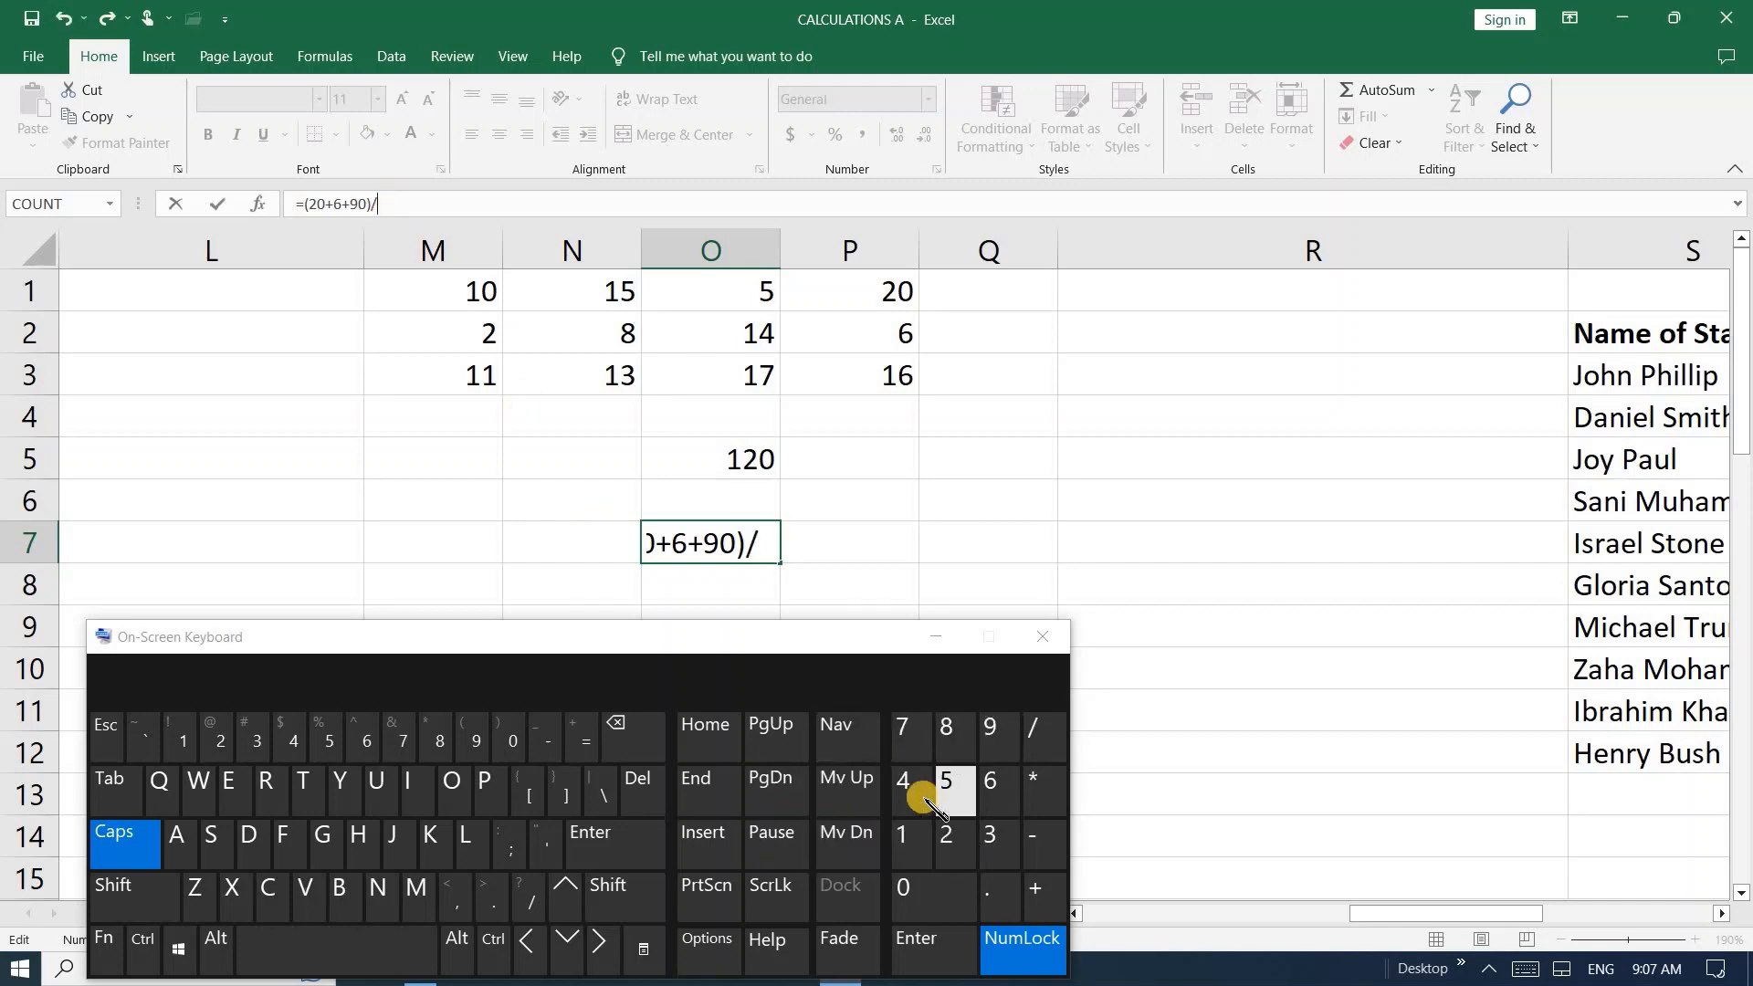
click(932, 940)
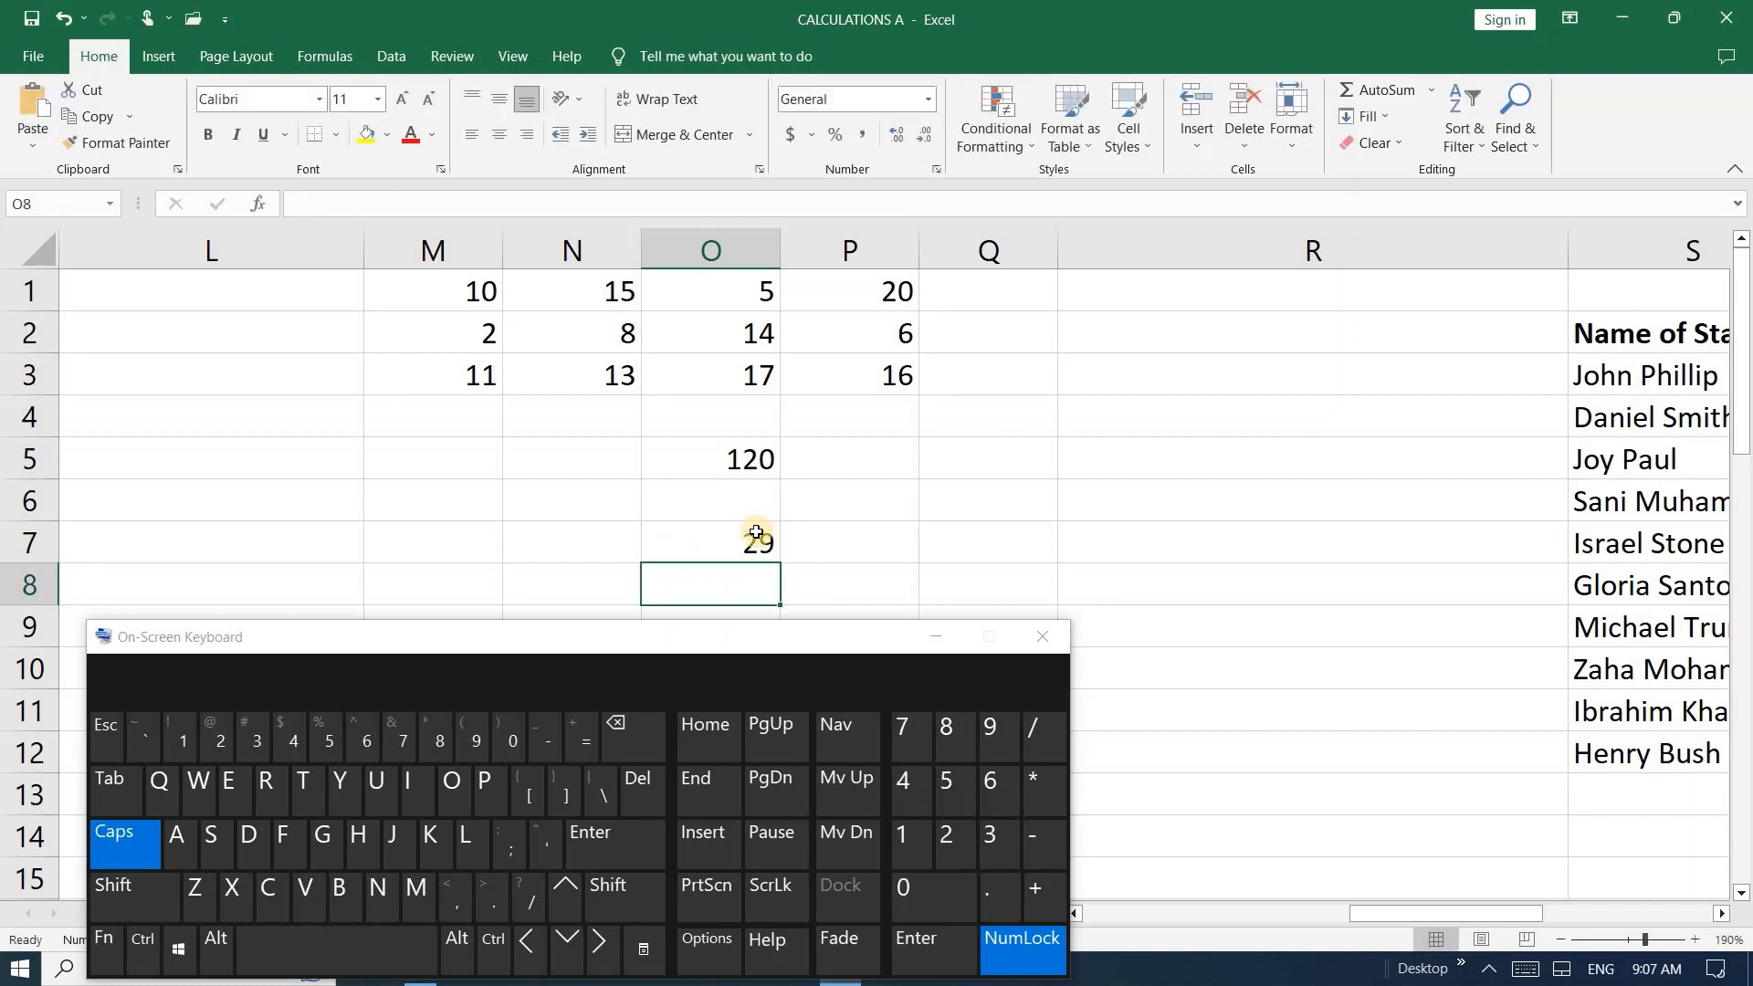
click(756, 540)
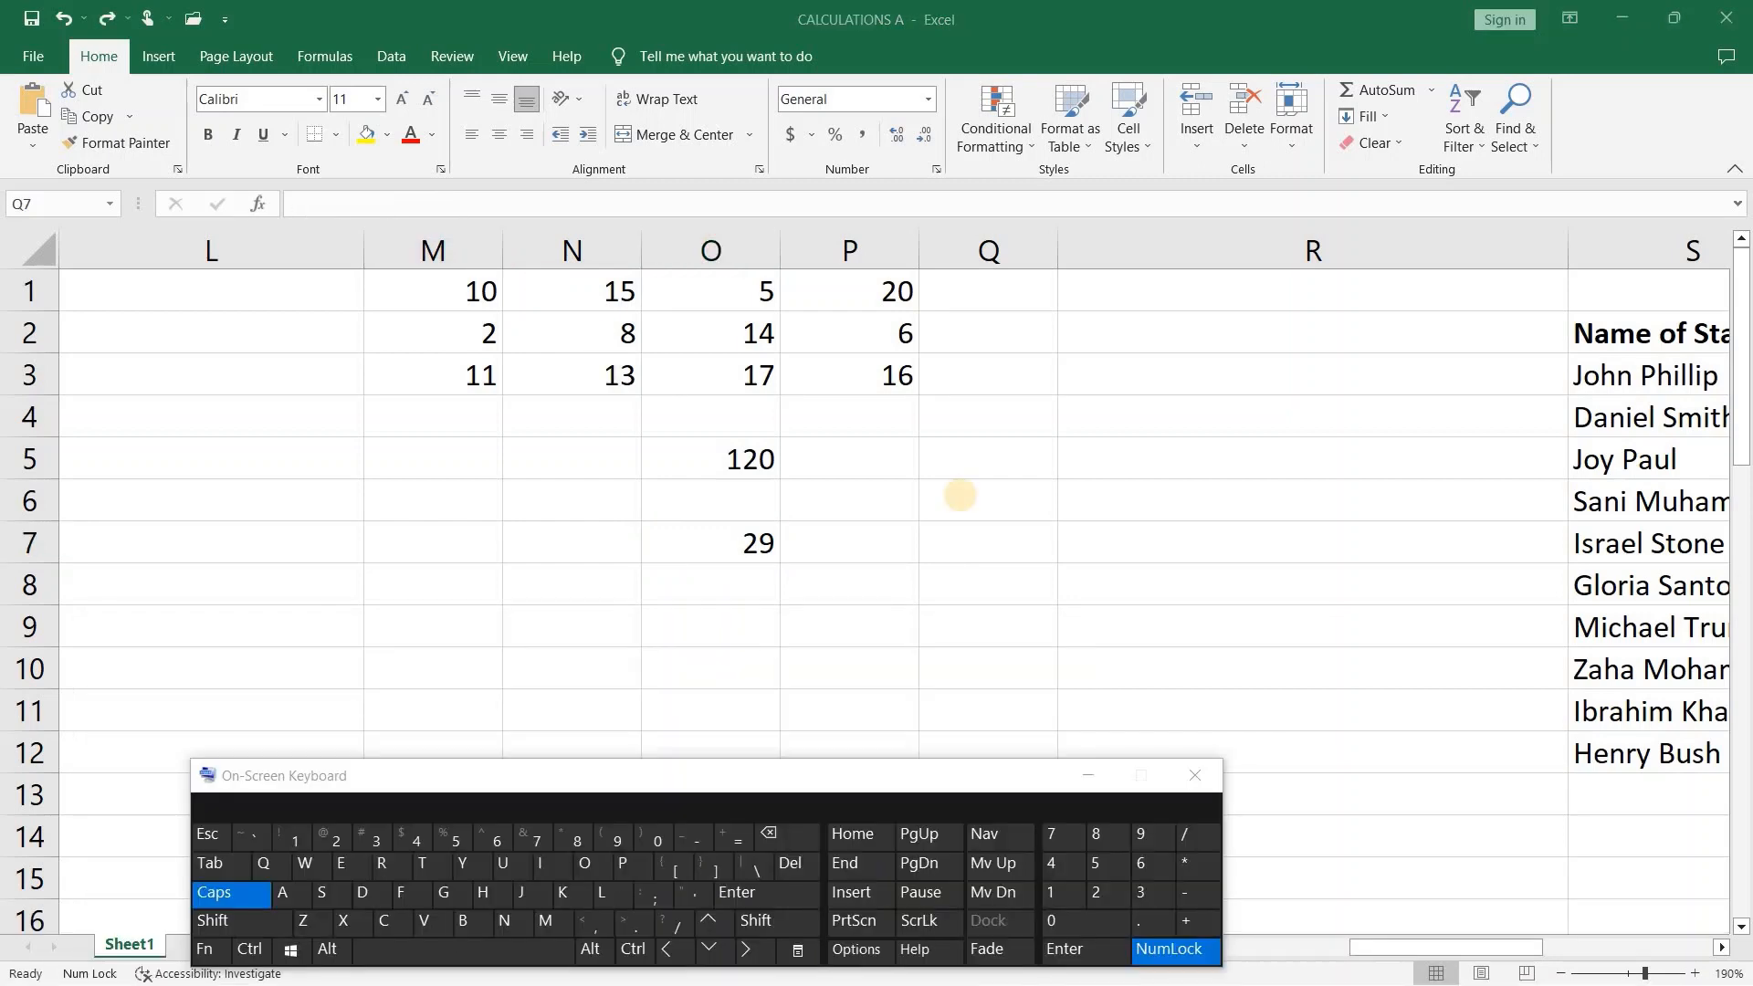
- Begin a formula in cell Q7 with an opening bracket and the sum of cells P1, N1 and O3
click(962, 543)
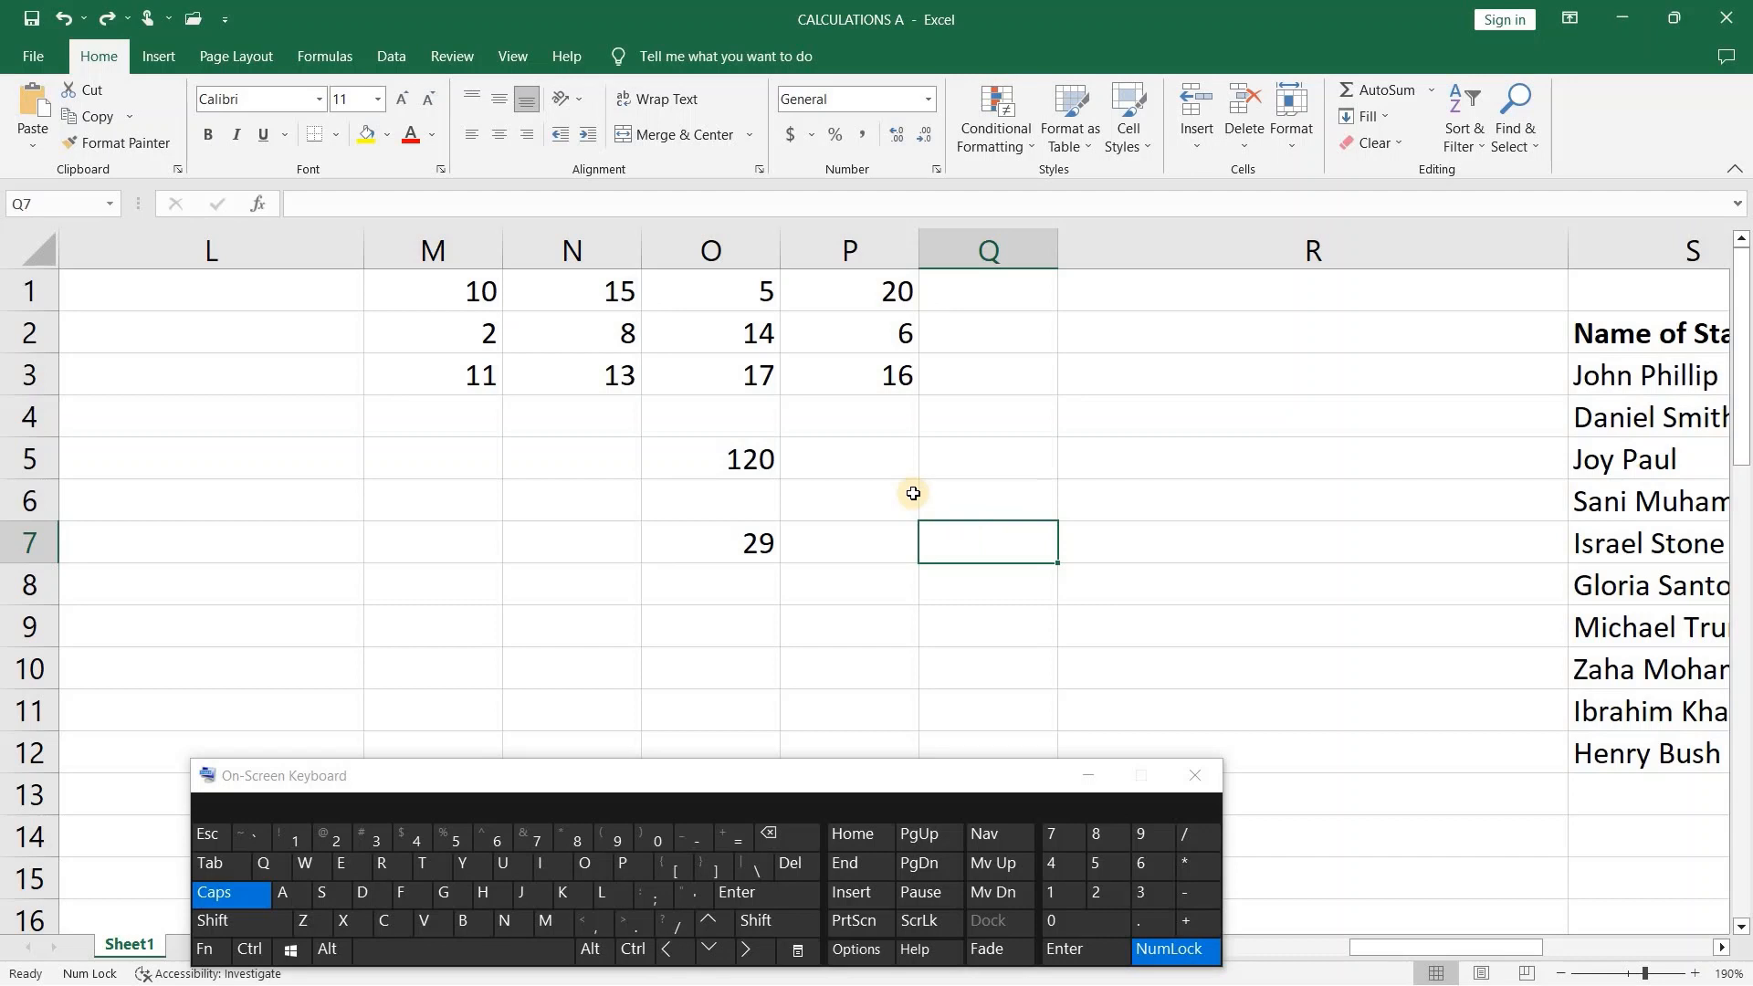
click(730, 836)
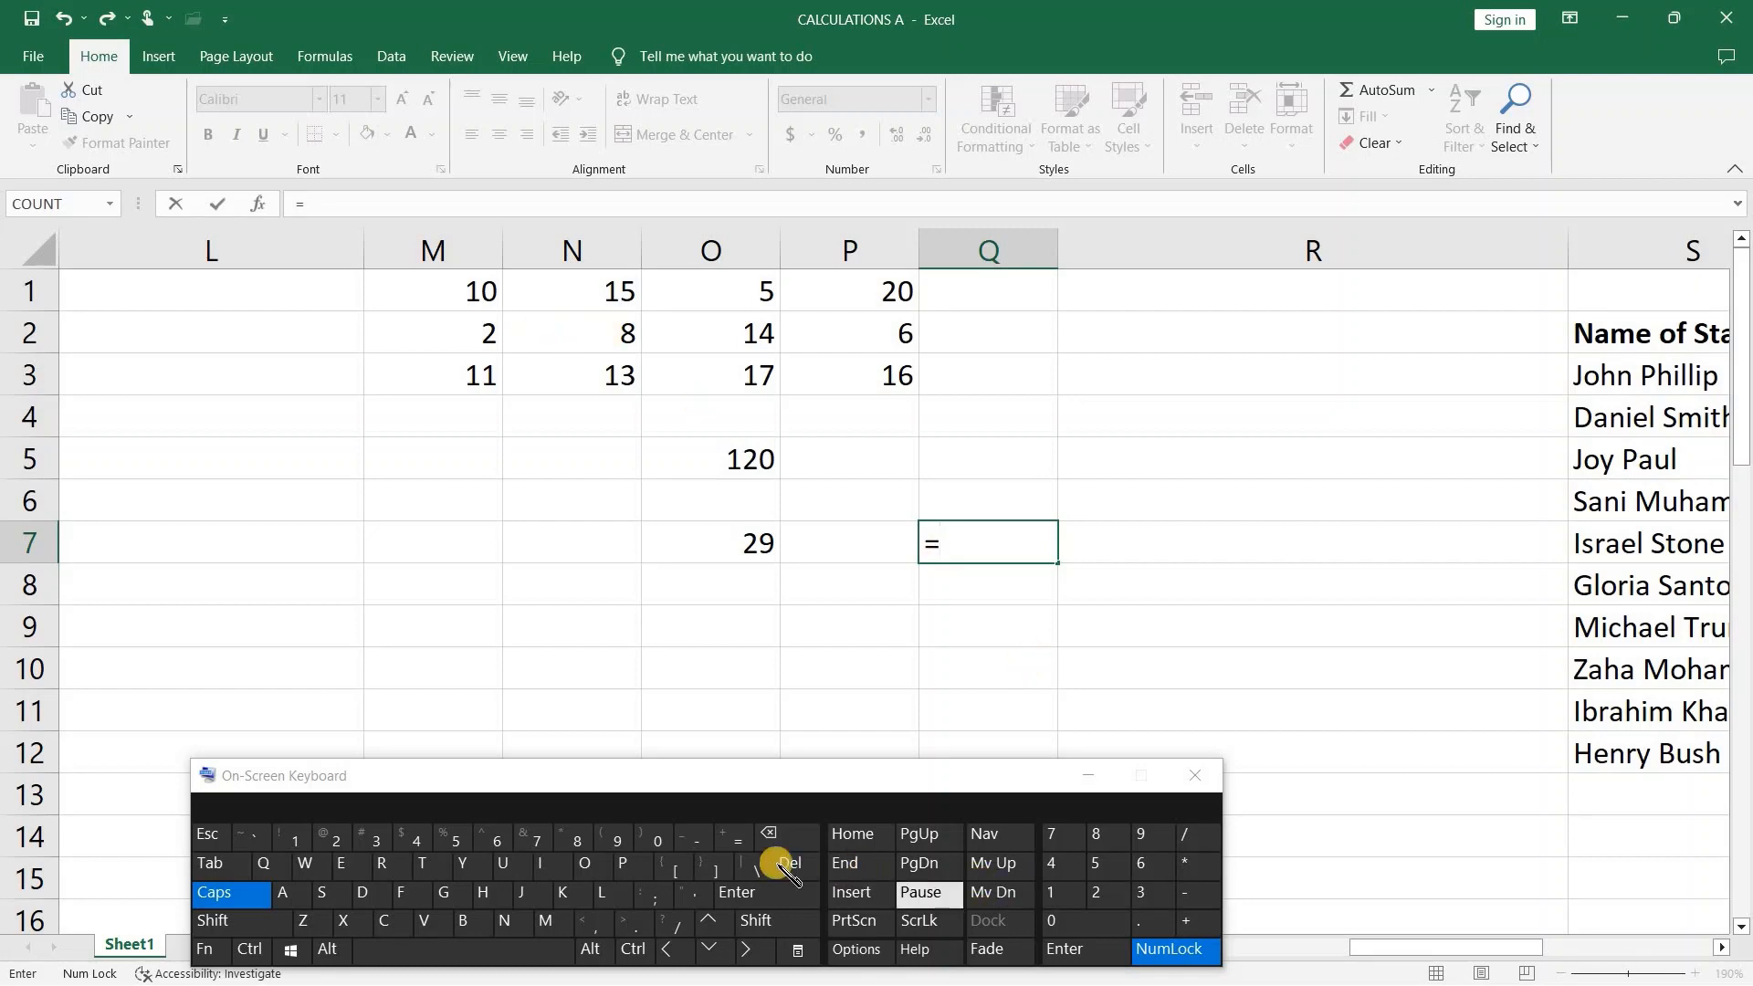
click(783, 920)
click(612, 836)
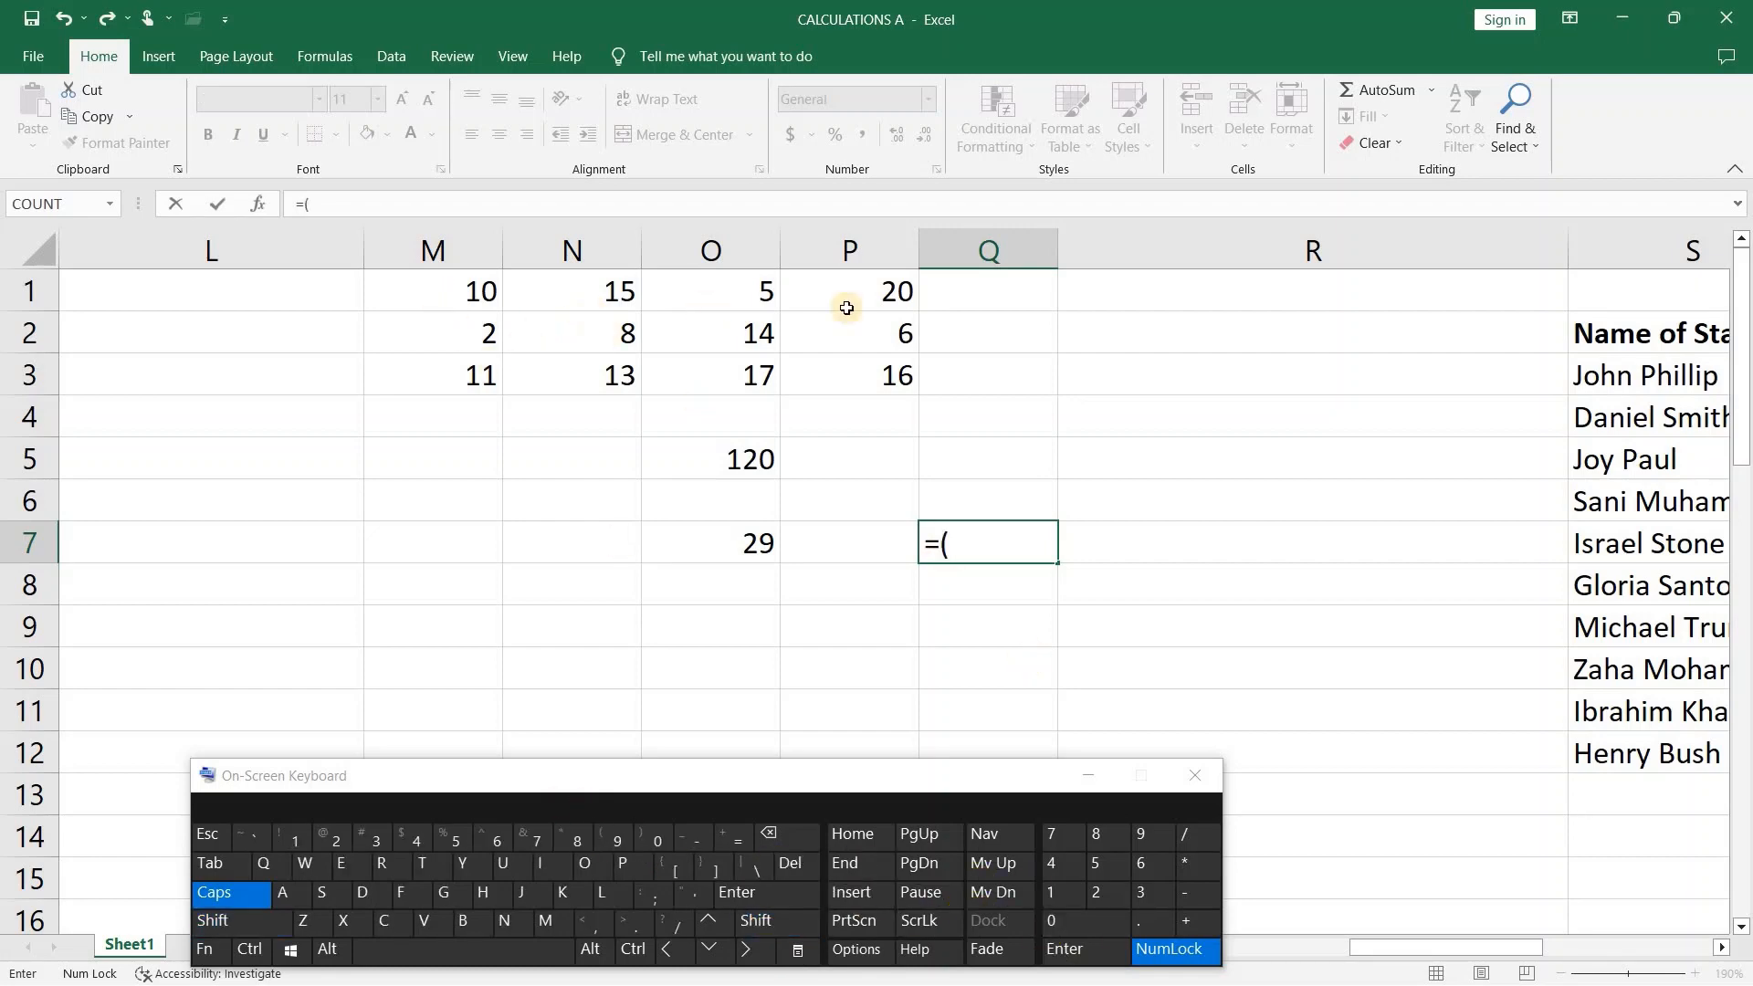
click(888, 319)
click(882, 287)
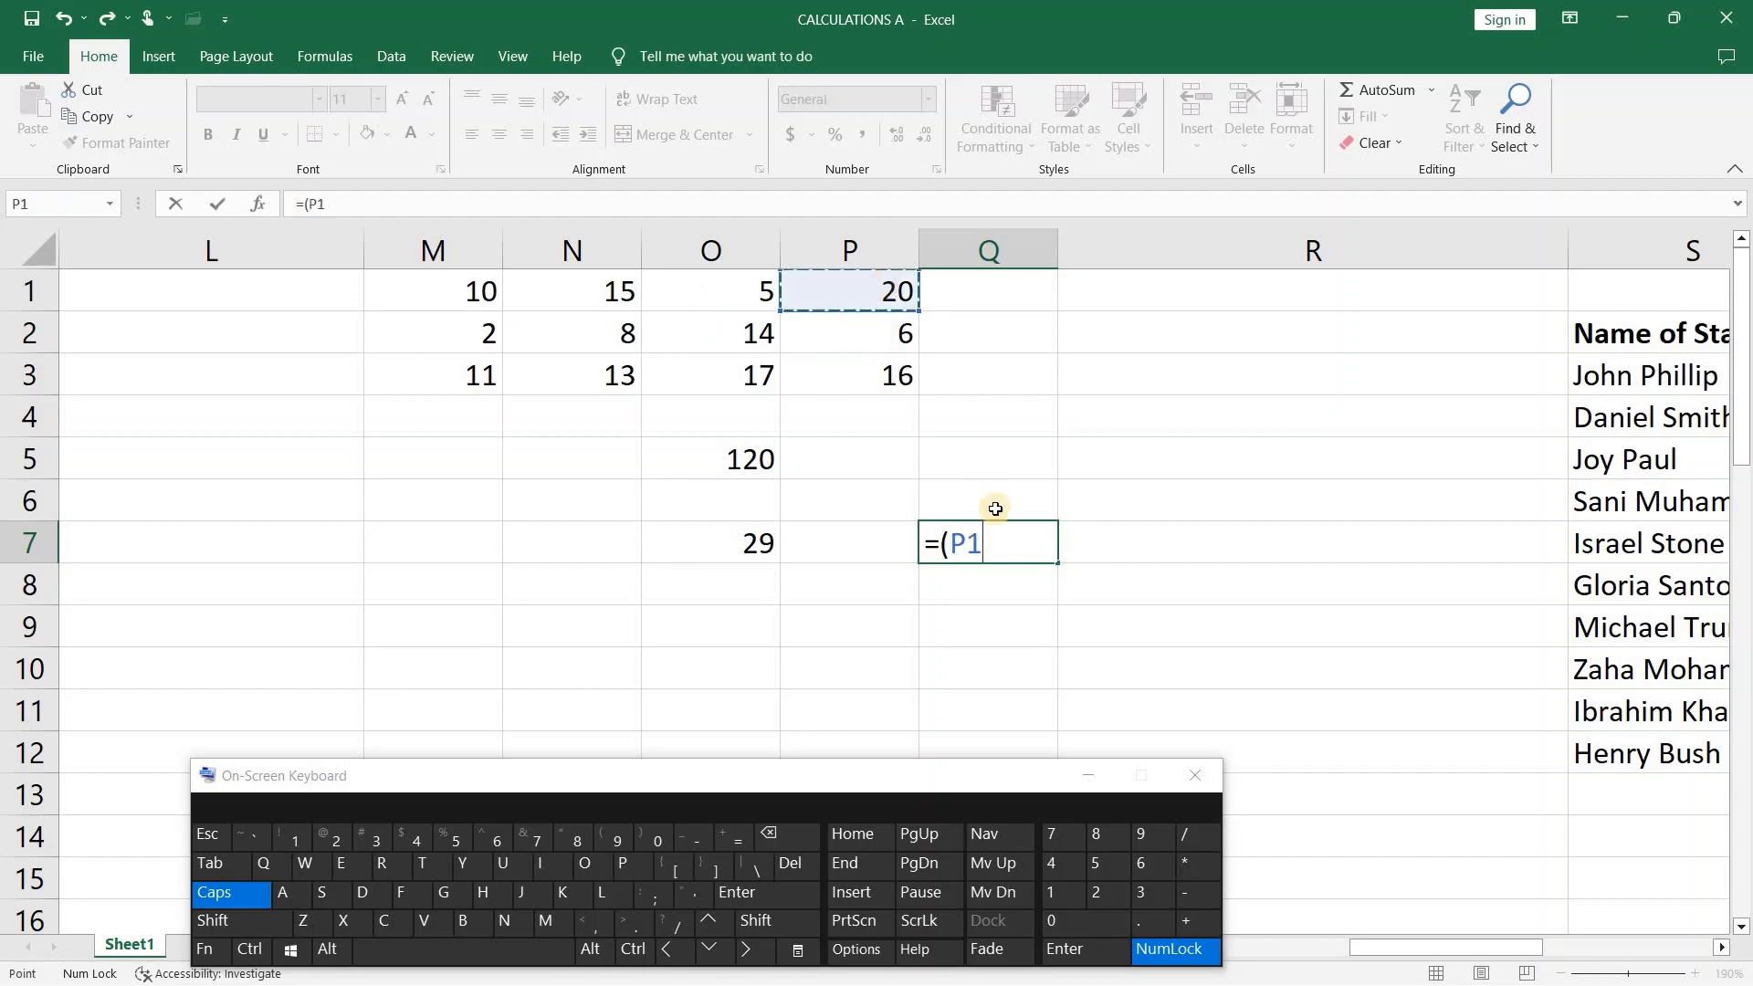
click(1189, 921)
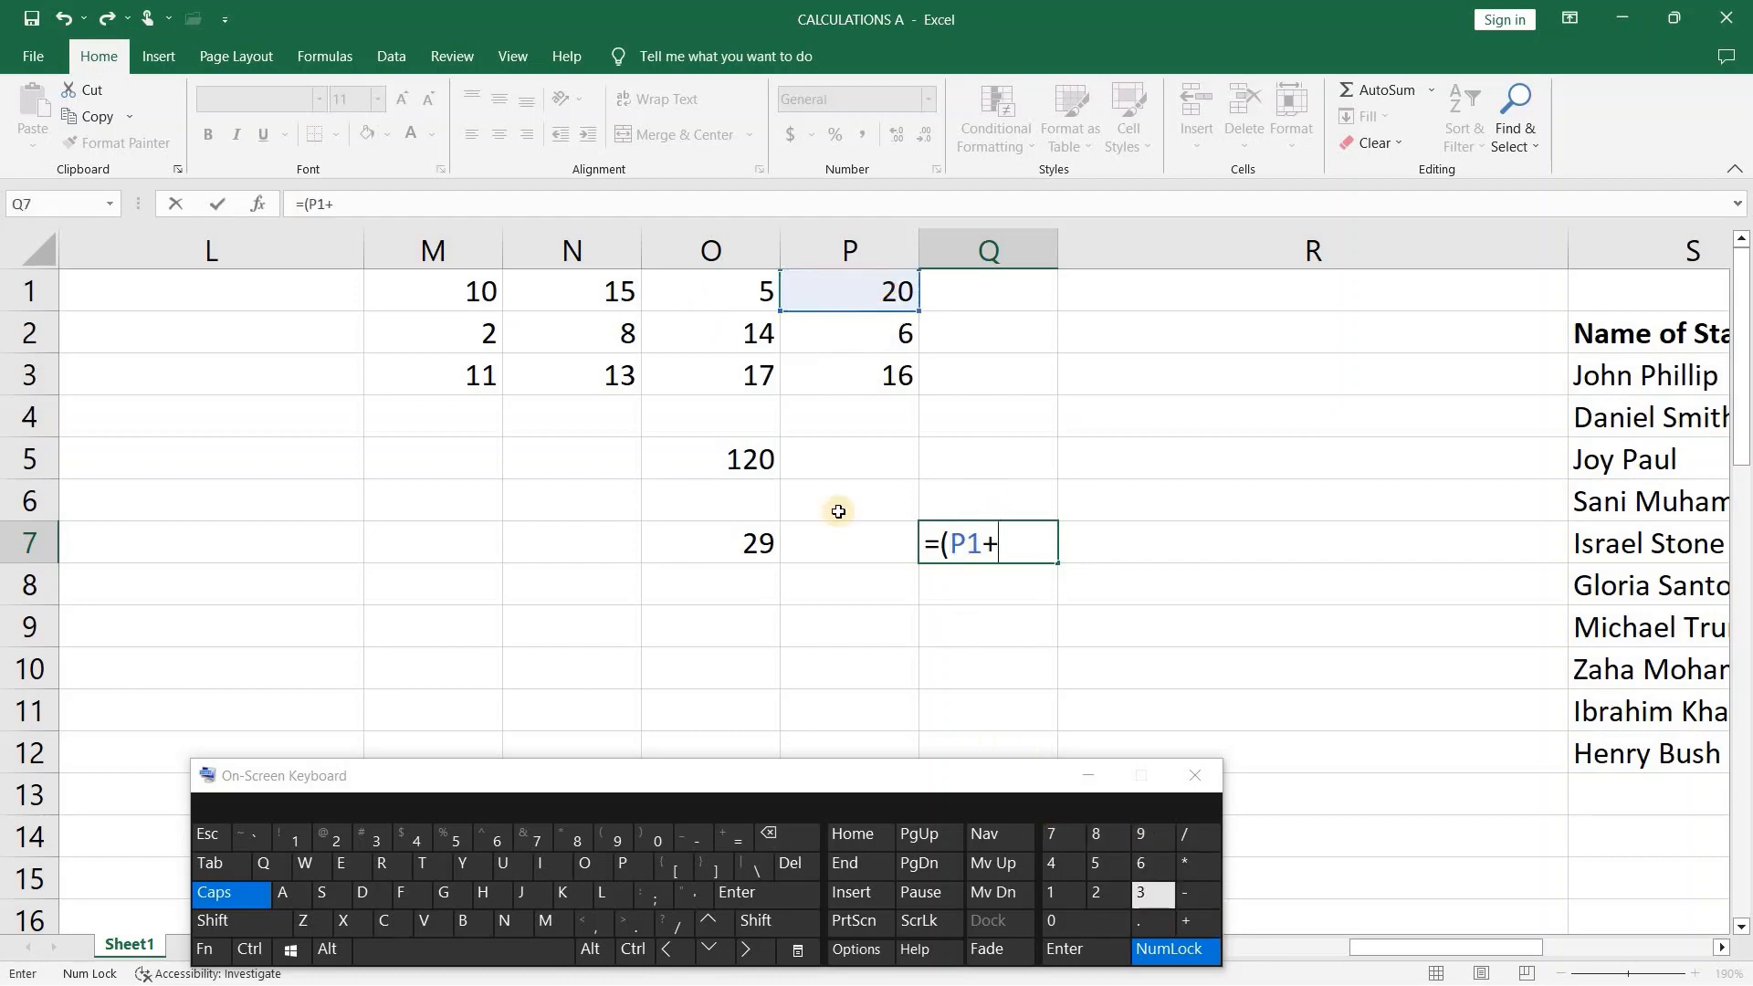
click(610, 291)
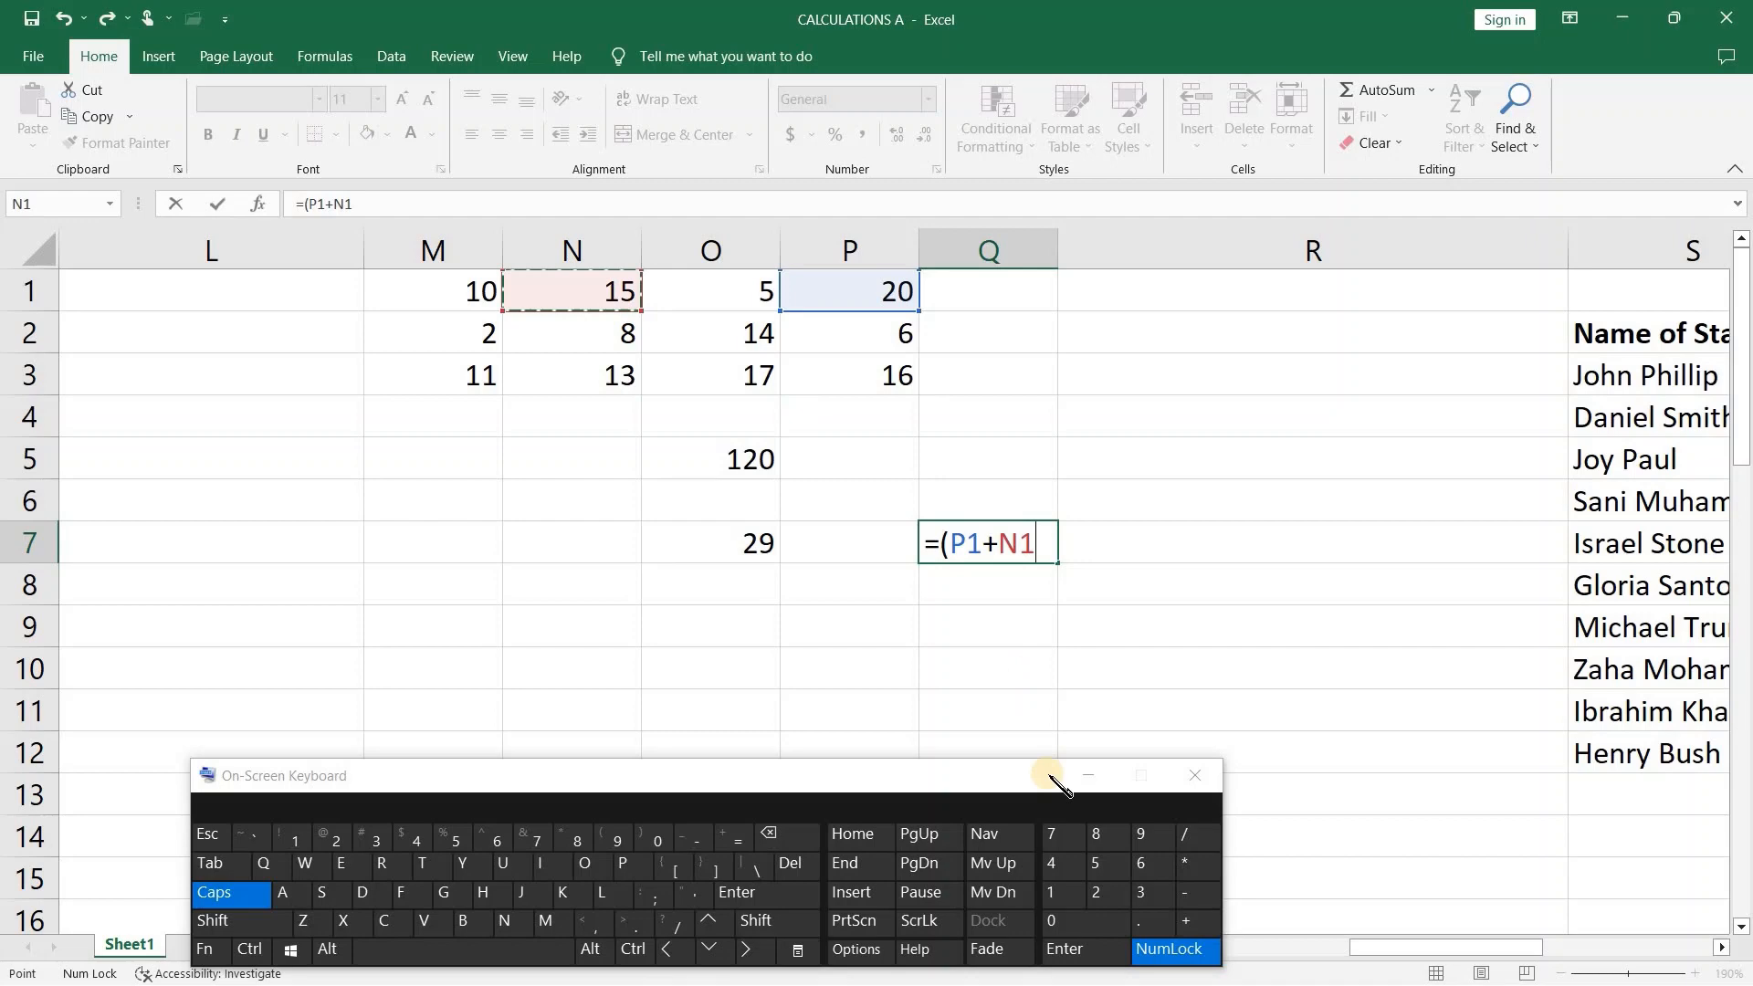
click(1189, 921)
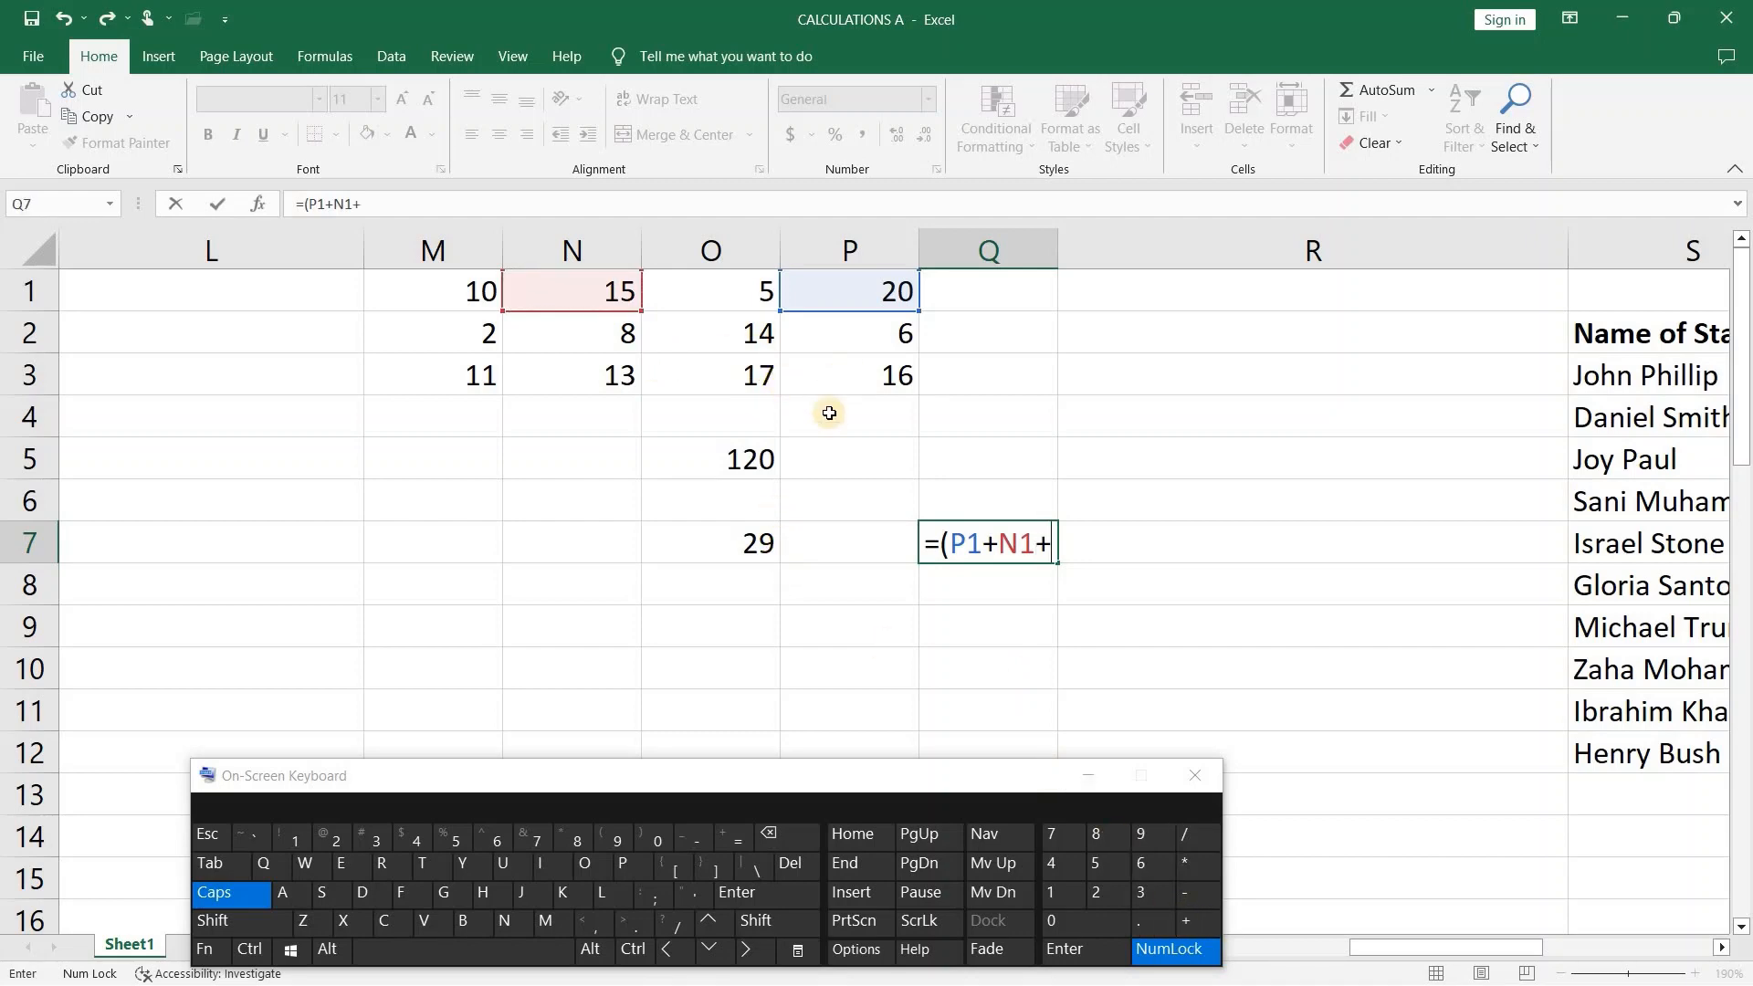
click(740, 376)
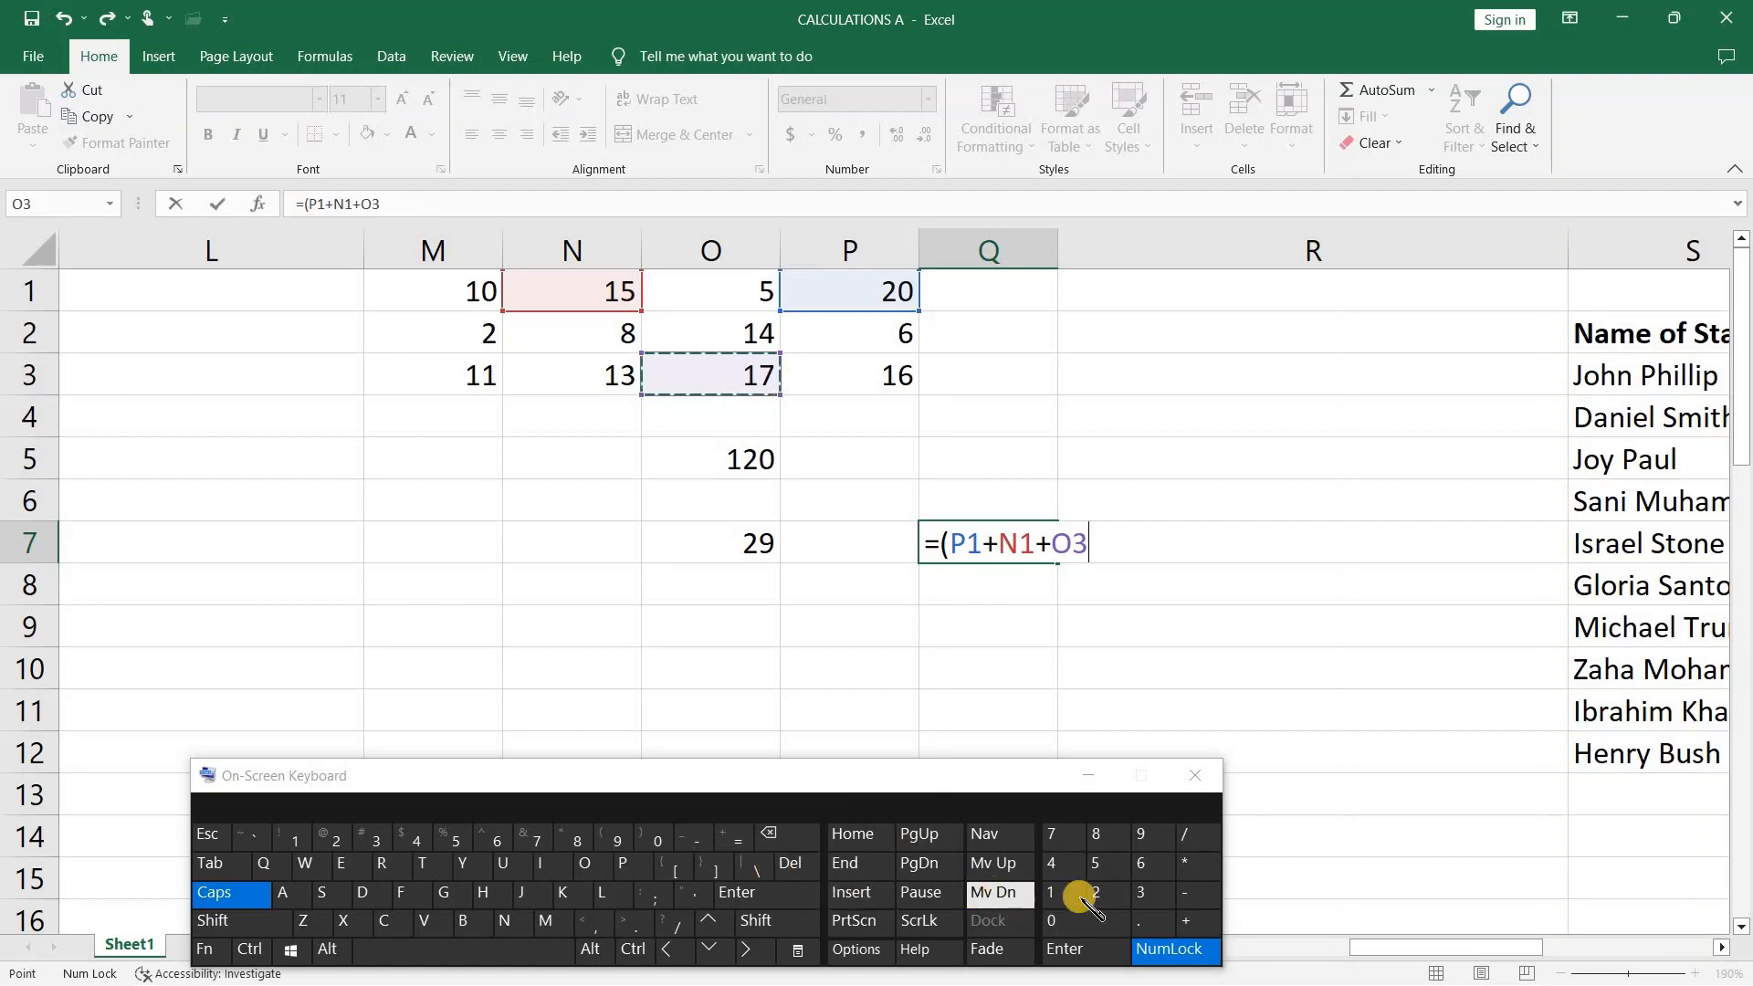
- Subtract cell M3 from the sum in the Q7 formula and close the bracket
click(1184, 893)
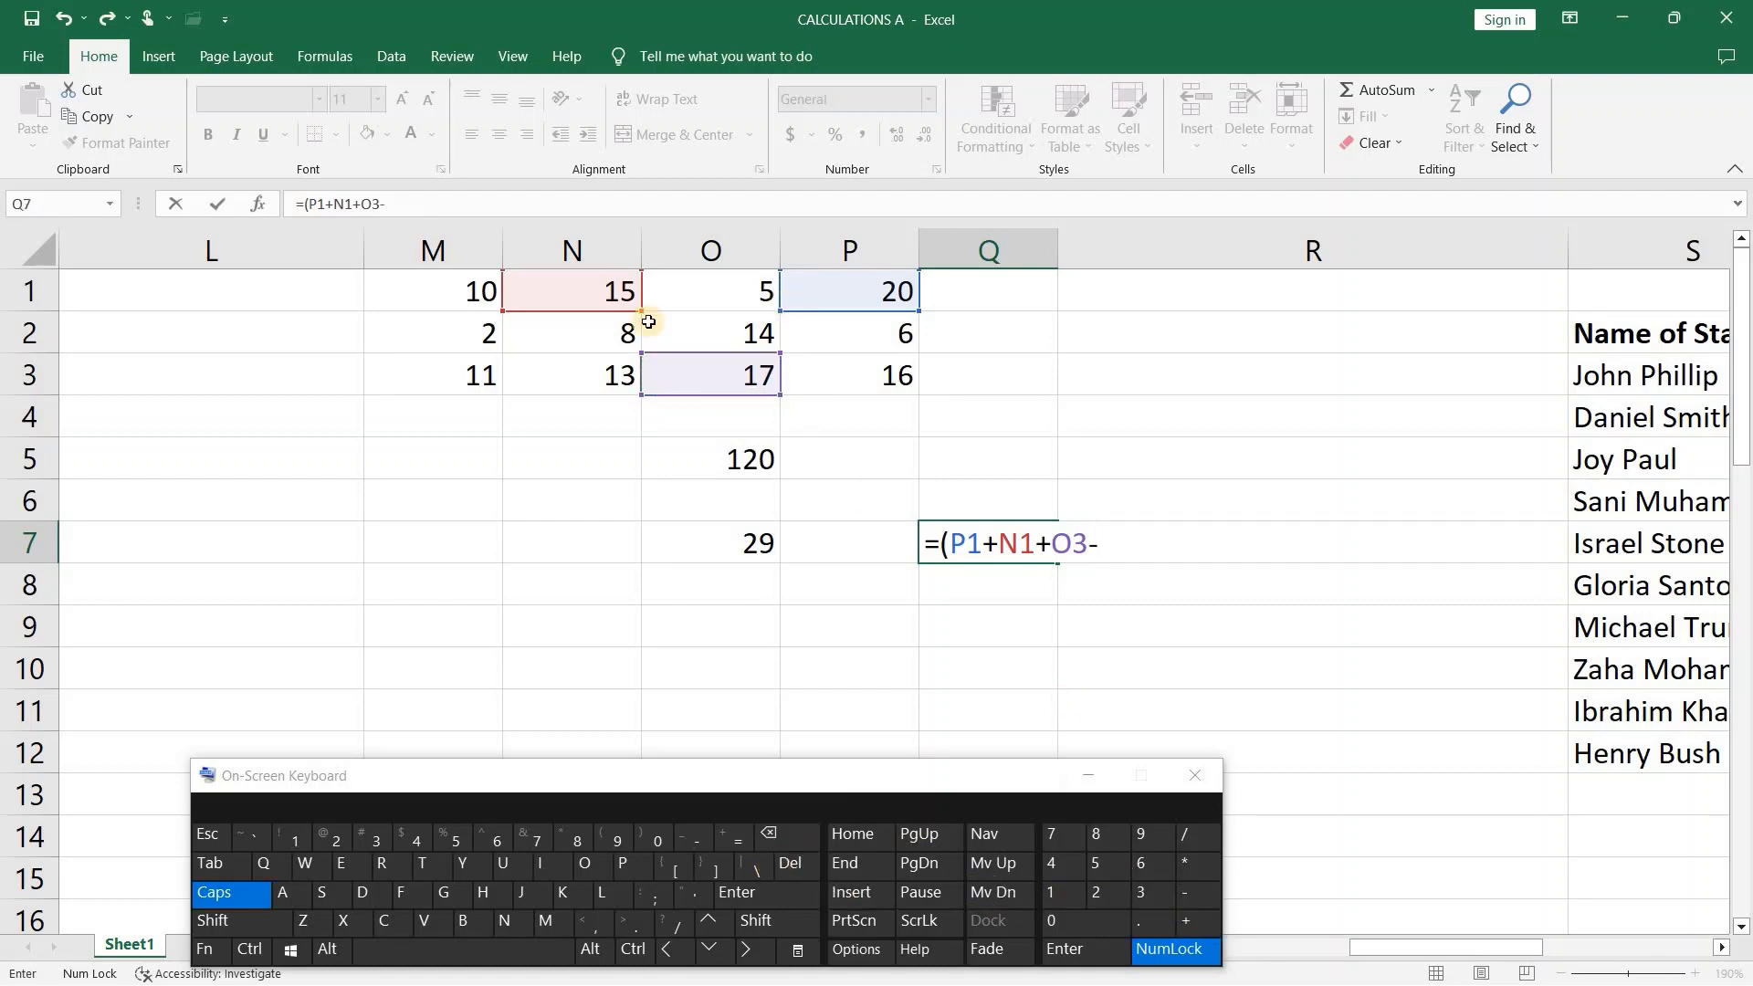
click(484, 377)
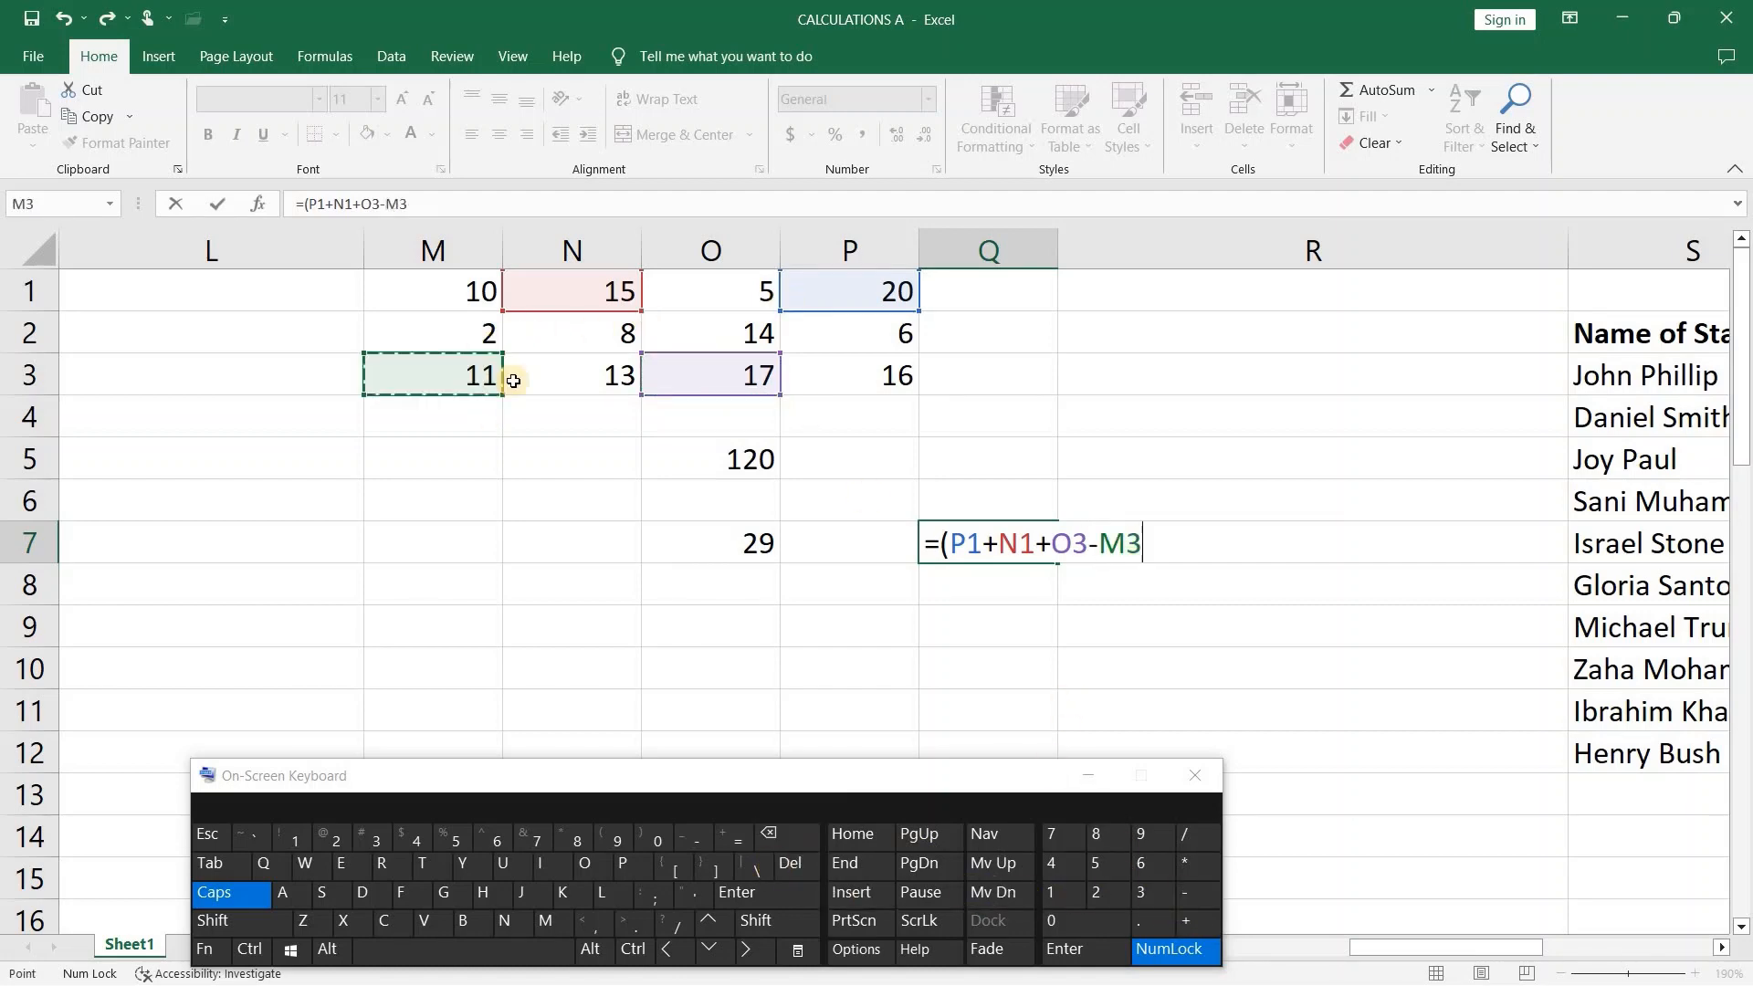
click(791, 910)
click(645, 831)
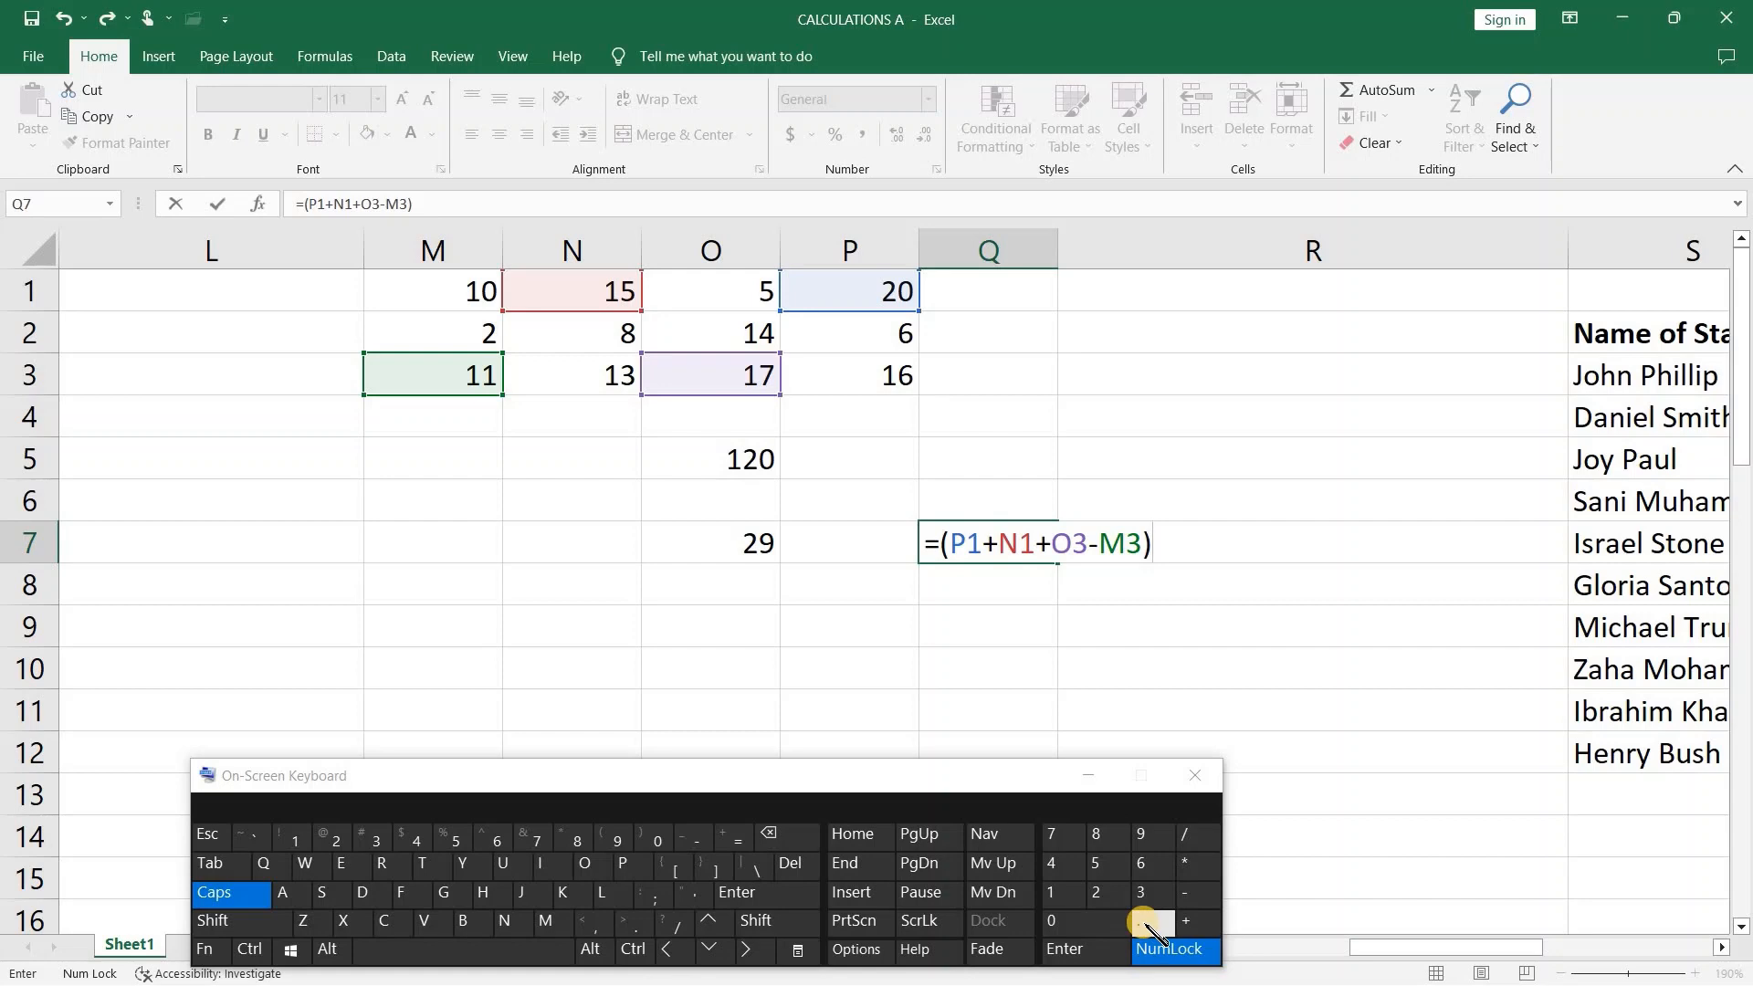
- Divide the bracket by 9, add cell P3 and enter the formula =(P1+N1+O3-M3)/9+P3 in Q7
click(1184, 833)
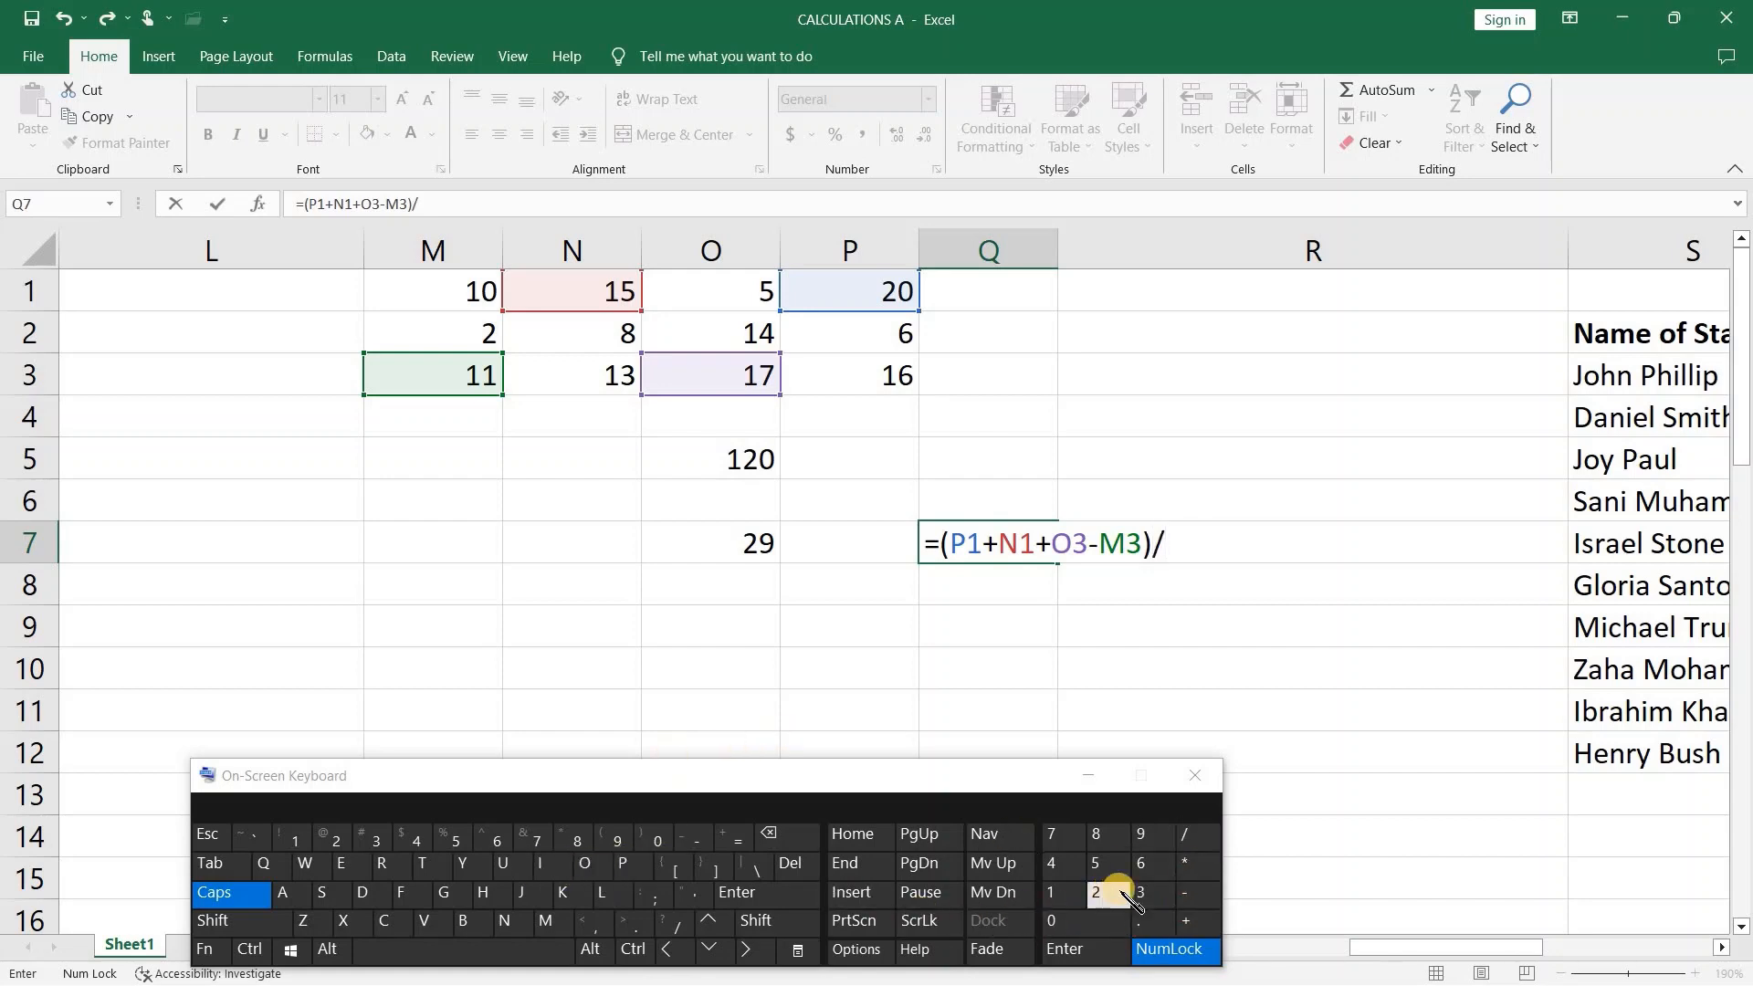
click(1145, 840)
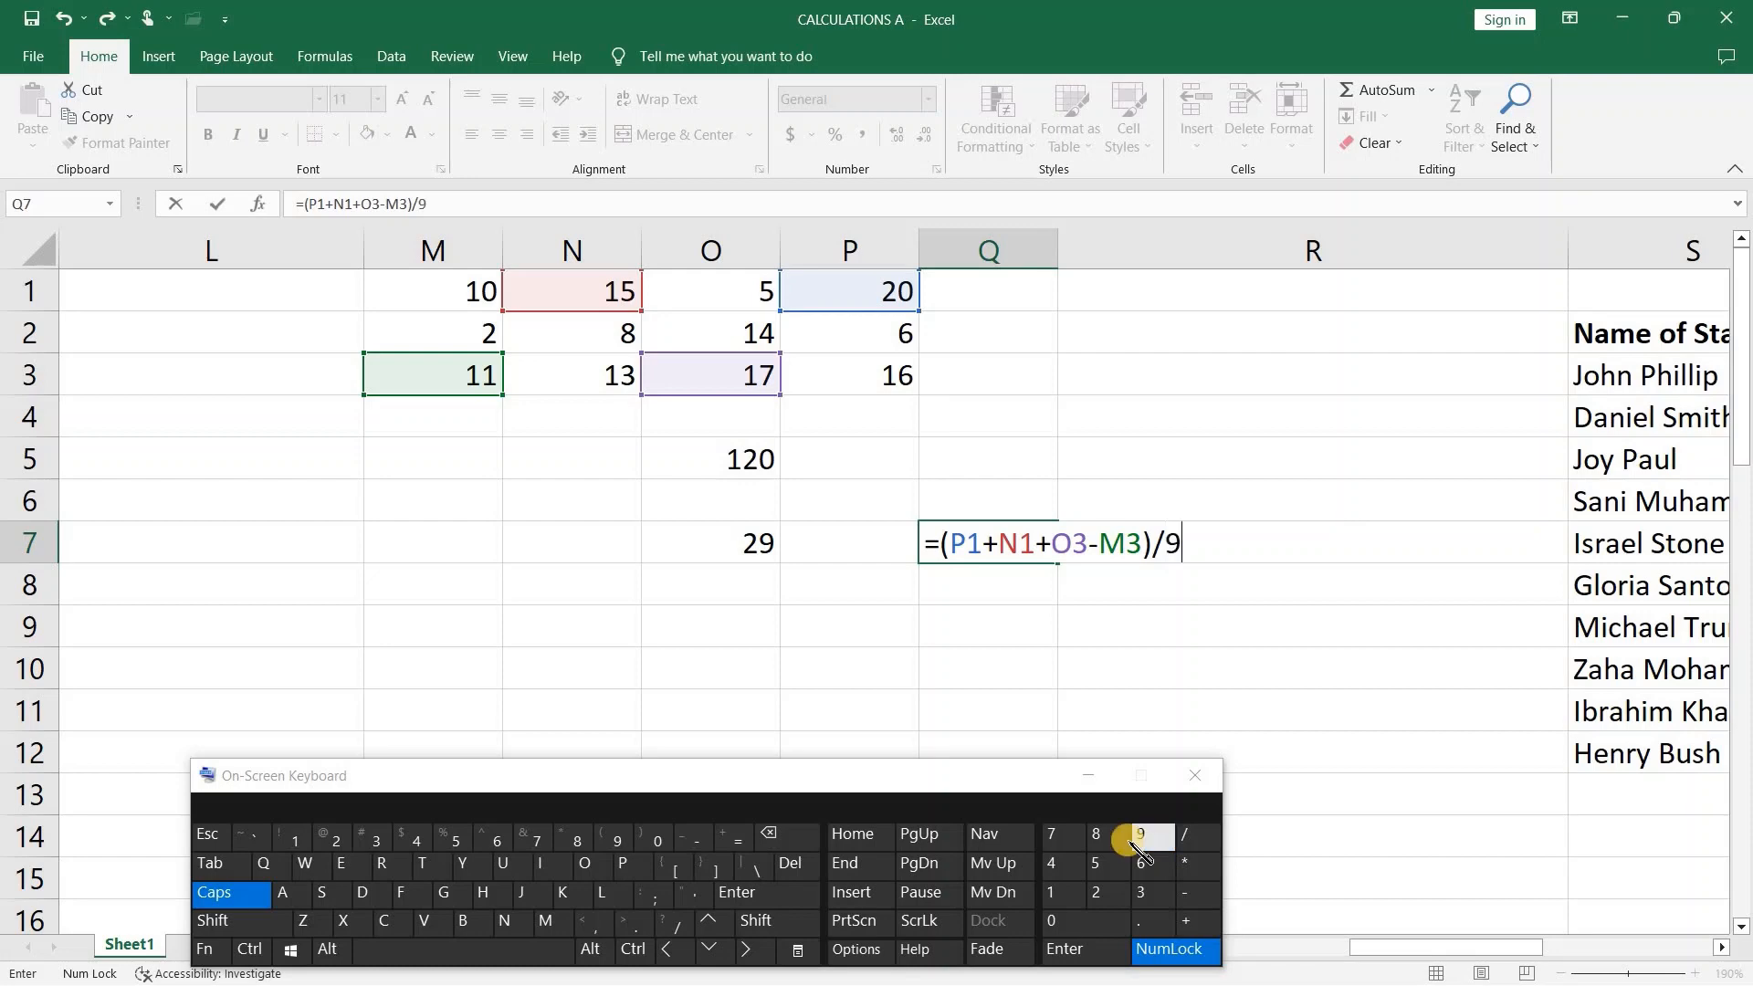
click(1188, 920)
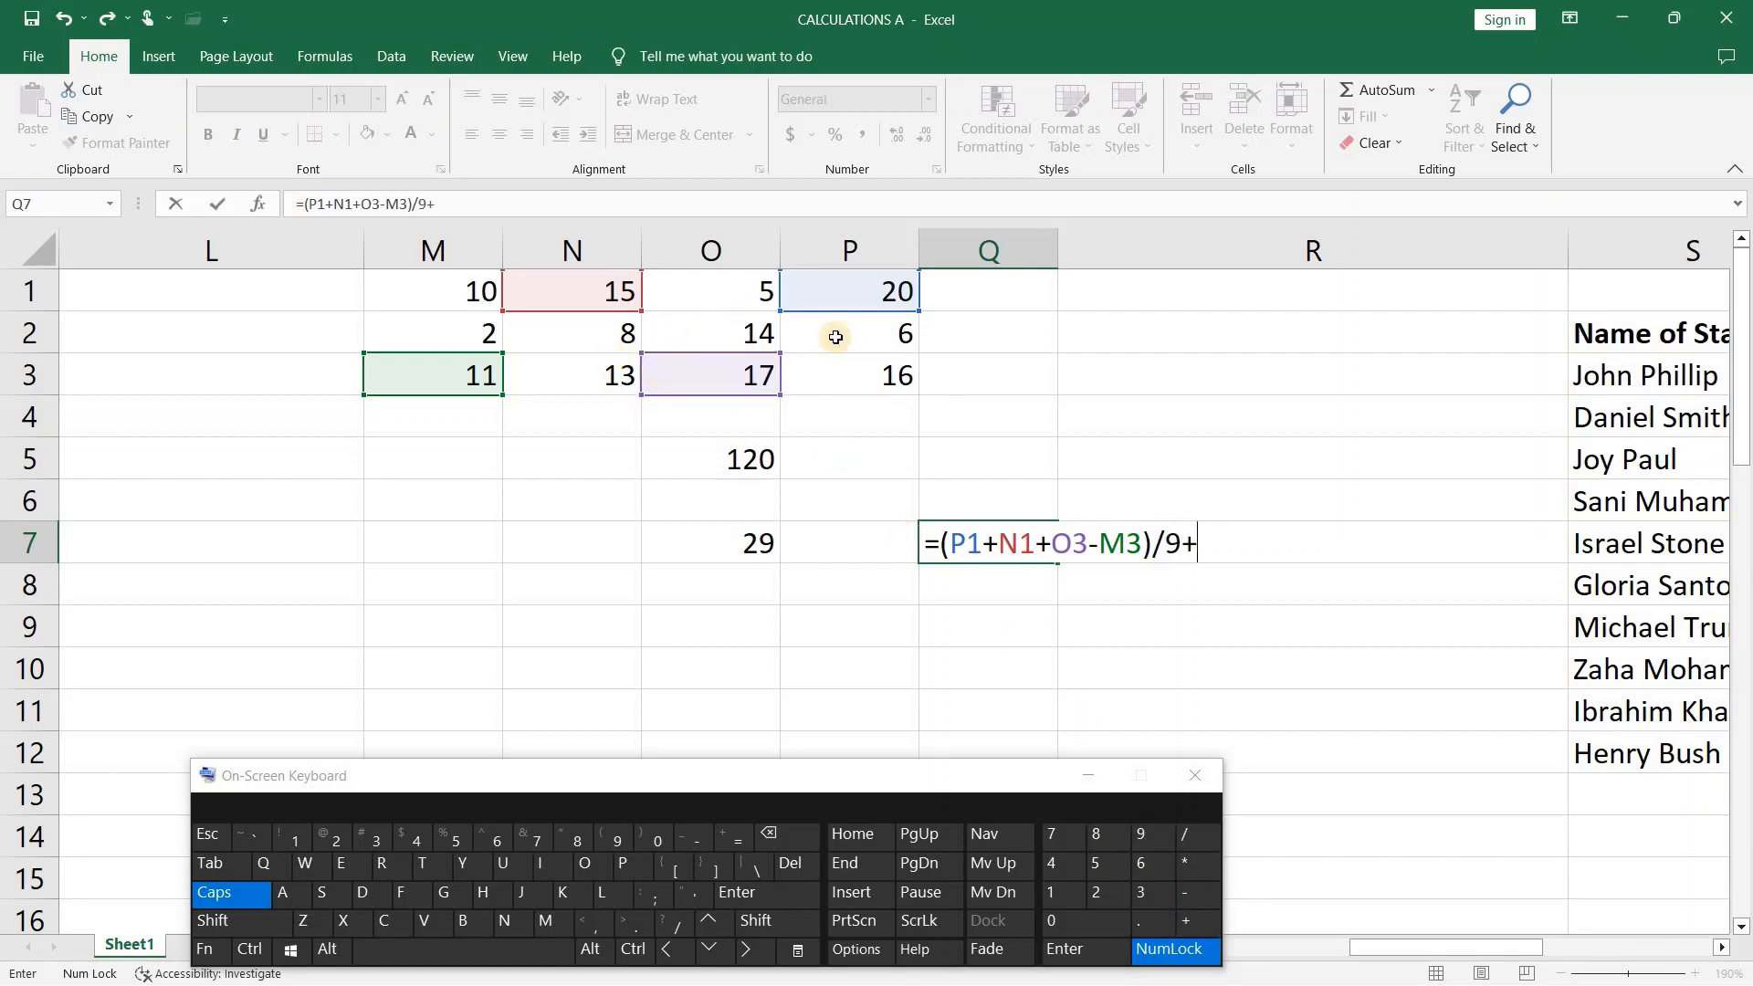
click(915, 373)
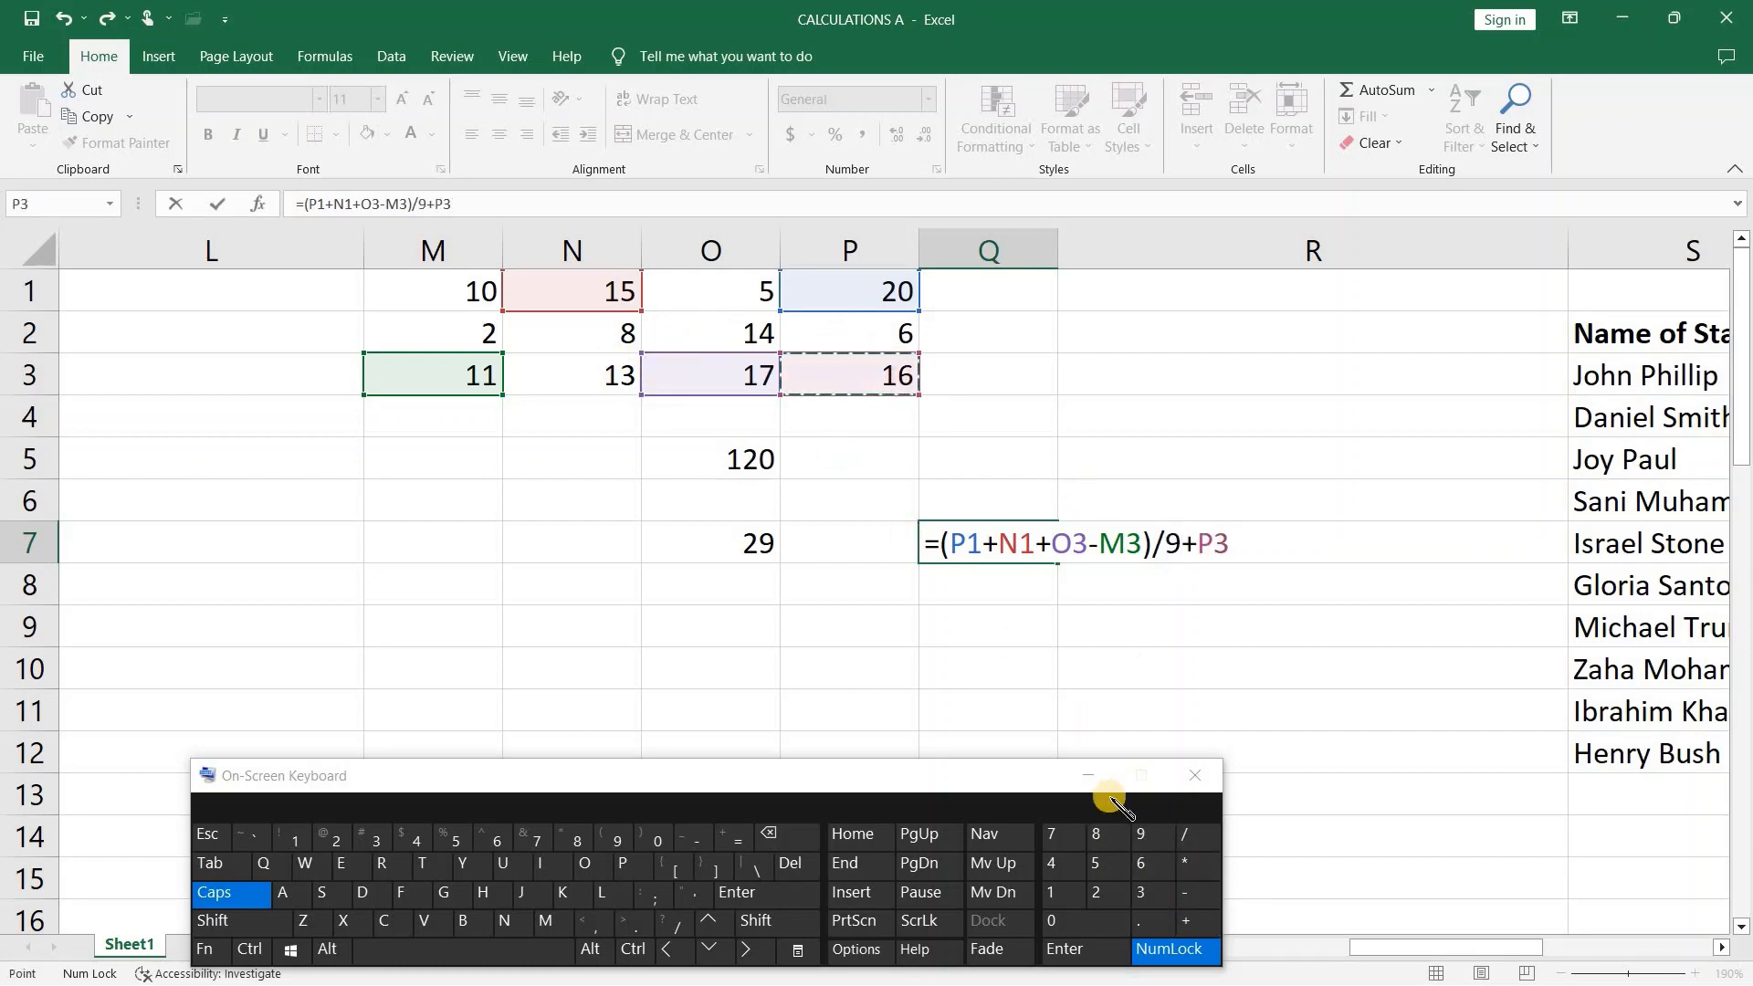
click(1087, 949)
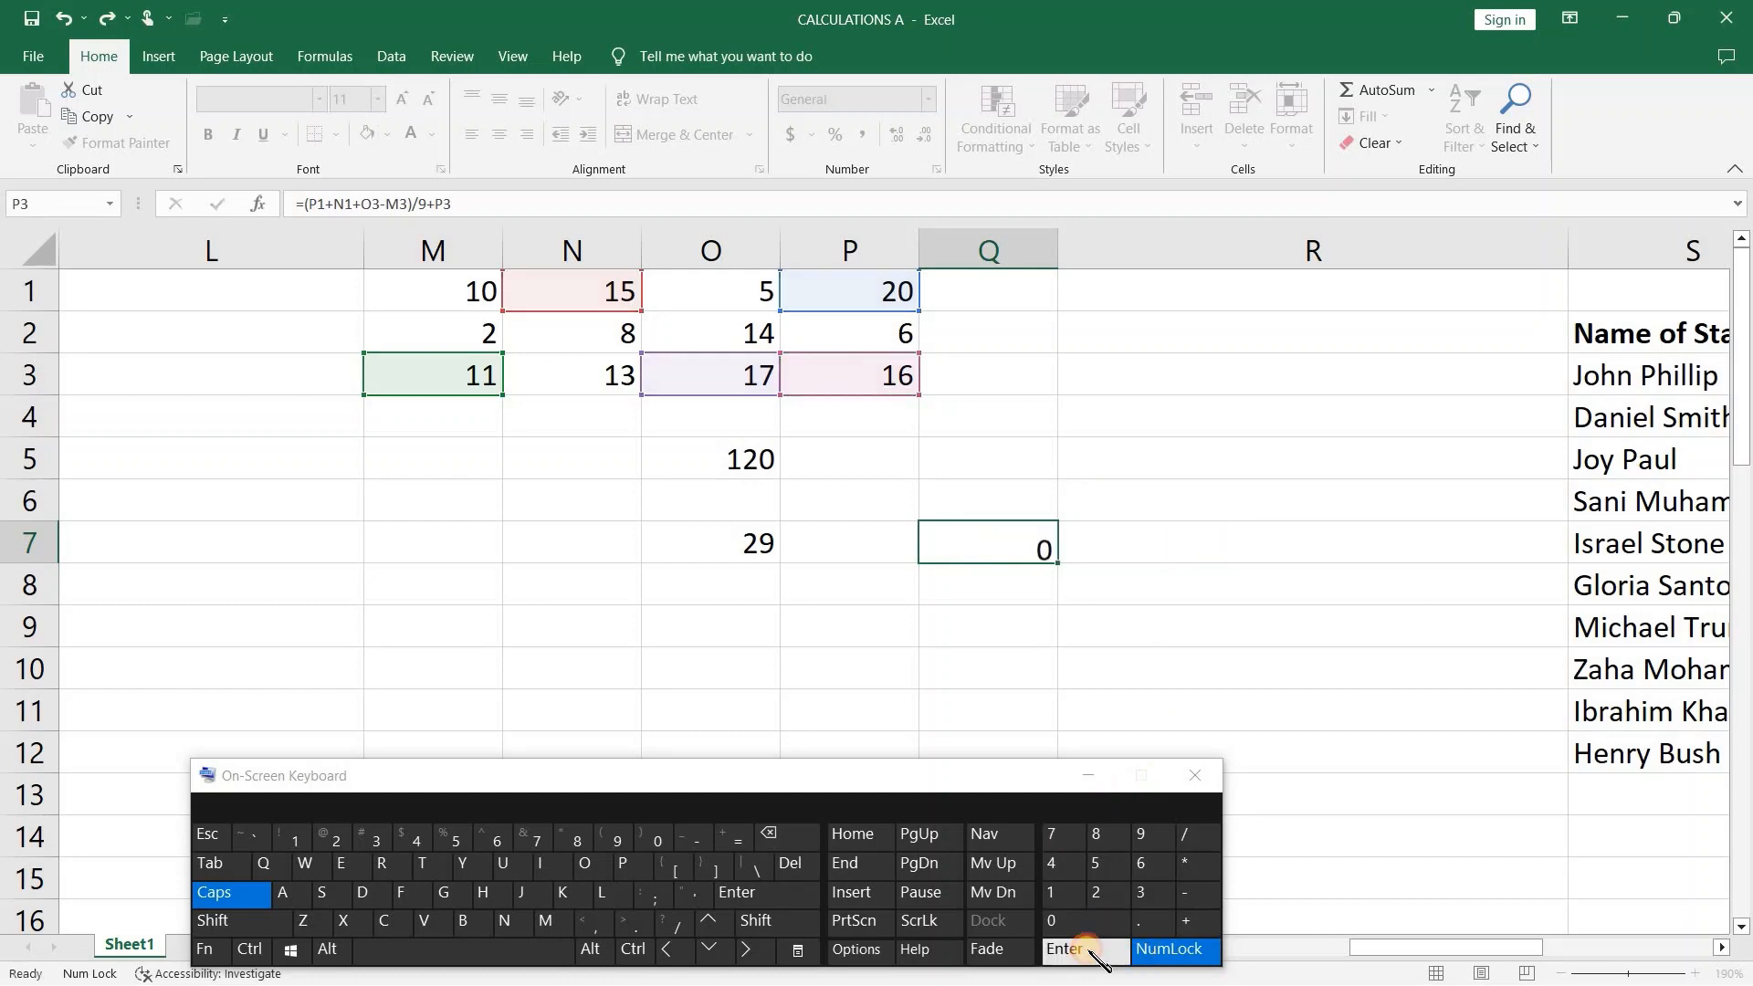
- Remove the subtraction of M3 from the formula in Q7, leaving =(P1+N1+O3)/9+P3
click(998, 543)
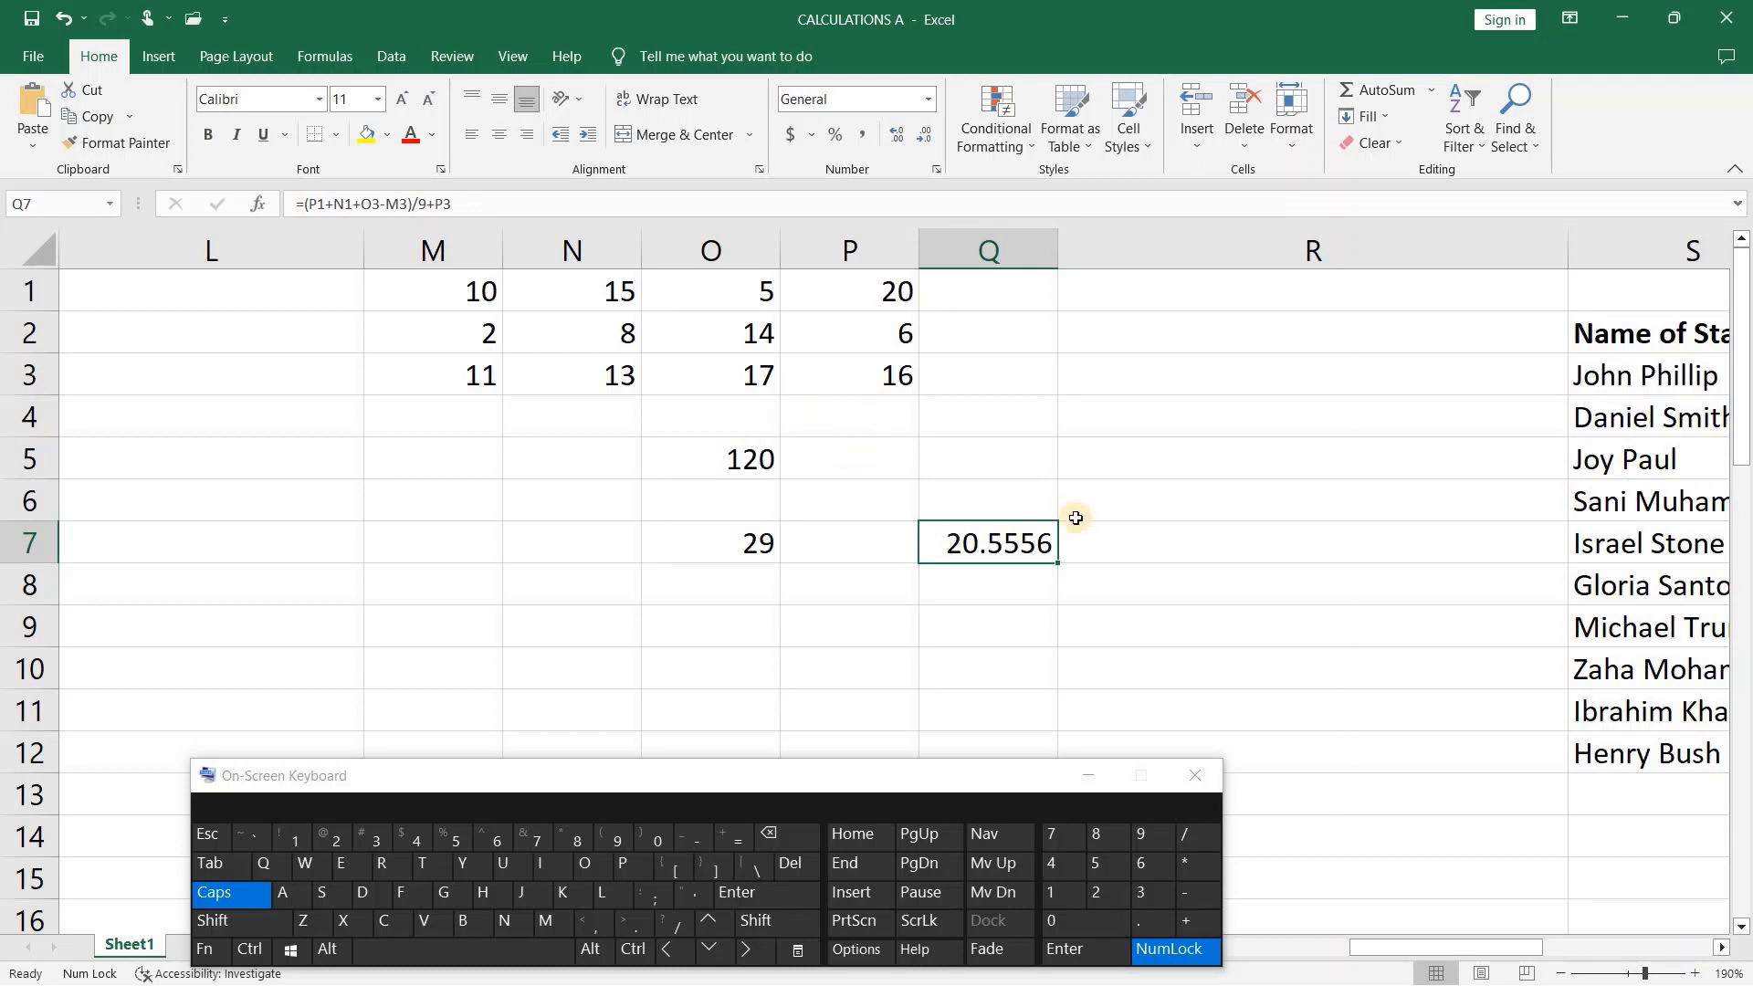
click(562, 203)
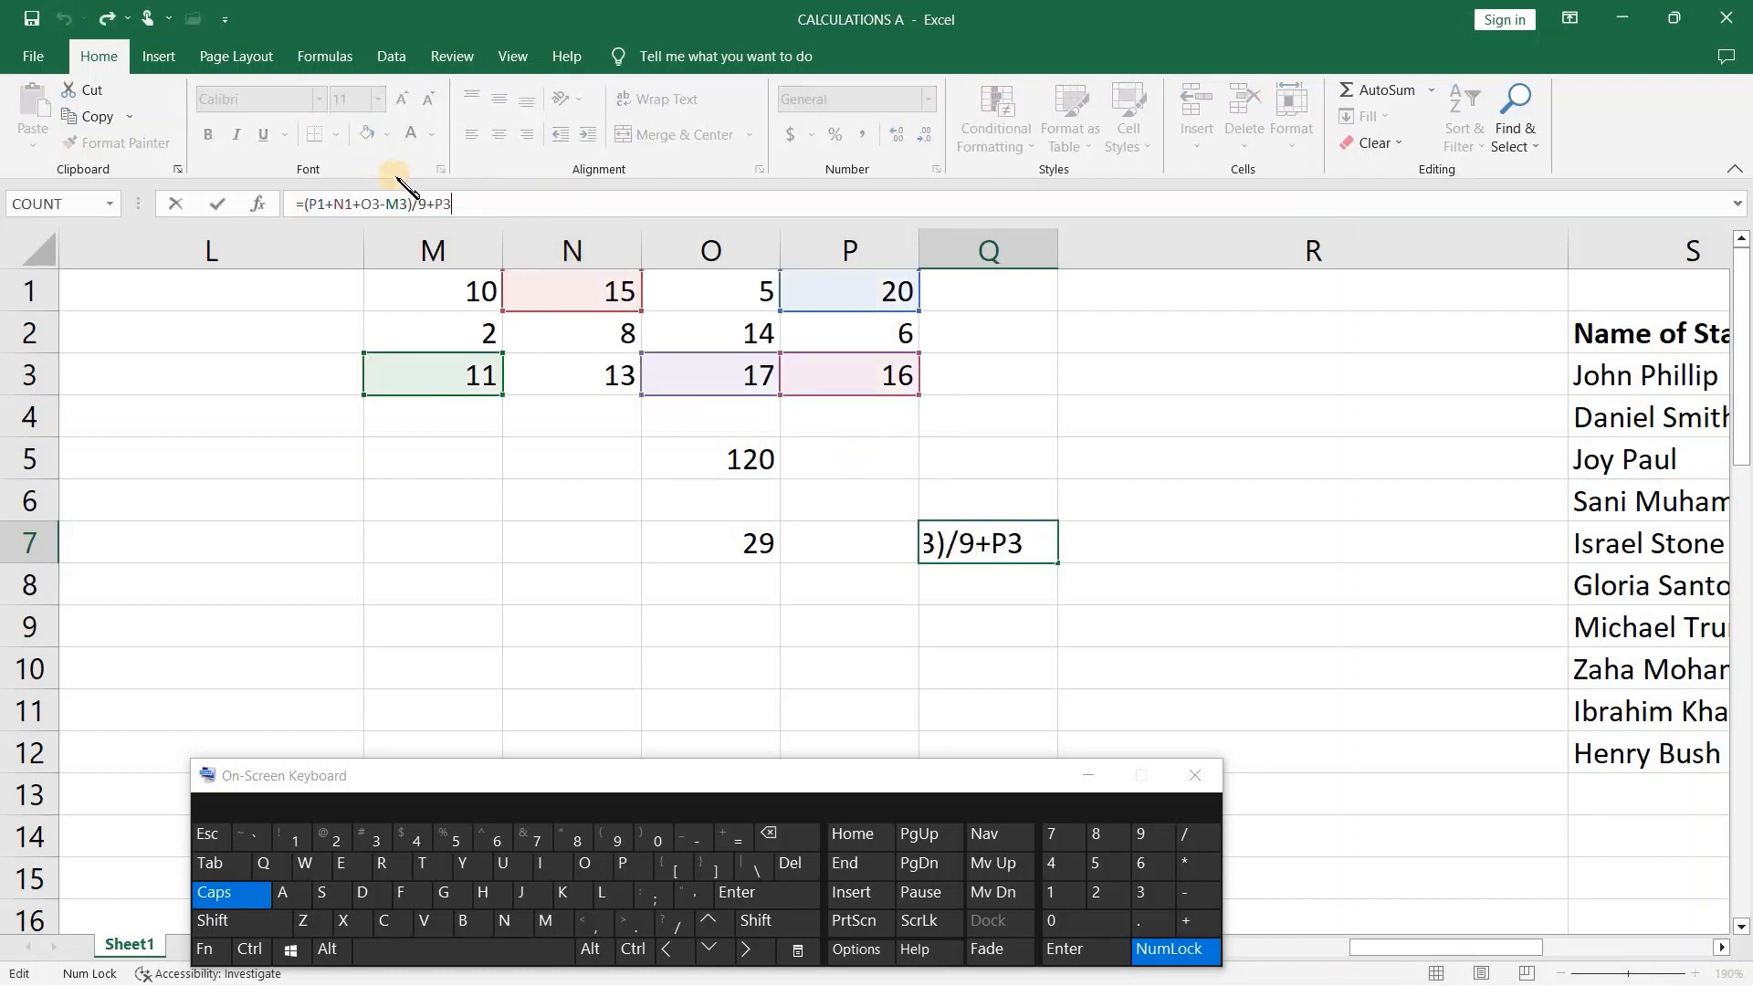
click(390, 204)
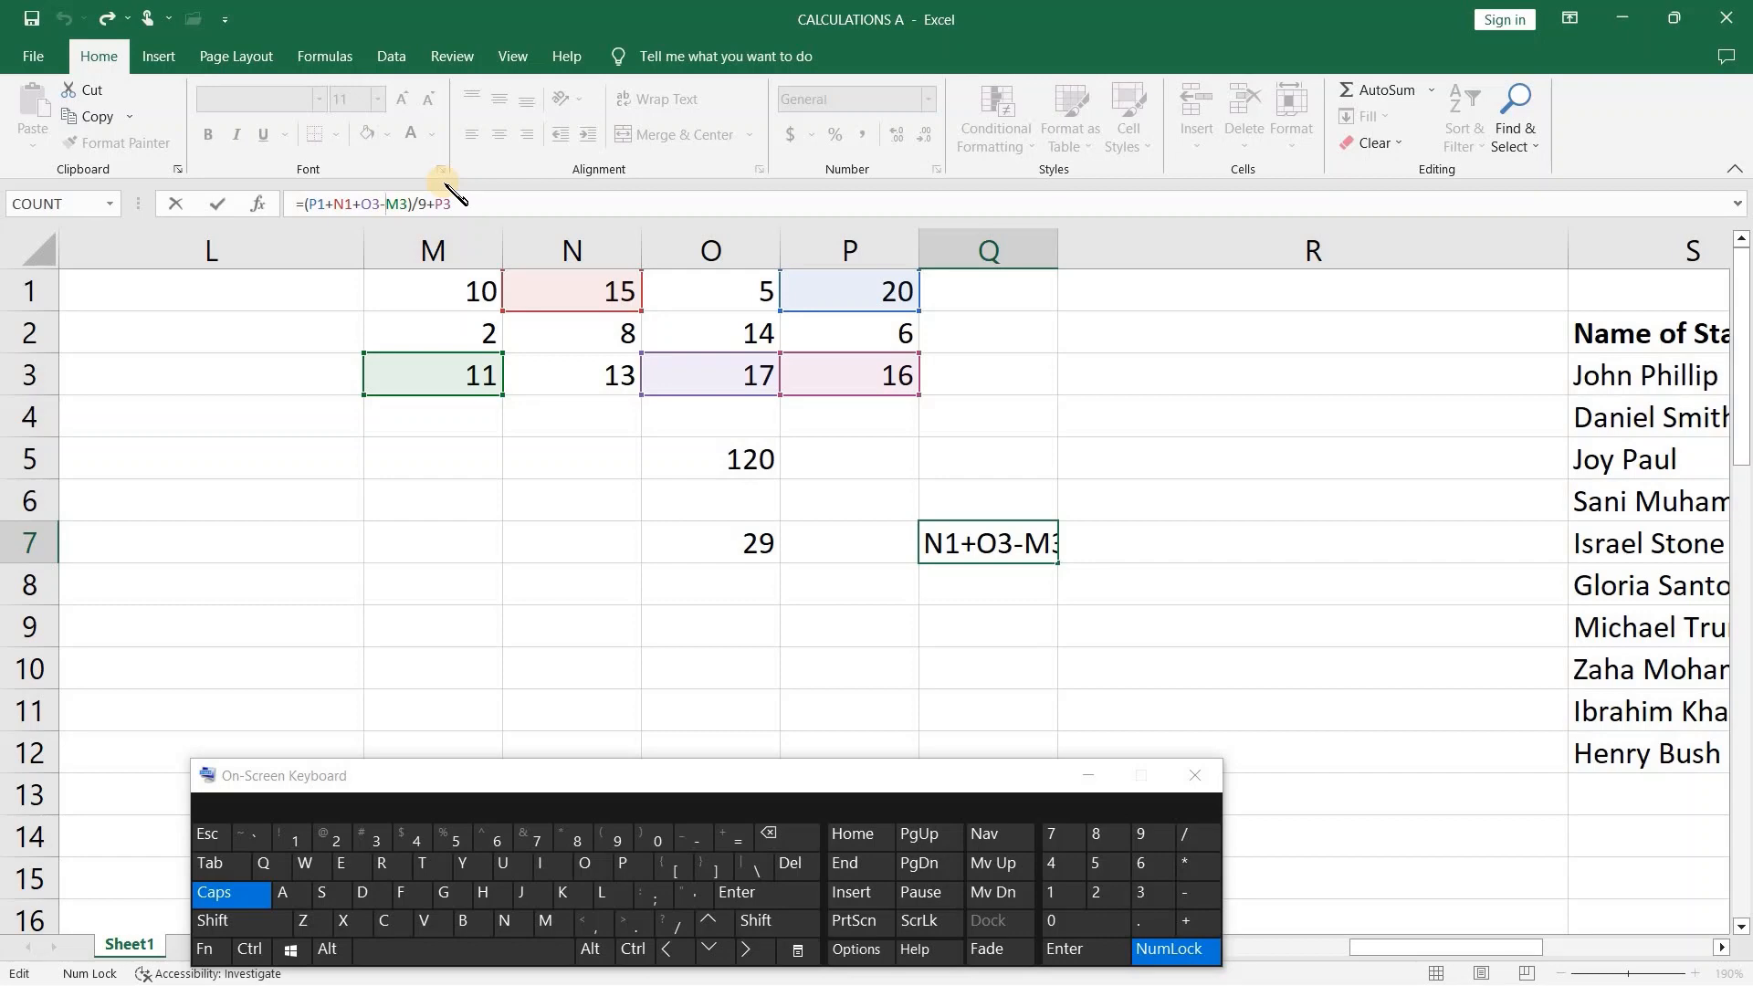
key(Delete)
key(Delete)
key(BackSpace)
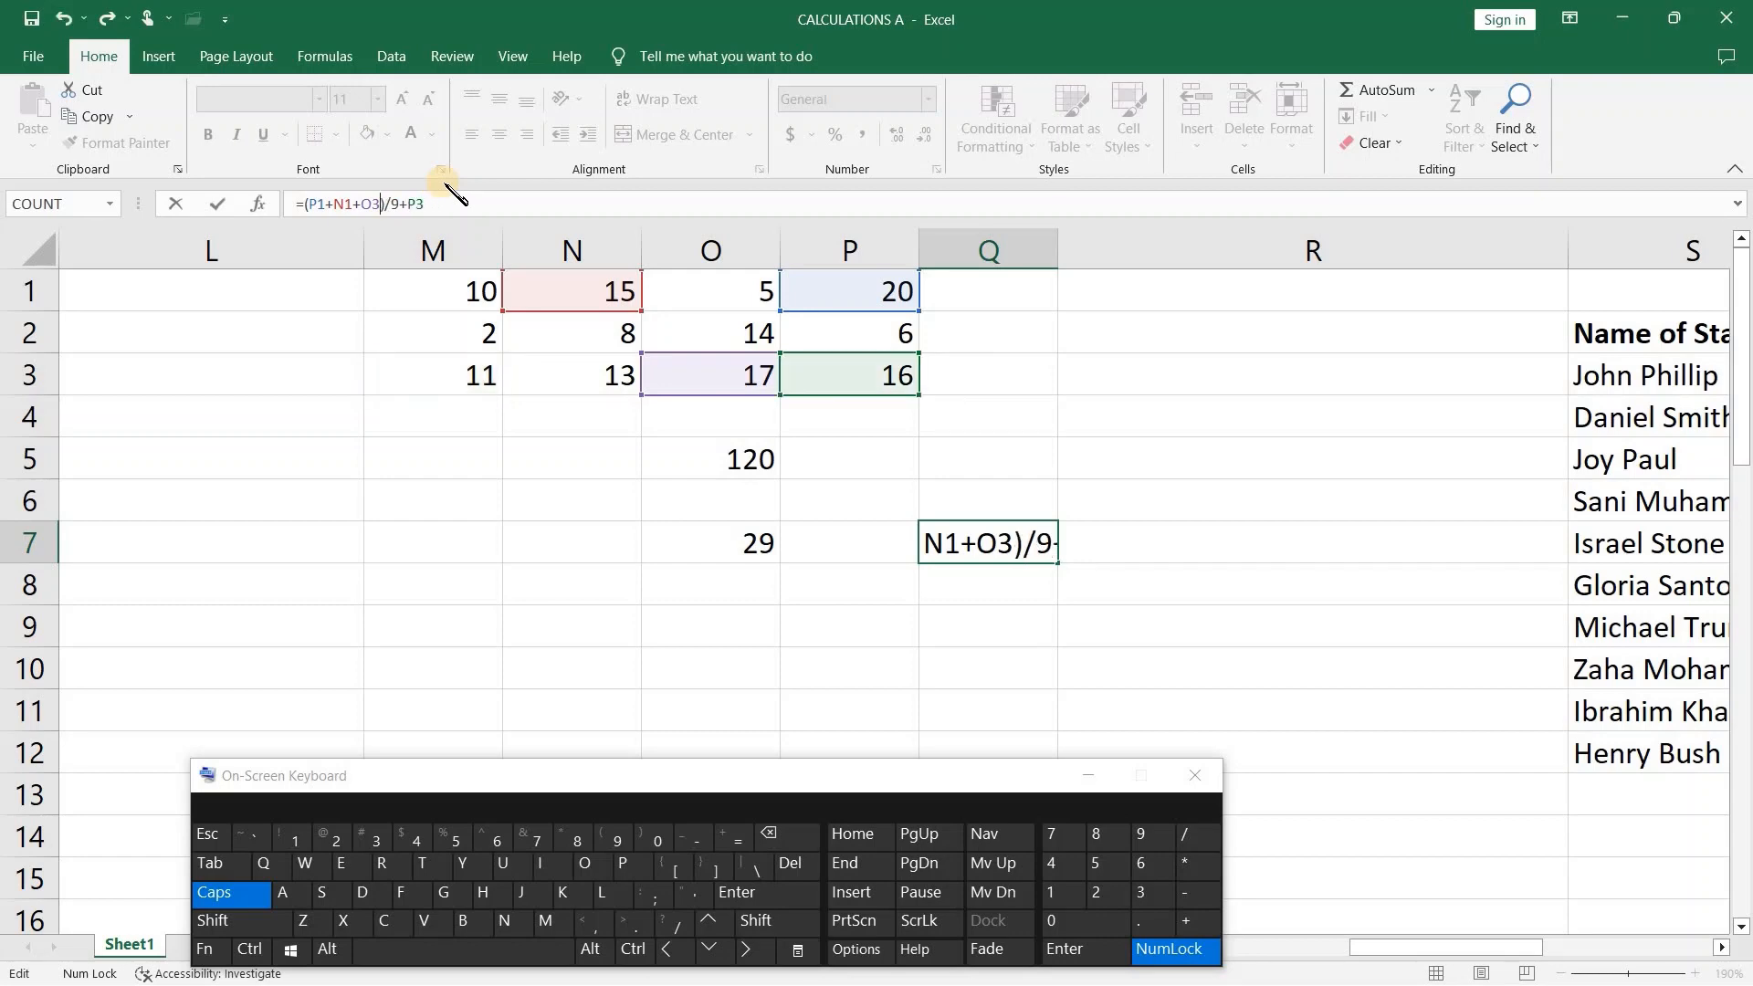
click(1180, 593)
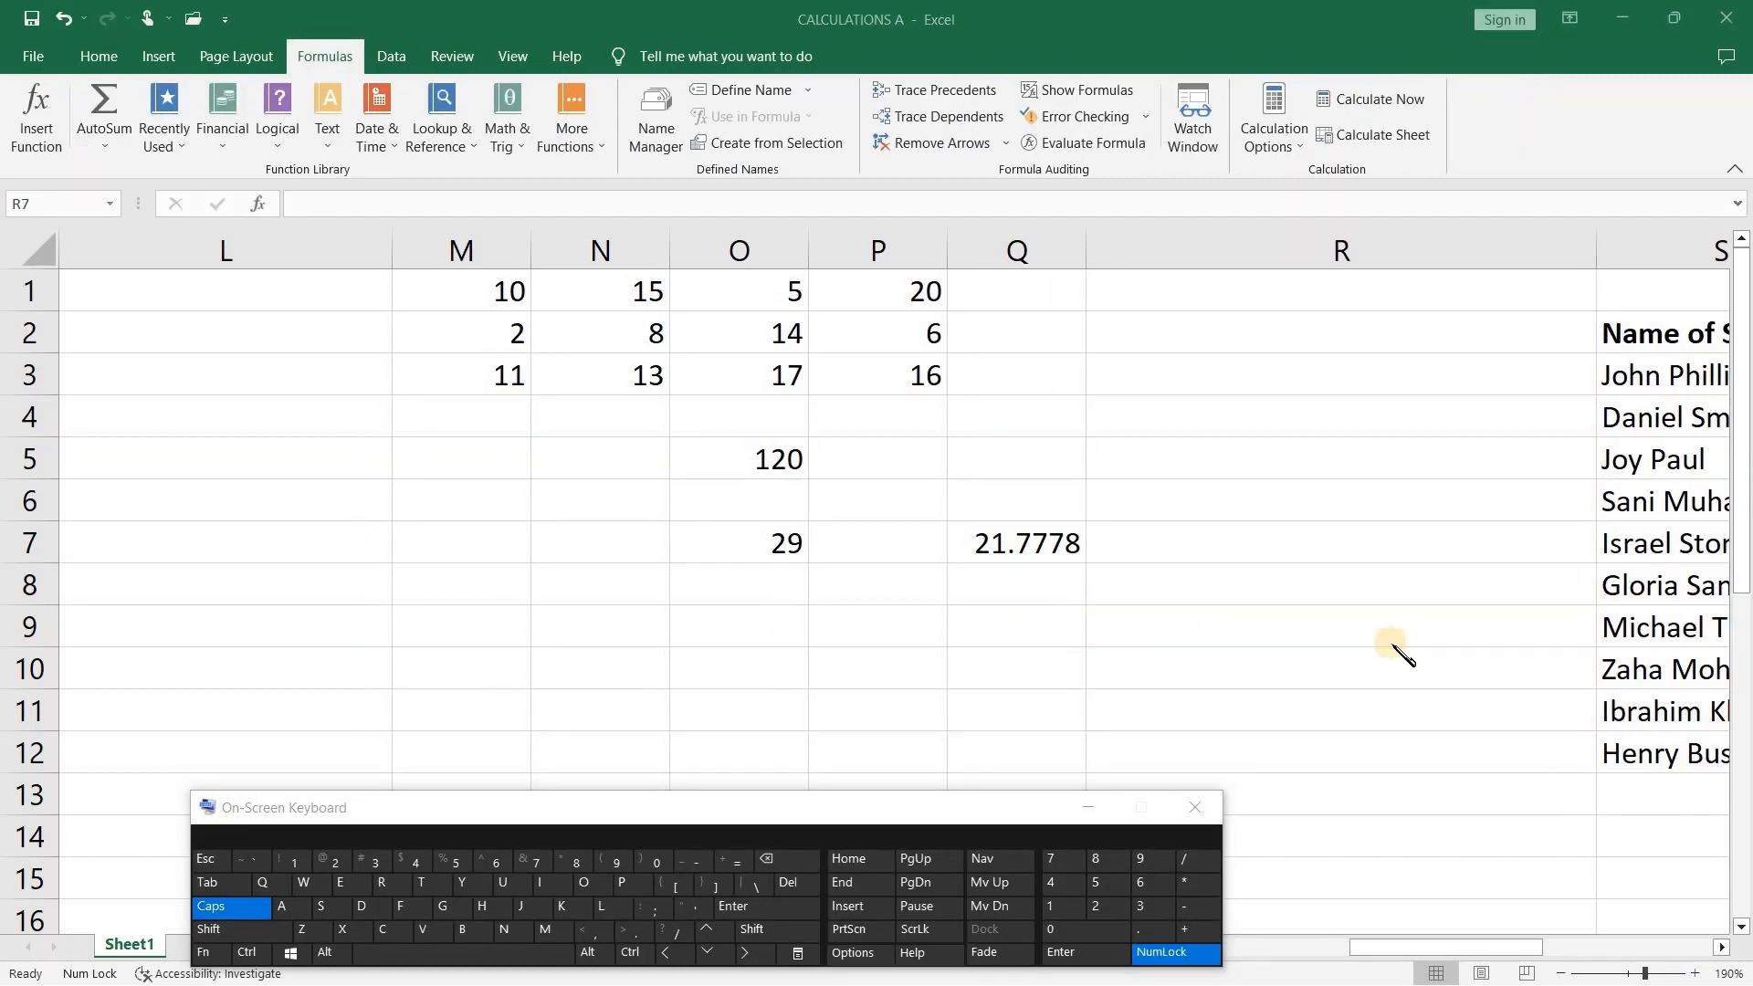
- Select cell G10 in the Average row under January in the monthly figures table
click(1563, 973)
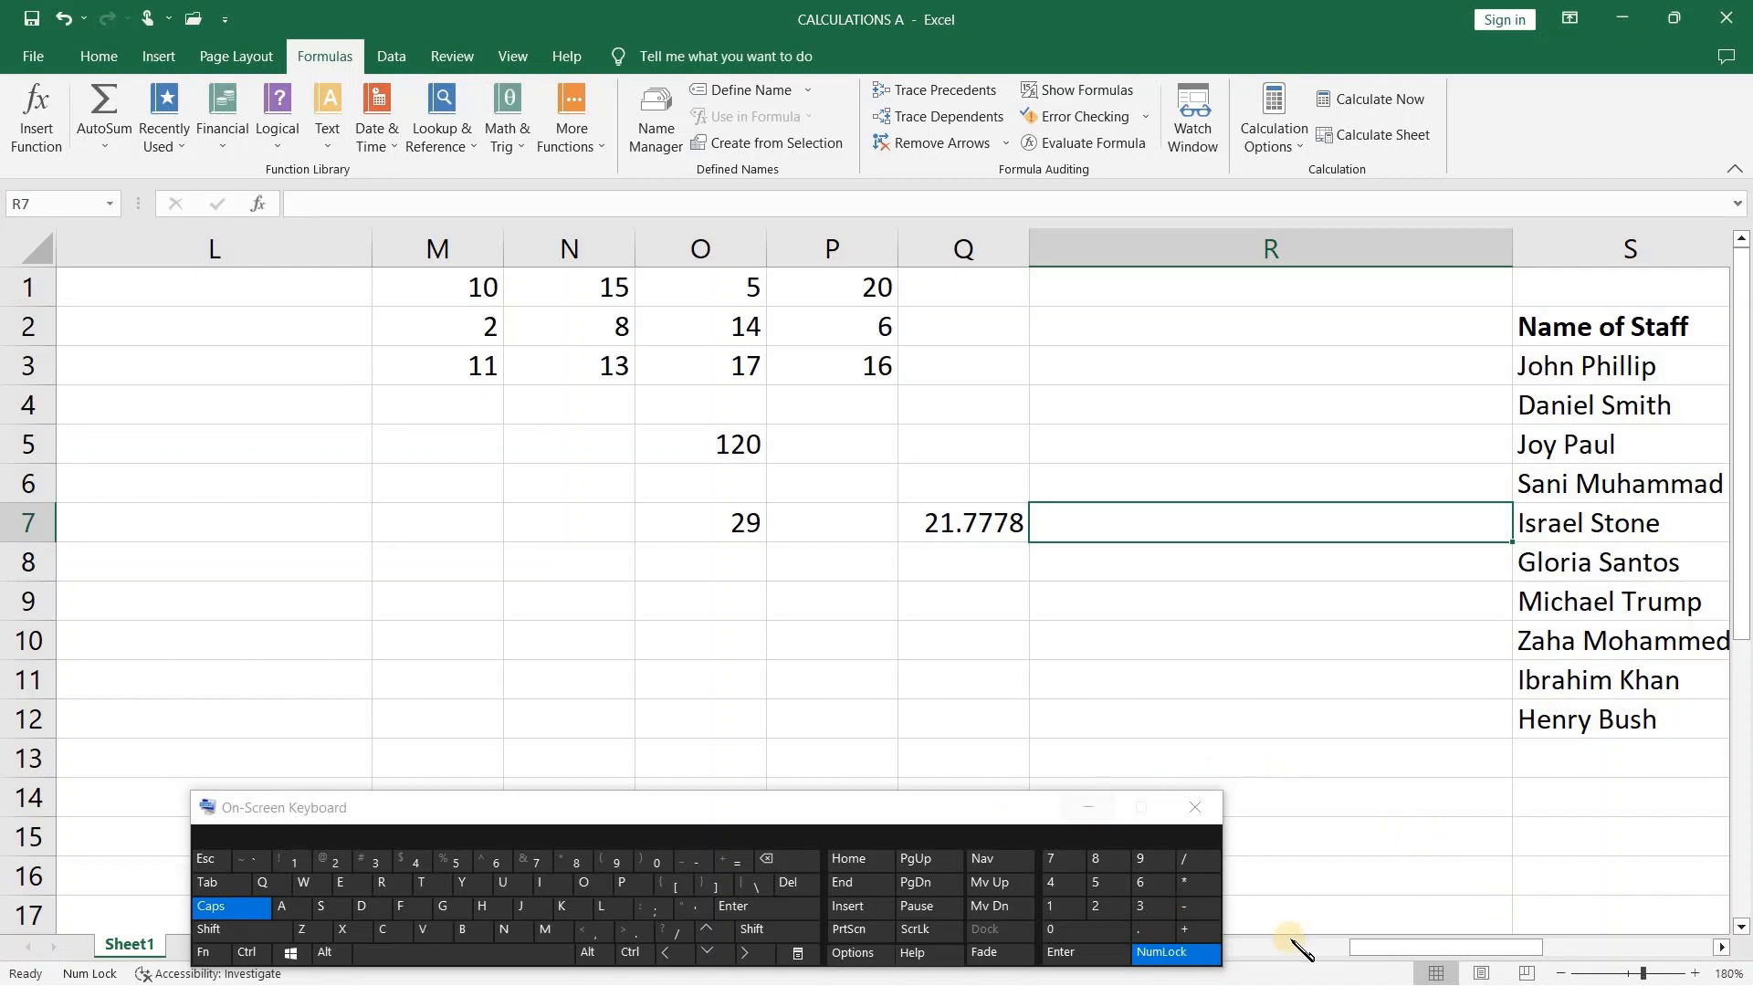
drag(1407, 949, 1274, 947)
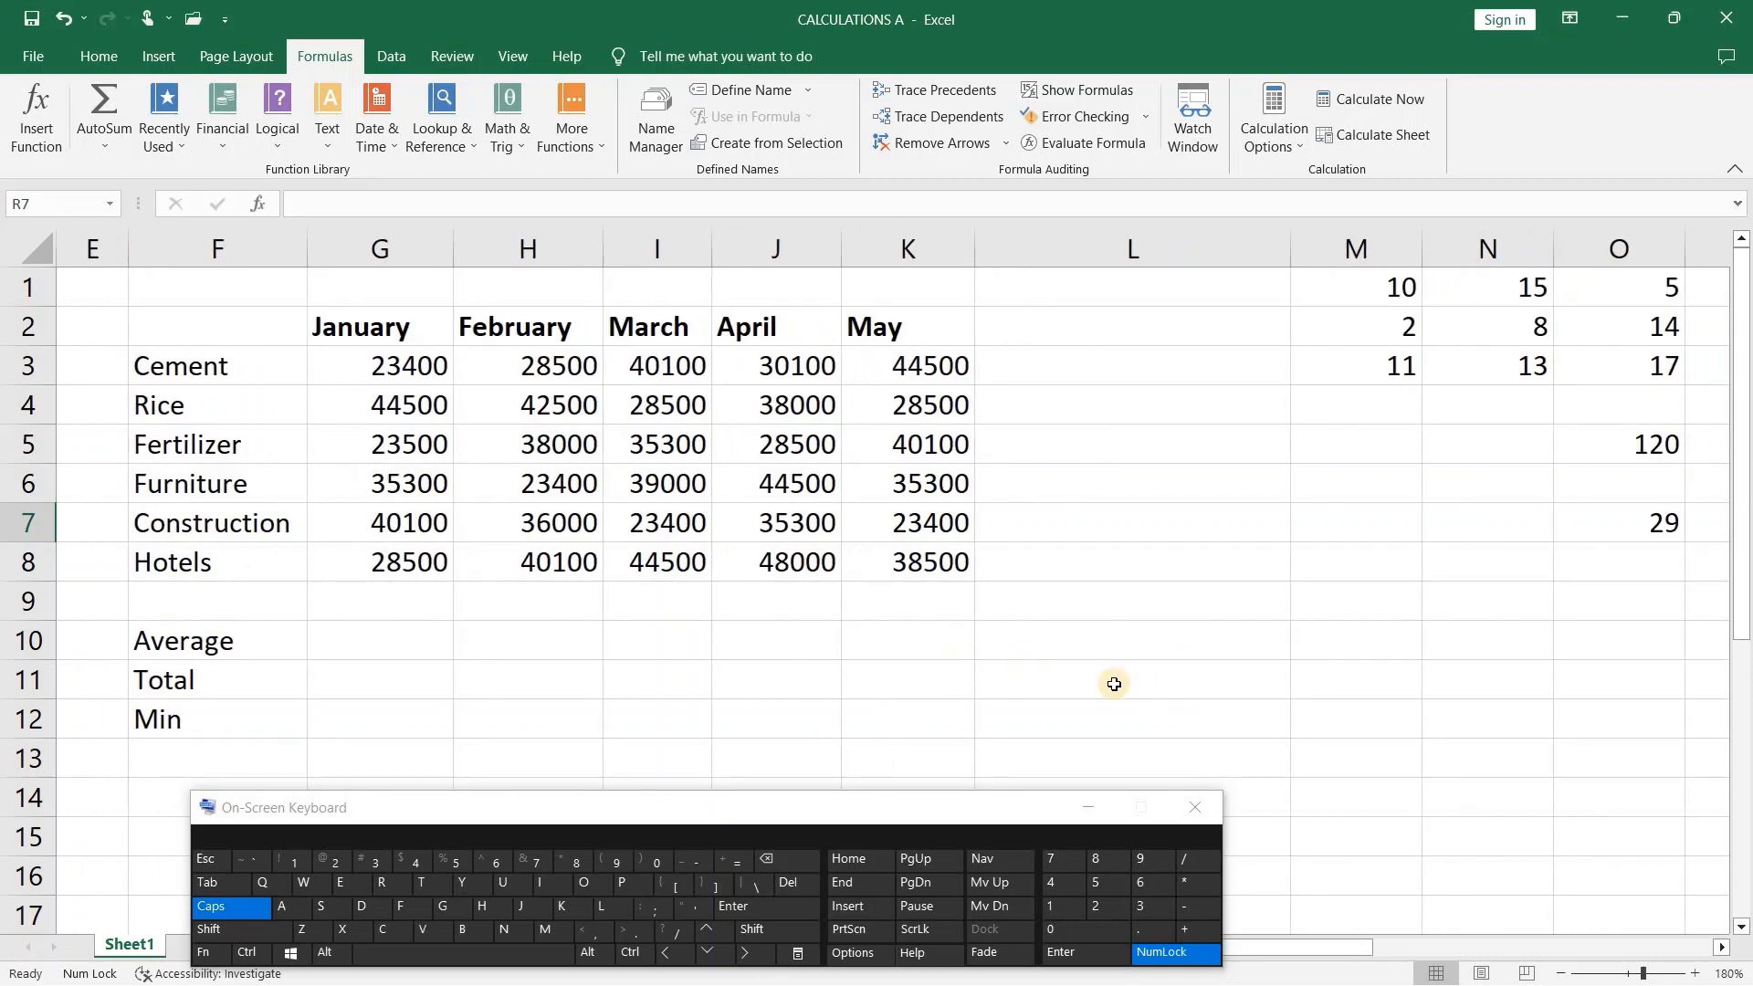
click(1560, 971)
click(1560, 972)
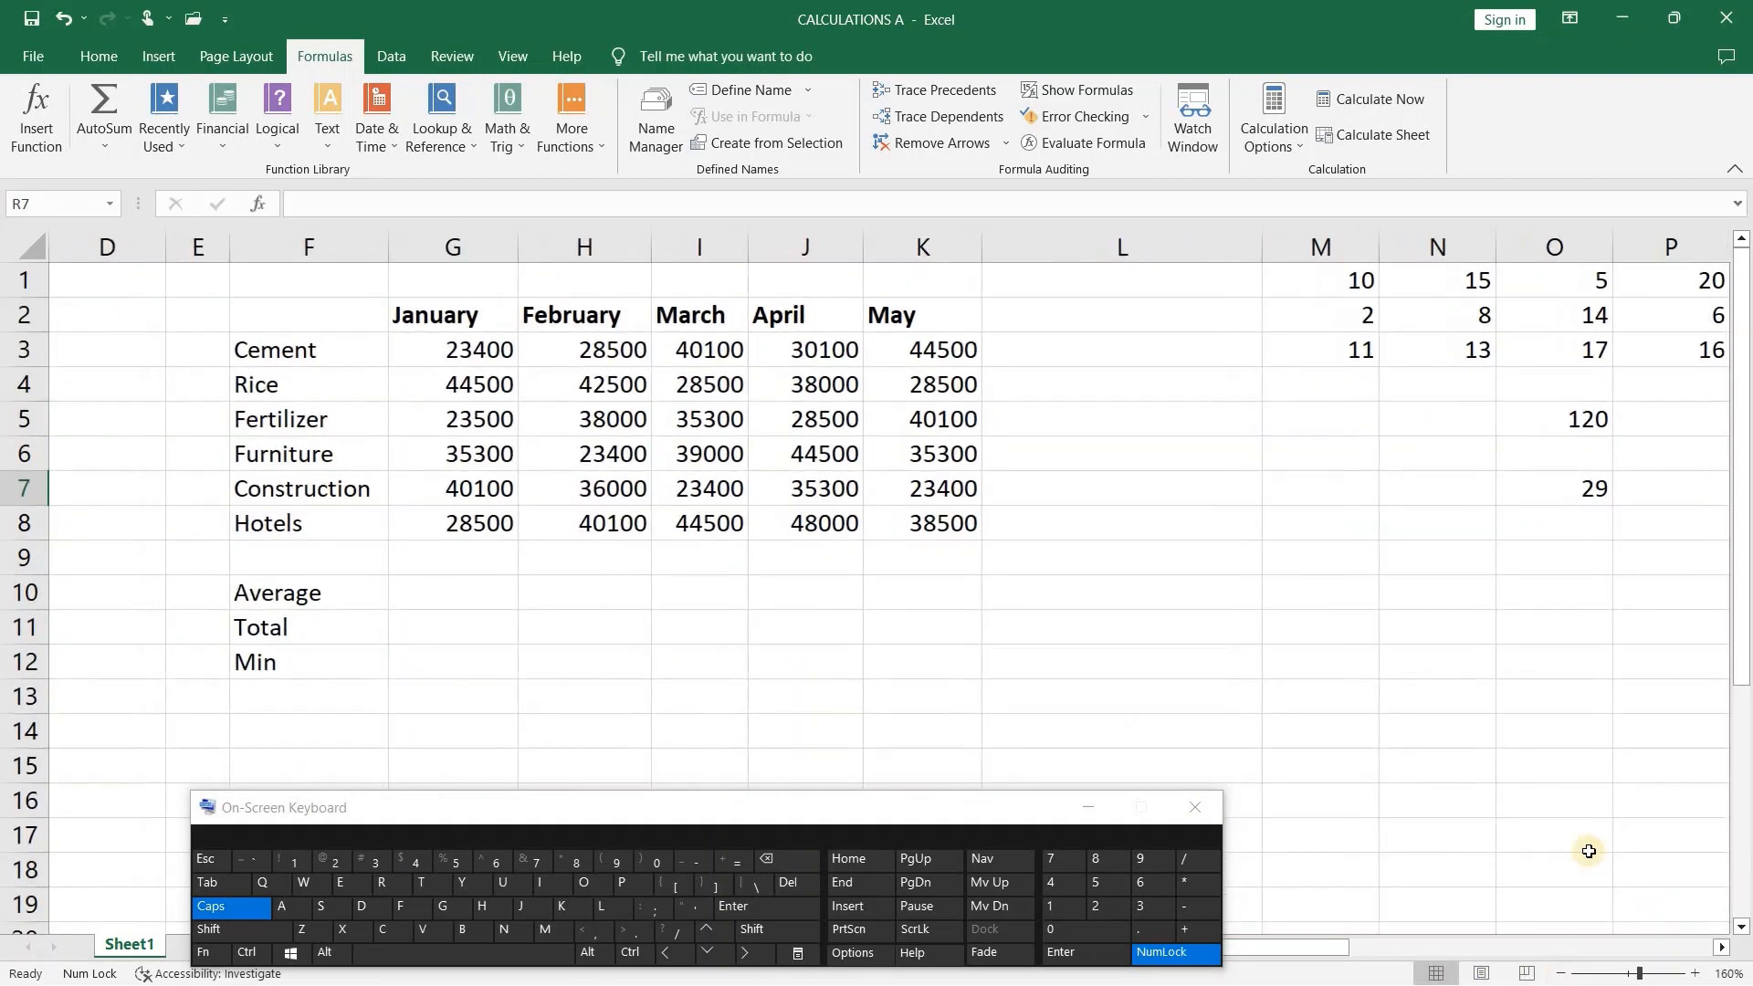
click(466, 584)
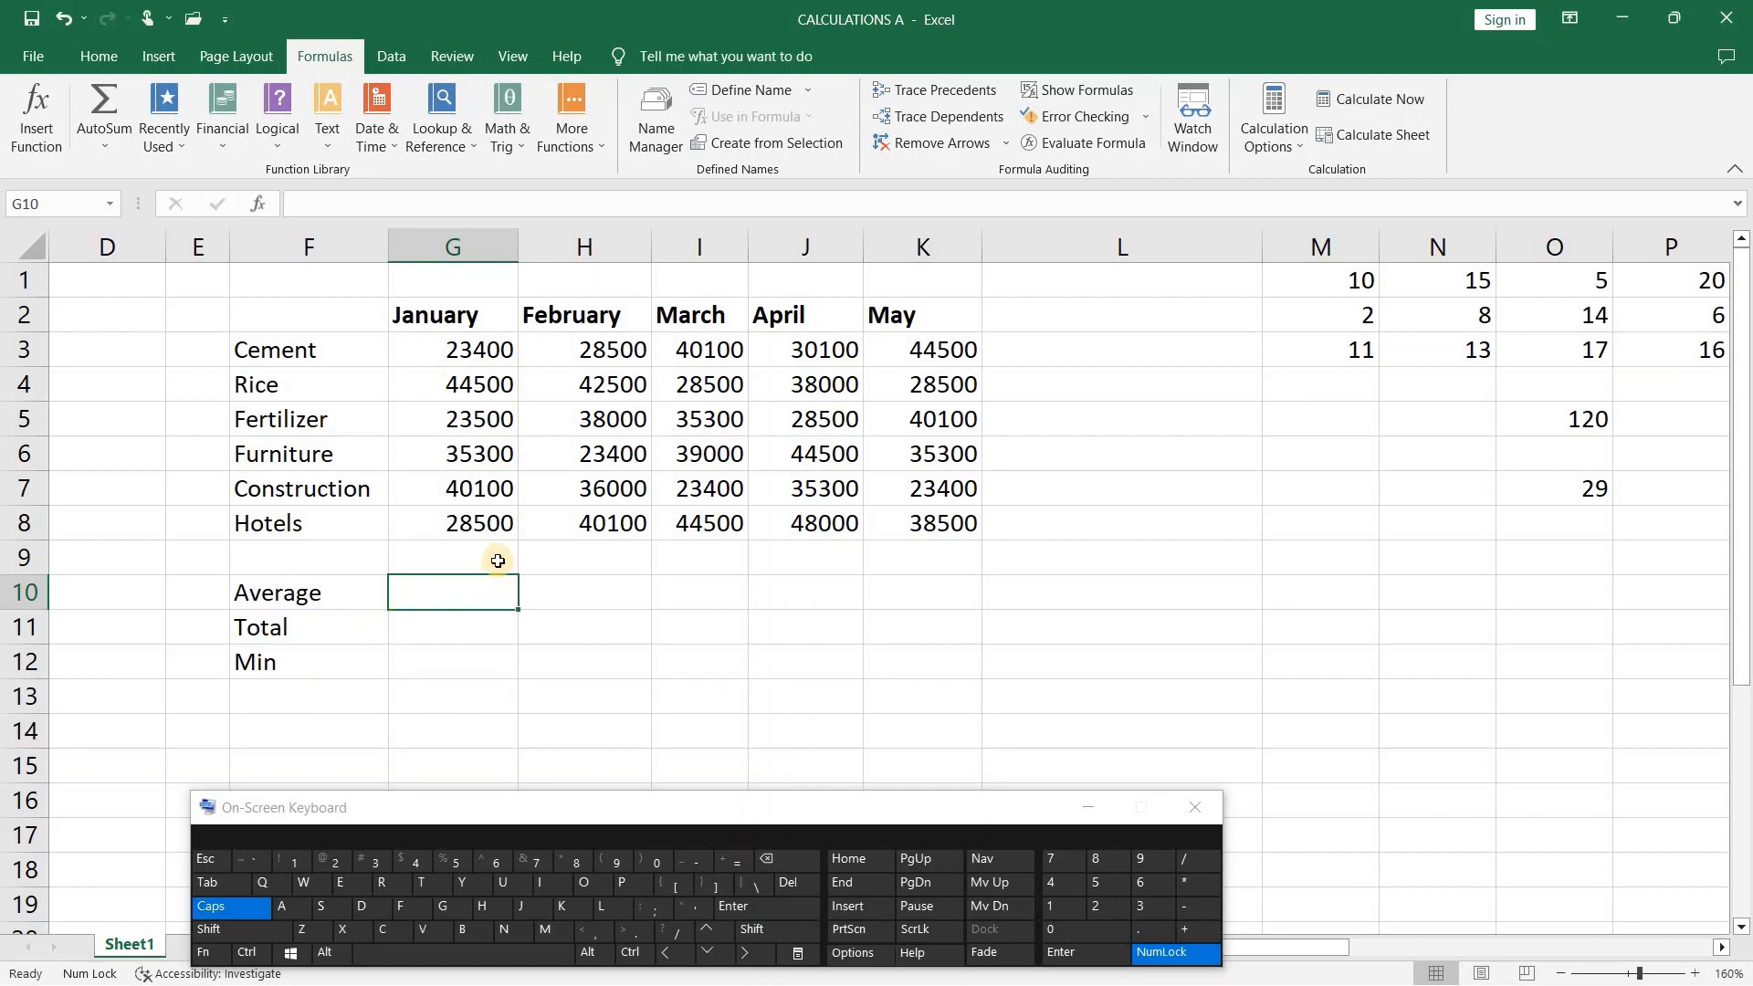
- Insert an AutoSum Average function for the January column in cell G10
click(322, 54)
click(108, 144)
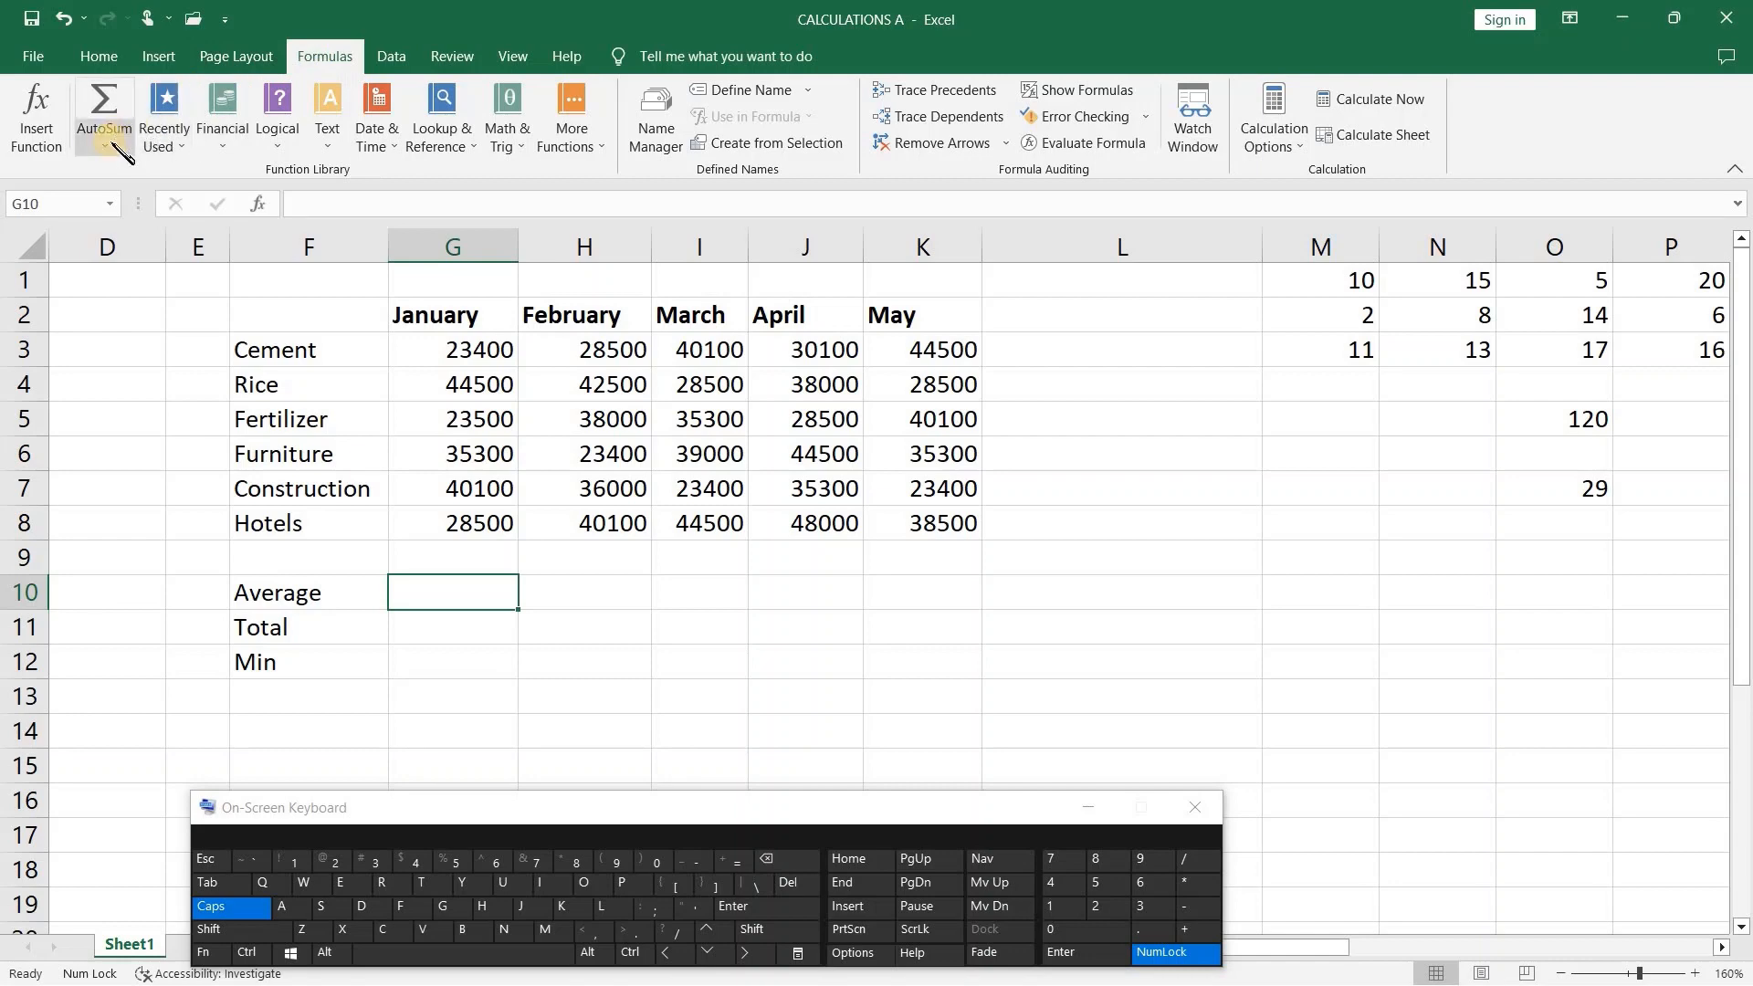
click(107, 147)
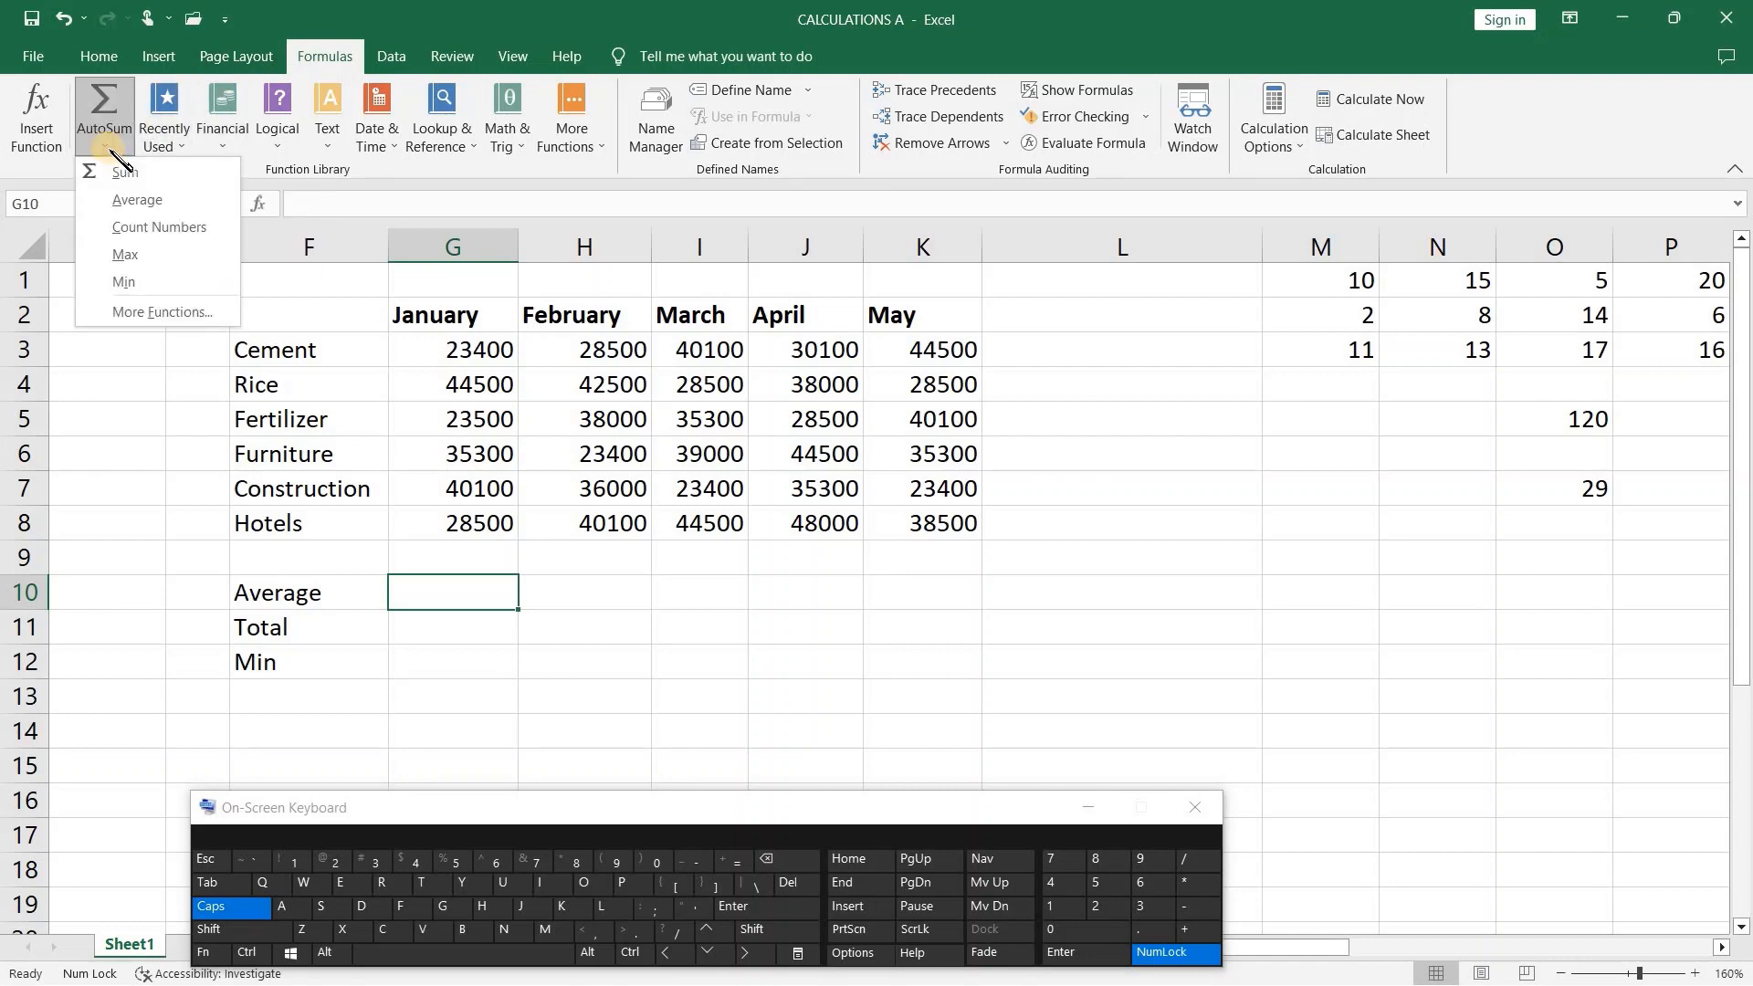
click(137, 201)
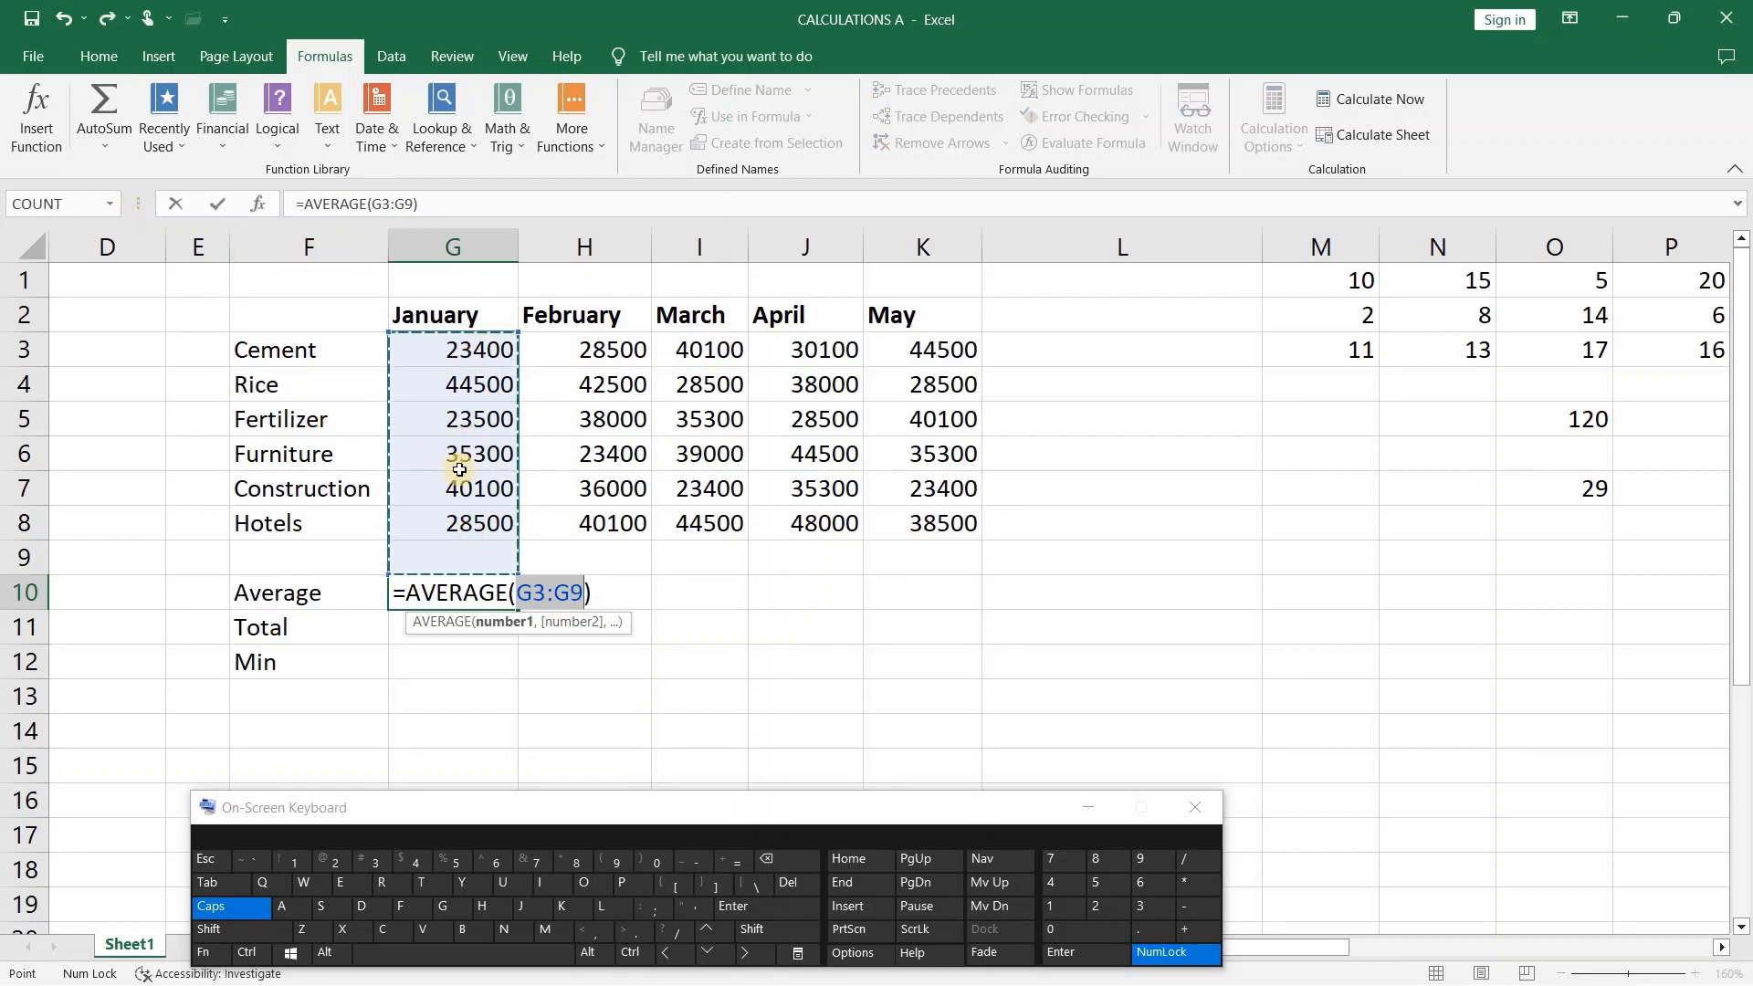
- Correct the AVERAGE range to G3:G8, and try resizing its outline to G3:G6 and back to G8
click(408, 203)
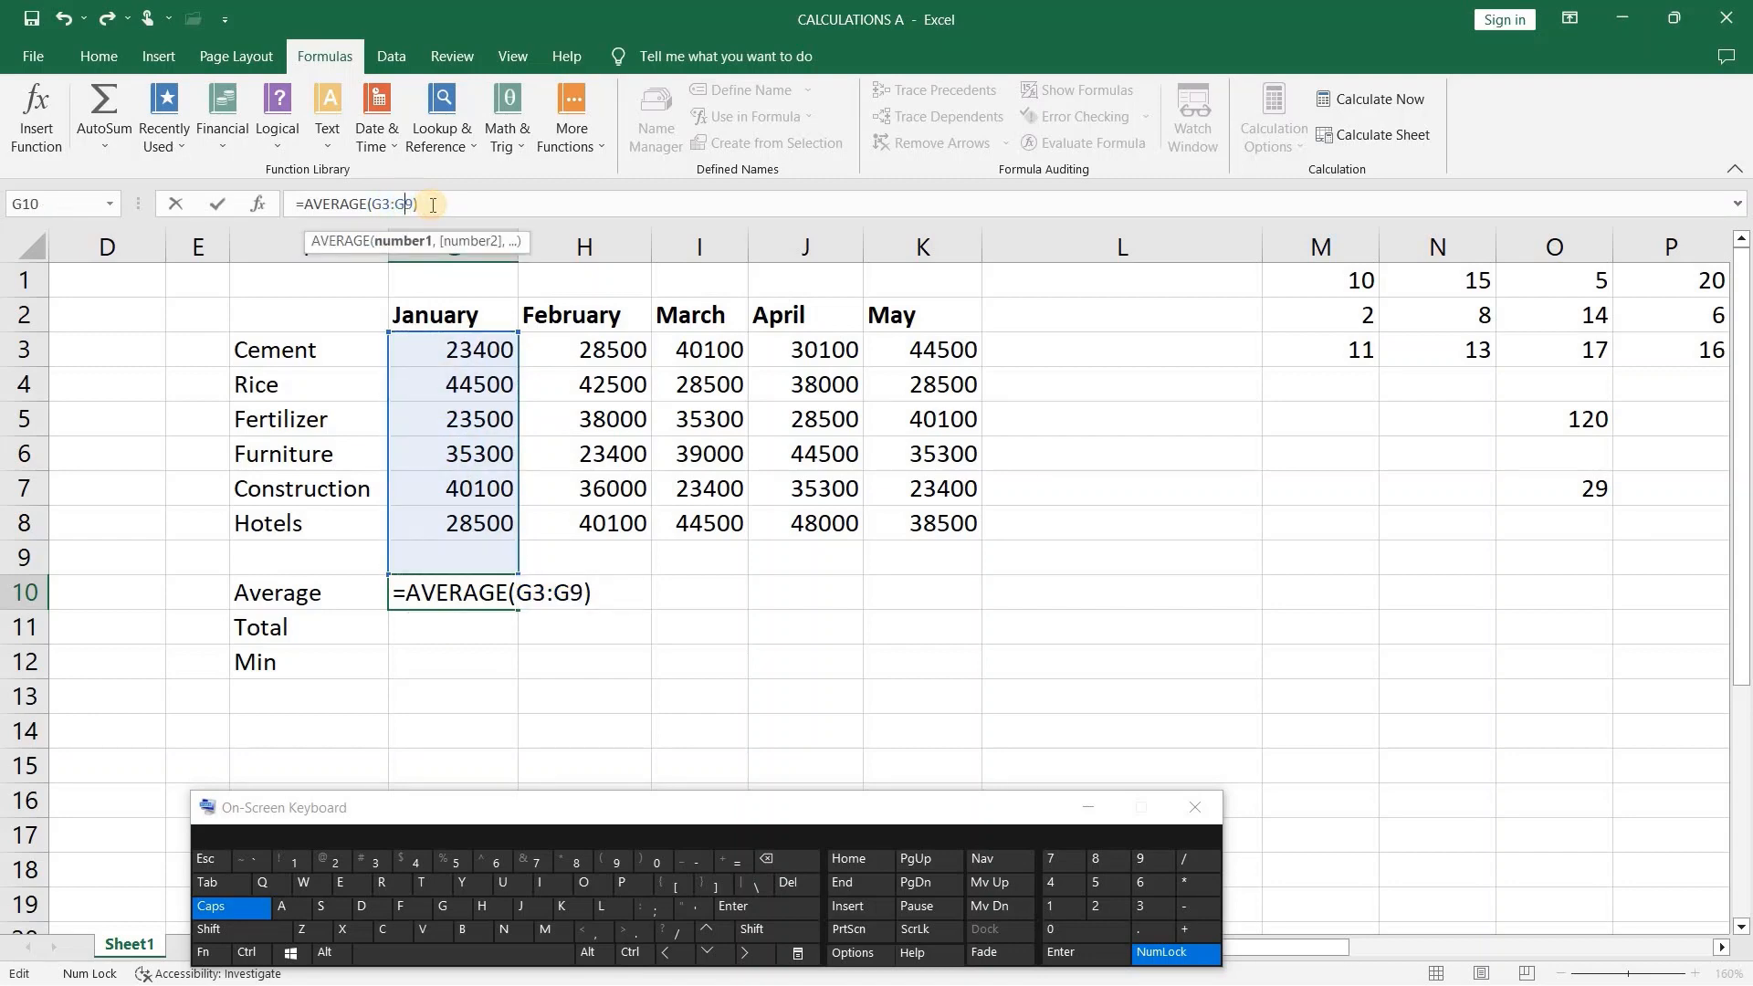
key(Delete)
text(8)
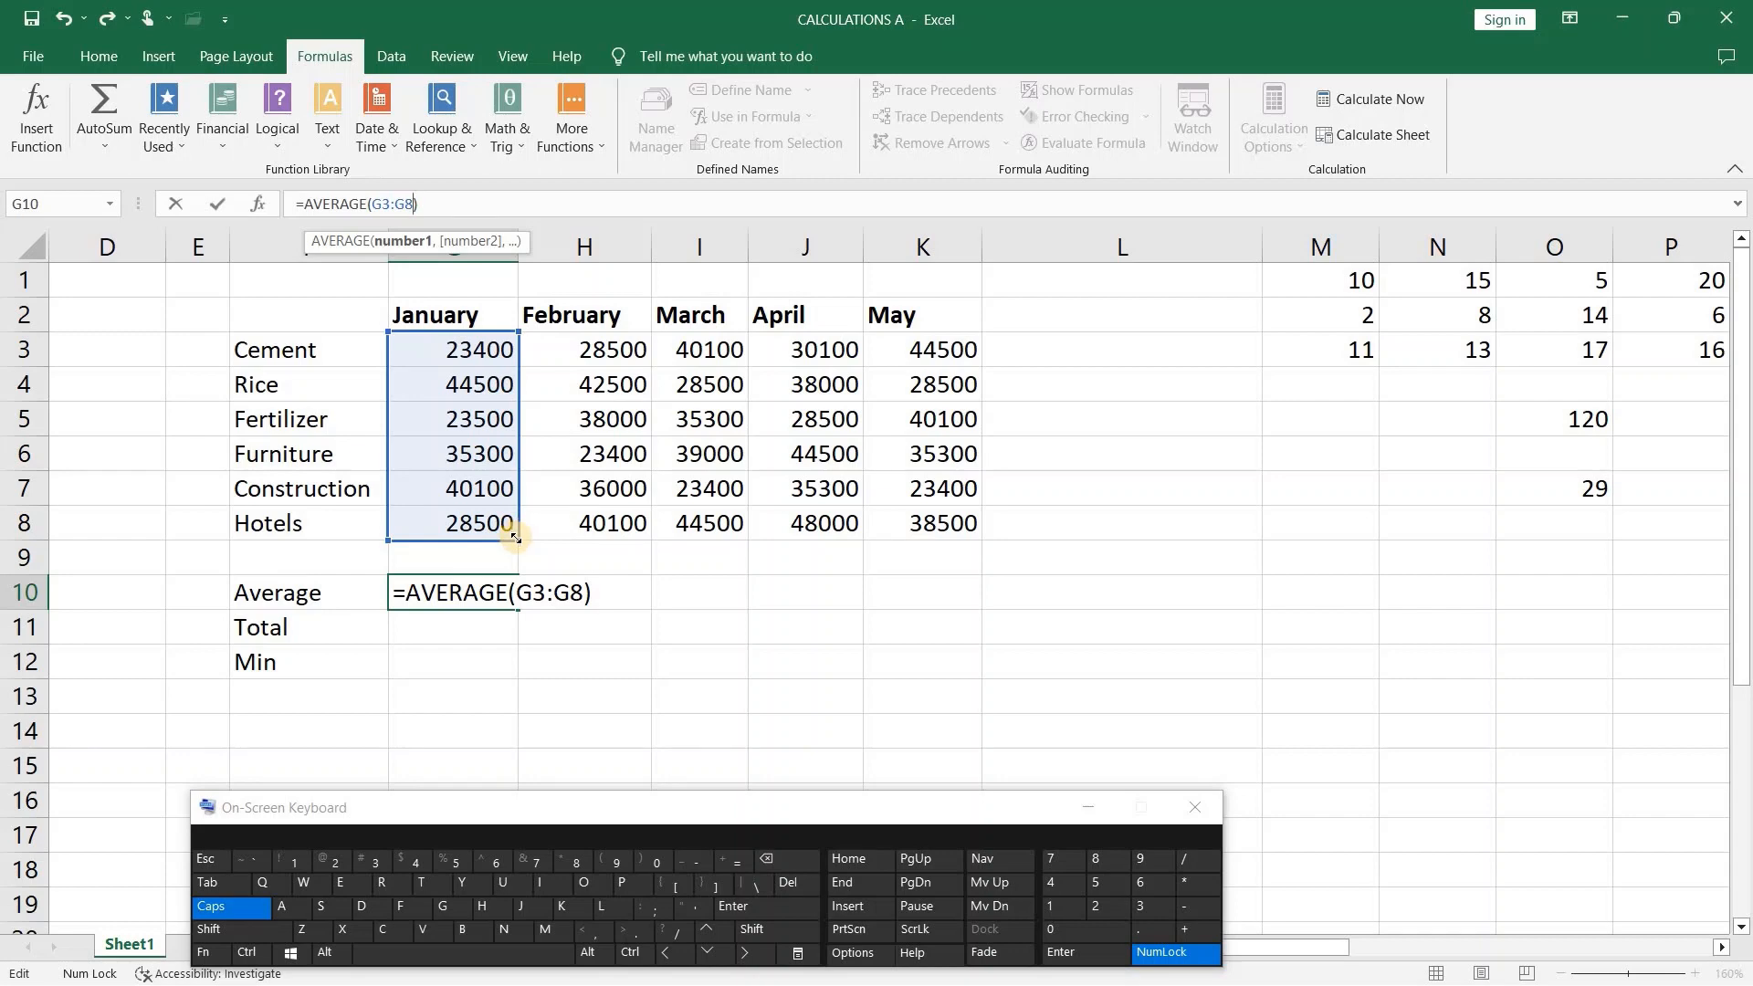
drag(516, 538, 501, 461)
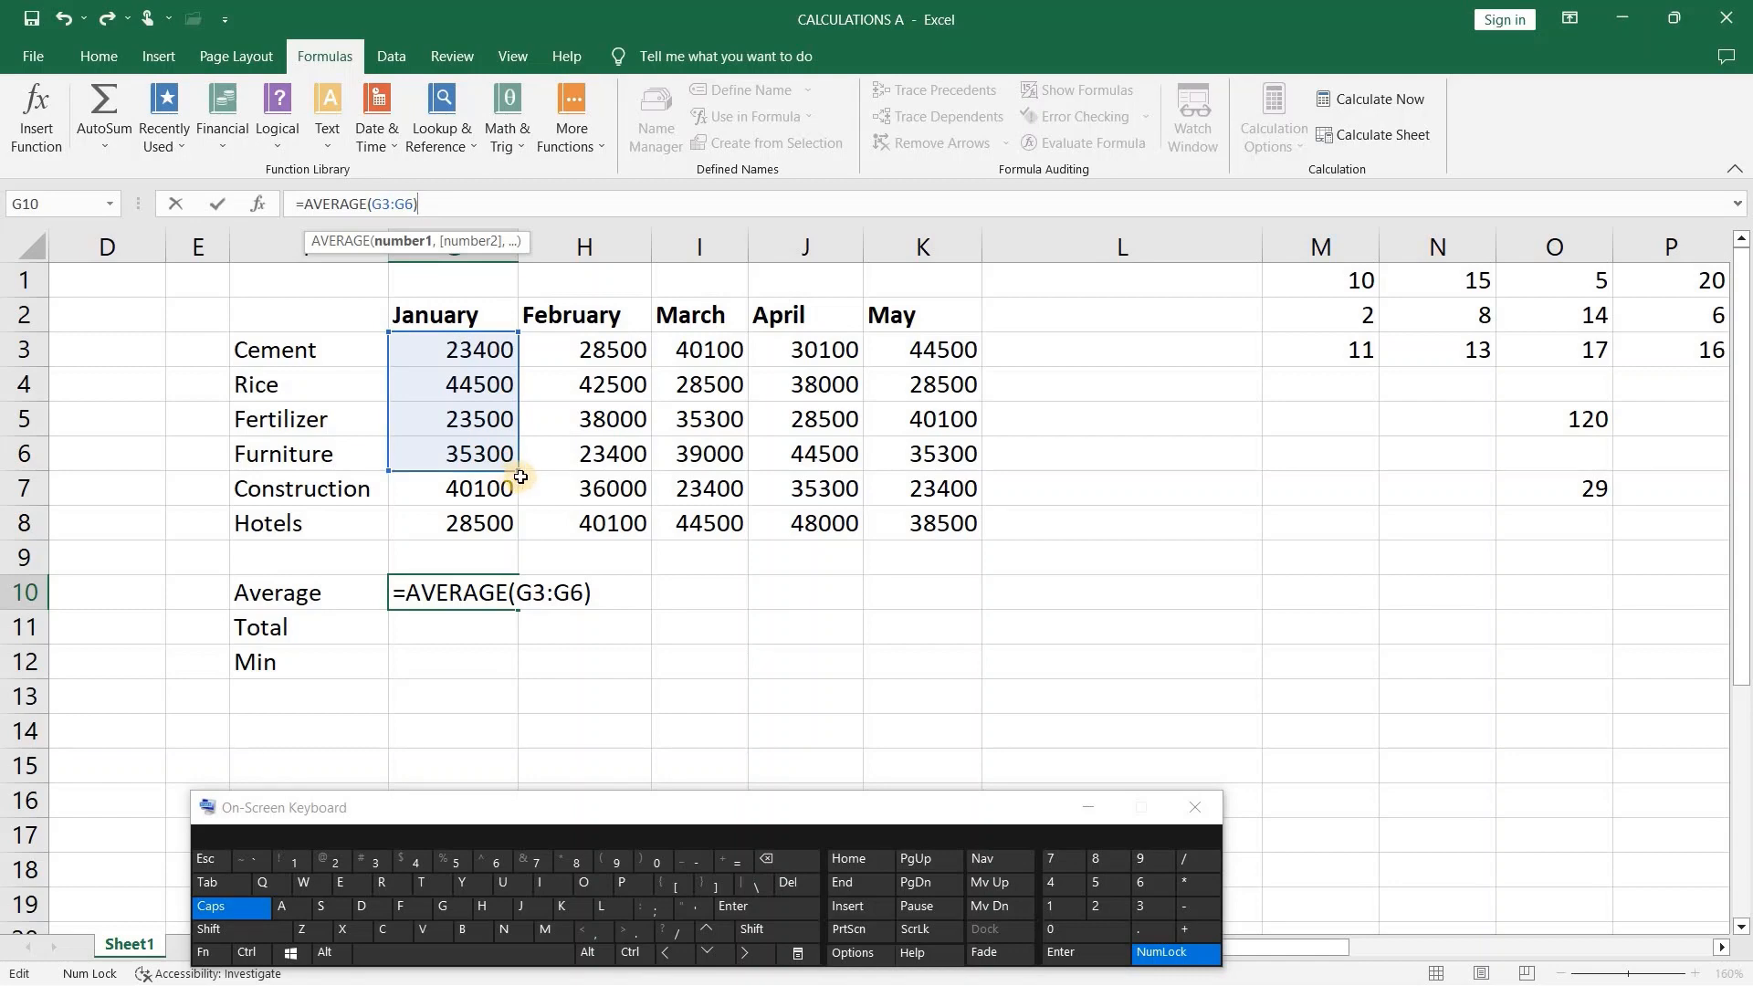
drag(520, 475, 514, 545)
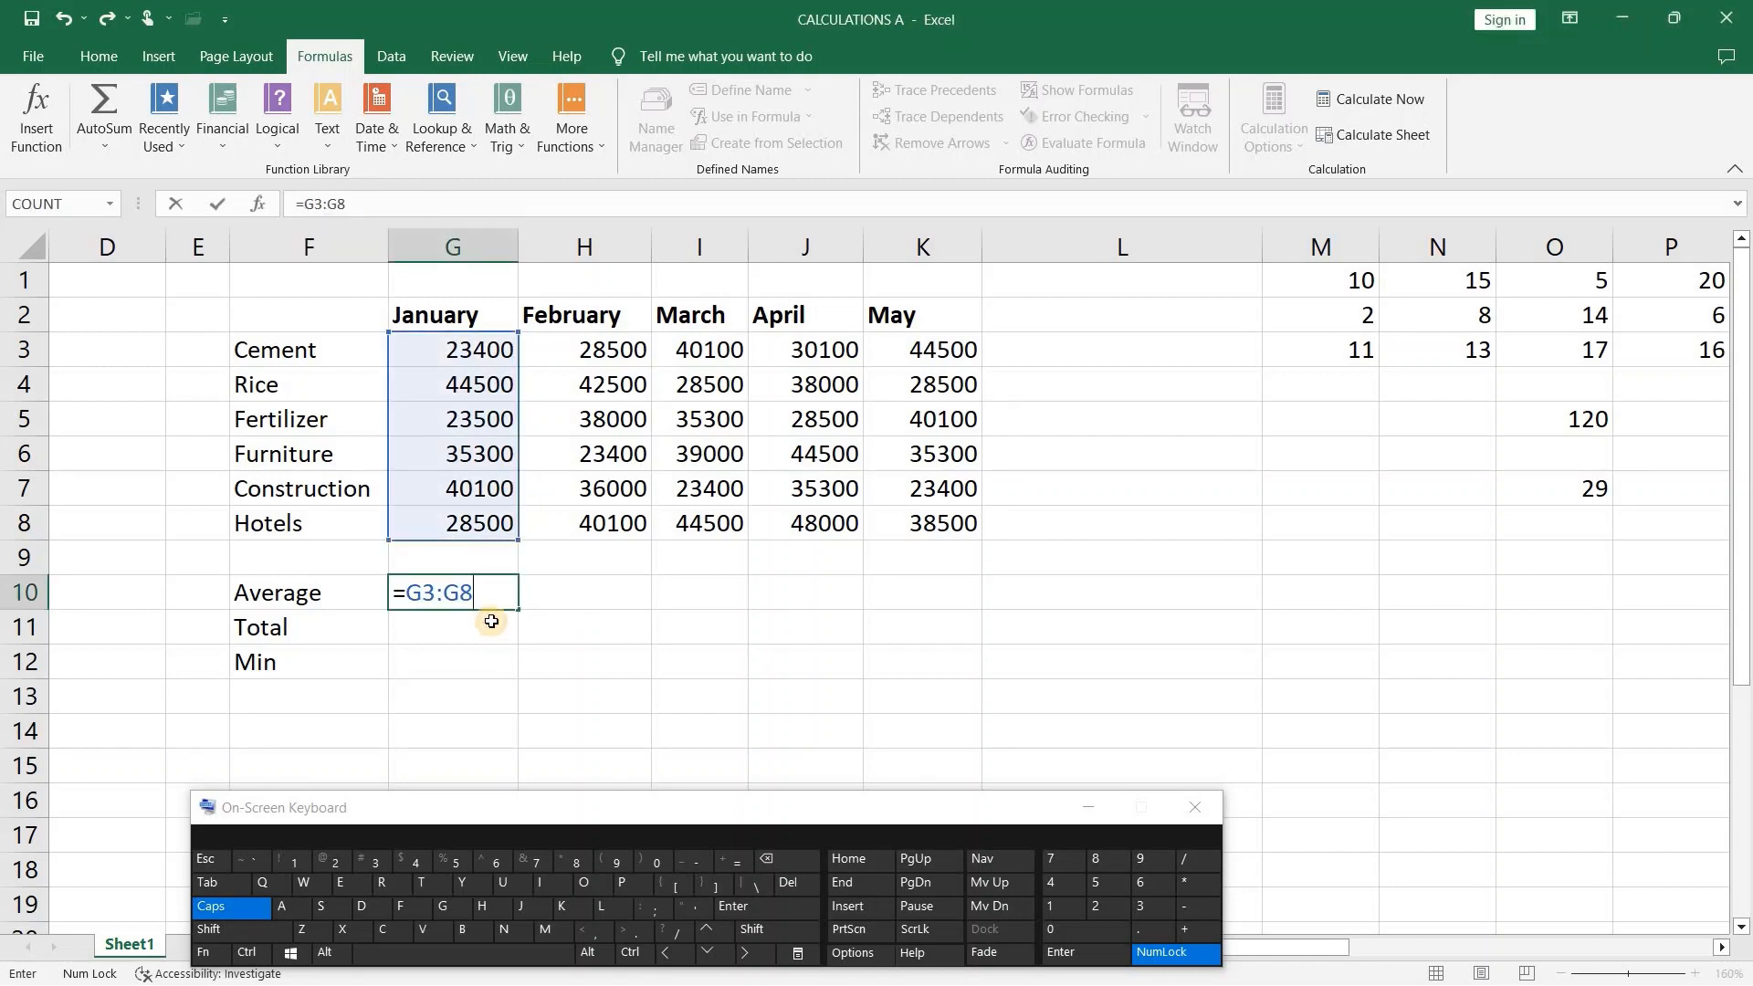
- Clear the unfinished formula from cell G10 and reselect the empty cell
key(BackSpace)
key(BackSpace)
key(BackSpace)
key(BackSpace)
key(BackSpace)
key(BackSpace)
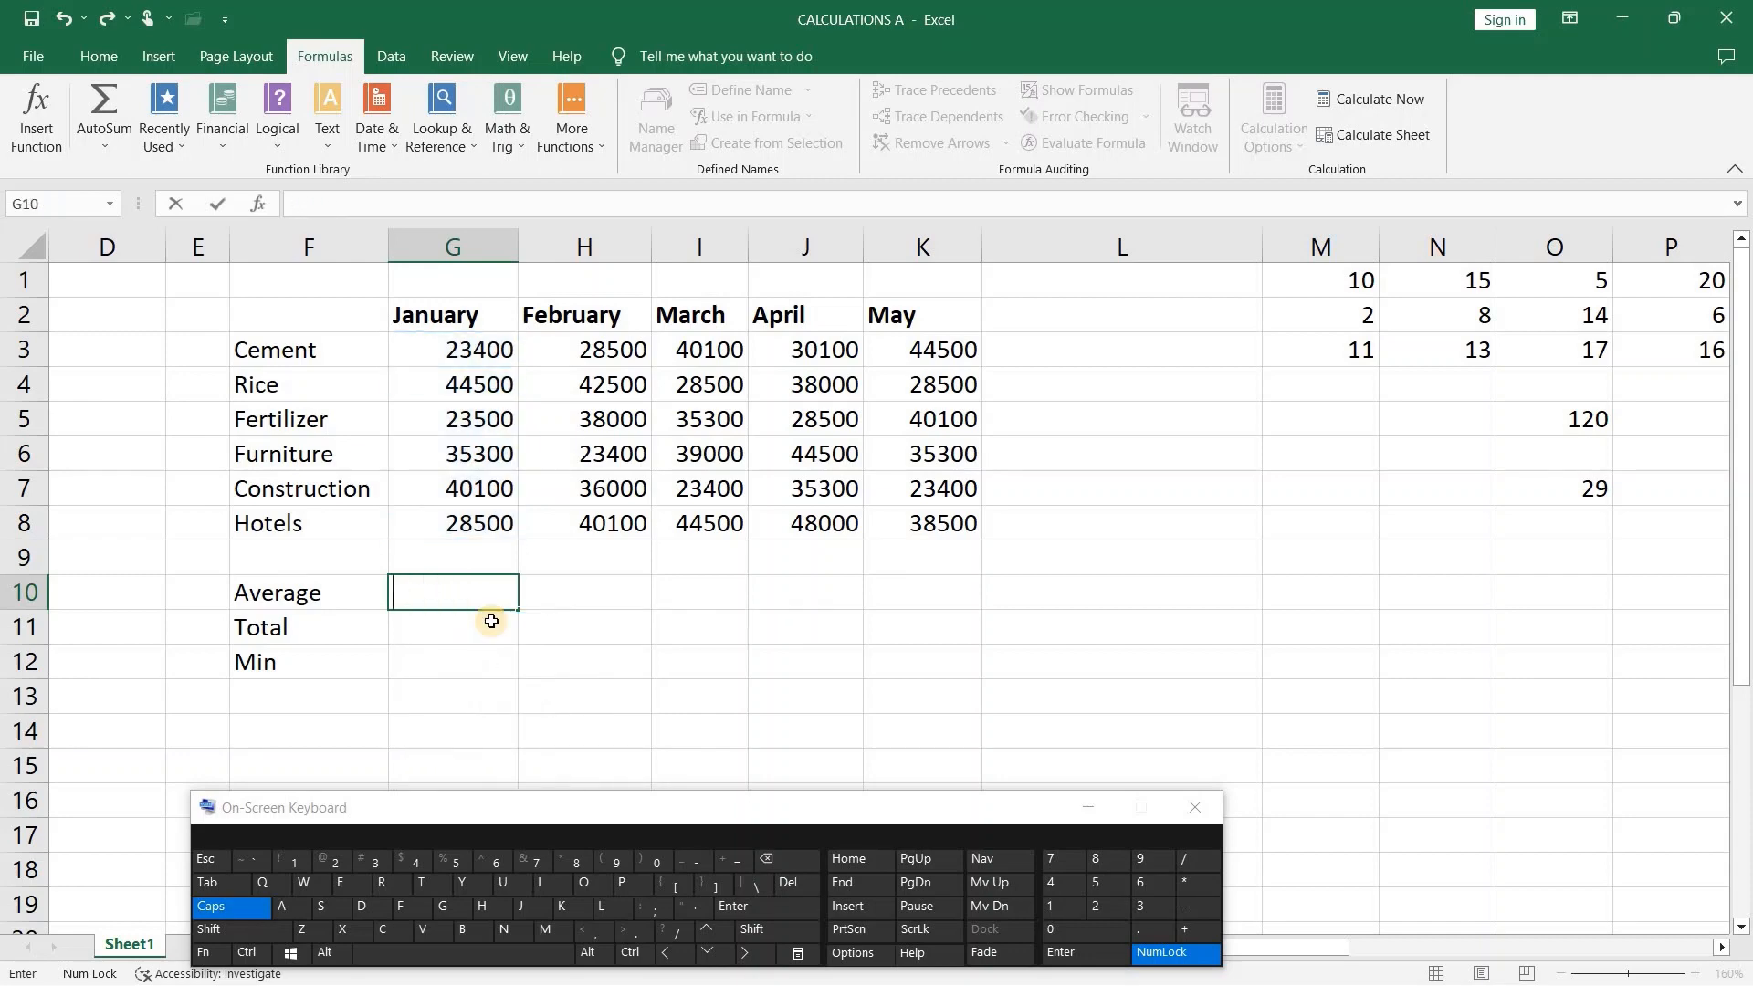
click(477, 650)
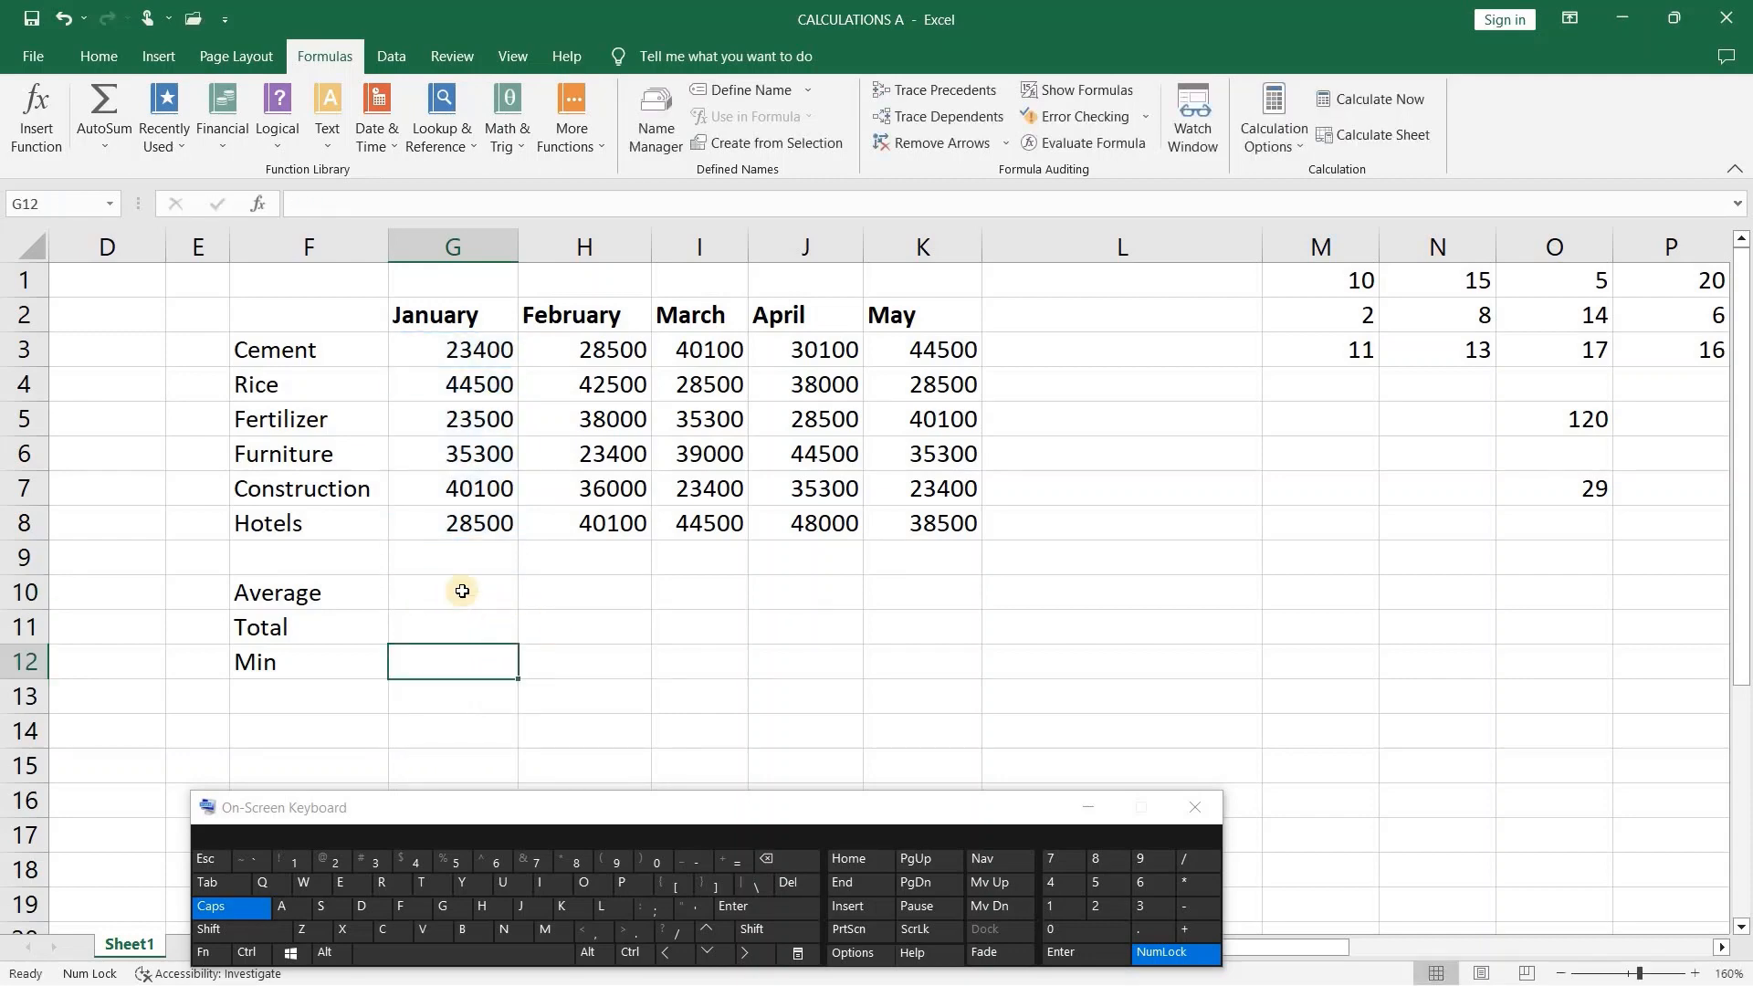
click(462, 590)
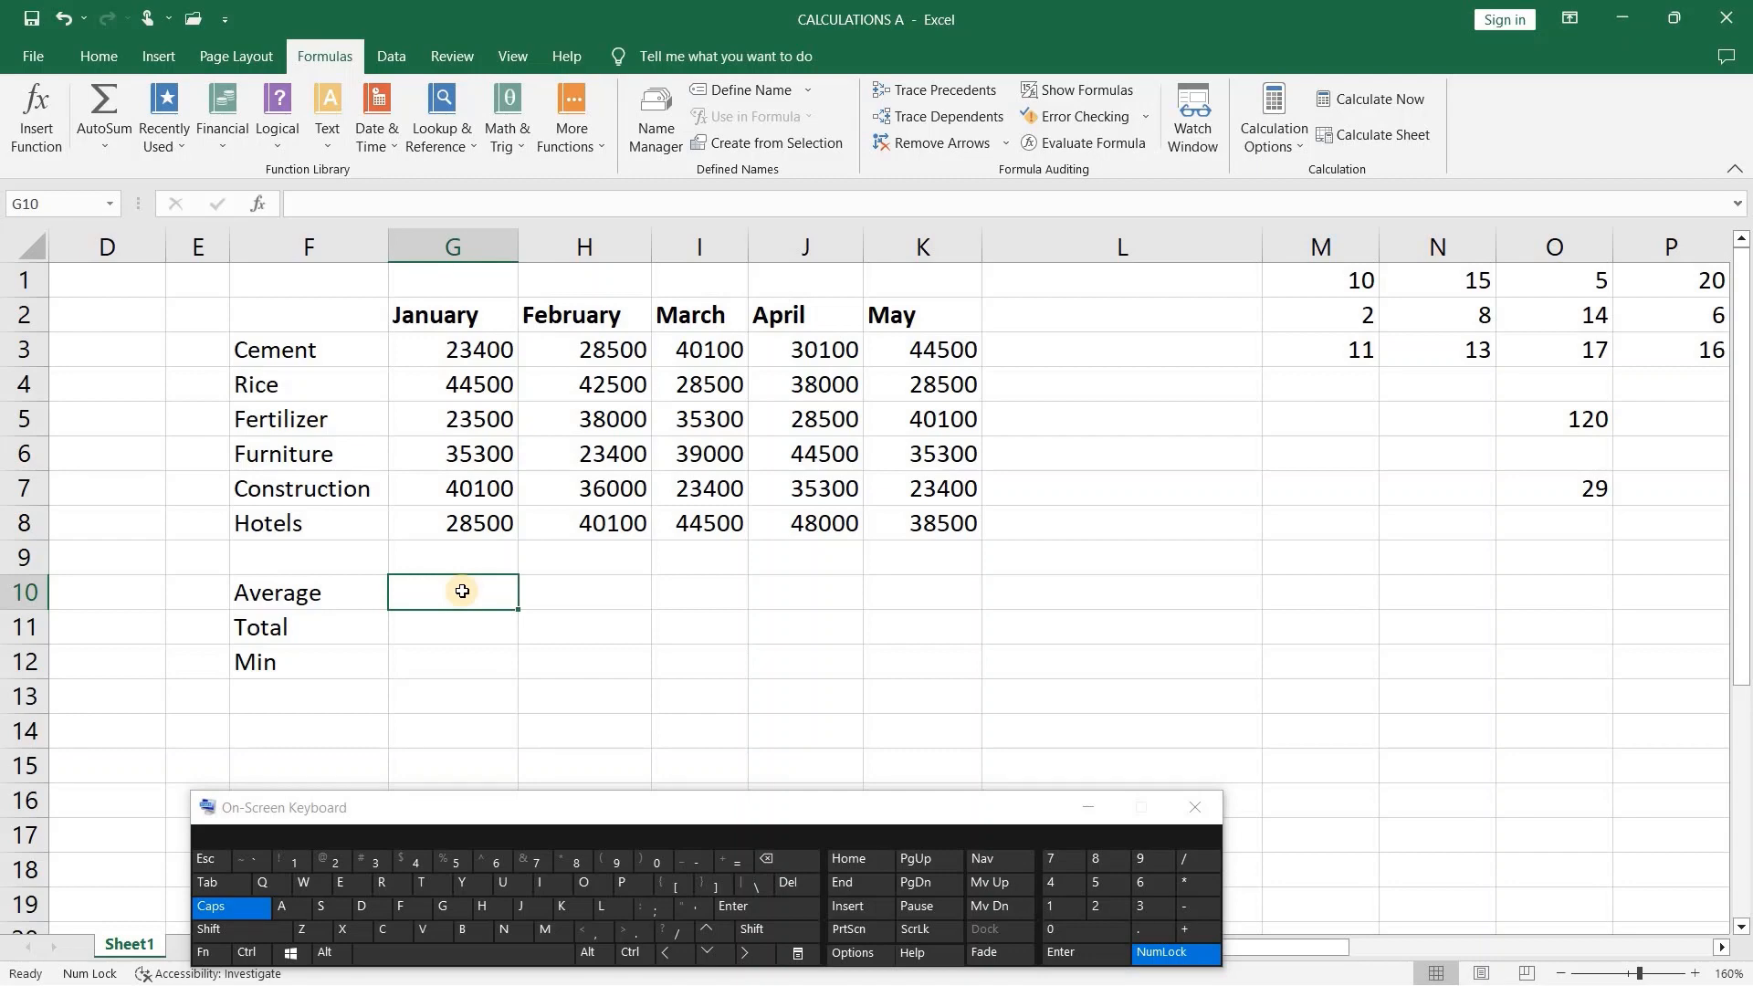
- Enter the formula =AVERAGE(G3:G8) in cell G10 to average the January figures
text(=)
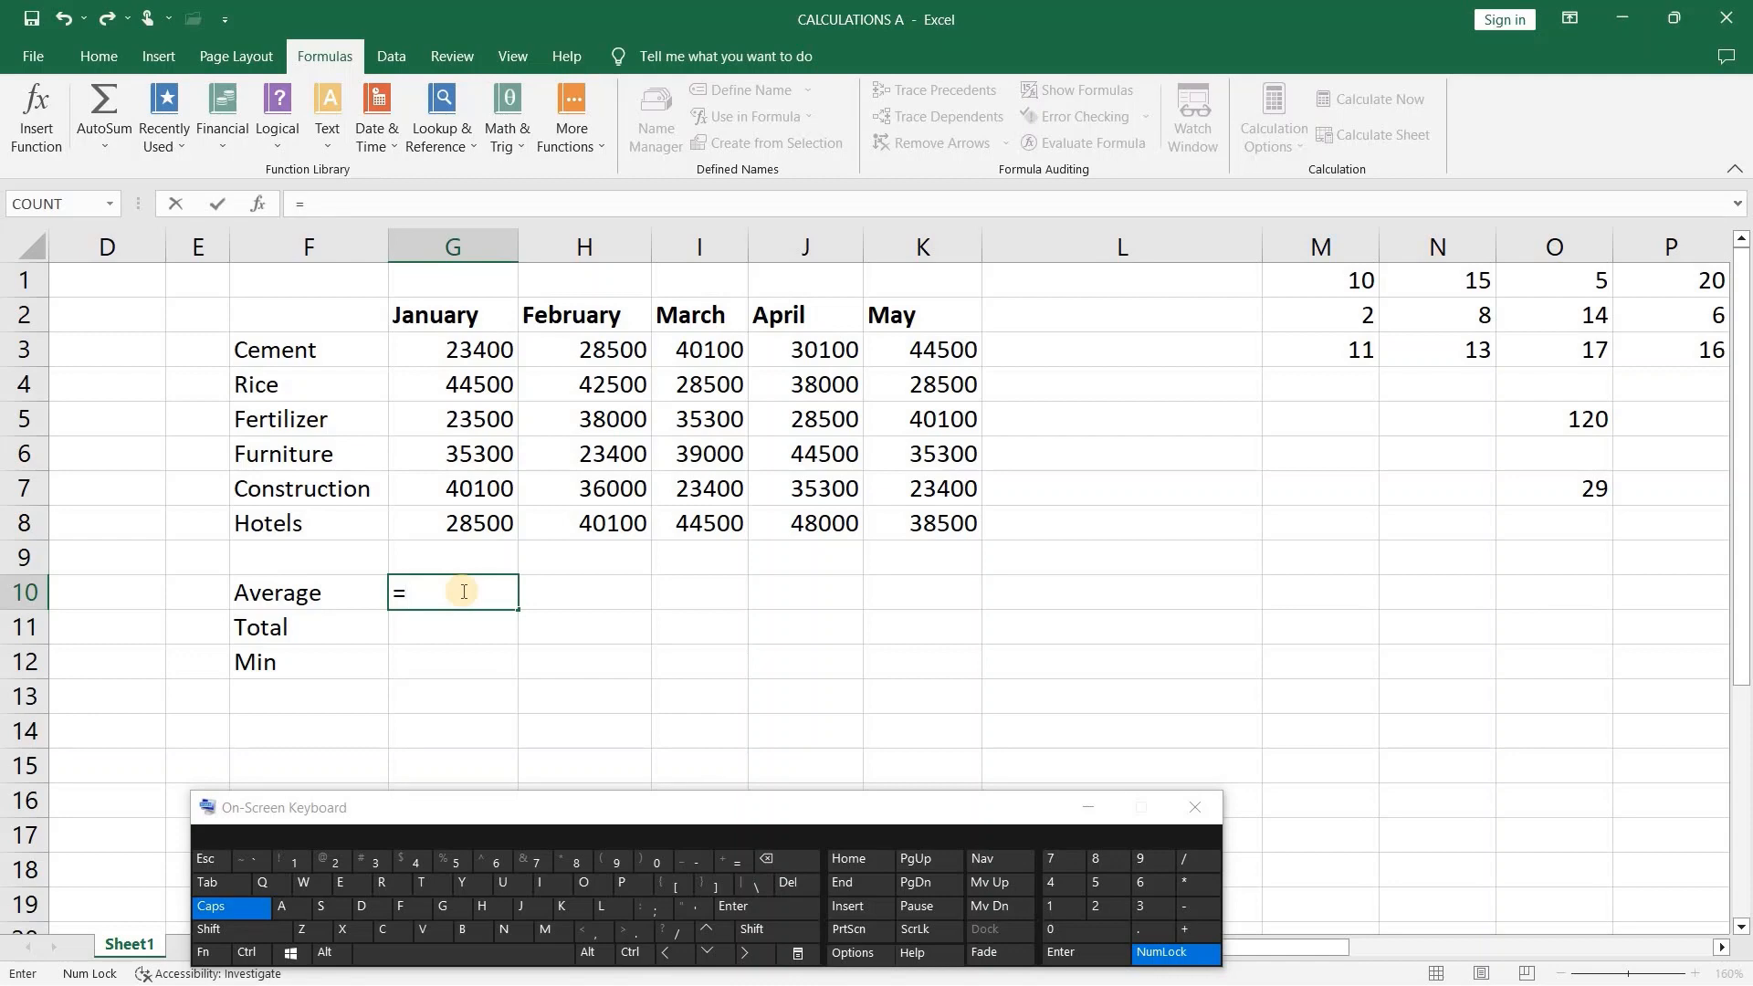
text(S)
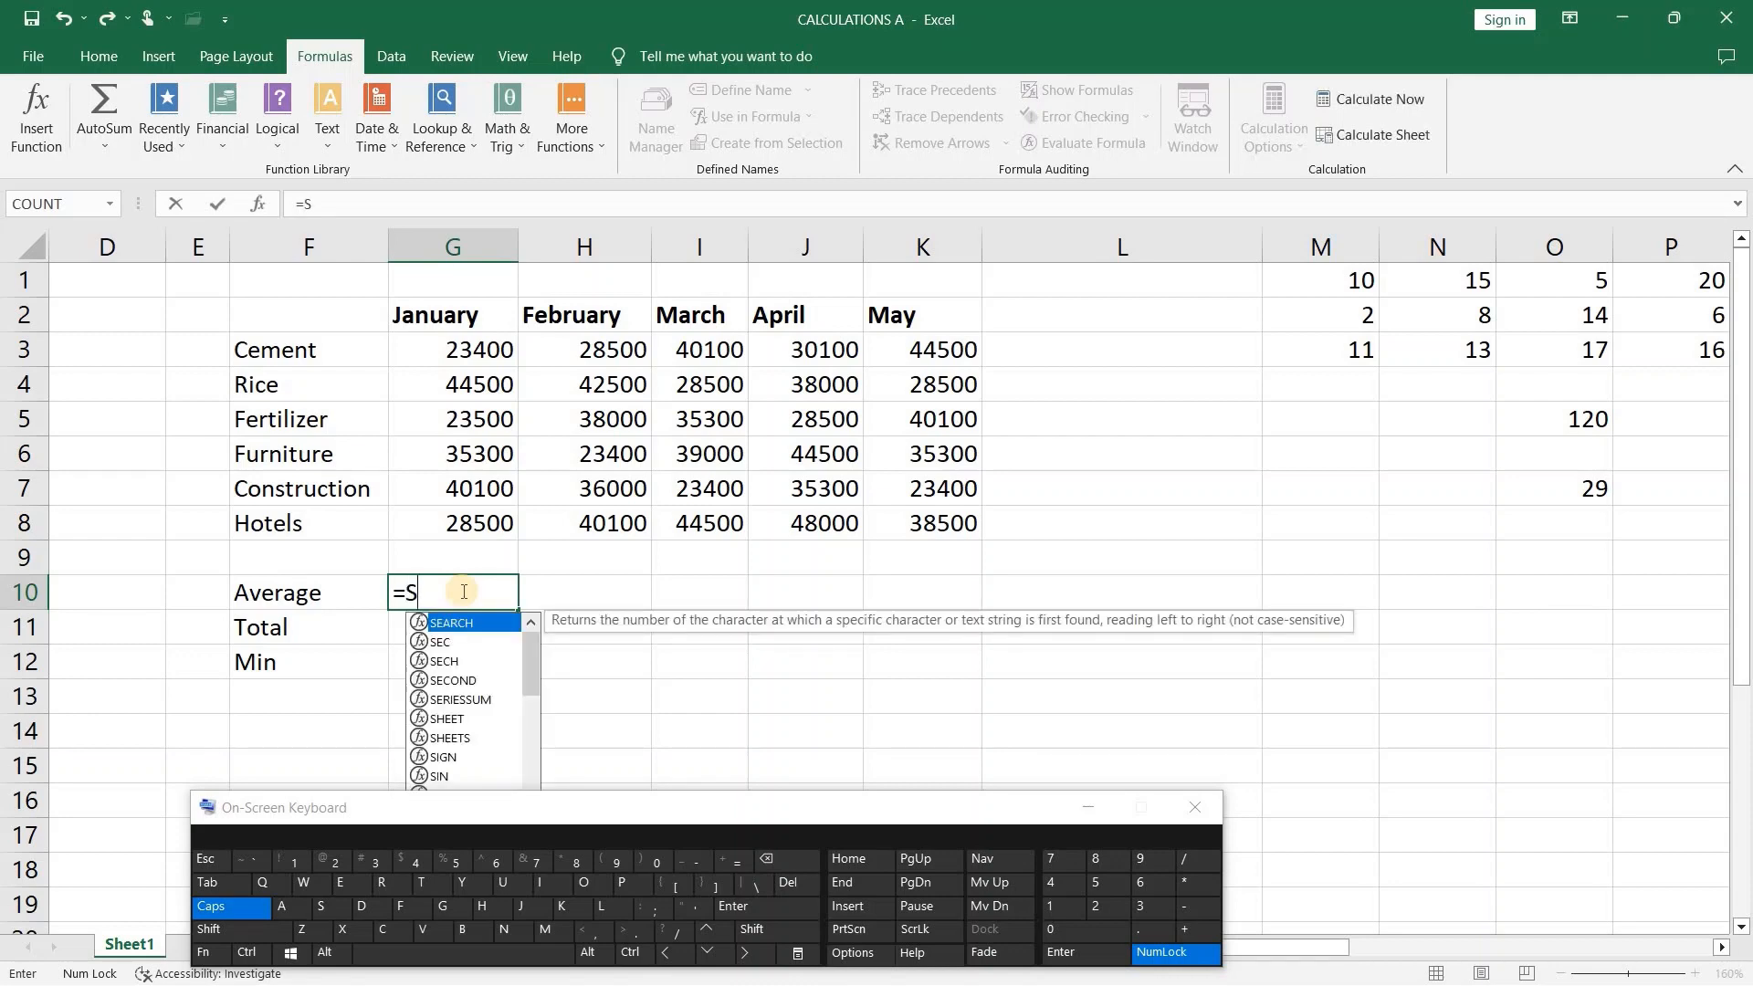
key(BackSpace)
text(AVE)
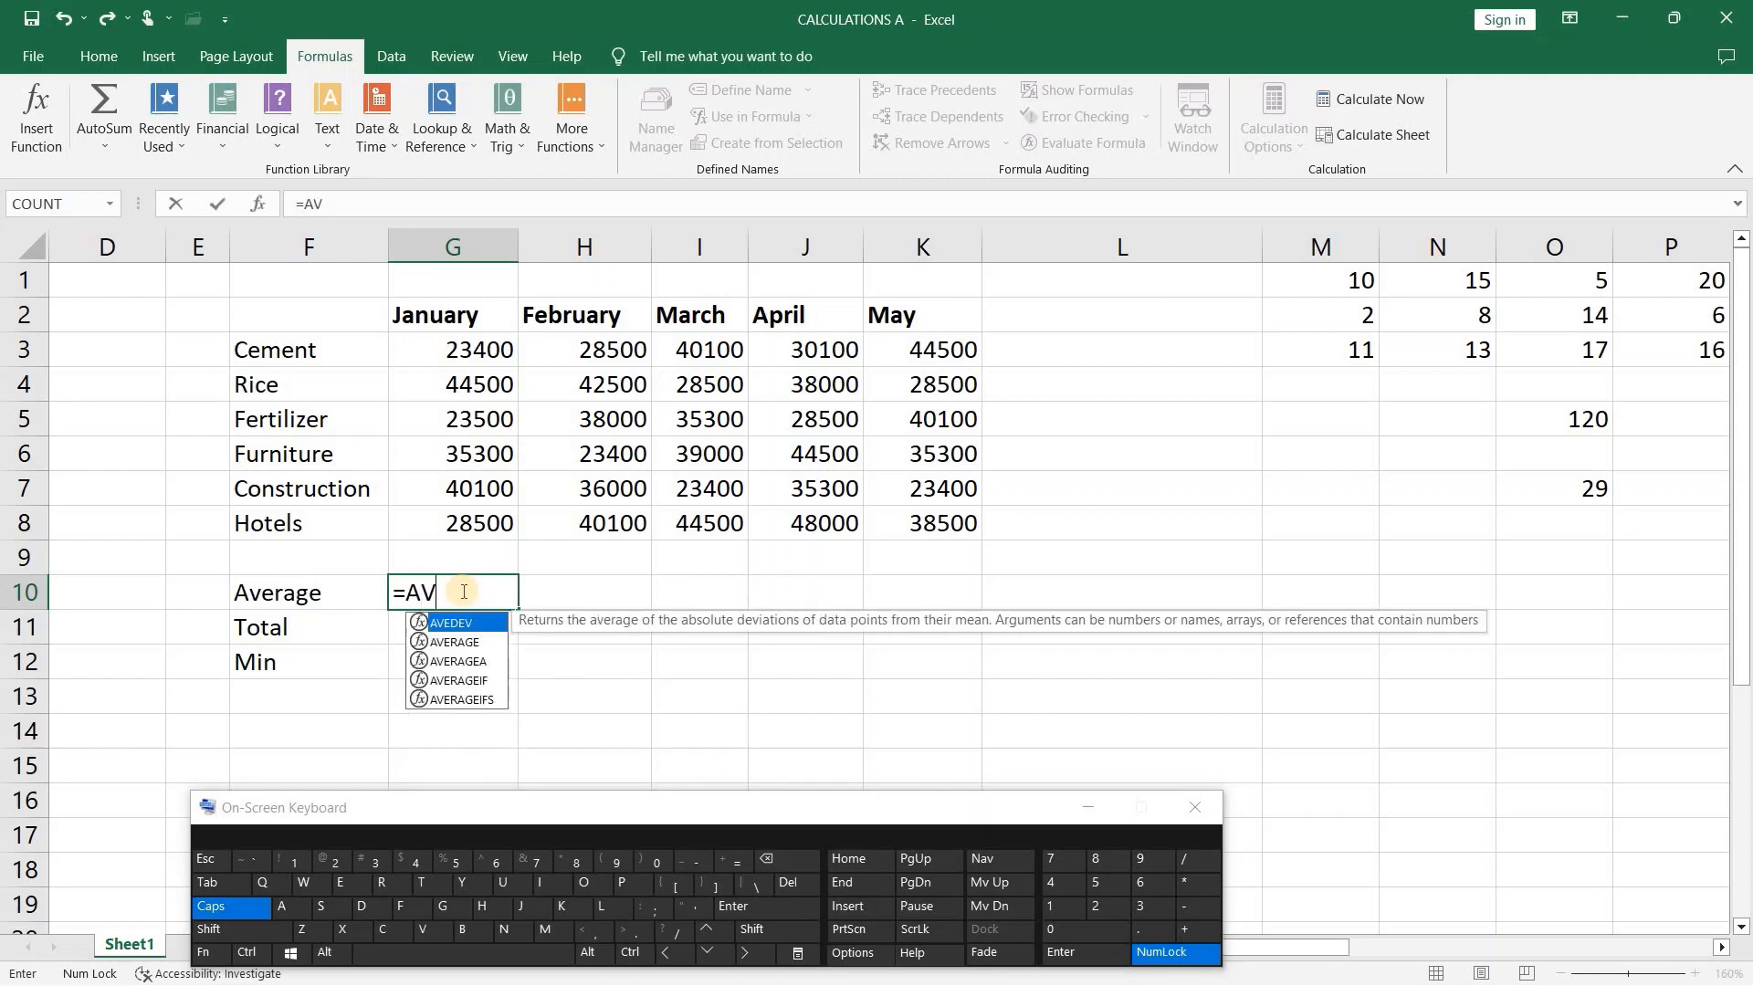
double_click(463, 641)
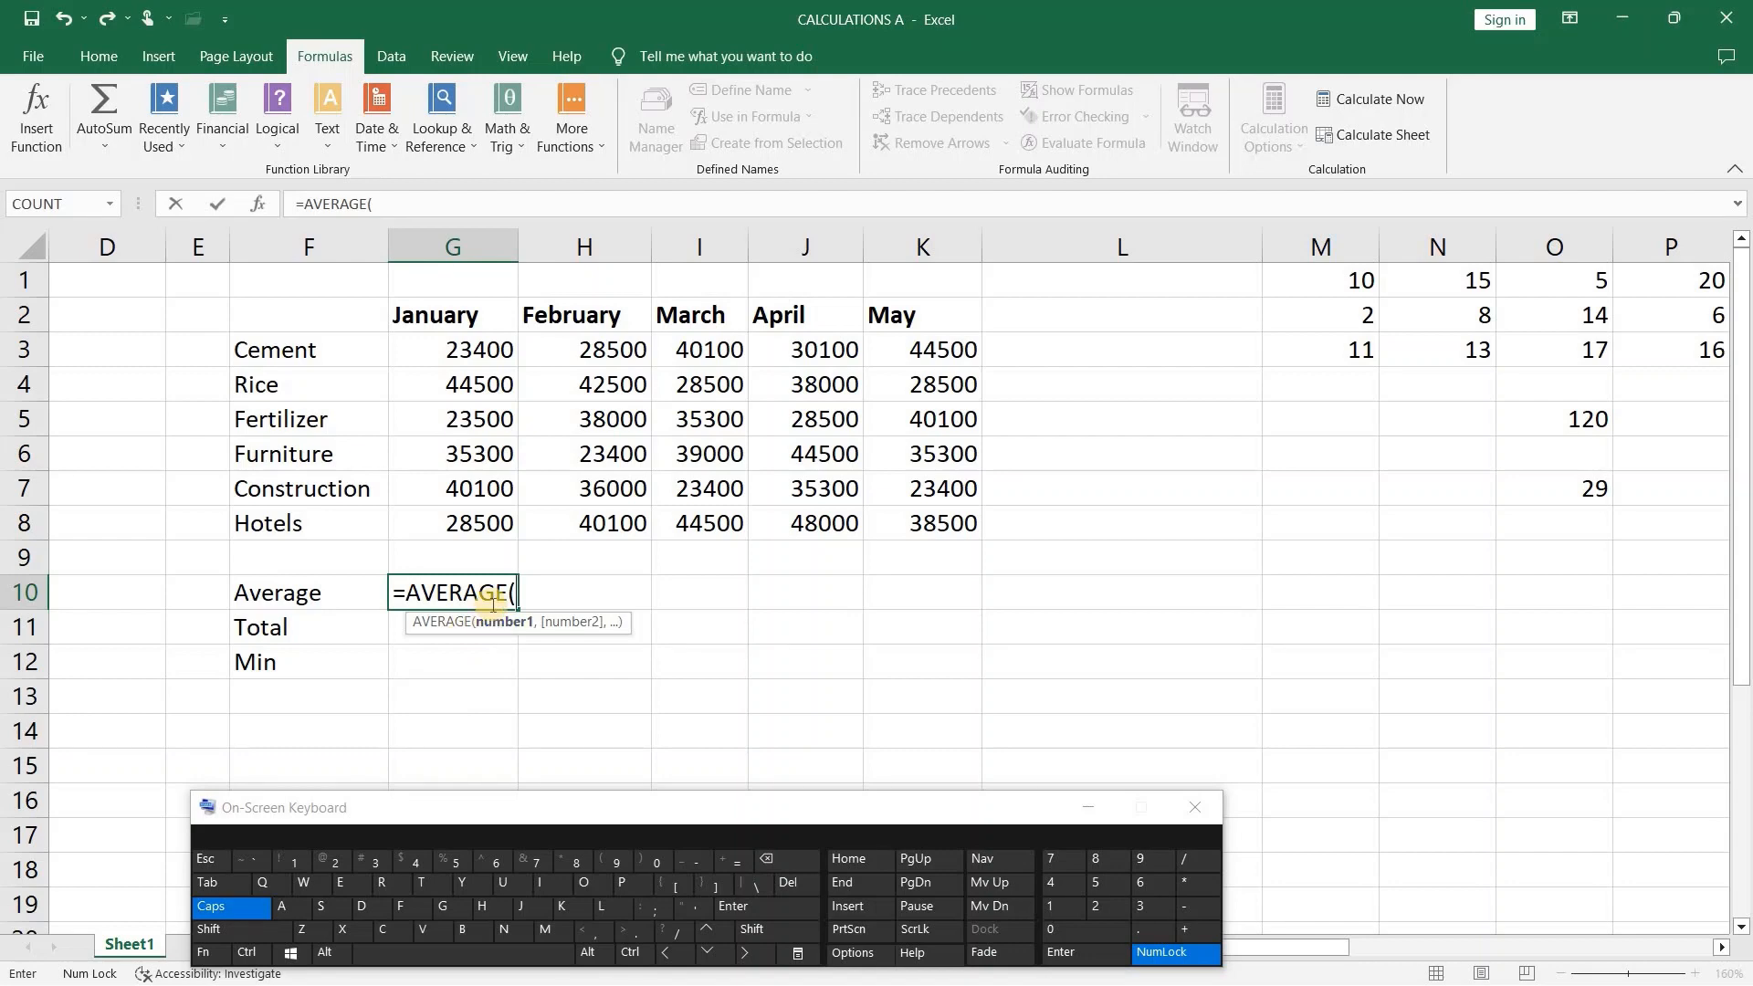
click(465, 352)
drag(491, 371, 505, 519)
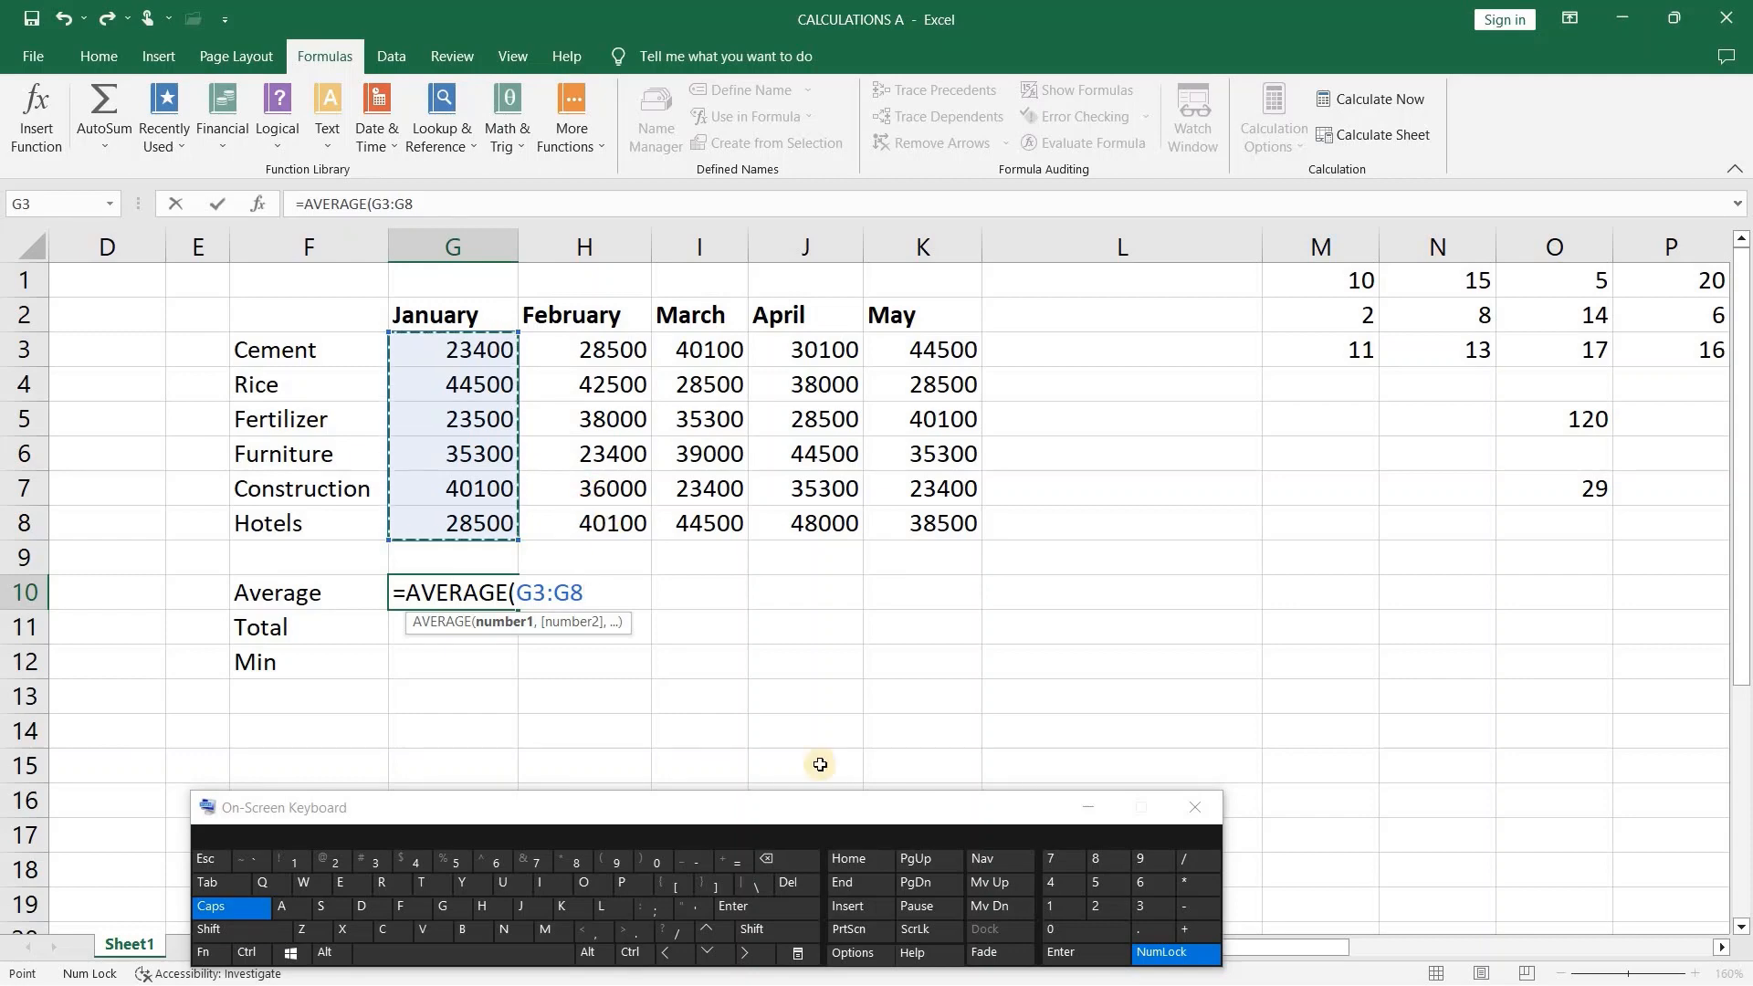
text())
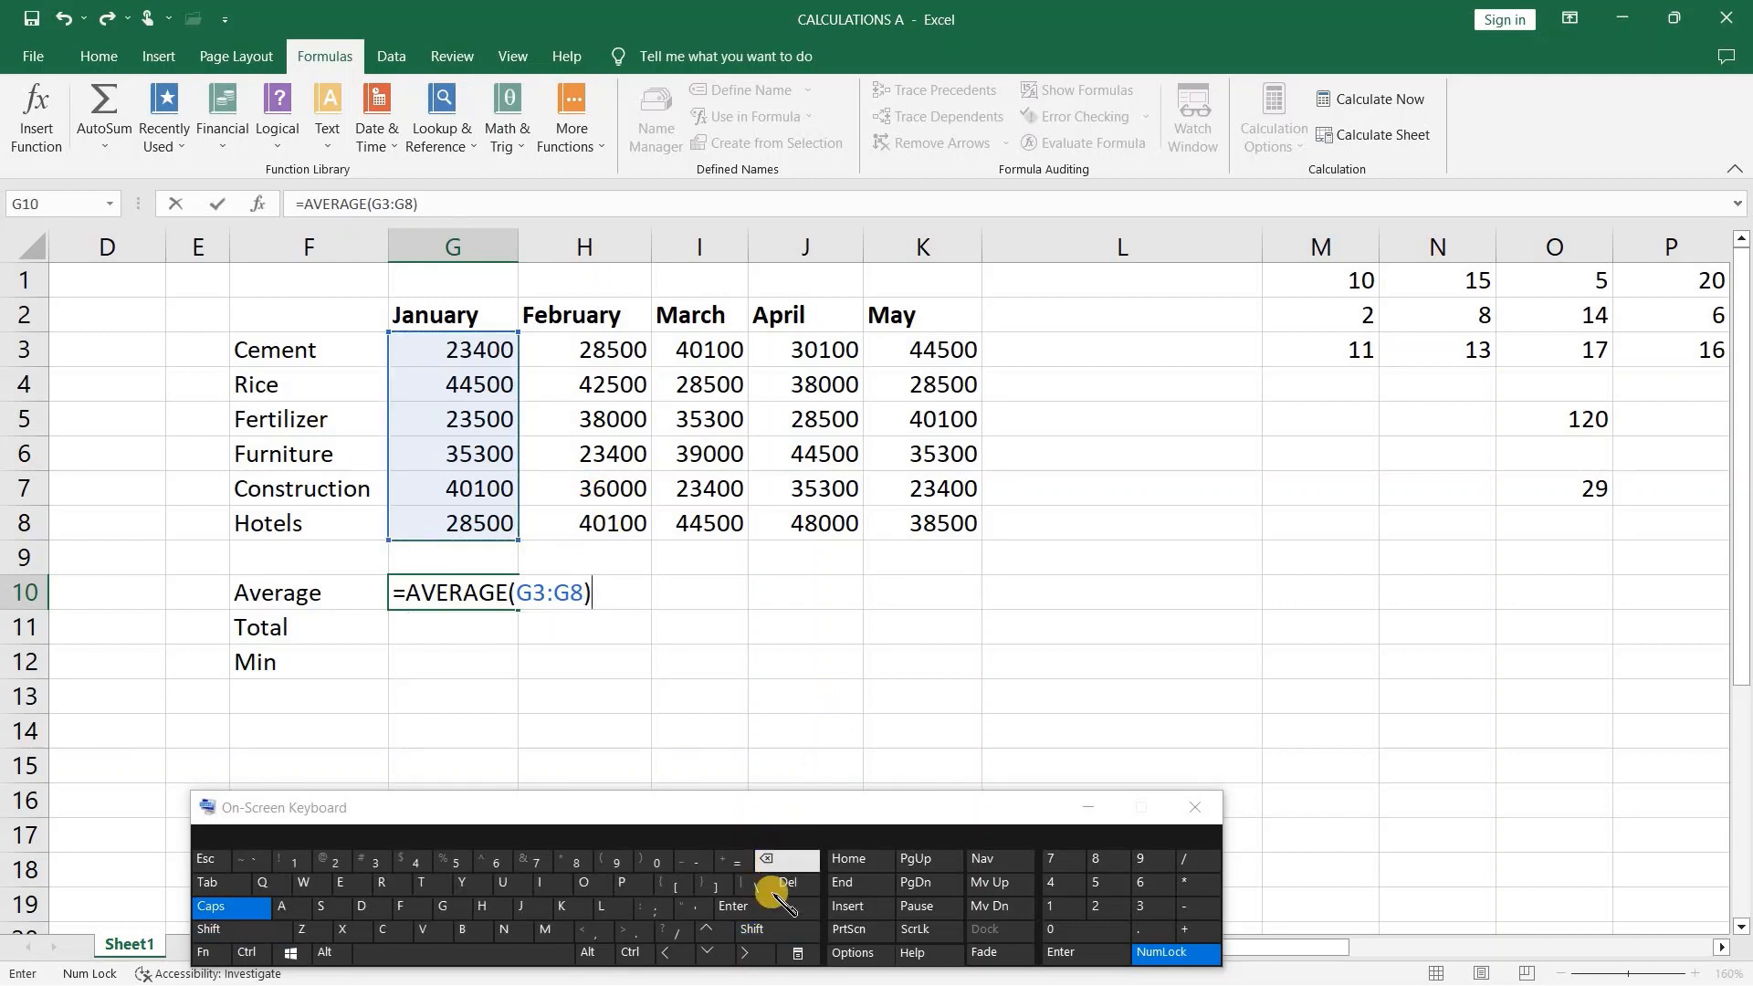
click(775, 906)
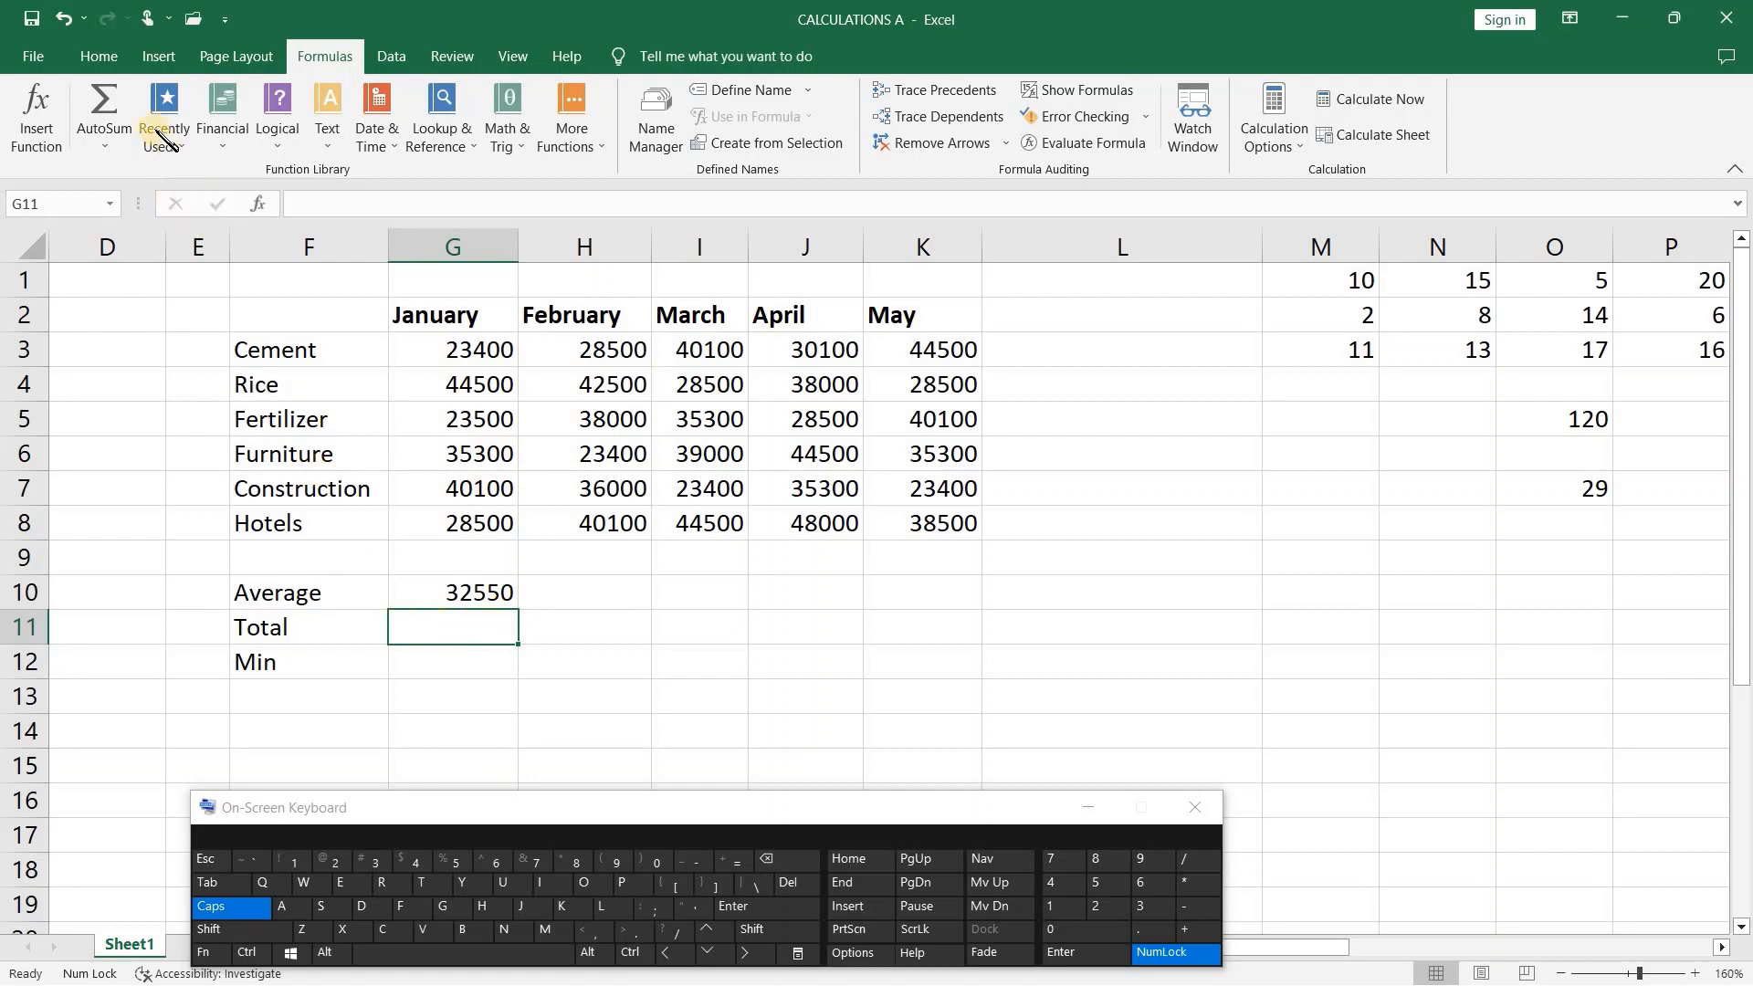
- Insert an AutoSum Sum function in cell G11 with the range G3:G8 to total the January figures
click(106, 144)
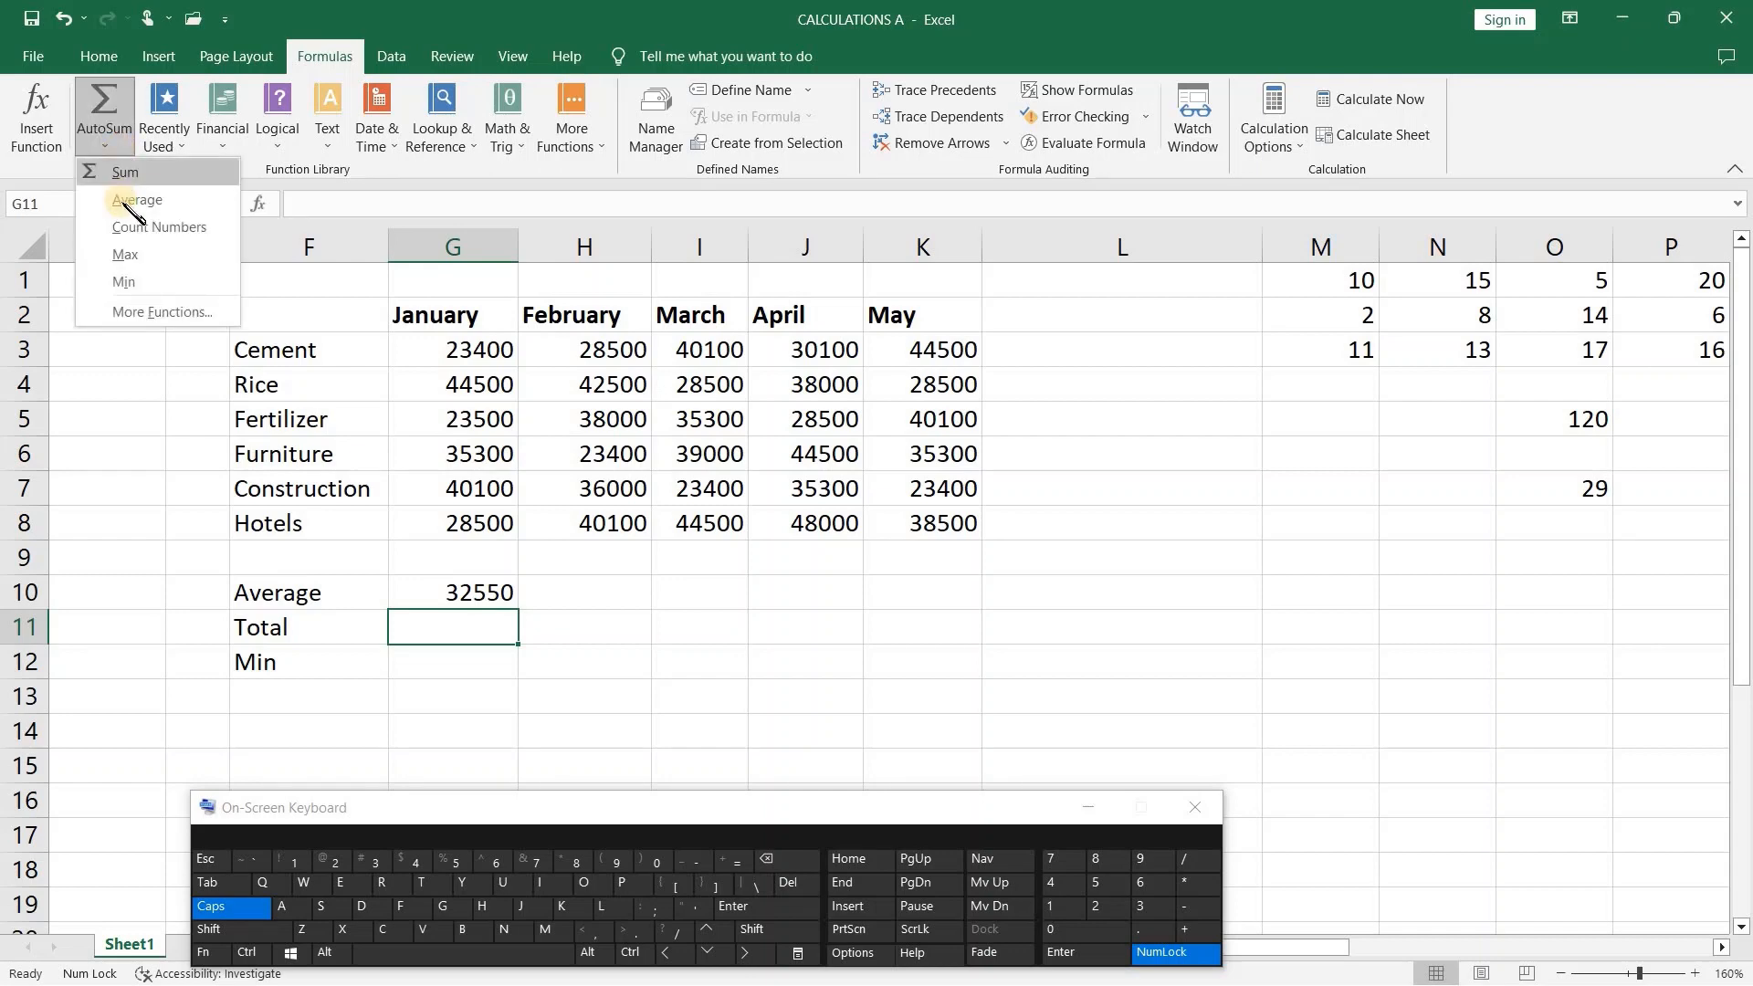
click(125, 173)
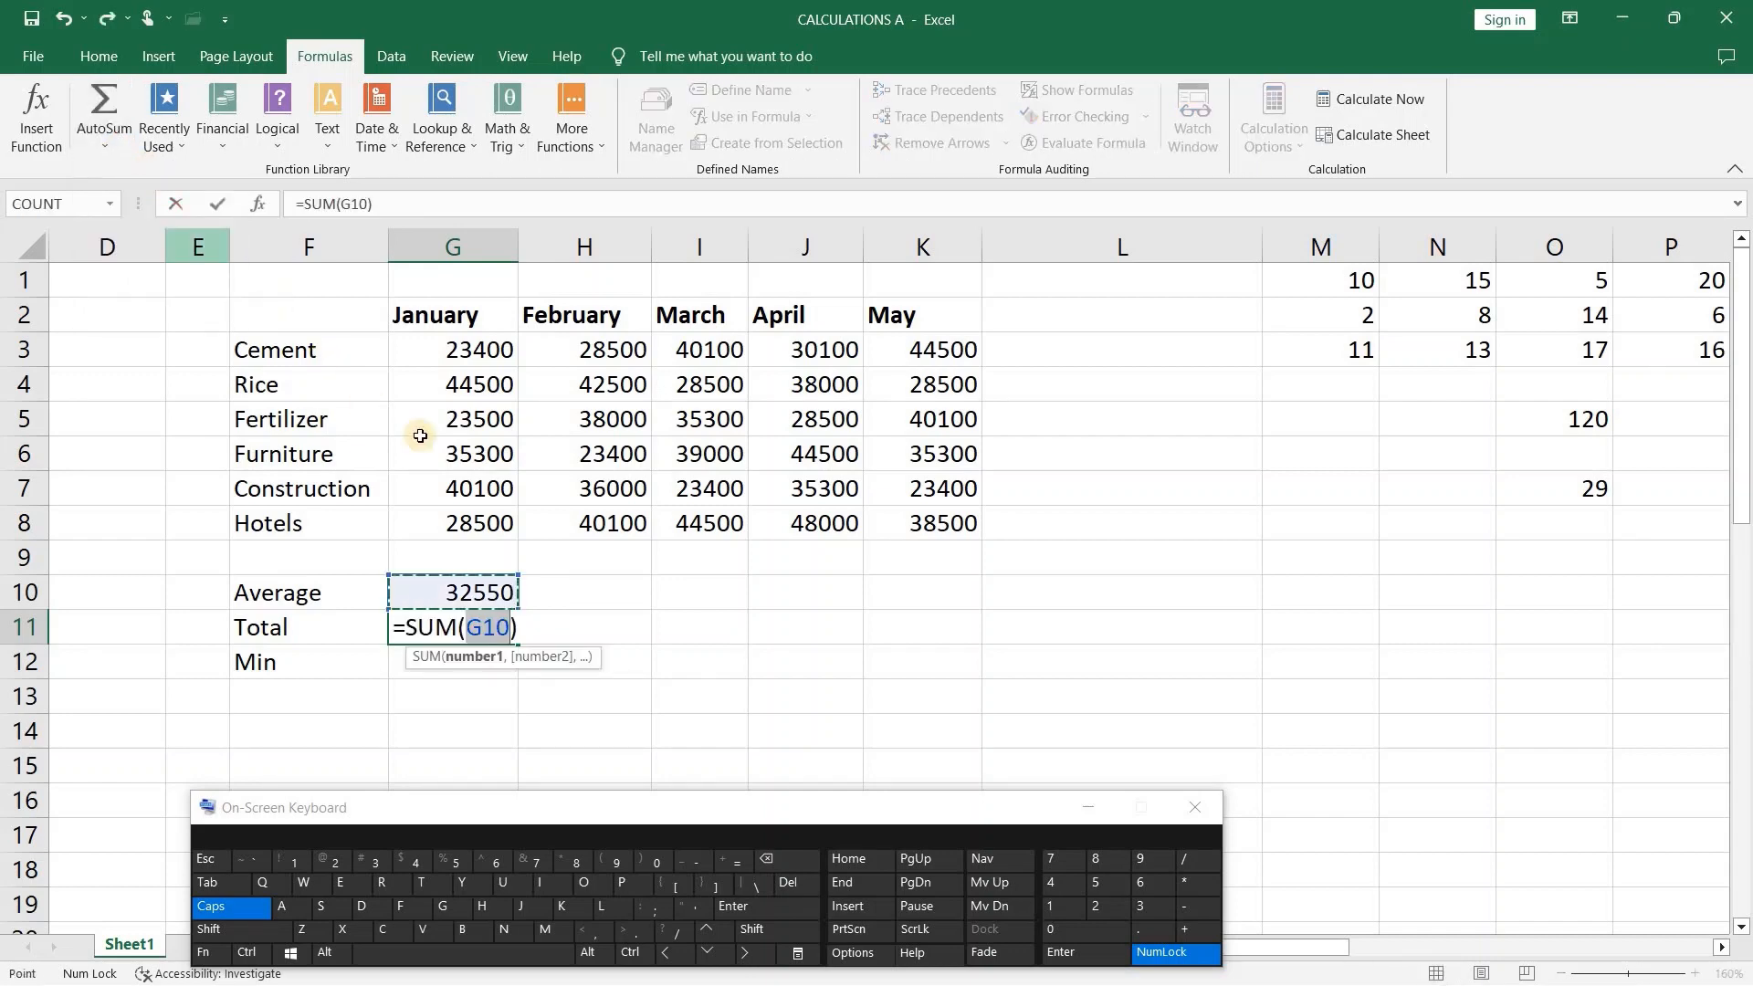
drag(422, 348, 477, 518)
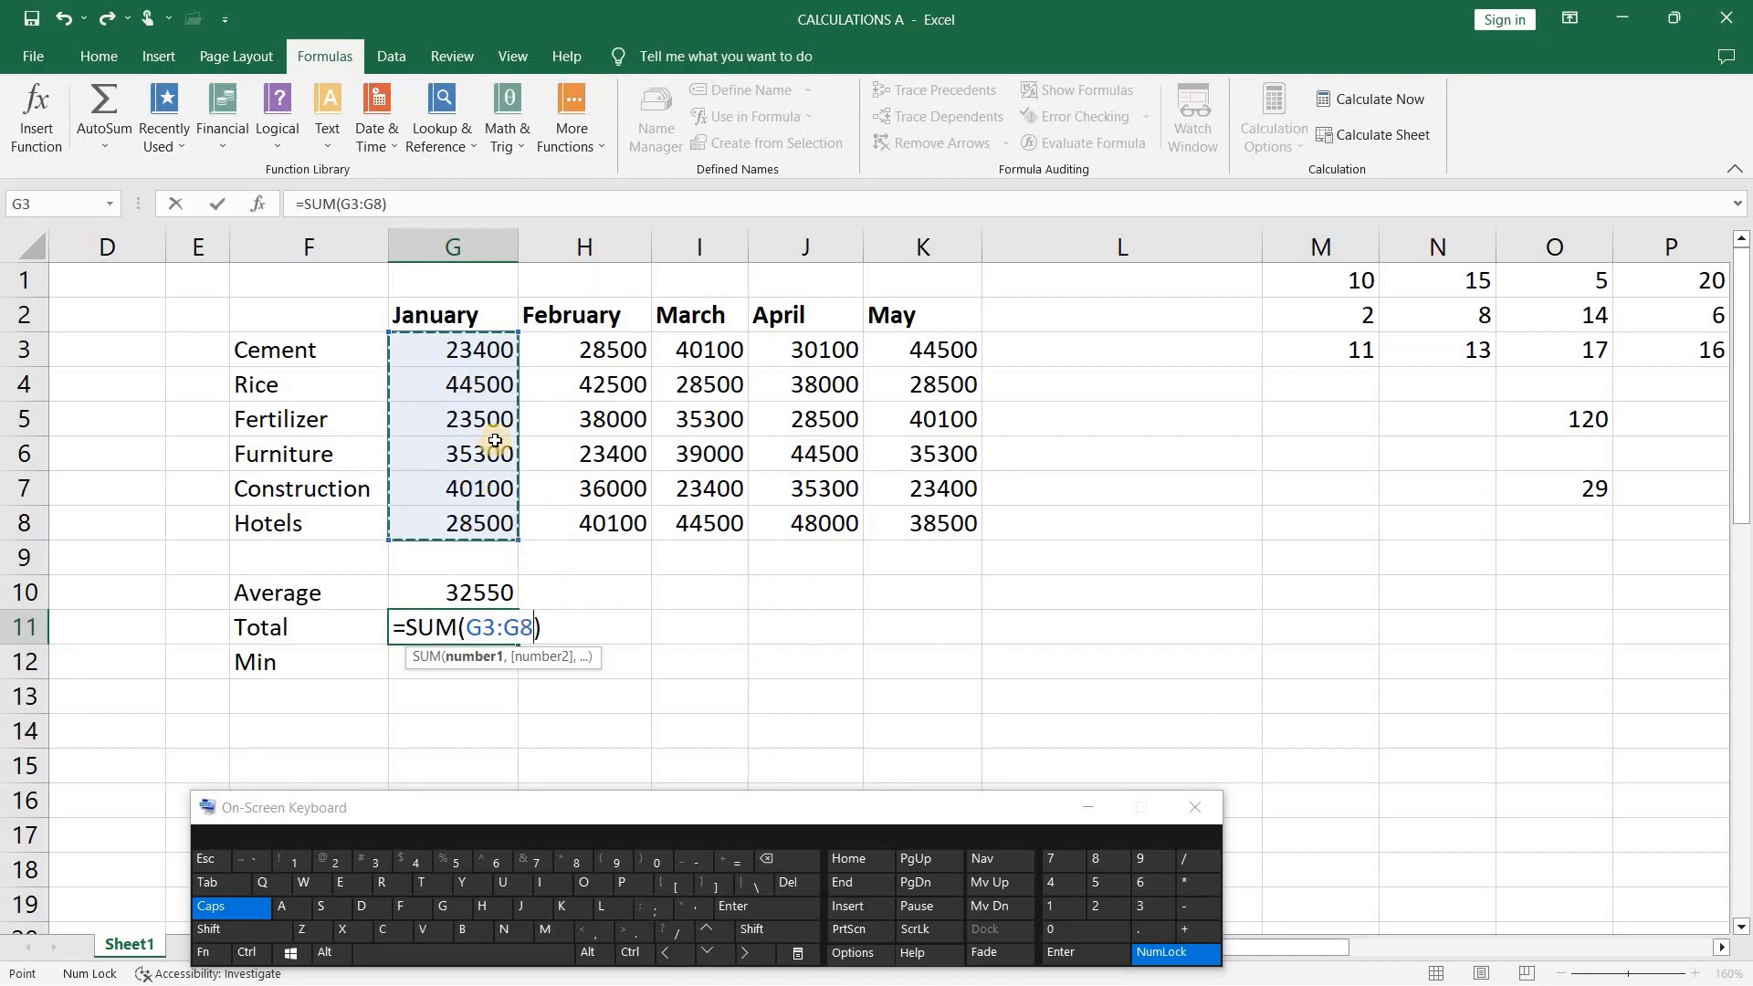
click(780, 901)
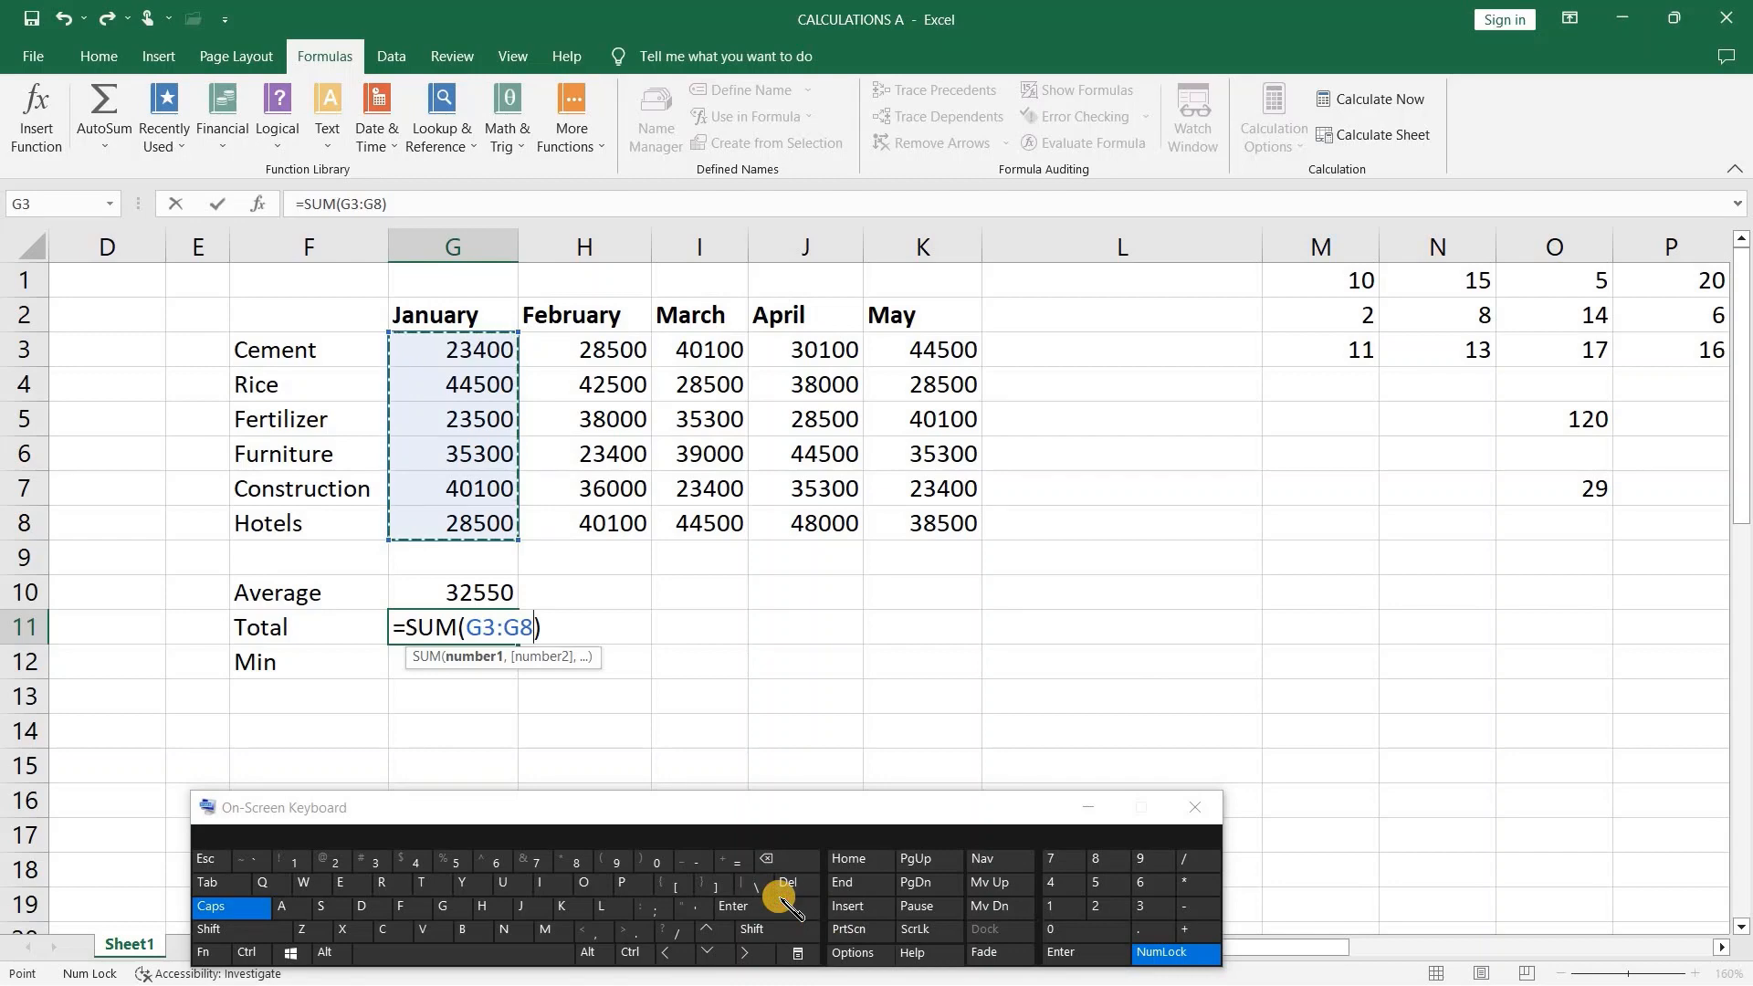
click(781, 904)
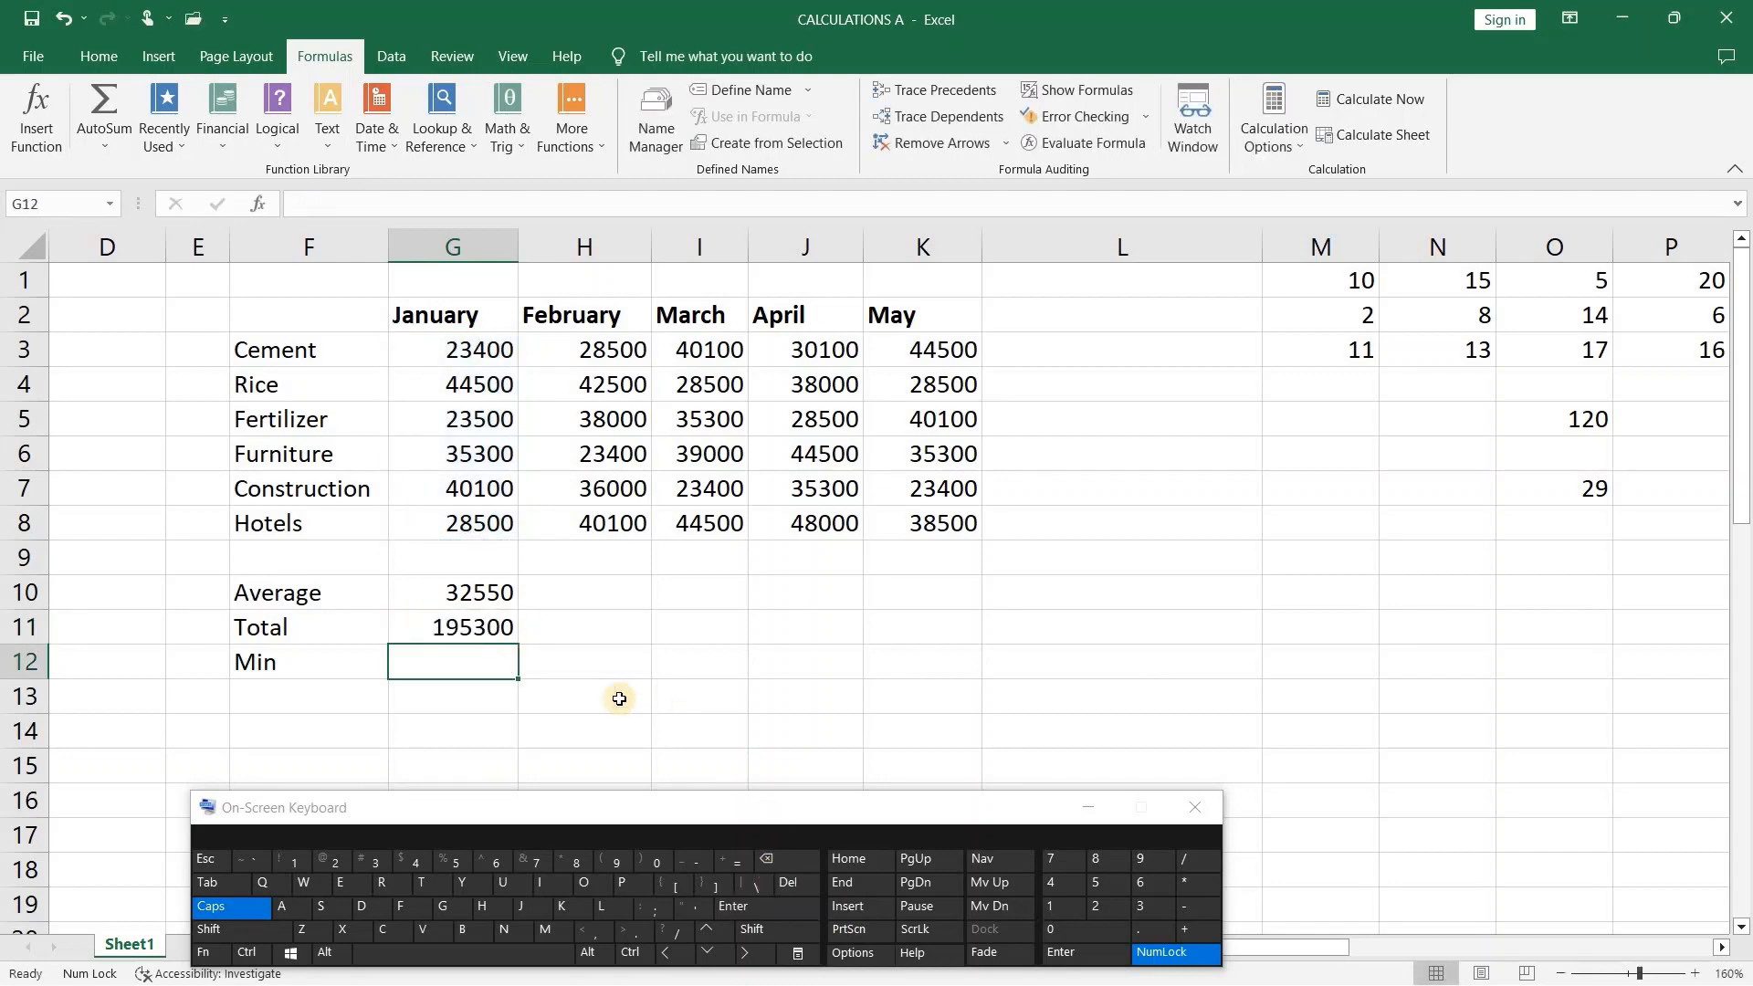
- Insert an AutoSum Min function in cell G12 with the range G3:G8 for the January figures
click(119, 156)
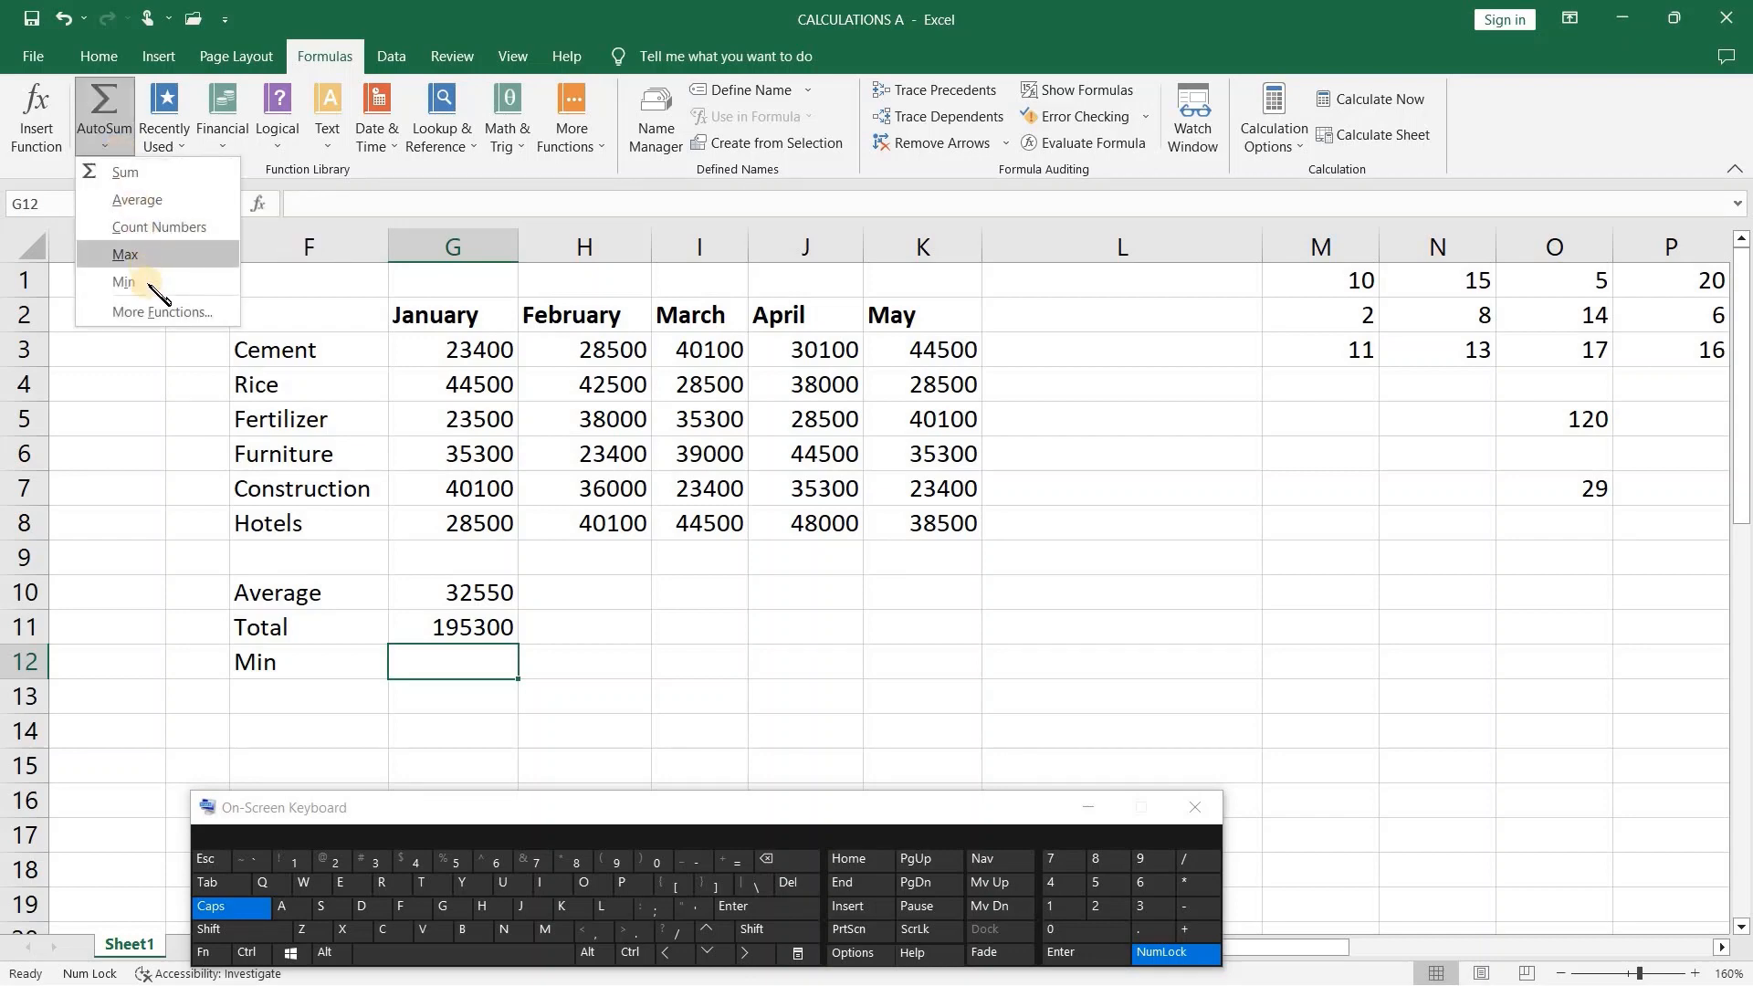
click(146, 282)
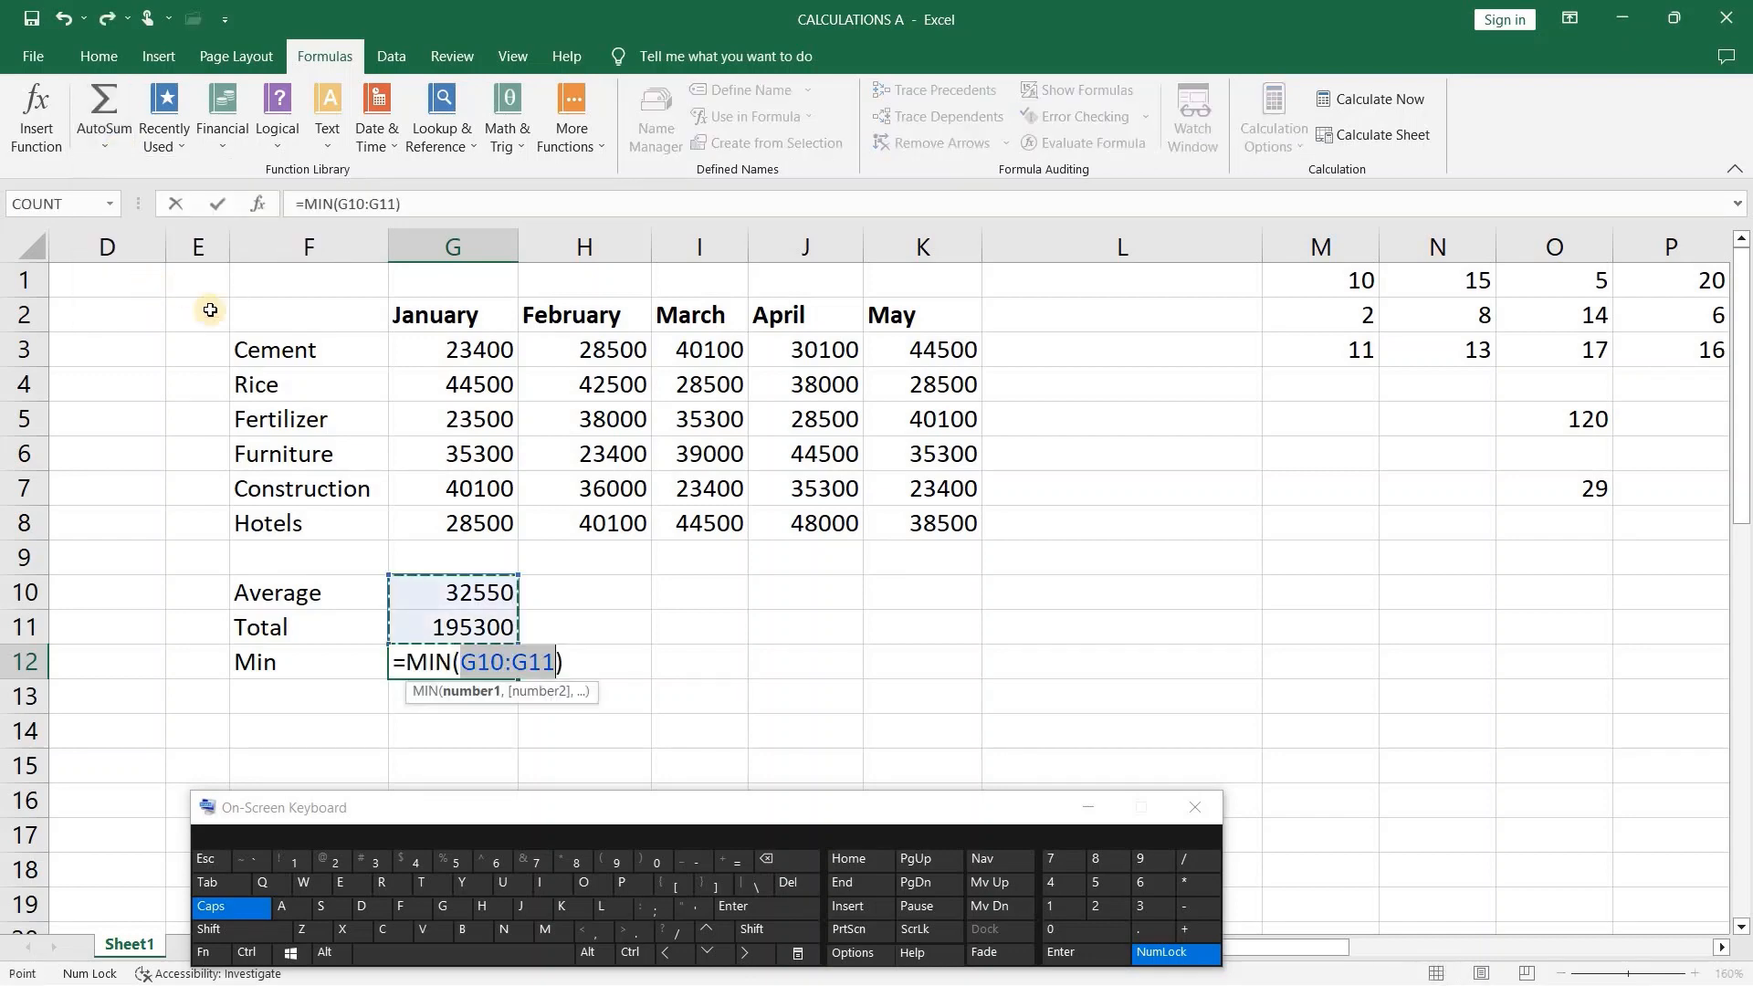
drag(430, 357, 479, 516)
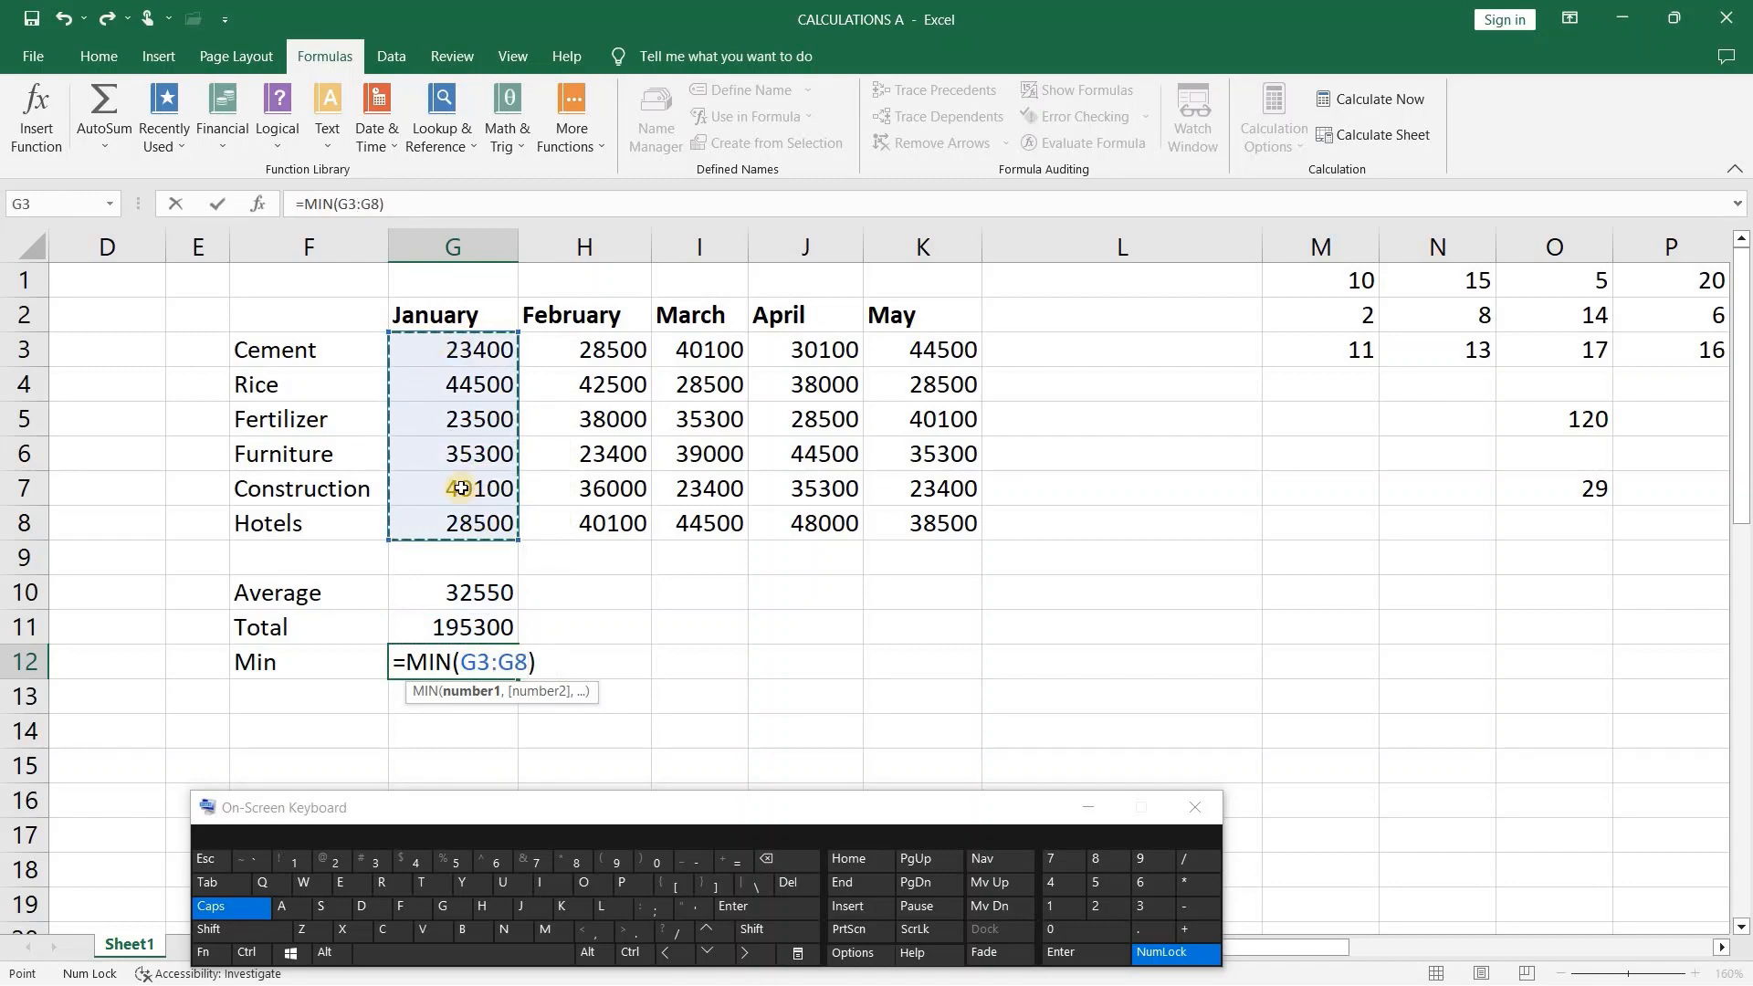
click(800, 911)
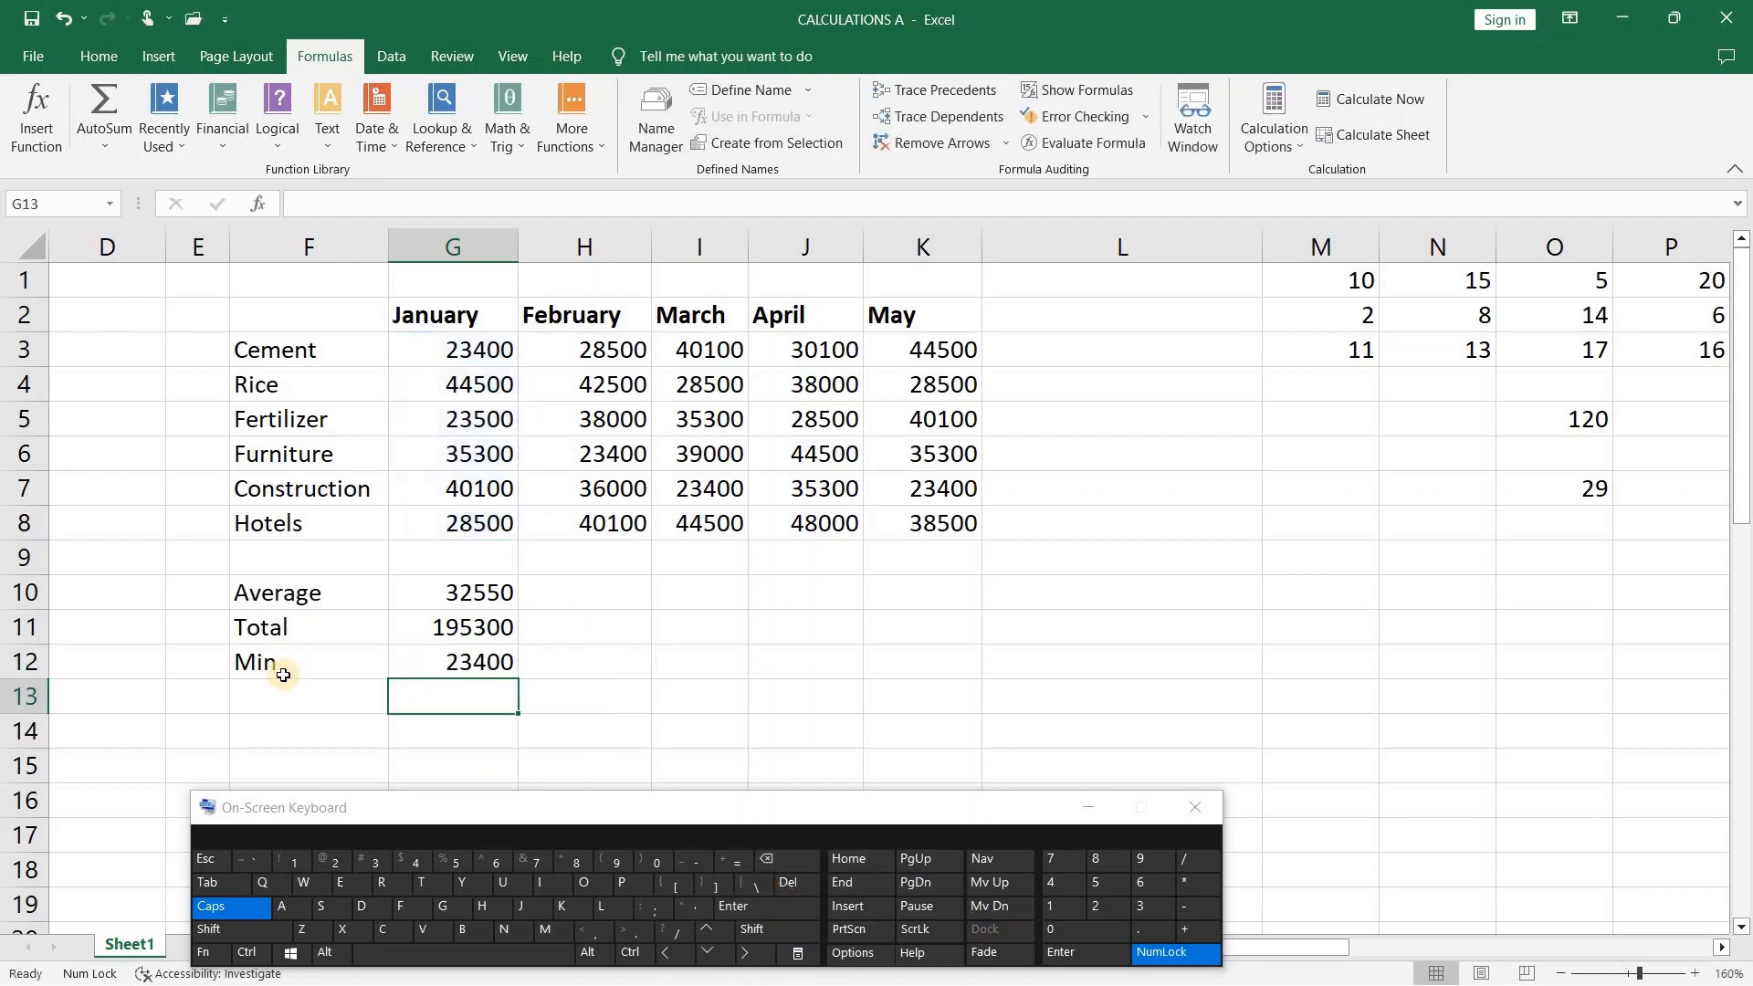
- Add the row label "Maximum" in cell F13, below the Min label
click(256, 707)
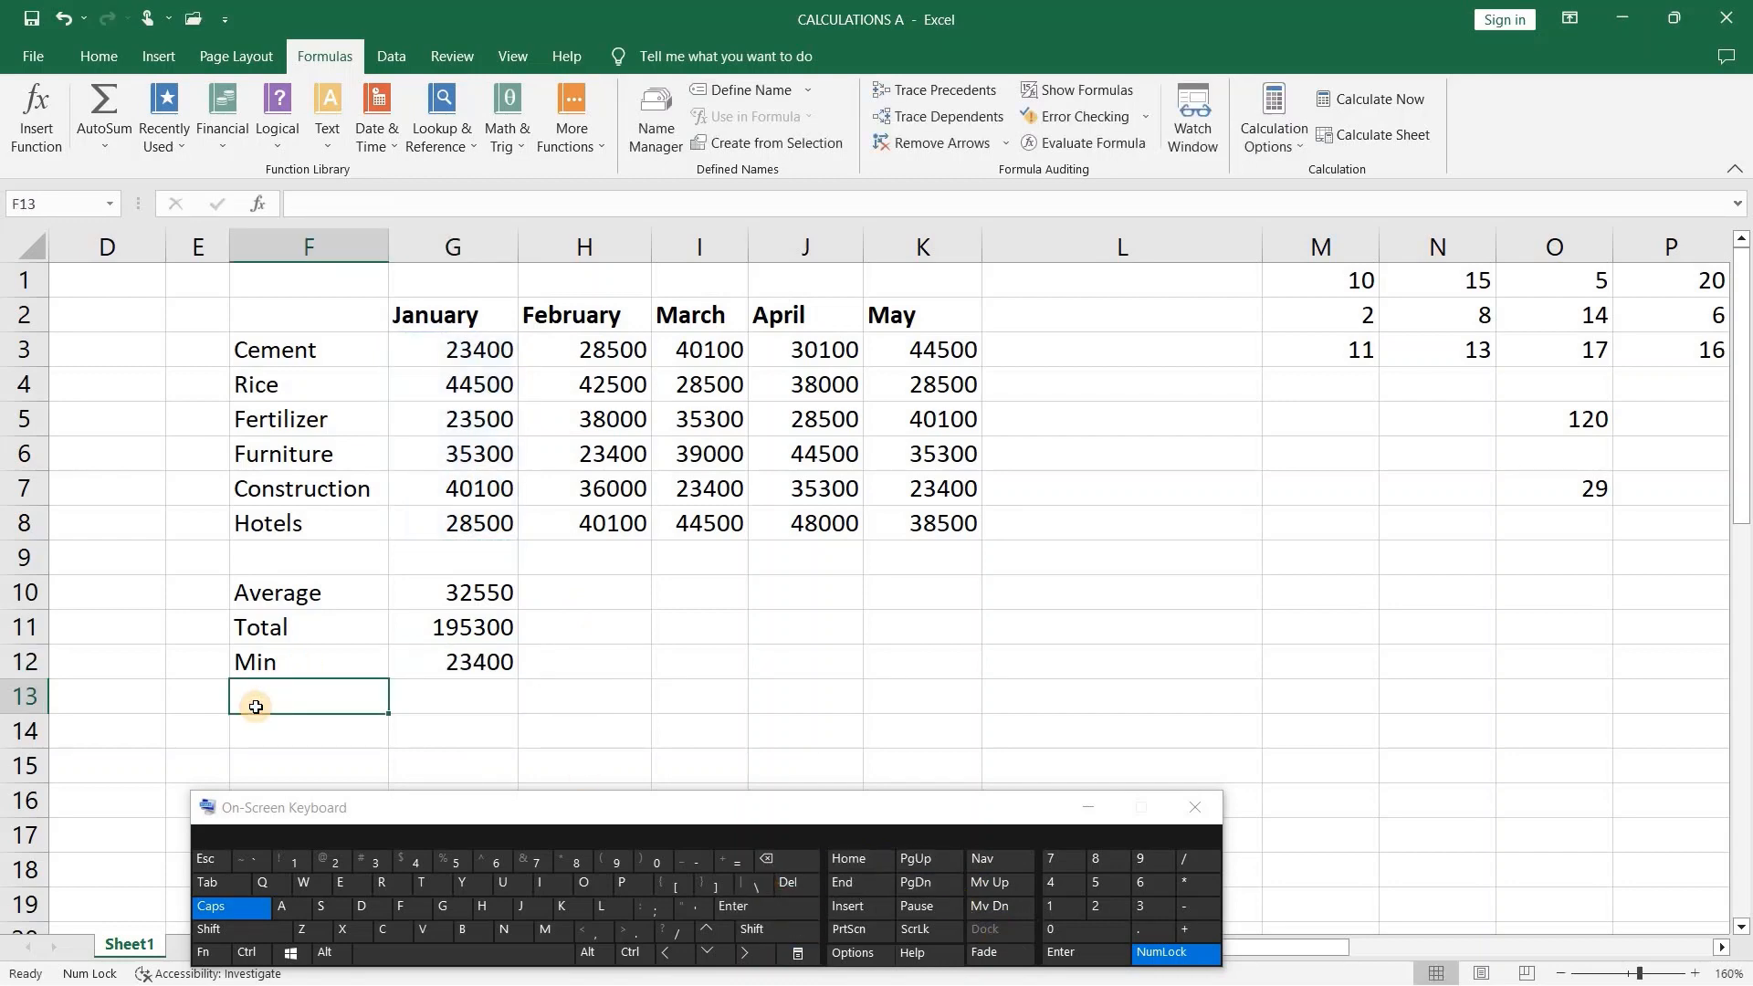
text(M)
key(Caps_Lock)
text(axi)
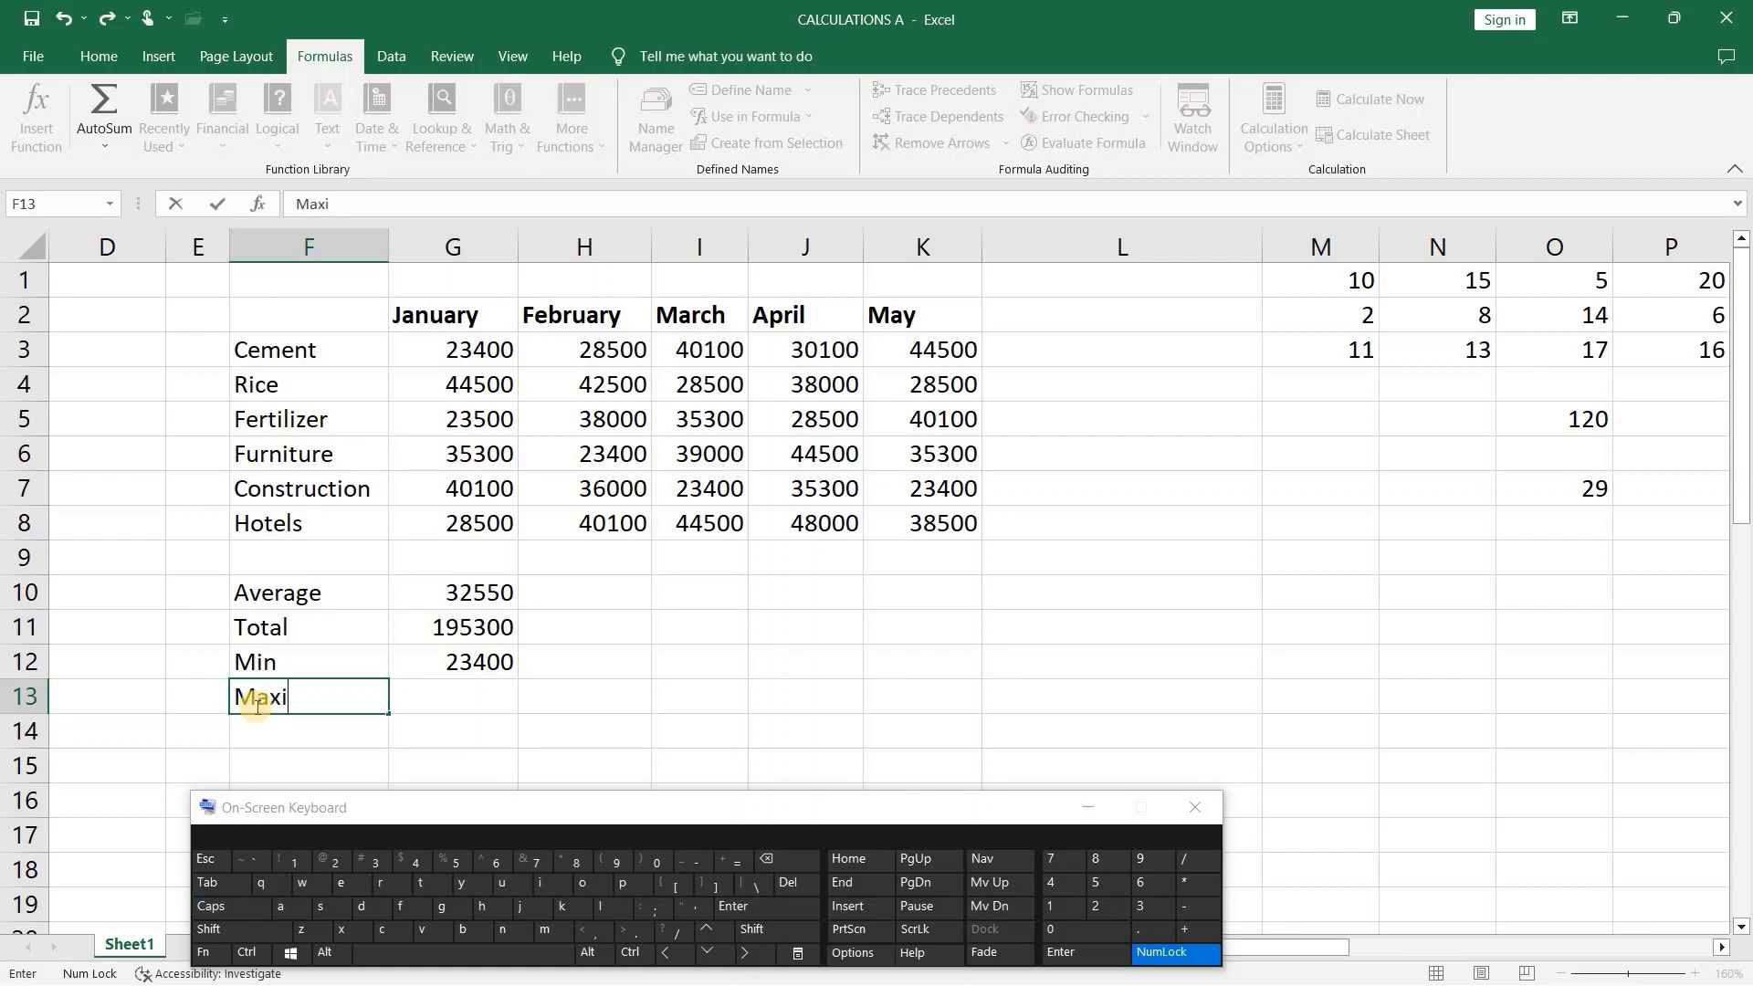
text(mum)
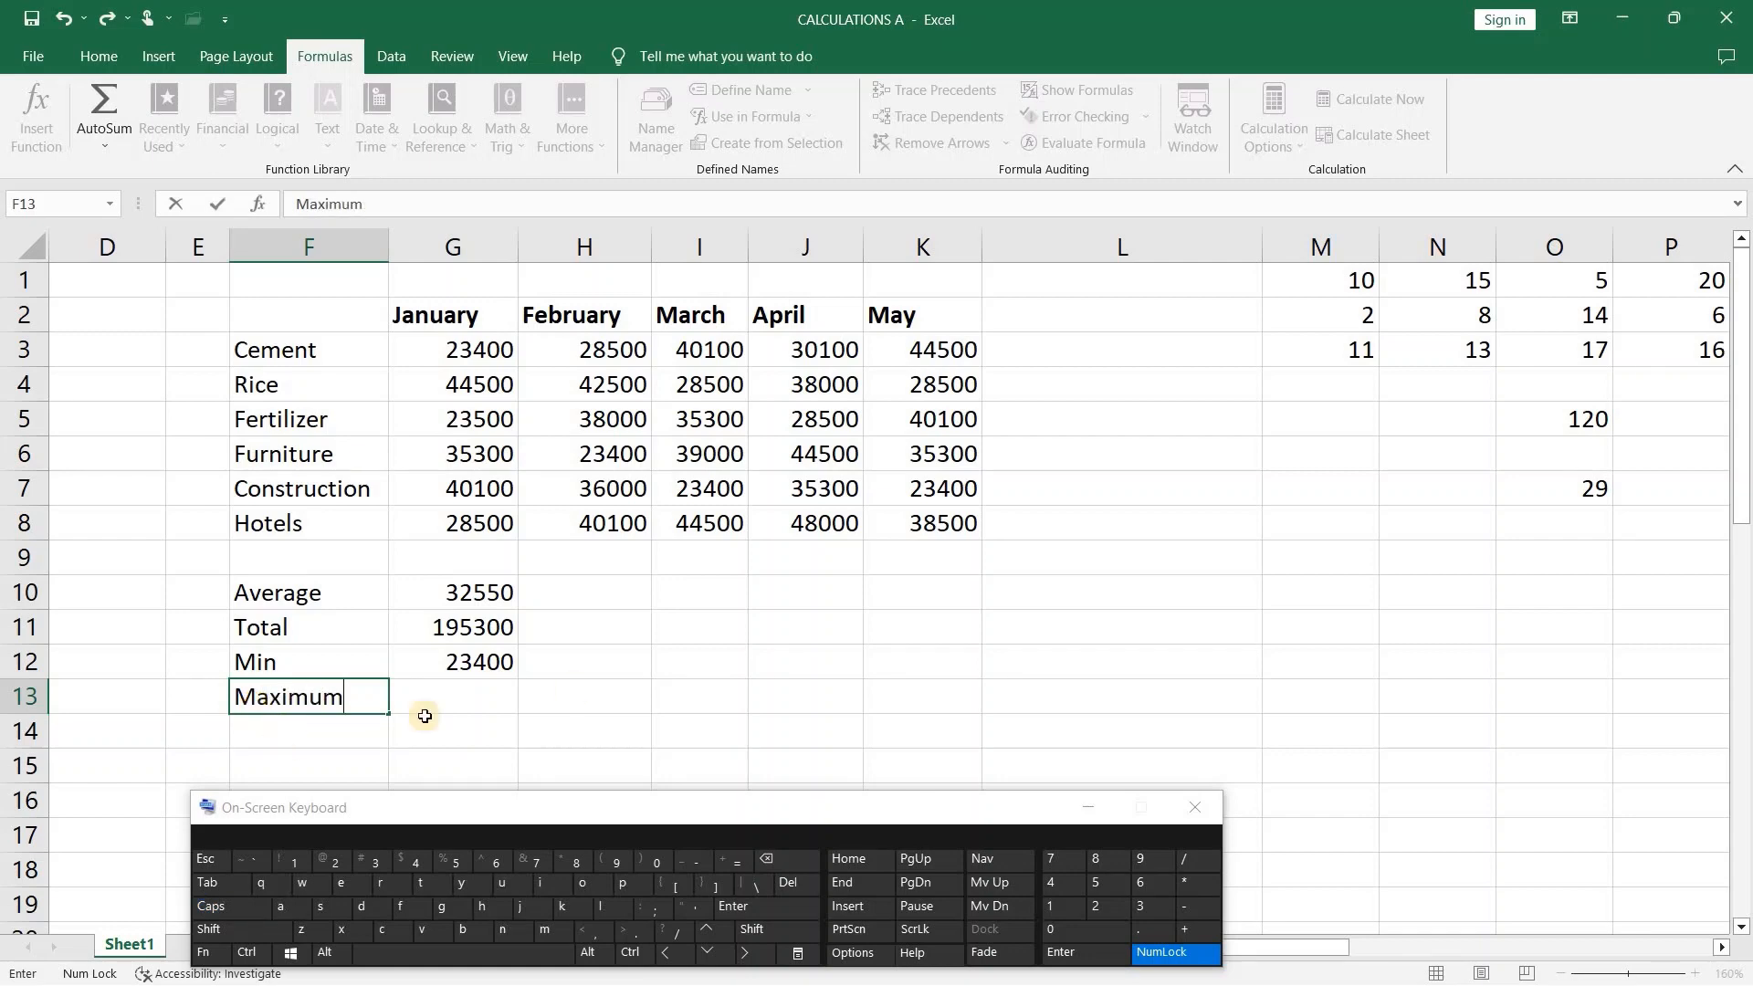
- Insert an AutoSum Max function in cell G13 with the range G3:G8 for the January figures
click(482, 697)
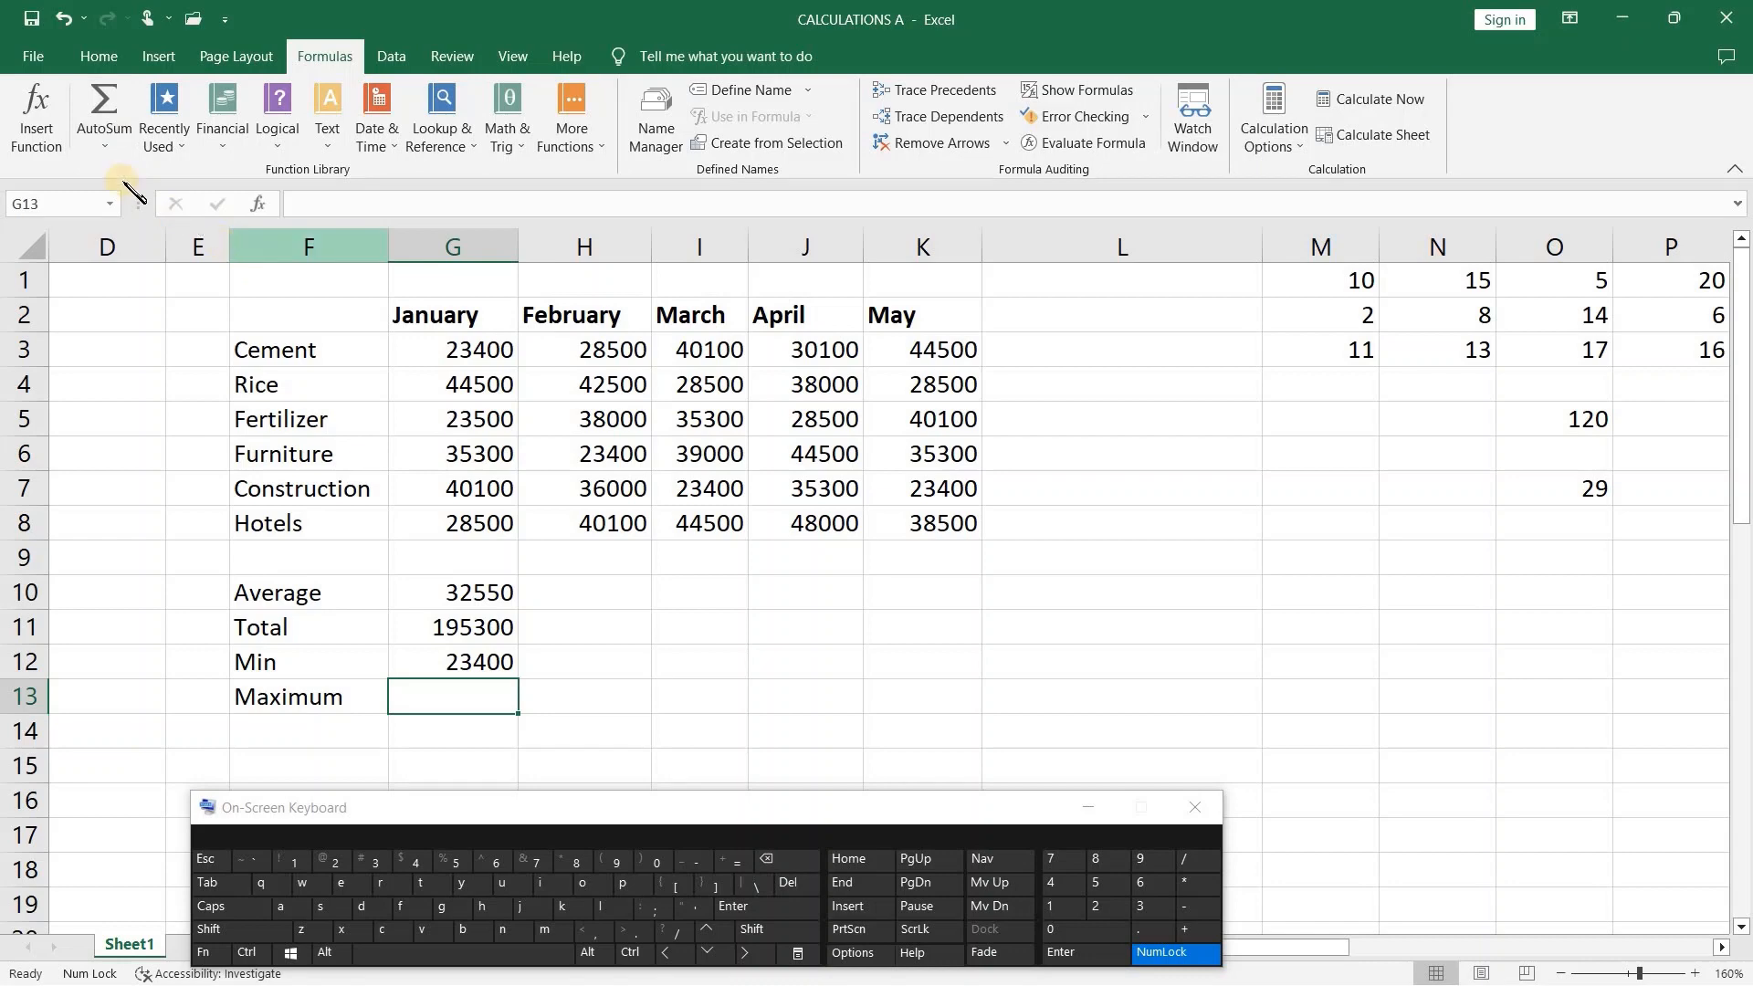
click(106, 146)
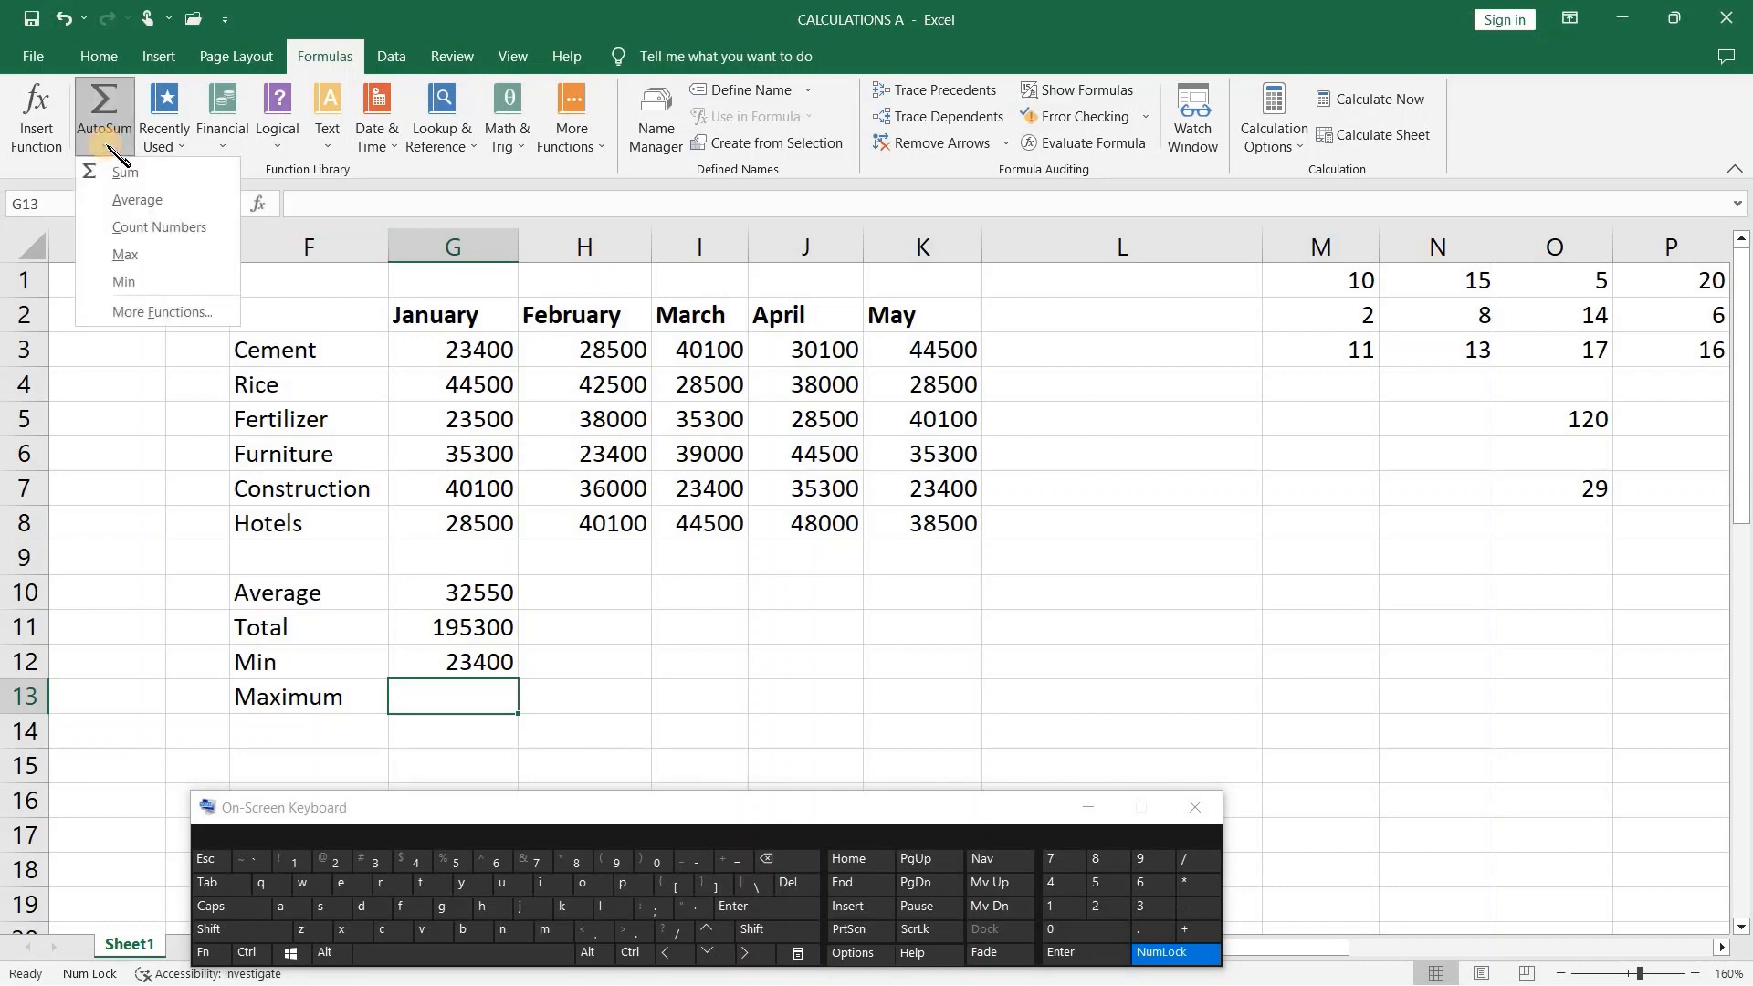
click(144, 260)
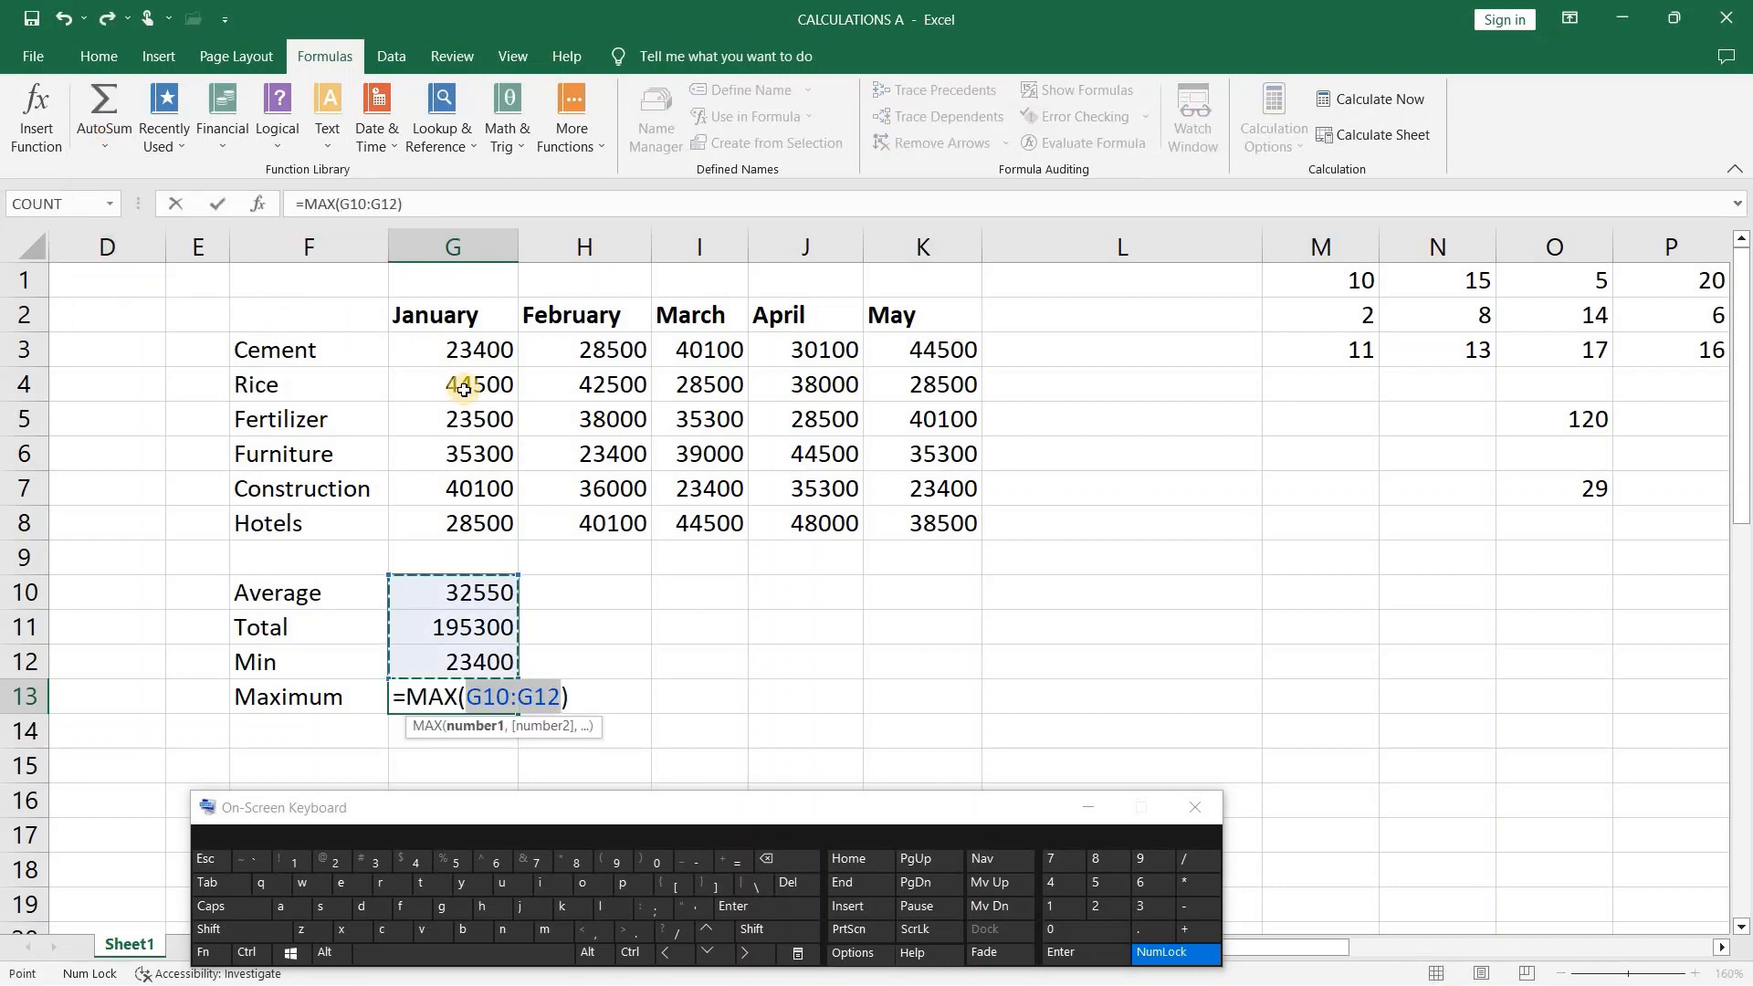
drag(443, 367, 489, 513)
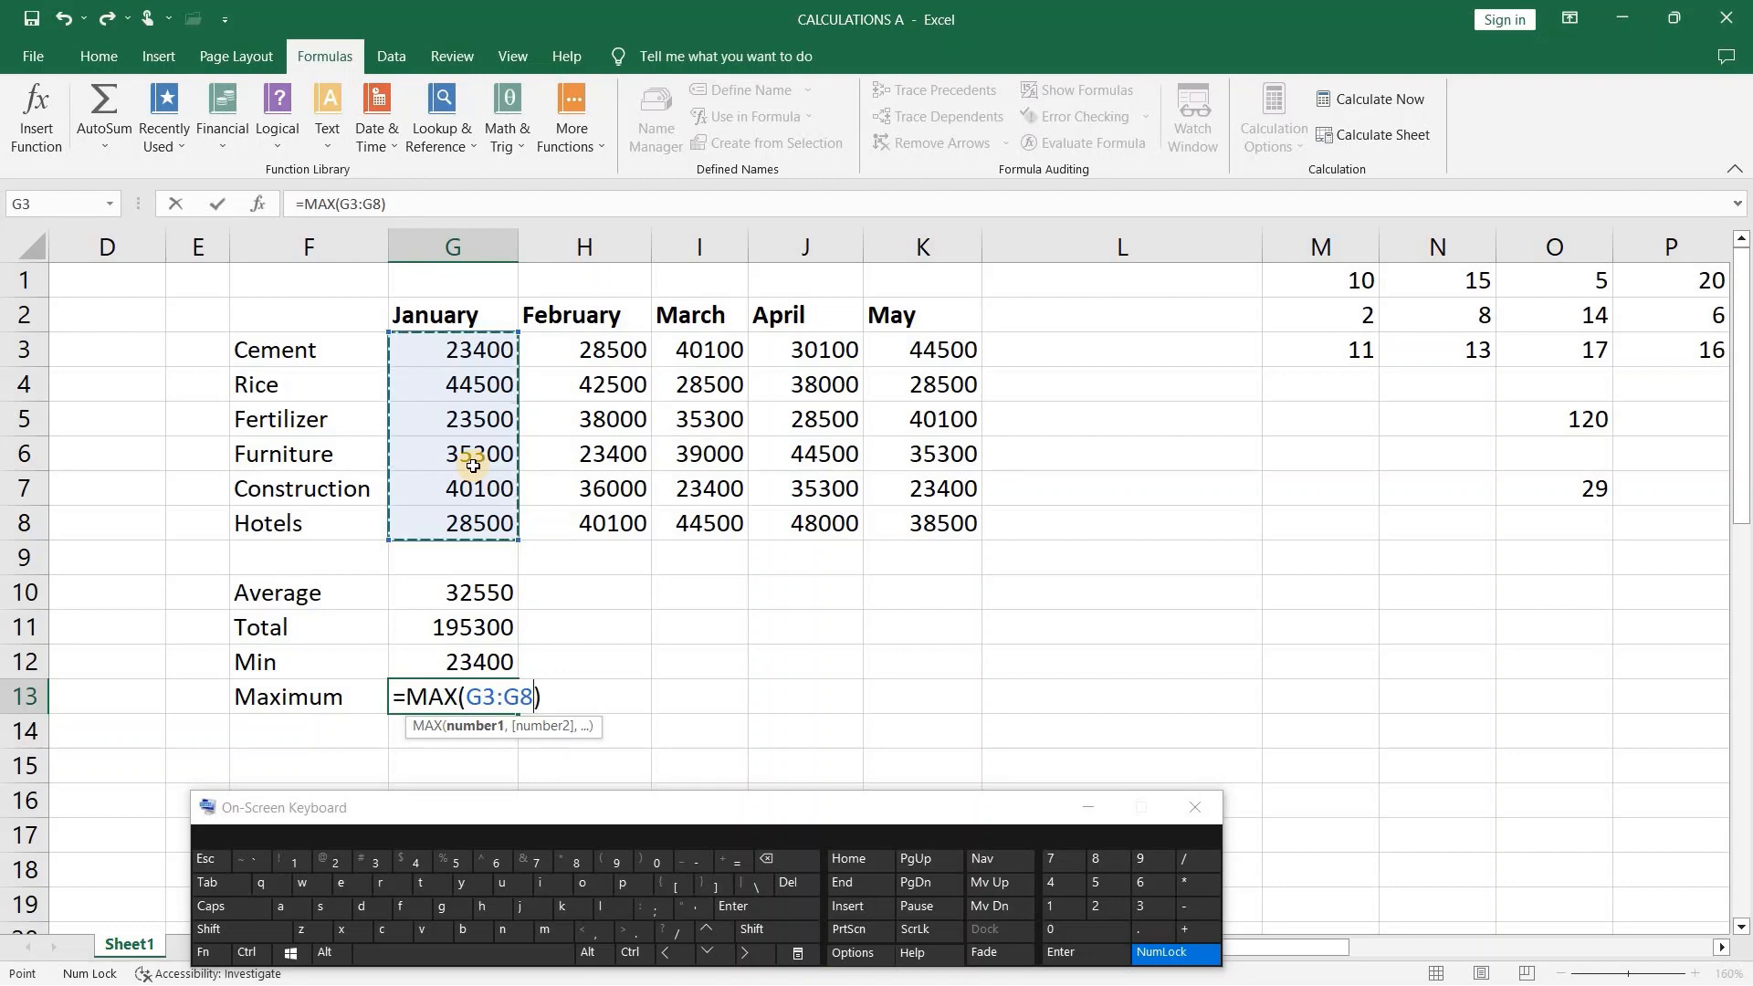
click(786, 913)
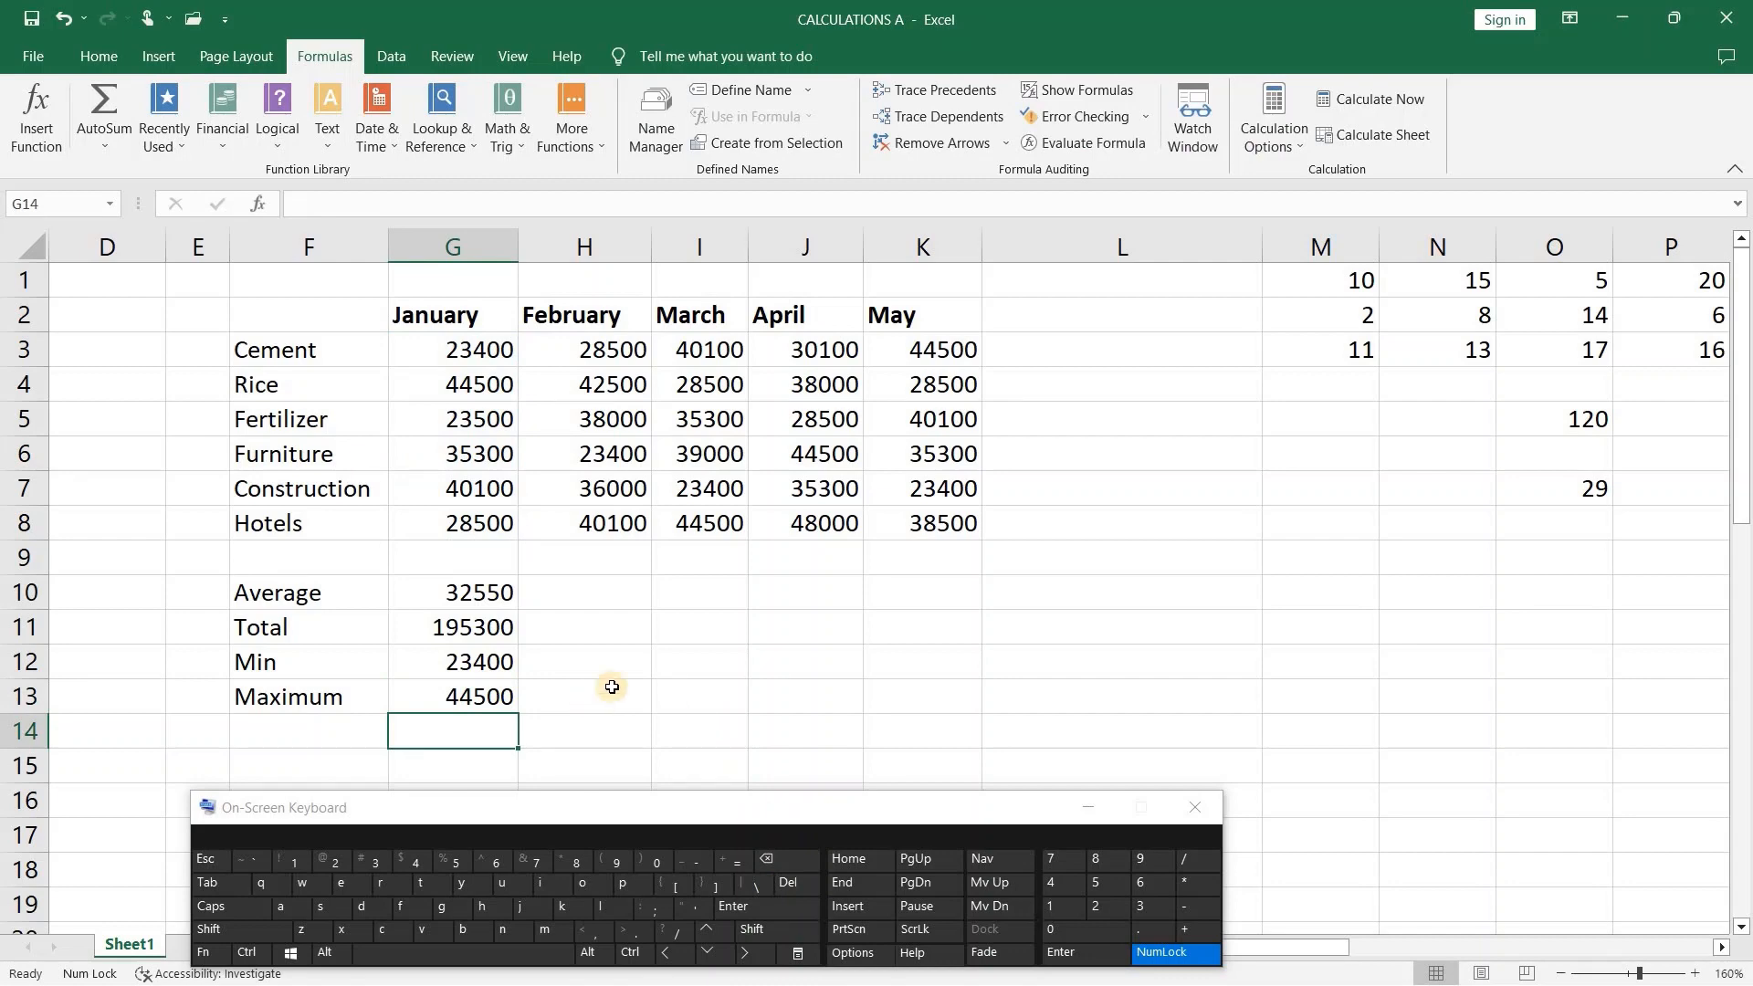
- Fill the January Average and Total formulas in G10 and G11 across to the May column
click(496, 597)
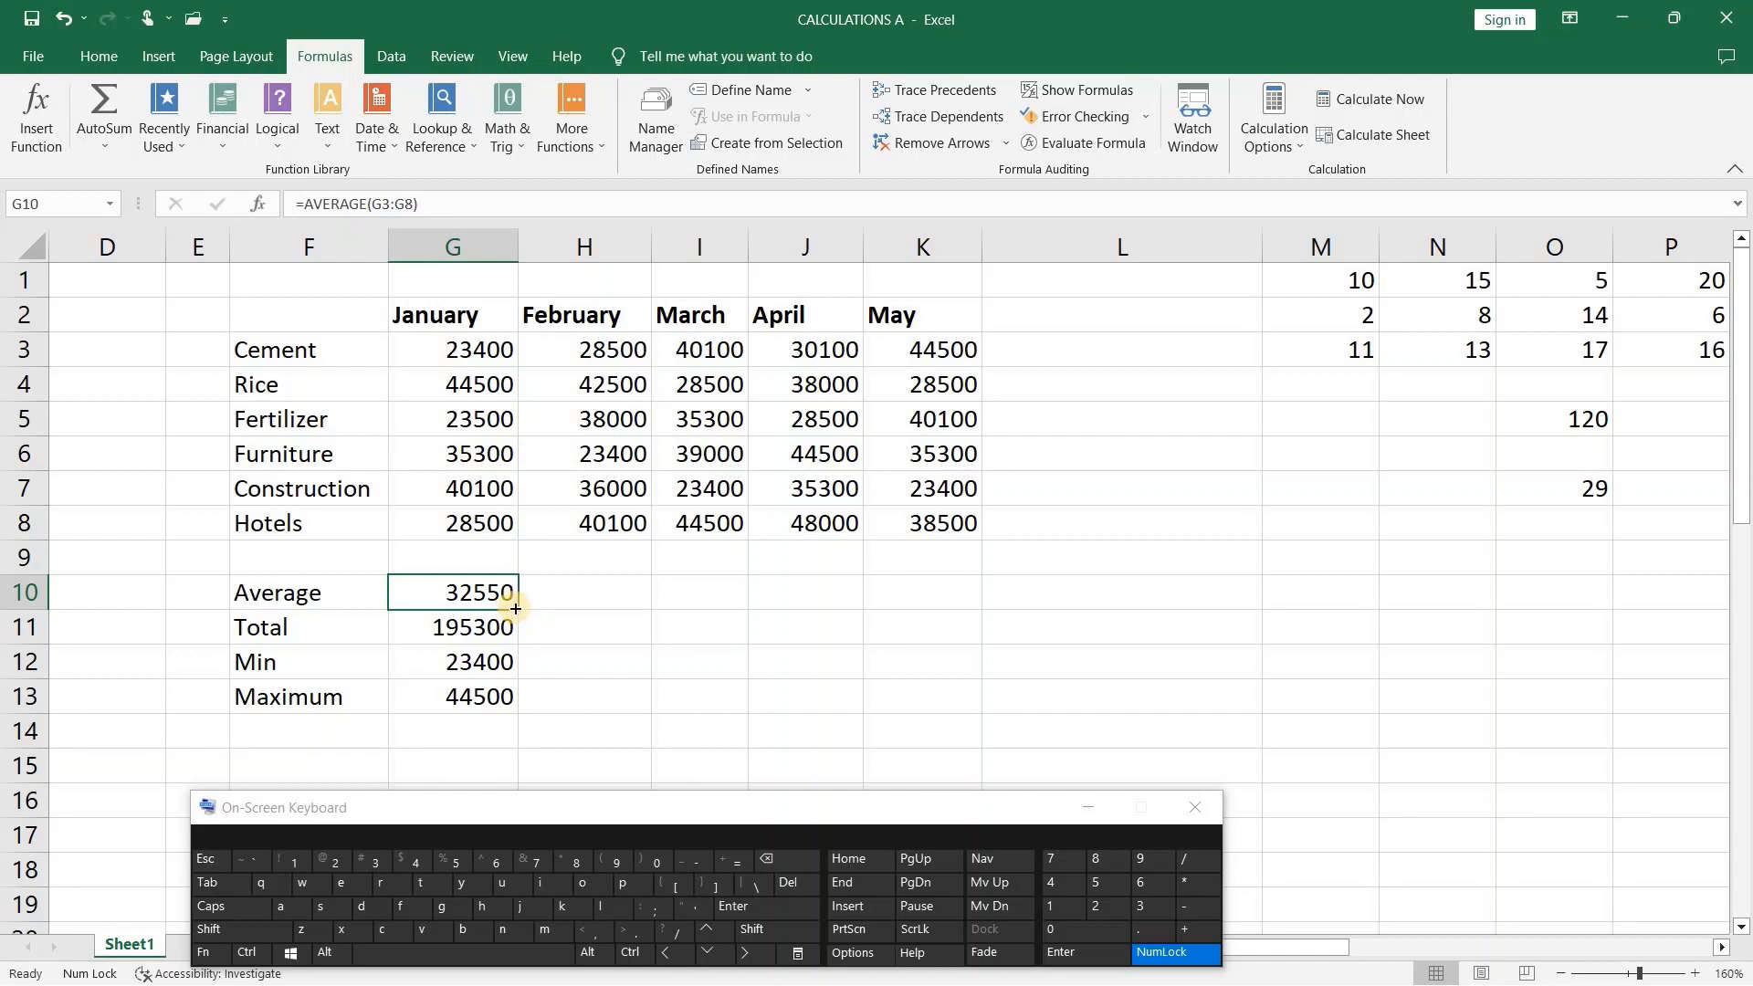
drag(516, 608, 516, 608)
drag(597, 610, 952, 623)
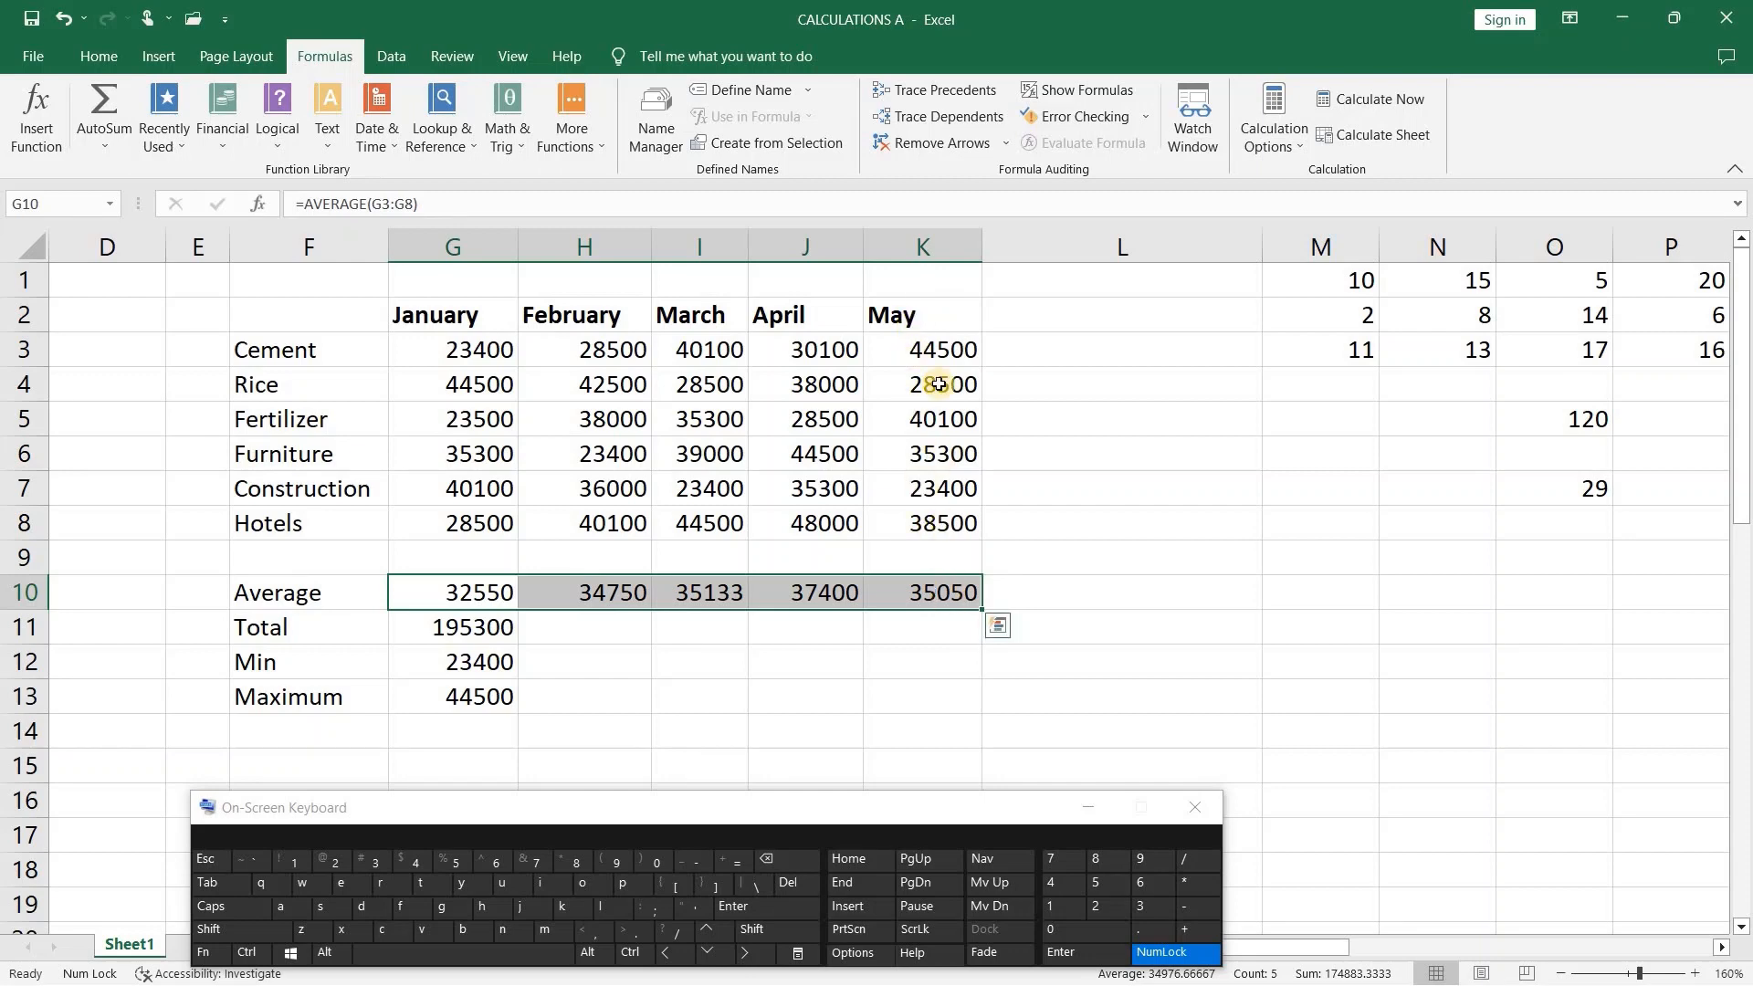
click(510, 630)
drag(522, 645, 979, 671)
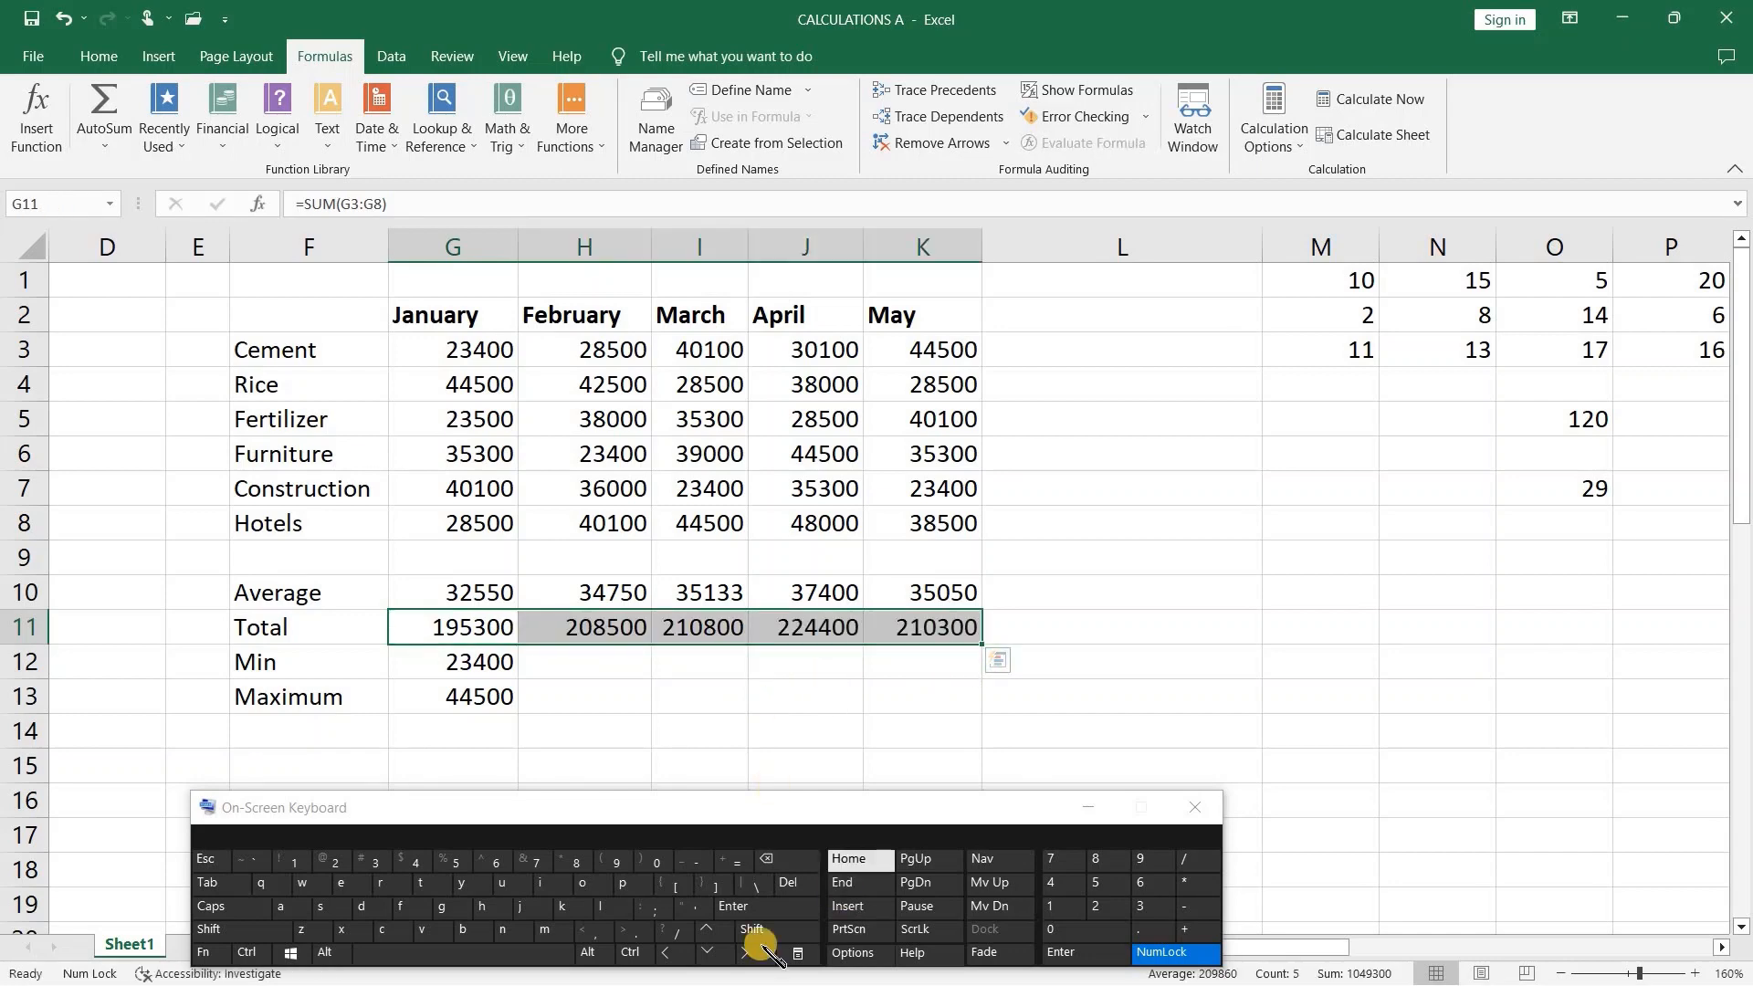
click(511, 651)
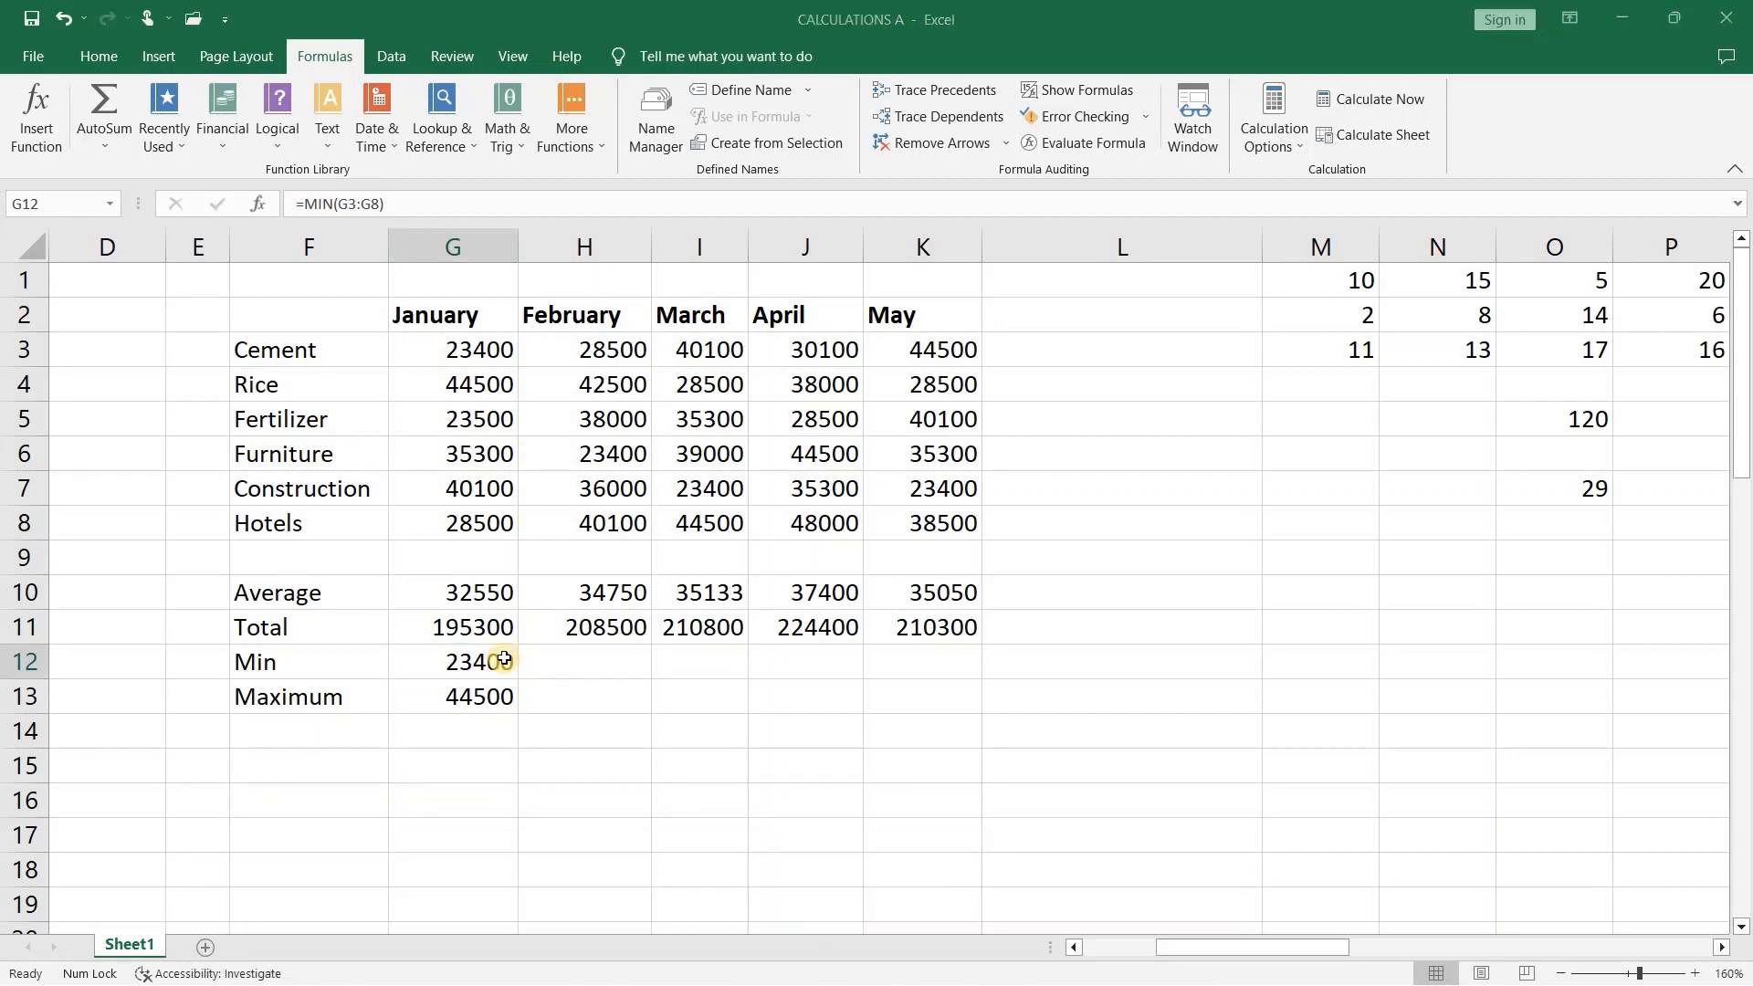
click(504, 659)
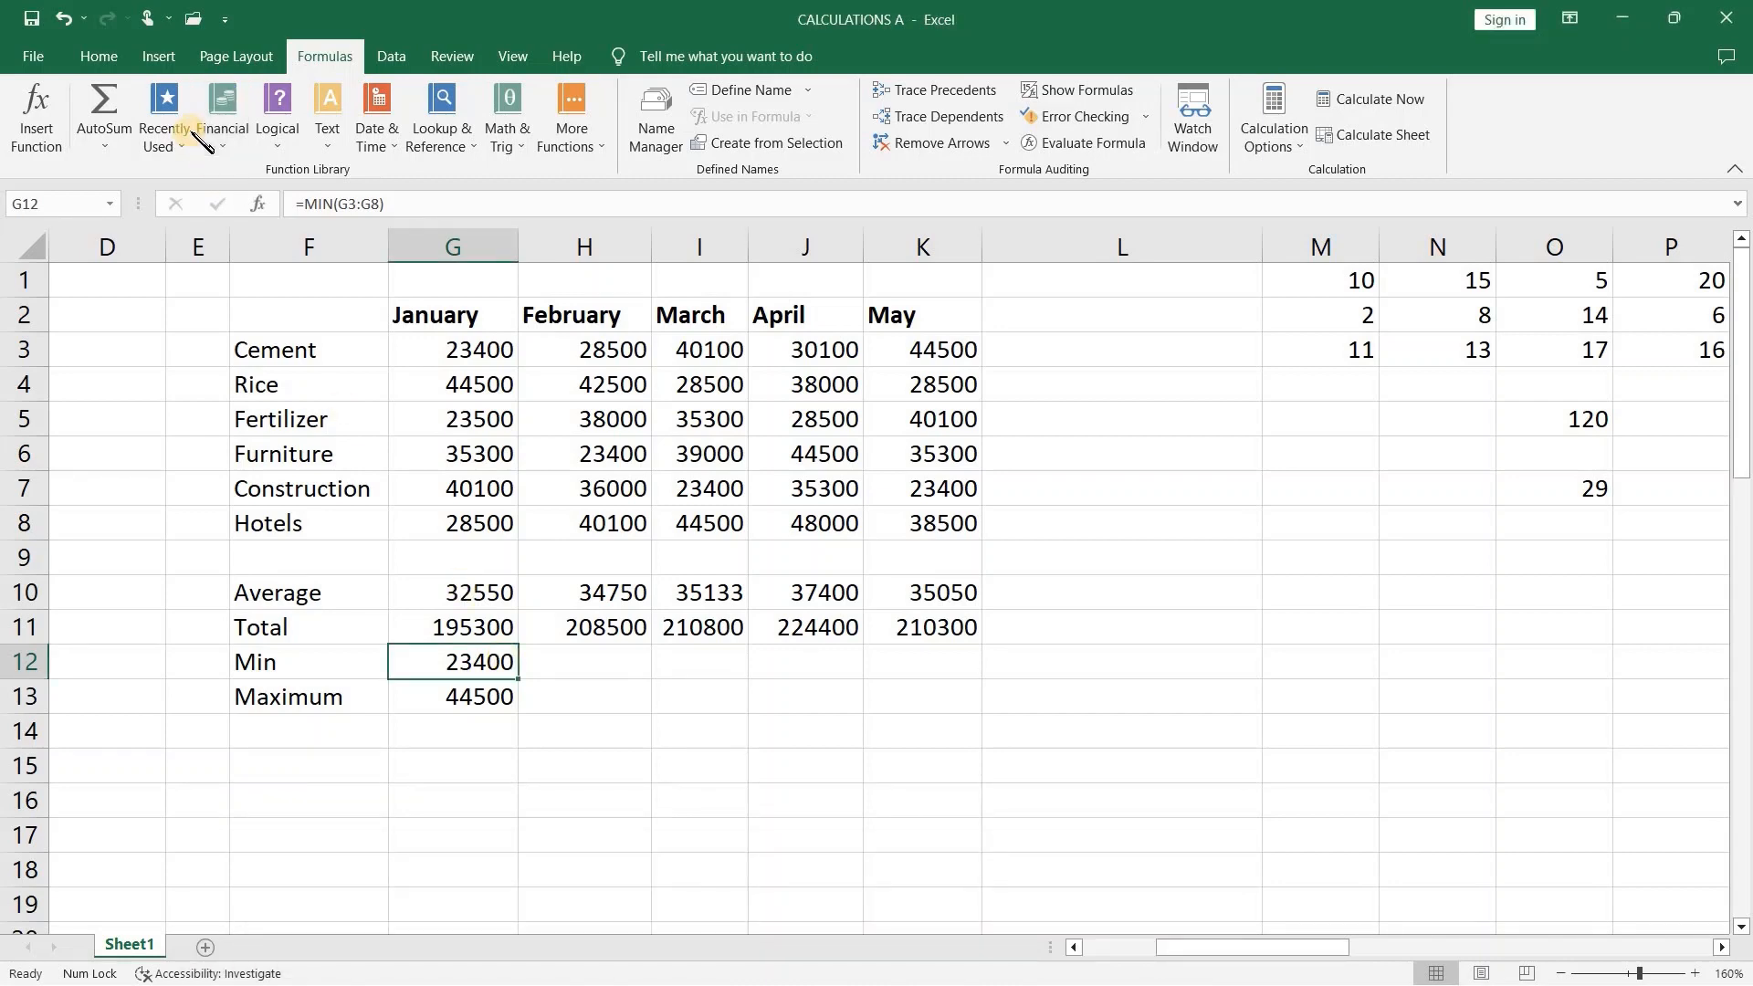
click(105, 146)
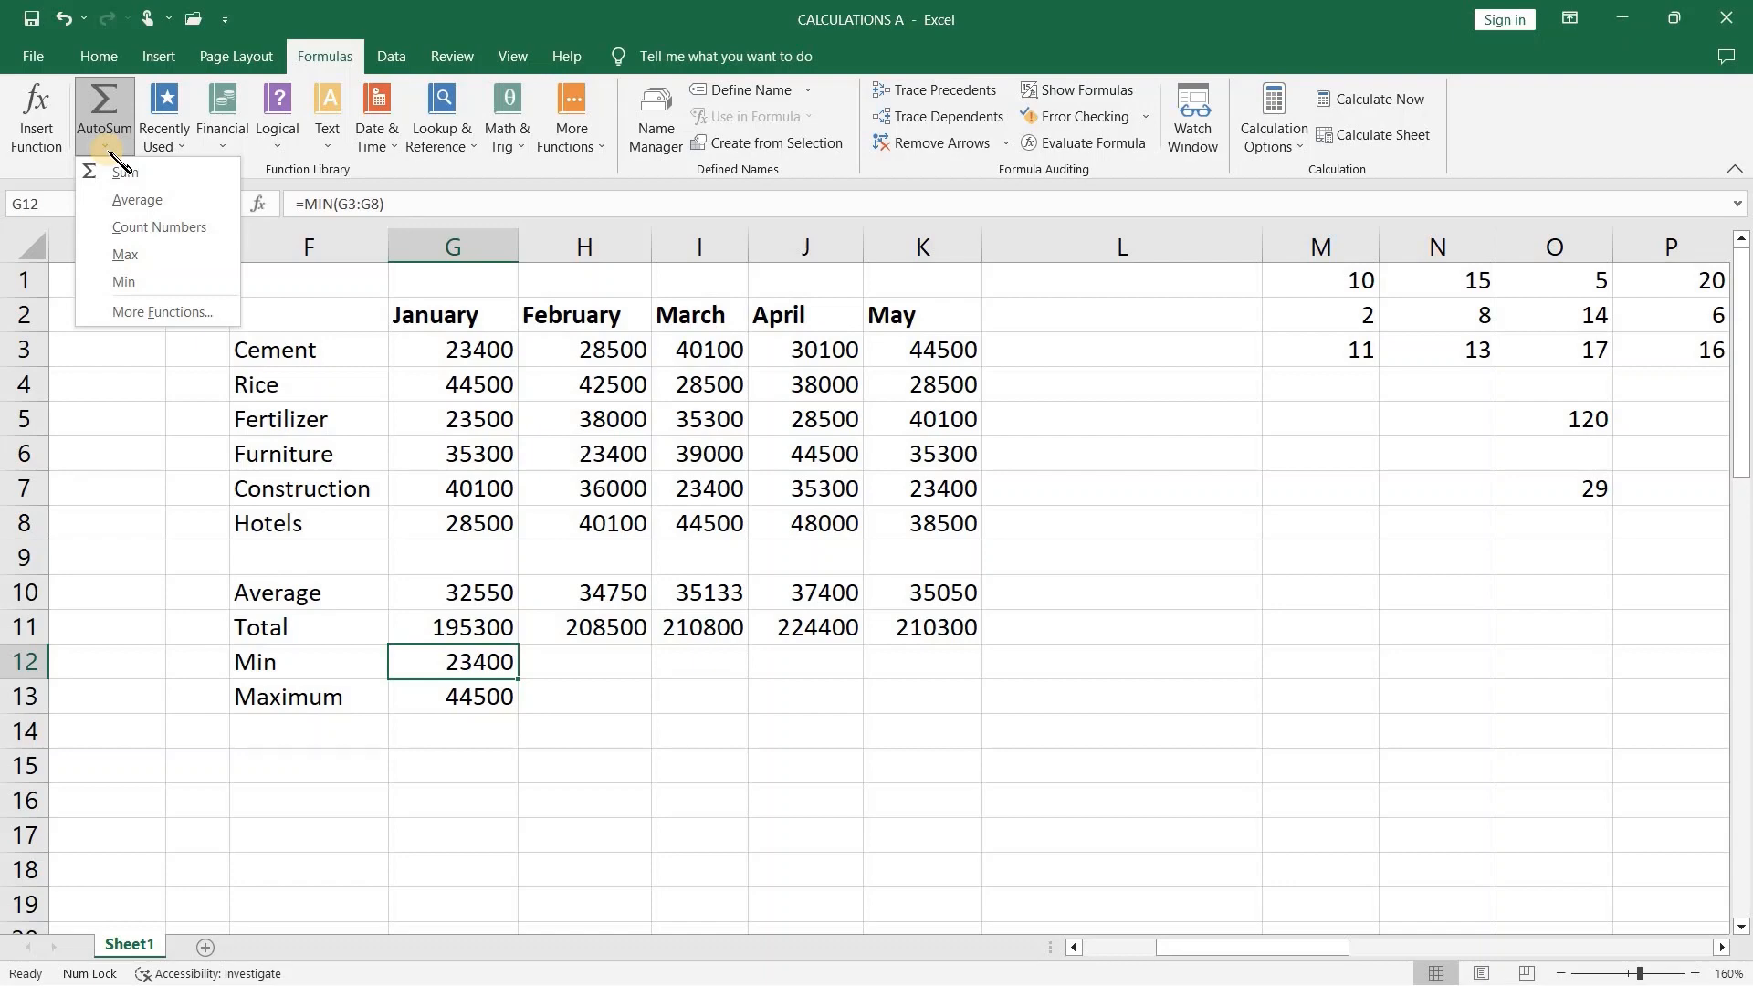
scroll(557, 407, down, 1)
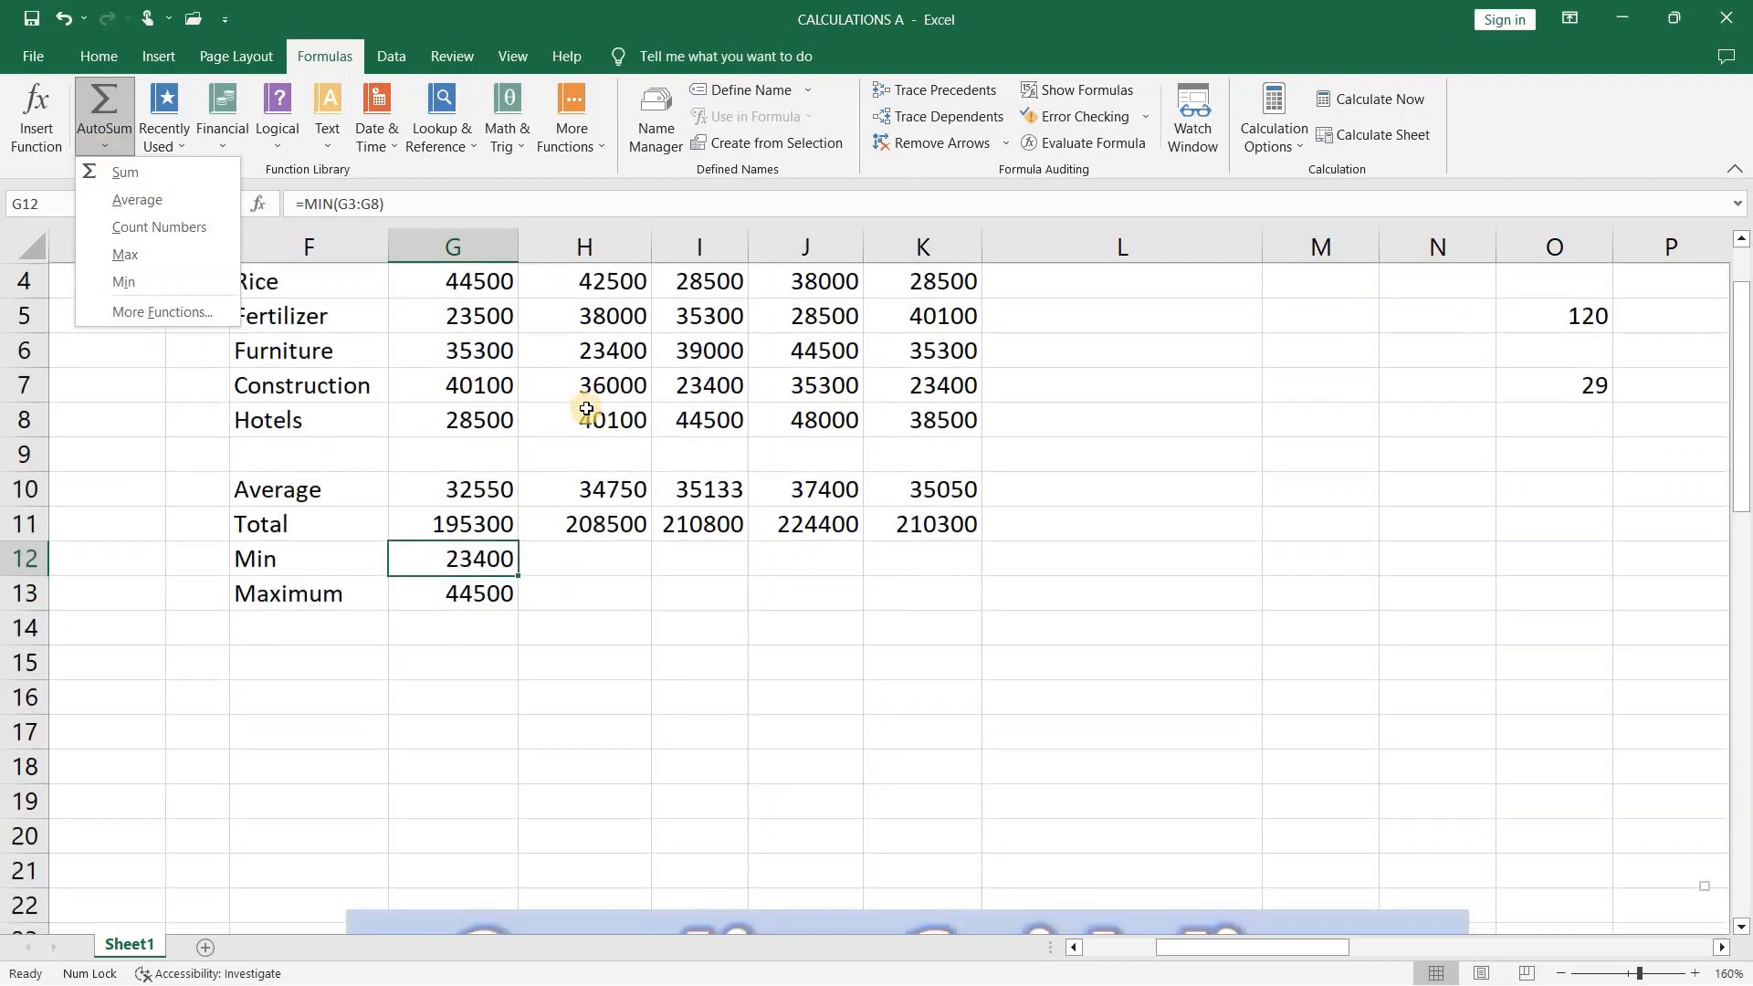
scroll(561, 408, up, 1)
click(562, 413)
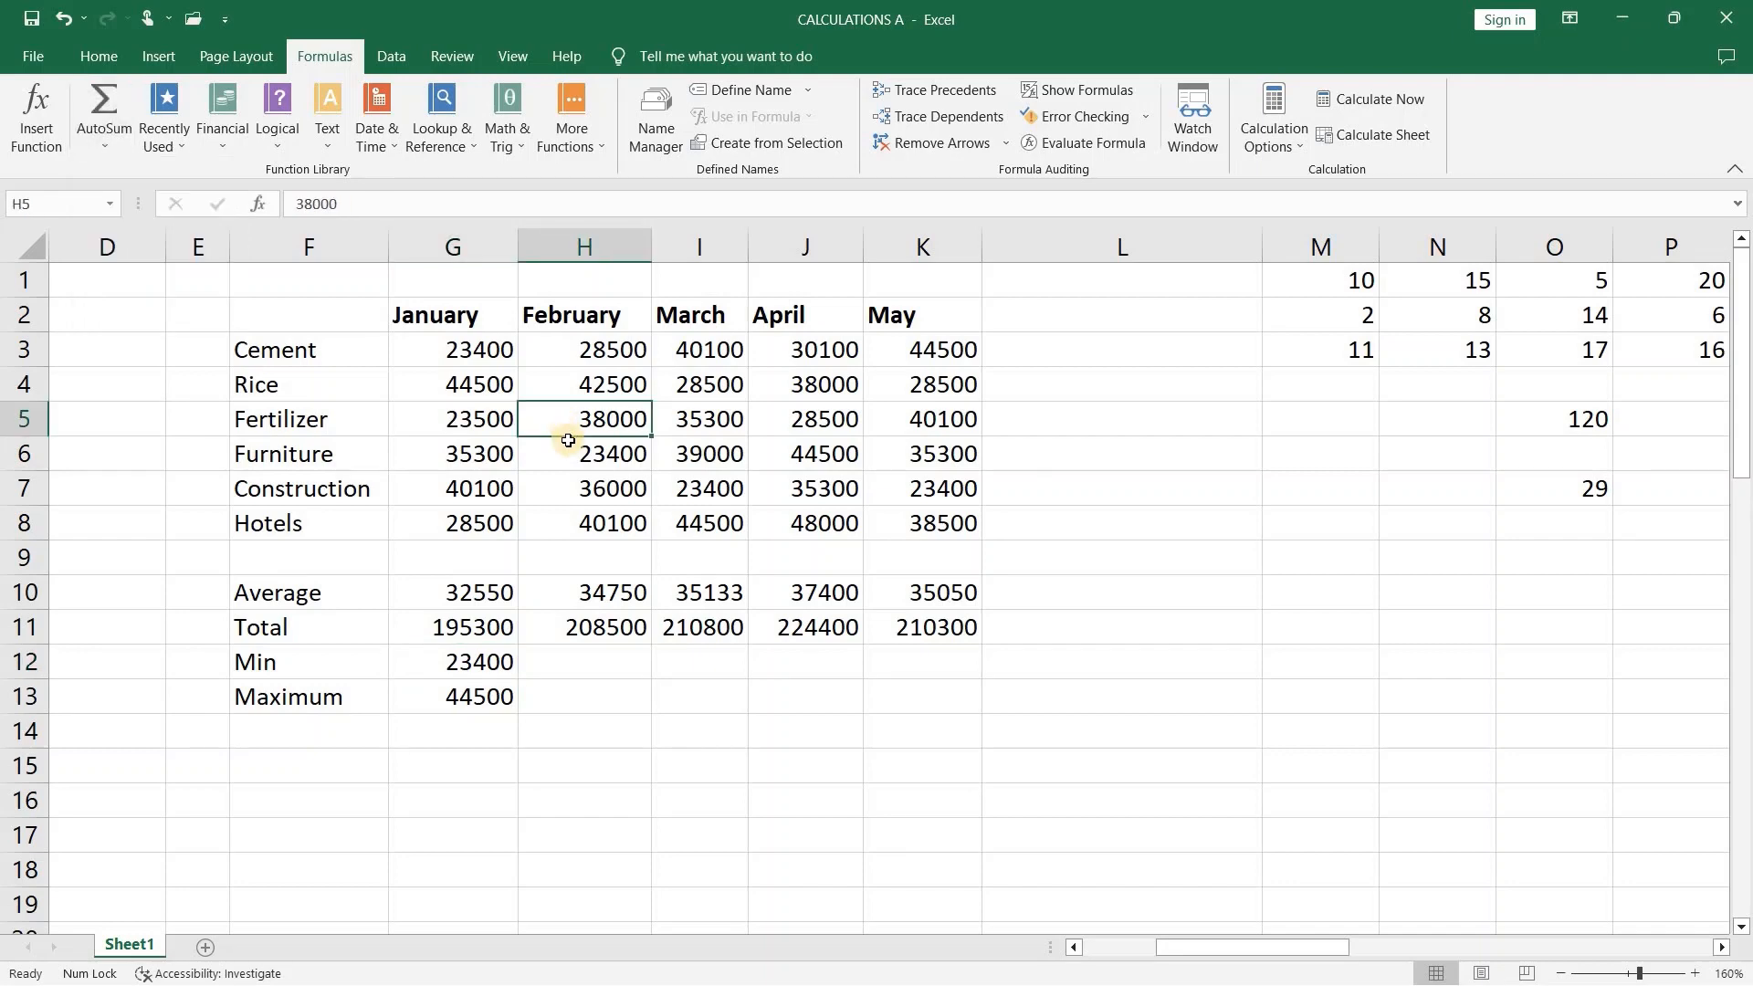
- Examine the Function Guidelines notes and the example function below the monthly figures table
scroll(566, 429, down, 1)
scroll(568, 441, down, 5)
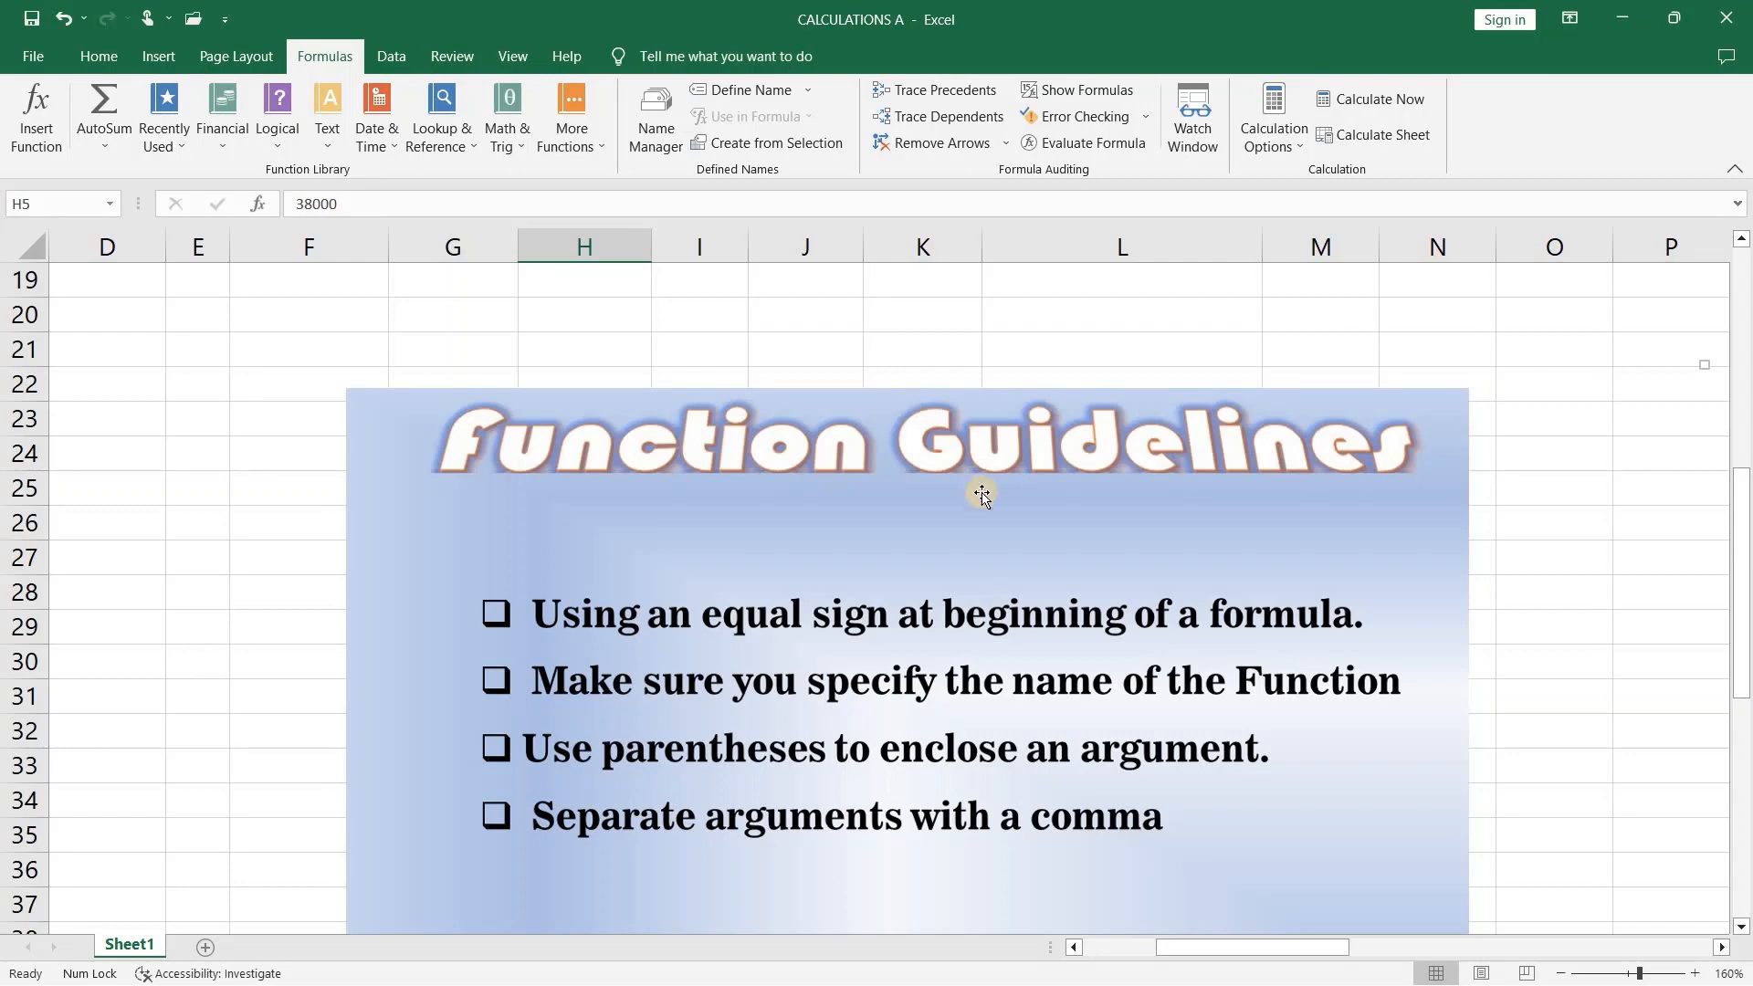
scroll(981, 493, down, 1)
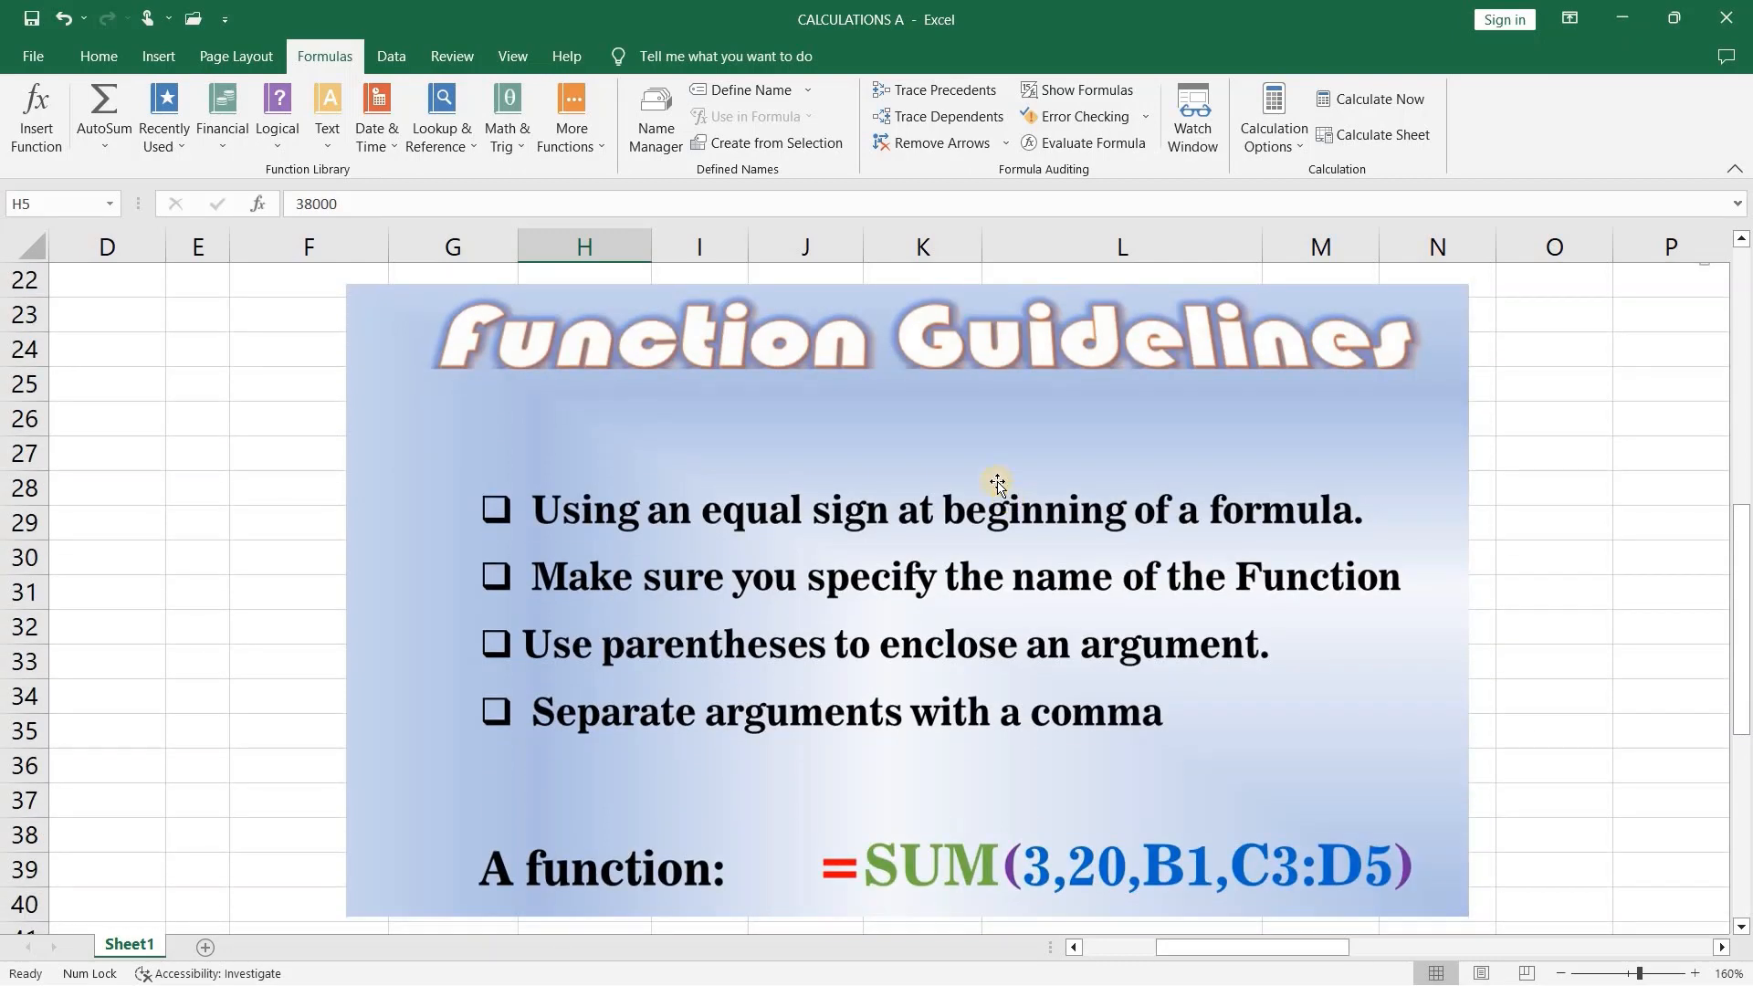
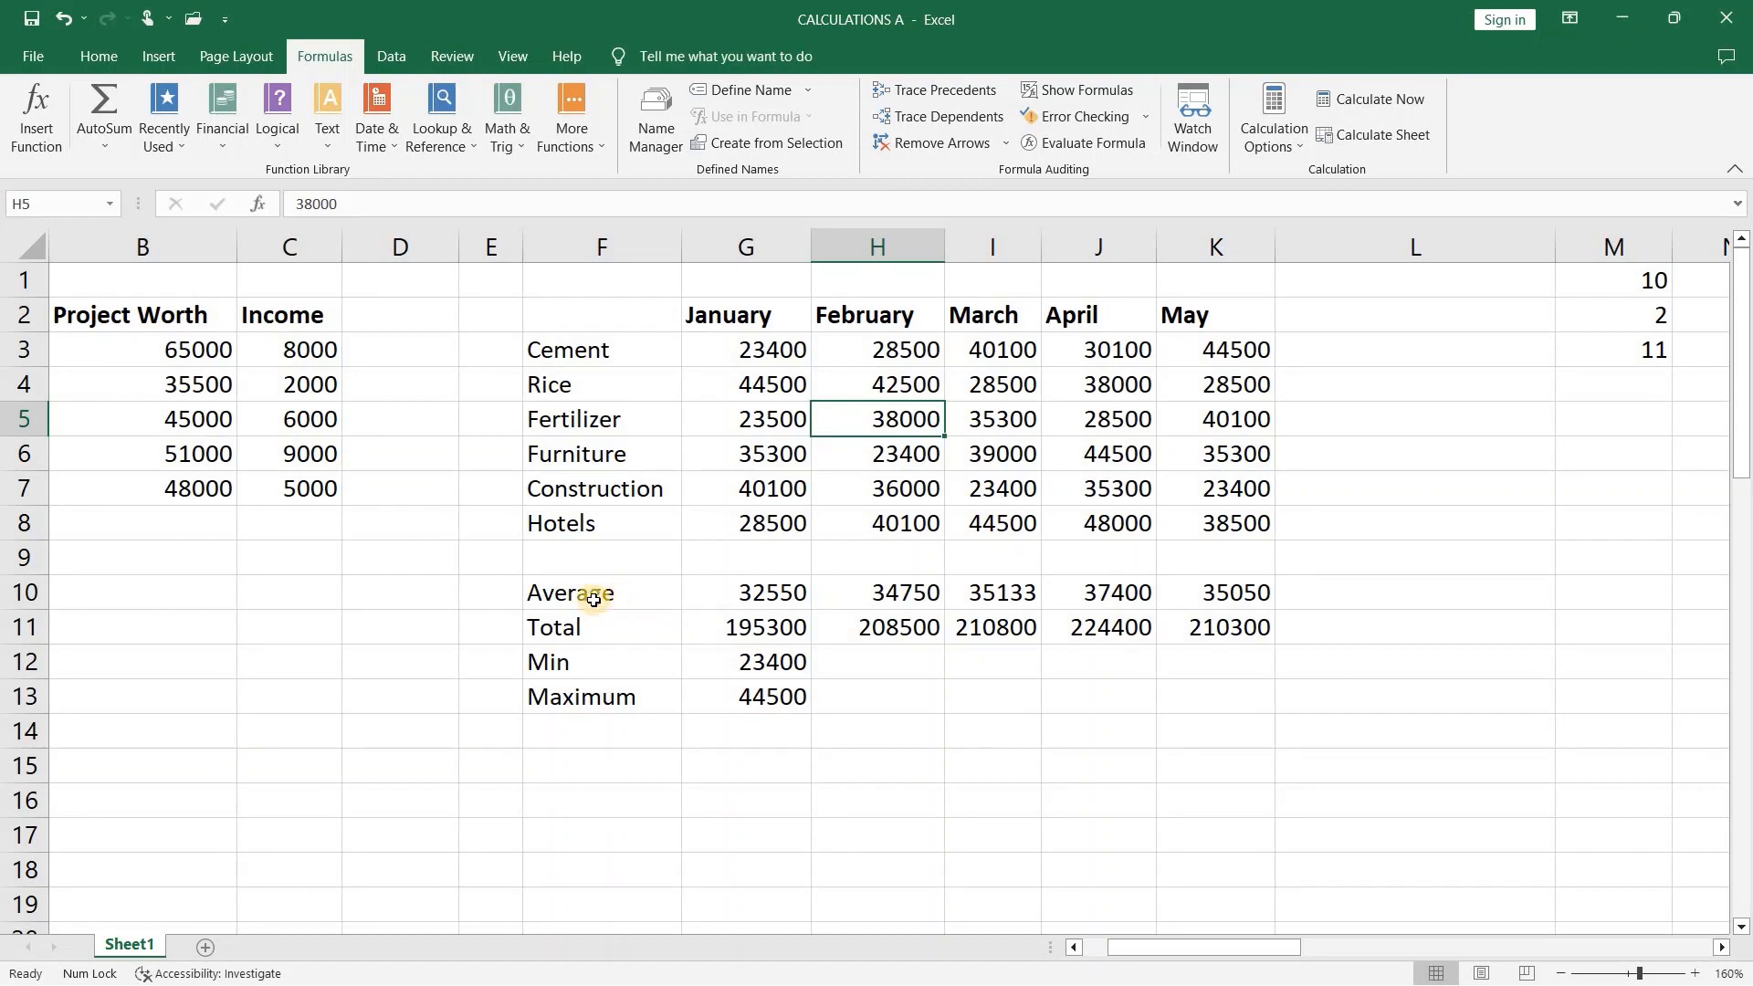
- Delete the Function Guidelines picture below the monthly figures table
click(105, 137)
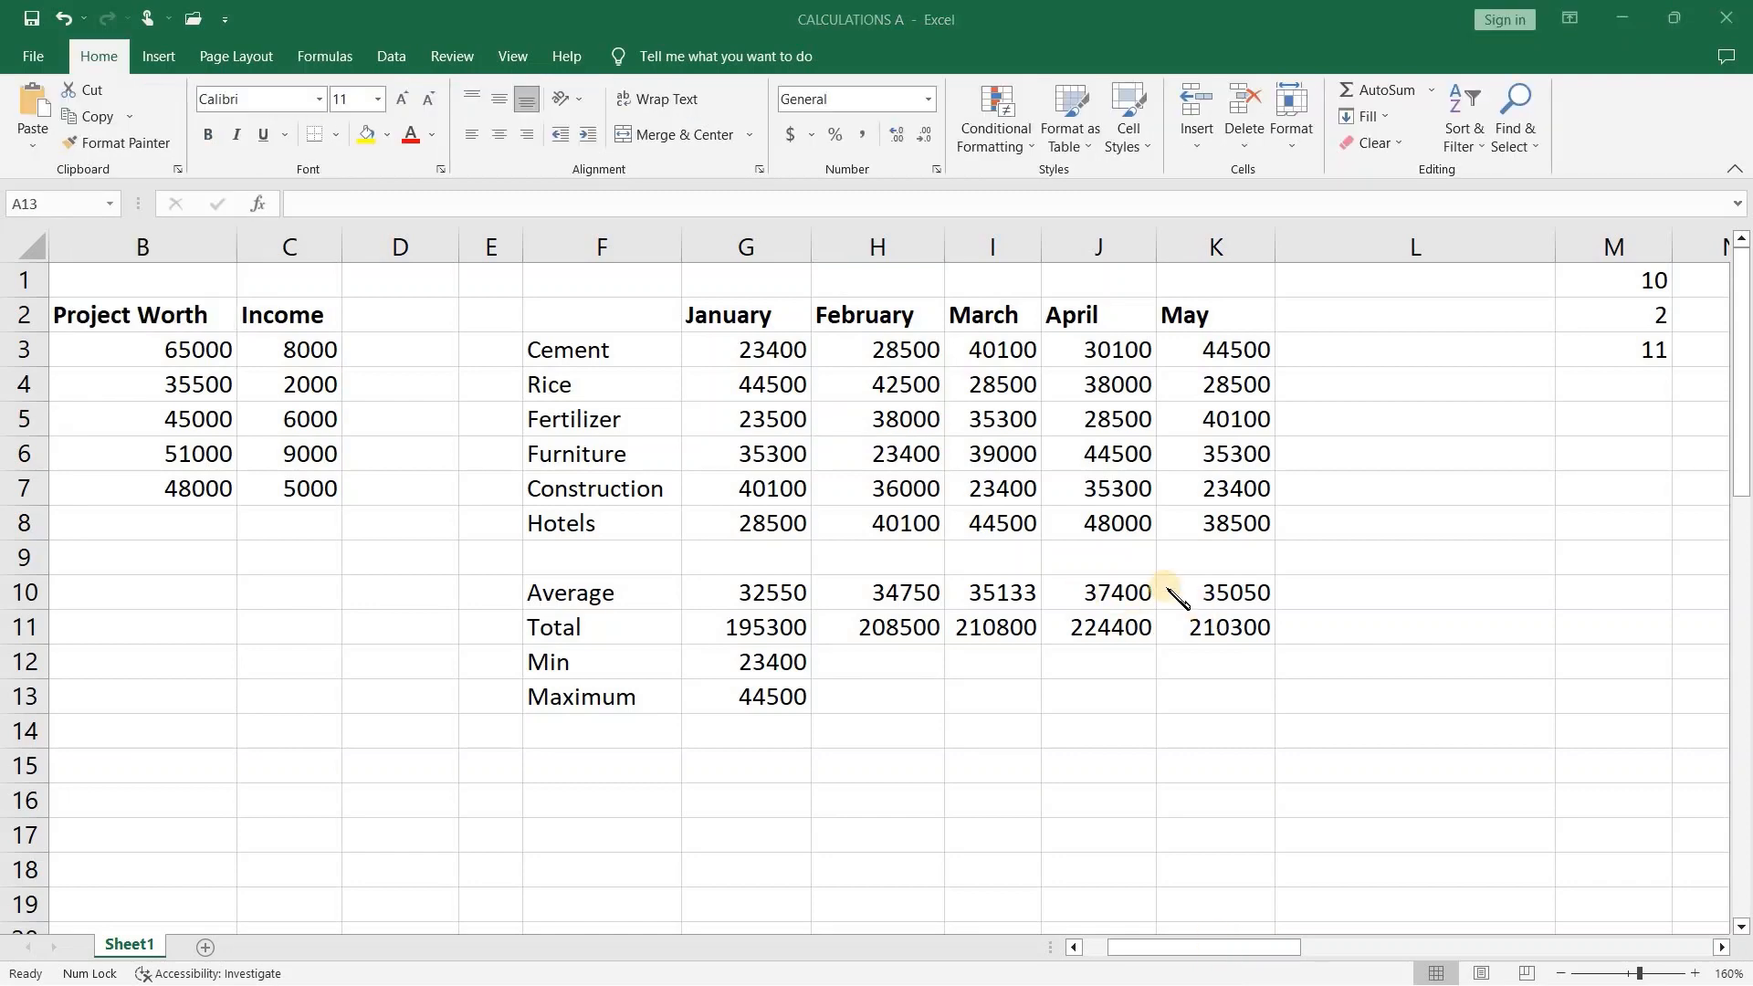
scroll(1177, 652, down, 7)
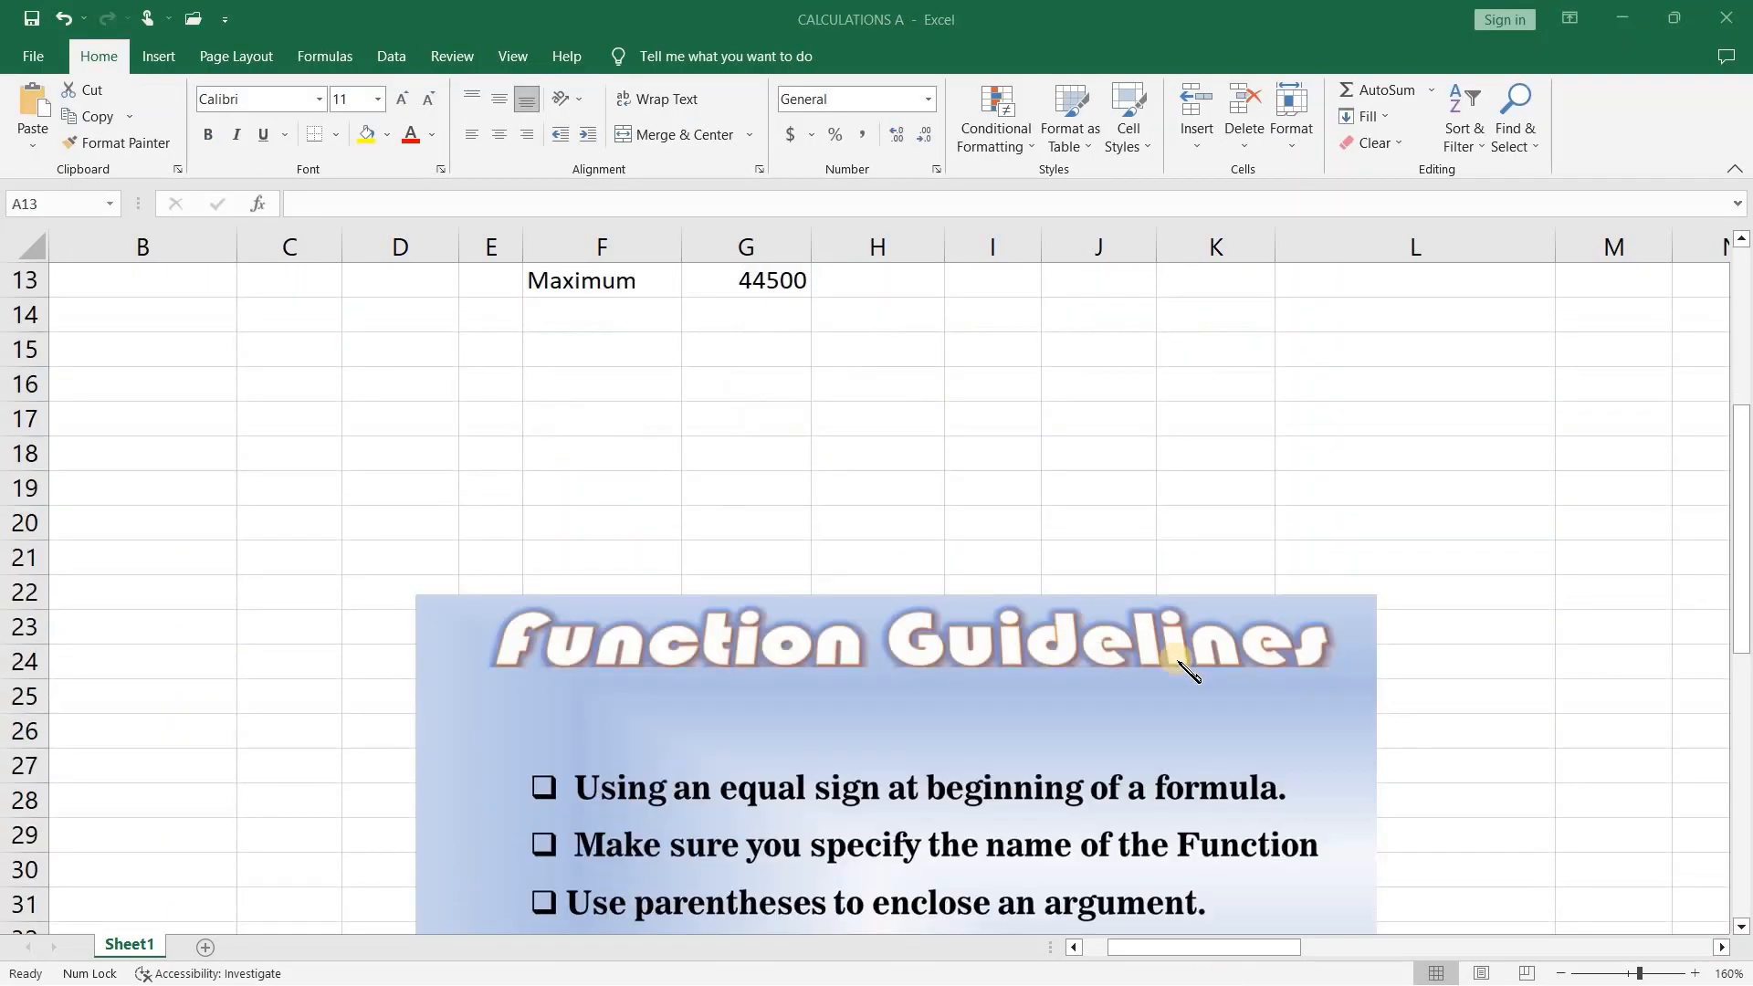
scroll(1205, 614, up, 2)
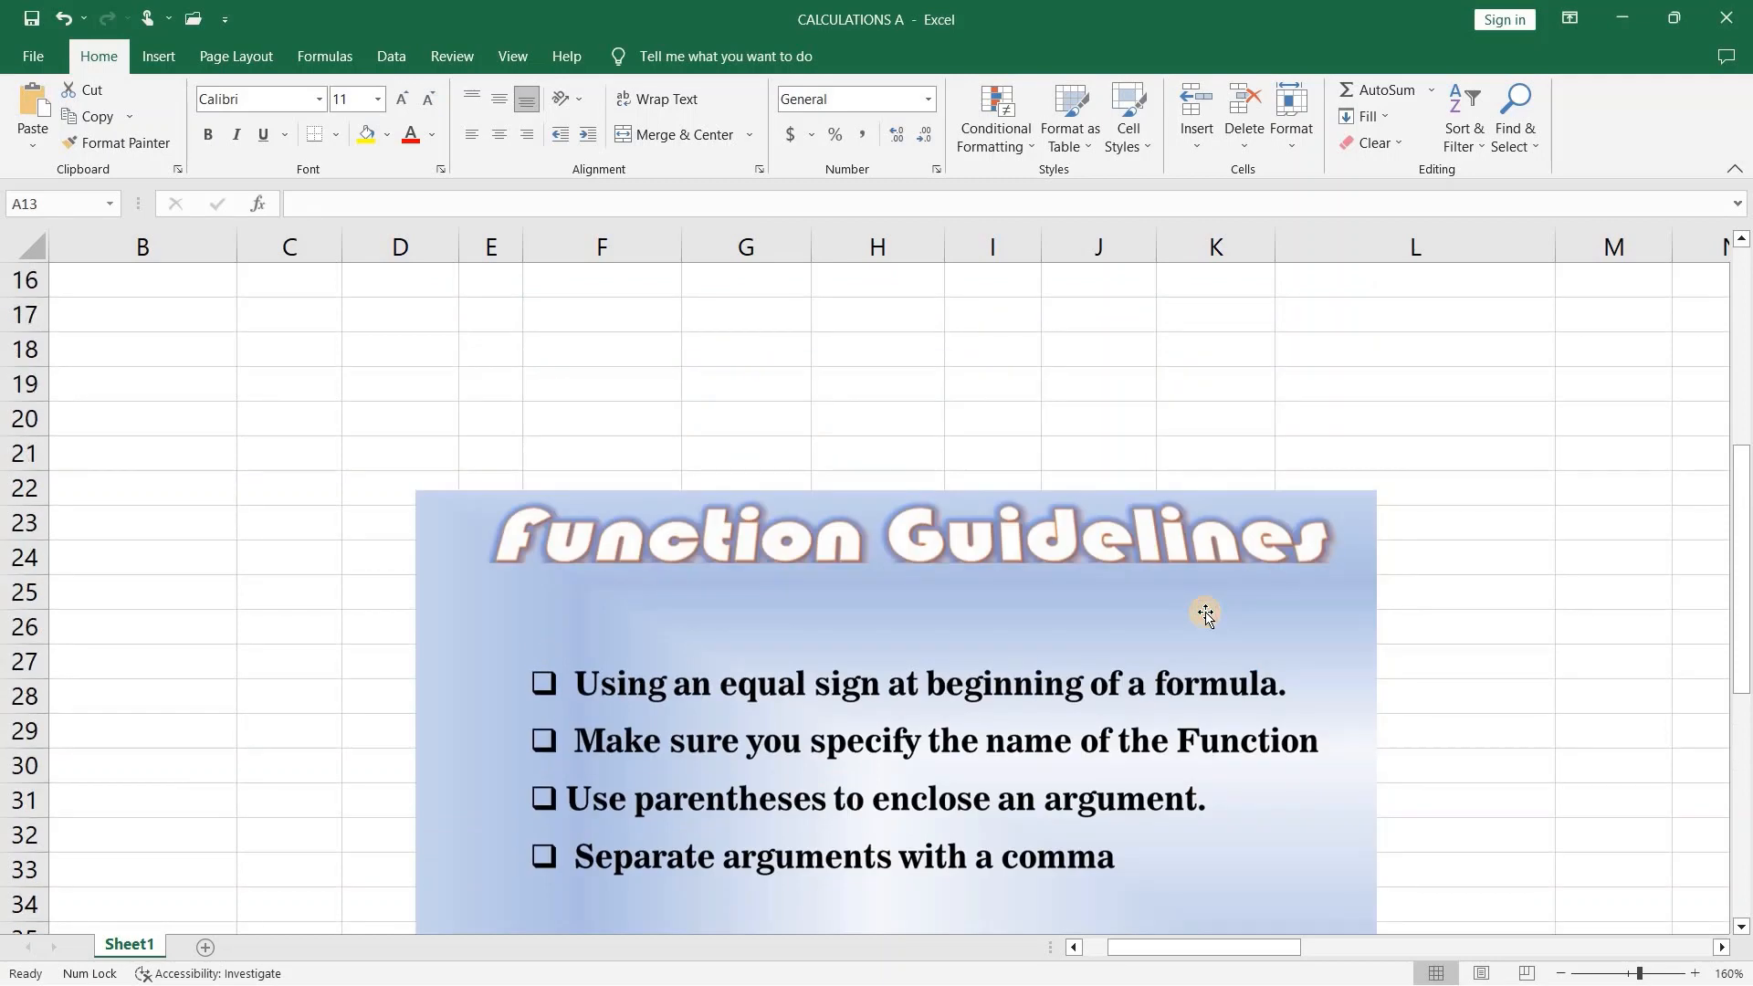
click(1206, 614)
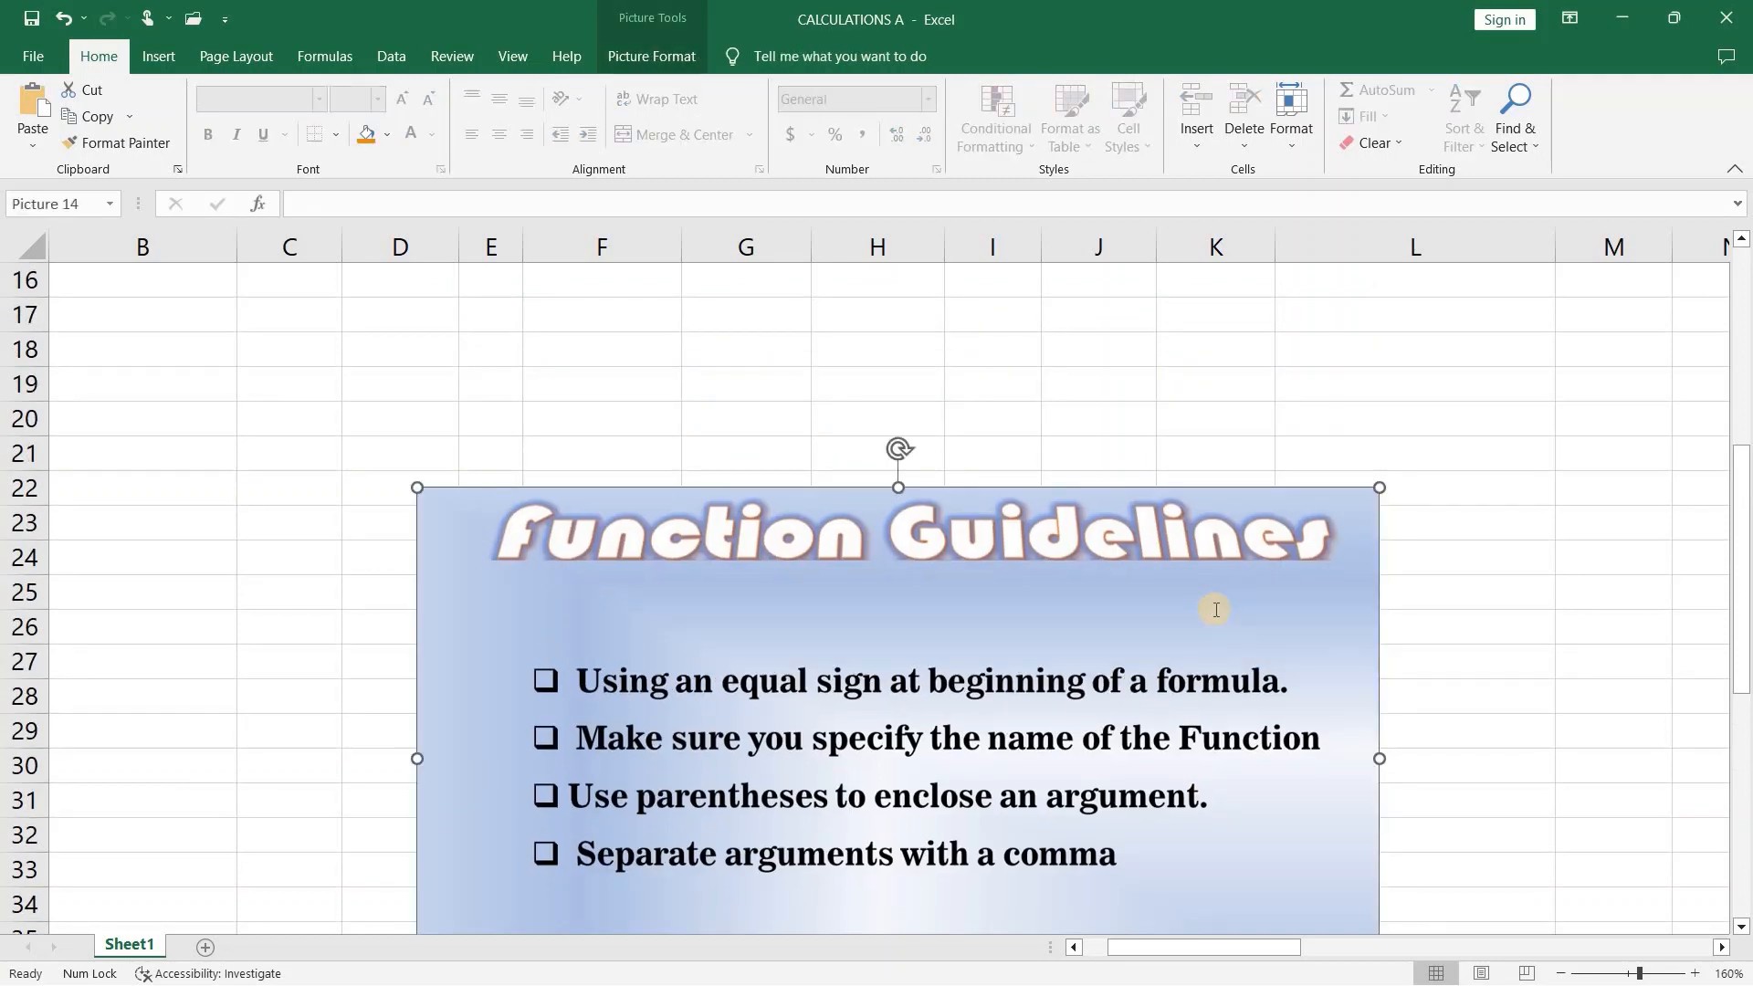
key(Delete)
- Move the text box of SUMIF examples up next to the Income column, starting around row 7
scroll(1397, 666, up, 2)
click(1240, 795)
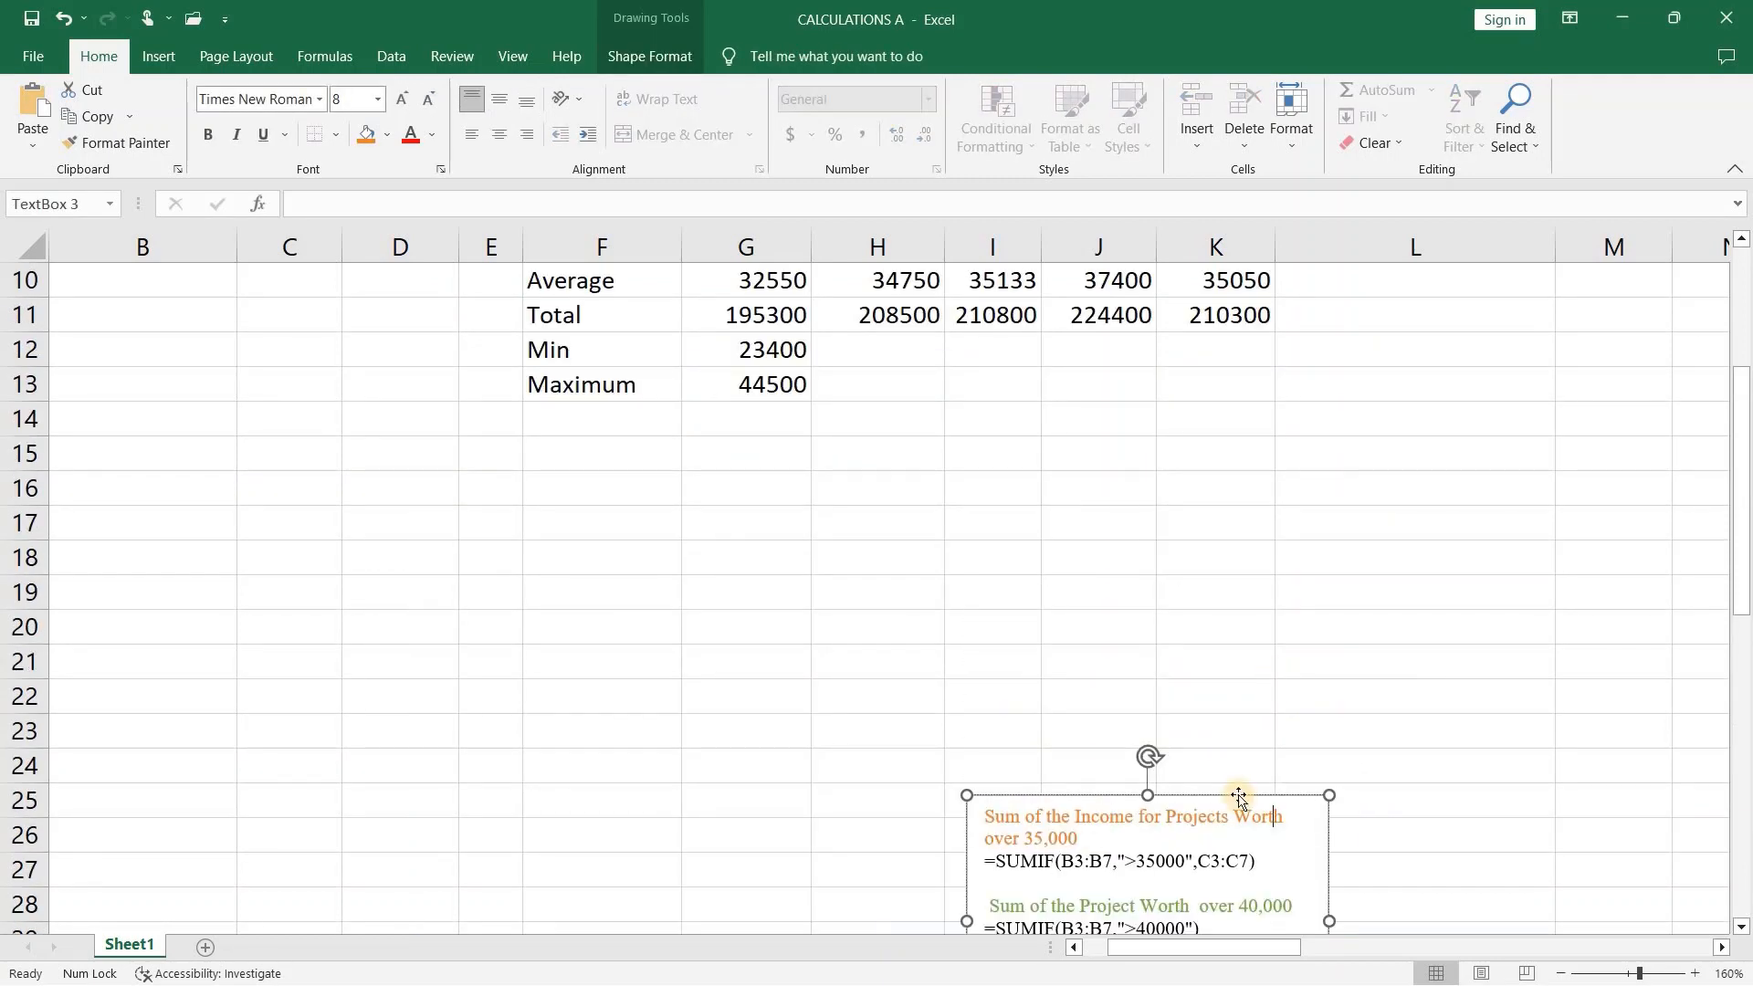
drag(1242, 792, 442, 478)
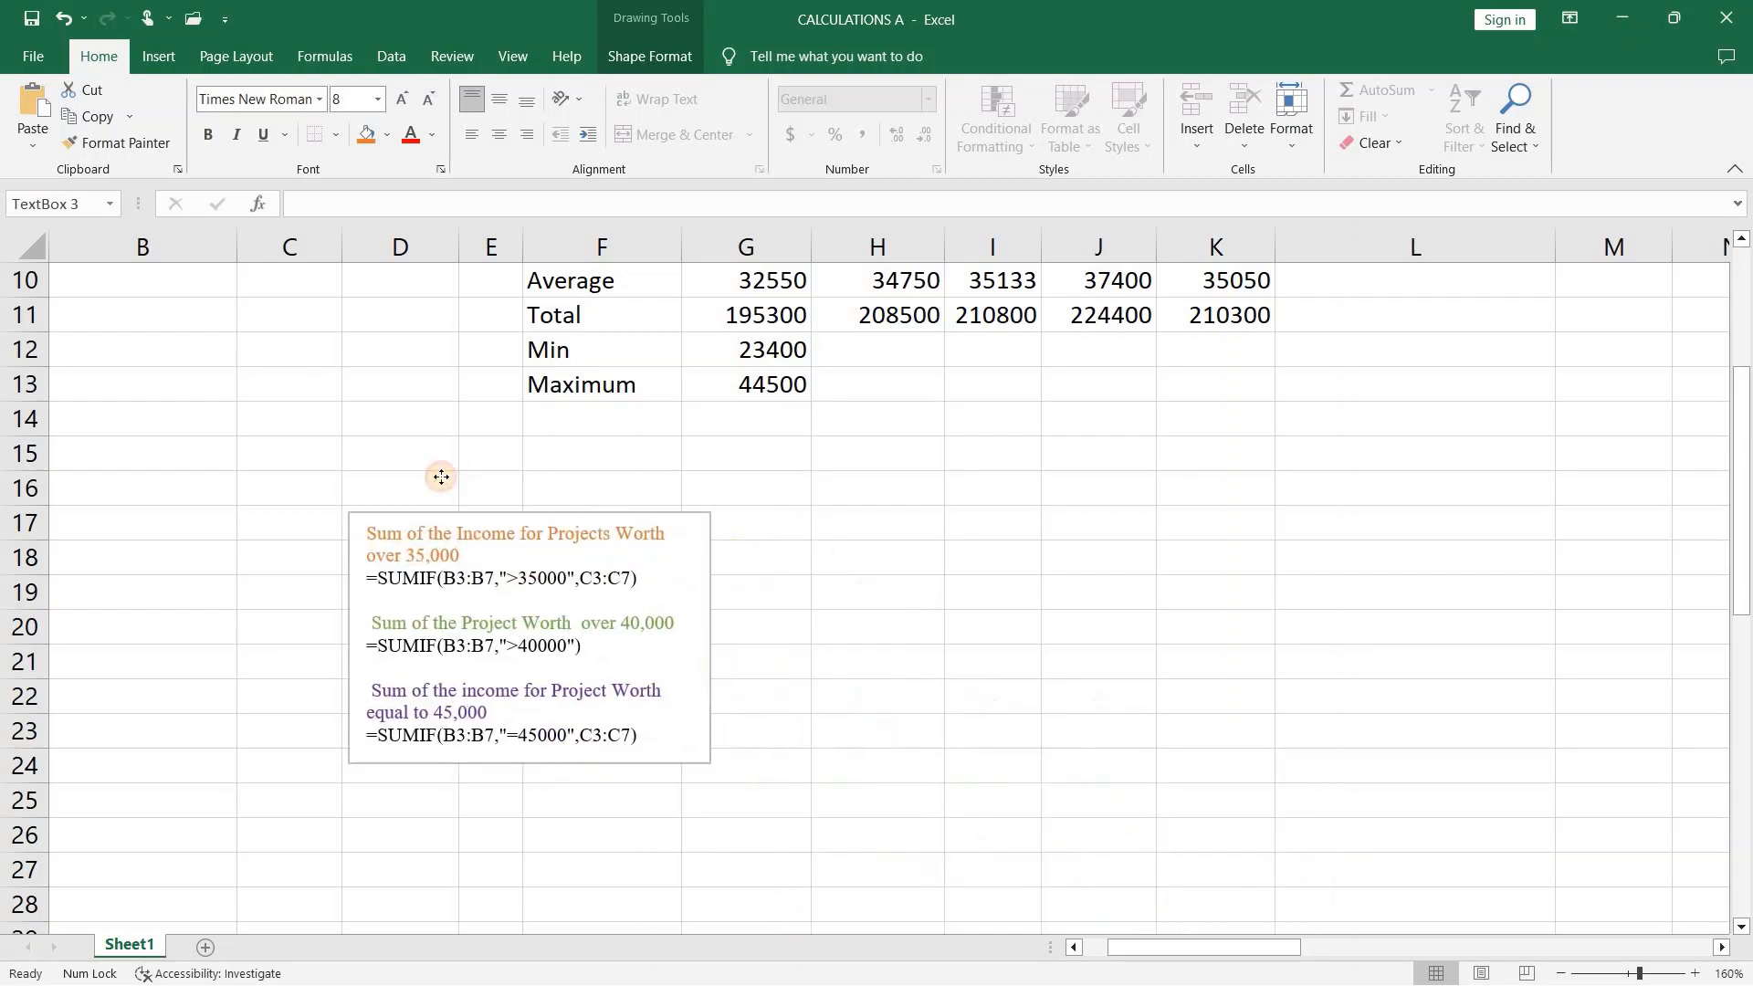
scroll(1053, 566, up, 3)
scroll(661, 697, down, 1)
scroll(639, 708, up, 1)
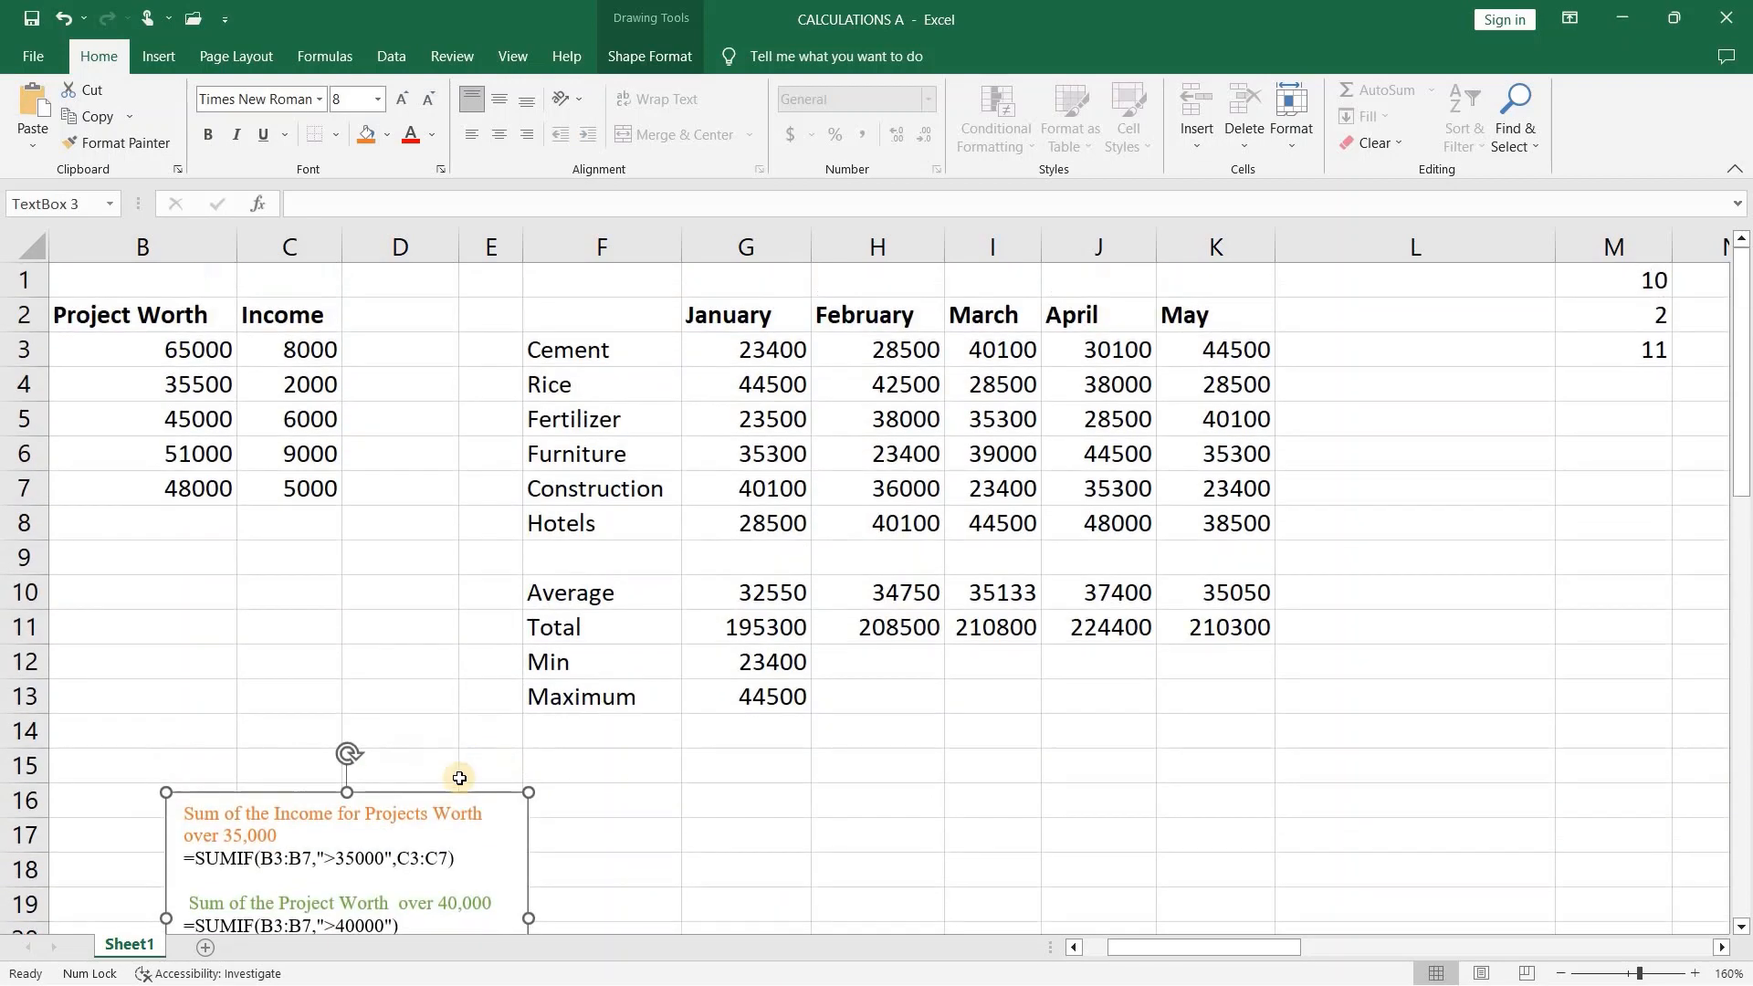
drag(454, 793, 724, 481)
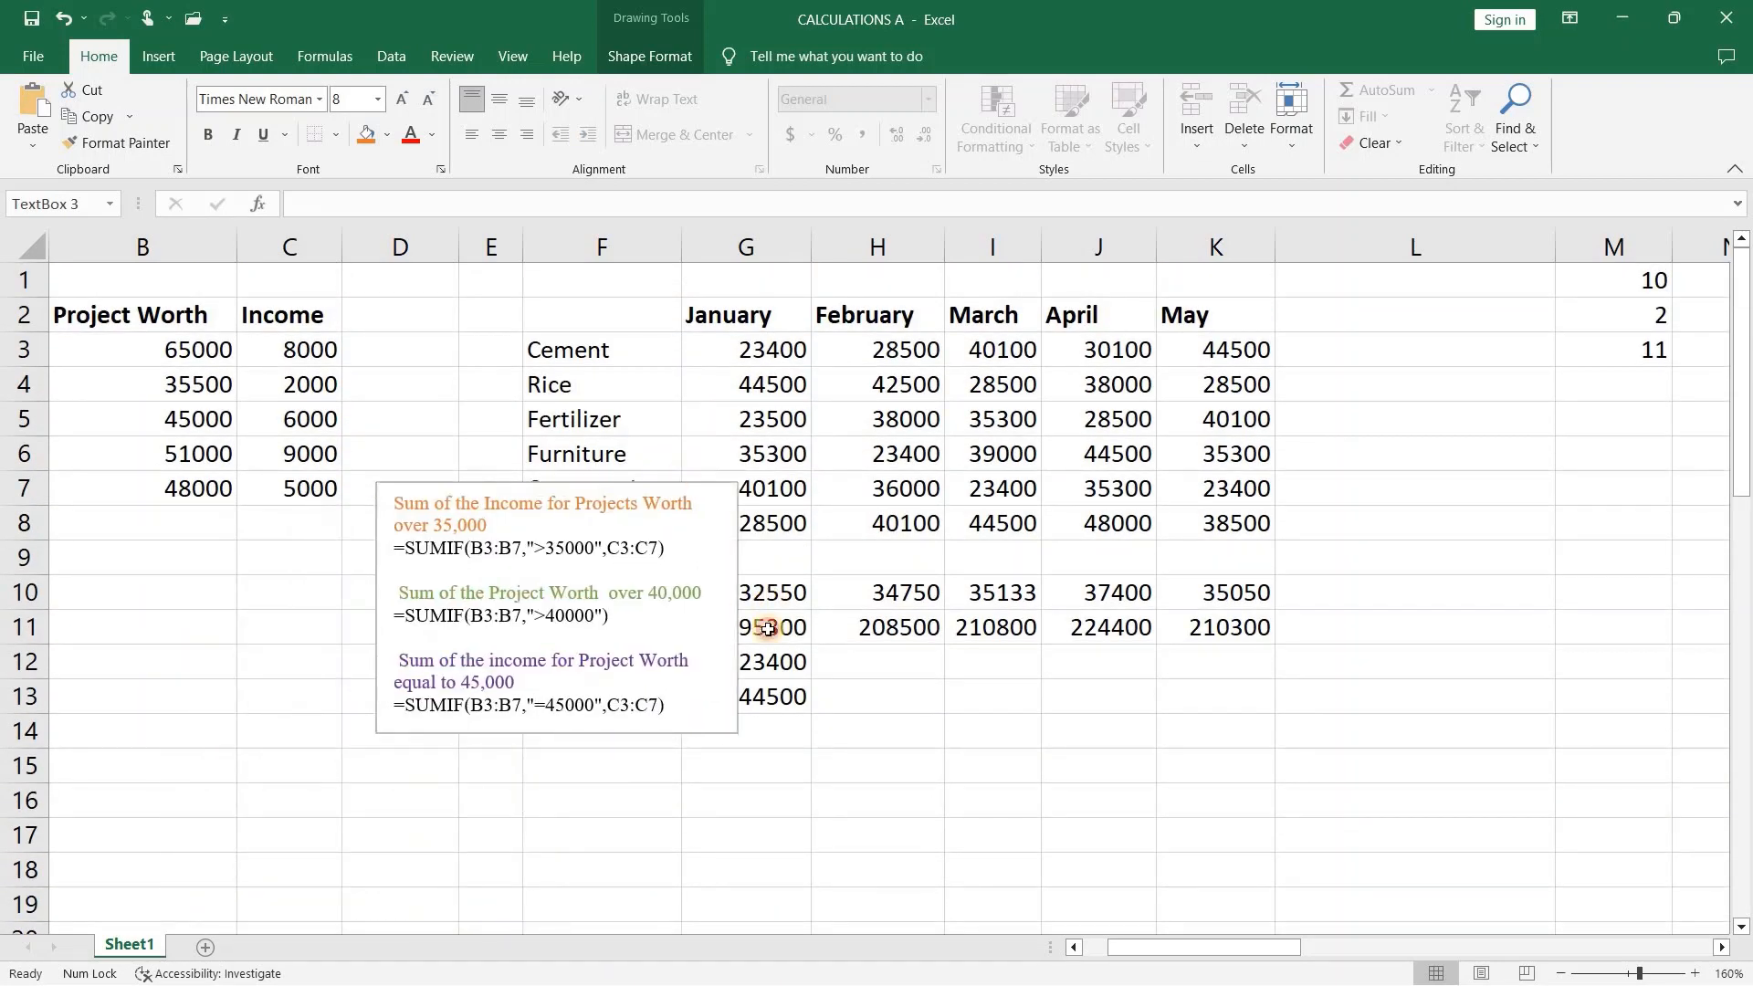
- Widen column D and narrow the SUMIF examples text box so it just fits its lines of text
drag(1147, 950, 1027, 930)
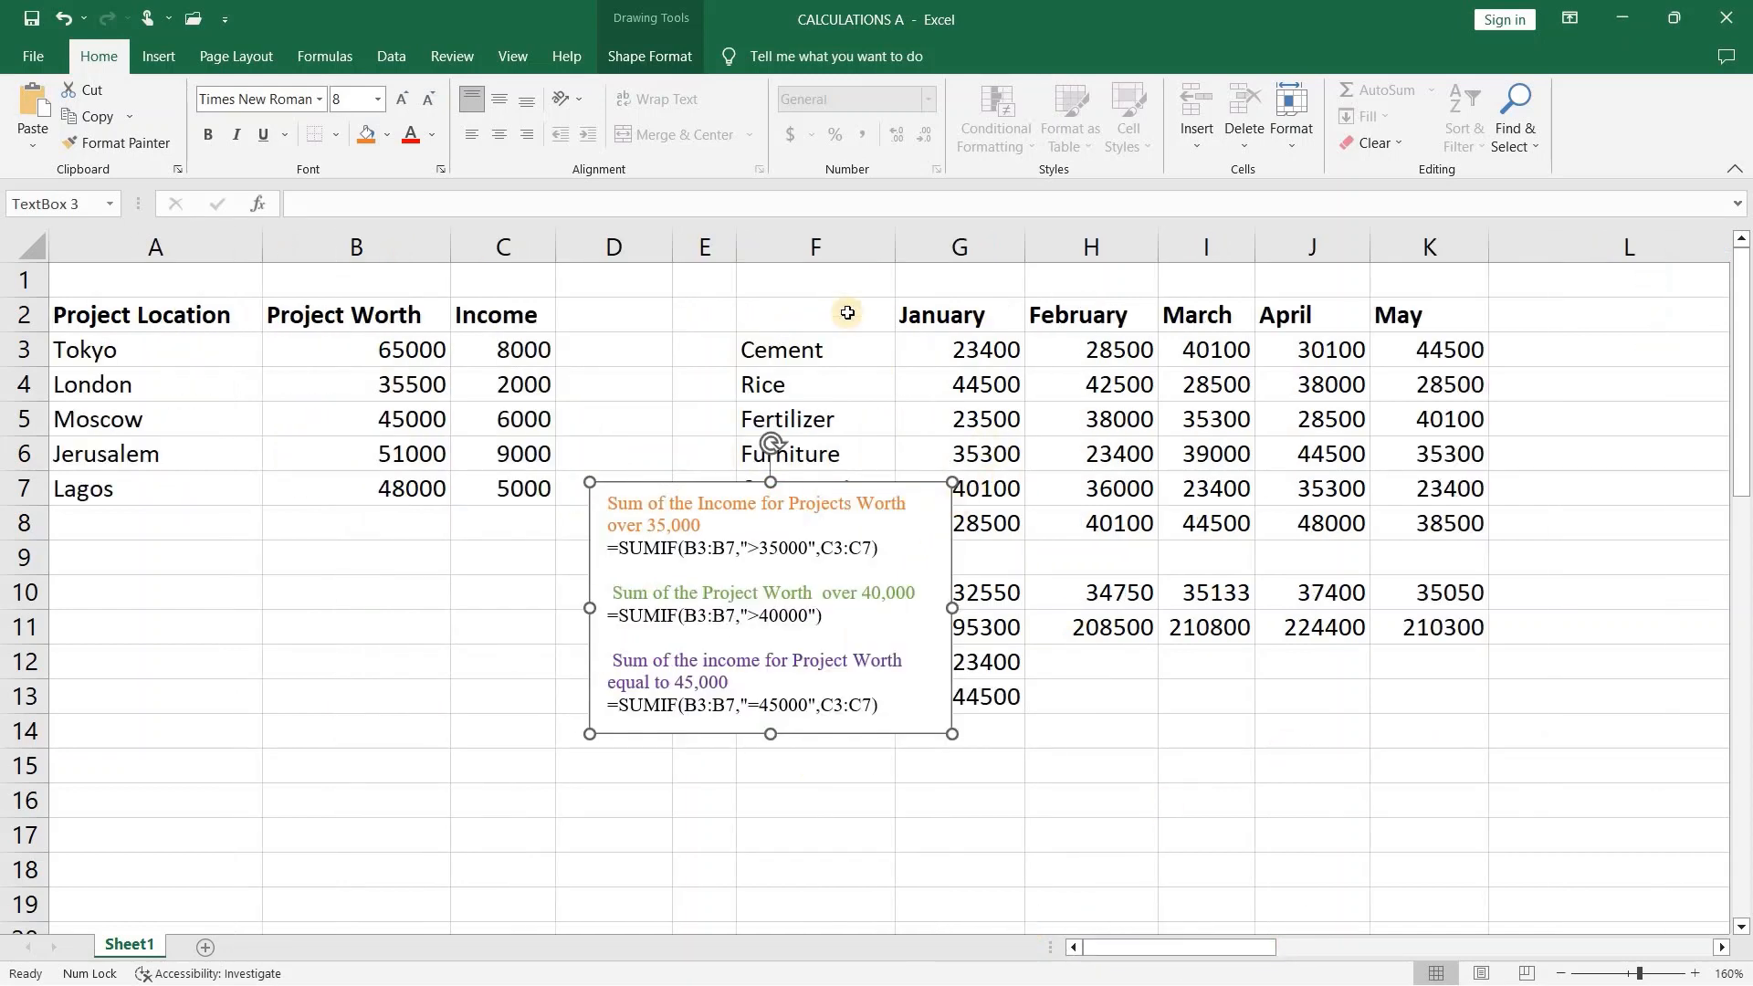
drag(673, 248, 952, 264)
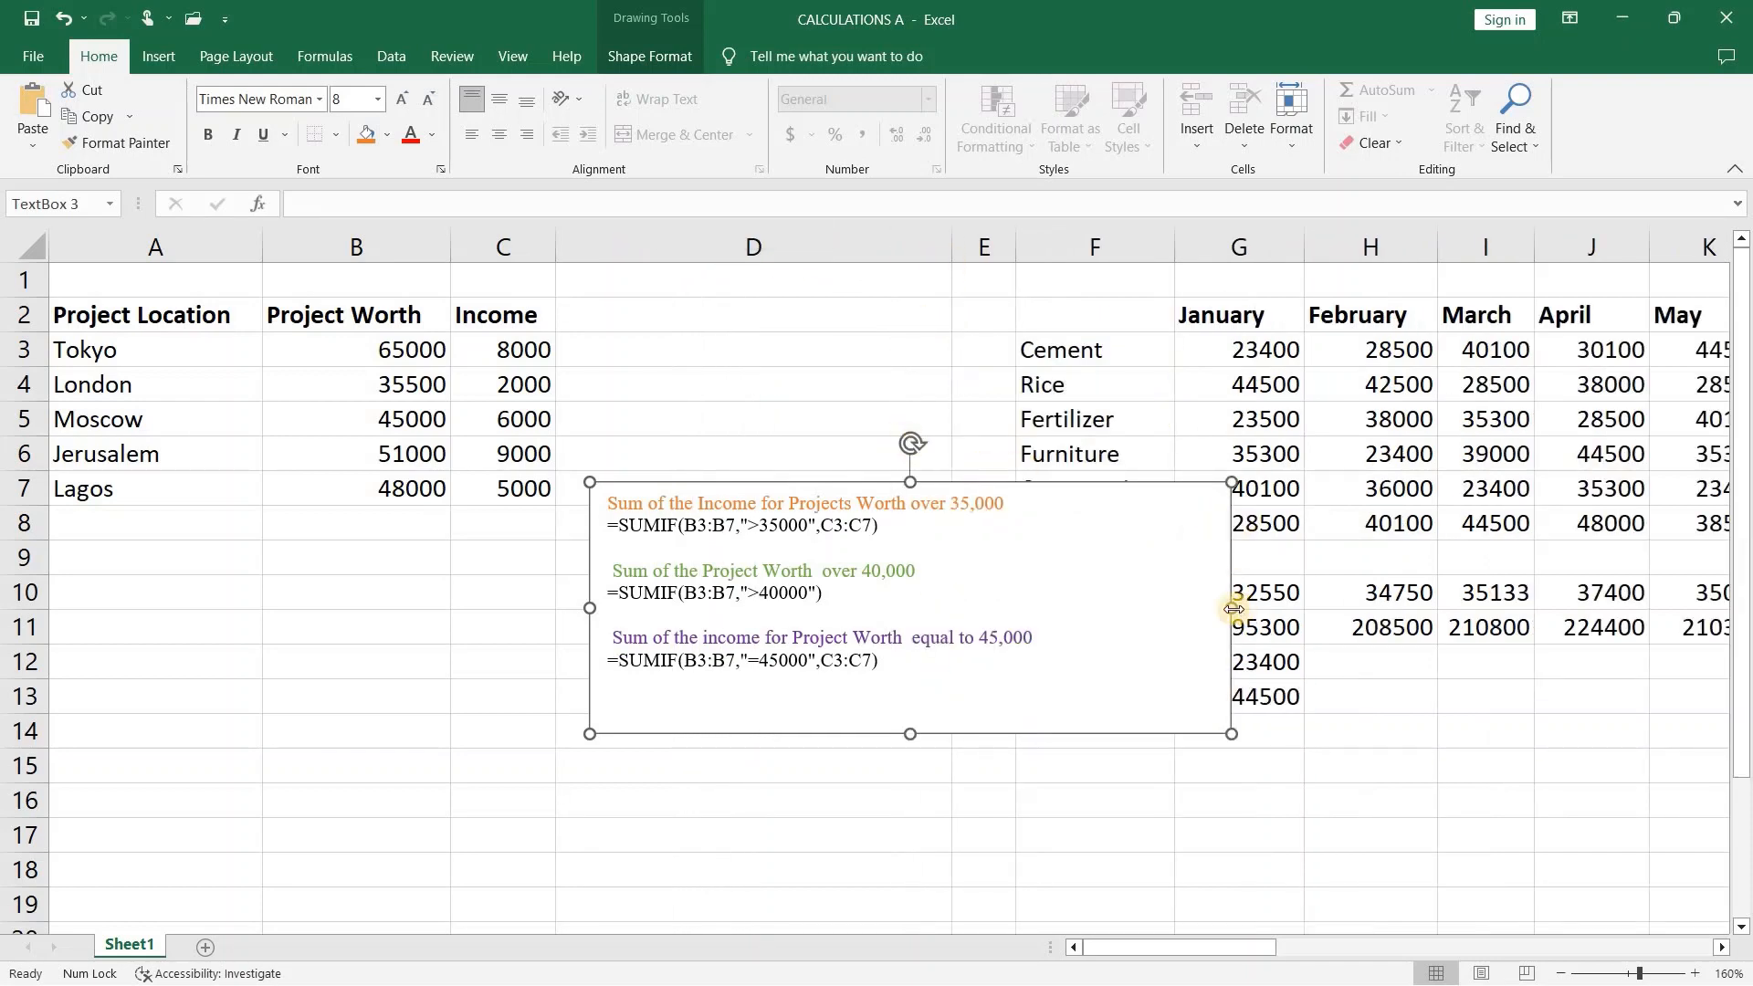
drag(1230, 608, 1056, 608)
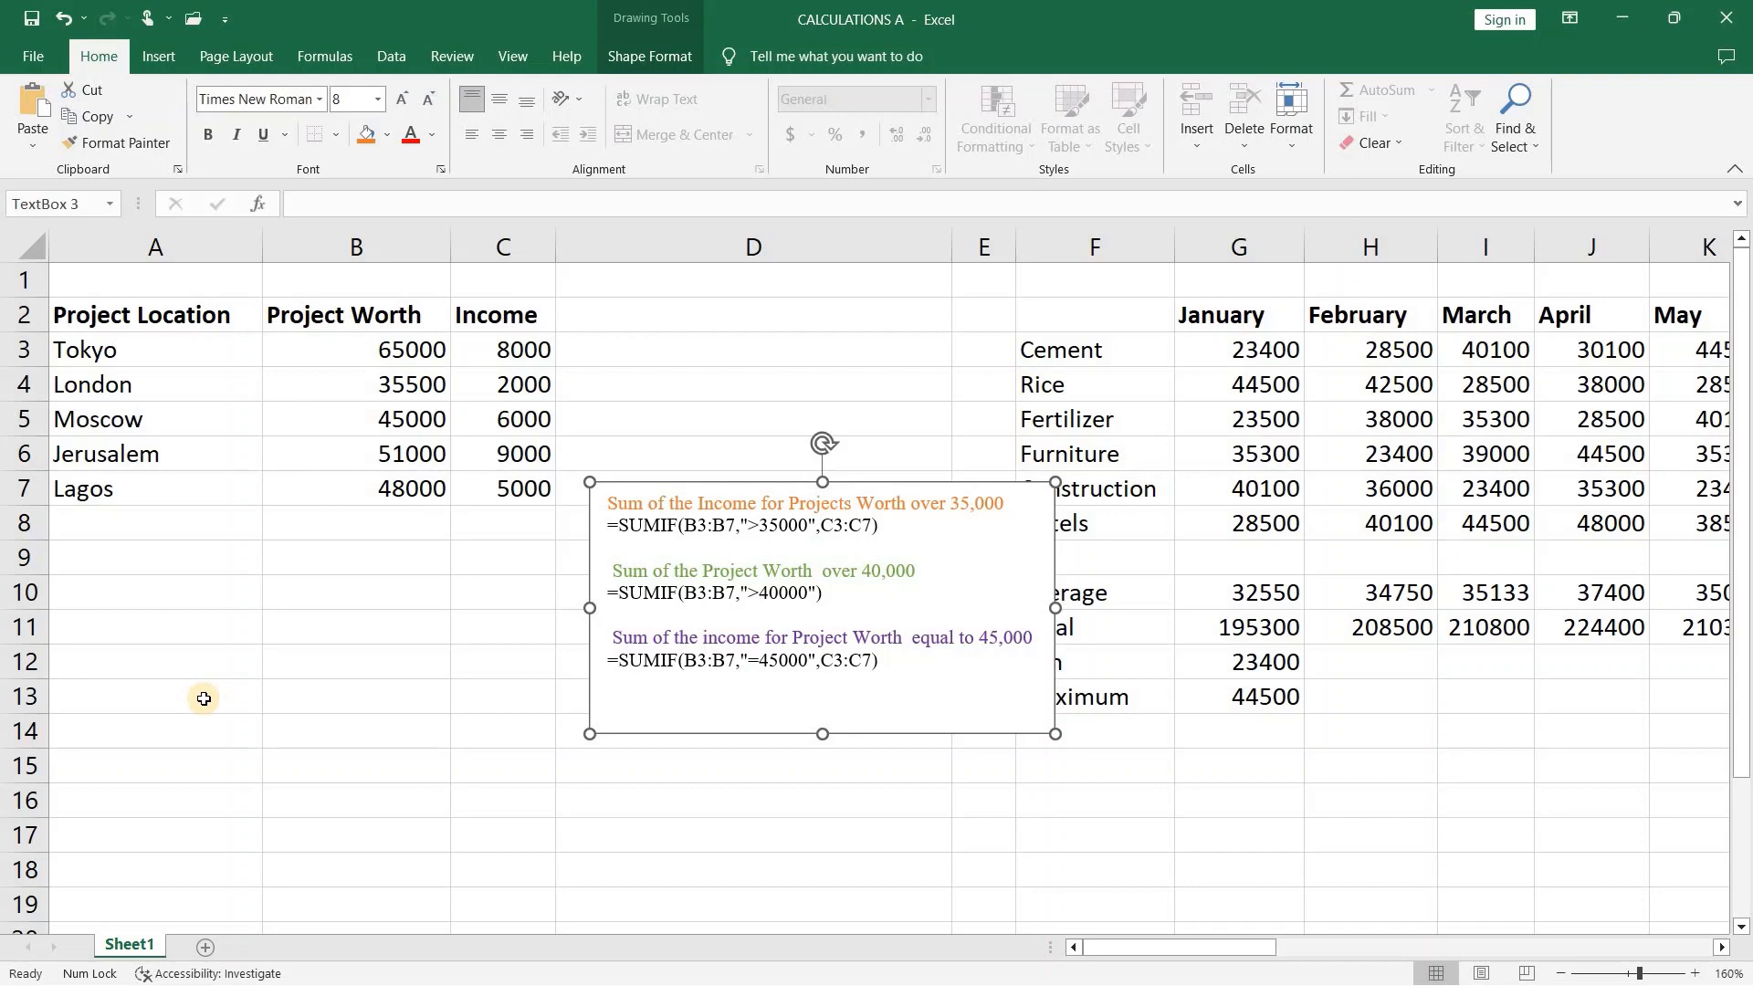
- Examine the Project Worth and Income figures against the SUMIF example for projects worth over 35,000
click(413, 352)
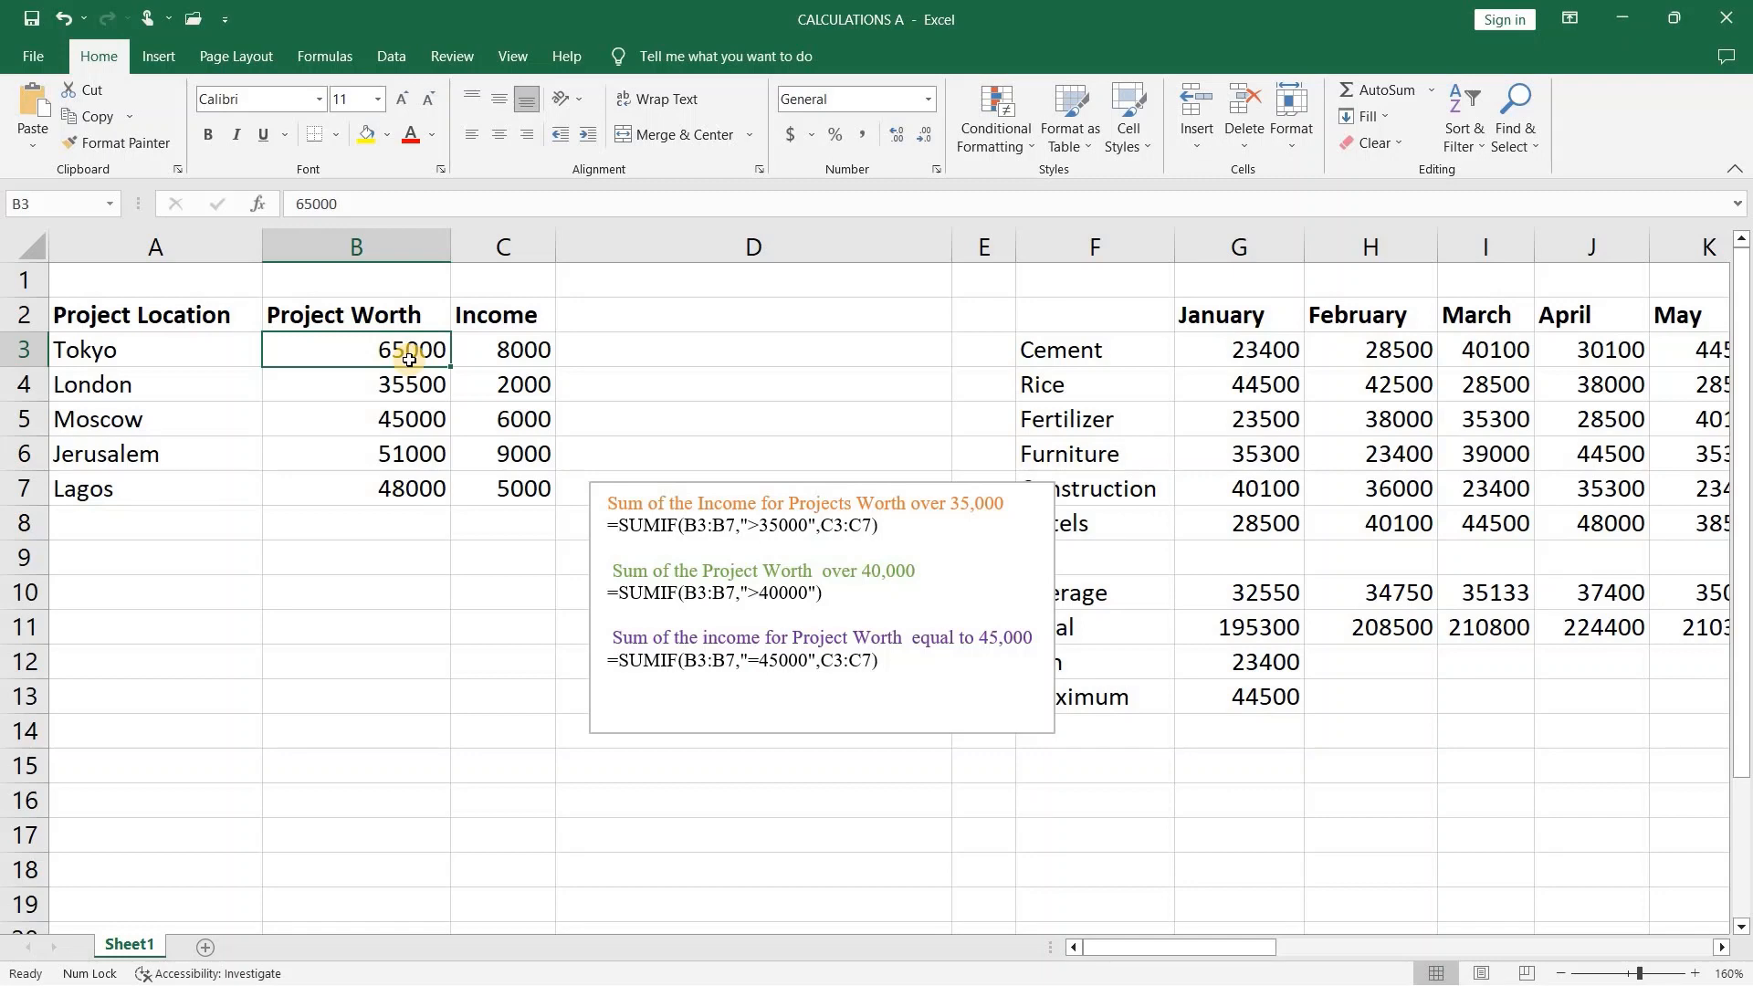
click(523, 359)
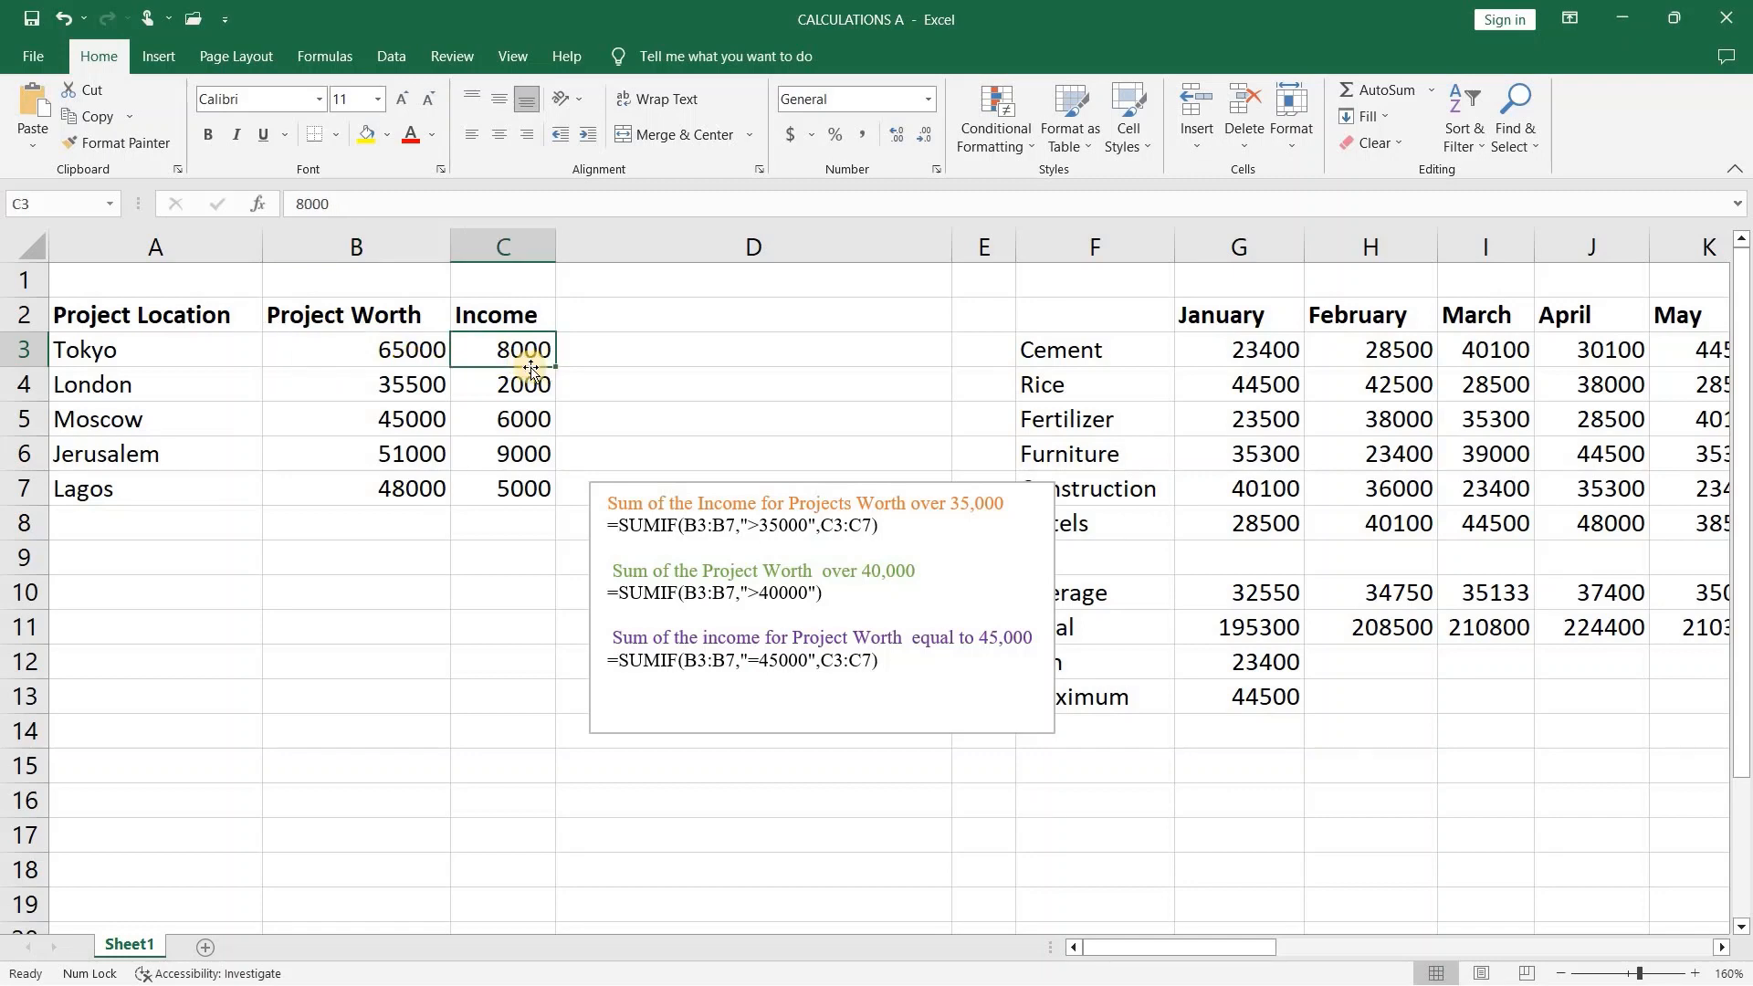
click(408, 386)
click(417, 488)
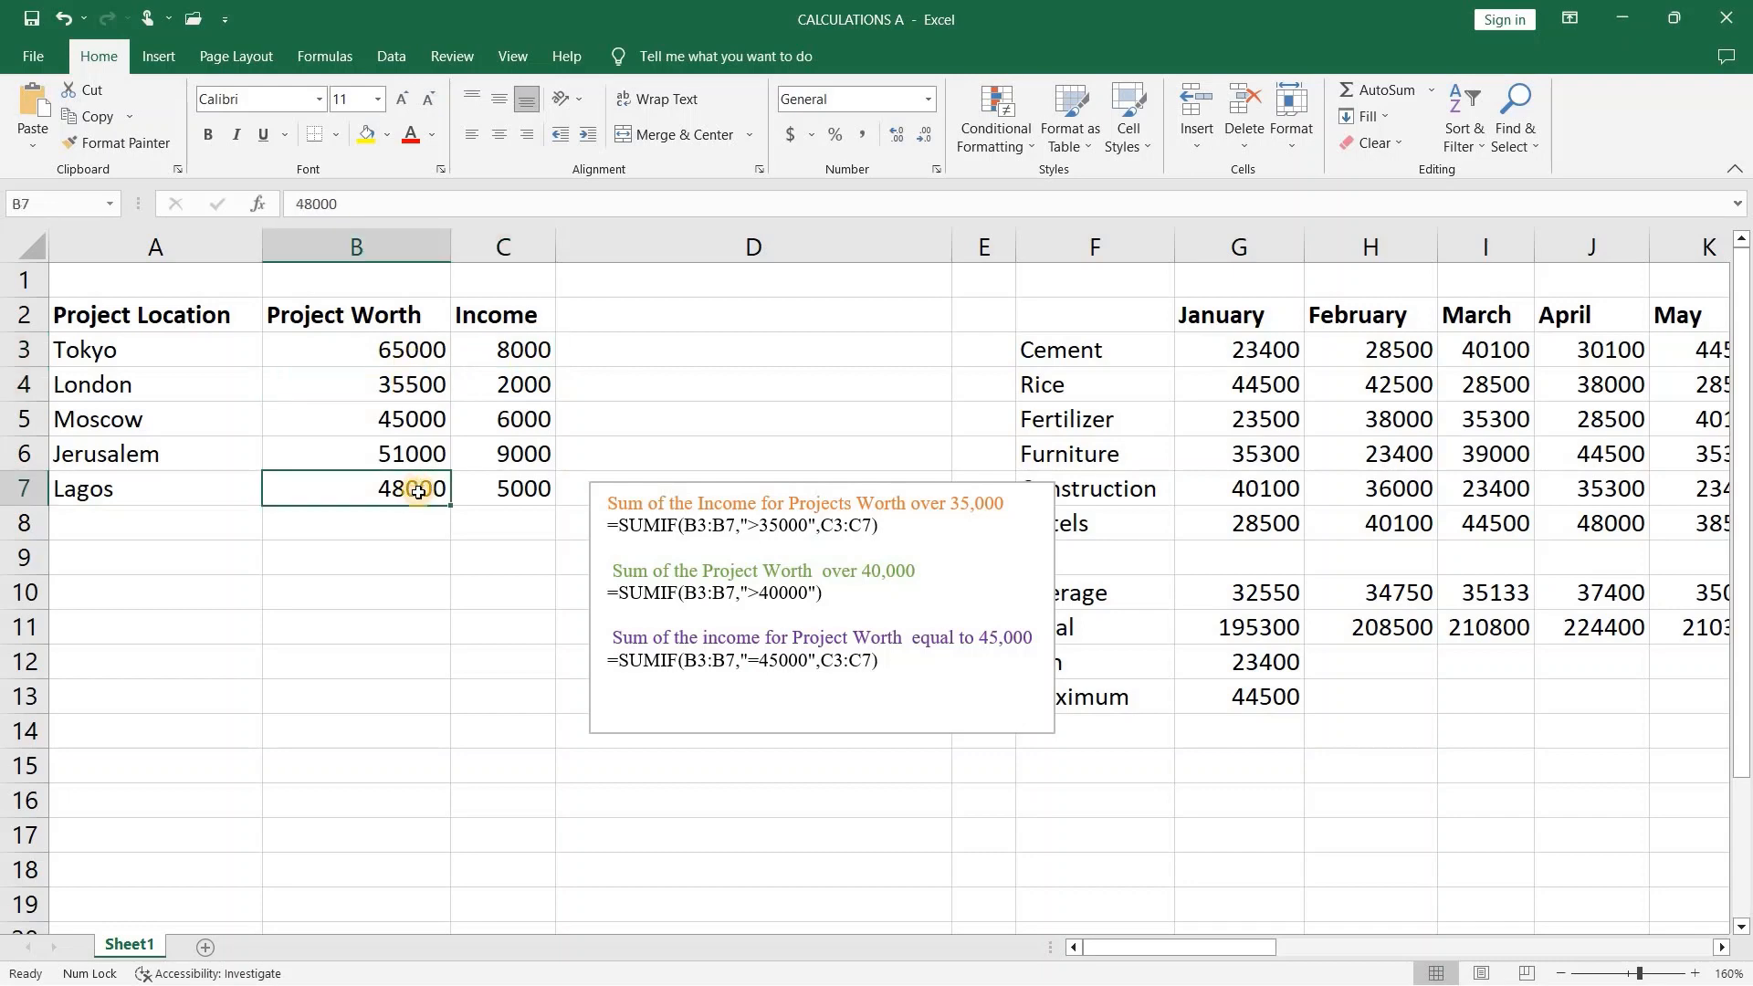
click(524, 483)
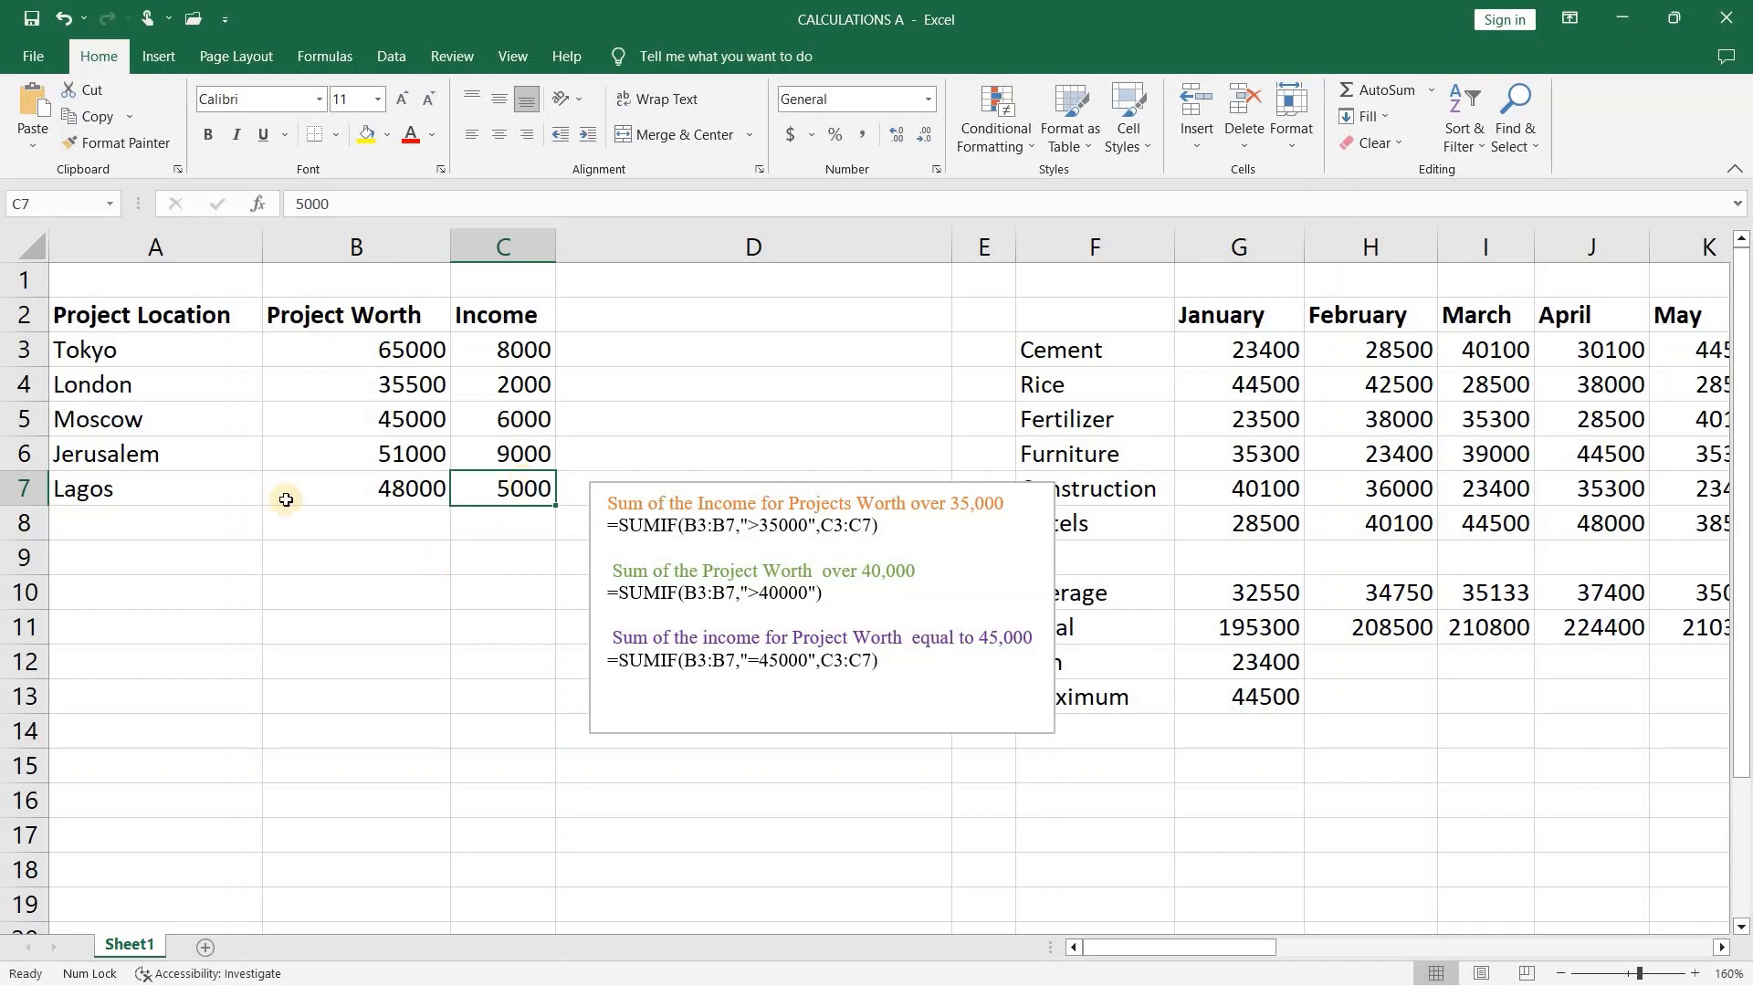
click(404, 500)
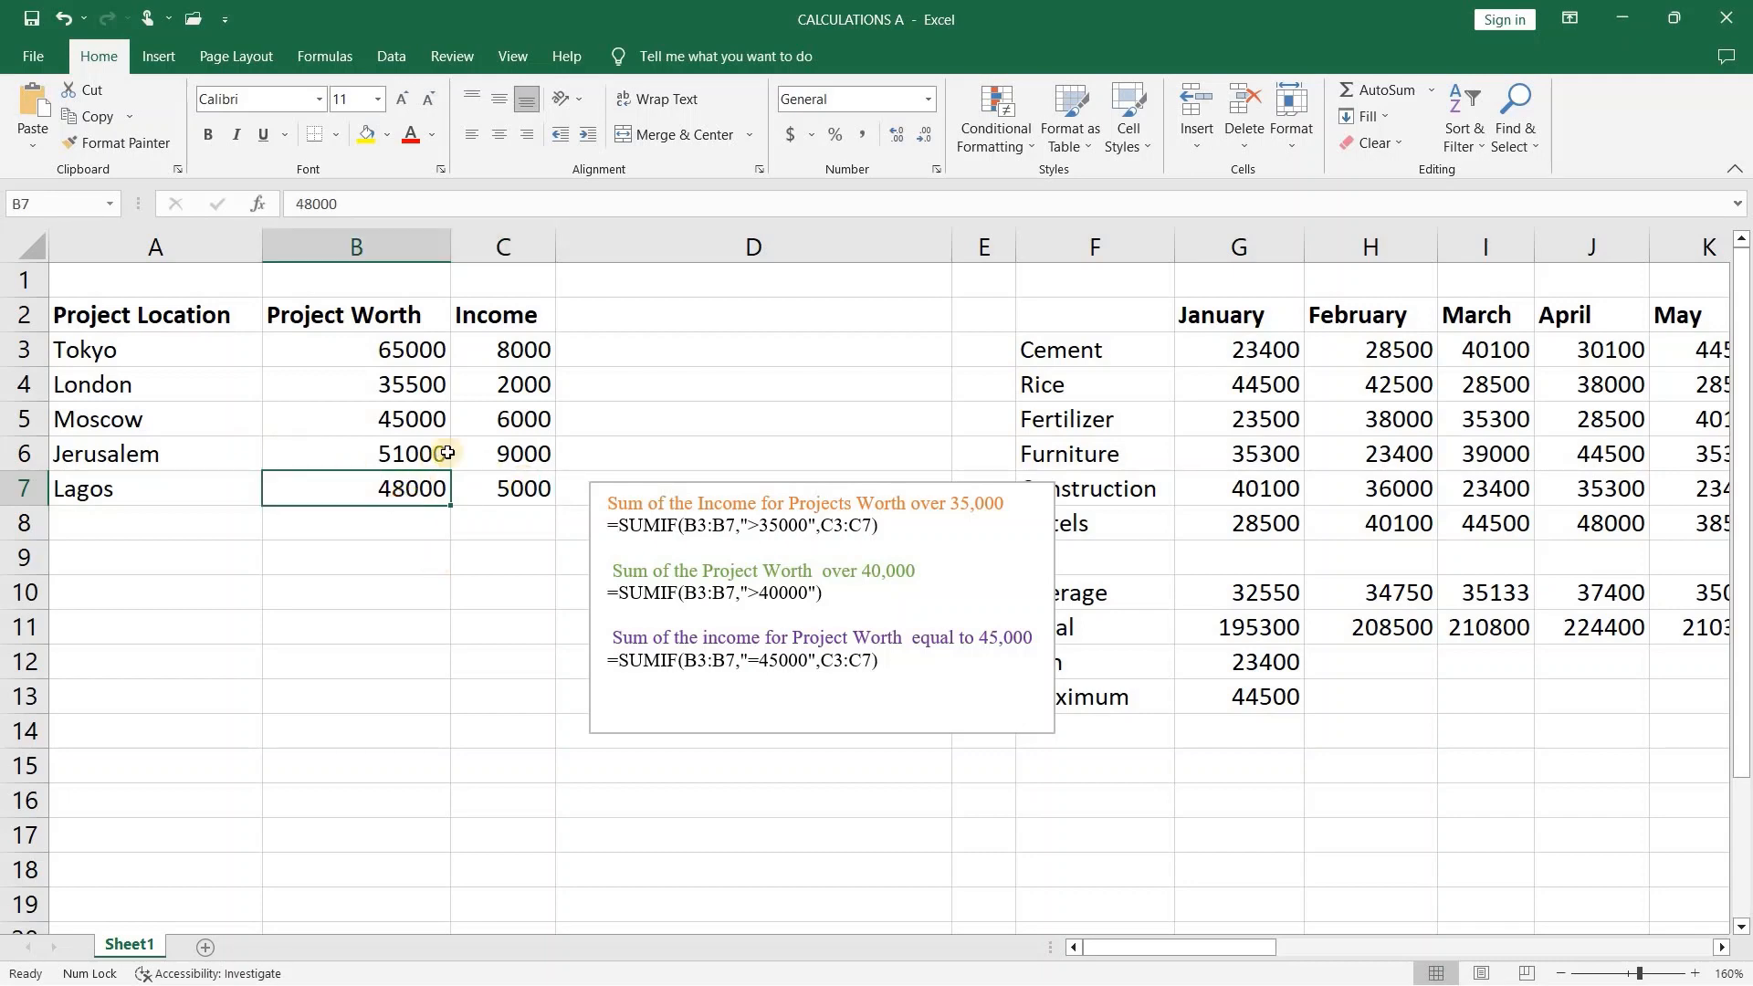
click(777, 524)
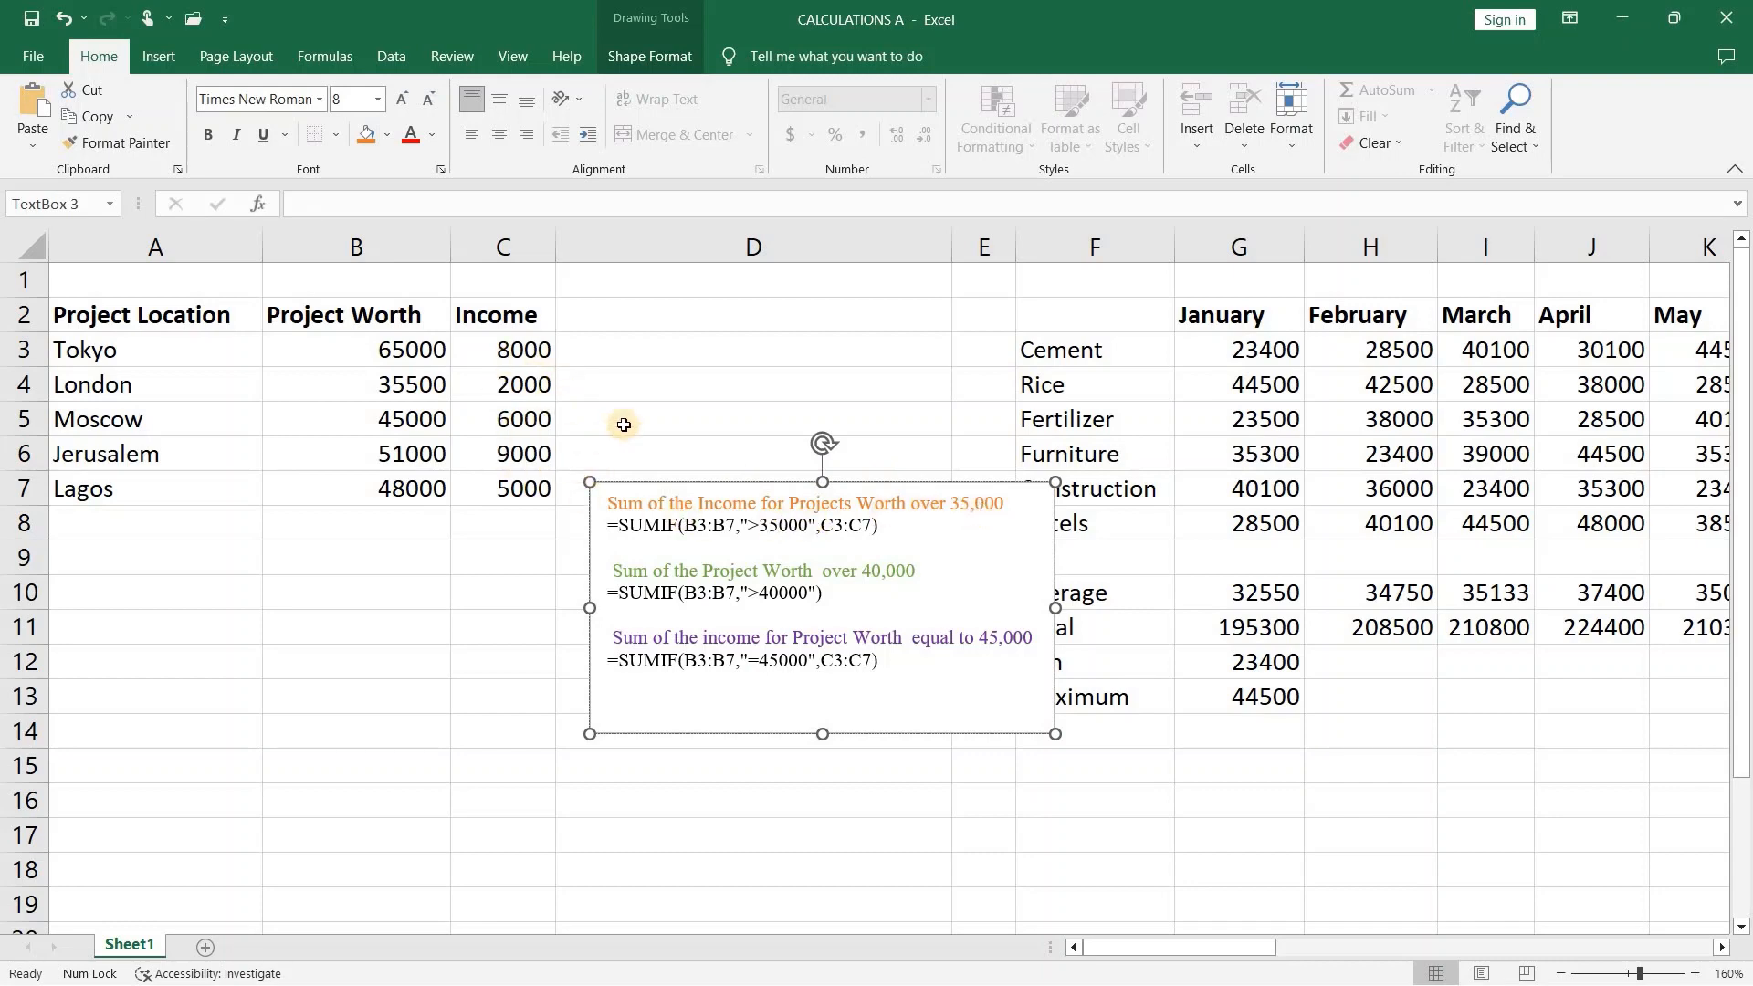
- Enter =SUMIF(B3:B7,">35000",C3:C7) in cell A12 to sum the income of projects worth over 35,000, and check the formula
click(155, 667)
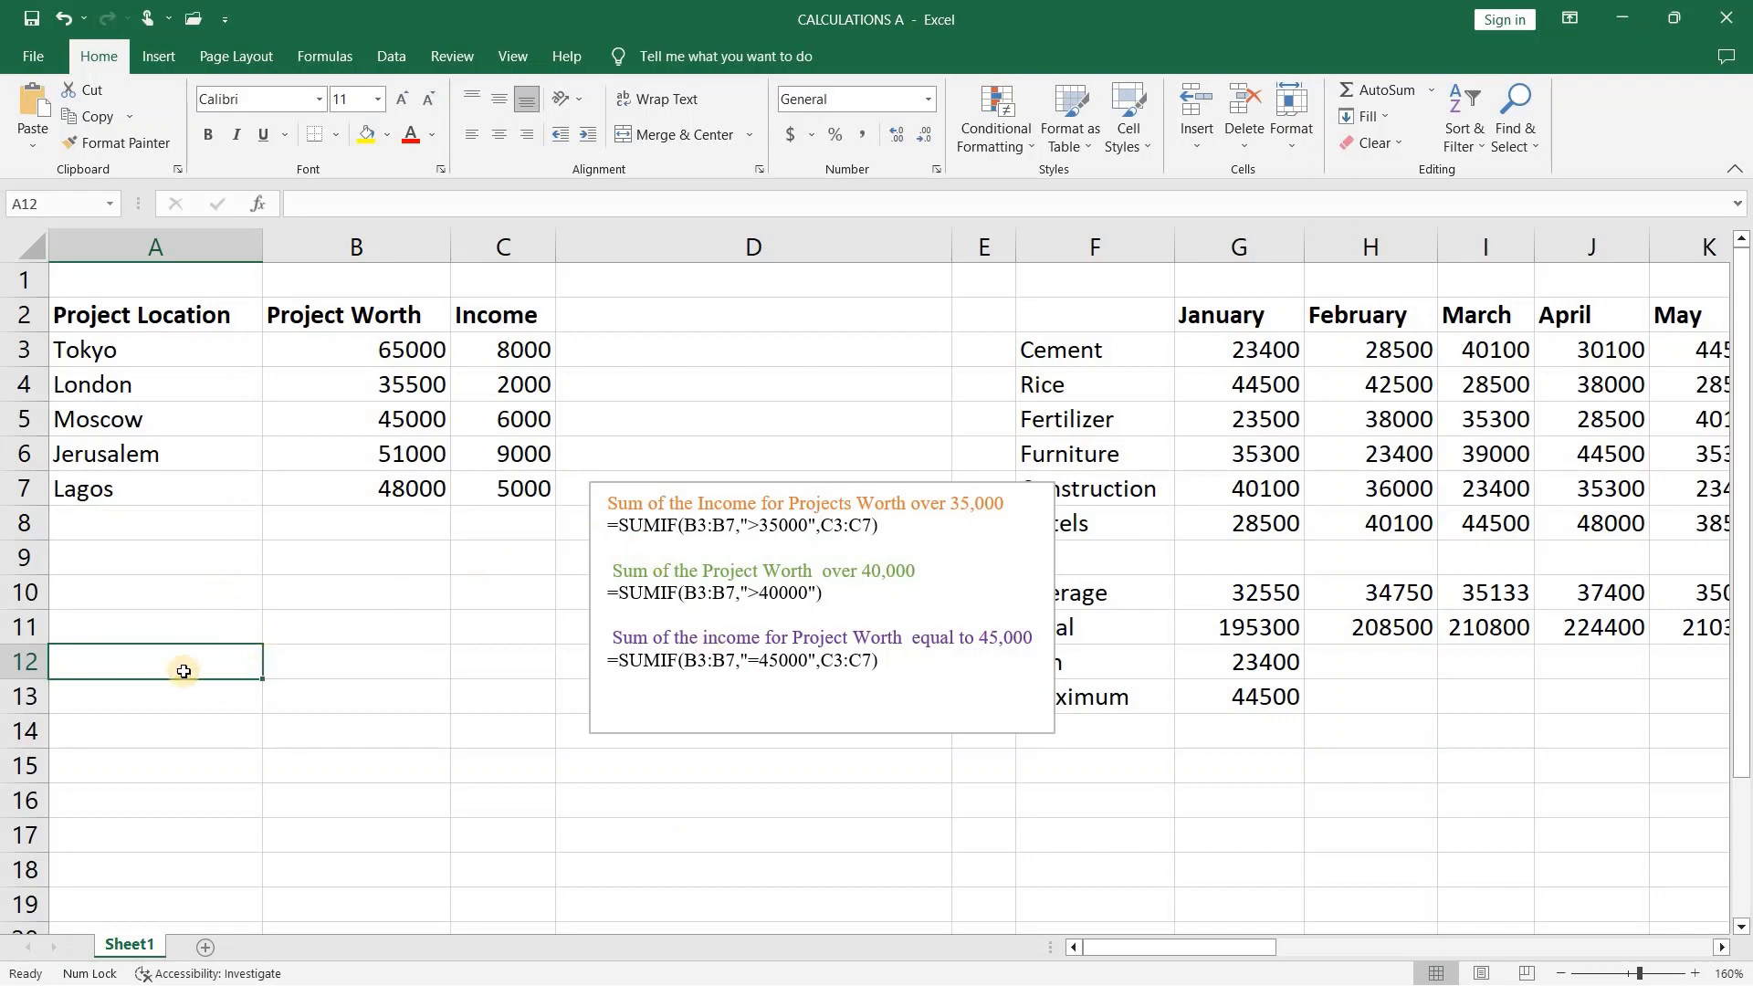
text(=)
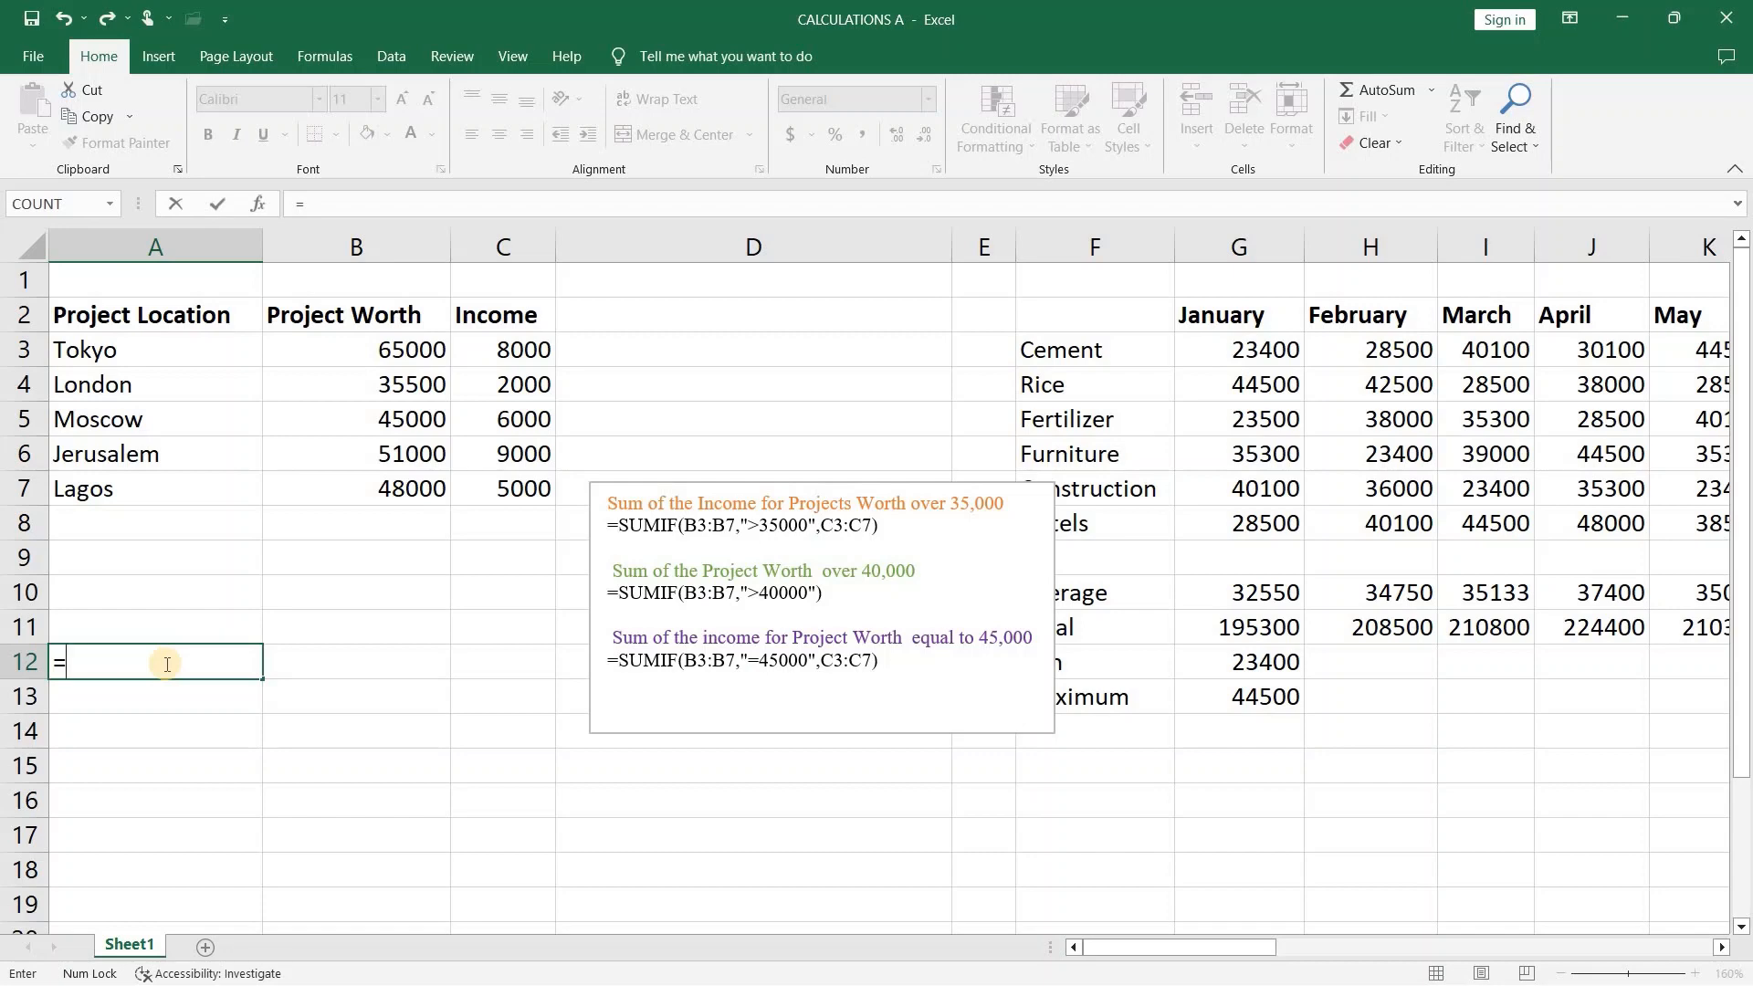
text(SU)
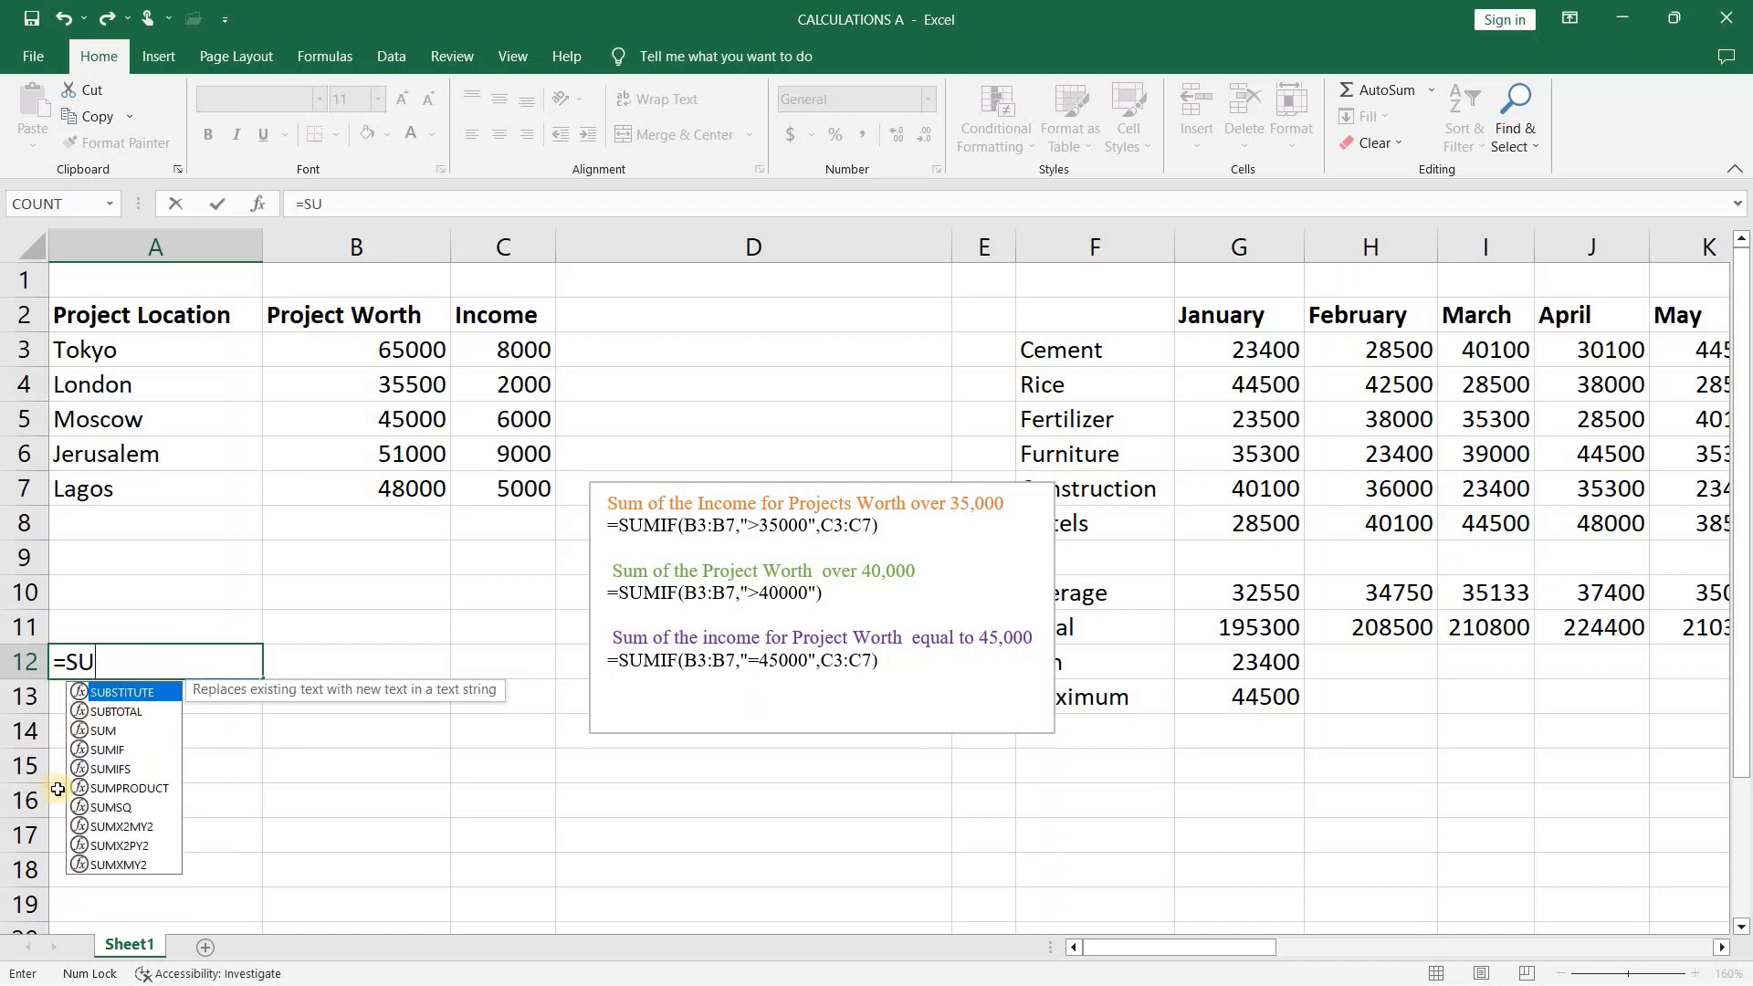
click(142, 750)
double_click(141, 751)
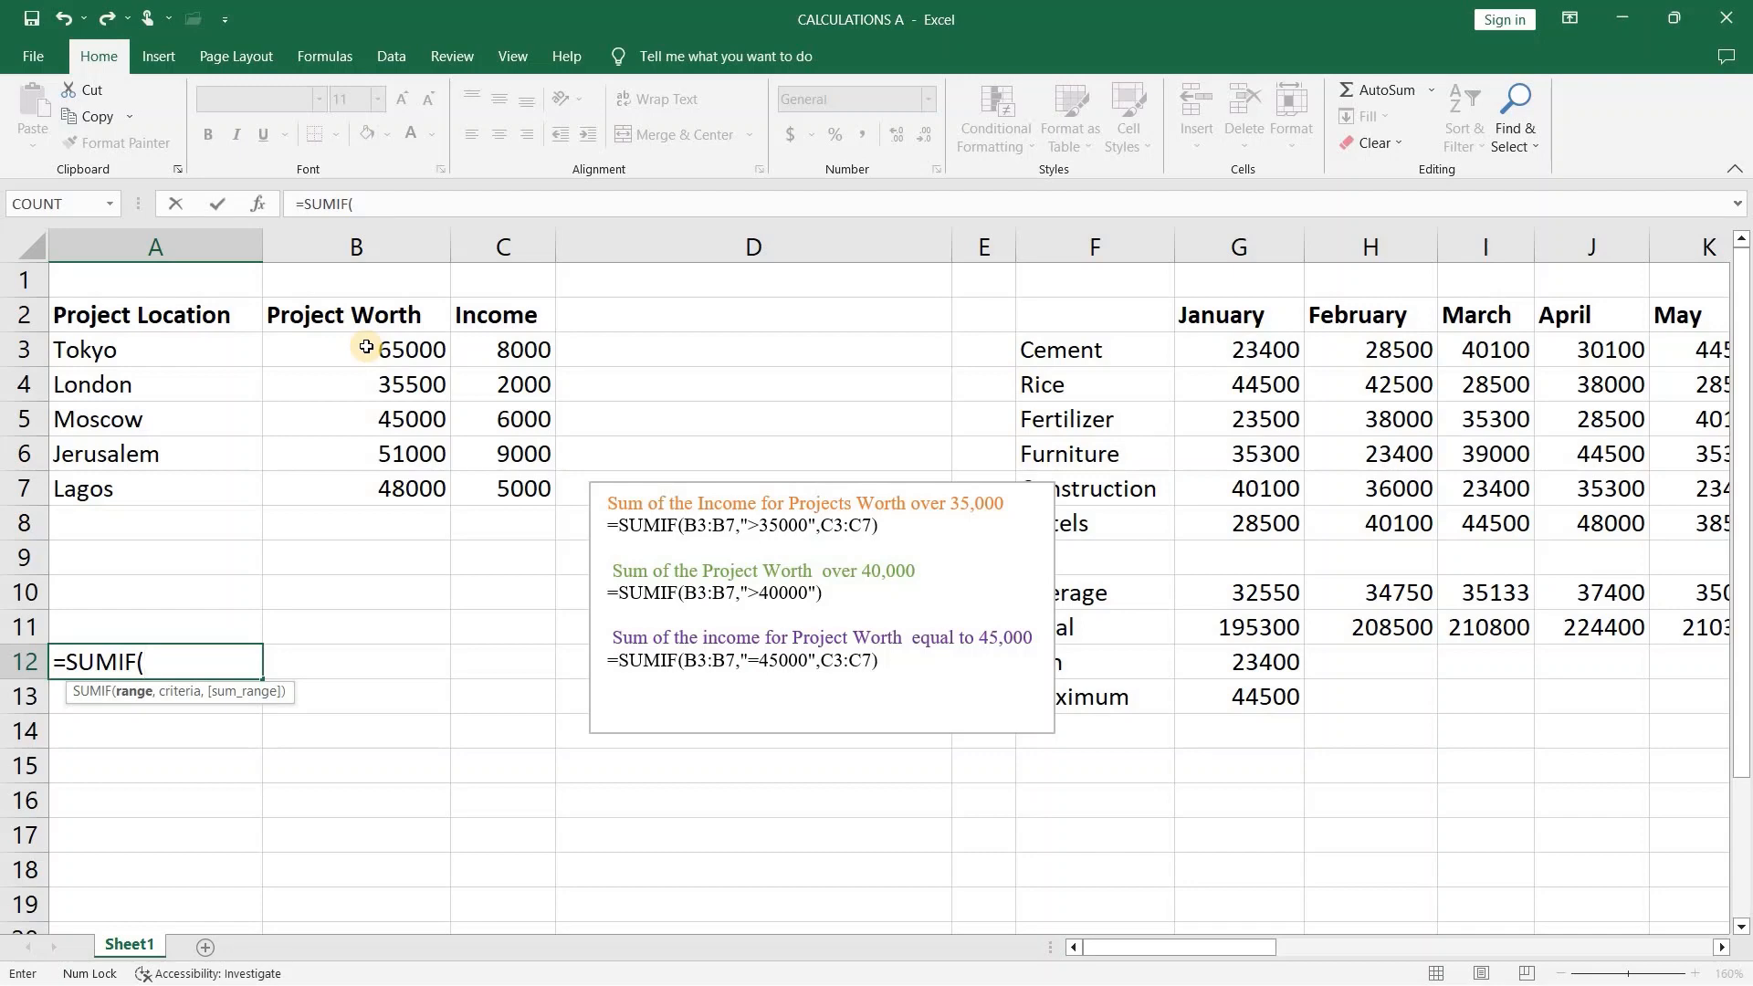
drag(366, 347, 420, 479)
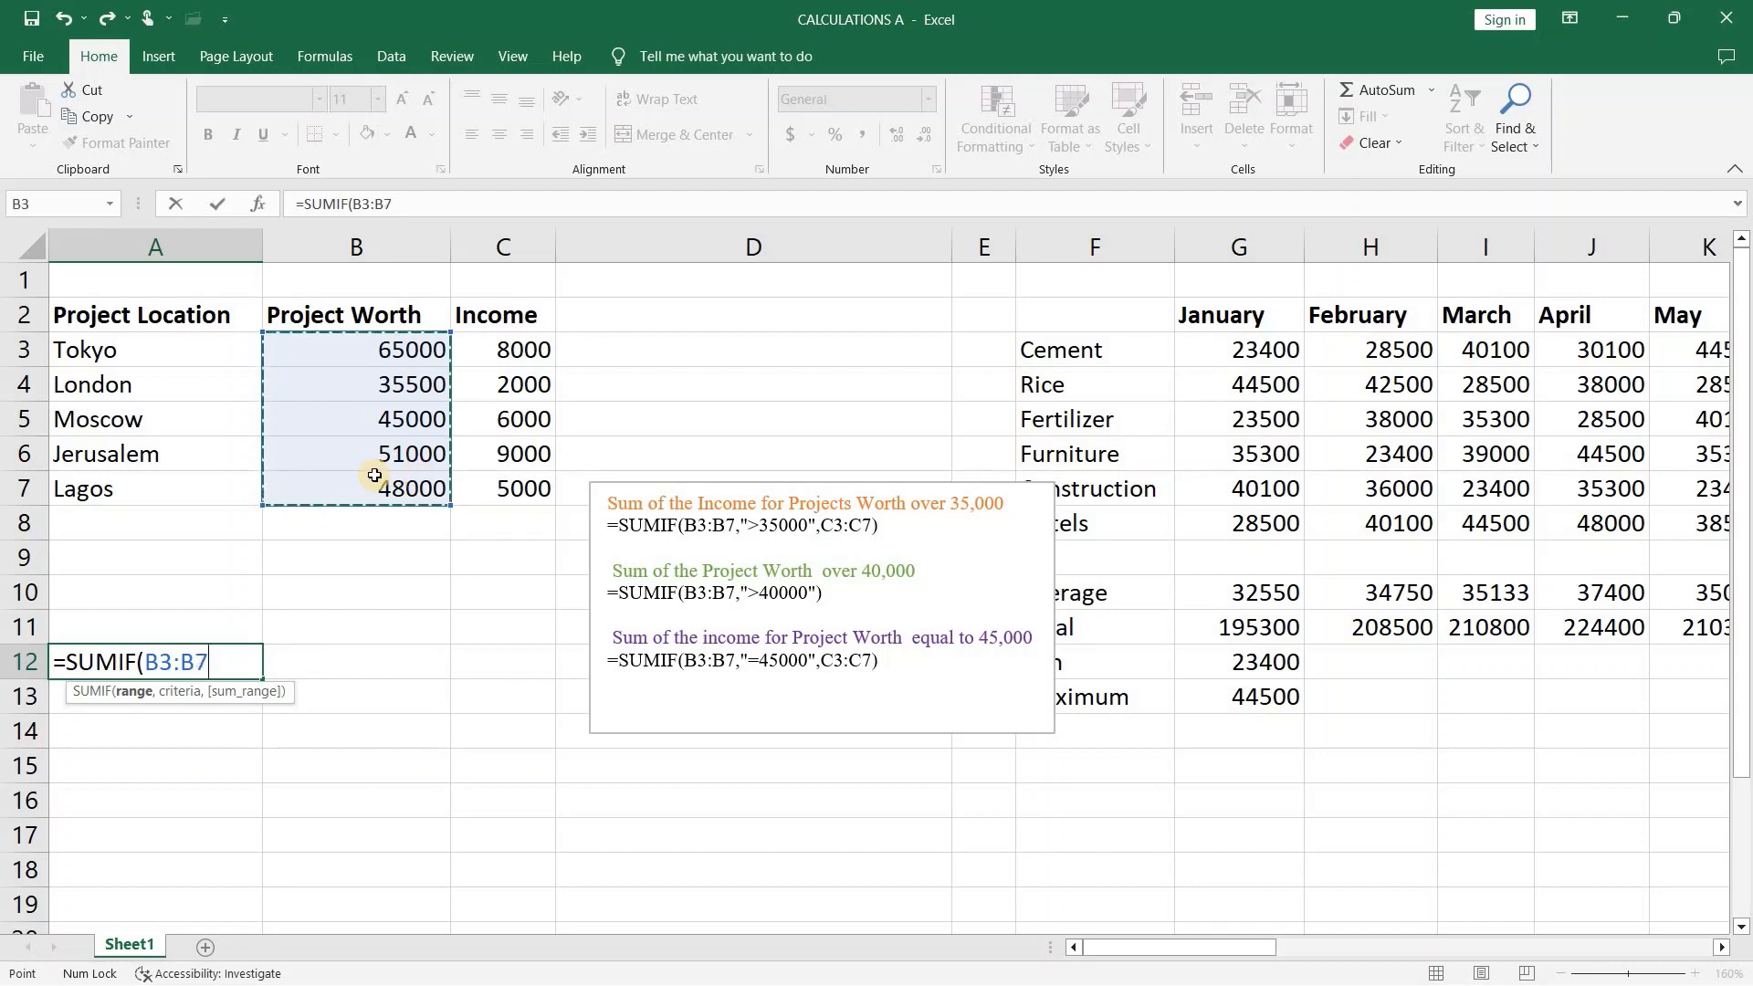
text(,">)
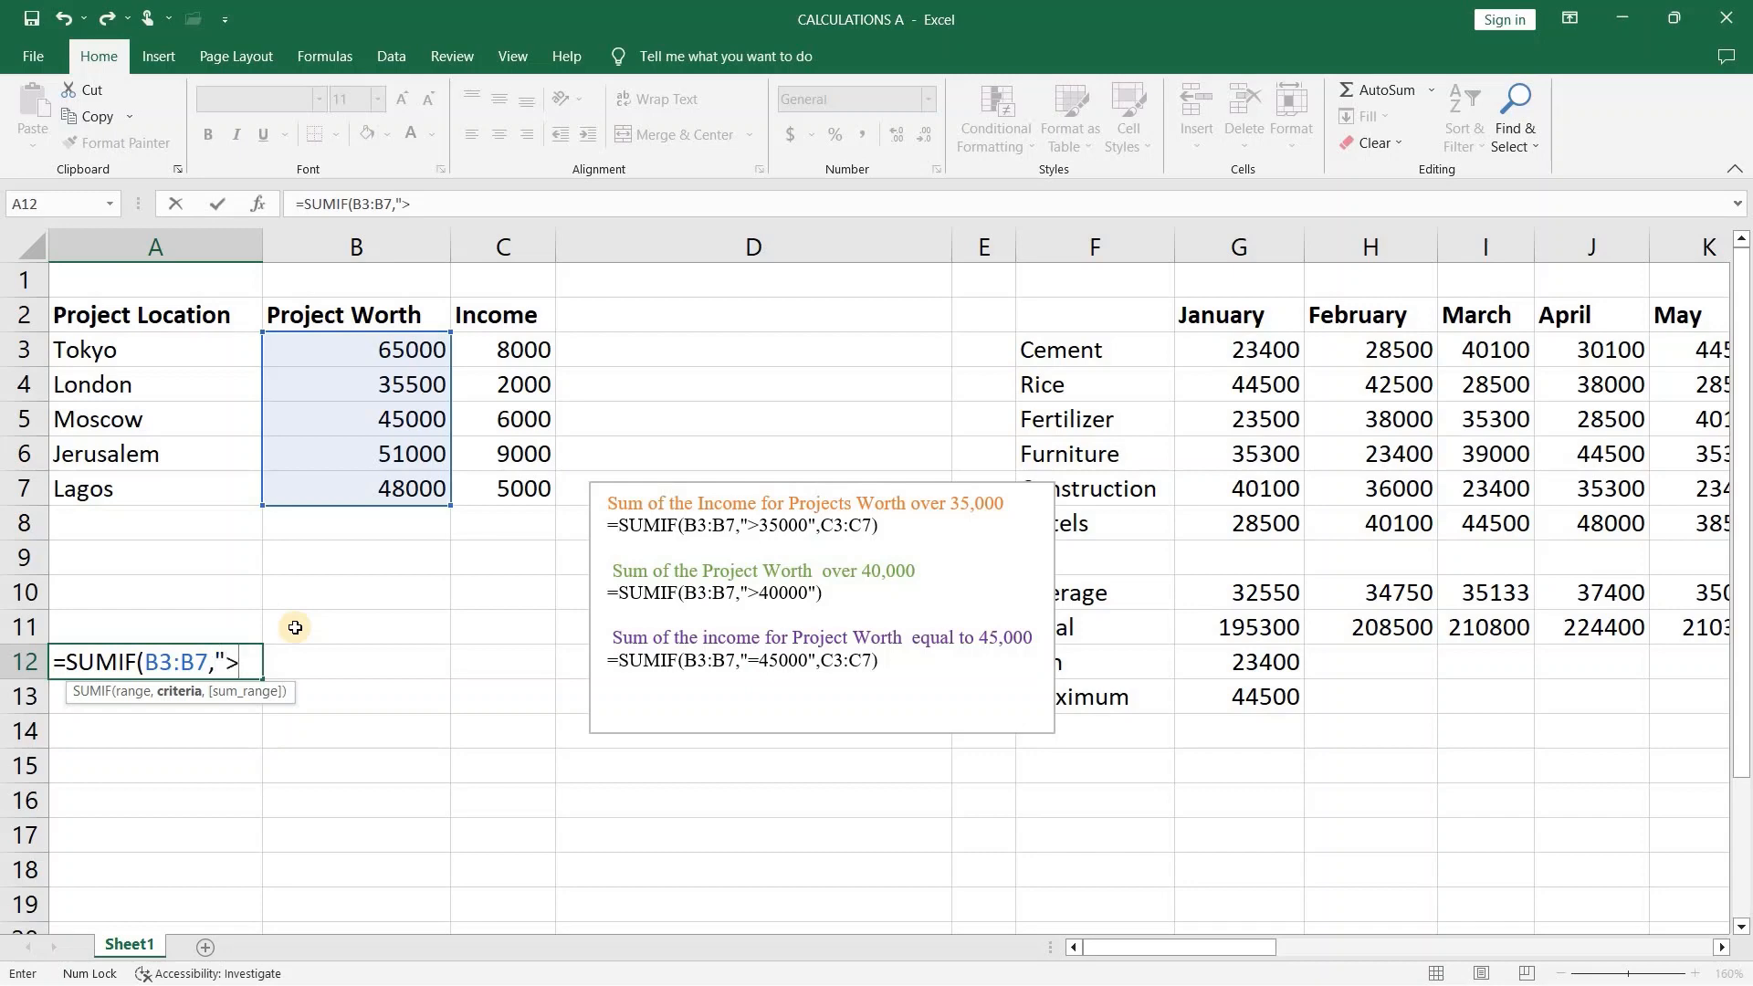
text(35000)
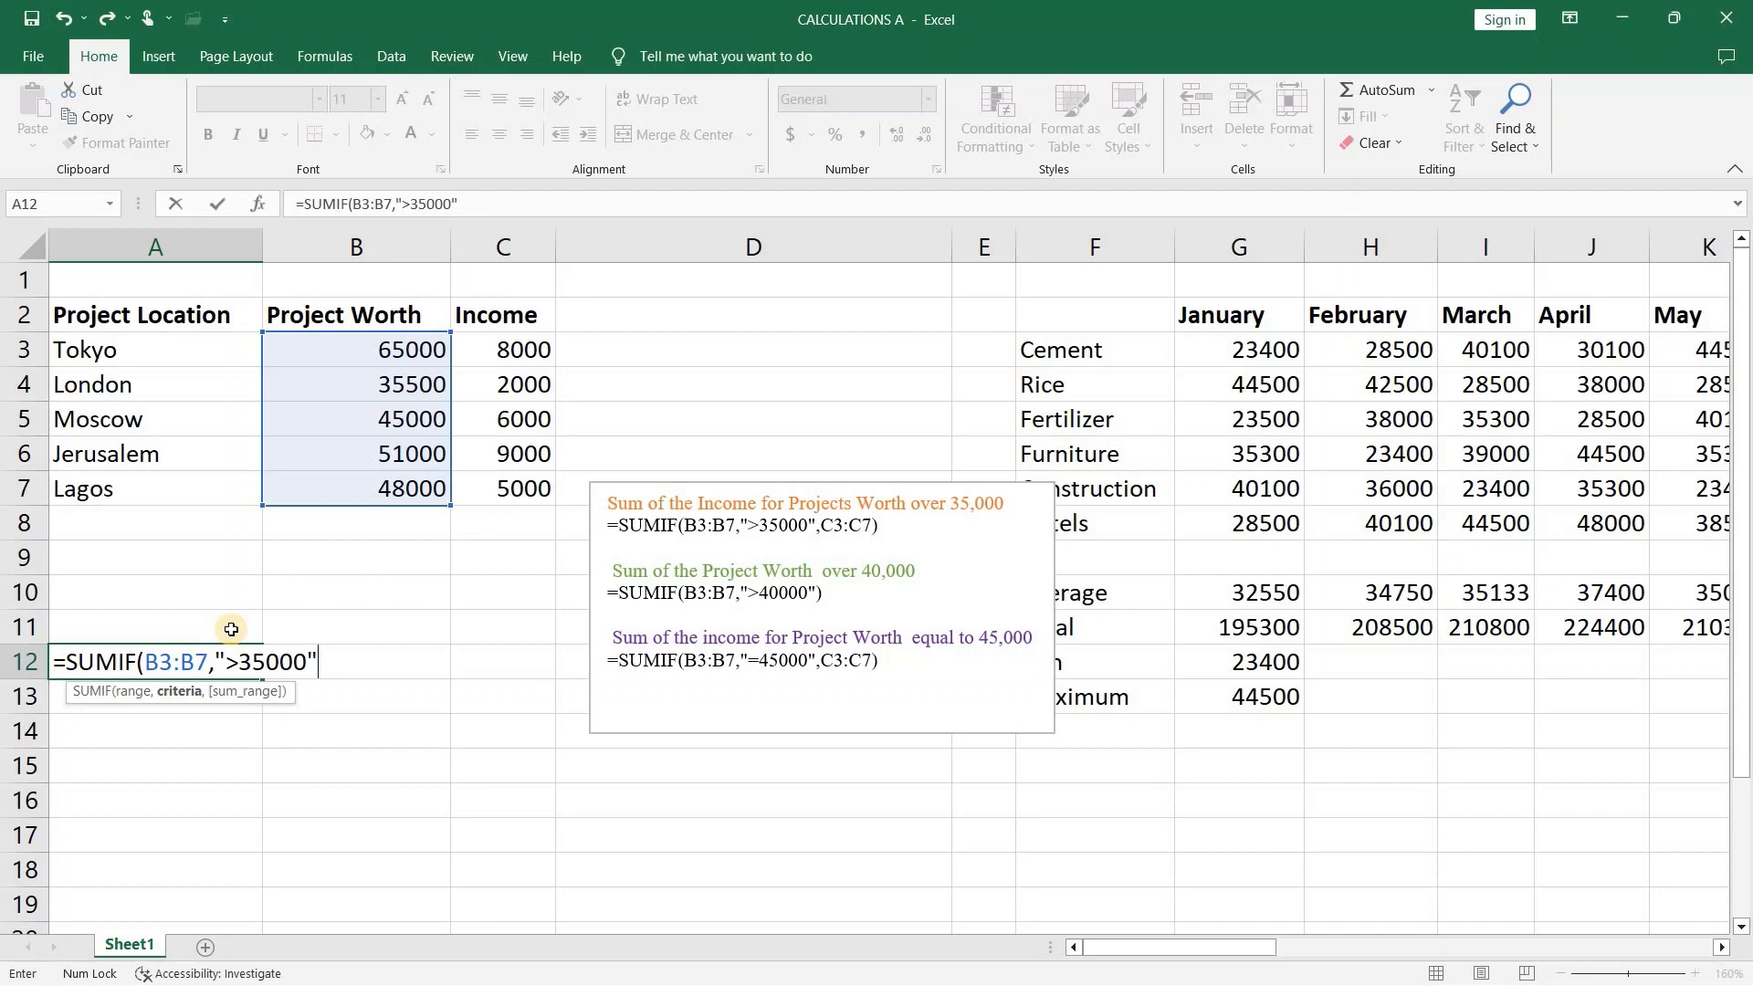
text(,)
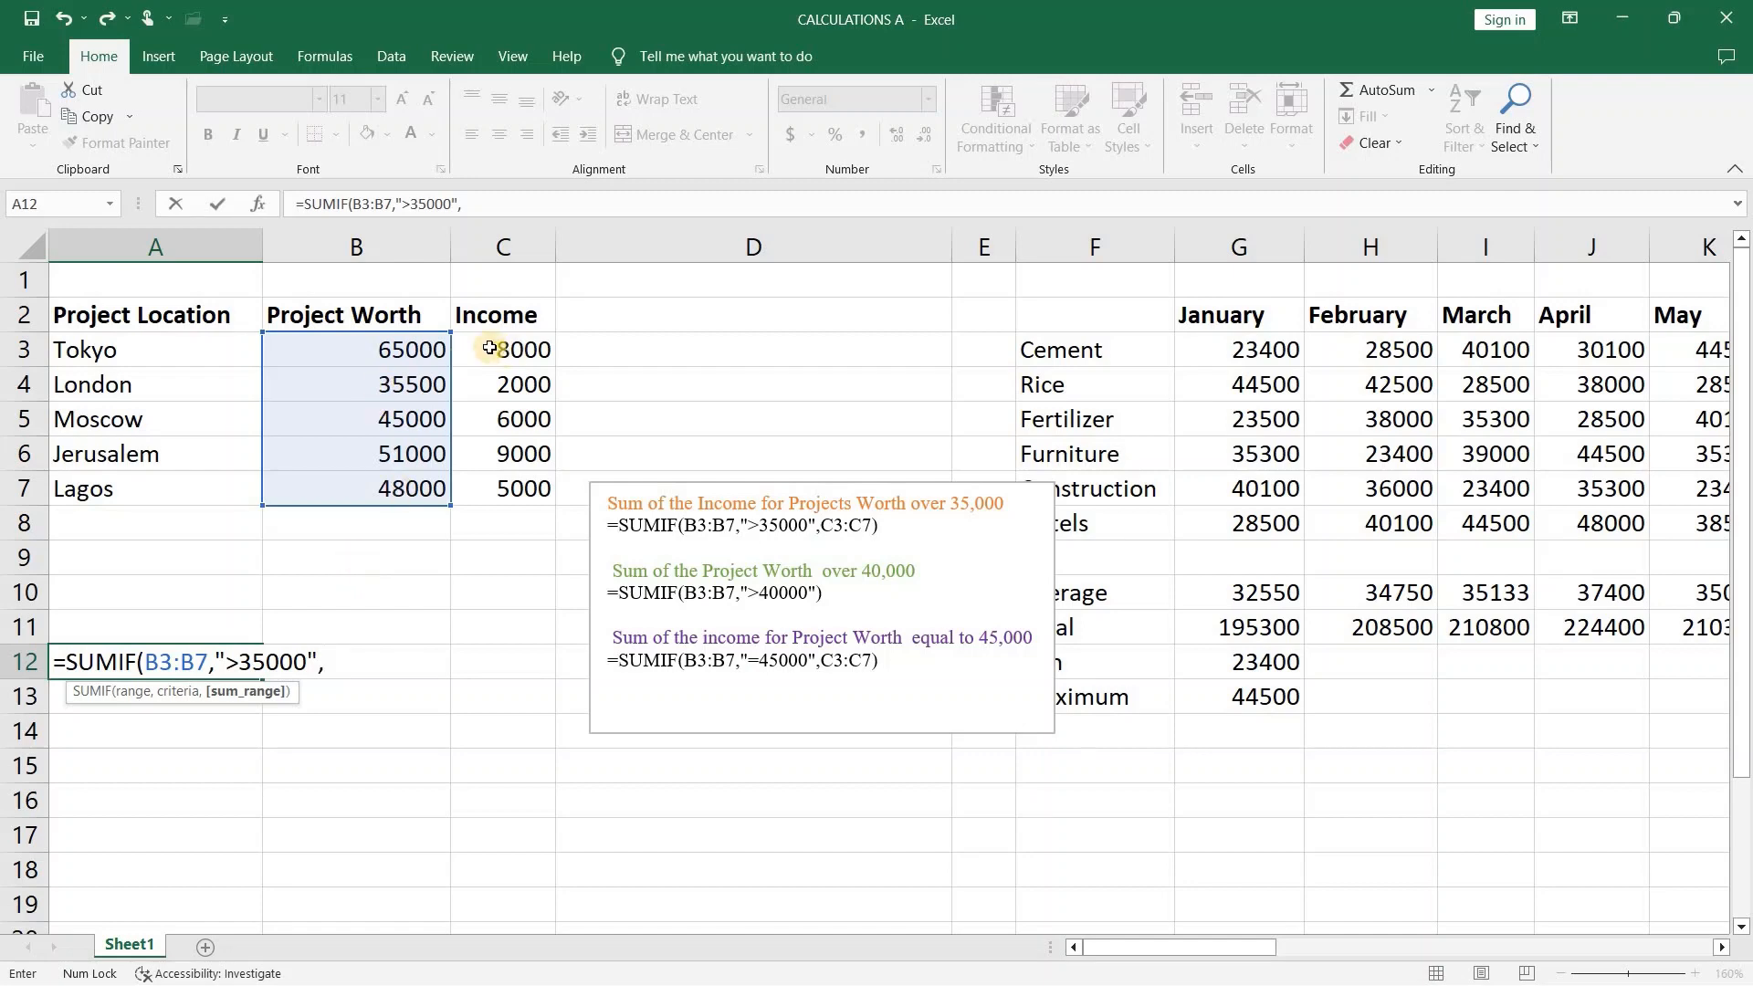
drag(491, 348, 529, 483)
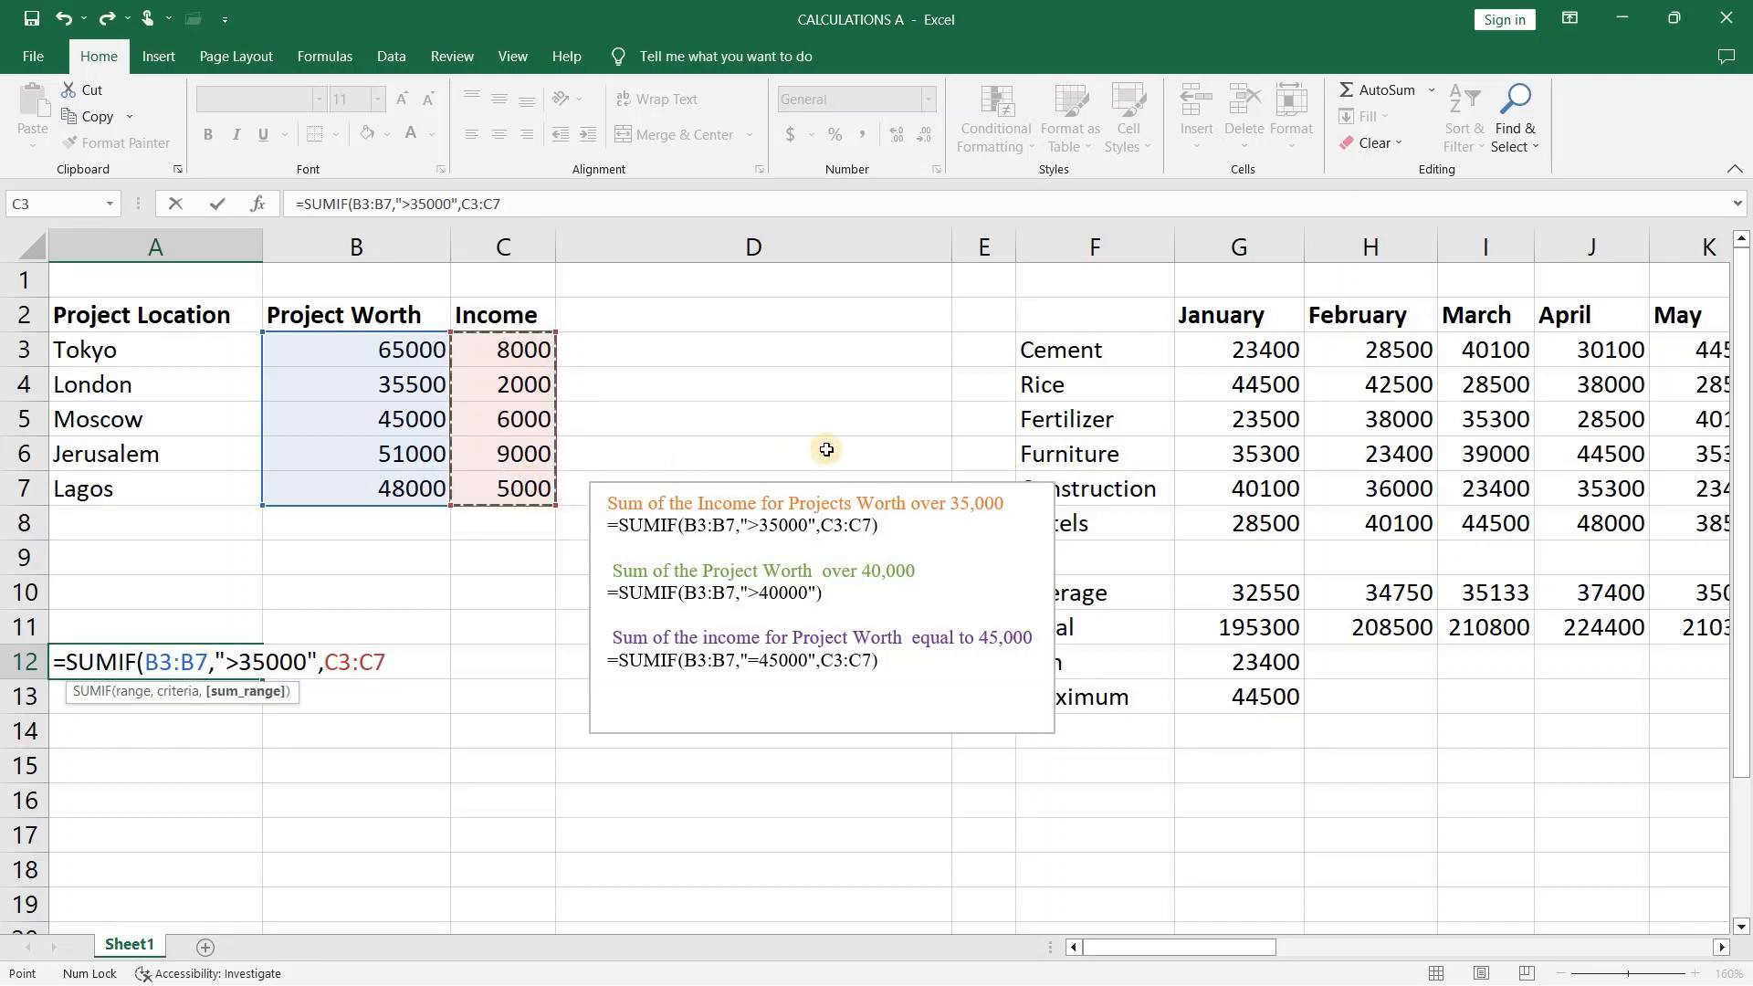
text())
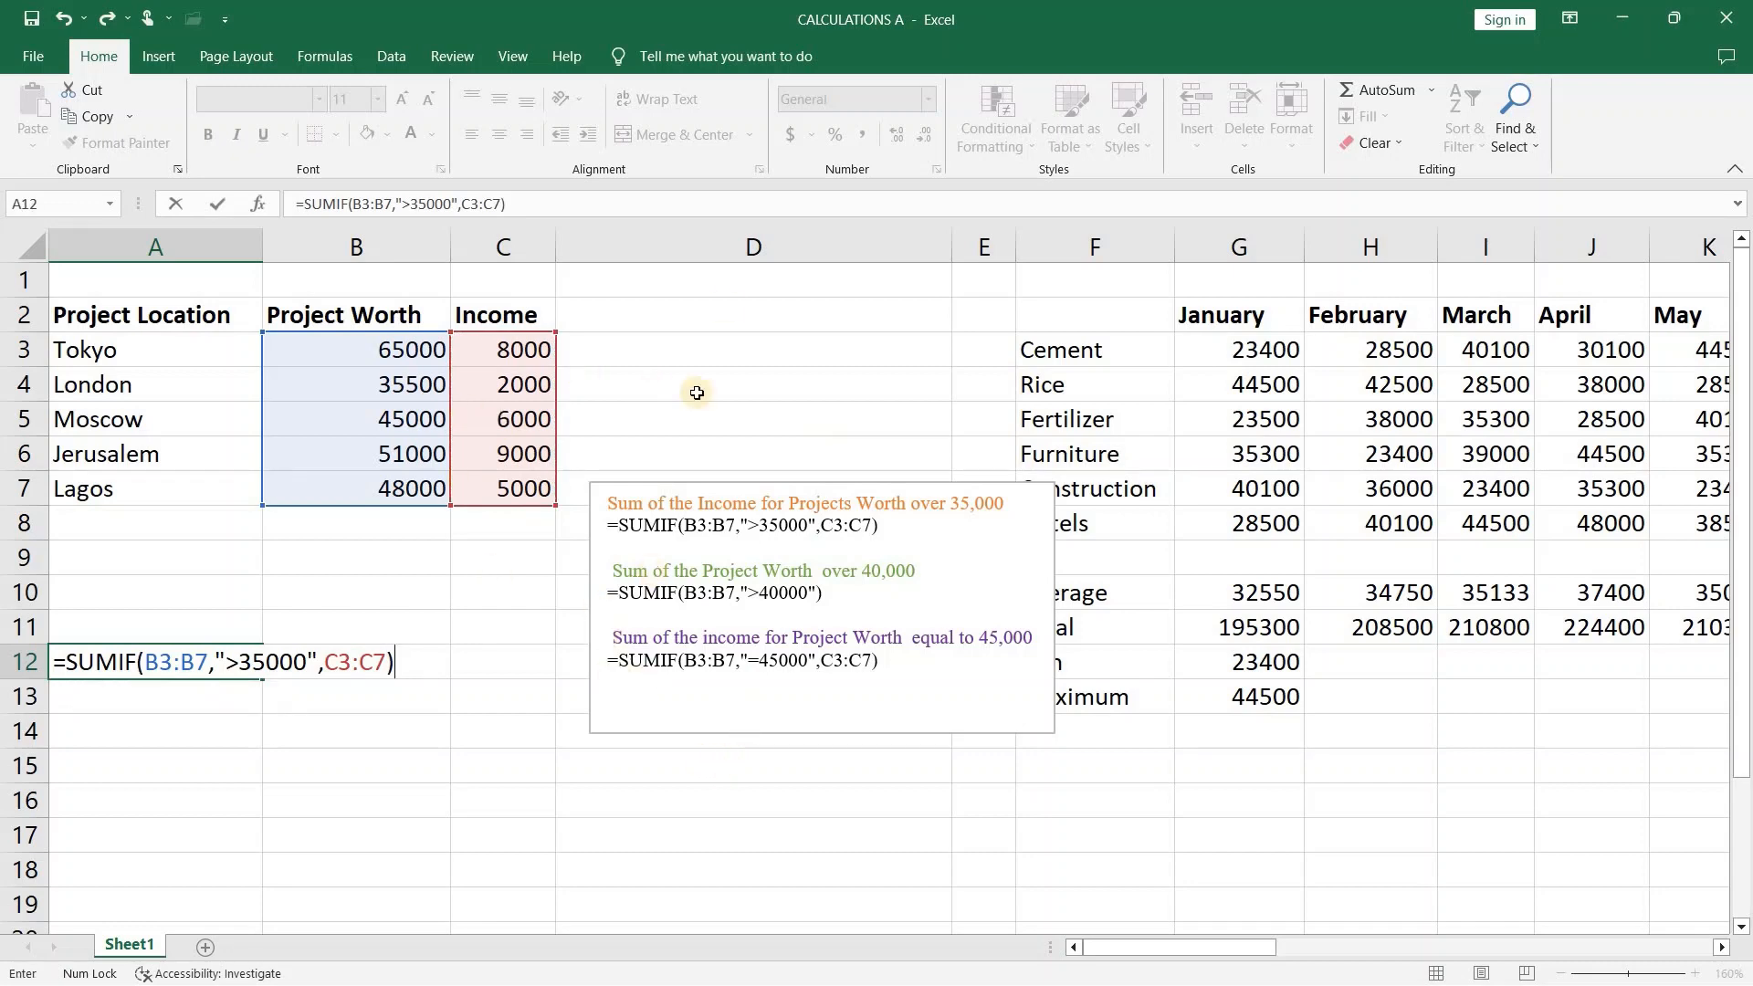
click(496, 721)
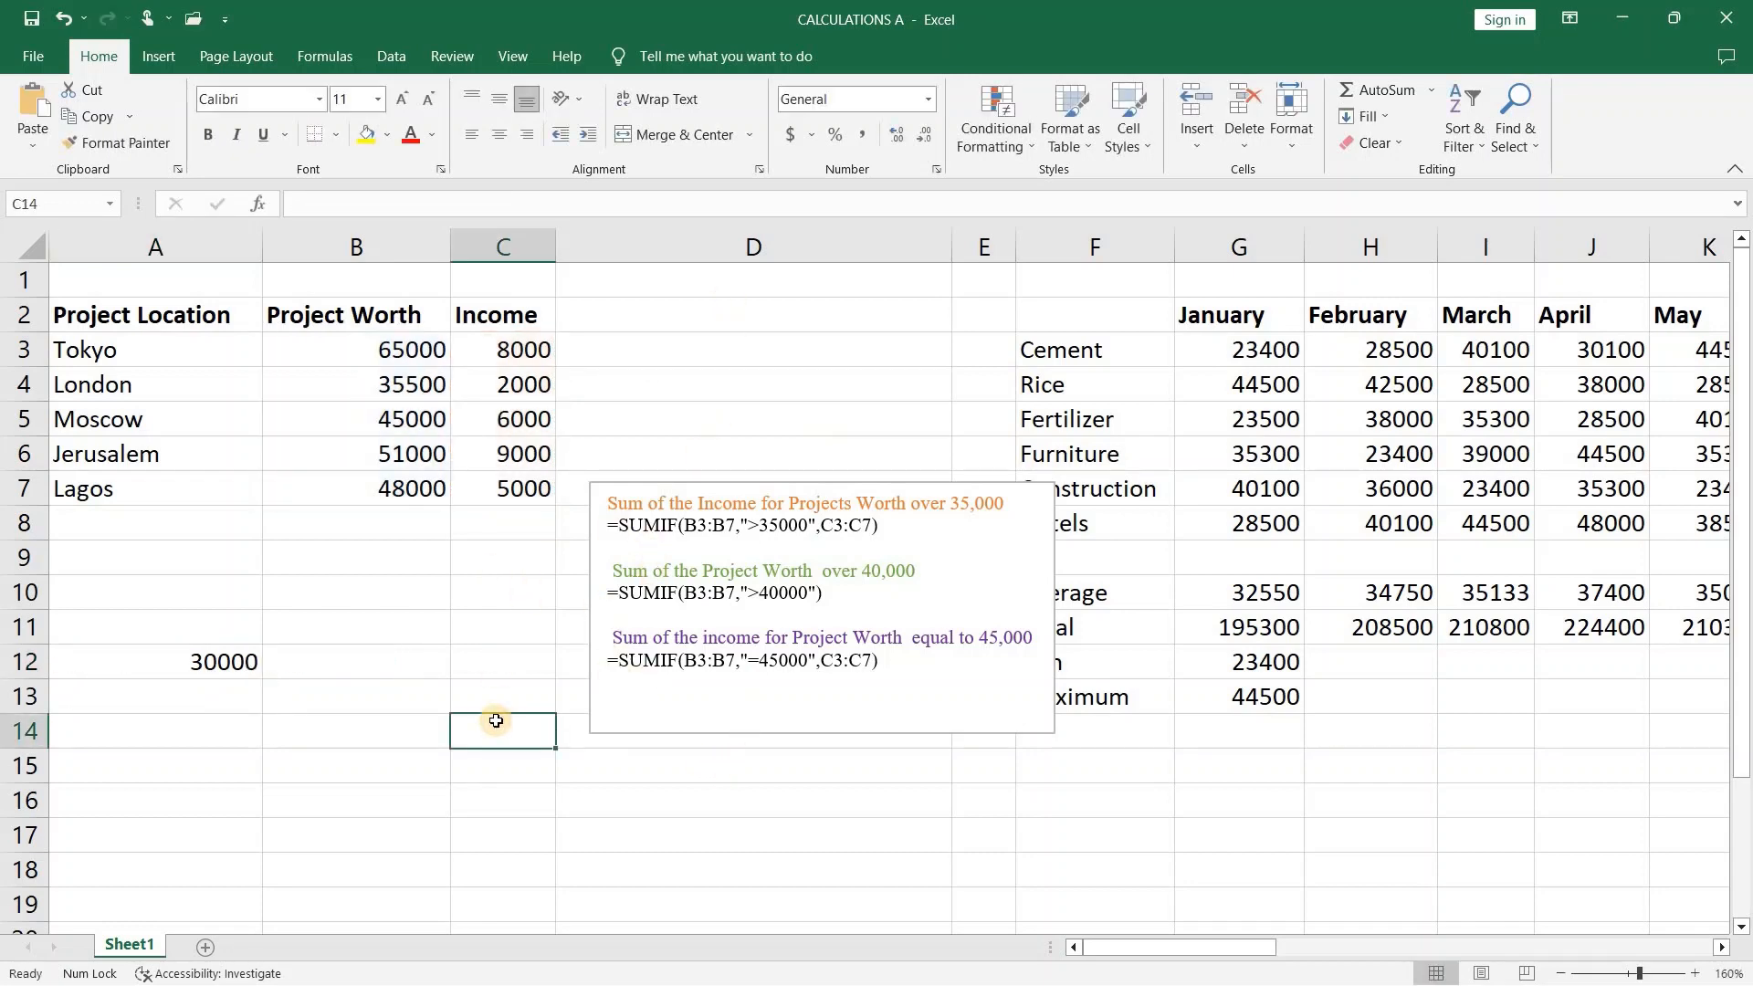
click(235, 662)
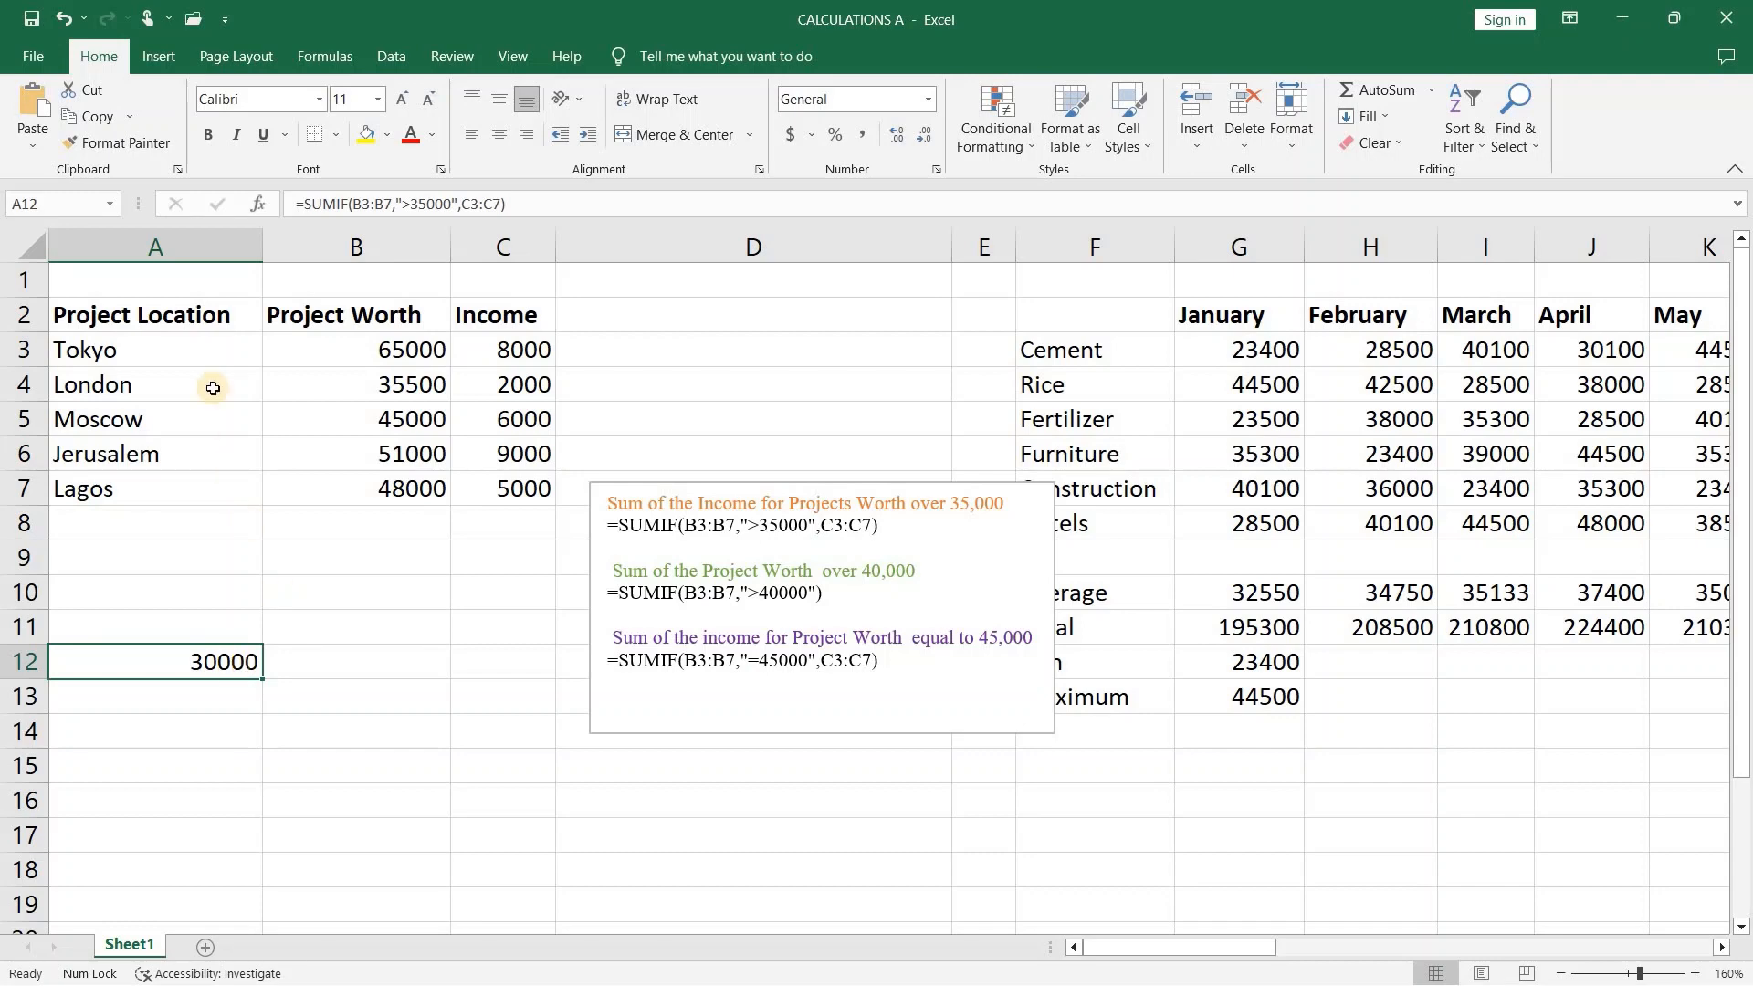
click(324, 728)
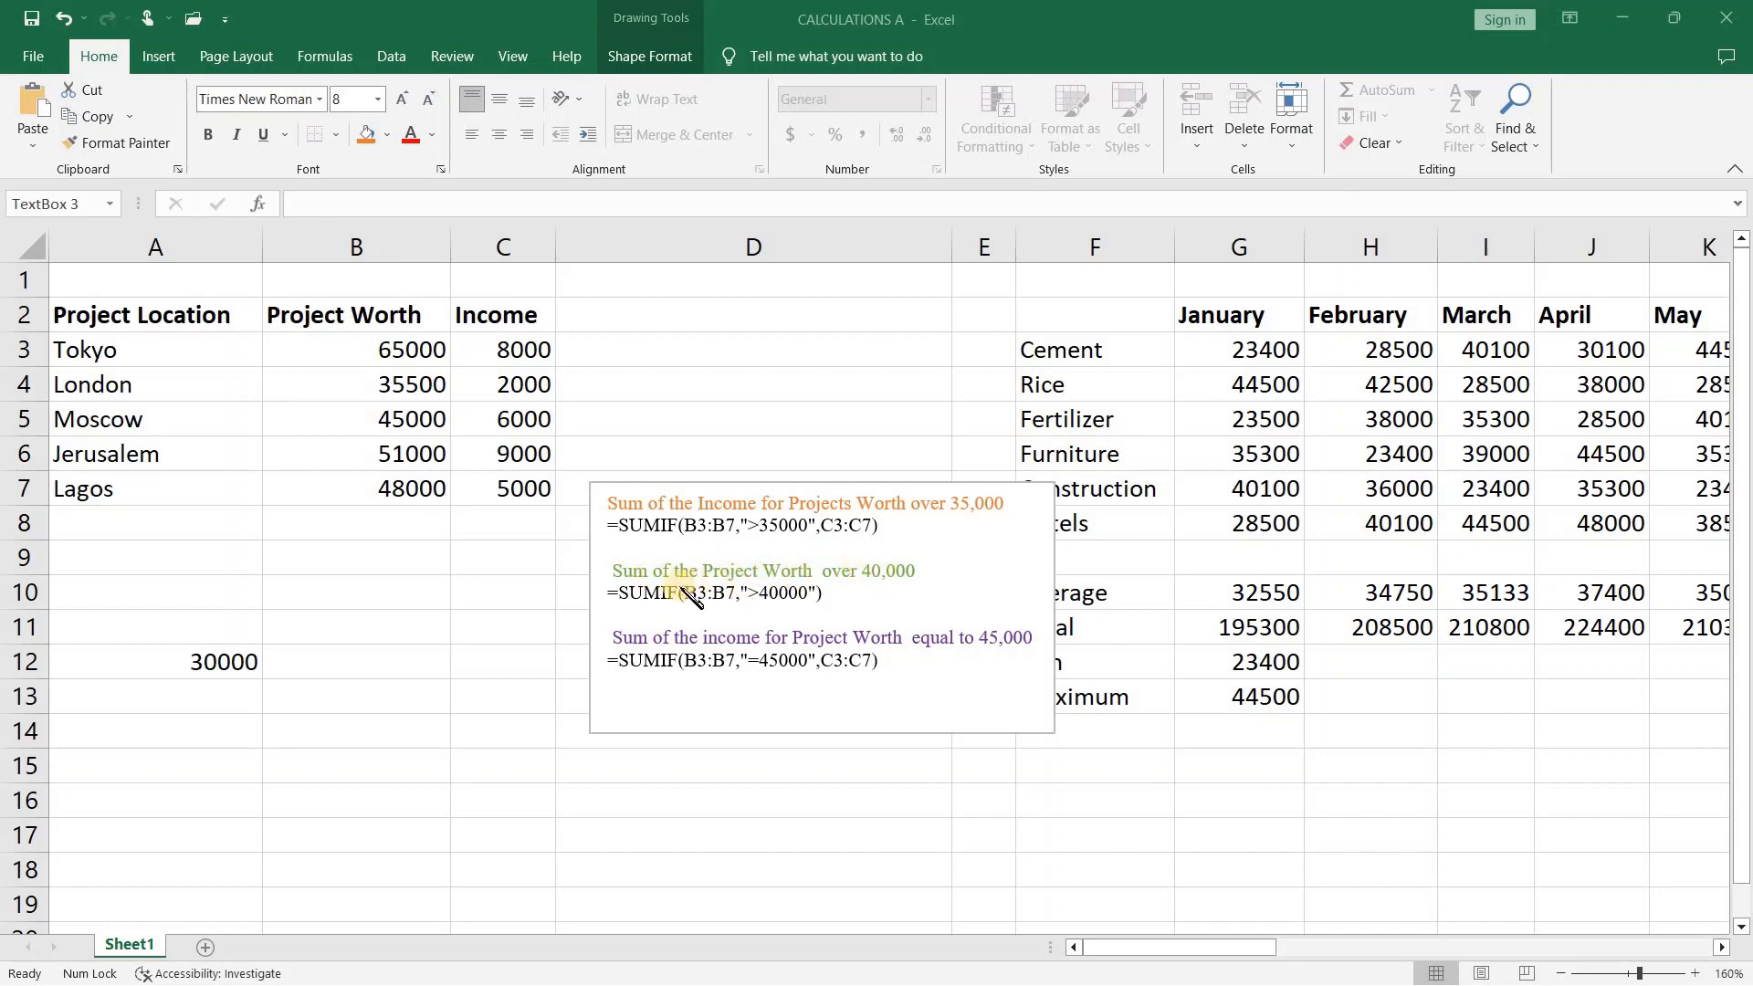
- Copy the formula =SUMIF(B3:B7,">40000") from the SUMIF examples text box
click(627, 596)
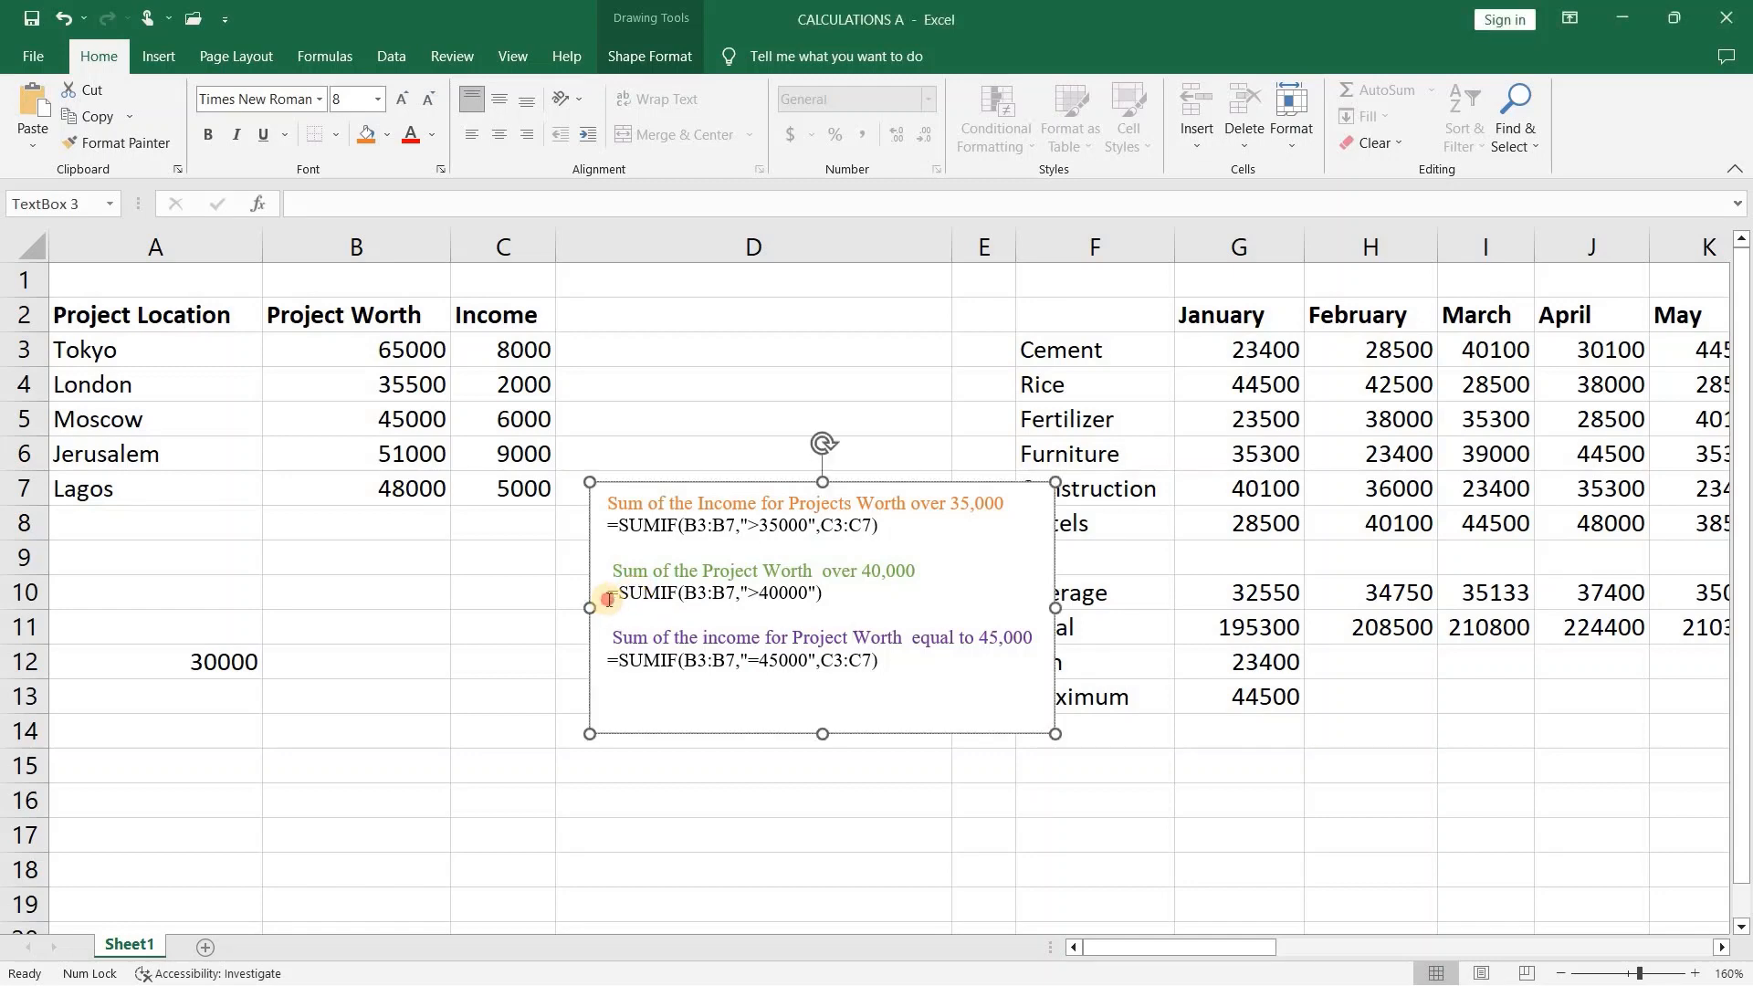
drag(609, 599, 826, 594)
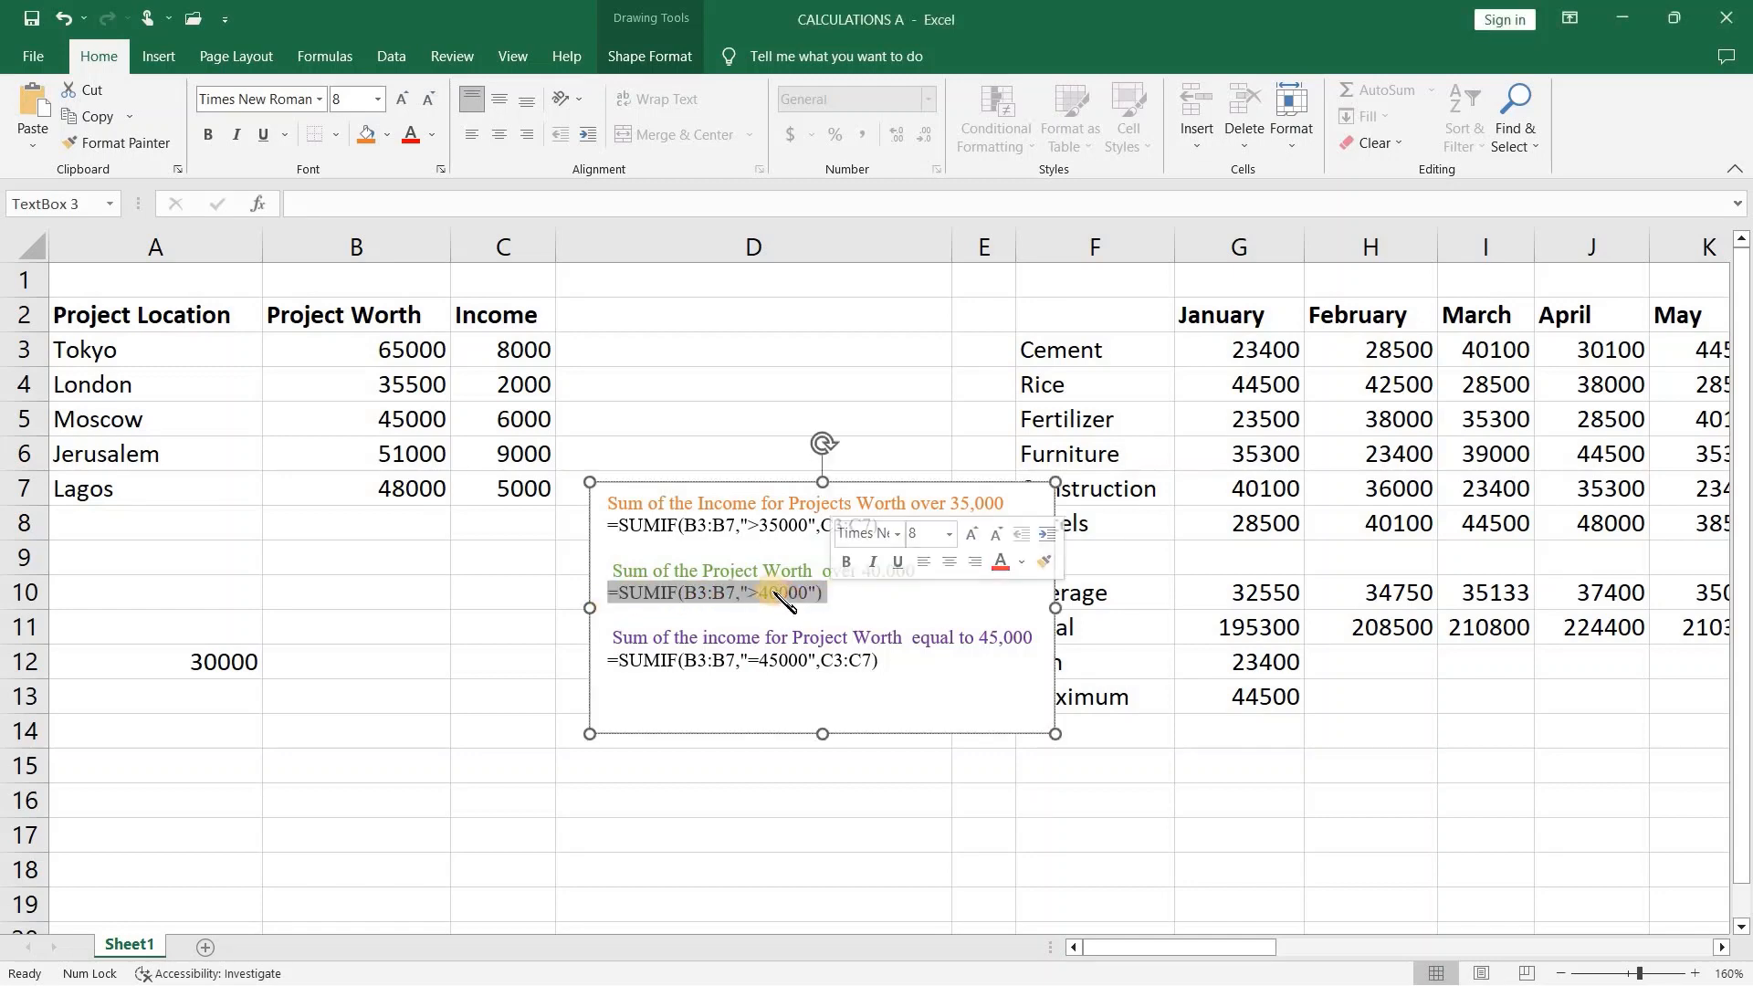
right_click(775, 598)
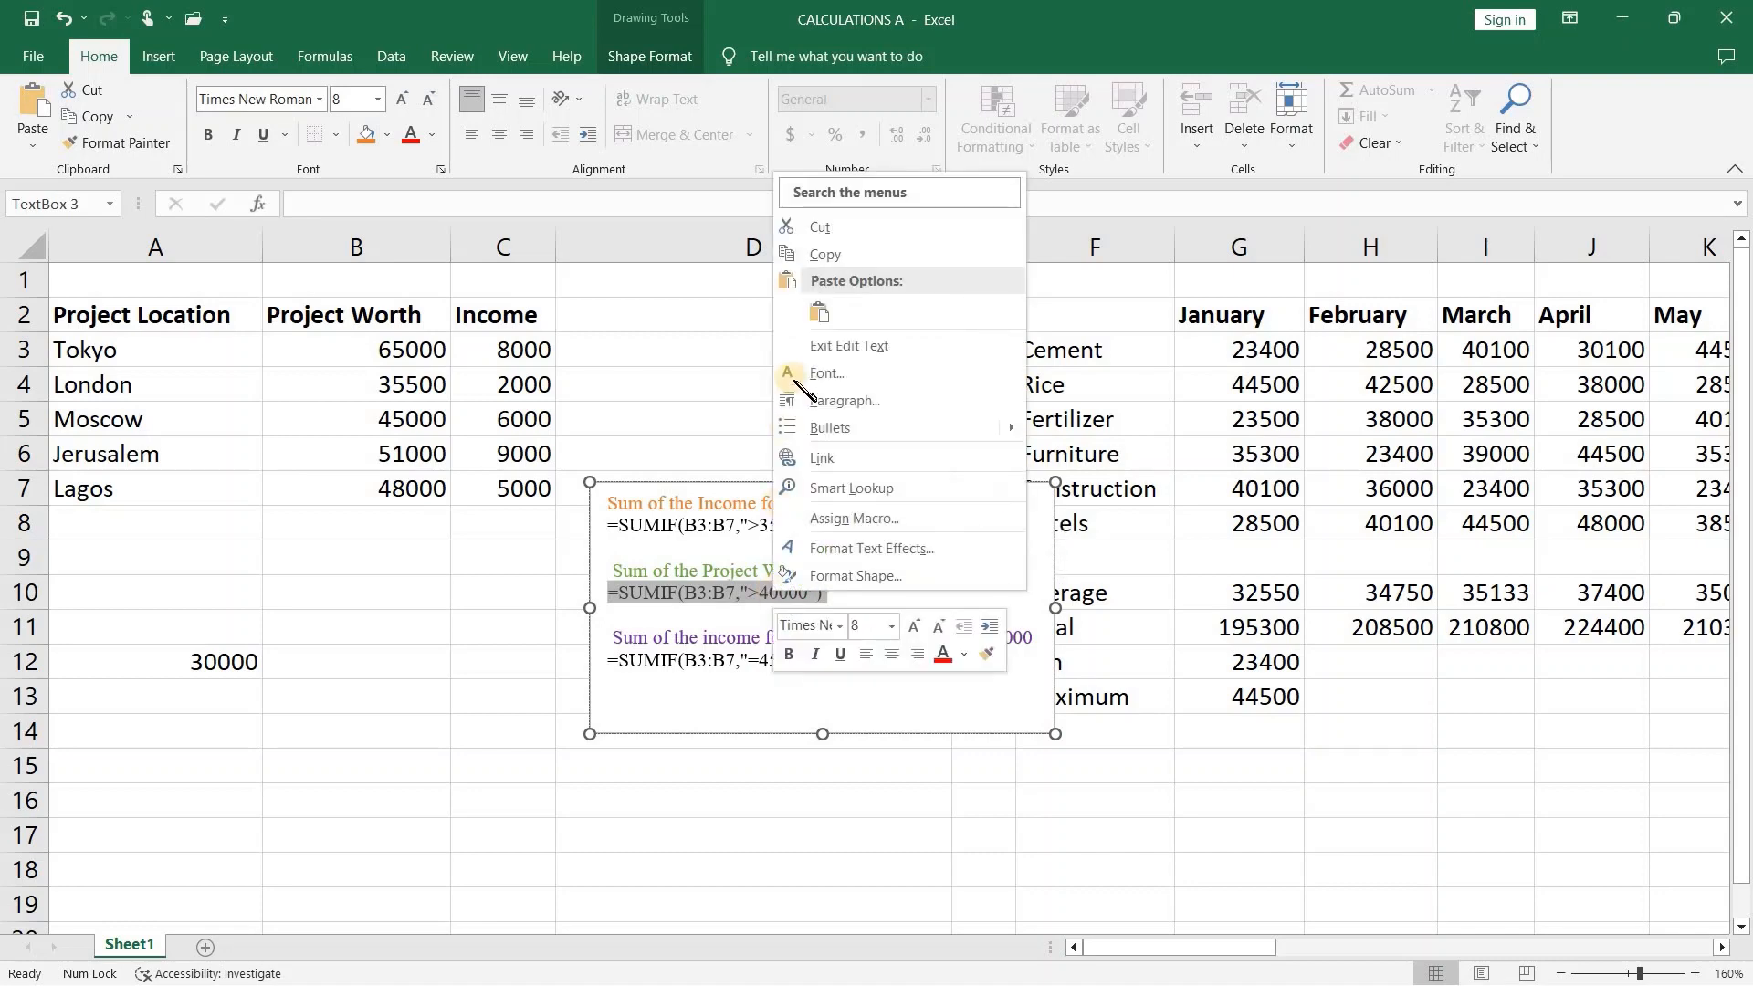
click(810, 256)
click(548, 208)
right_click(549, 208)
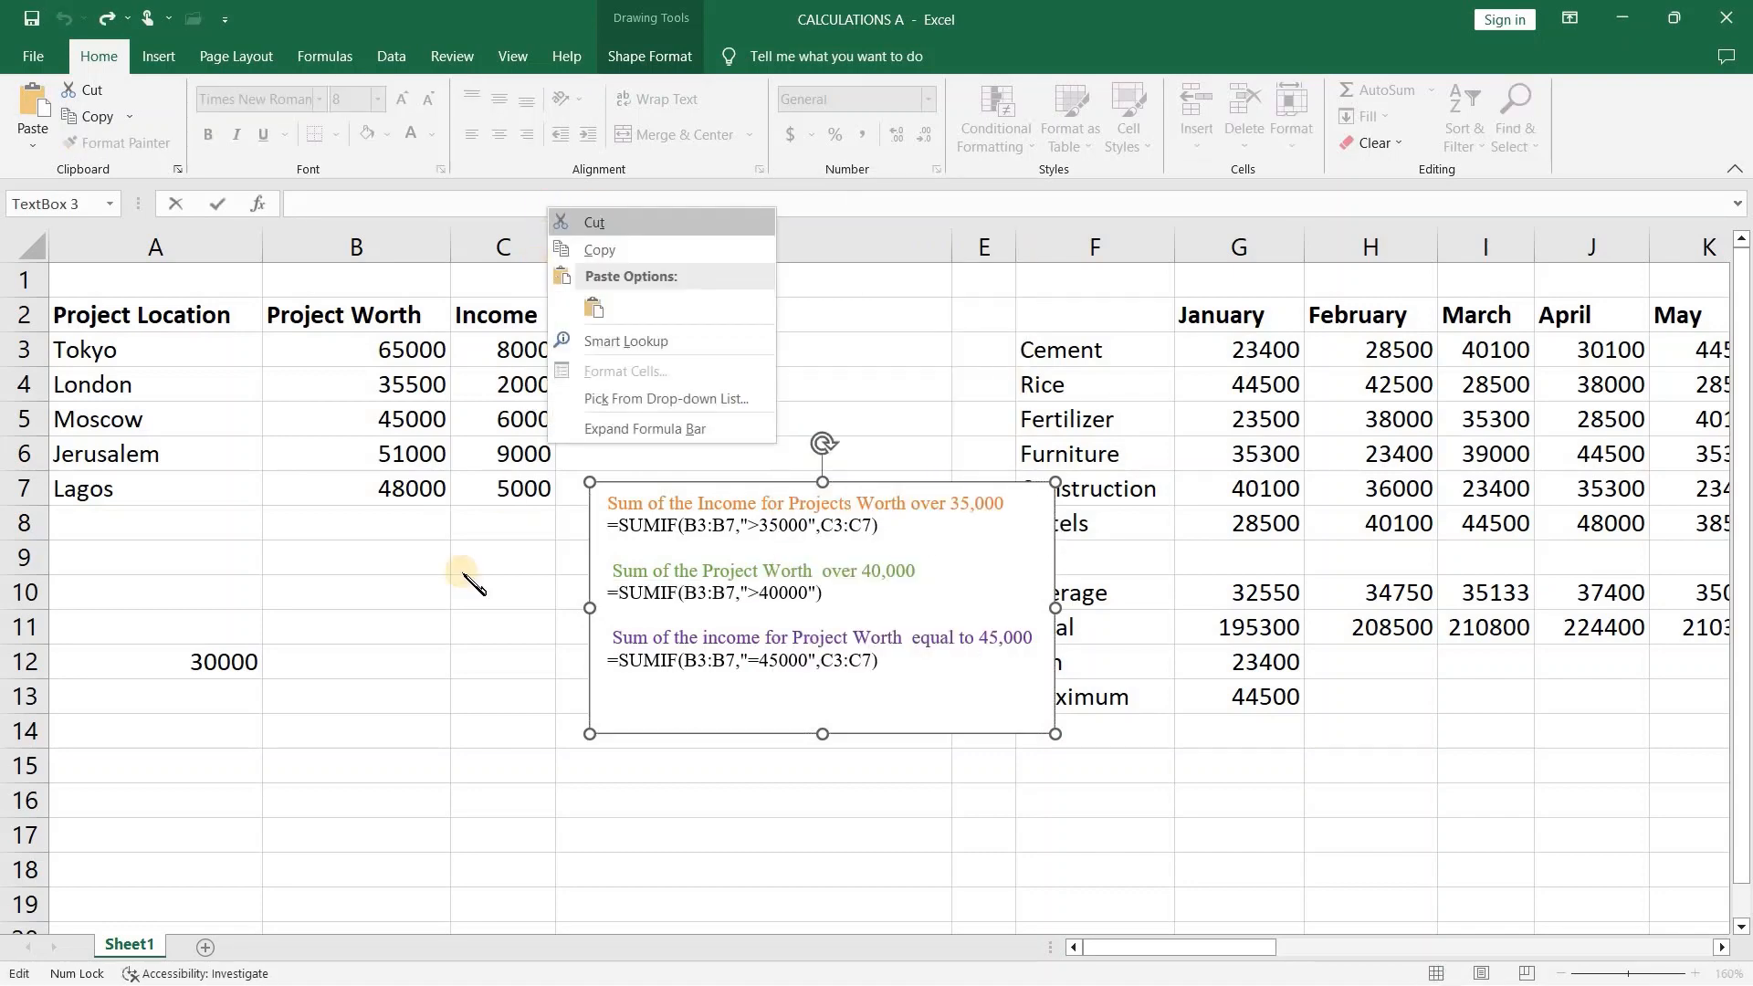
click(342, 659)
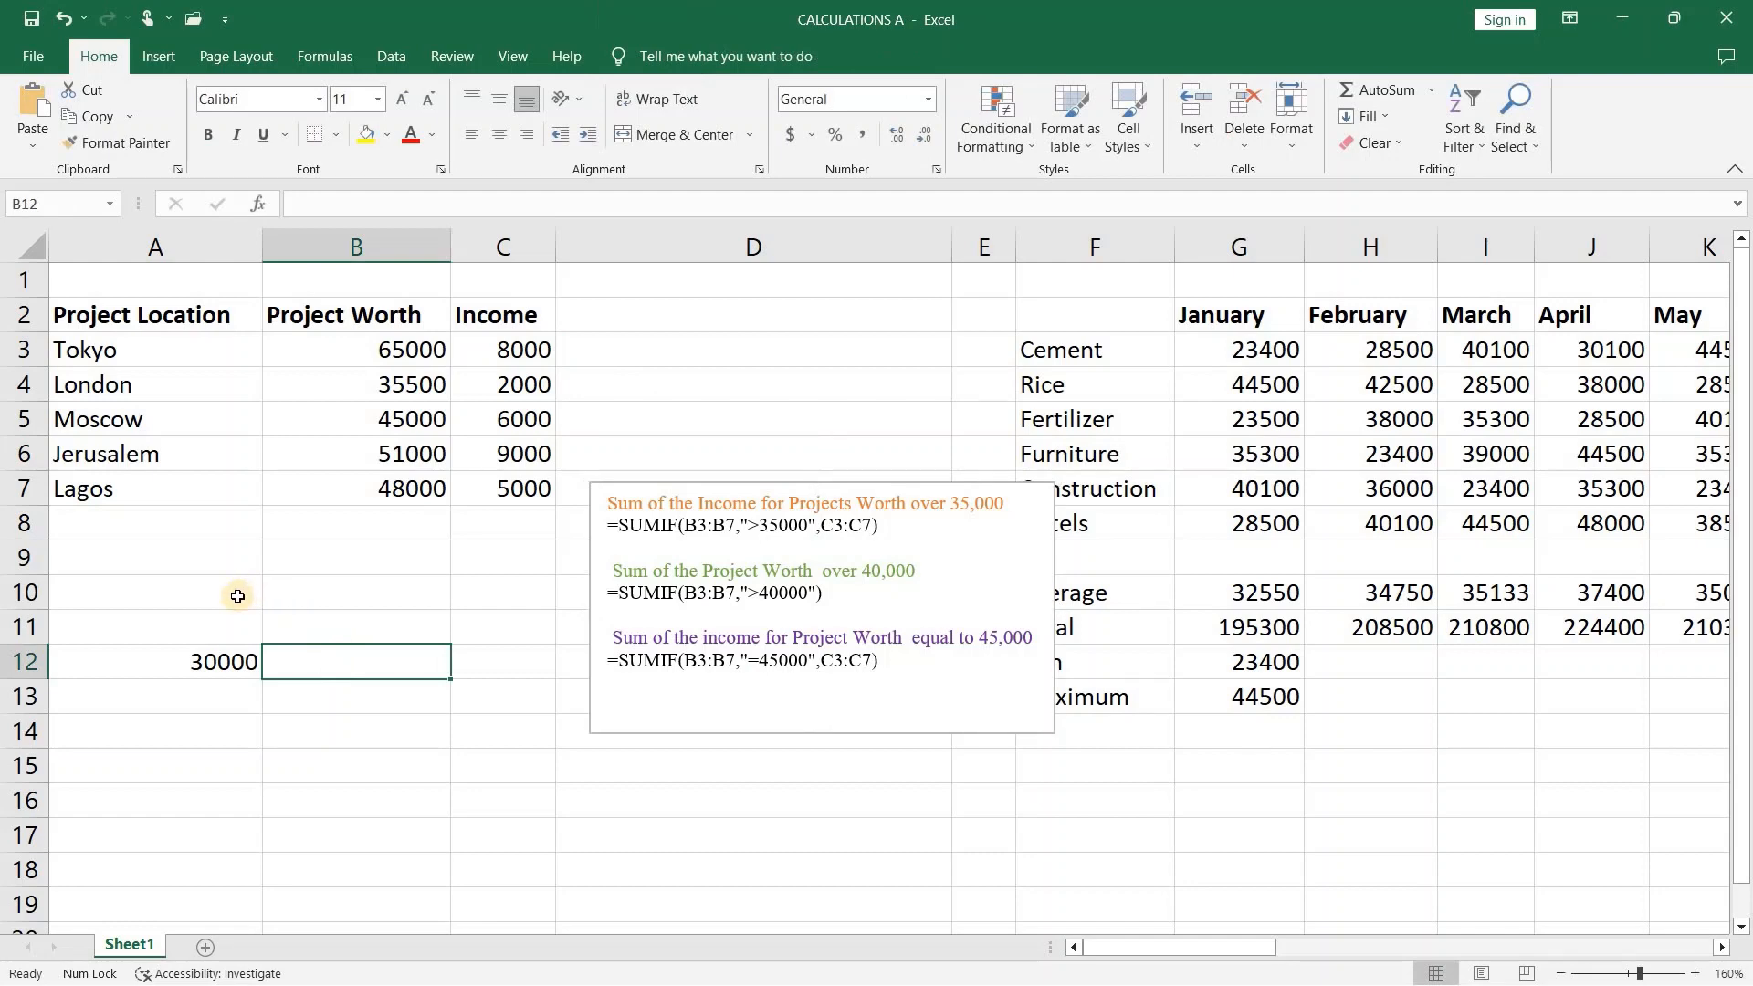
- Paste the copied formula =SUMIF(B3:B7,">40000") into cell A14, enter it, and check the cell
click(221, 730)
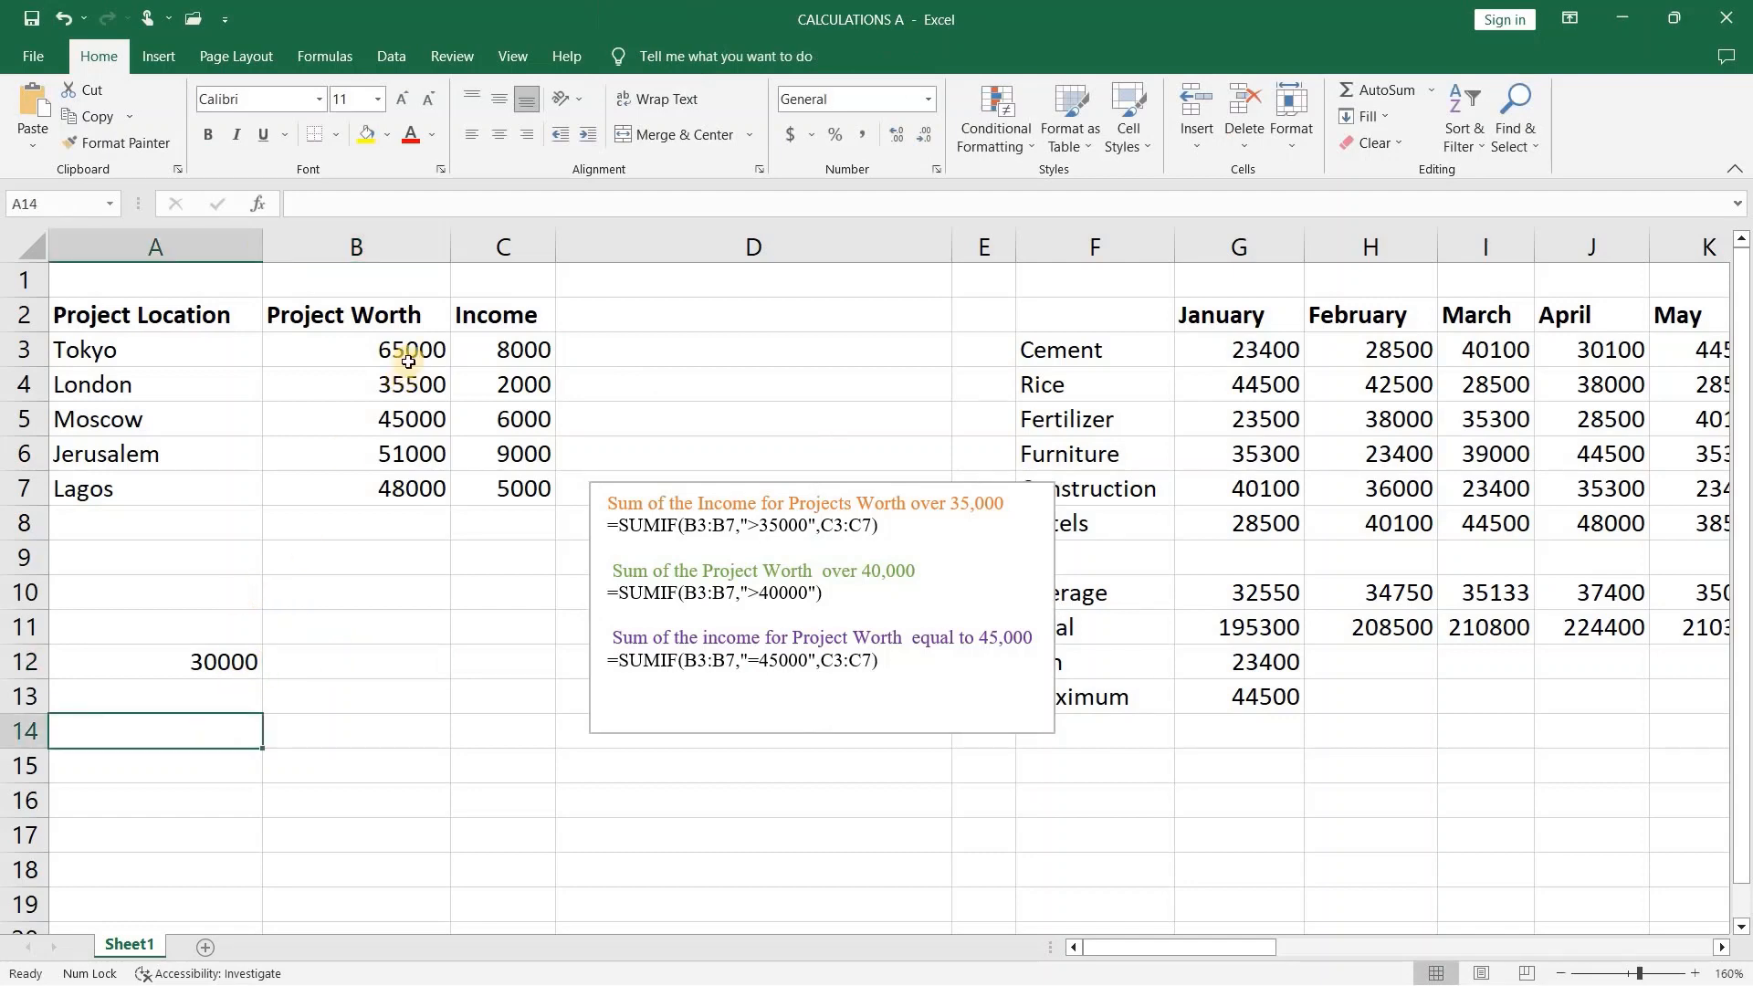
click(447, 194)
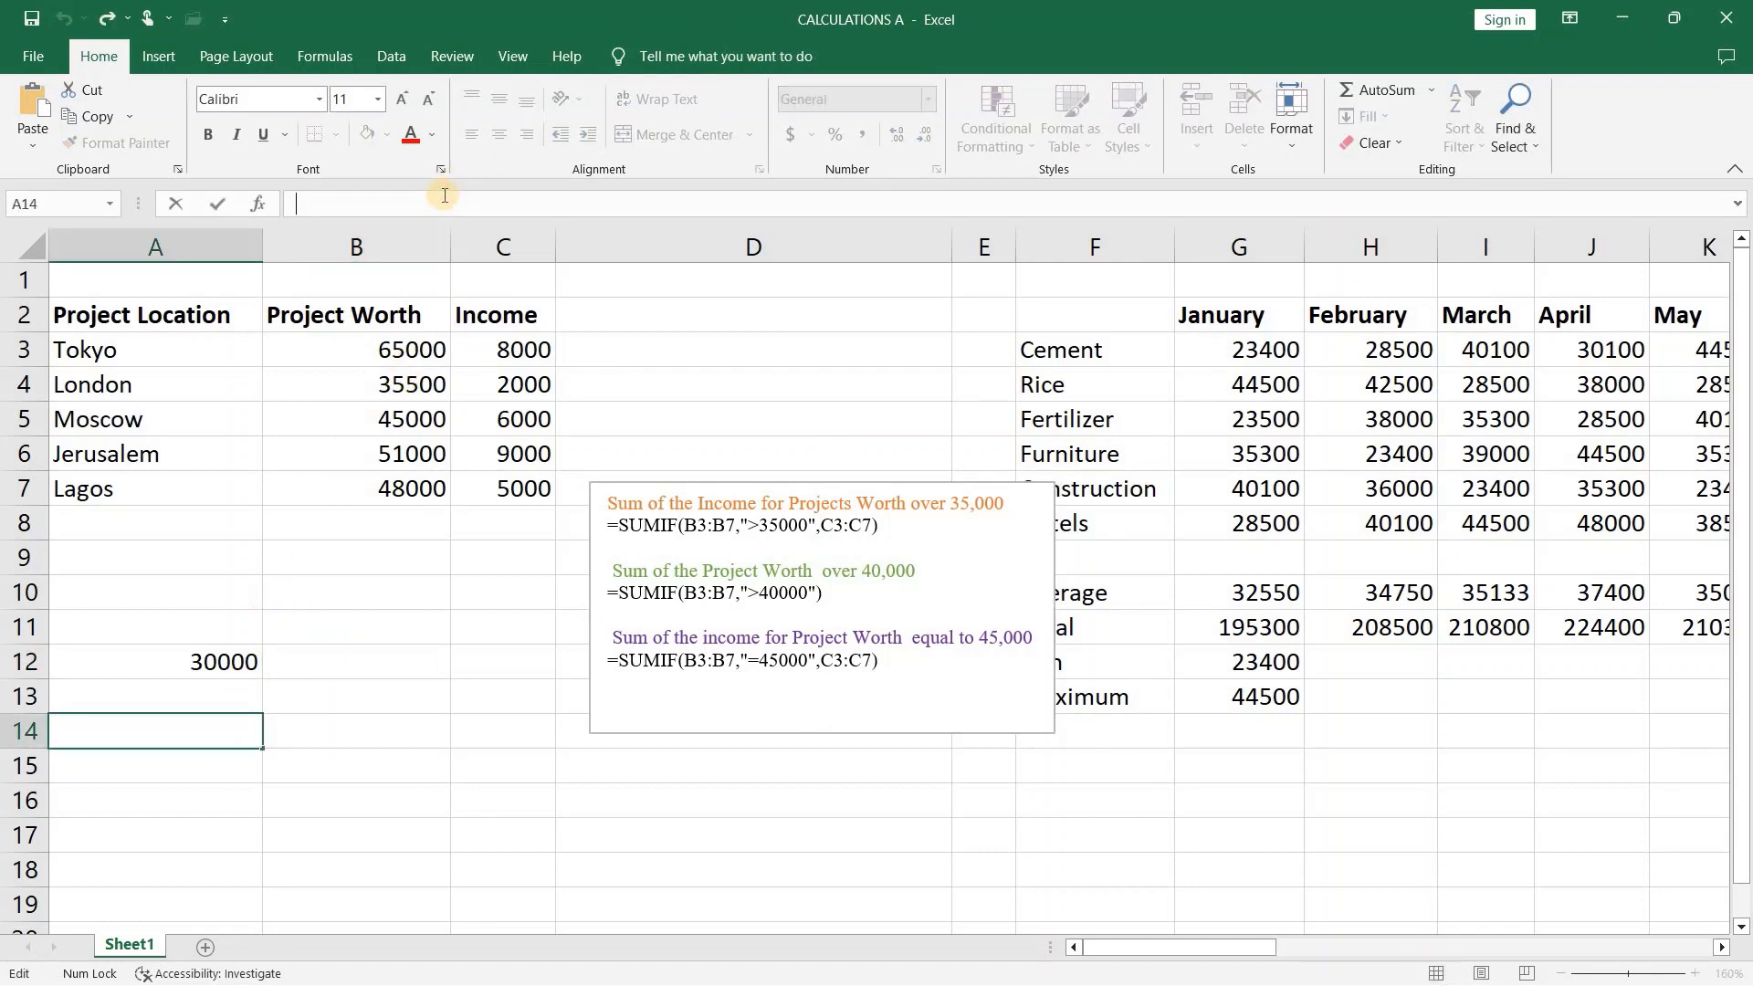
right_click(446, 195)
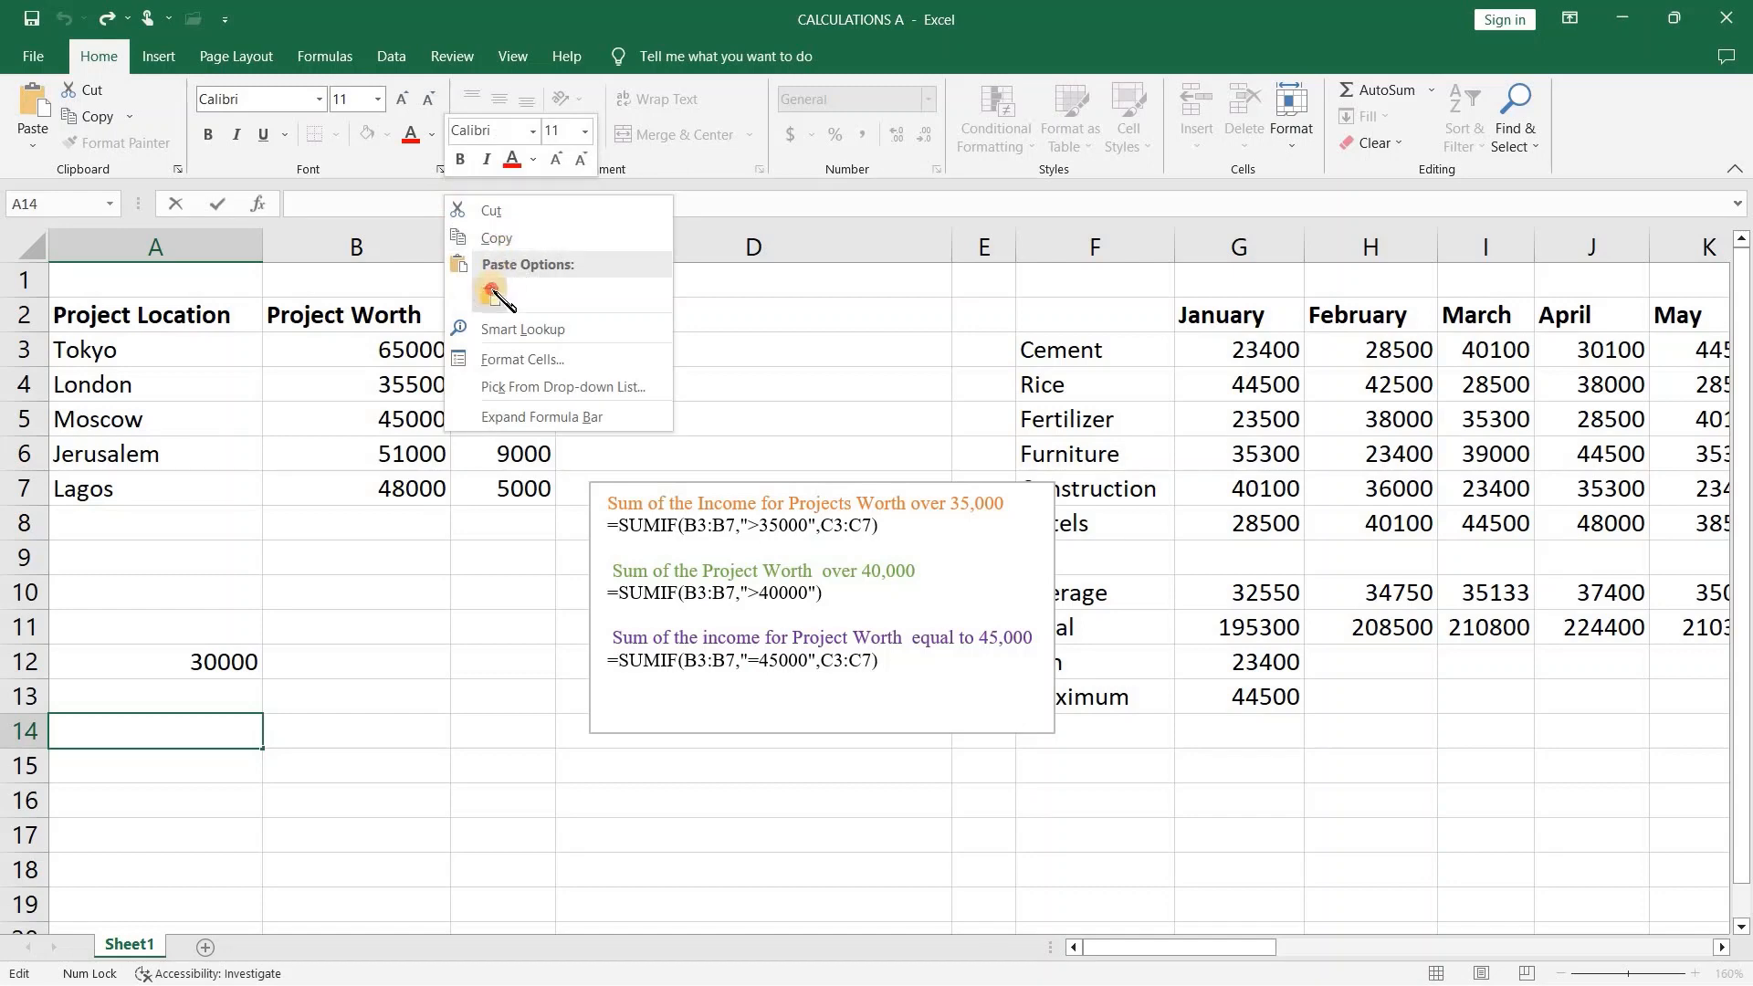
click(494, 294)
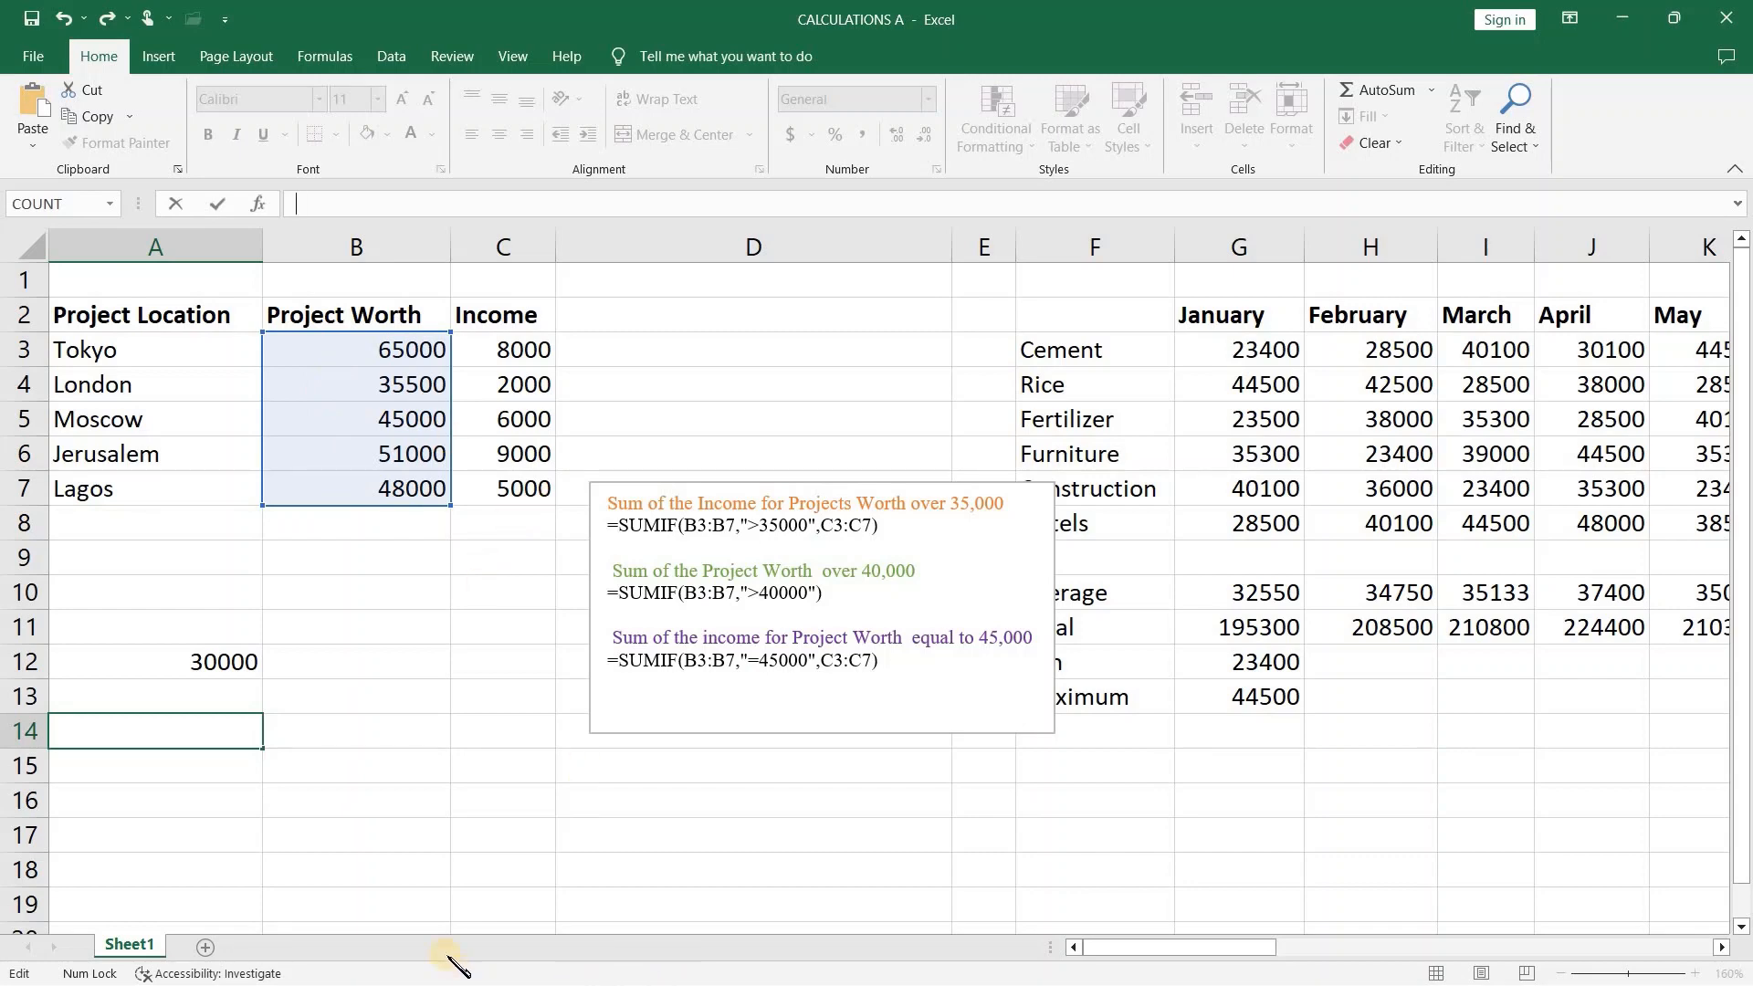
click(360, 593)
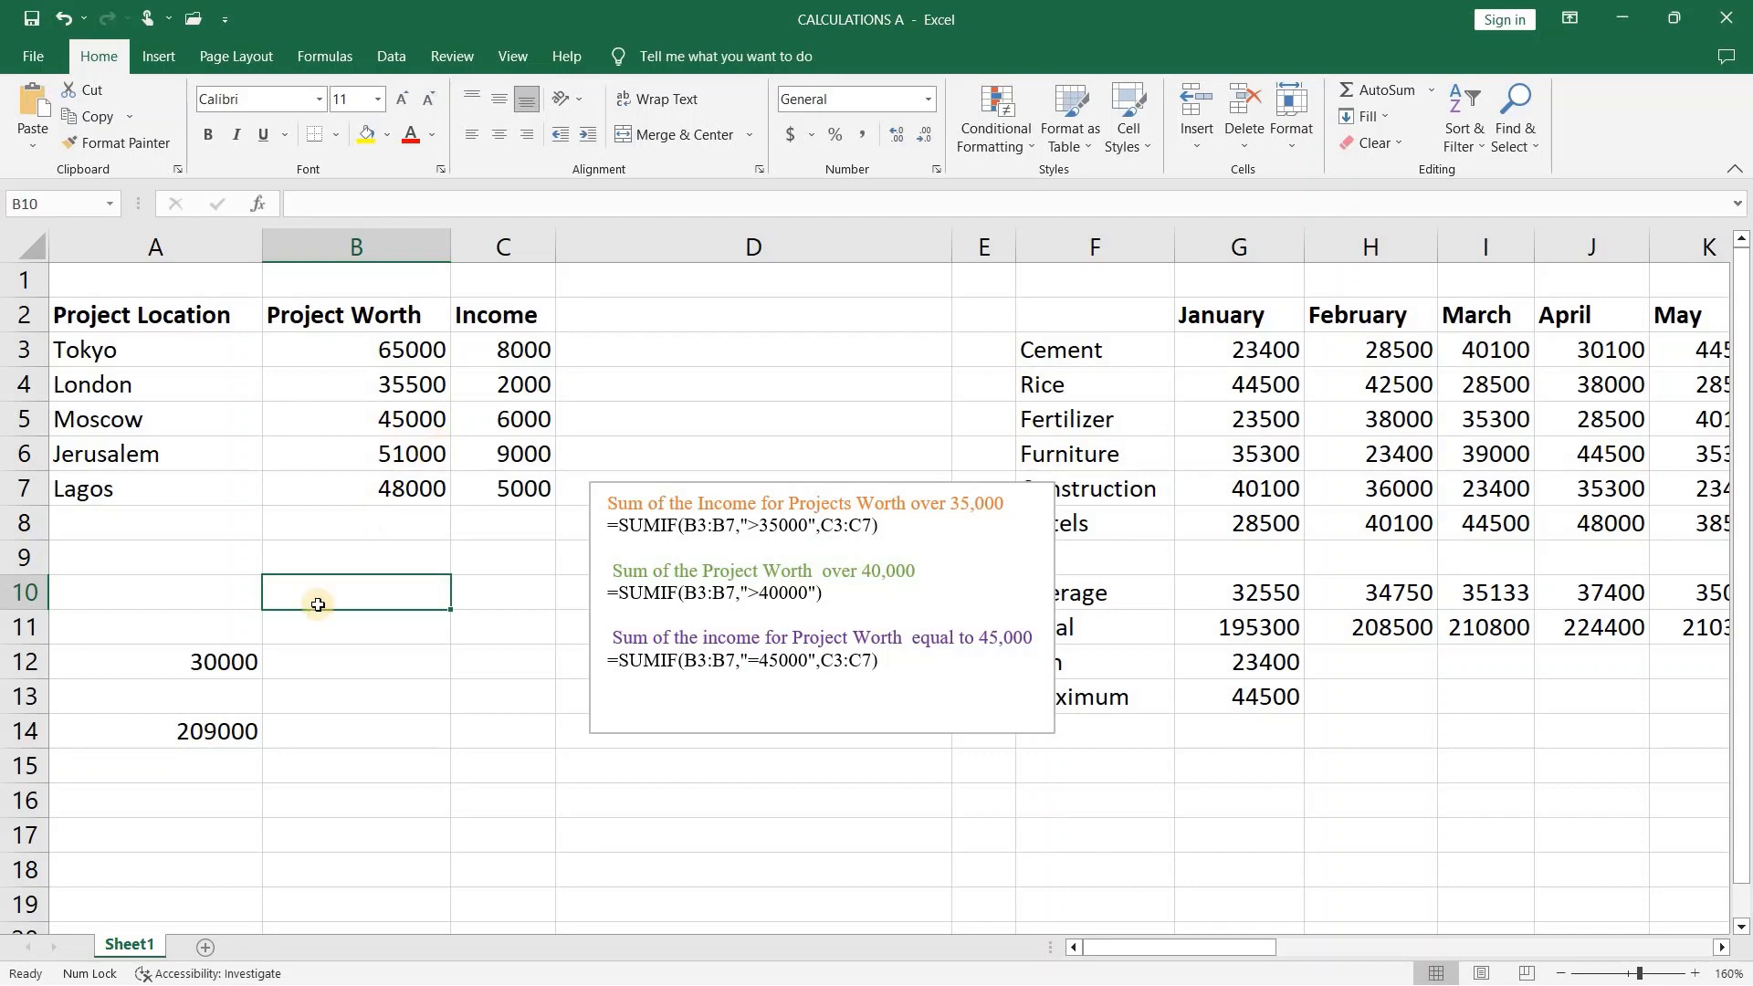
click(211, 736)
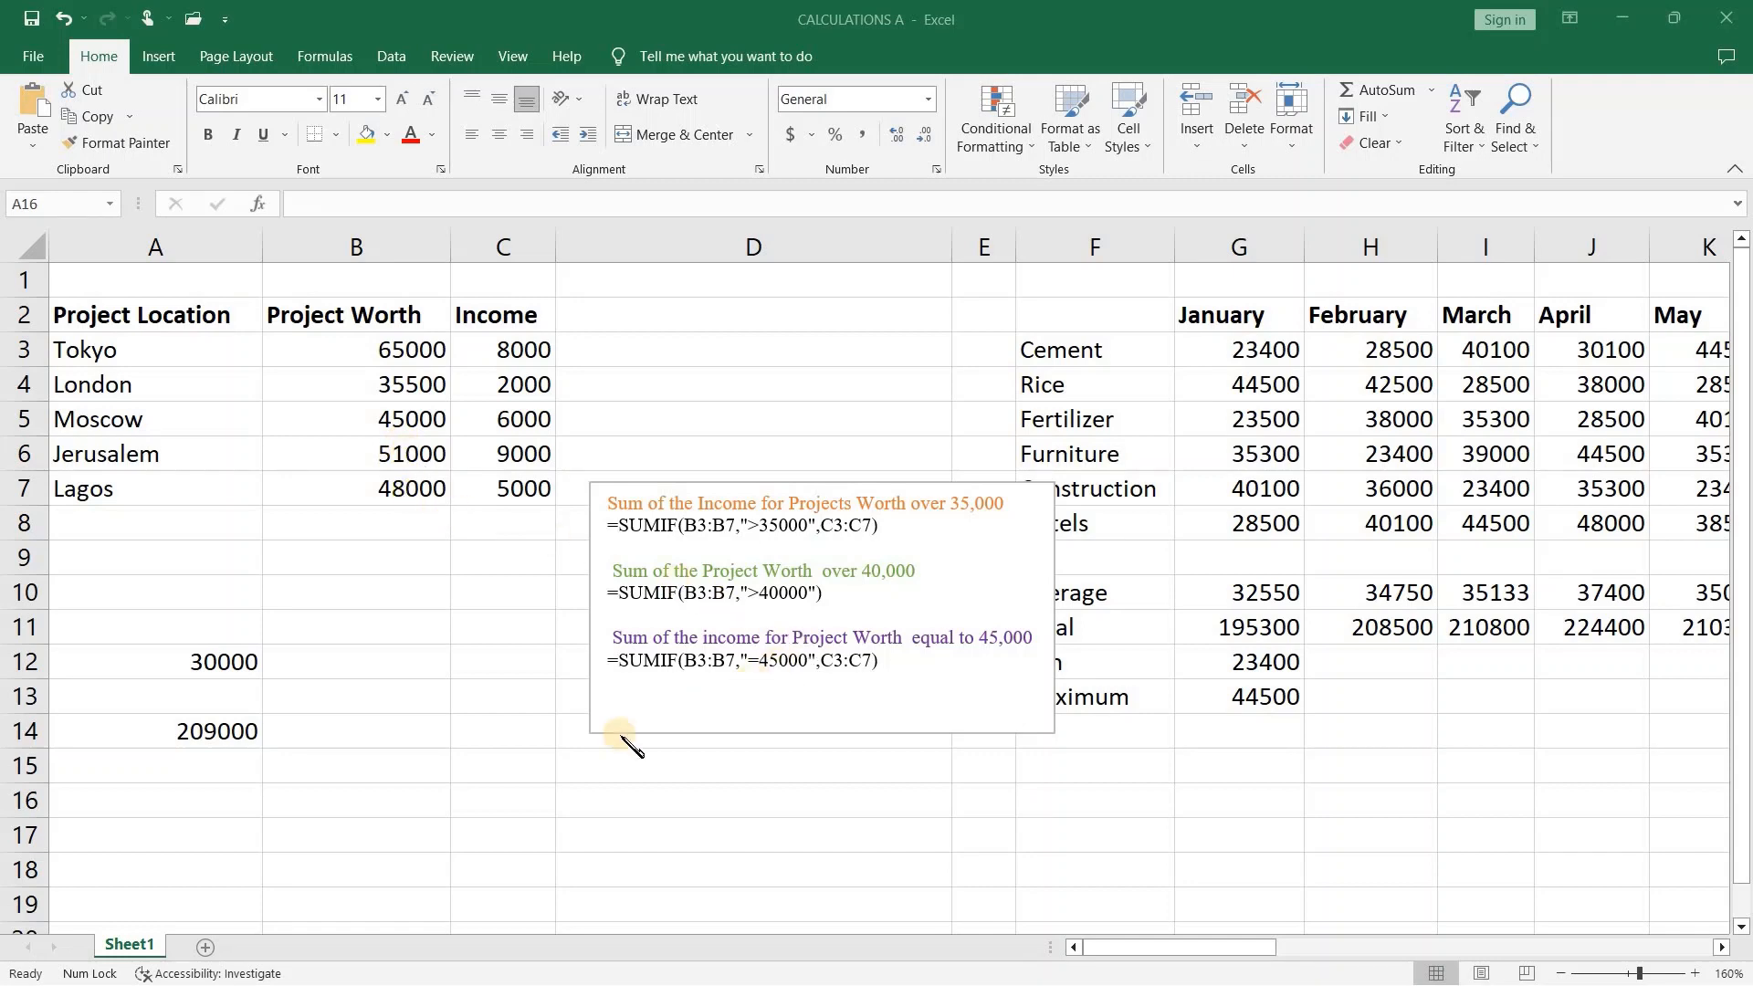
- Start a SUMIF formula in cell A16 with the Project Worth figures B3:B7 as its range
click(193, 796)
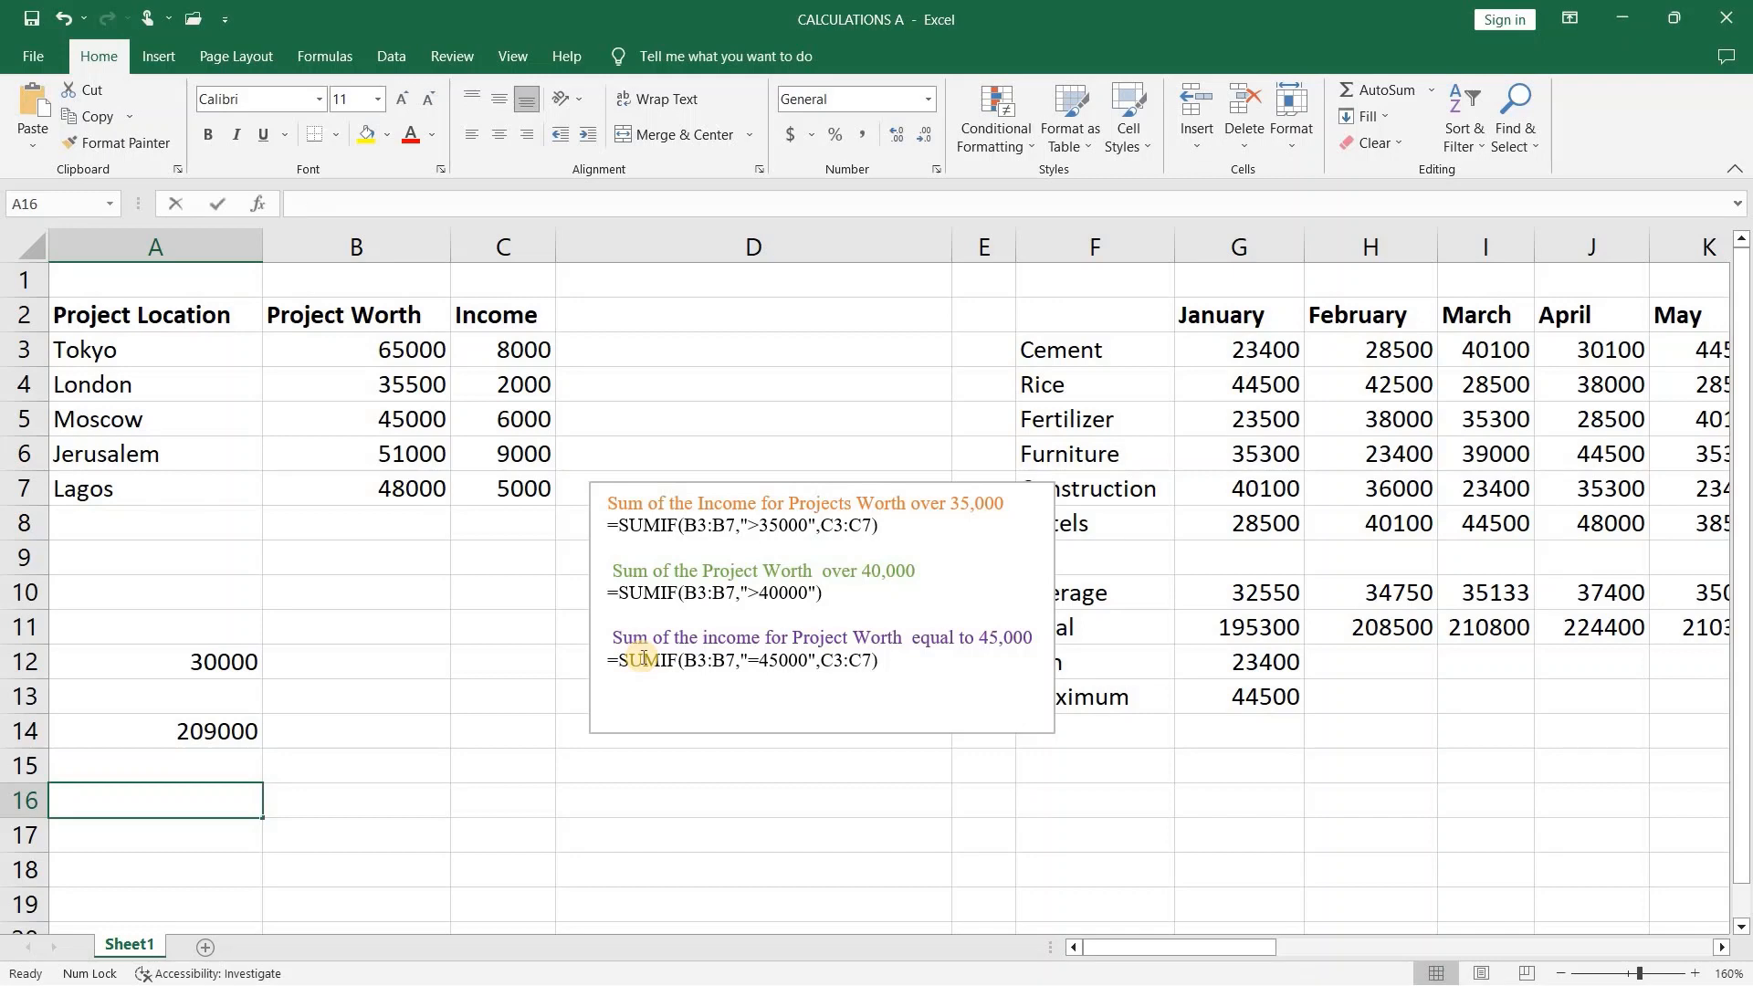
text(=)
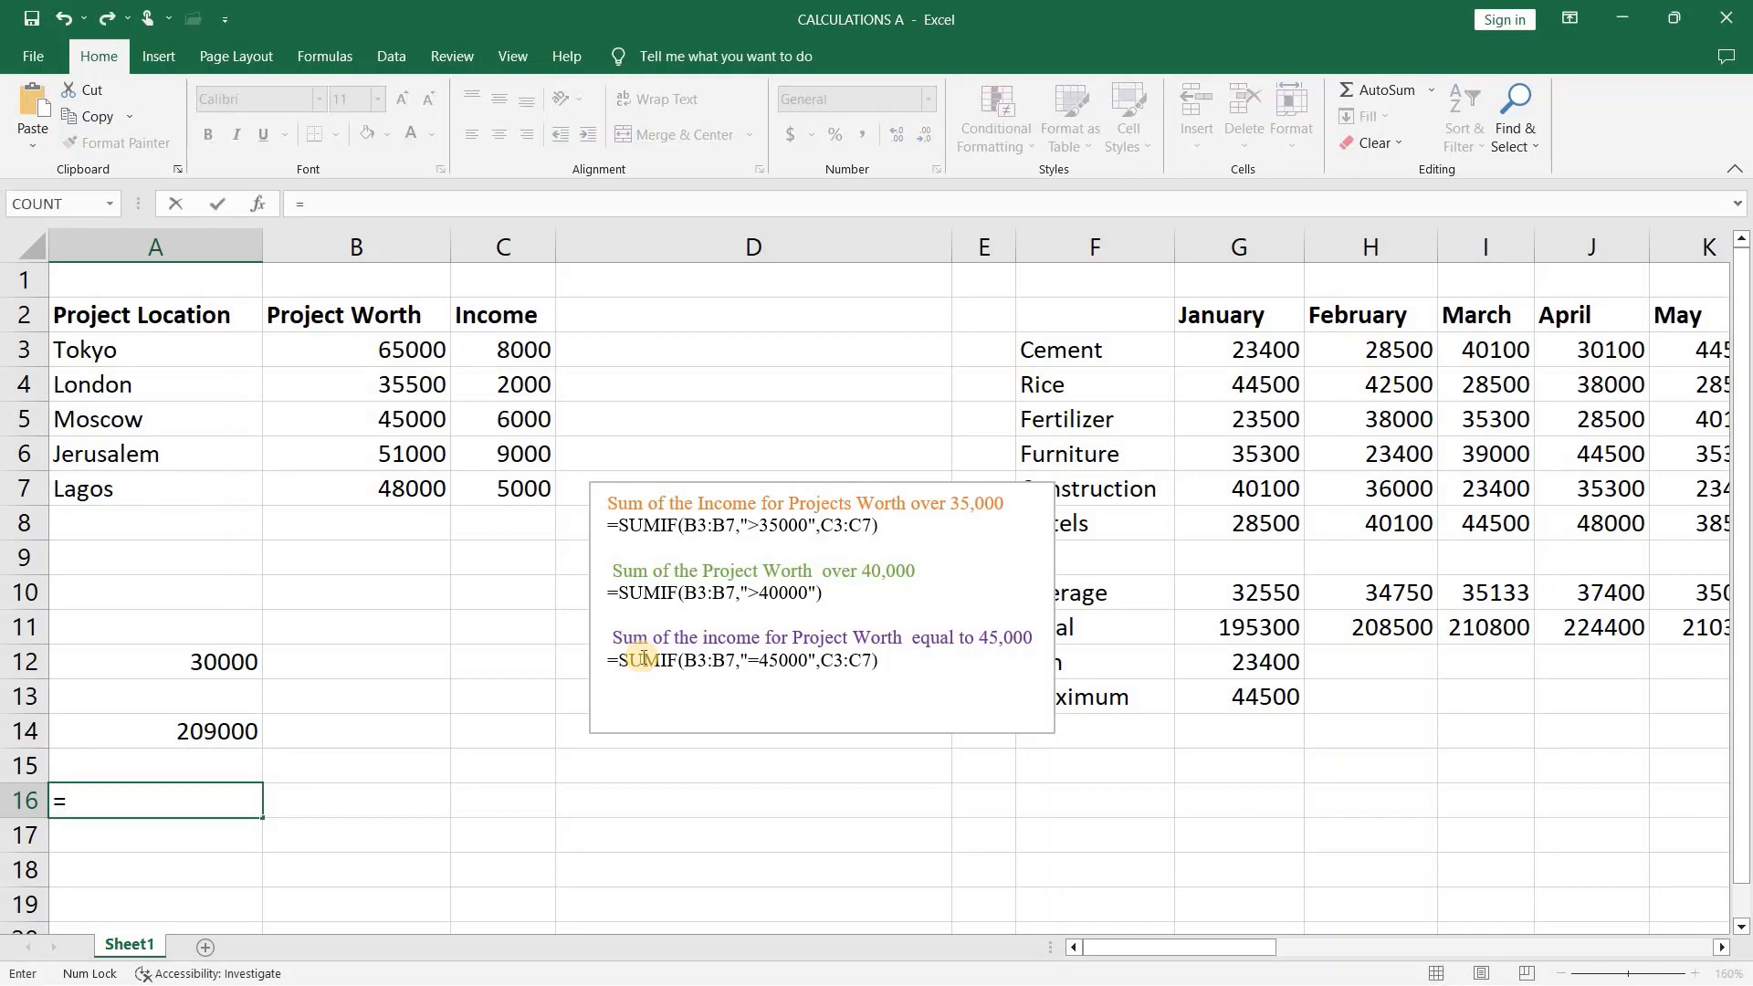
text(SU)
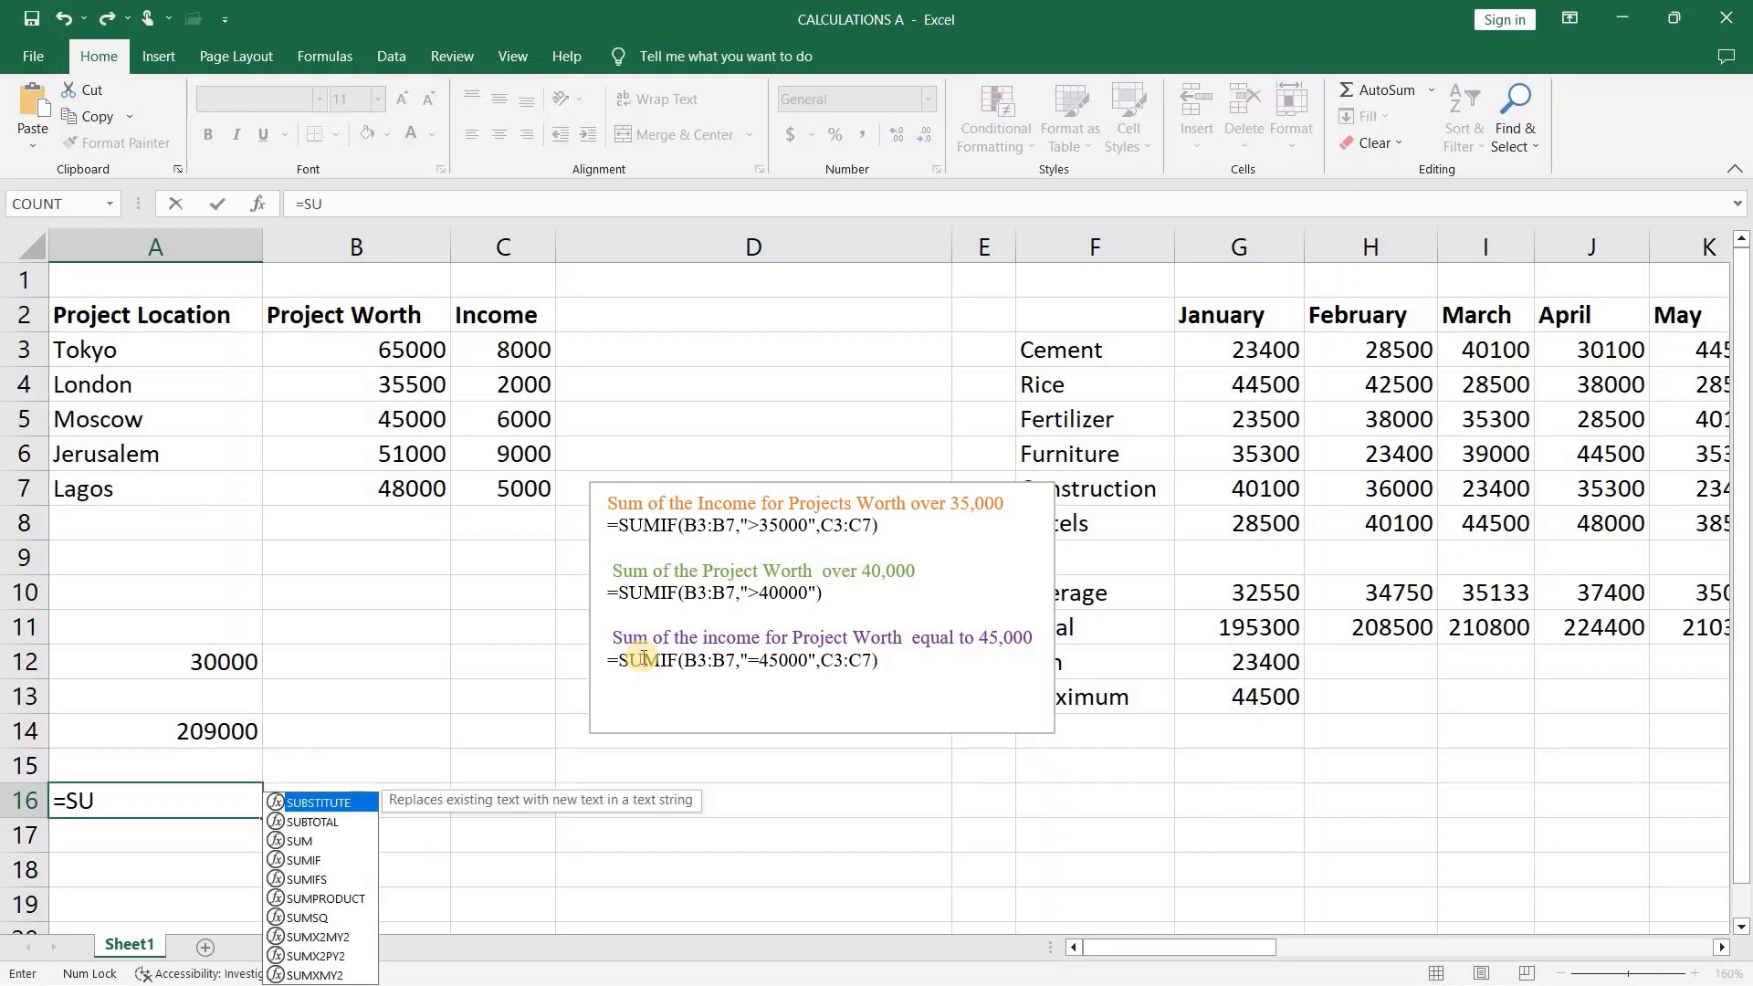
text(M)
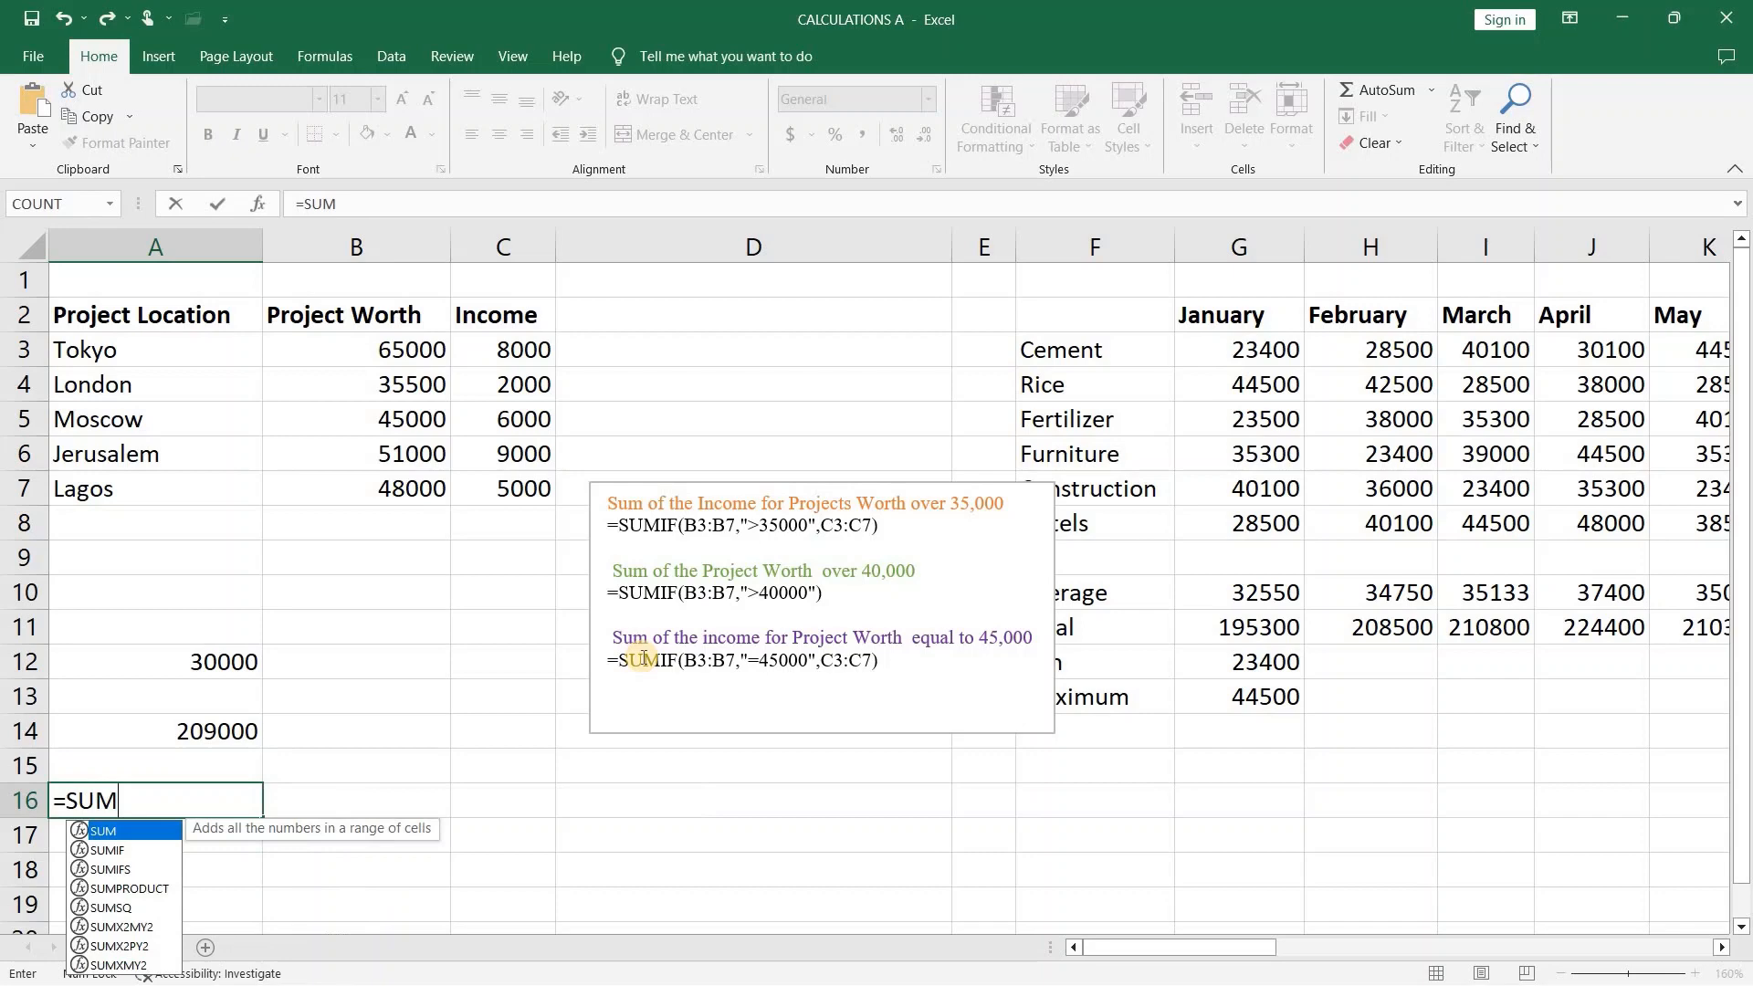
double_click(117, 850)
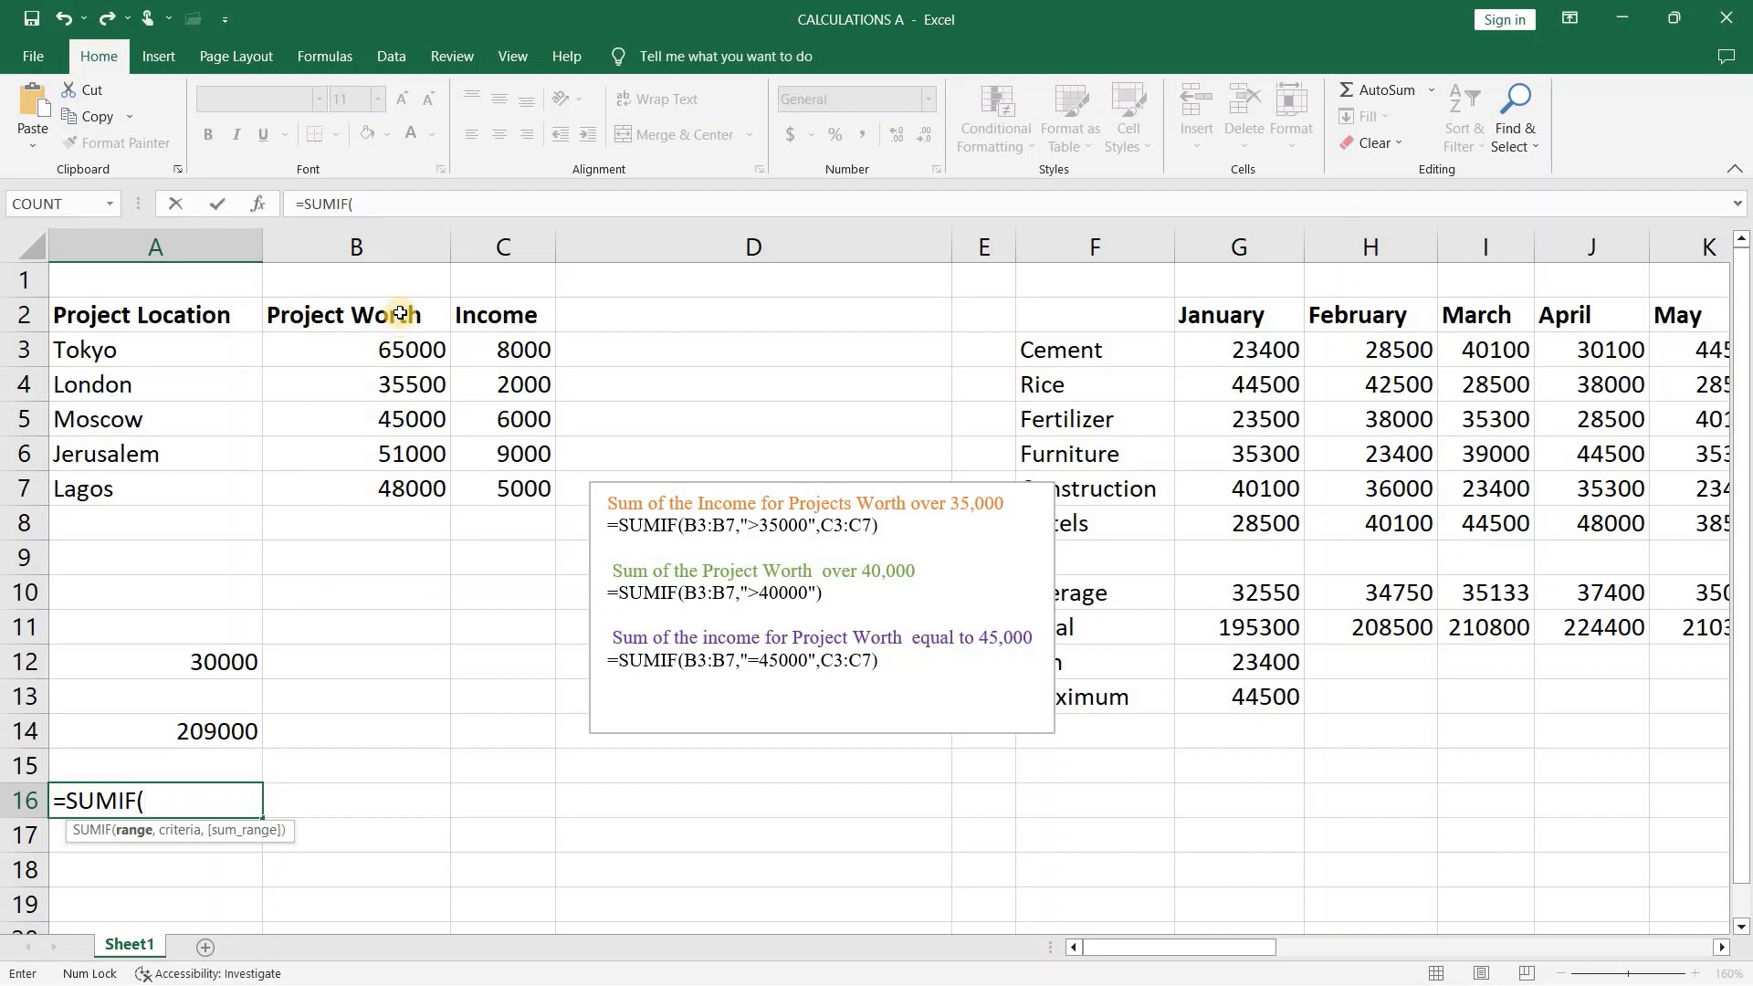
drag(400, 346, 431, 489)
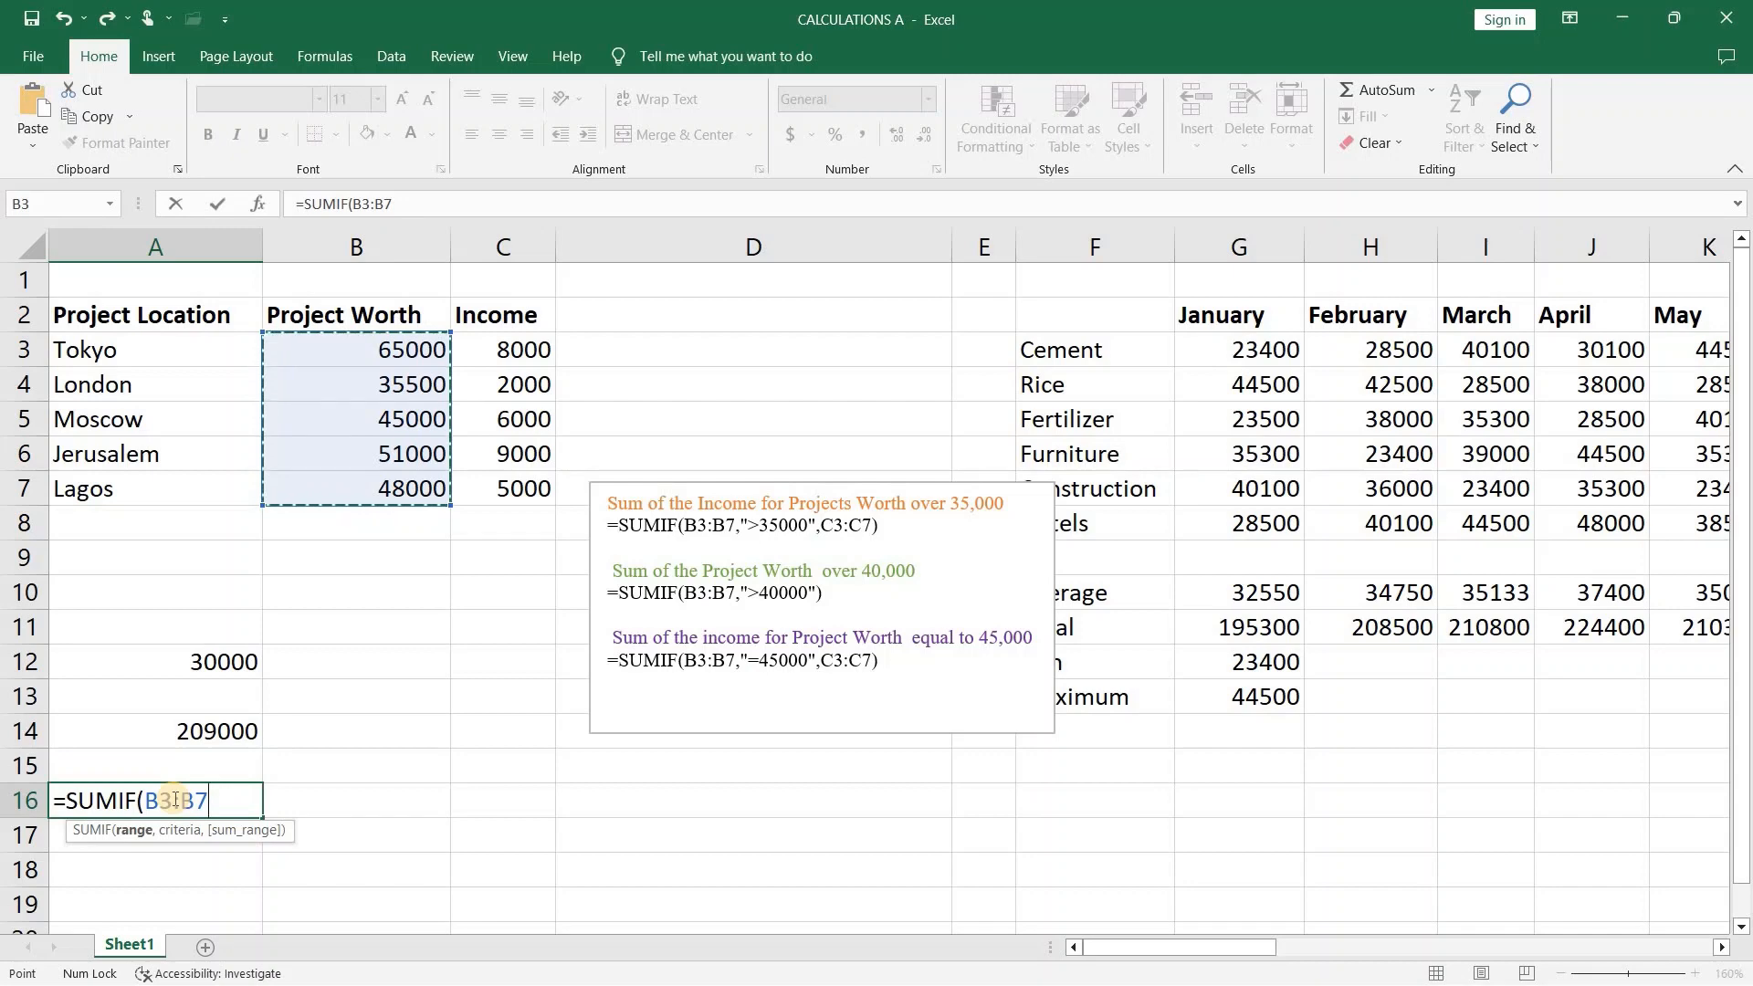
- Complete the SUMIF formula in A16 with criterion "=45000" and sum range C3:C7, enter it, and check the cell
text(,"=)
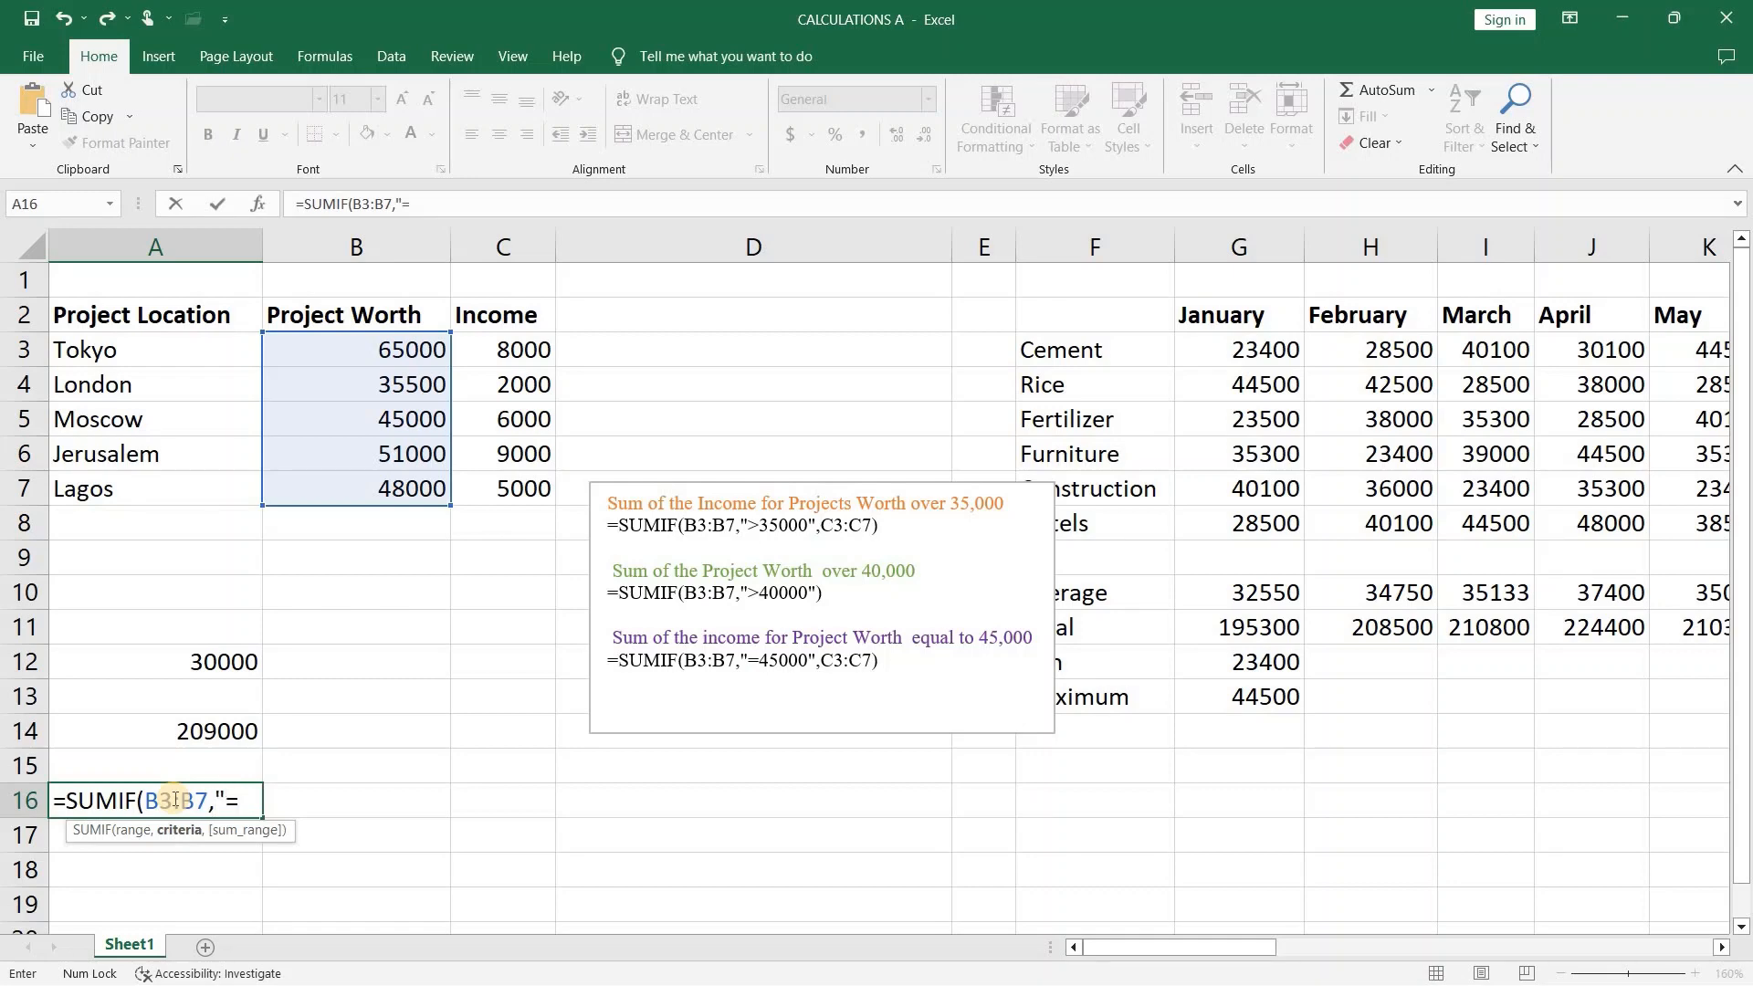
text(45000)
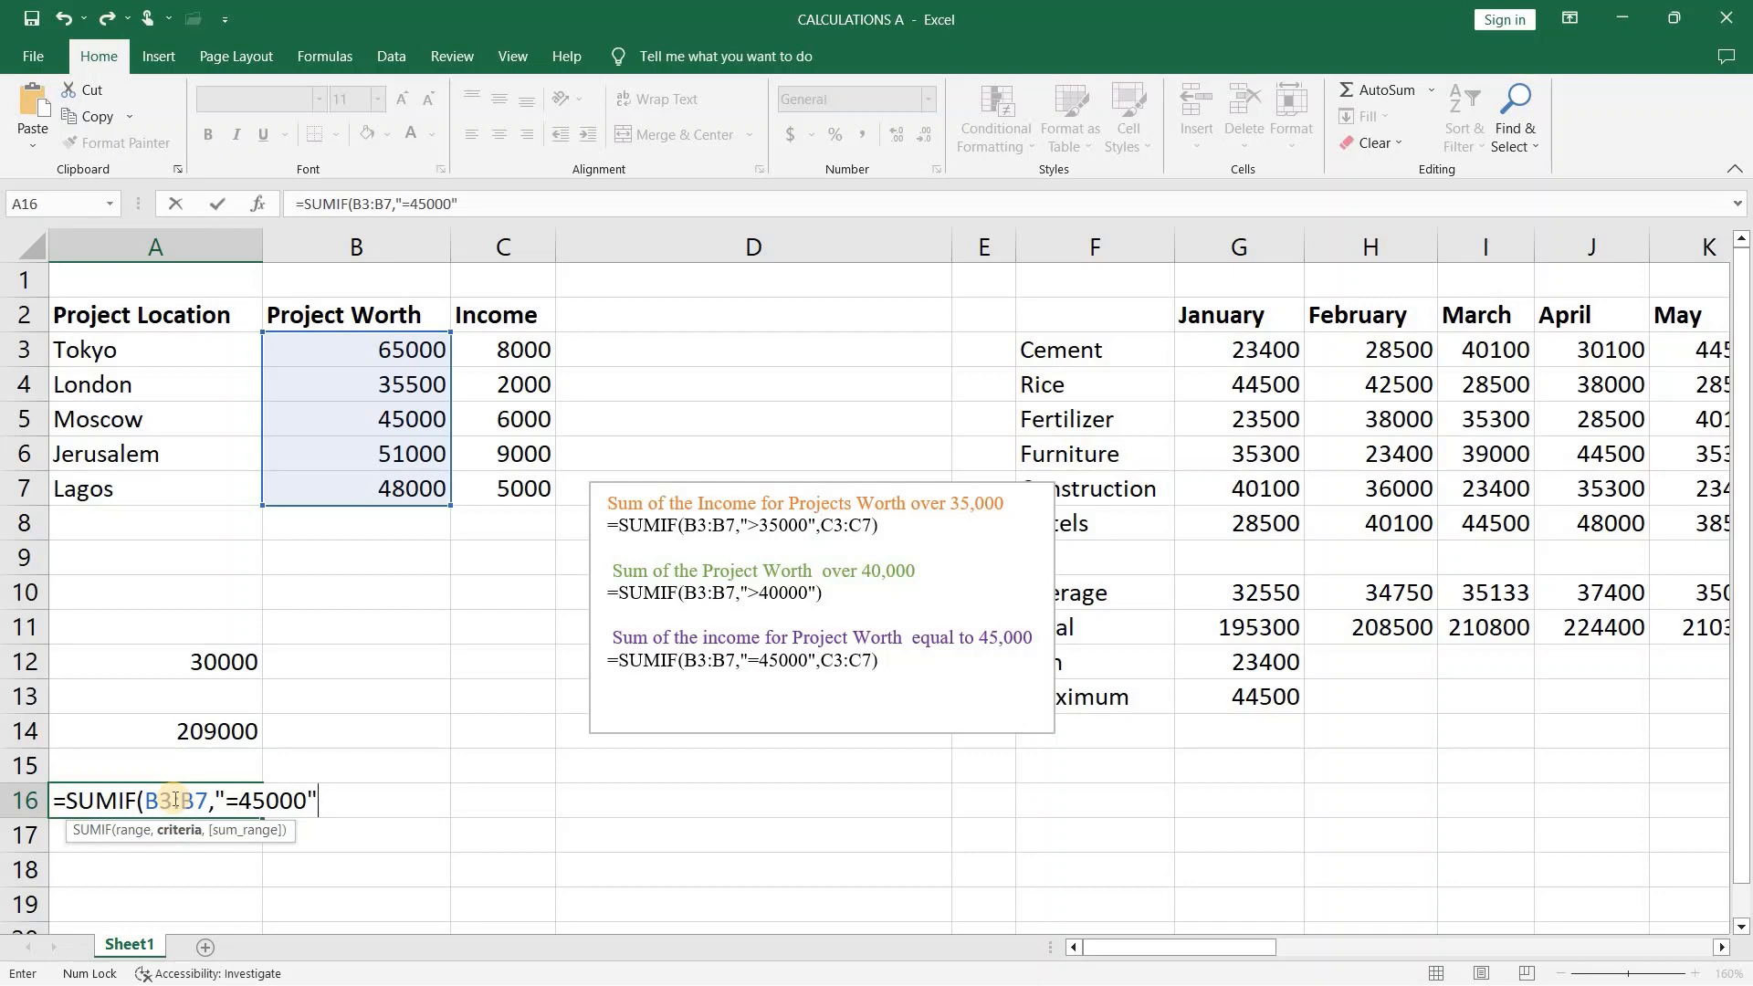
text(",)
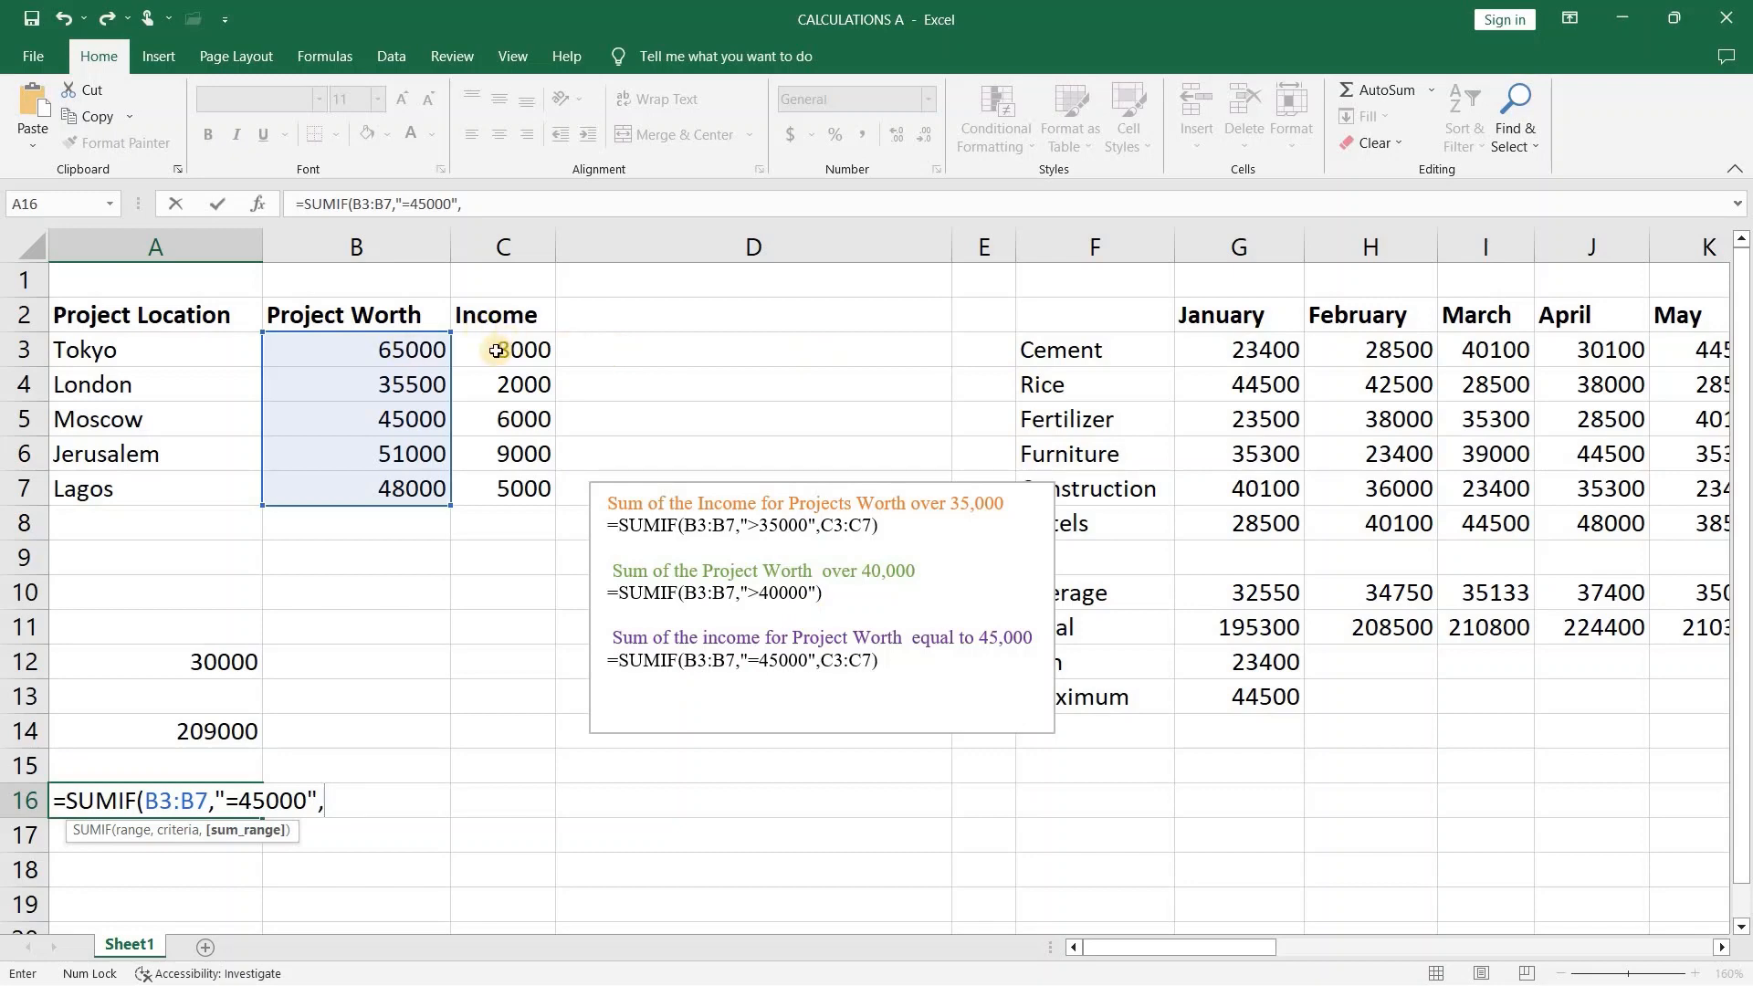
drag(495, 351, 505, 497)
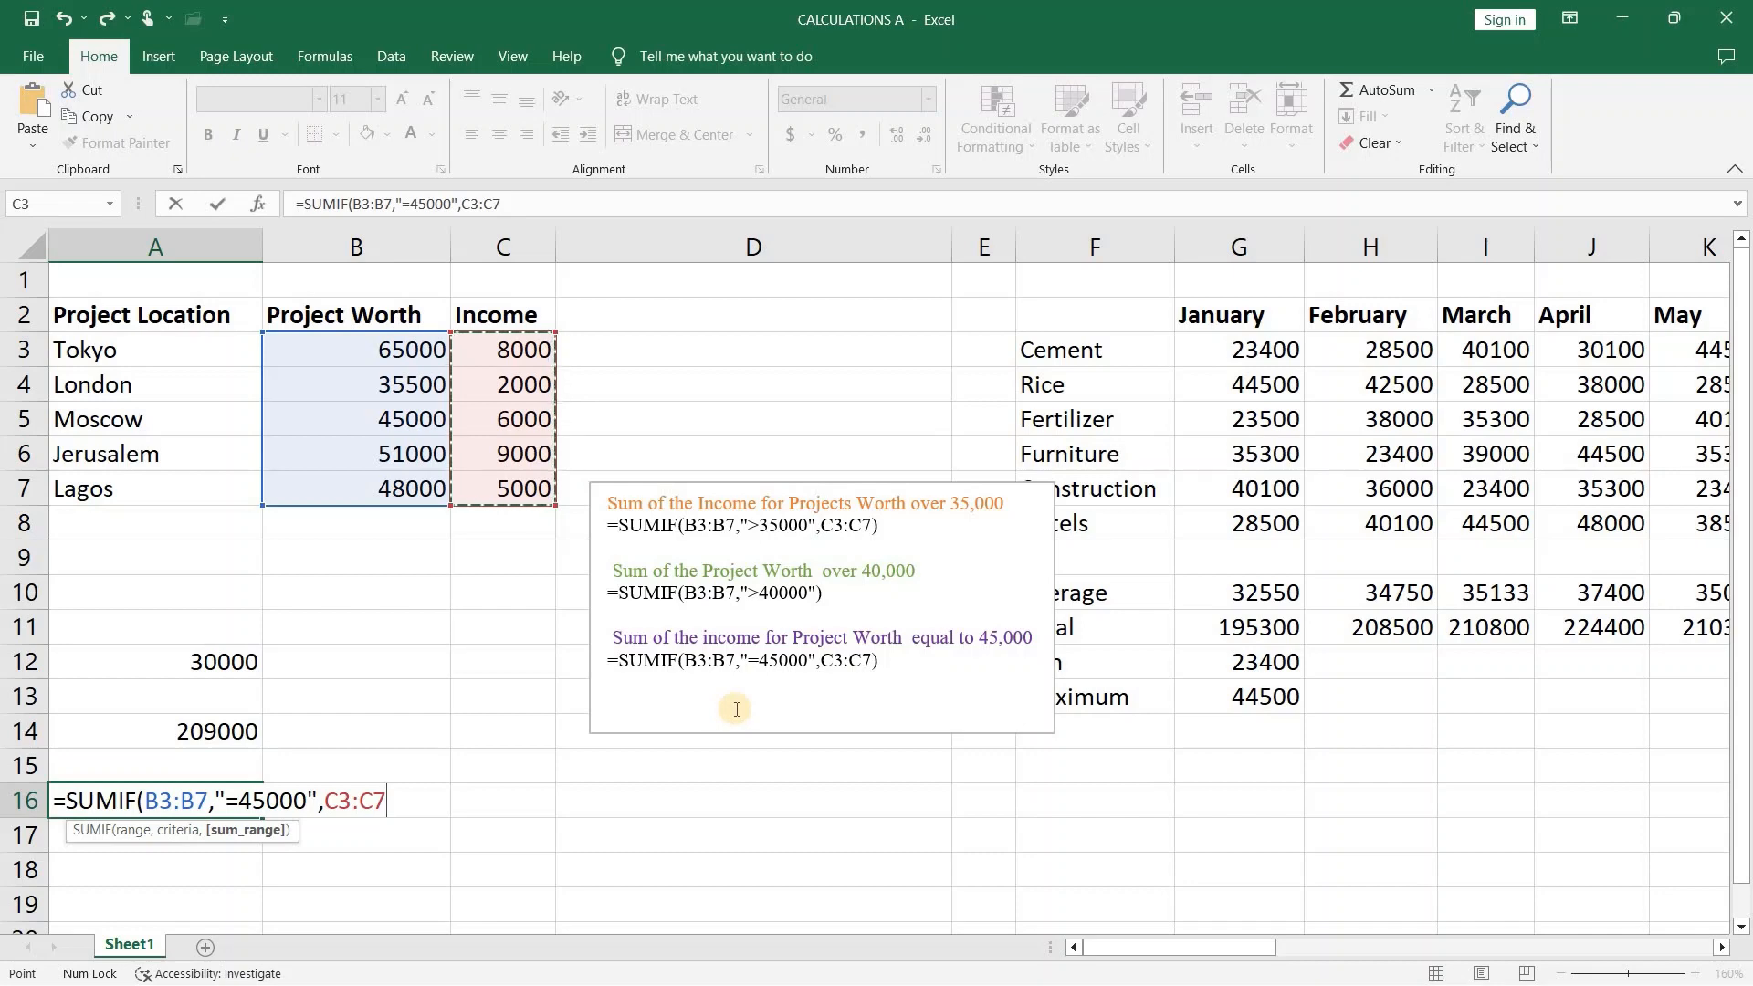
text())
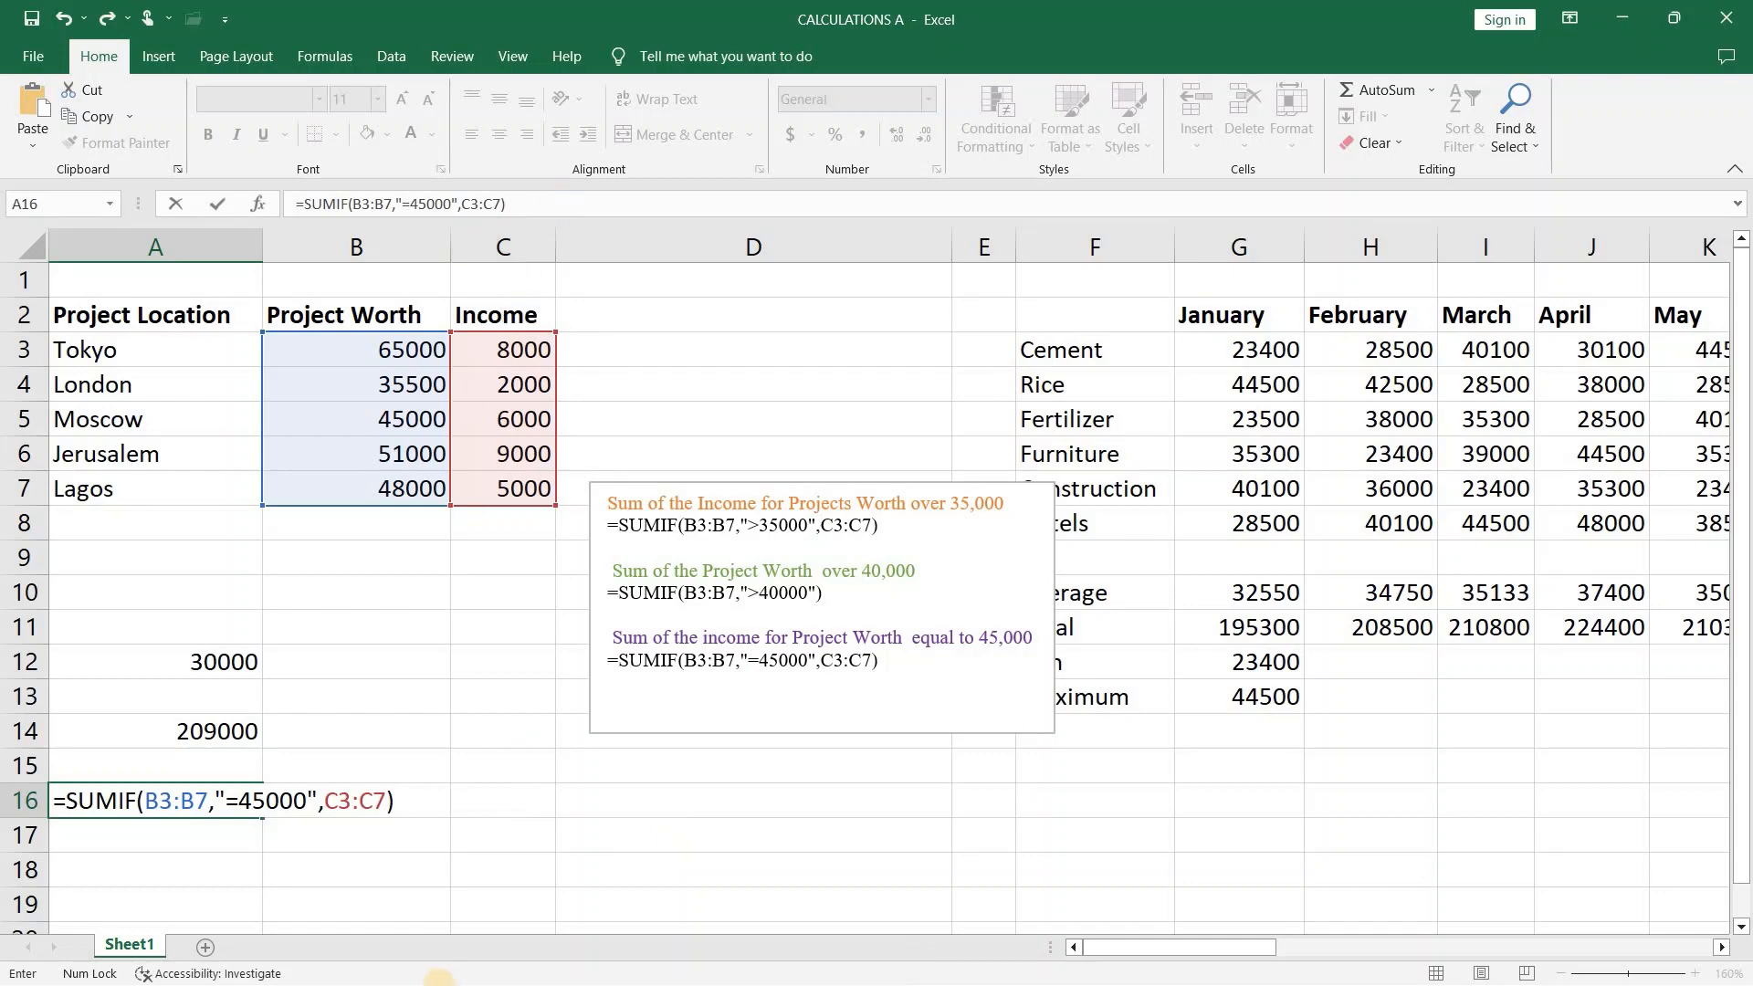
key(super)
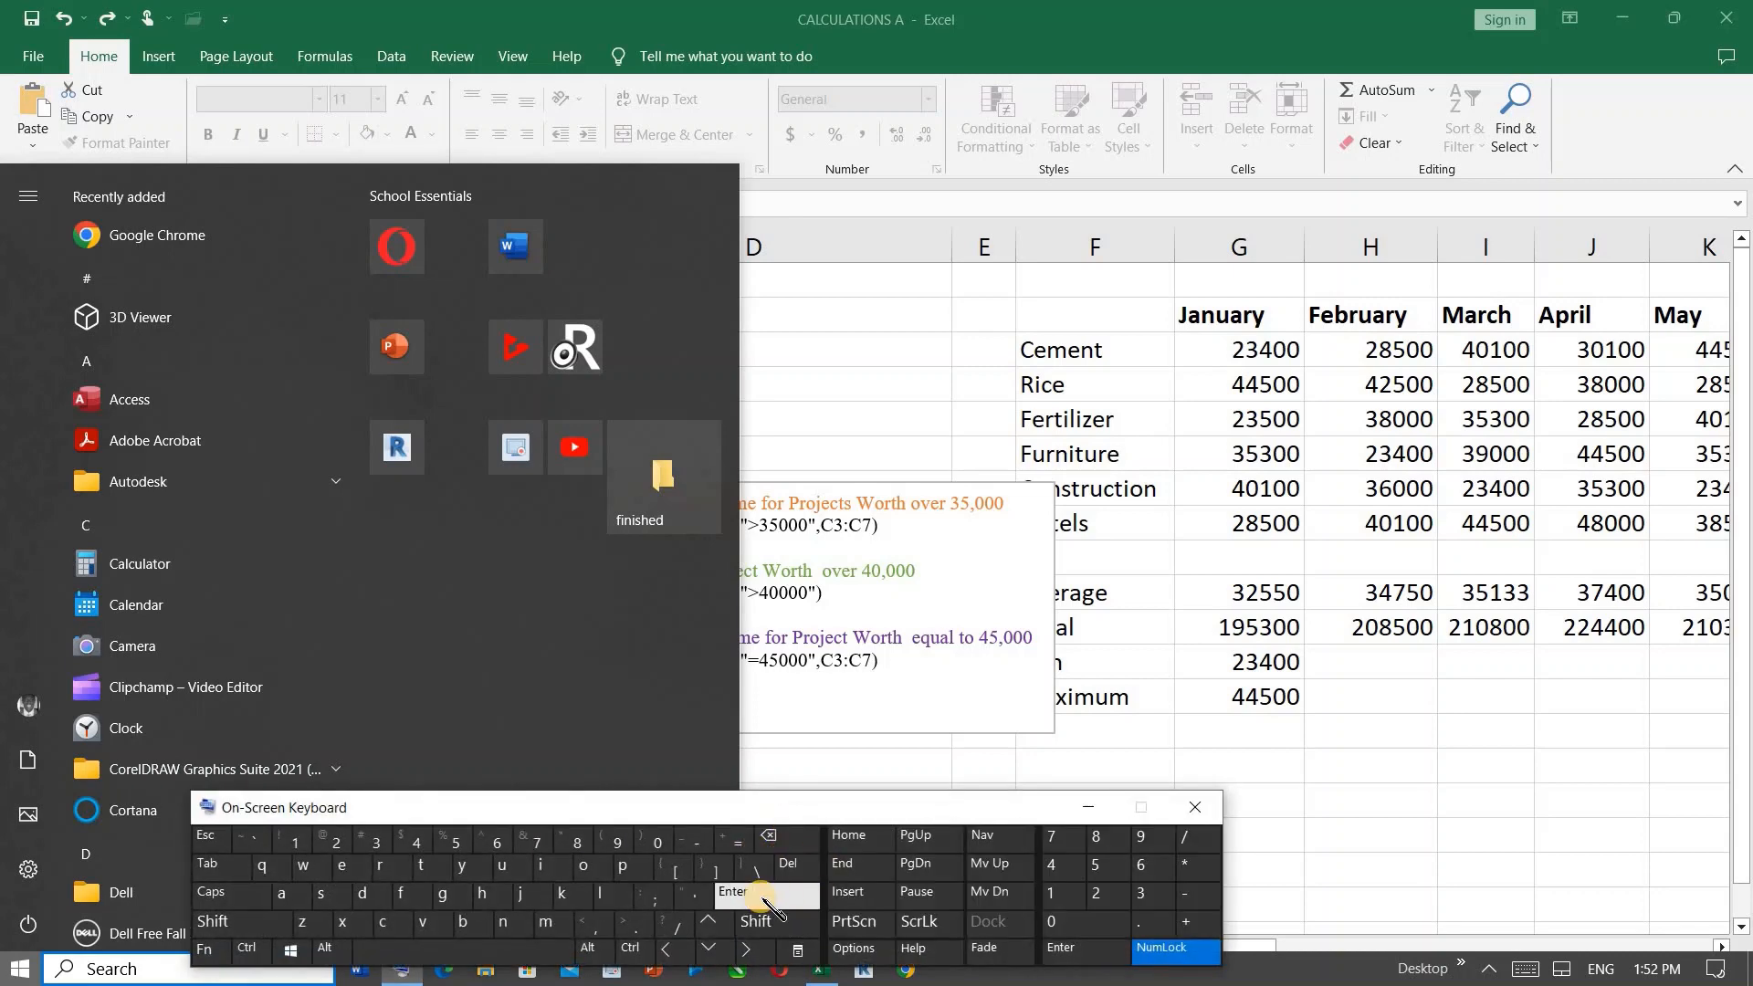
click(762, 899)
click(800, 701)
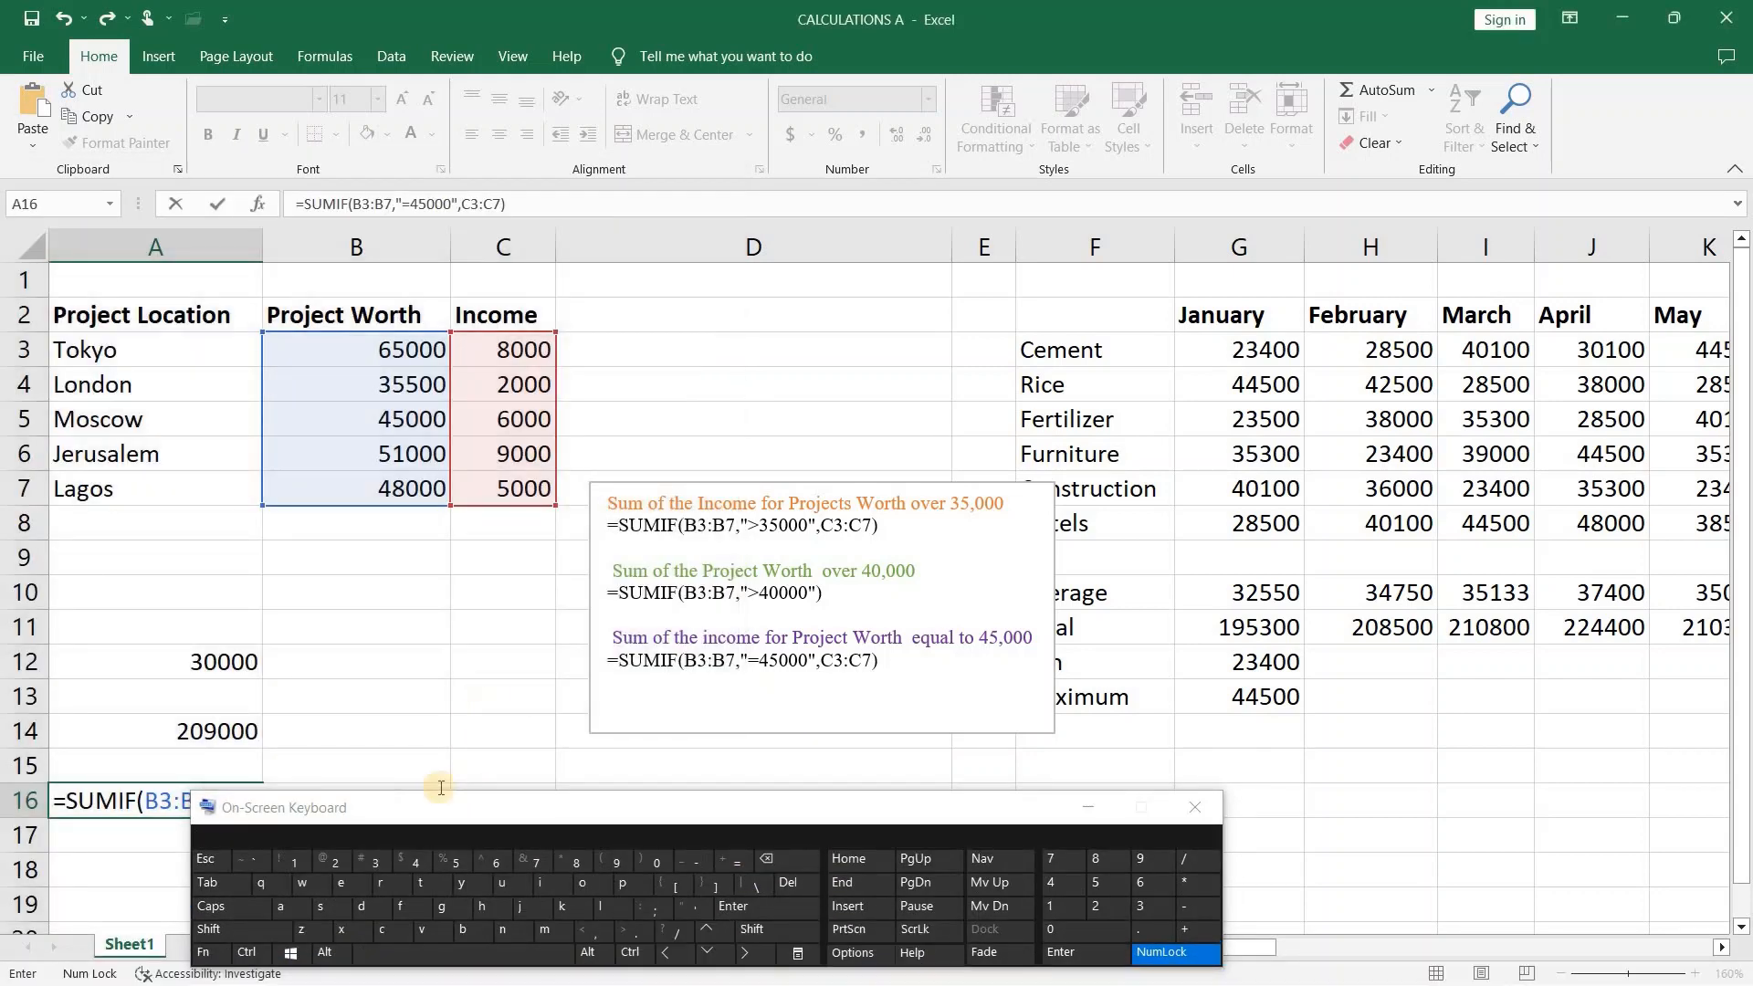
click(762, 906)
scroll(495, 617, down, 3)
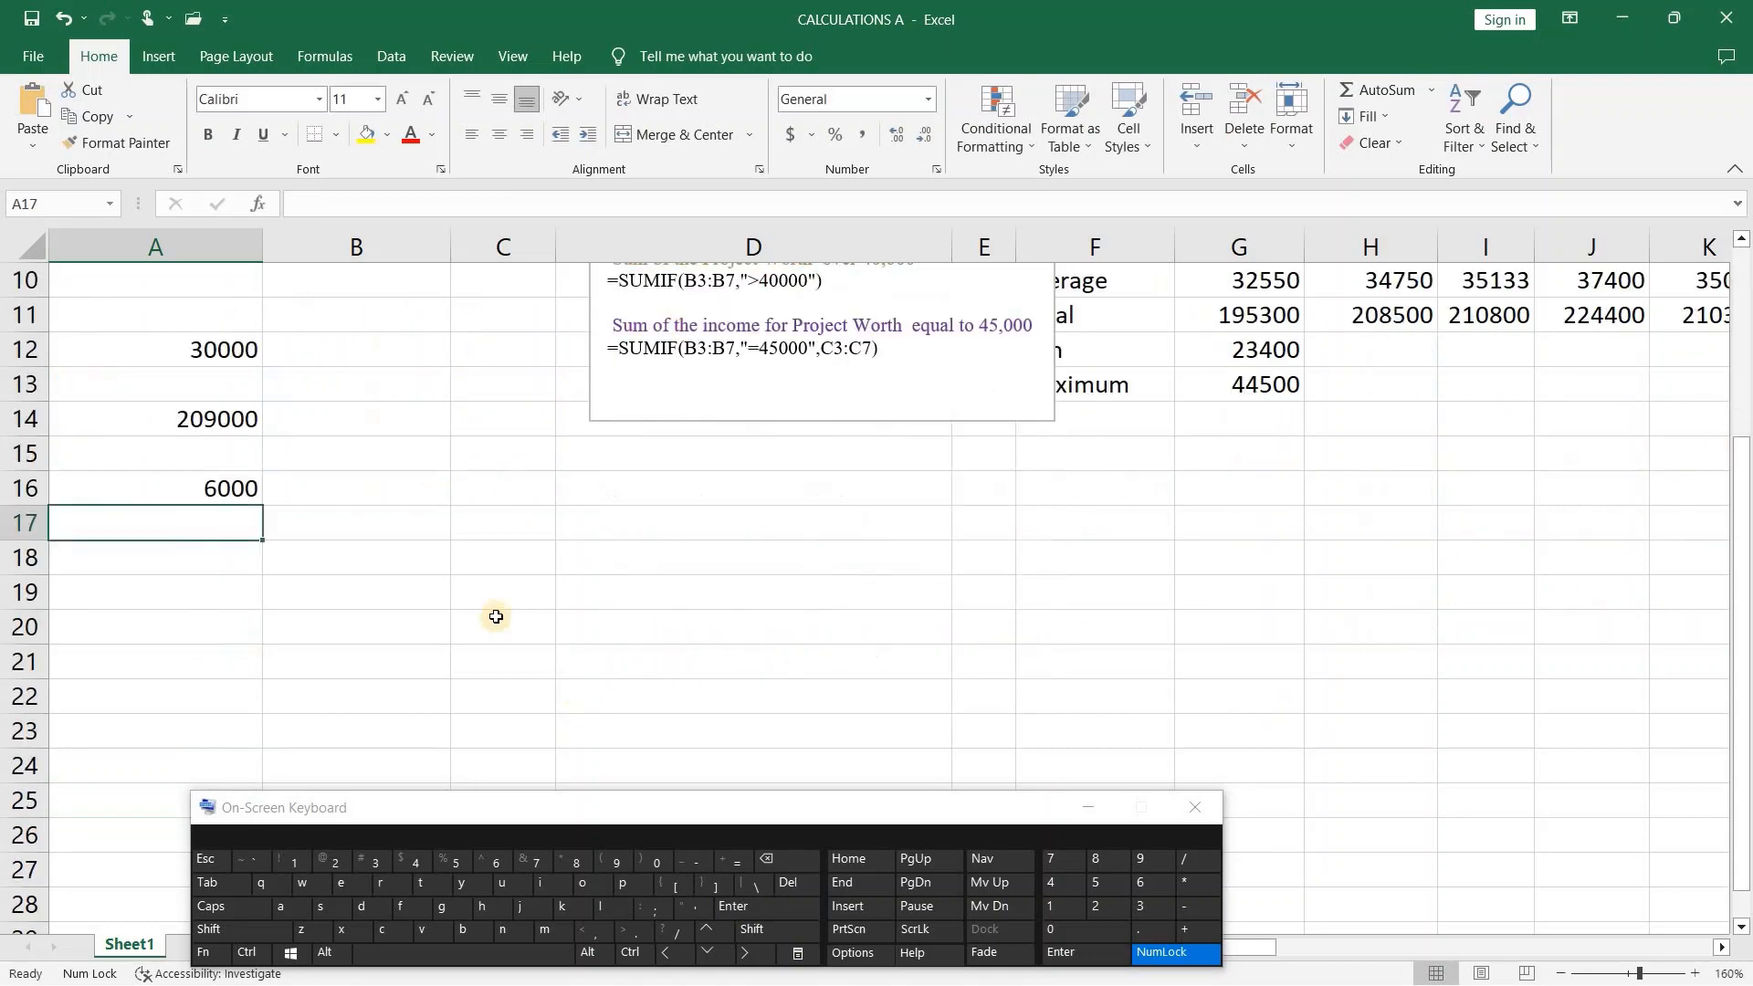
scroll(496, 617, up, 2)
click(243, 690)
- Move the SUMIF examples text box up slightly and paste the AVERAGEIF example text box, placing it directly beneath
drag(736, 628, 729, 559)
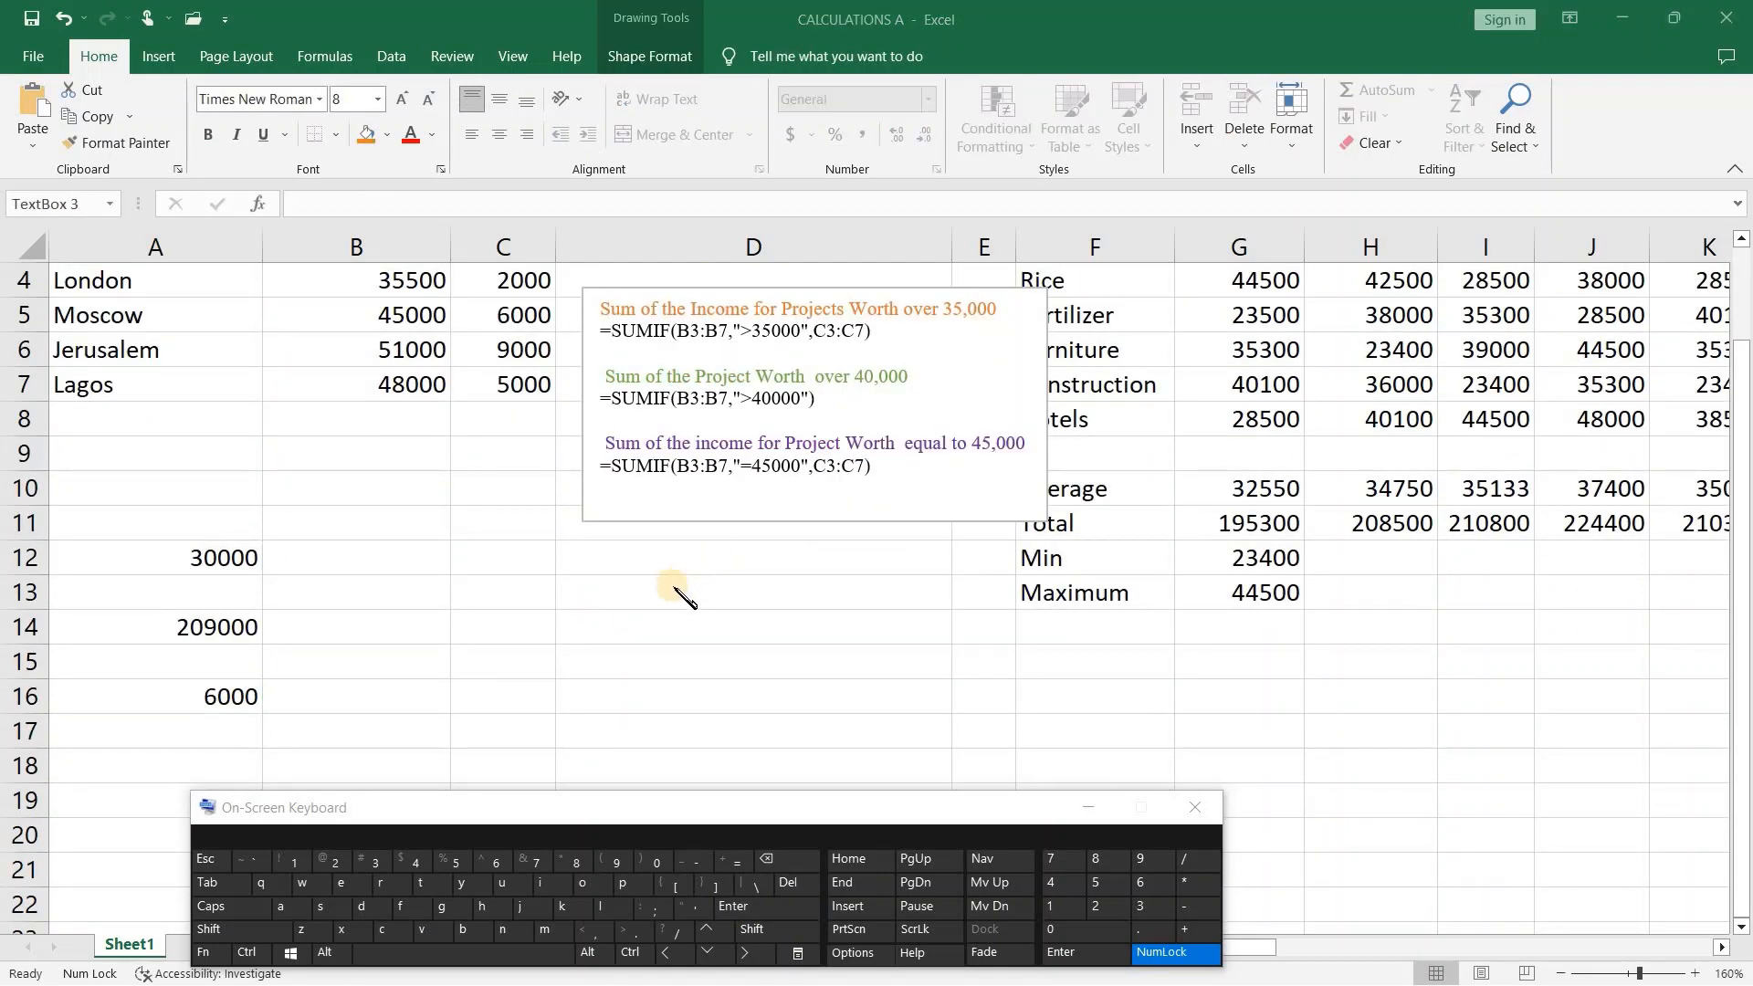
click(678, 629)
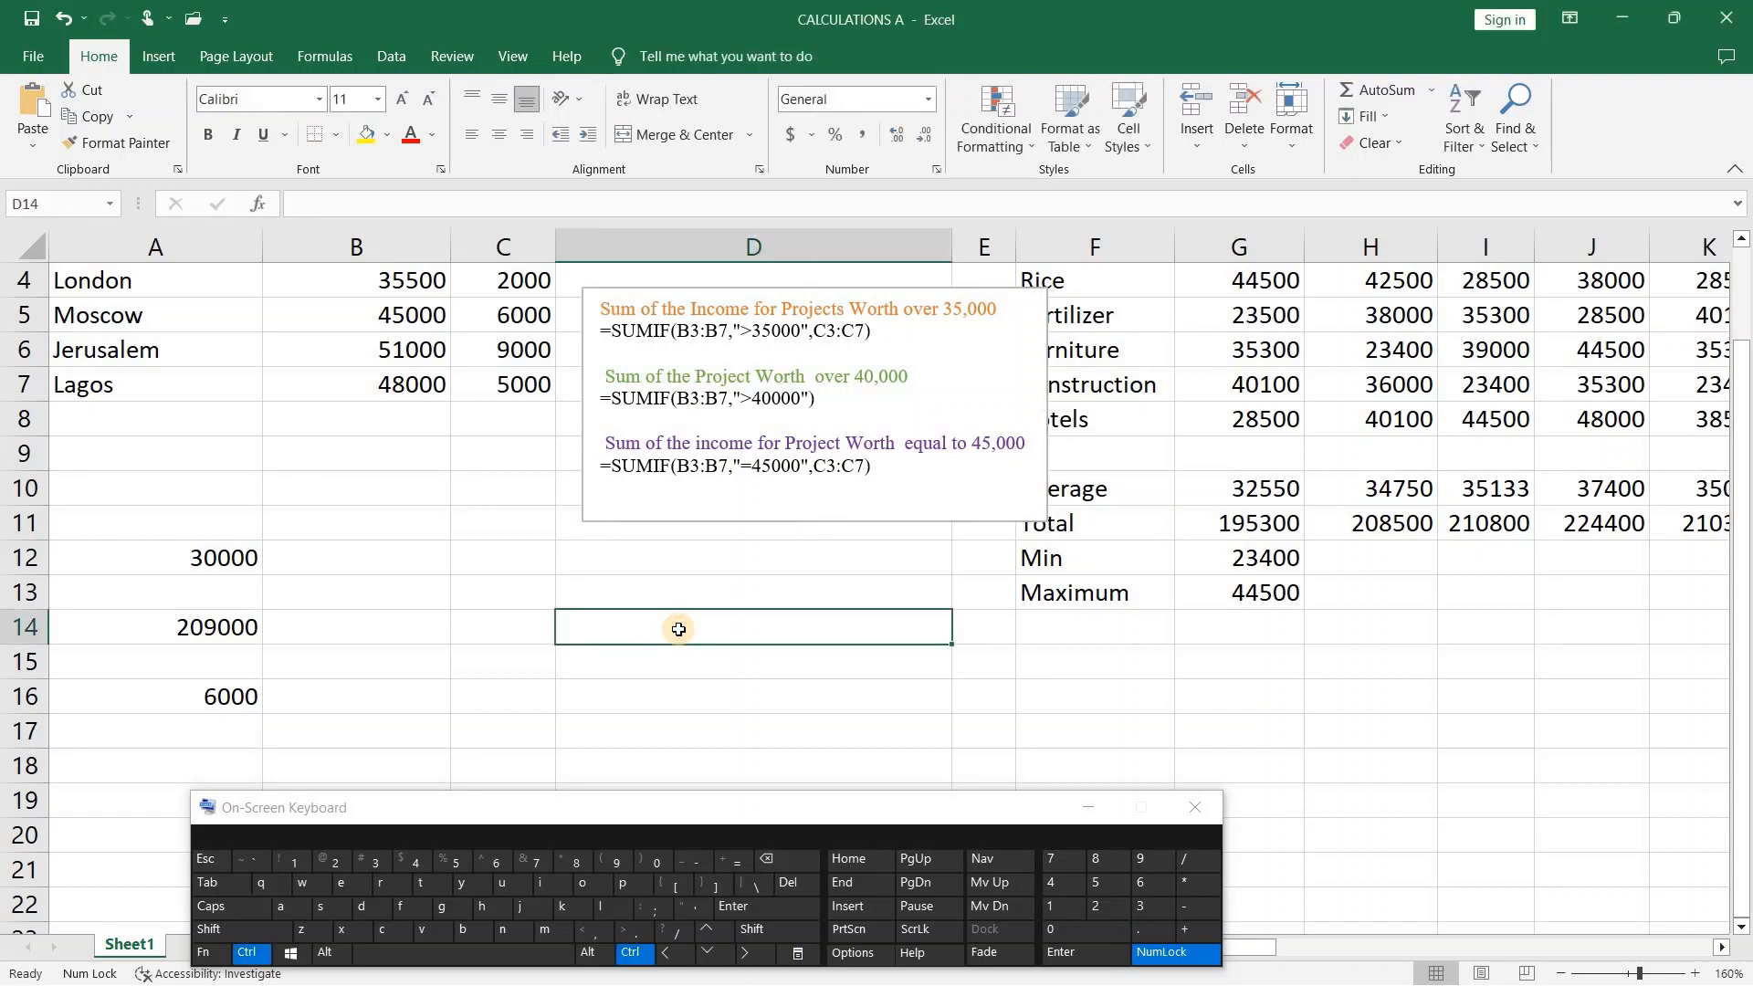
key(ctrl+v)
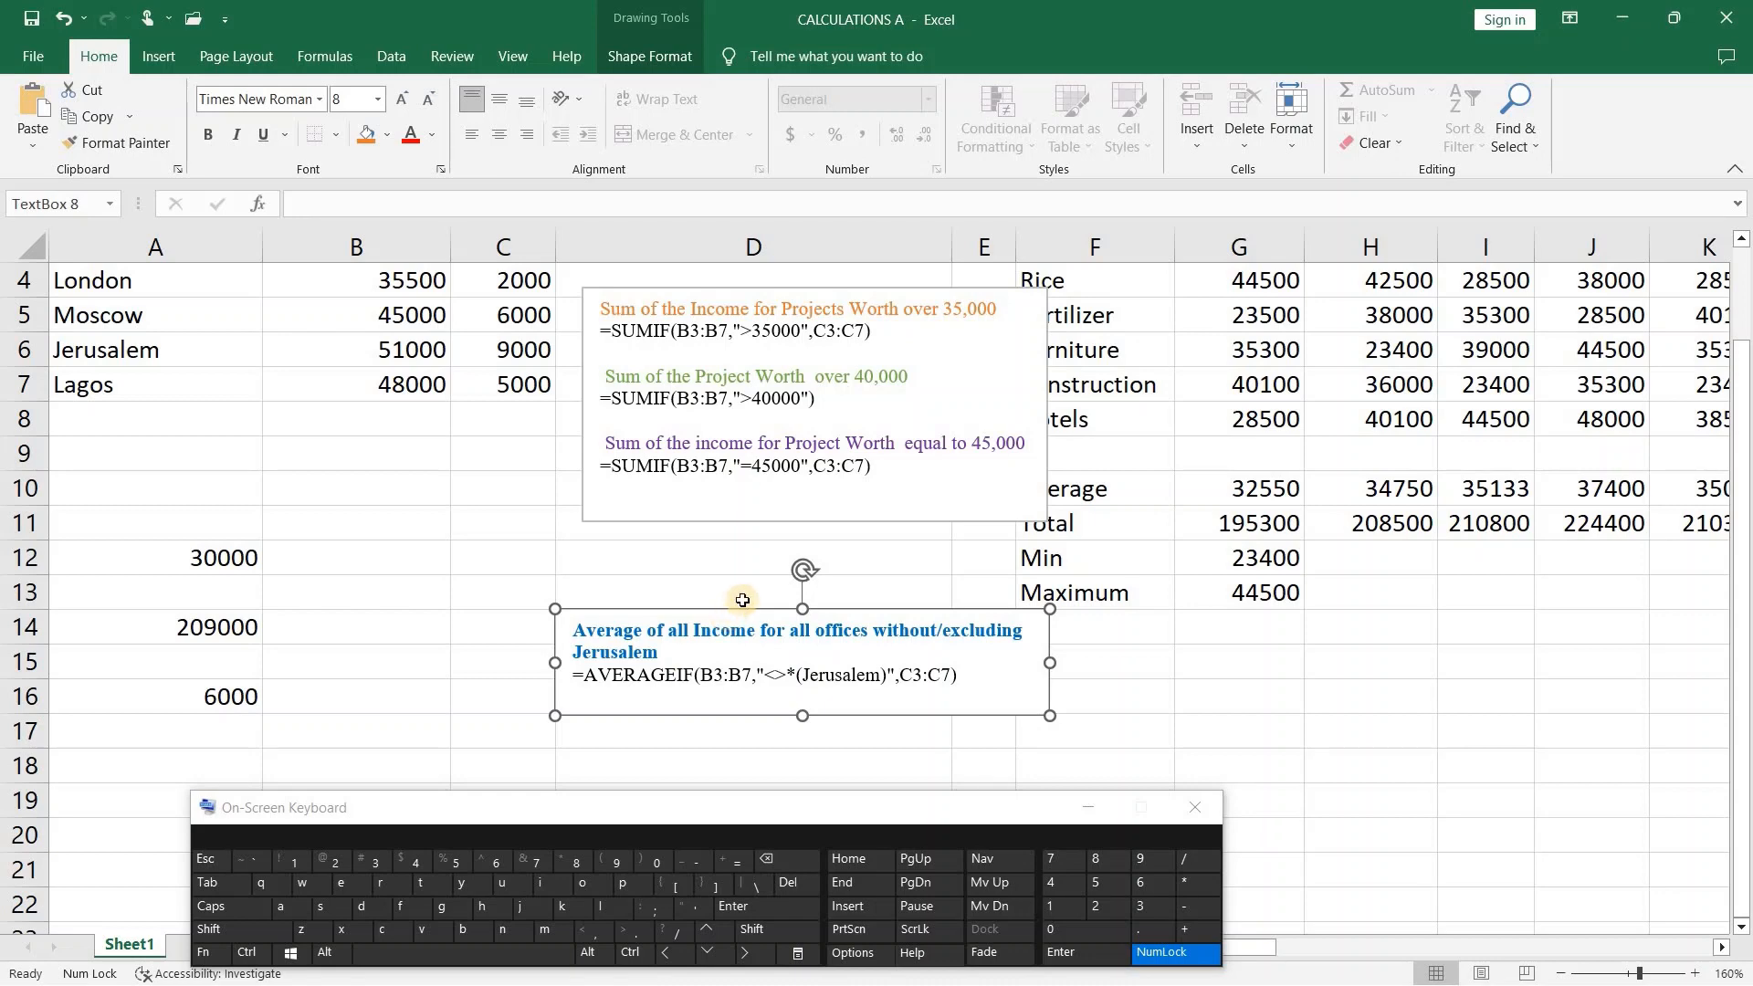
scroll(547, 534, up, 1)
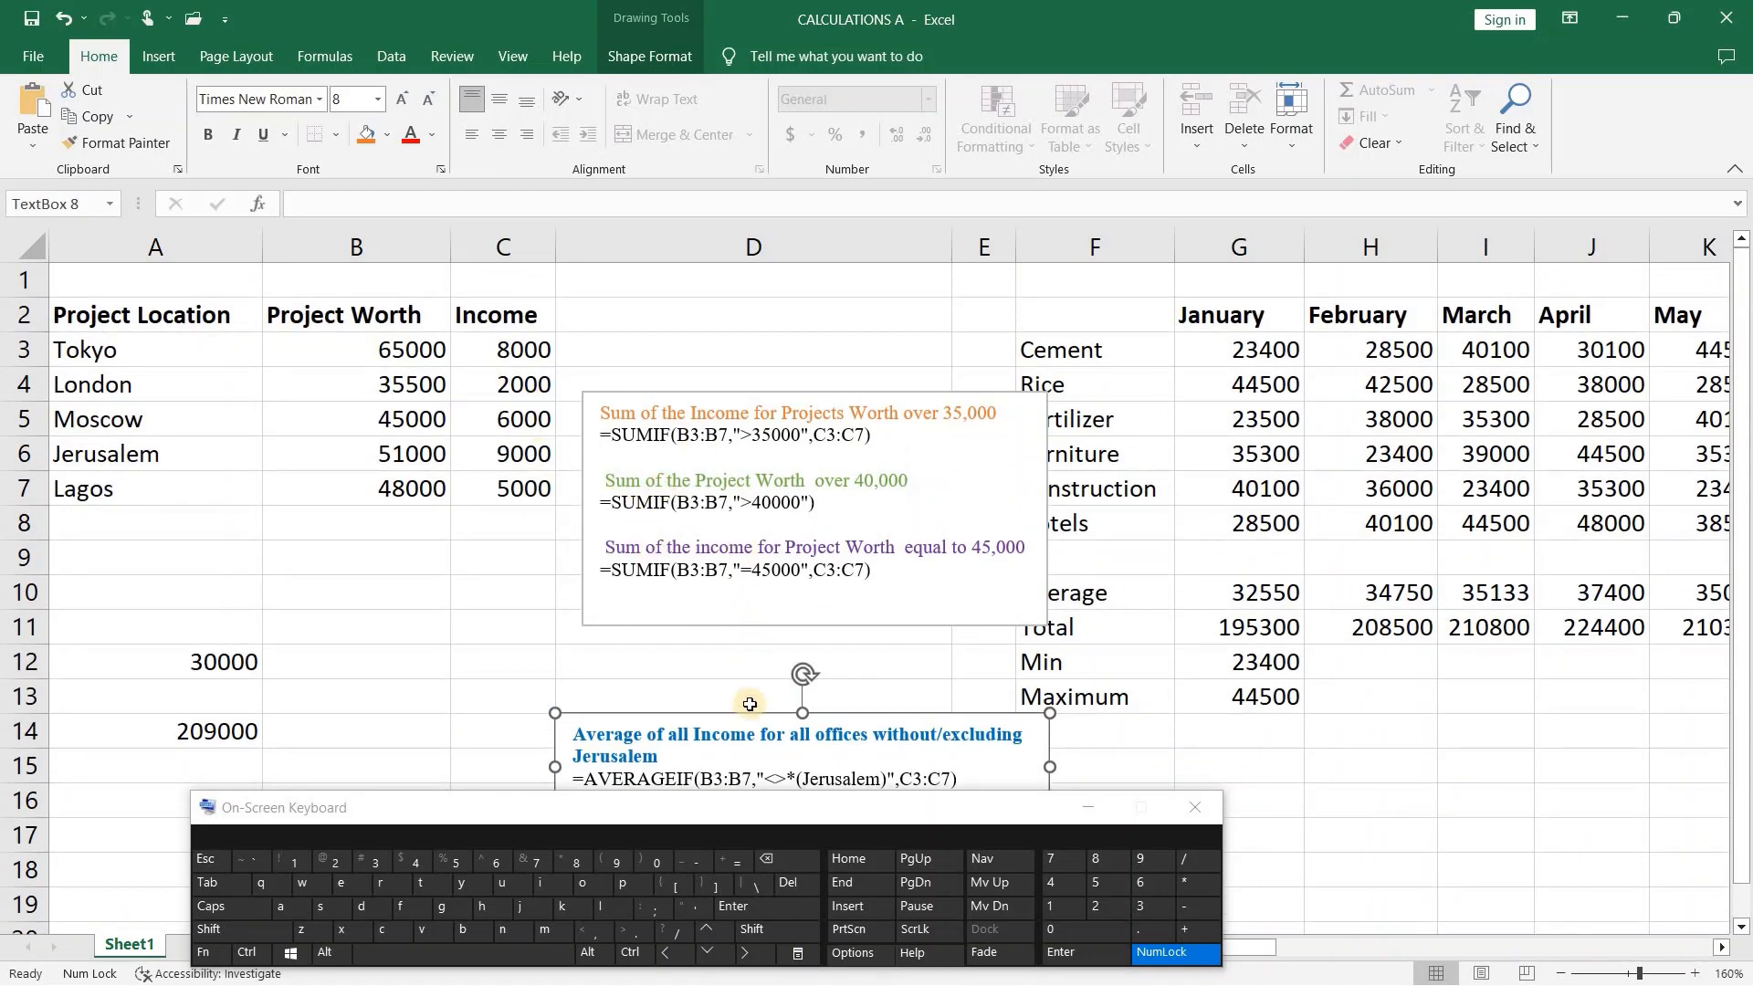
drag(742, 712, 745, 640)
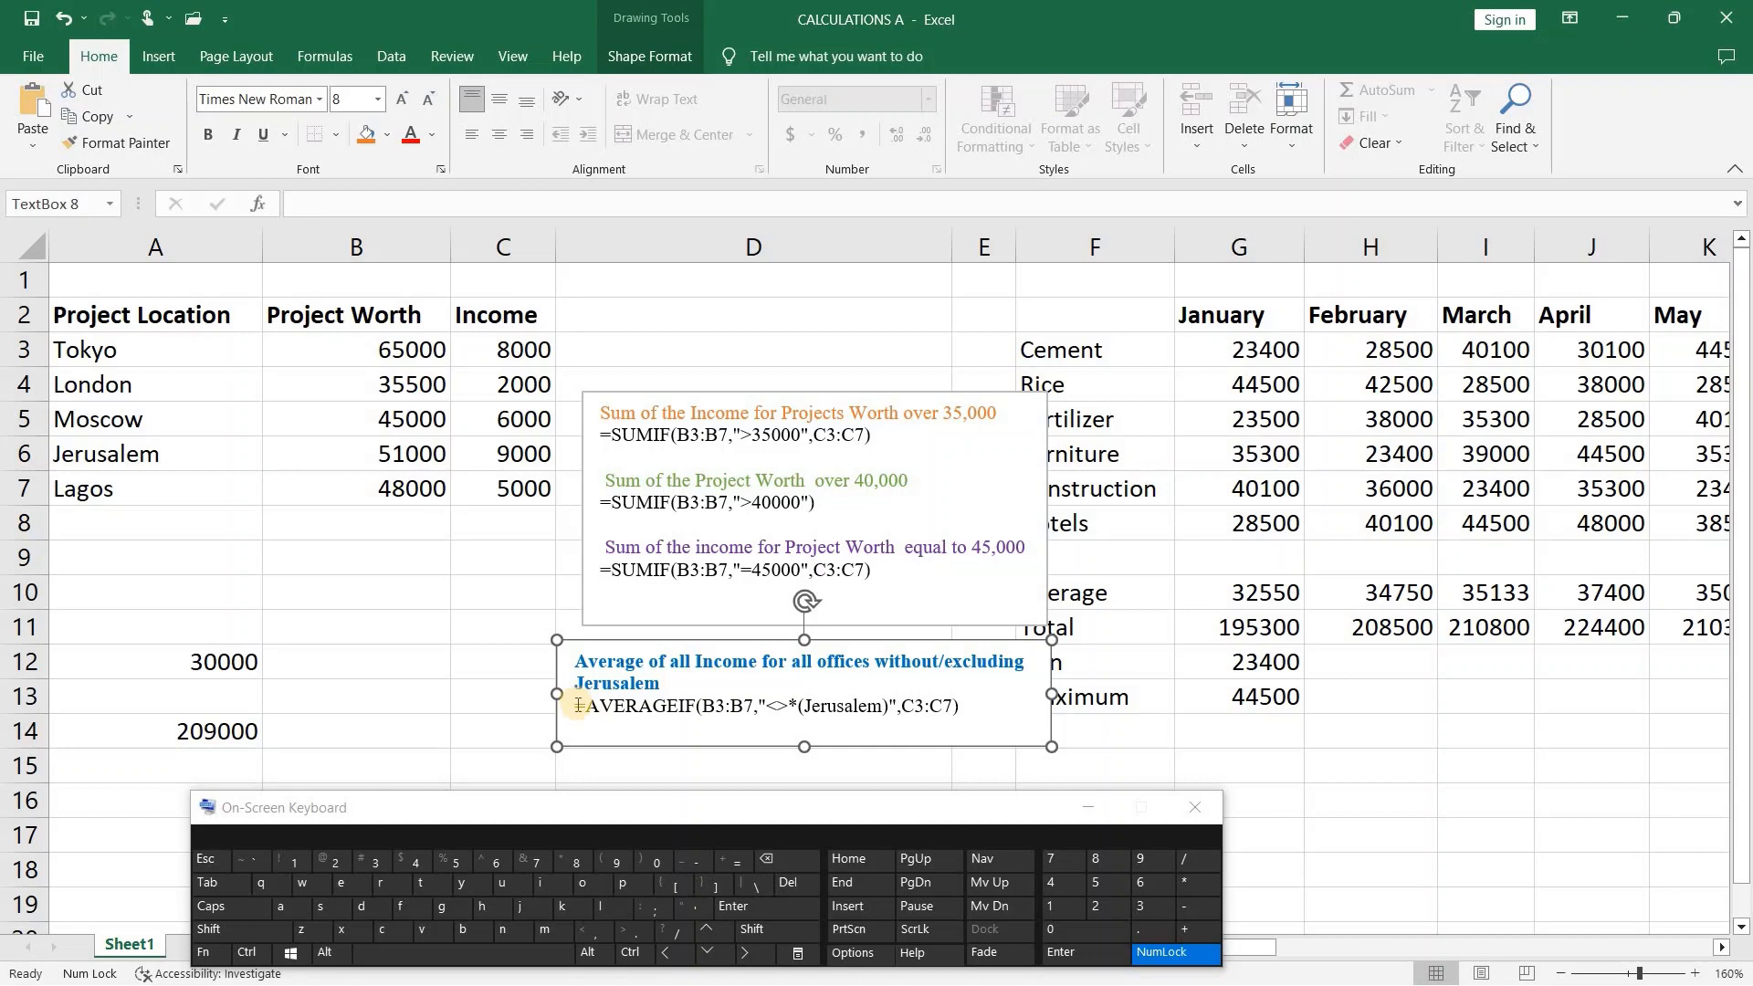
- Copy the formula =AVERAGEIF(B3:B7,"<>*(Jerusalem)",C3:C7) from the AVERAGEIF example text box
drag(577, 705, 959, 716)
right_click(920, 708)
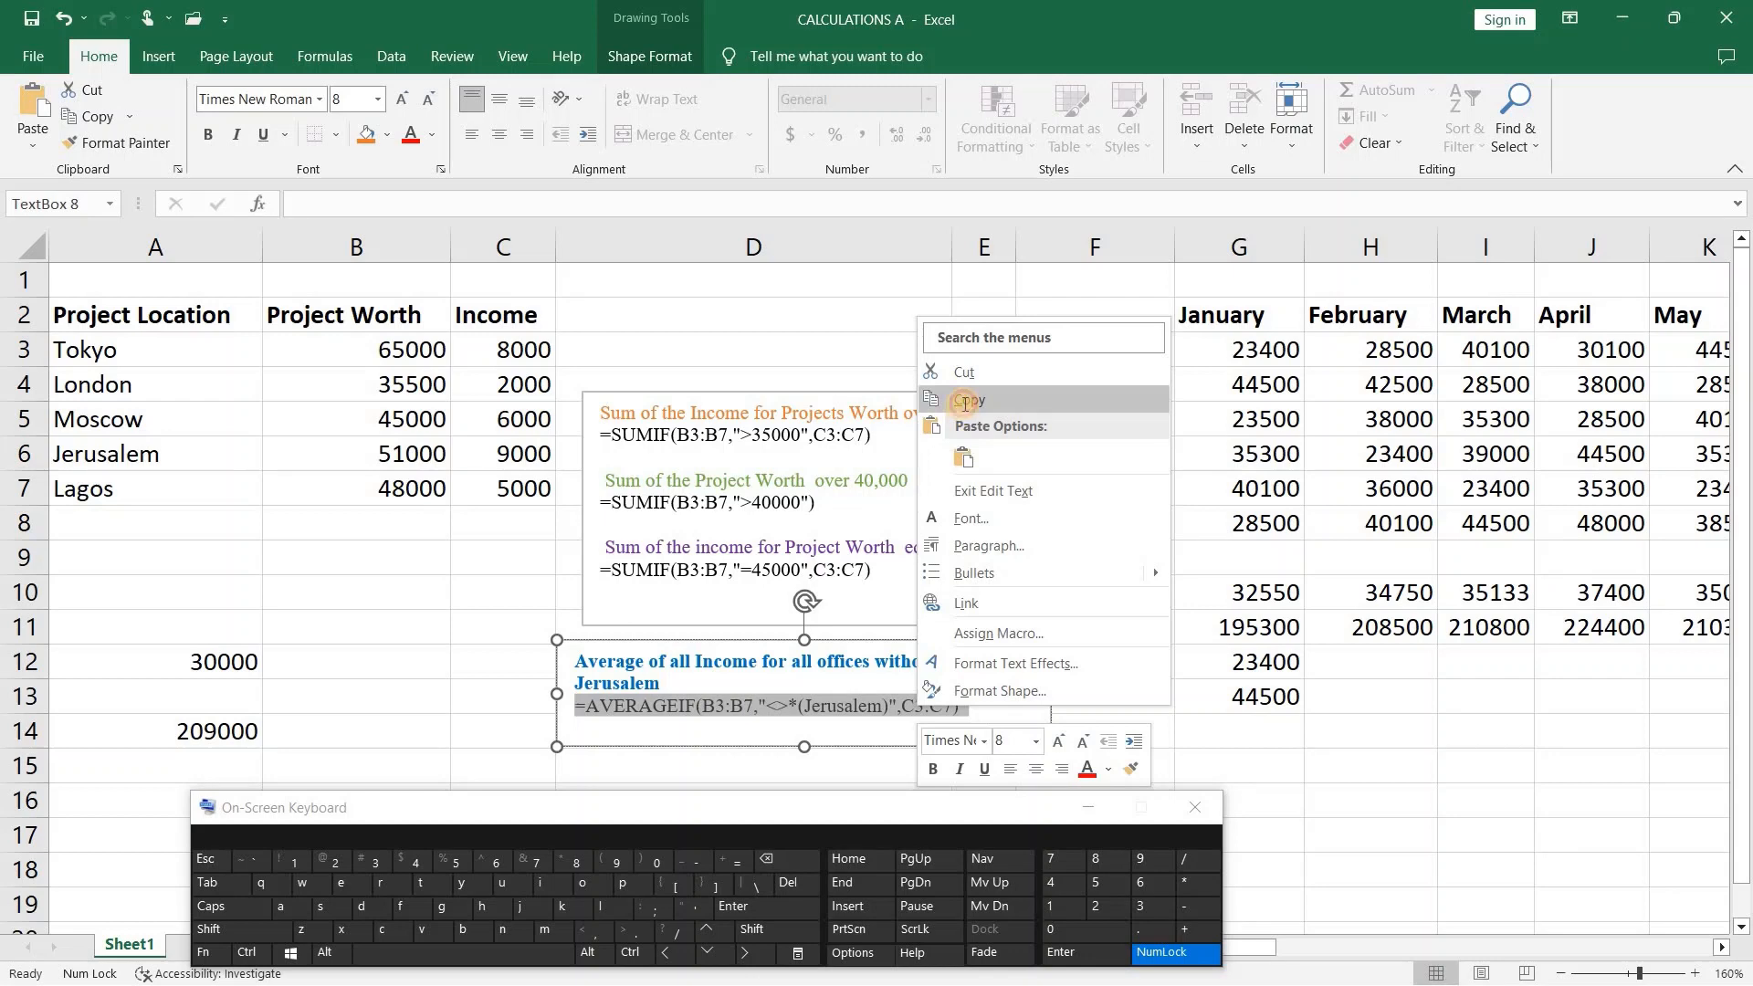
click(968, 401)
- Paste the copied formula =AVERAGEIF(B3:B7,"<>*(Jerusalem)",C3:C7) into cell B9 and enter it
click(367, 621)
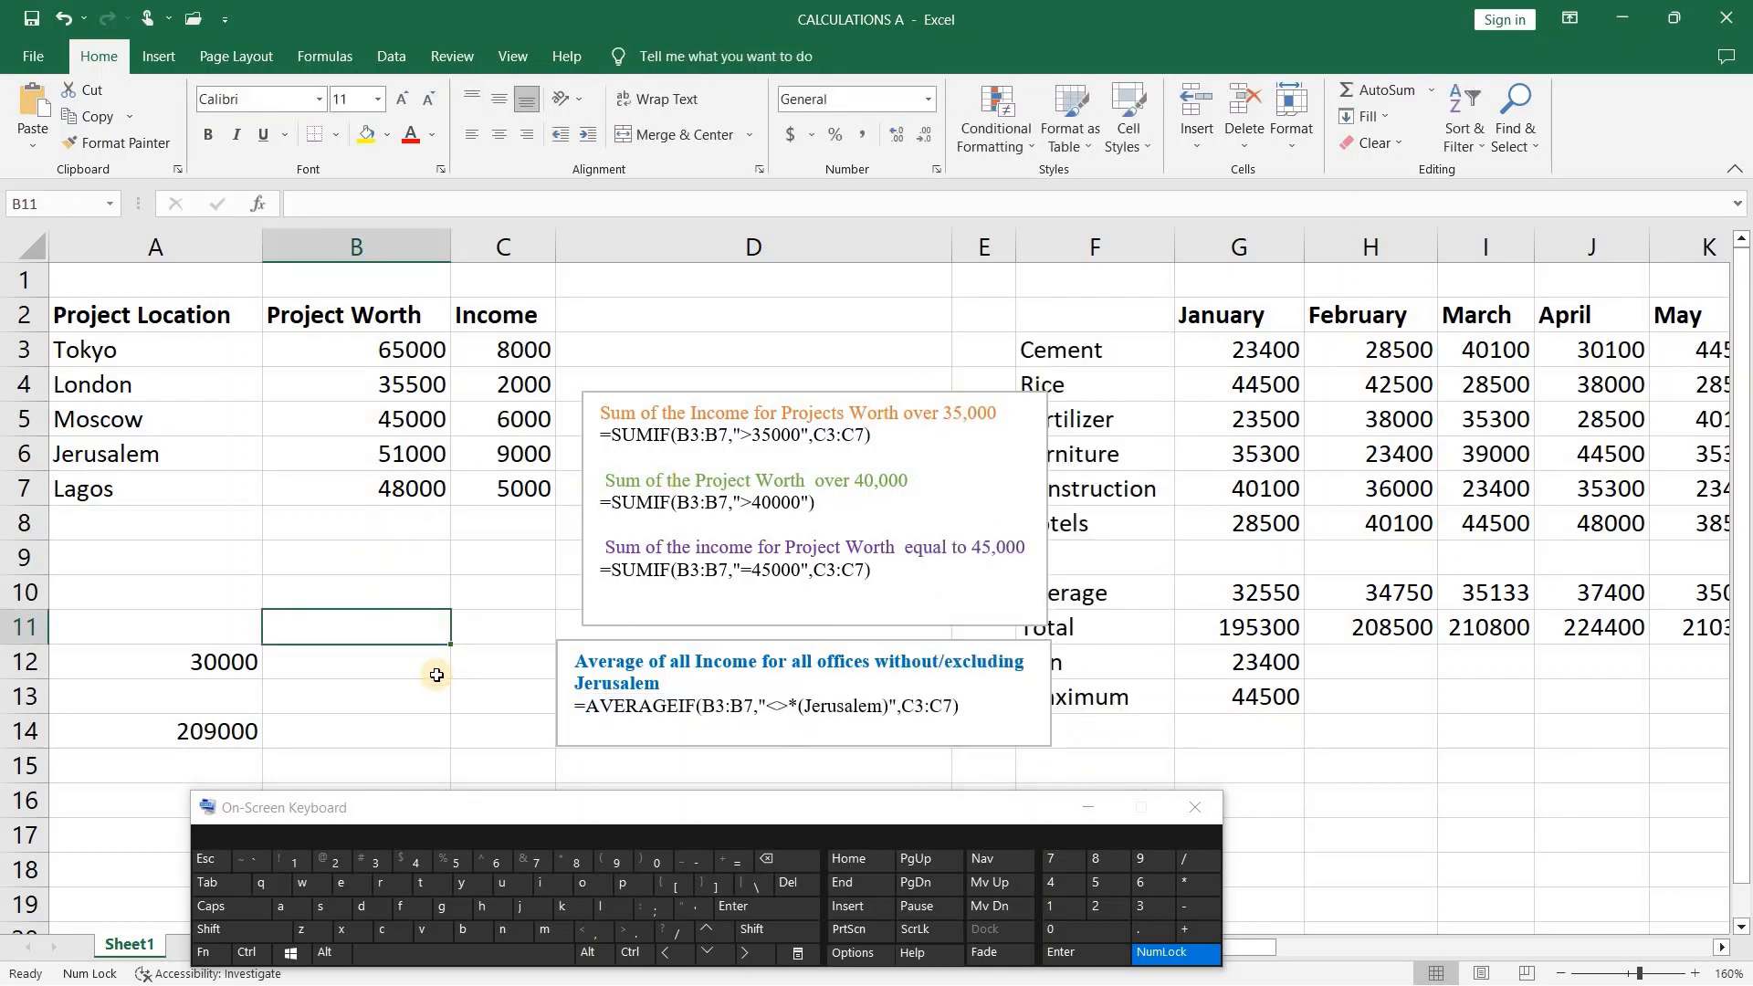
click(431, 558)
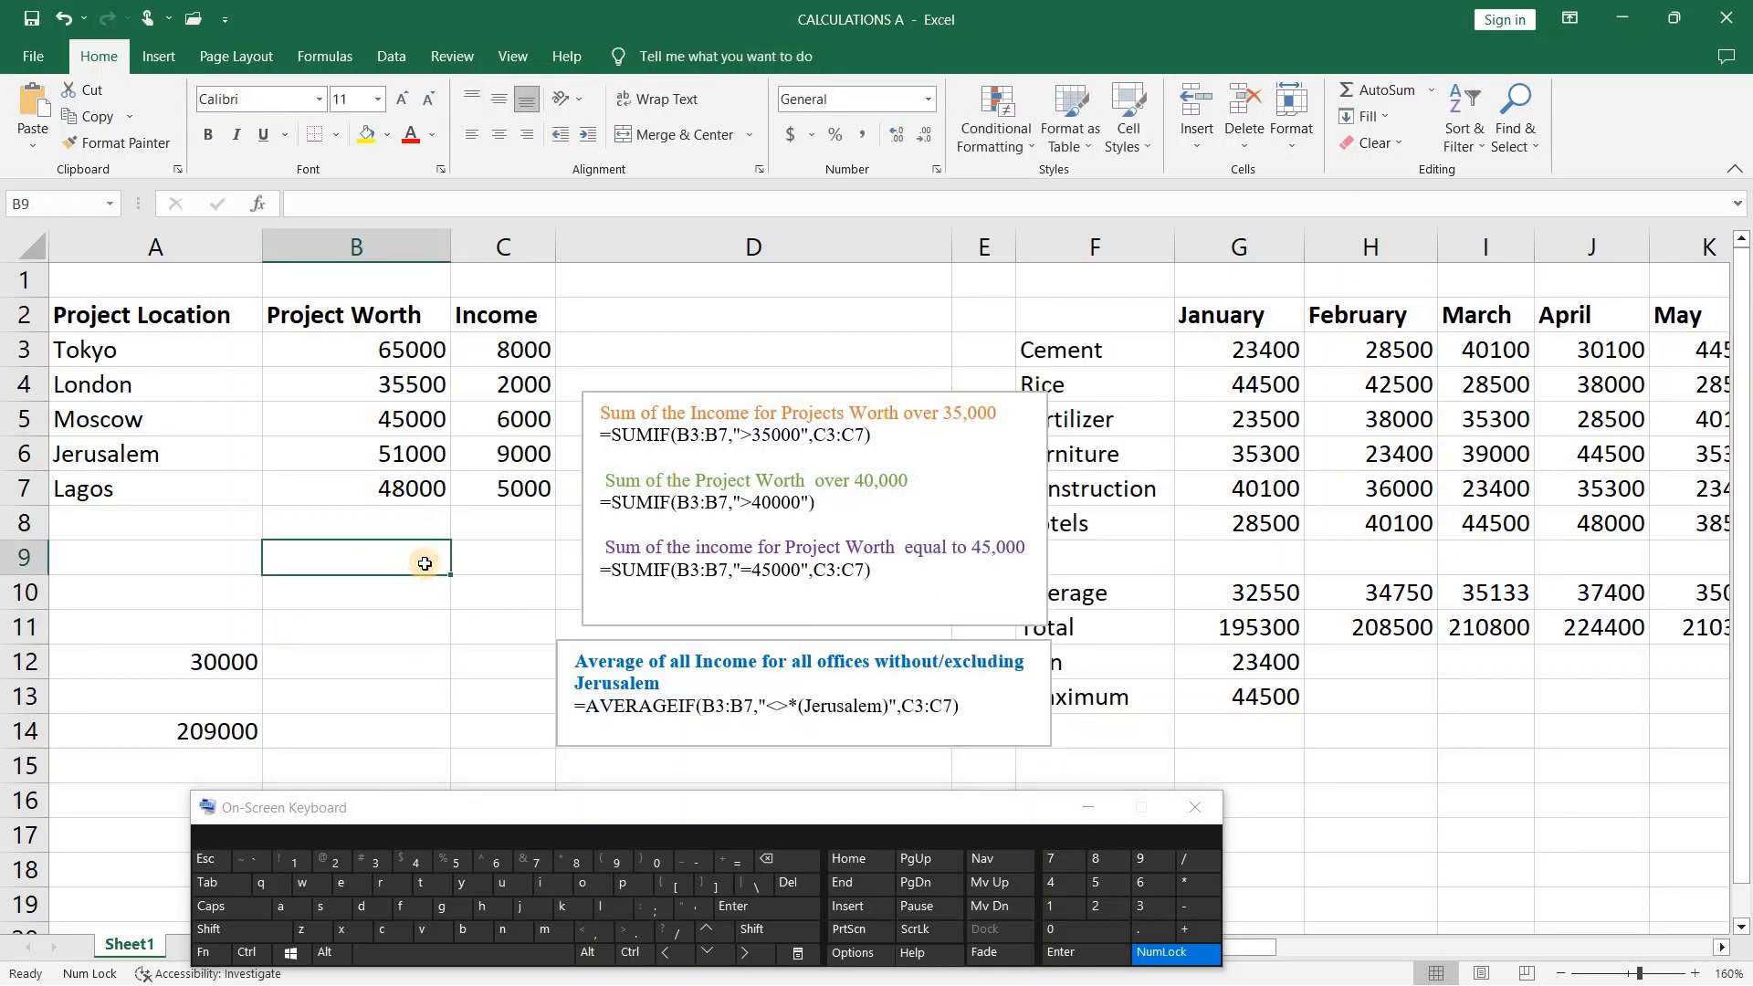
click(348, 199)
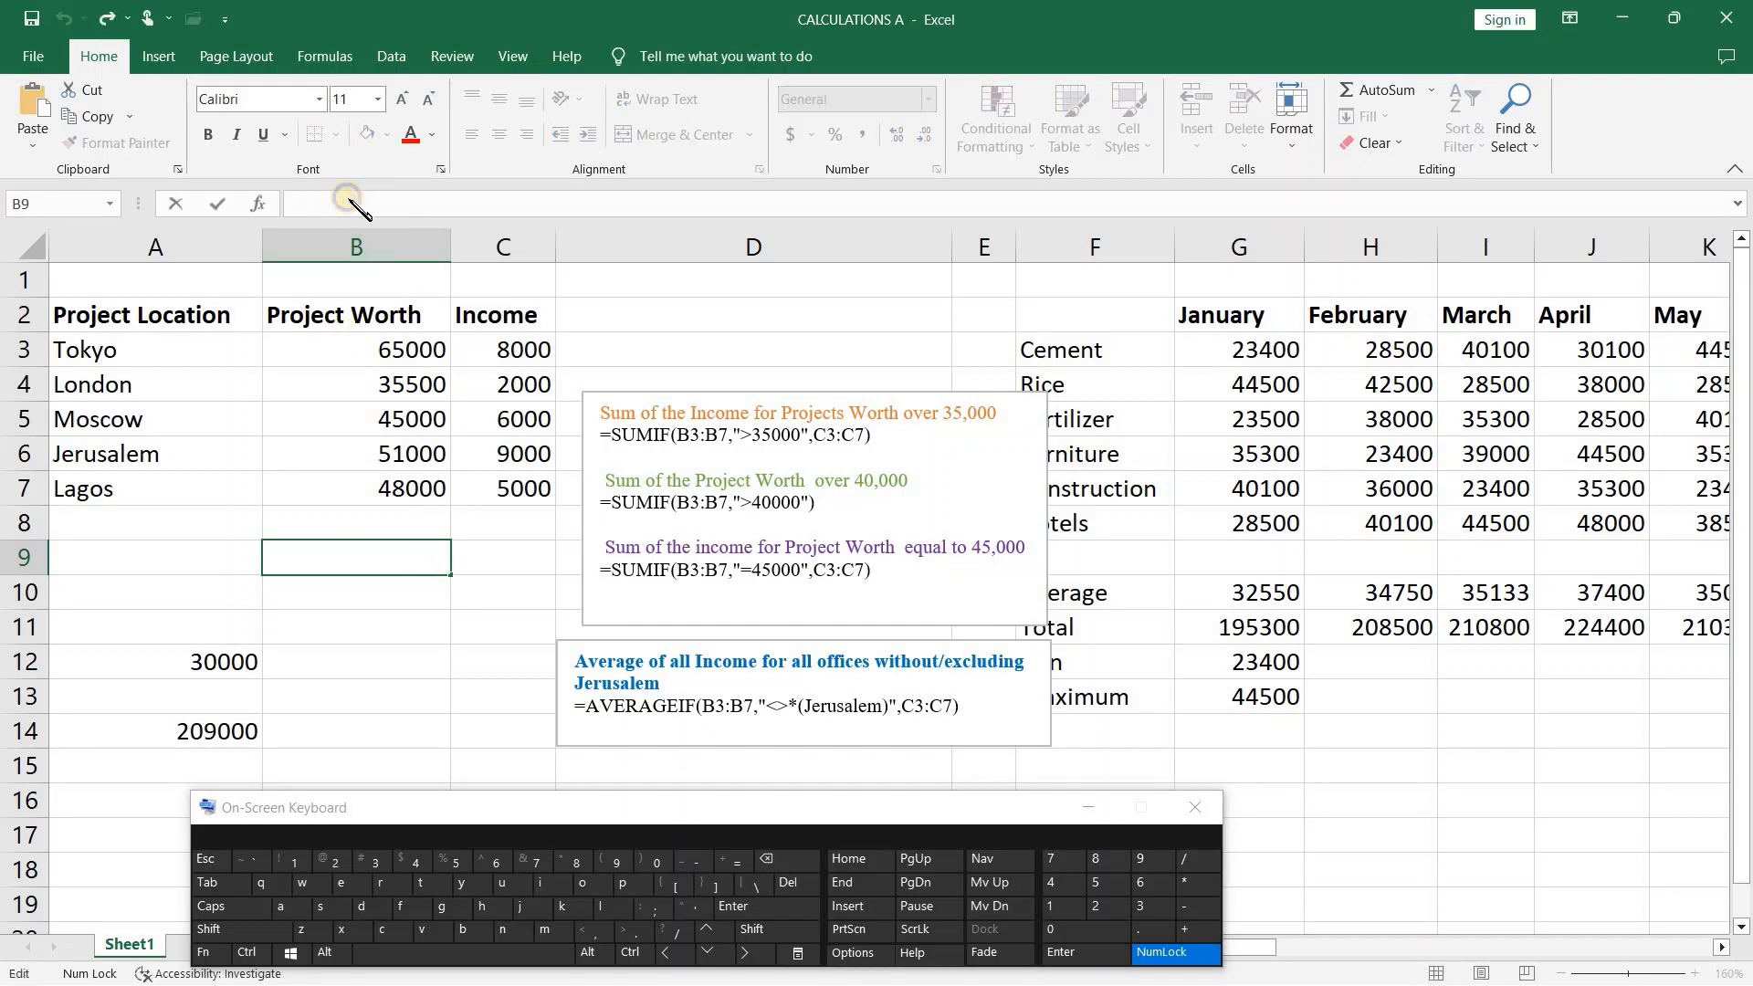
right_click(350, 200)
click(394, 300)
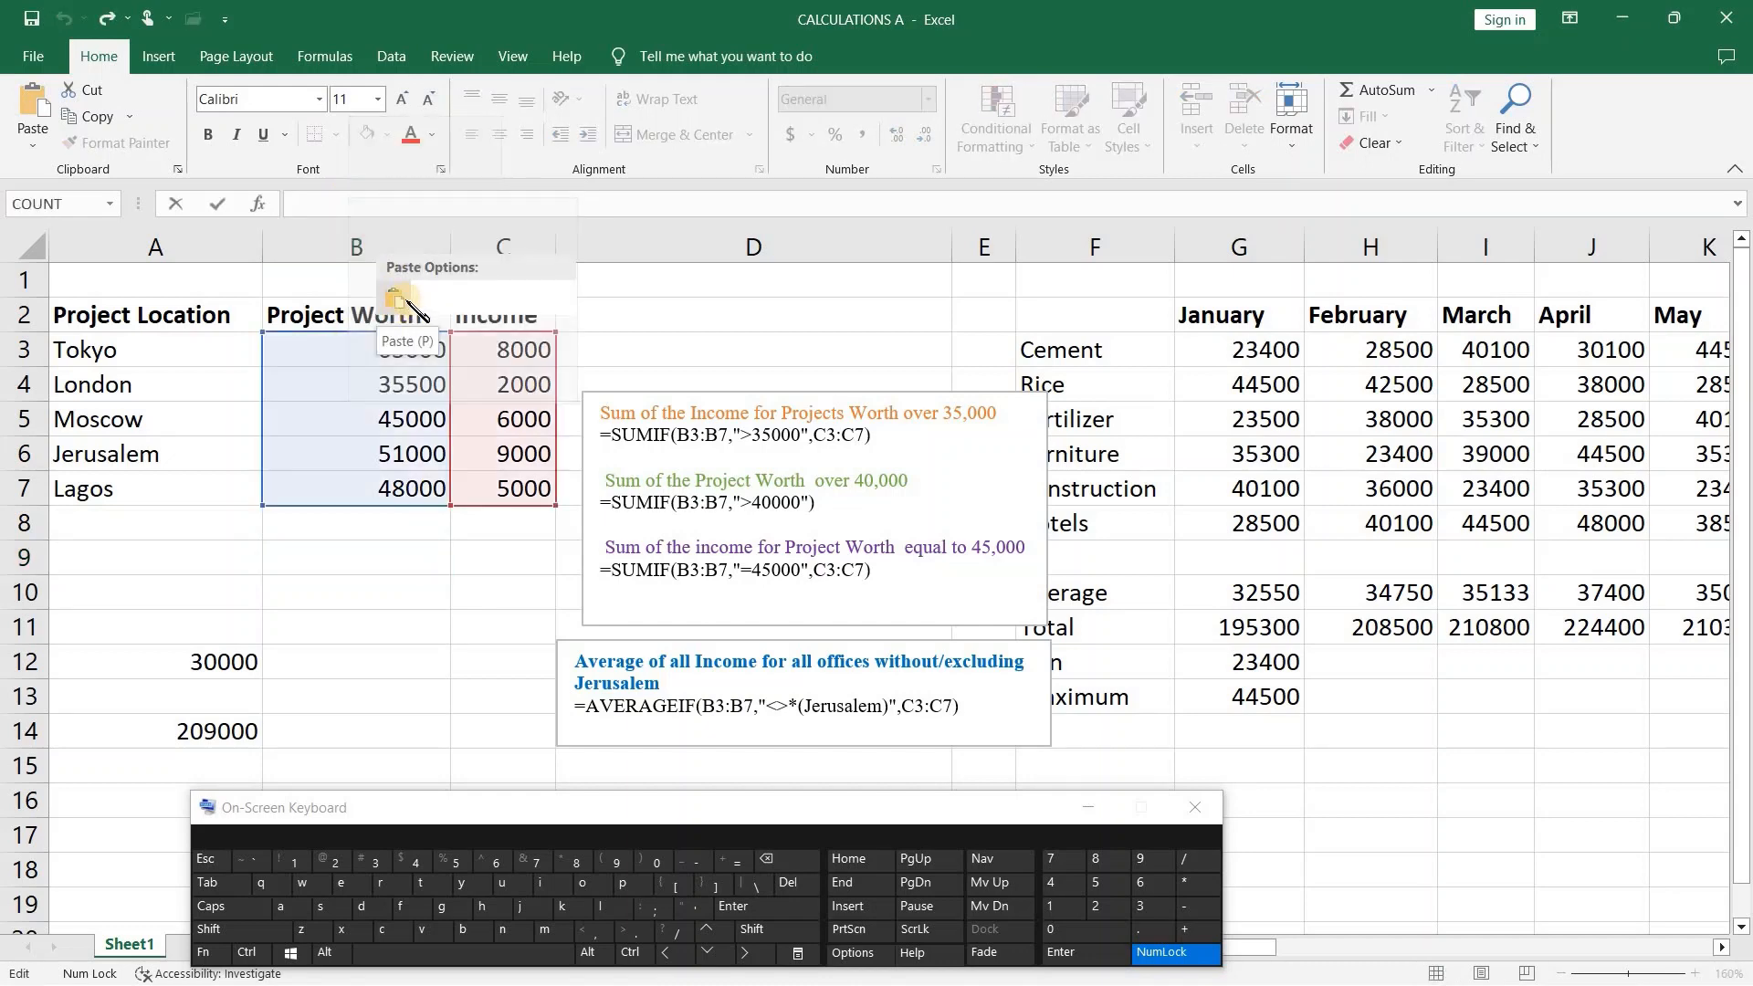
click(772, 908)
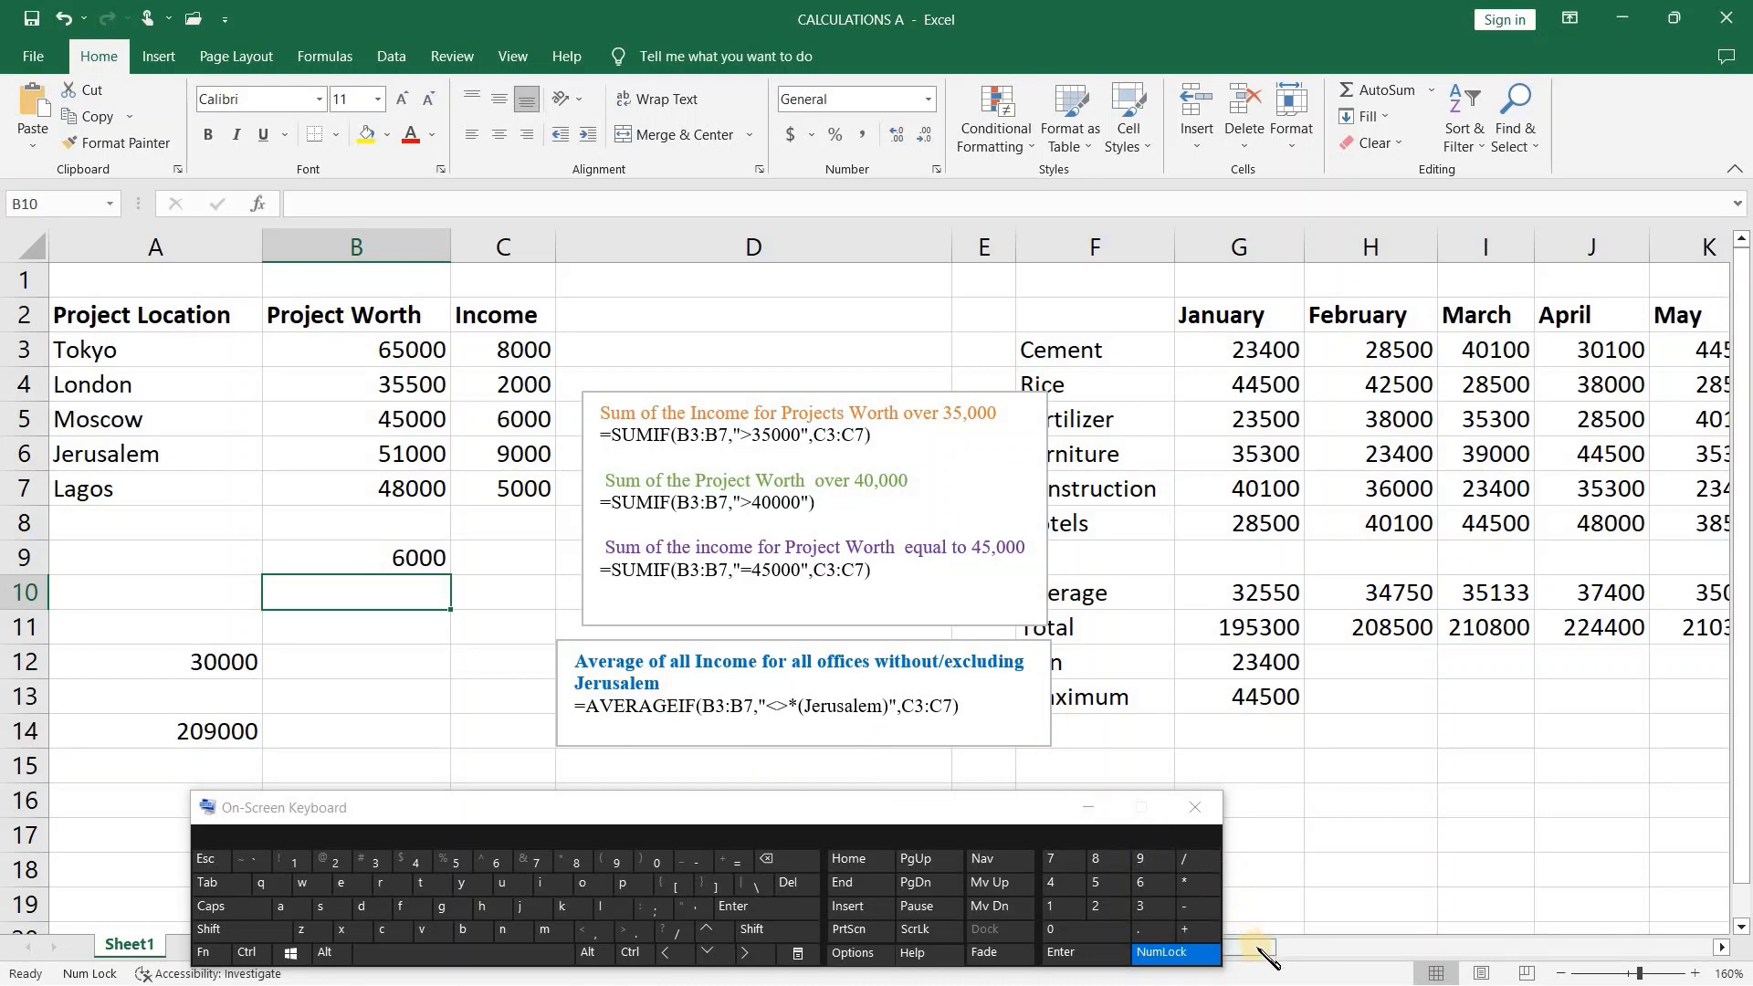
- Examine the staff table in columns S to Z, from the staff names to the Payoff (AW x2) heading, and the COUNTIF examples beneath it
drag(1274, 955, 1629, 949)
scroll(1240, 696, down, 2)
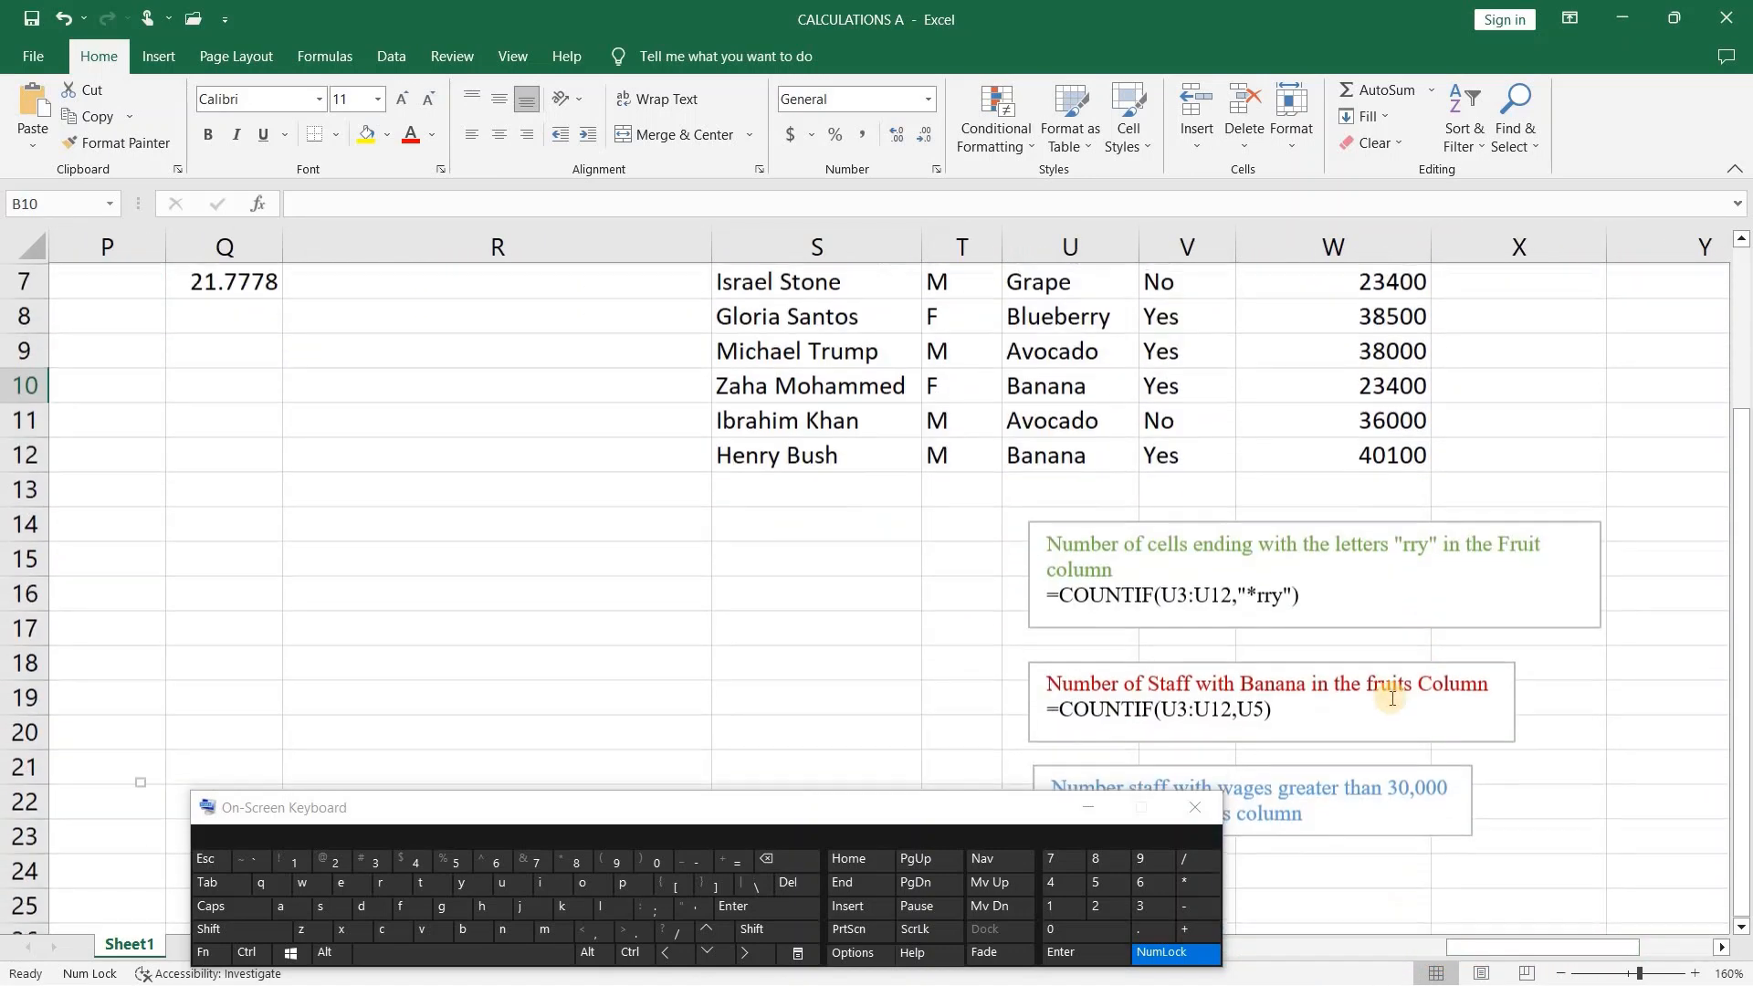
scroll(1232, 691, up, 1)
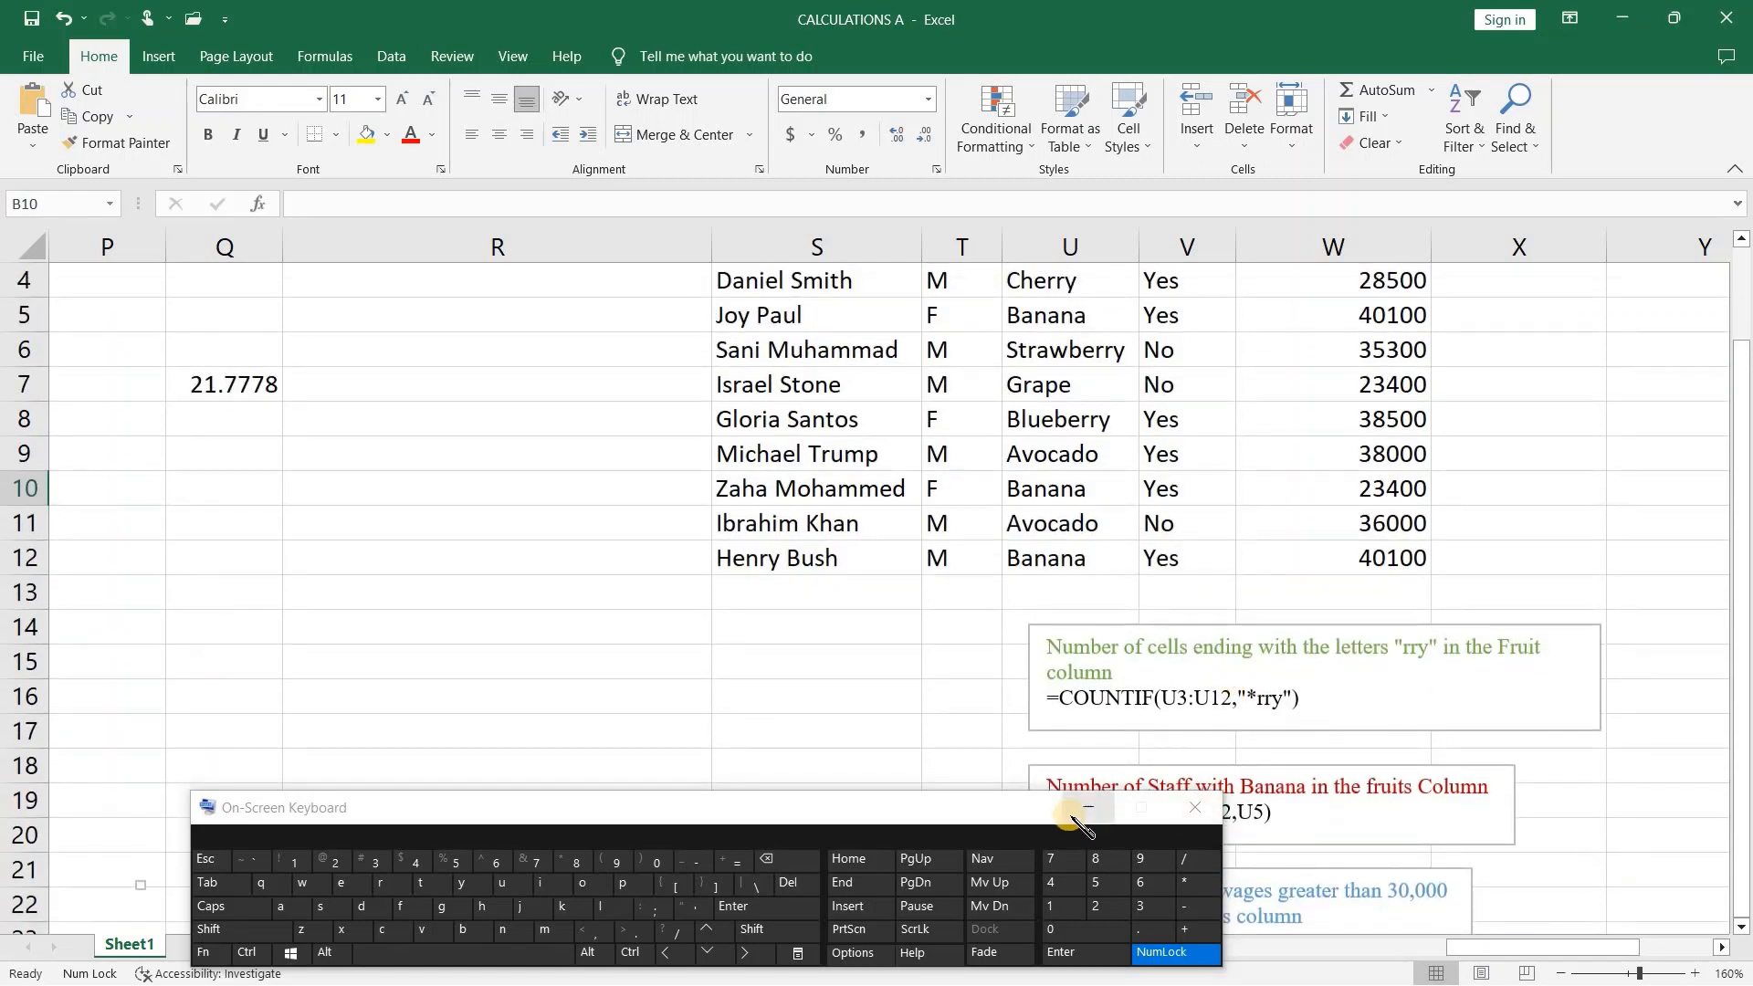
scroll(1092, 639, up, 1)
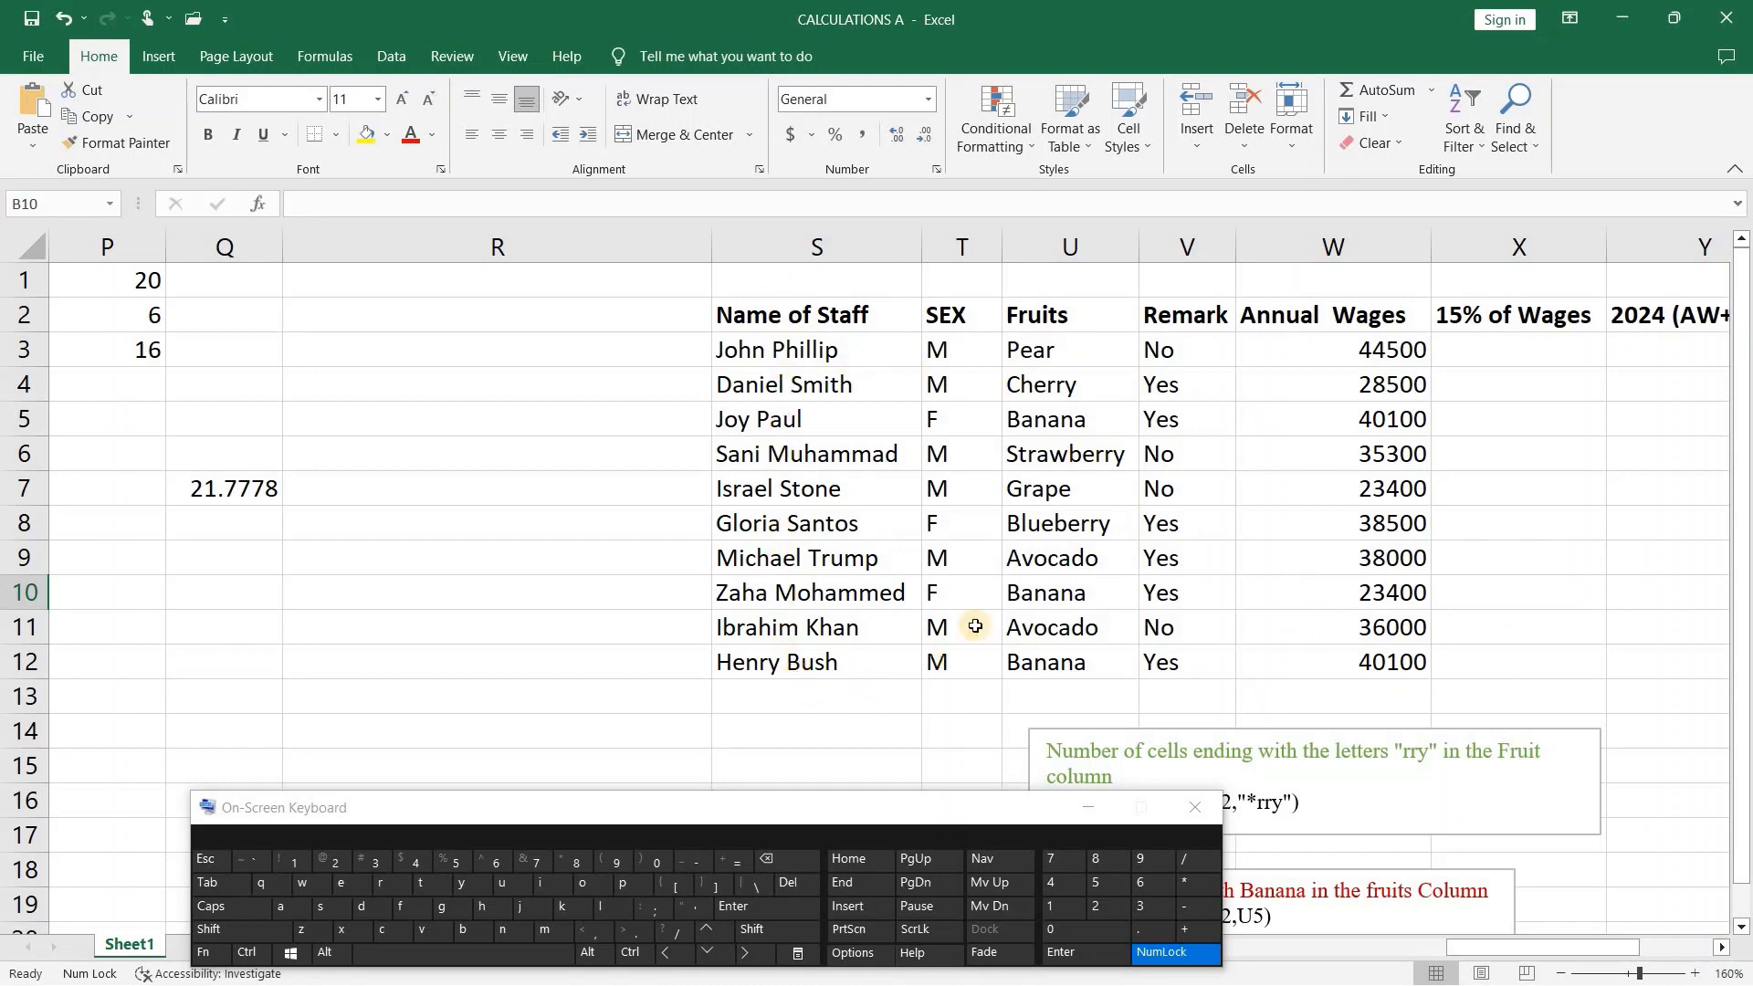
scroll(1247, 617, down, 1)
scroll(1233, 653, up, 1)
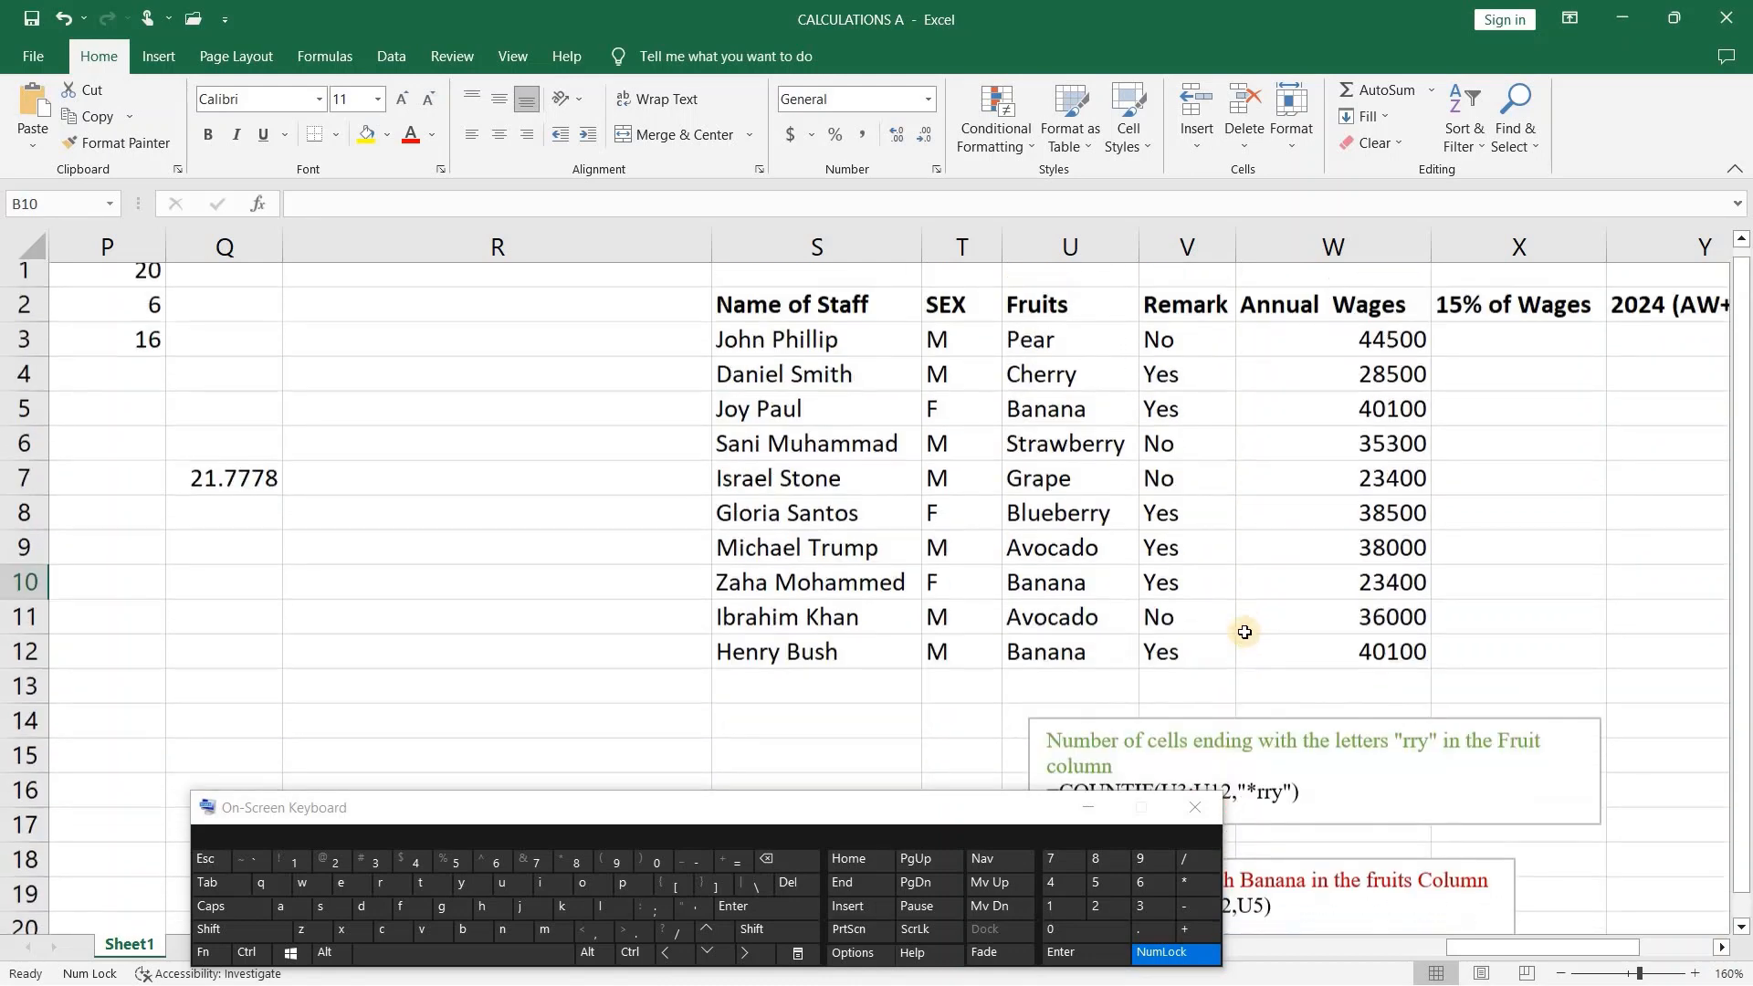
drag(958, 815, 736, 815)
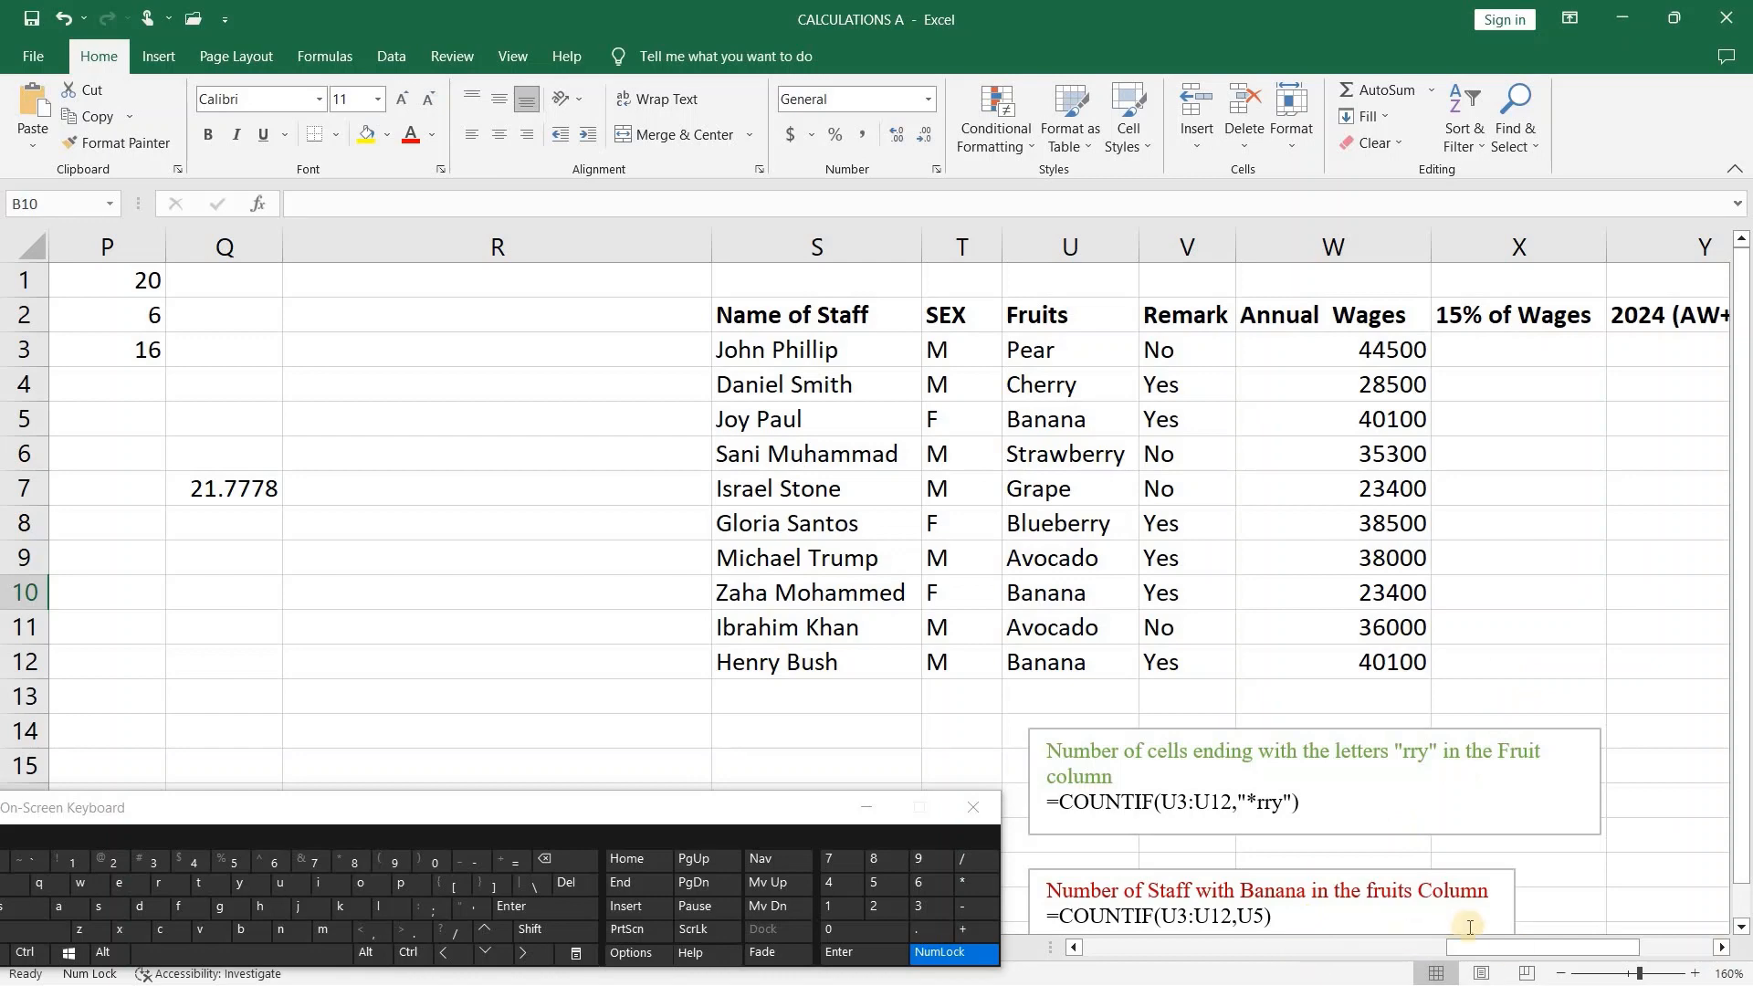
drag(1529, 948, 1577, 943)
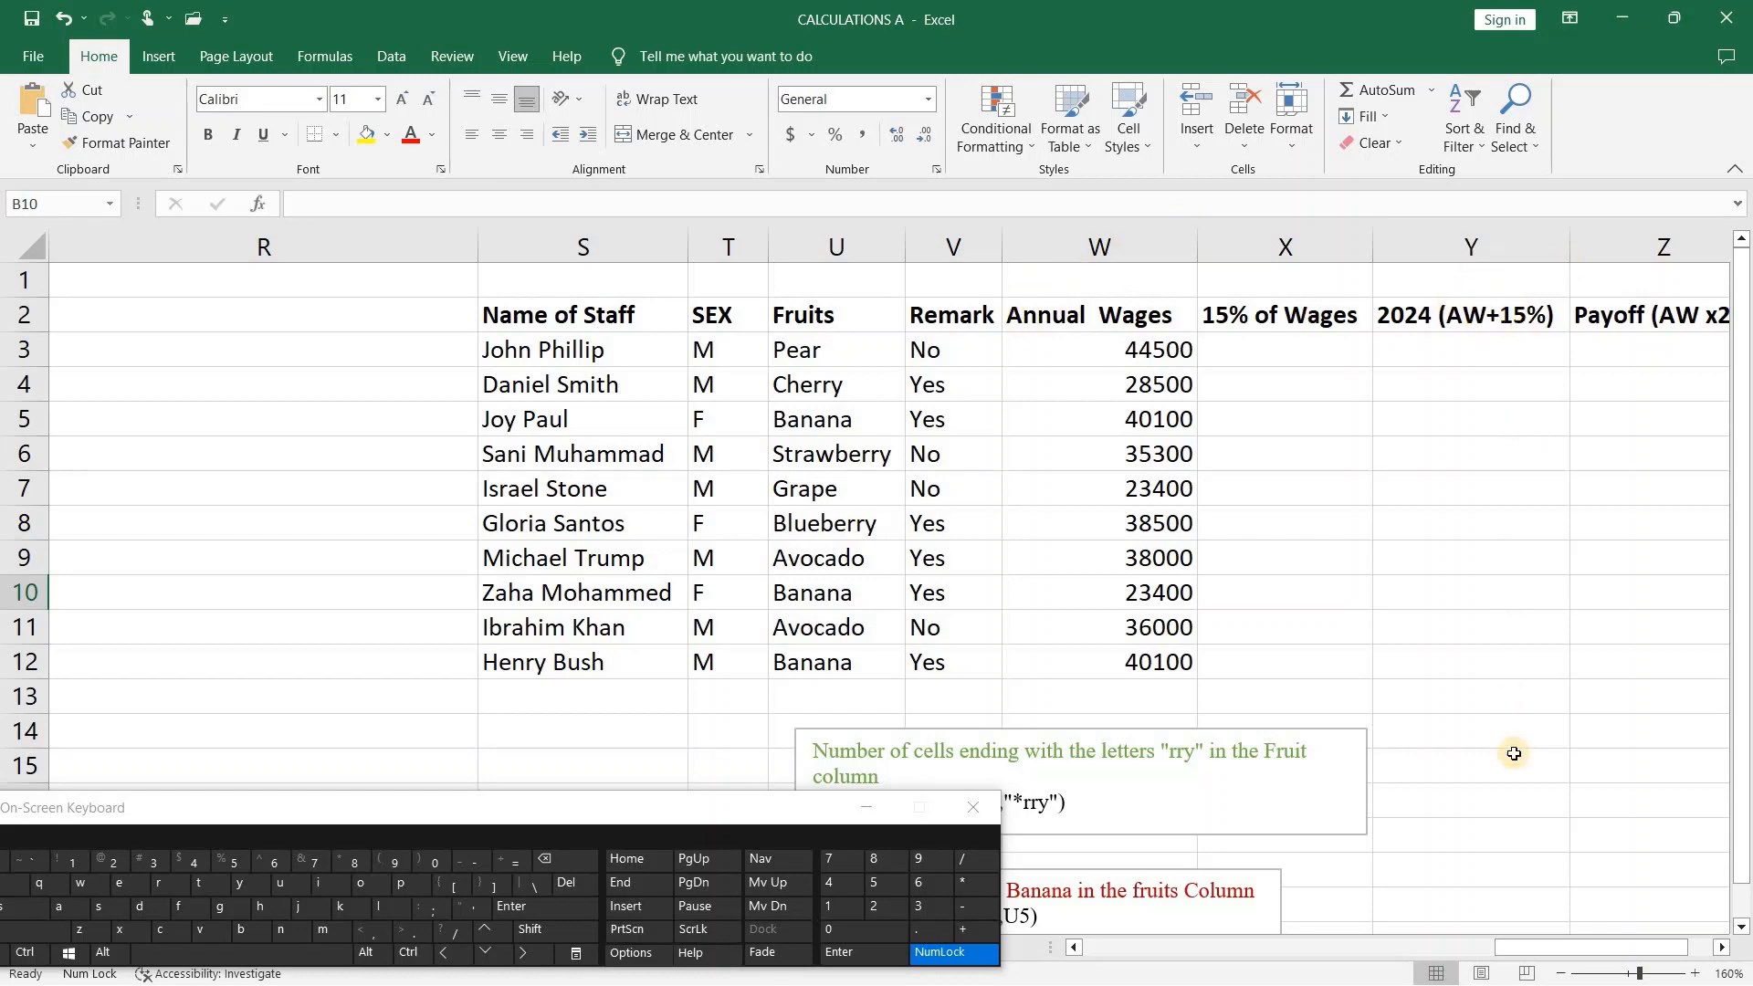
drag(1552, 950, 1587, 932)
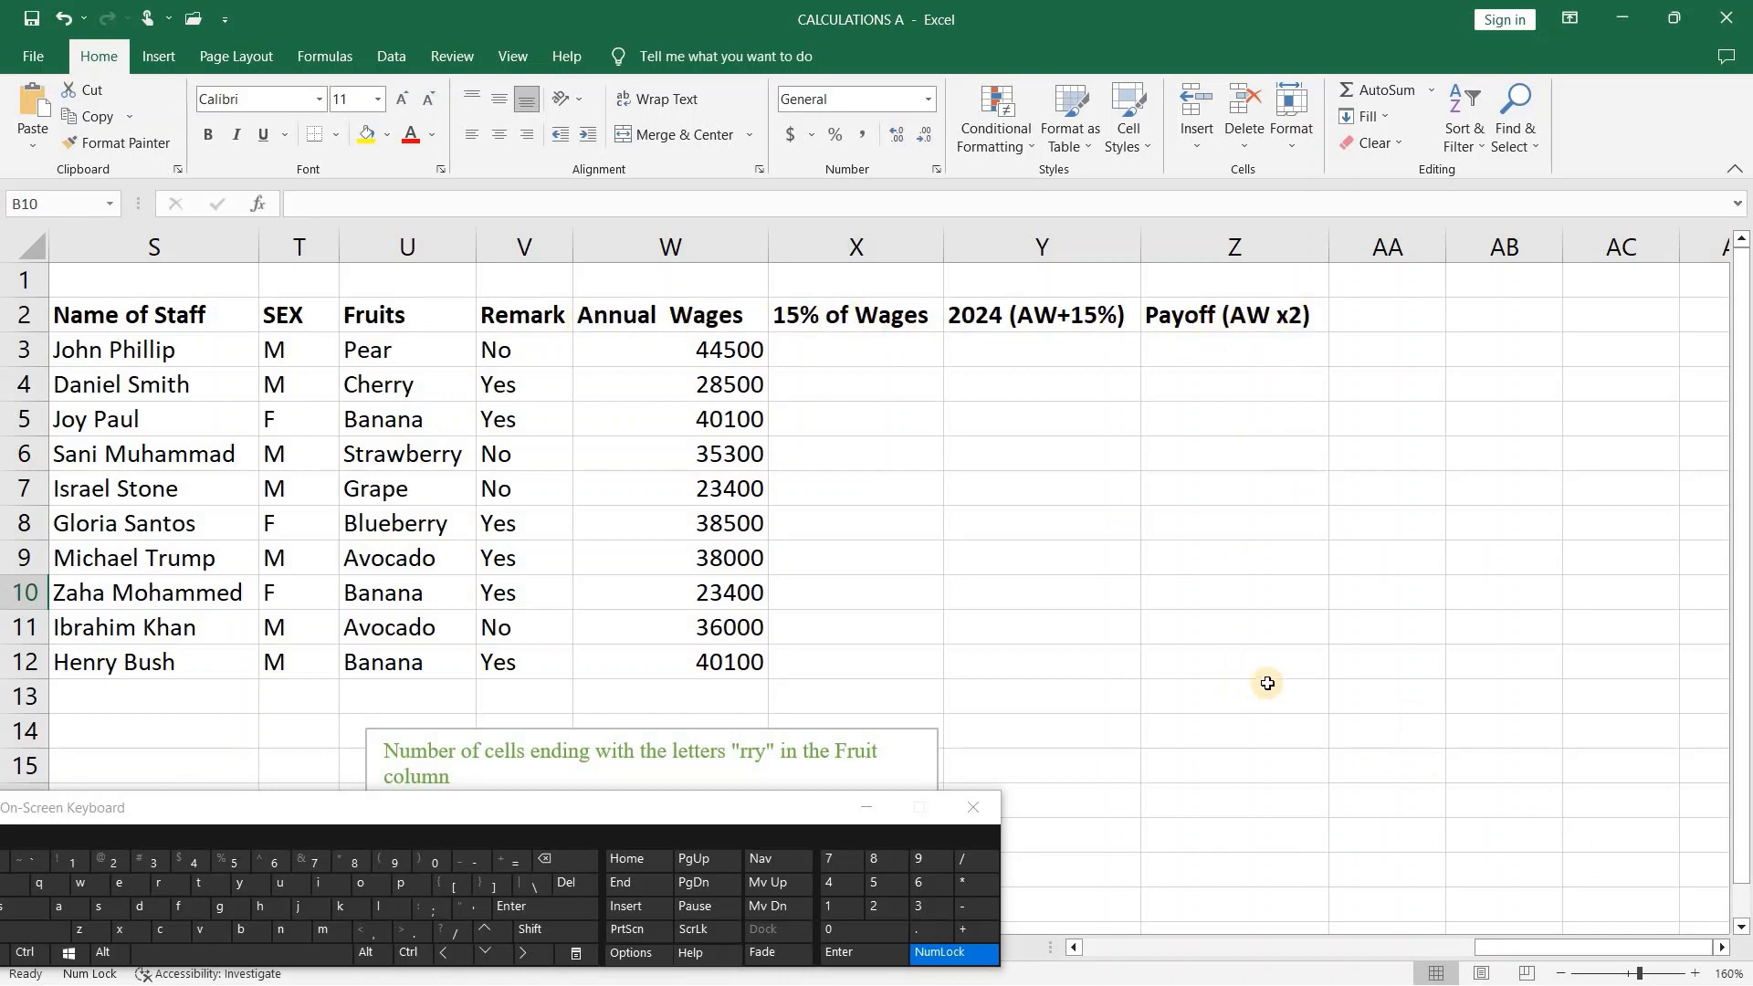
drag(1563, 949, 1429, 950)
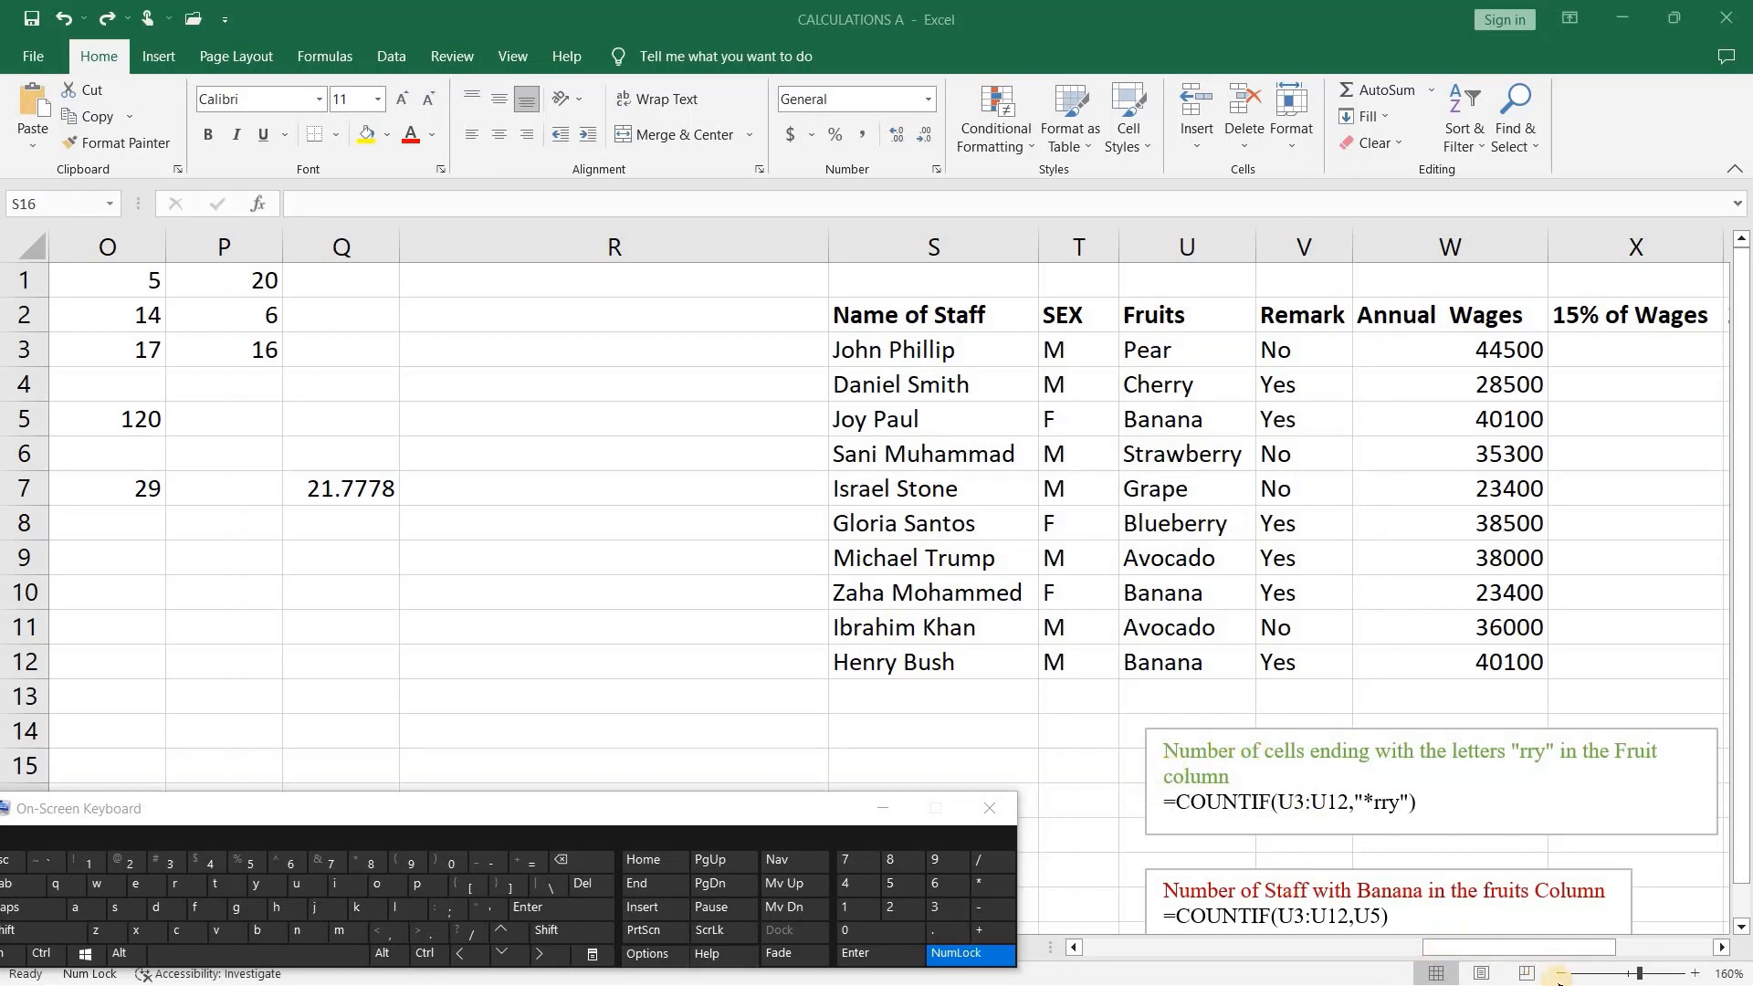
- Move the "rry" and Banana COUNTIF example text boxes into the area beside the staff names, the Banana box below the other
click(1560, 976)
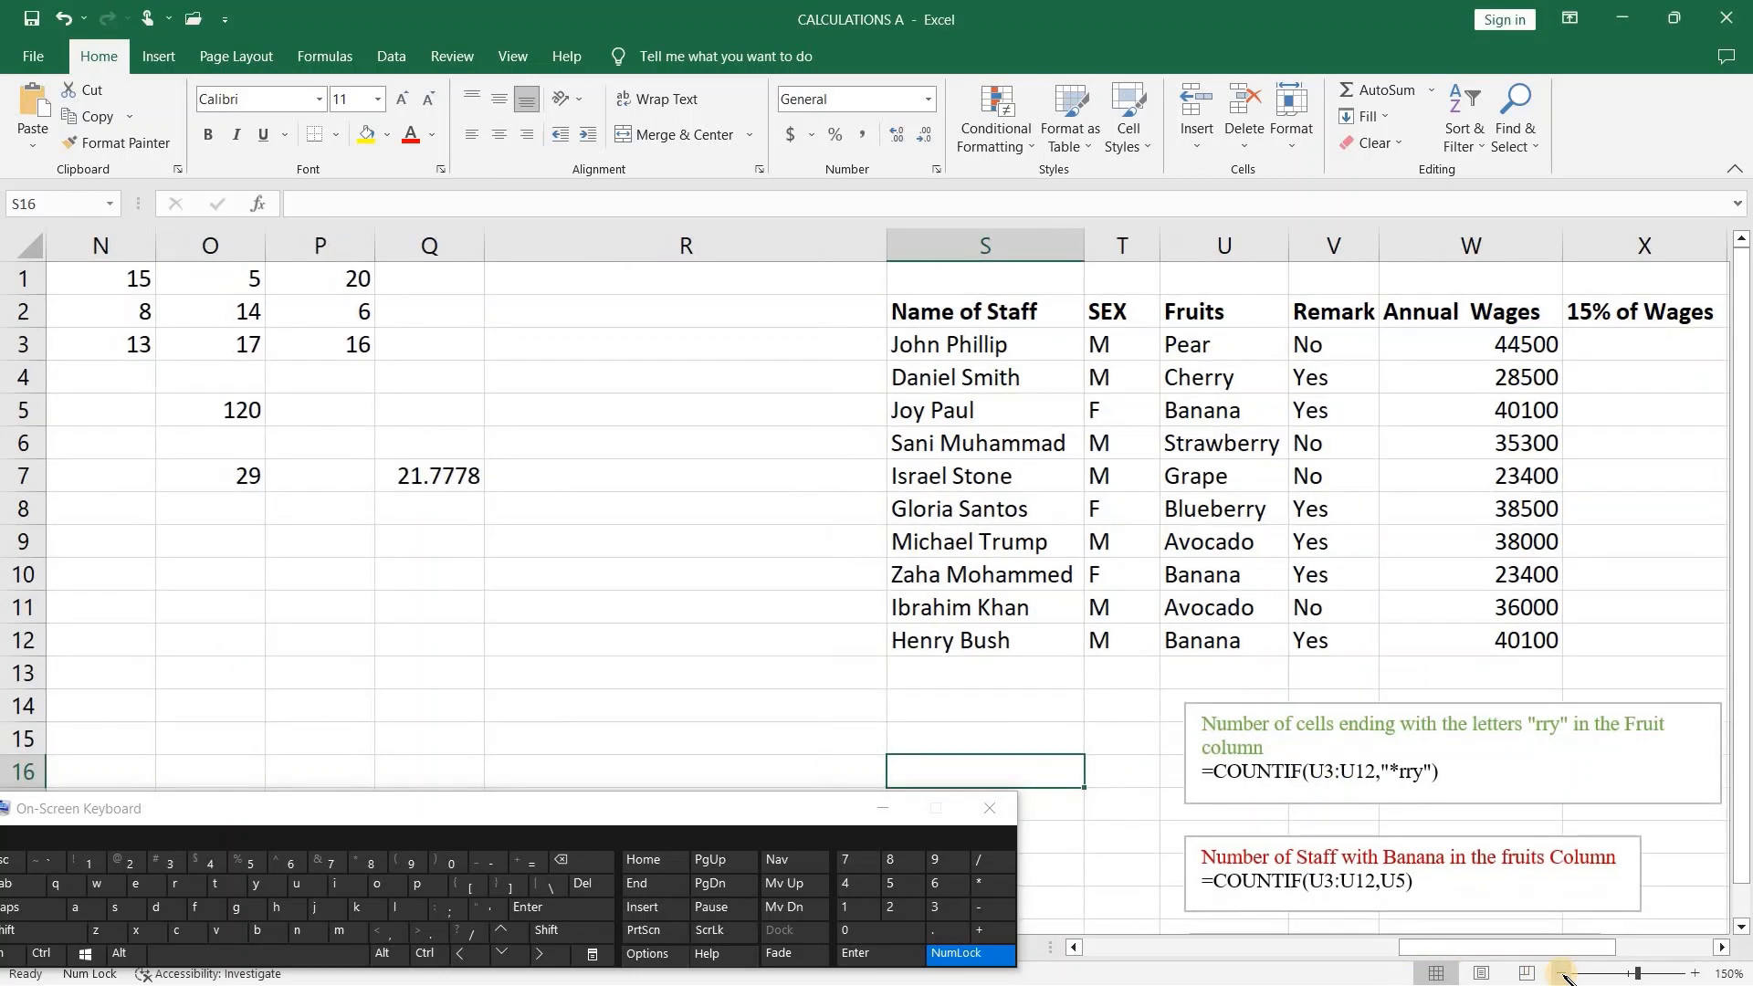
click(1484, 711)
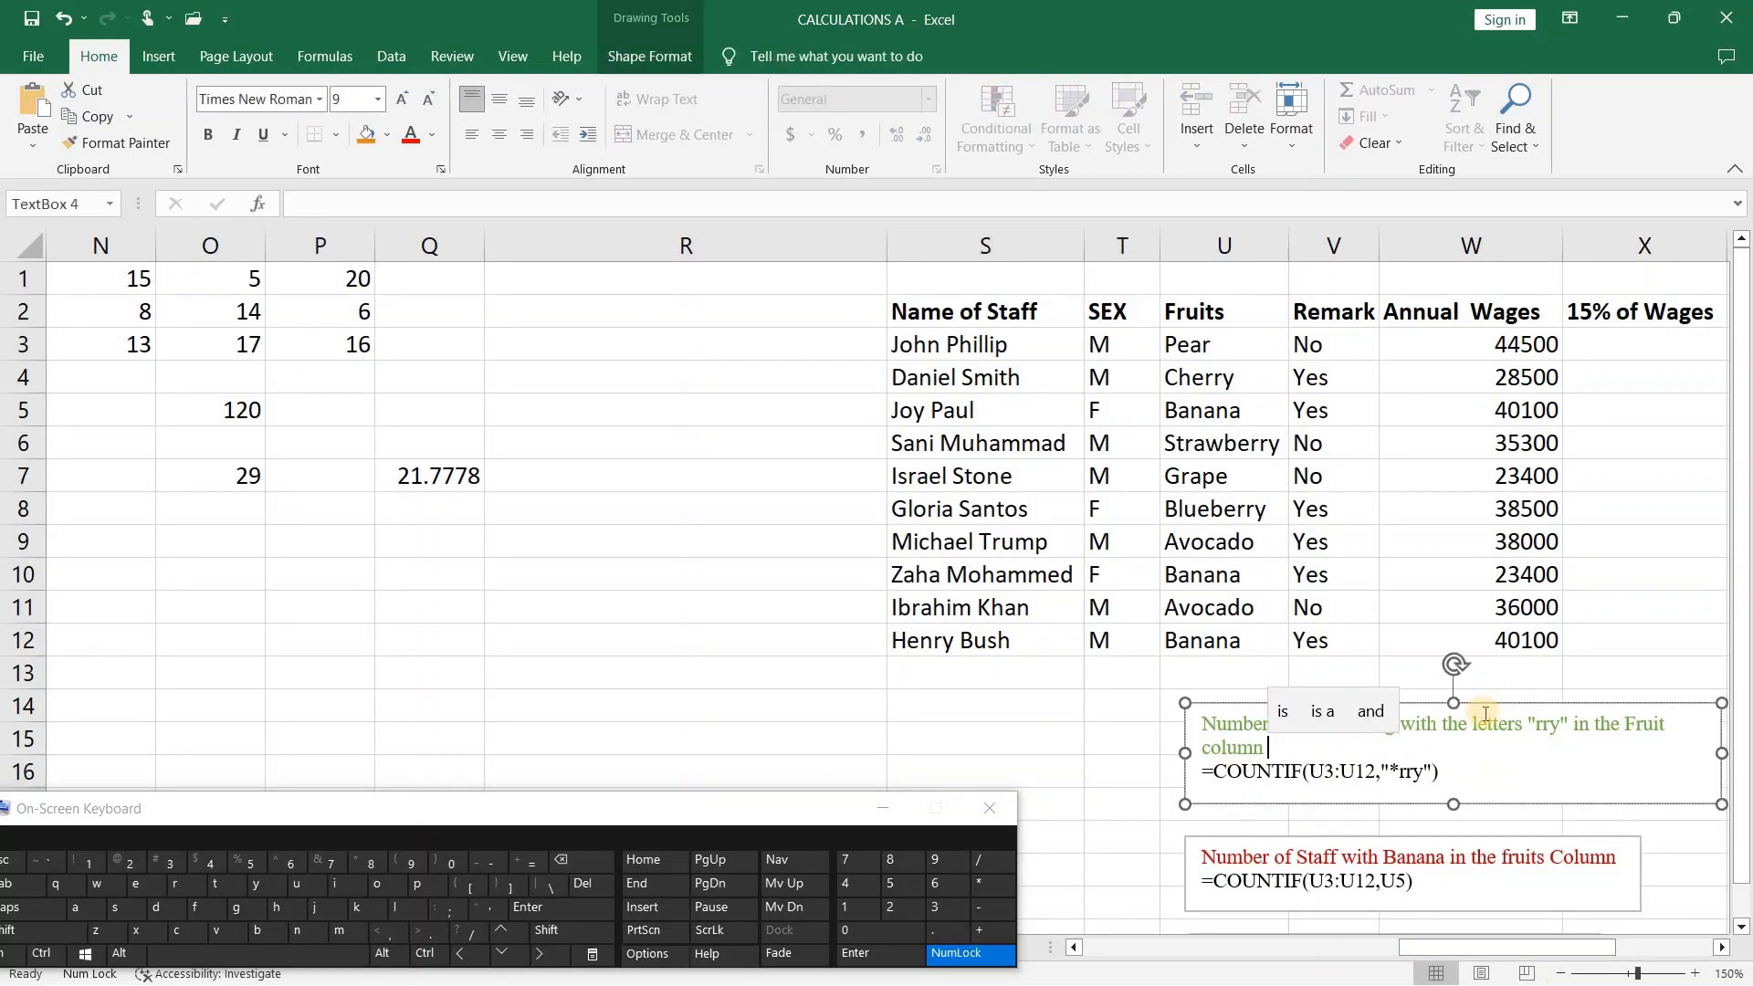
drag(1500, 703, 657, 339)
drag(1443, 835, 640, 471)
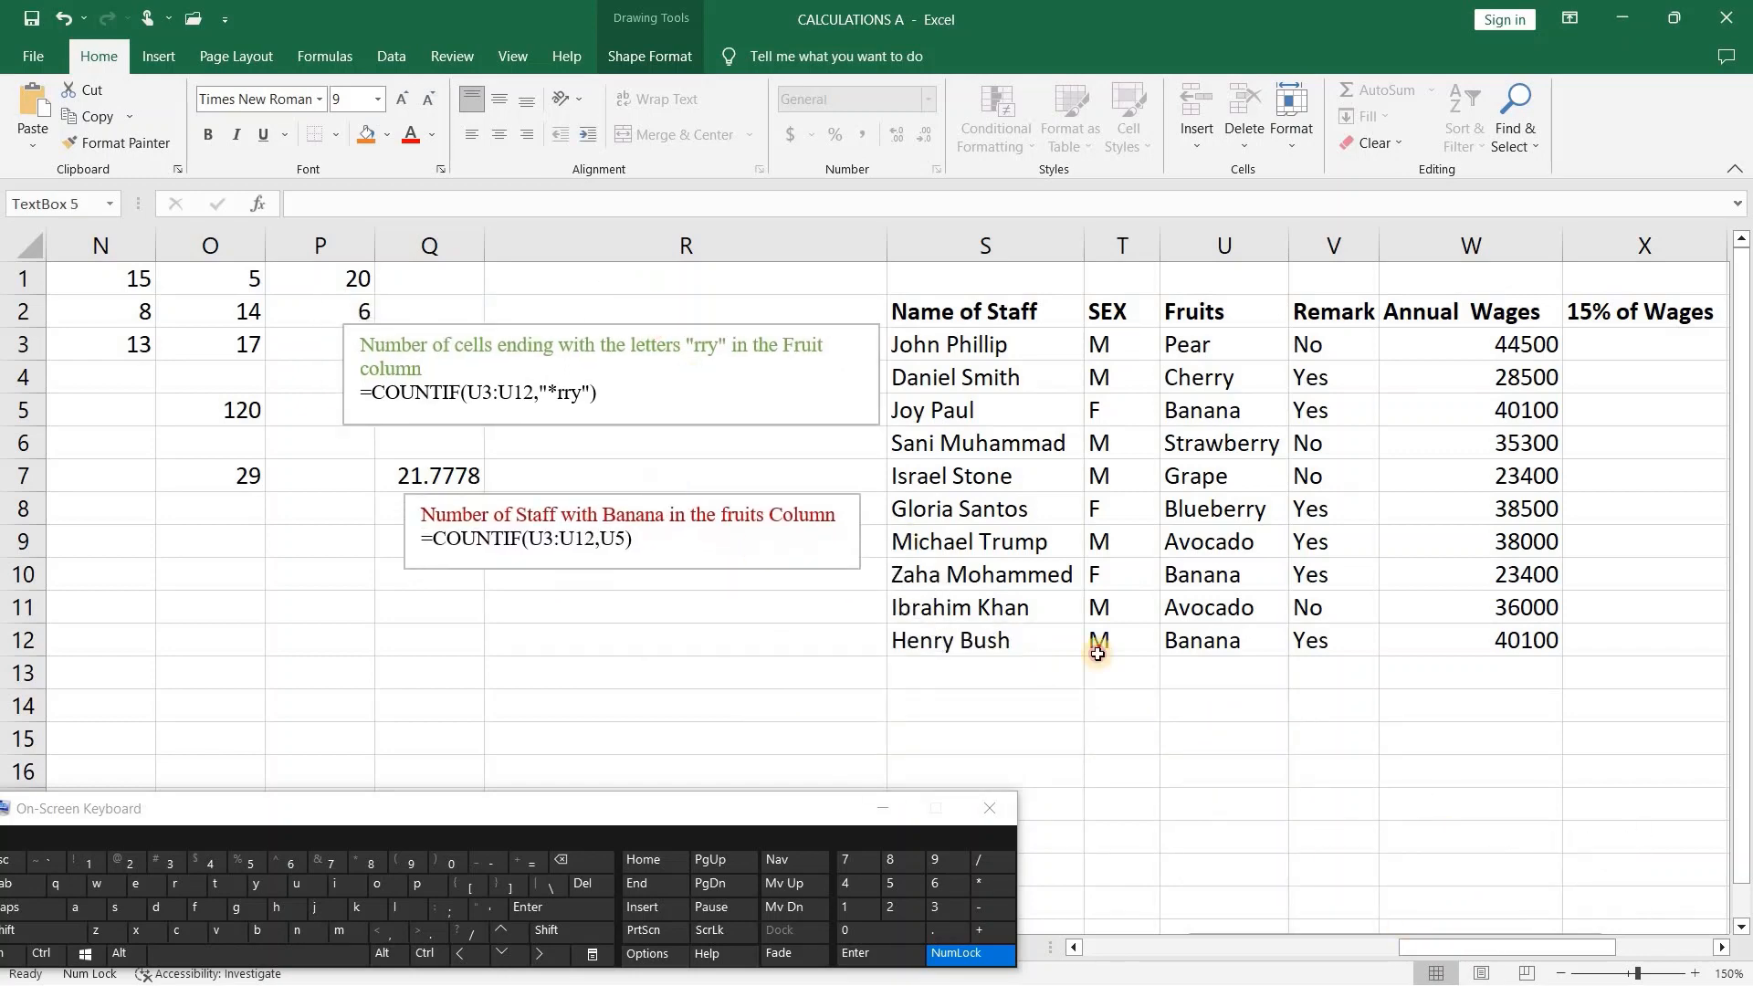
- Move the text box about wages greater than 30,000 beneath the Banana box and enlarge it downwards to fit its formula
scroll(1417, 820, down, 2)
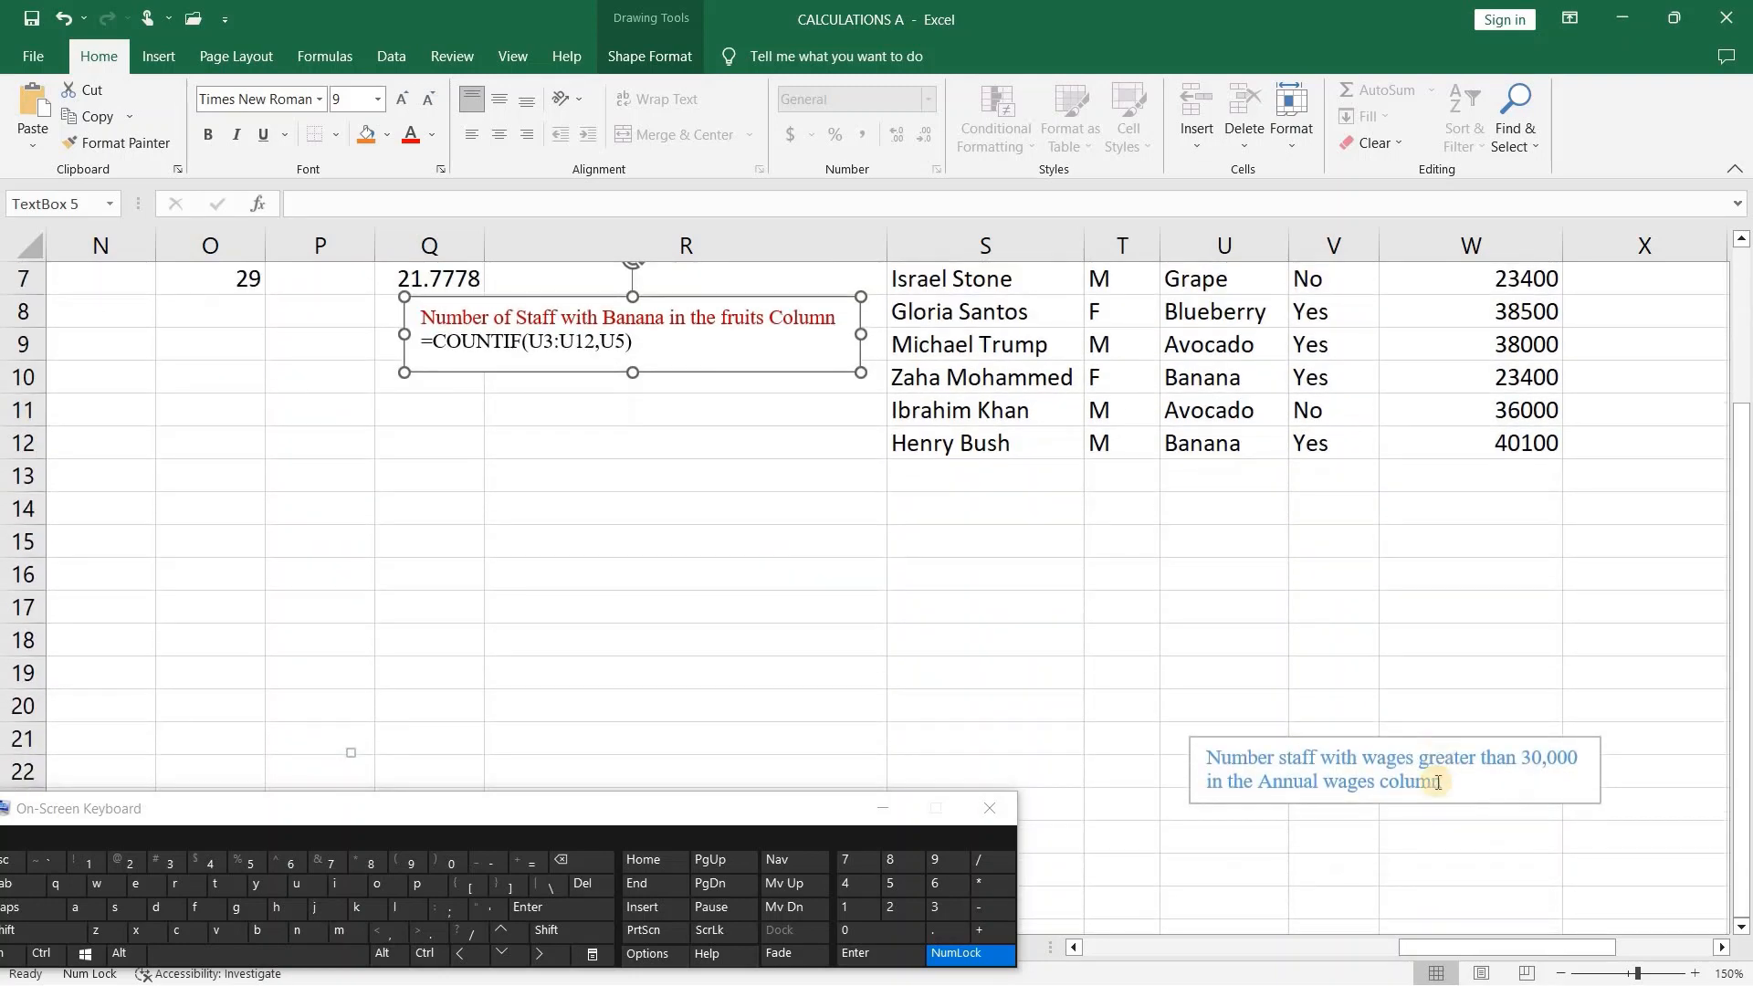
click(1467, 758)
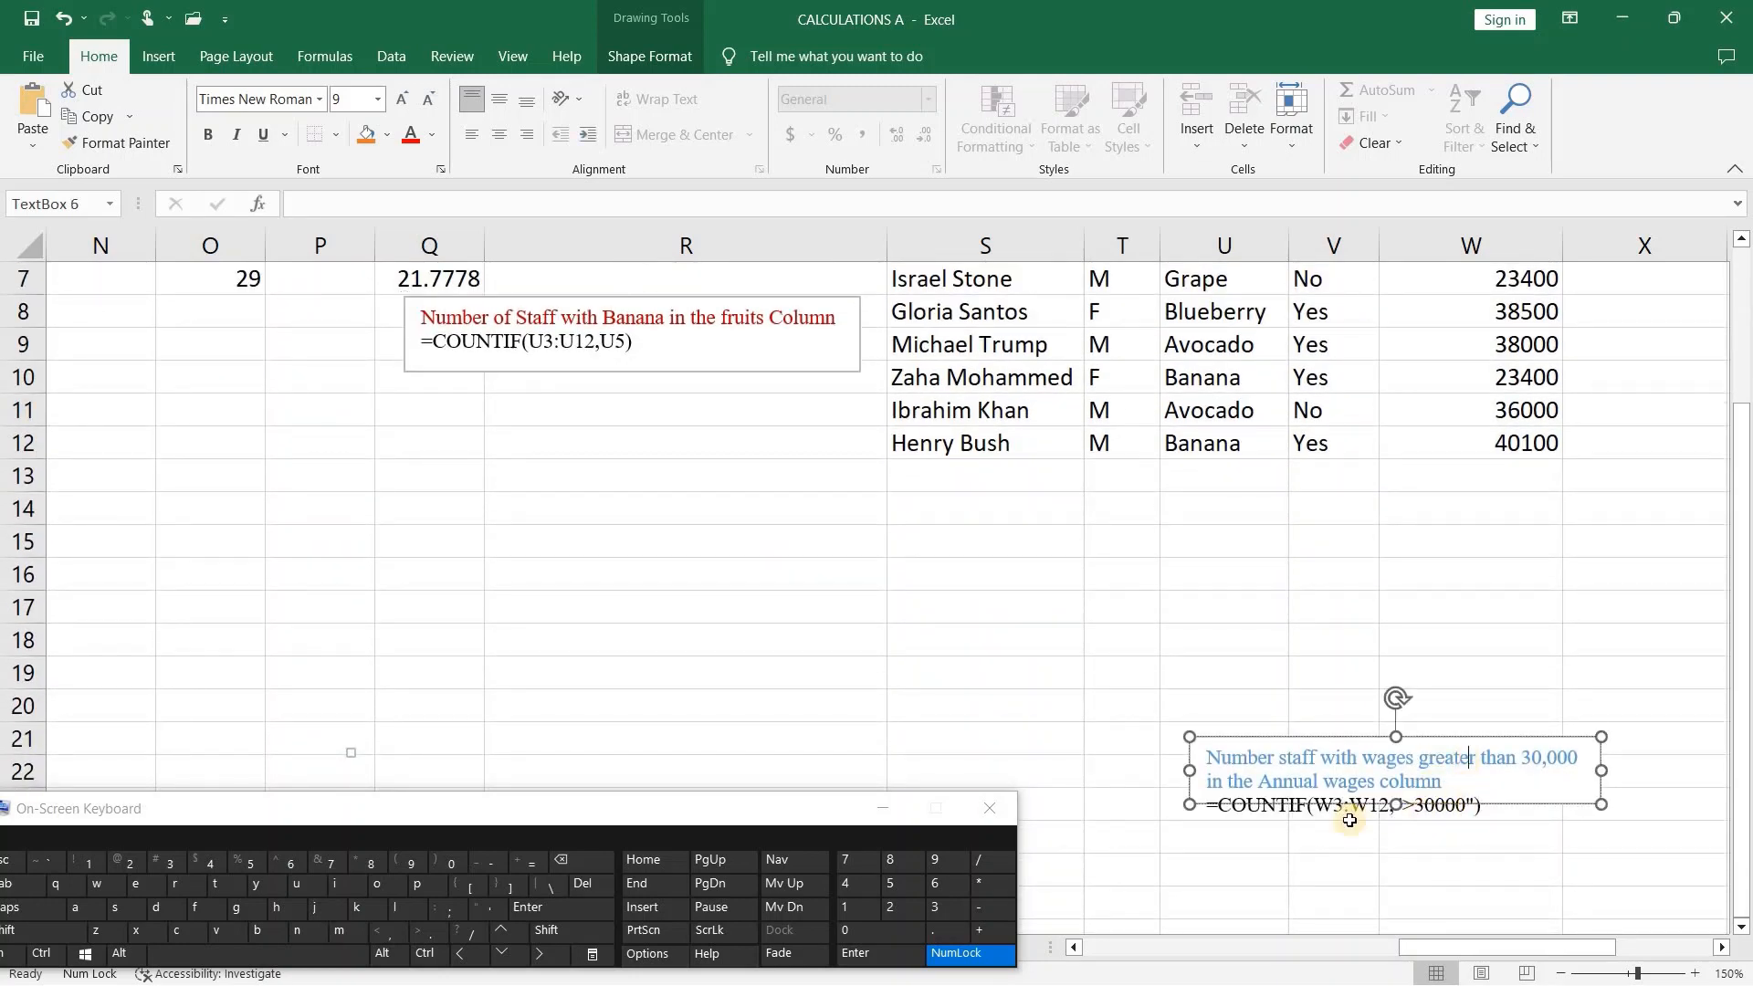
click(1400, 803)
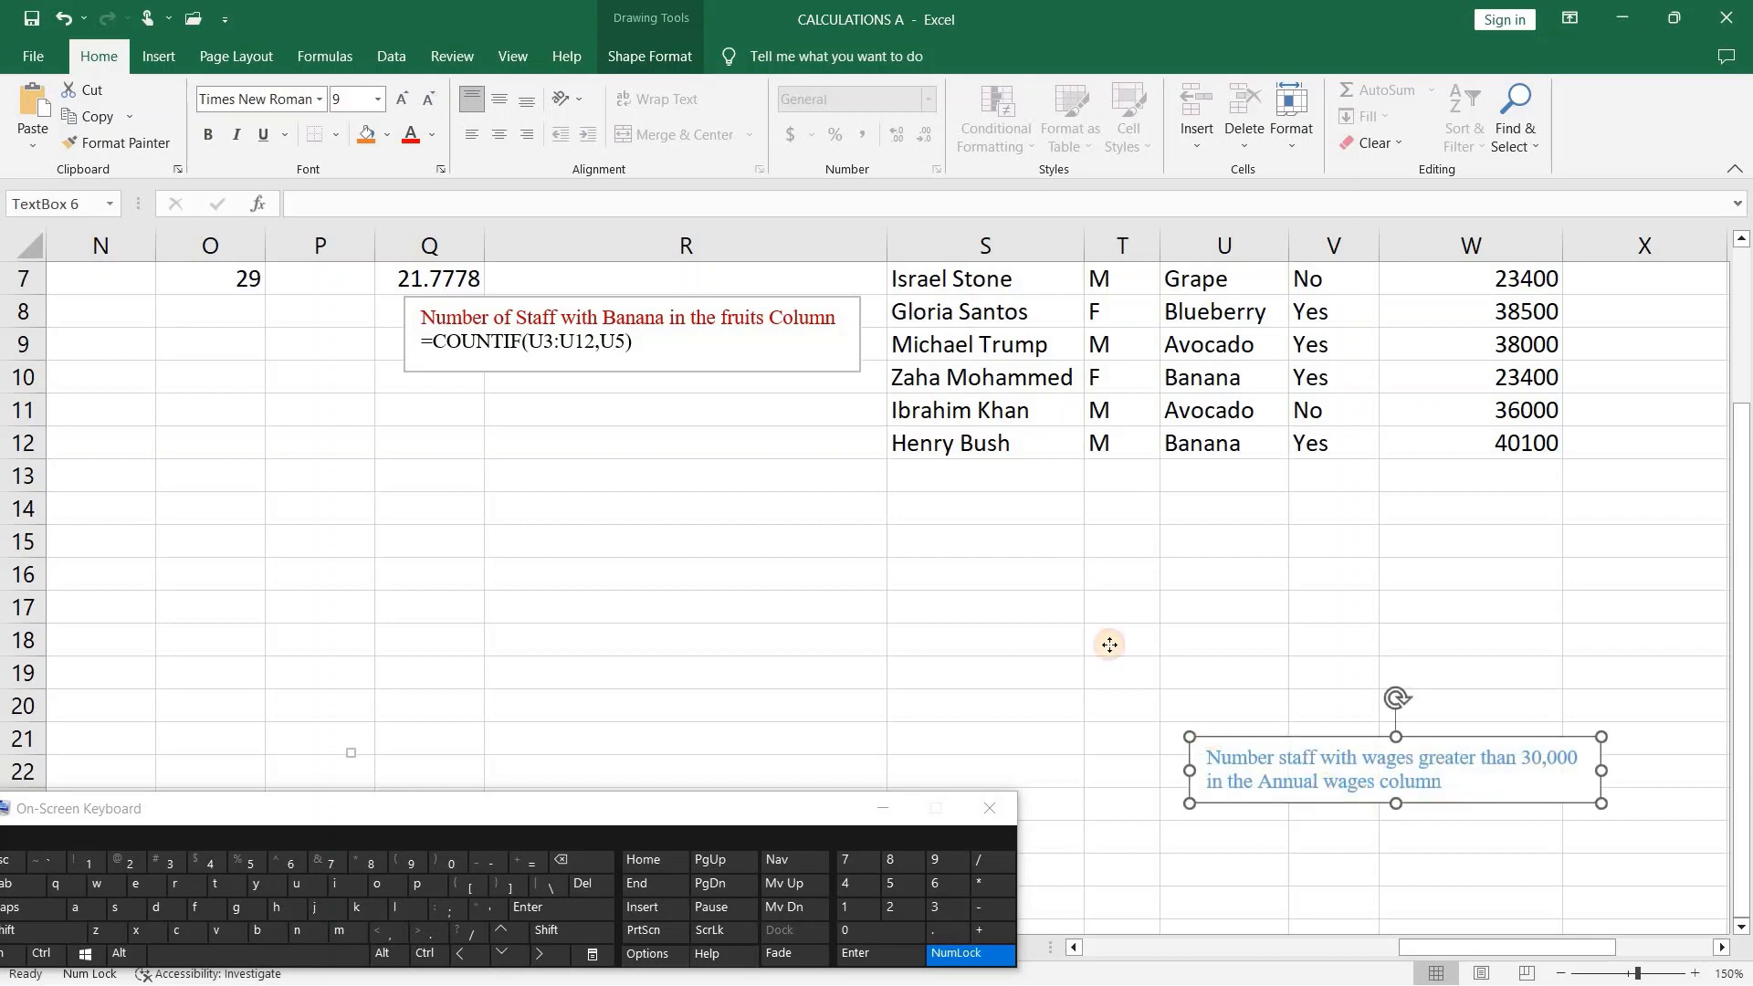
drag(1366, 741, 607, 408)
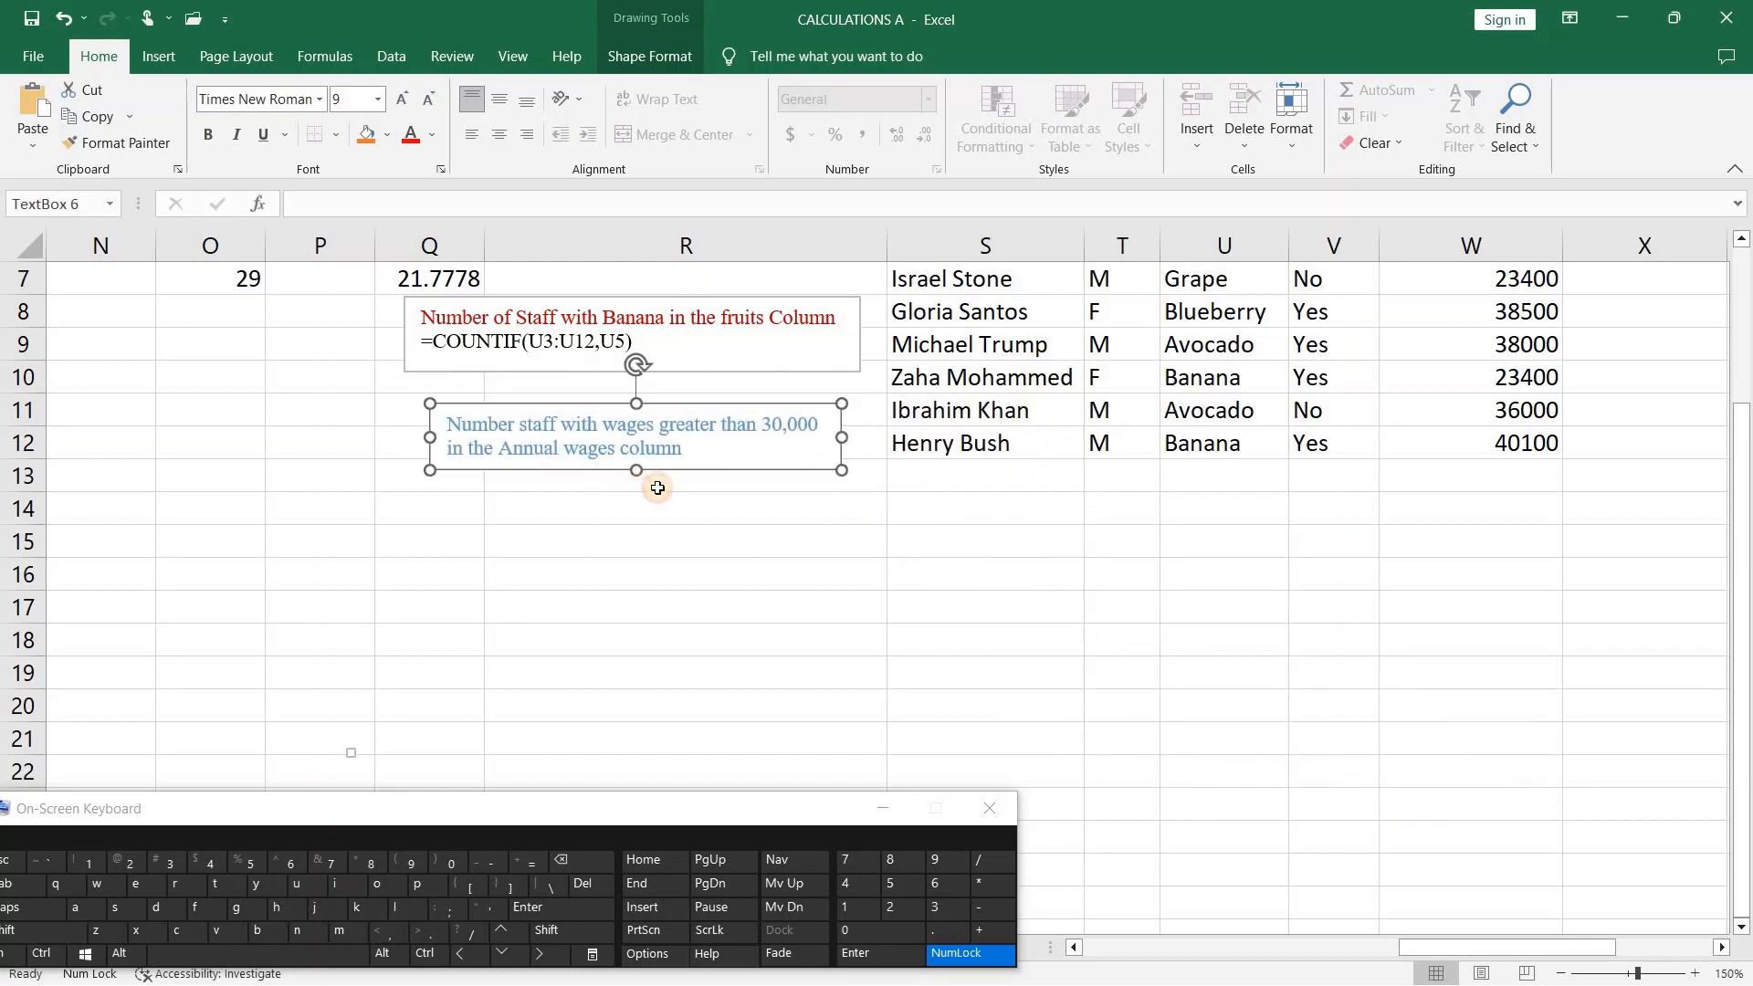
drag(634, 474, 630, 513)
scroll(630, 514, up, 2)
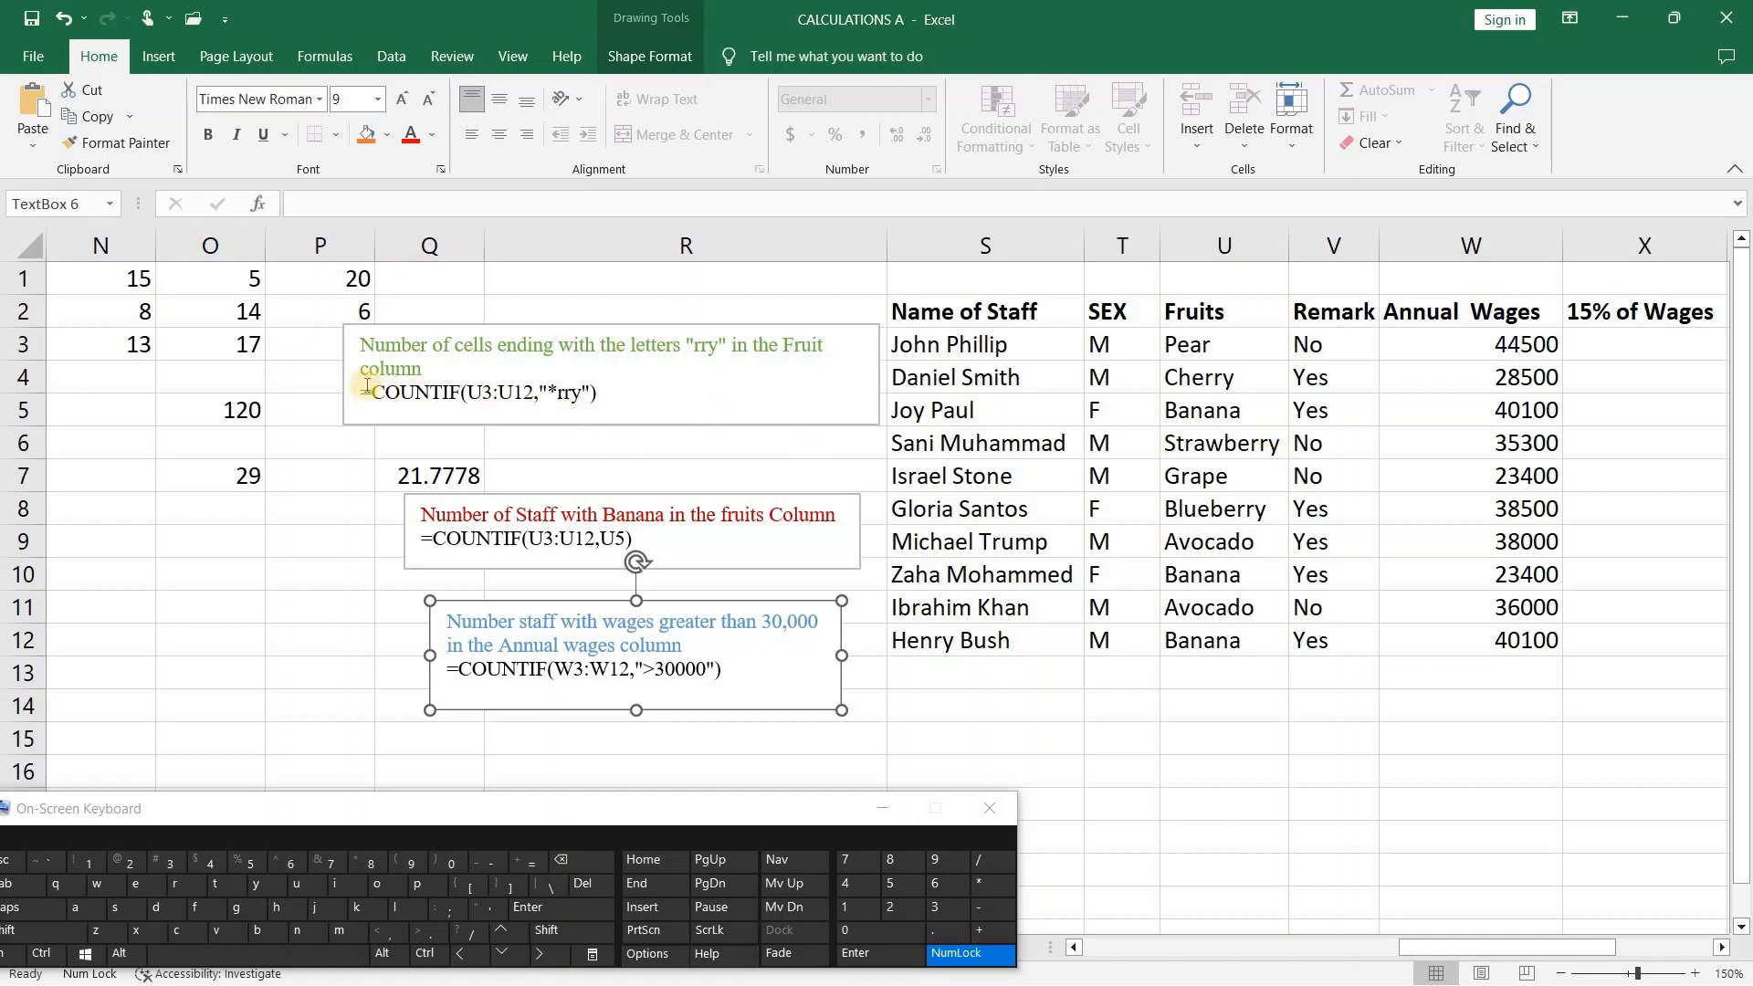
- Copy =COUNTIF(U3:U12,"*rry") from its example text box into cell T15 and enter it
click(989, 742)
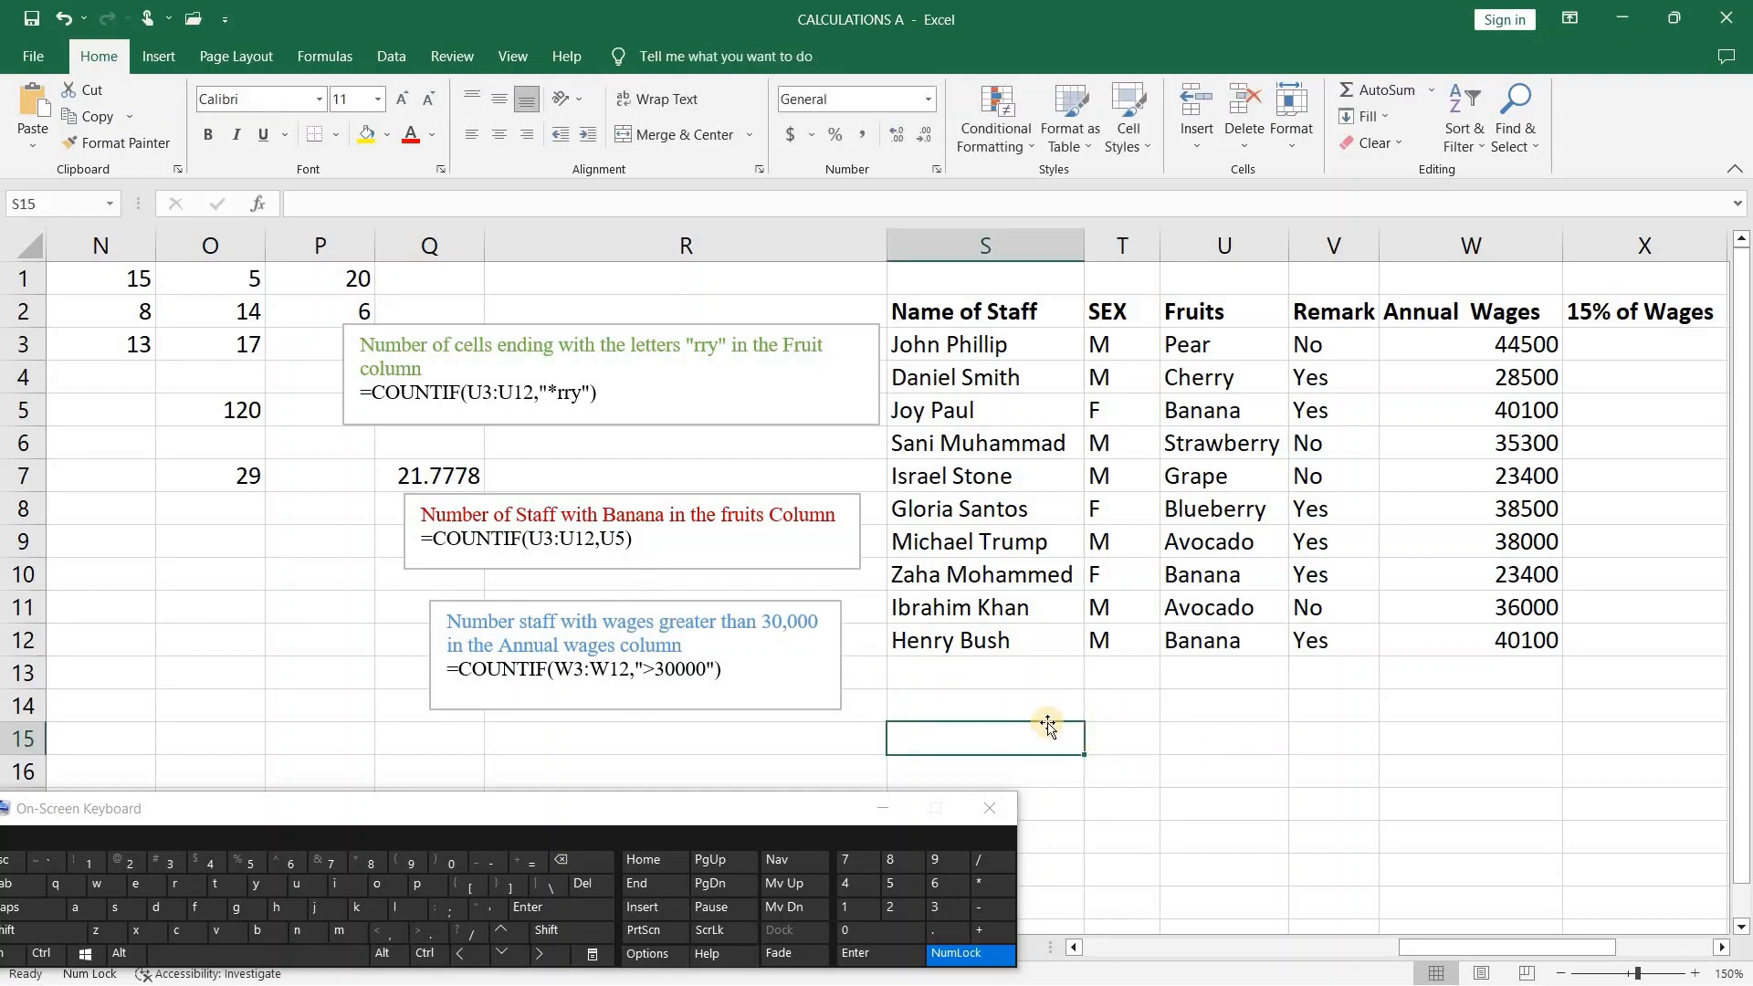
click(1134, 731)
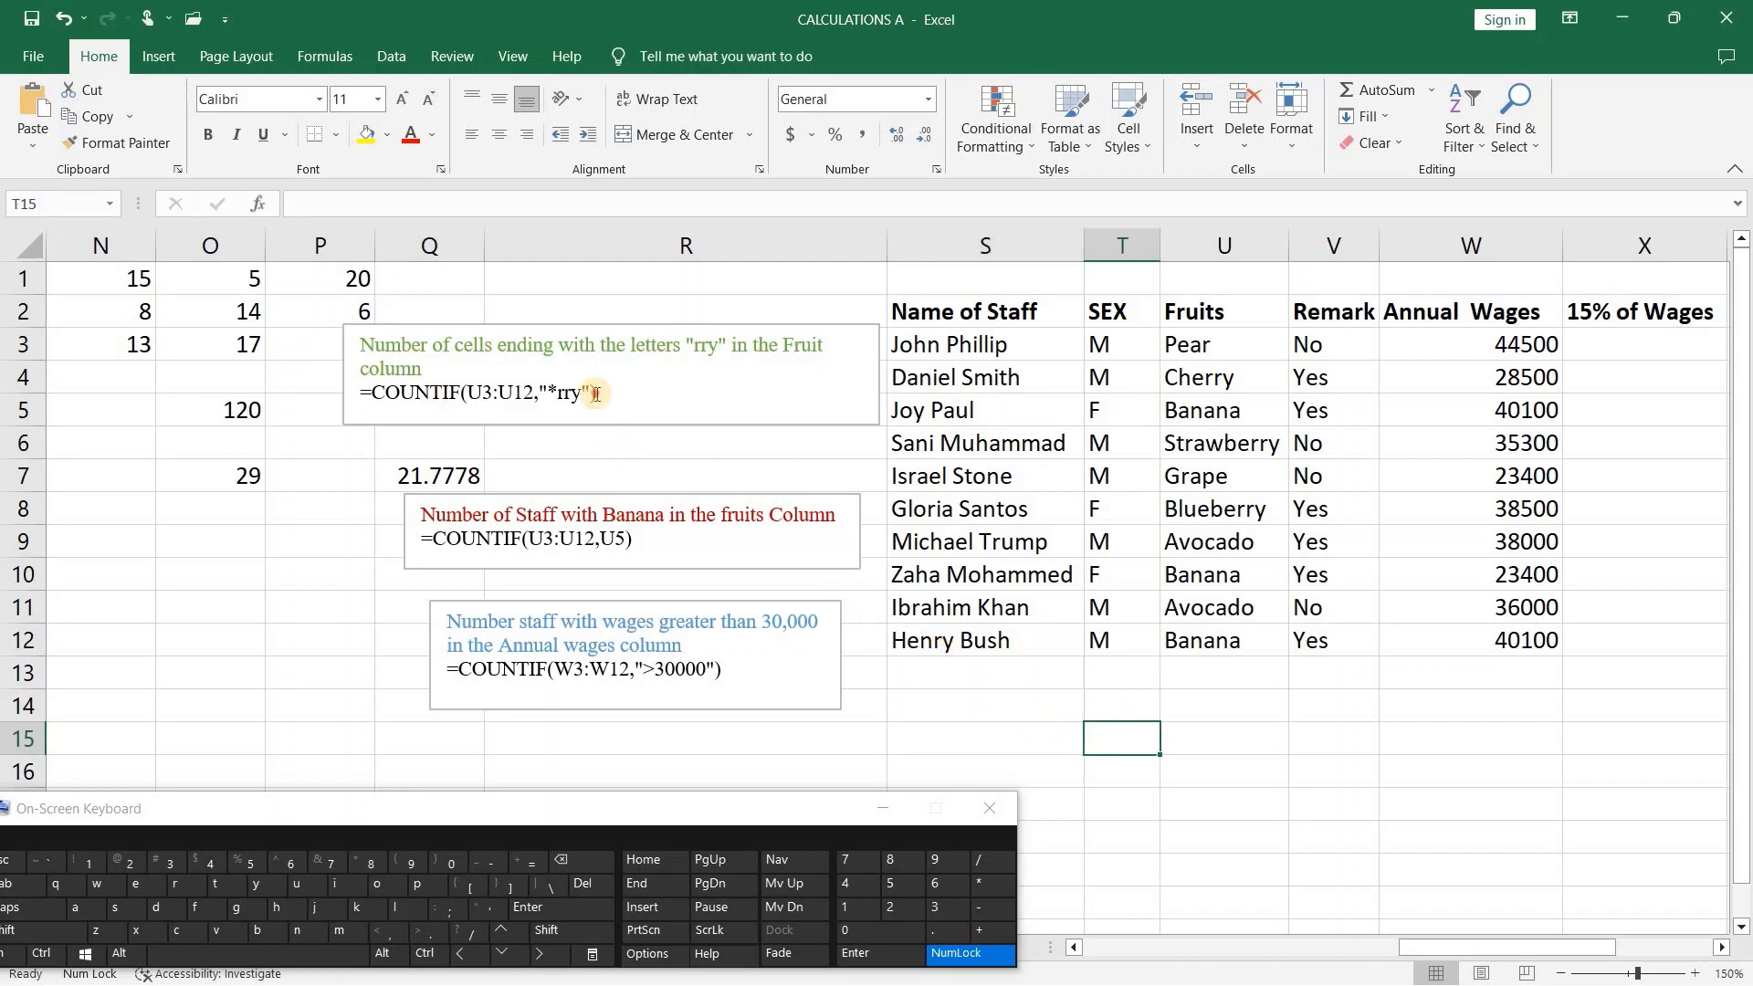
drag(596, 394, 352, 394)
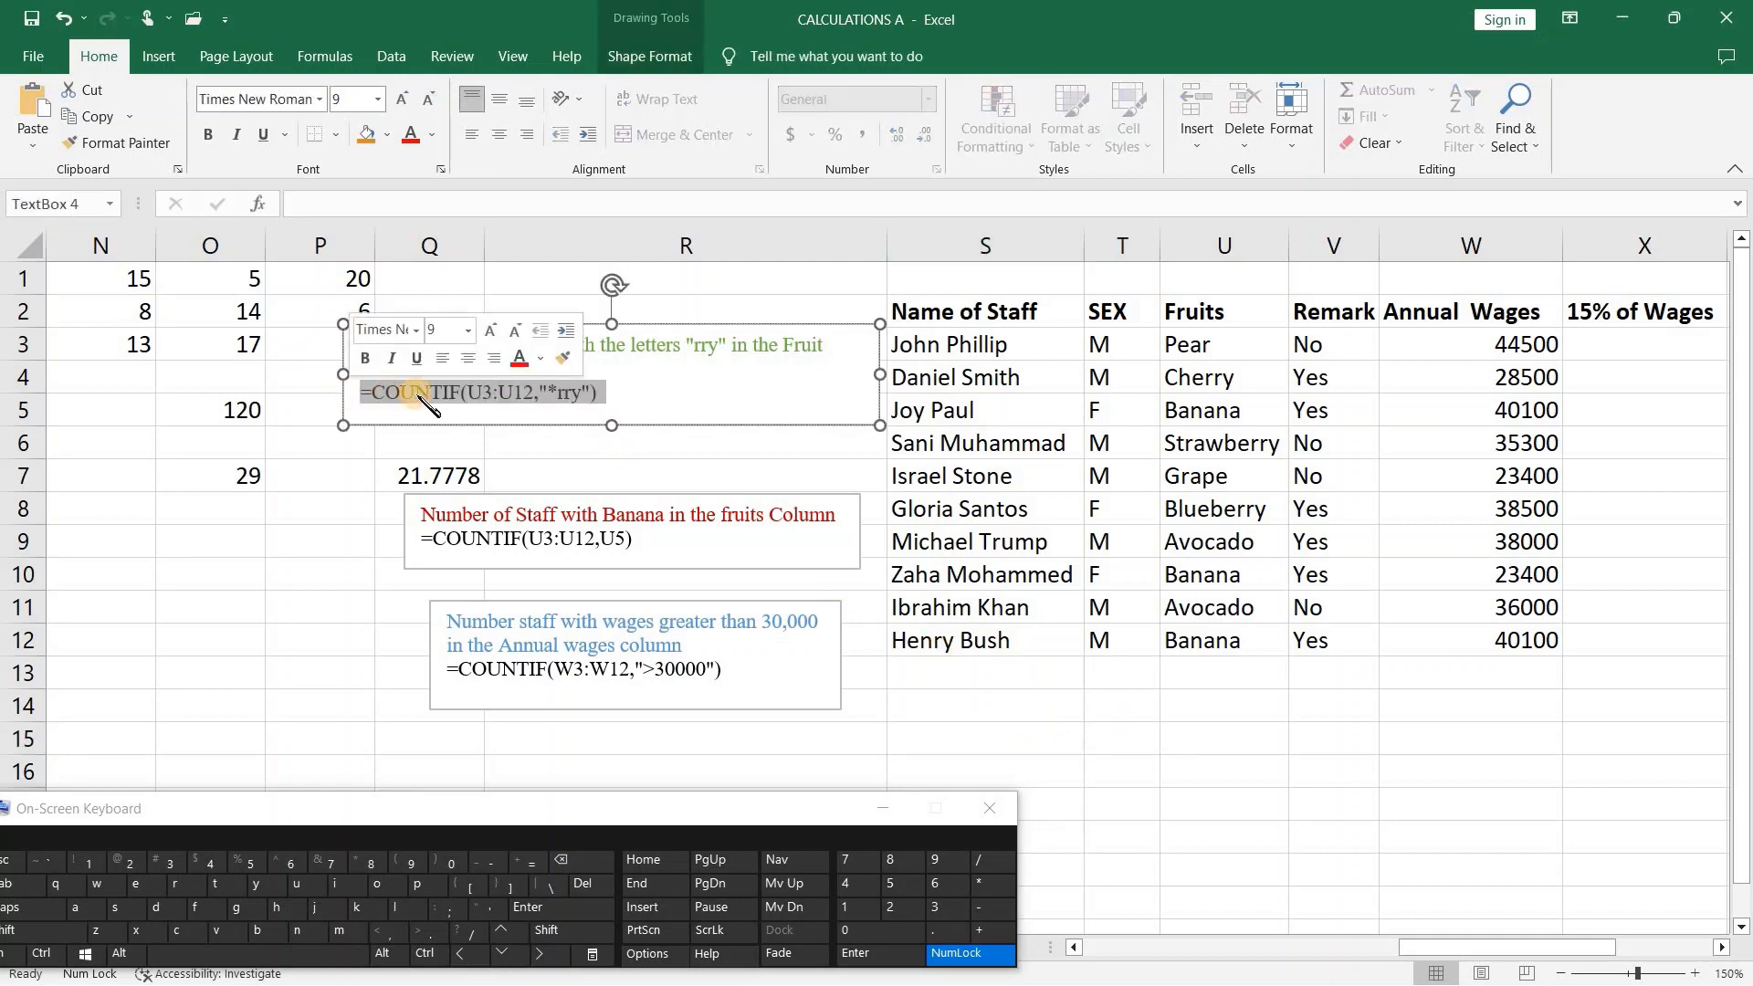
right_click(416, 395)
click(501, 474)
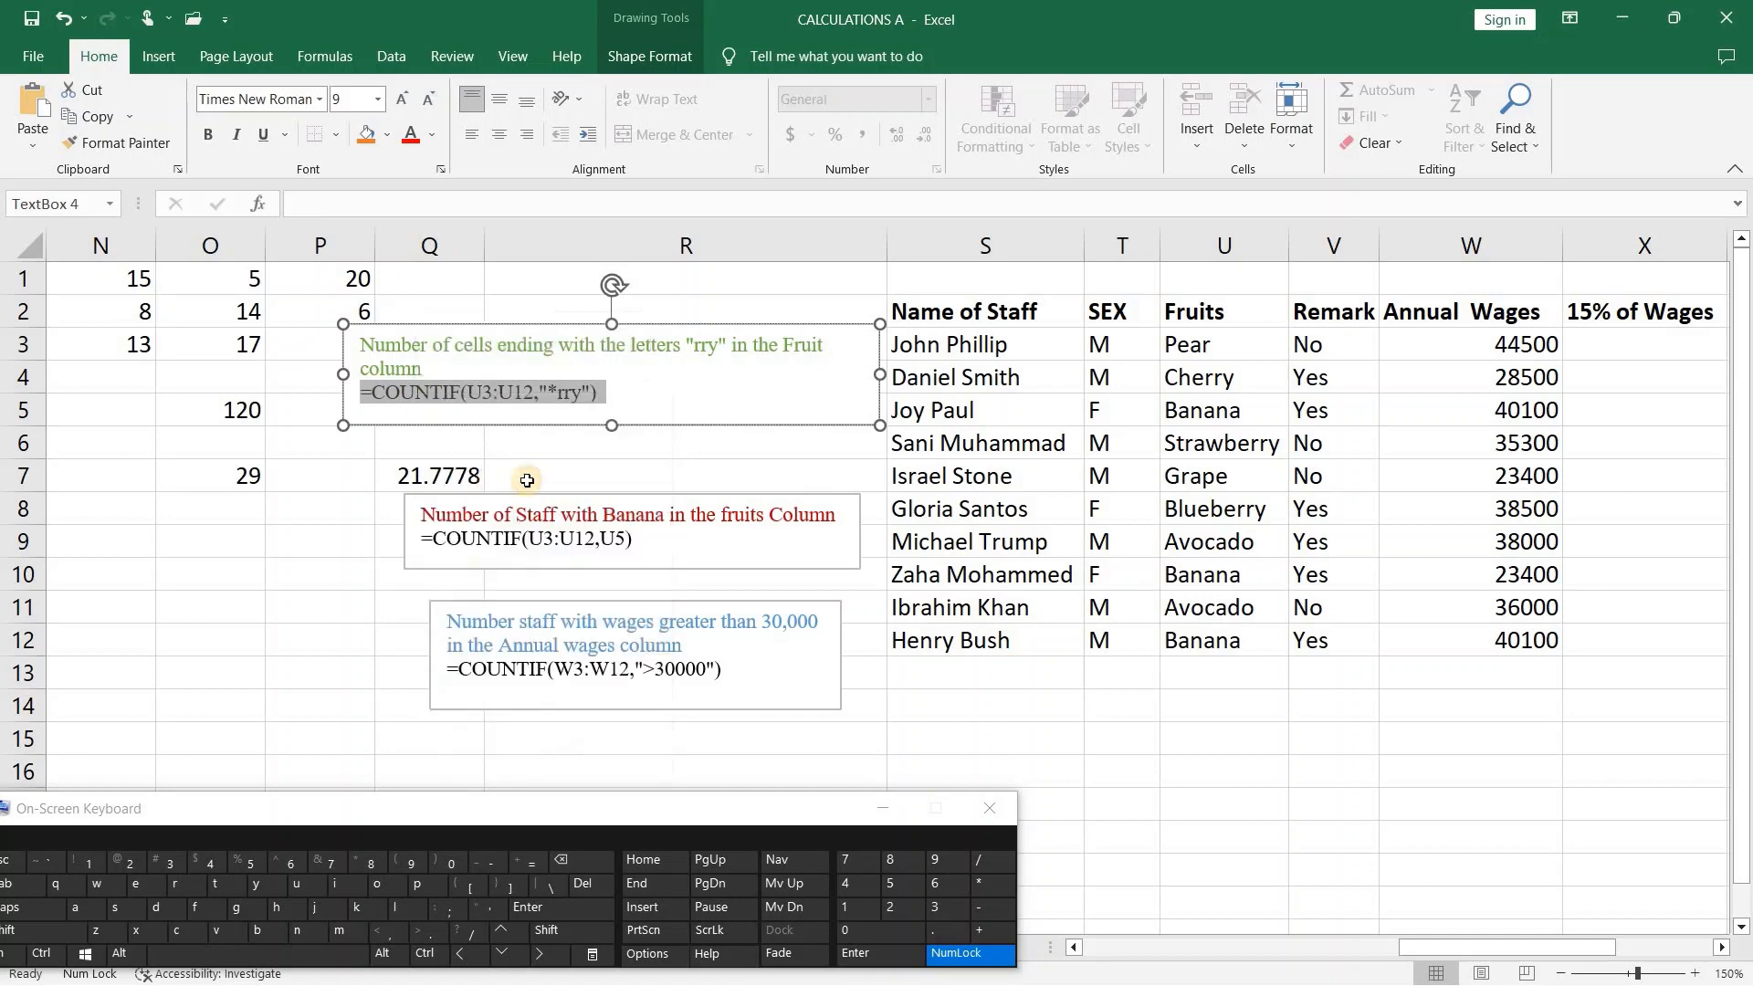
click(1138, 748)
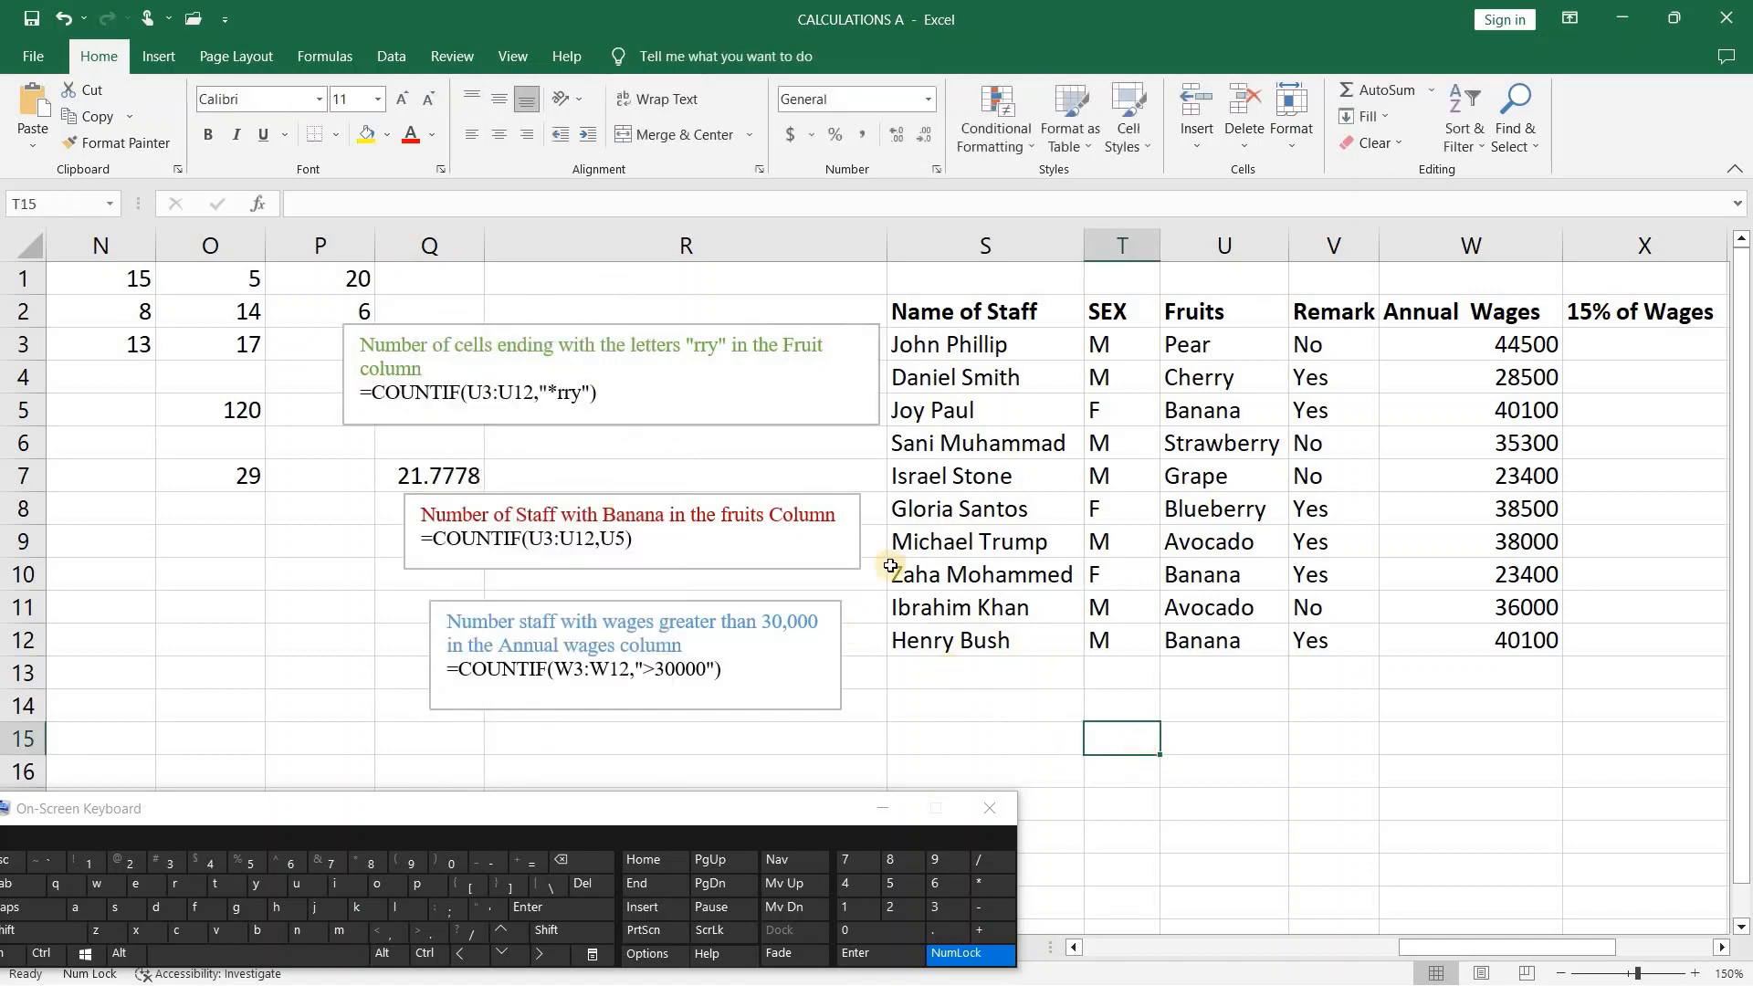
click(570, 207)
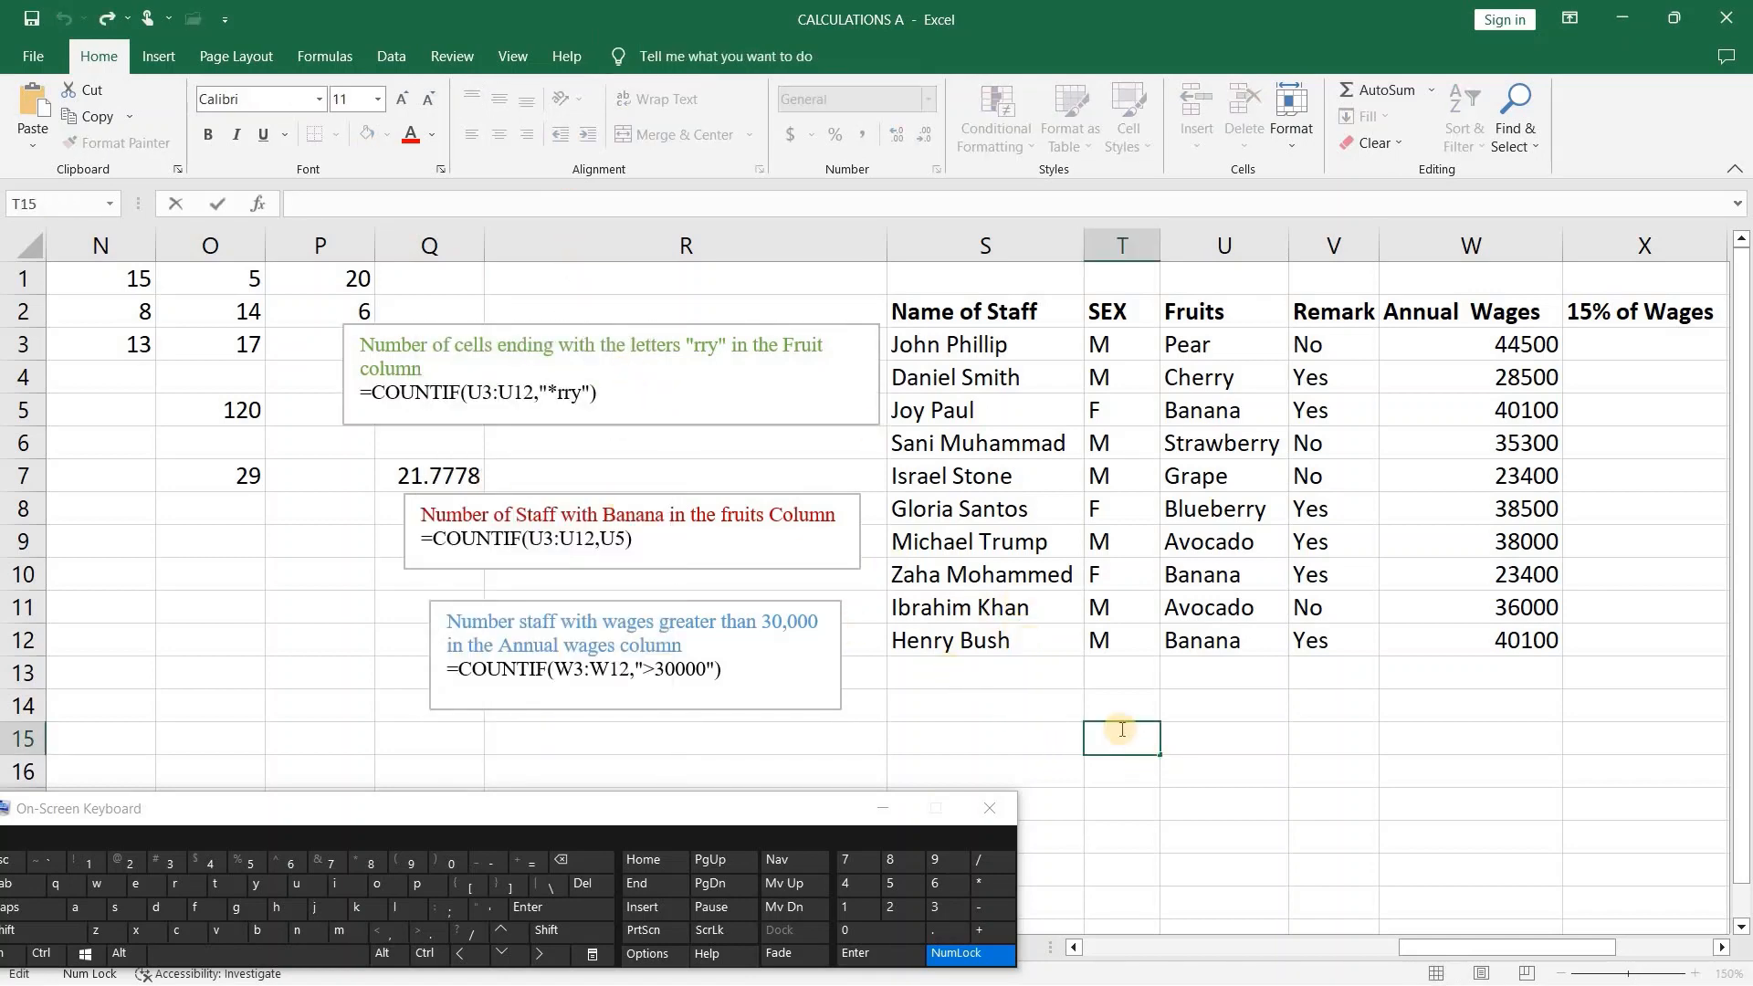
right_click(488, 209)
click(514, 305)
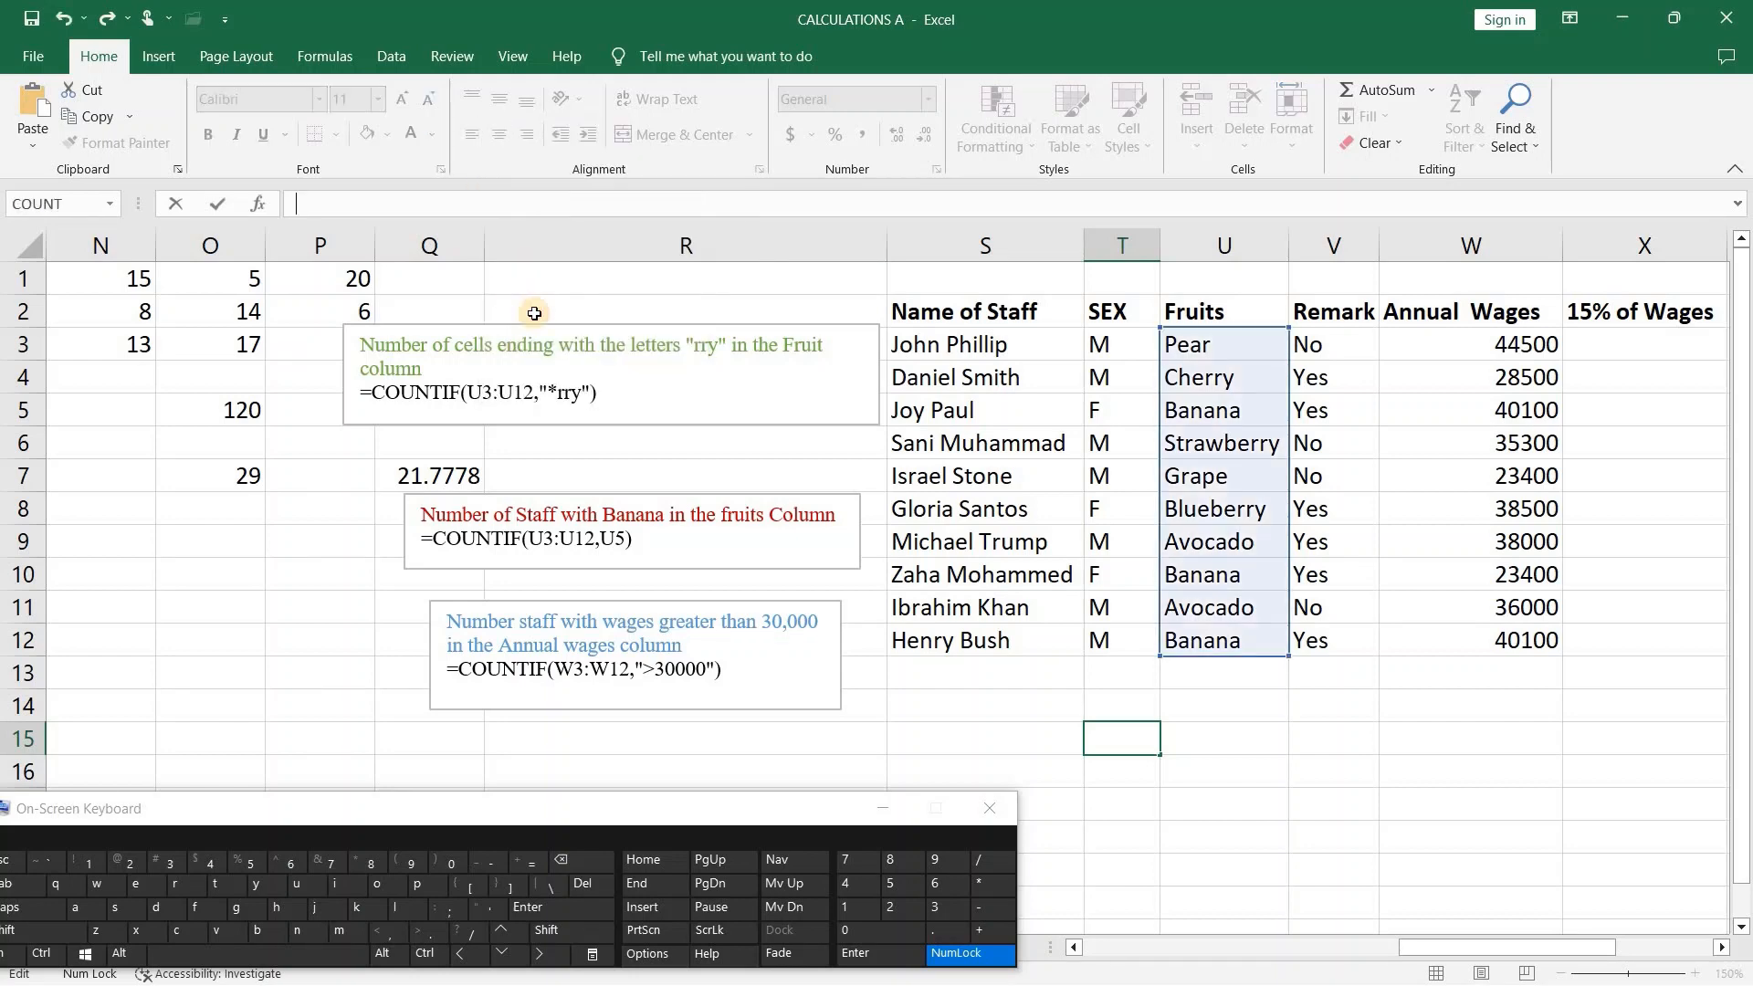
click(581, 904)
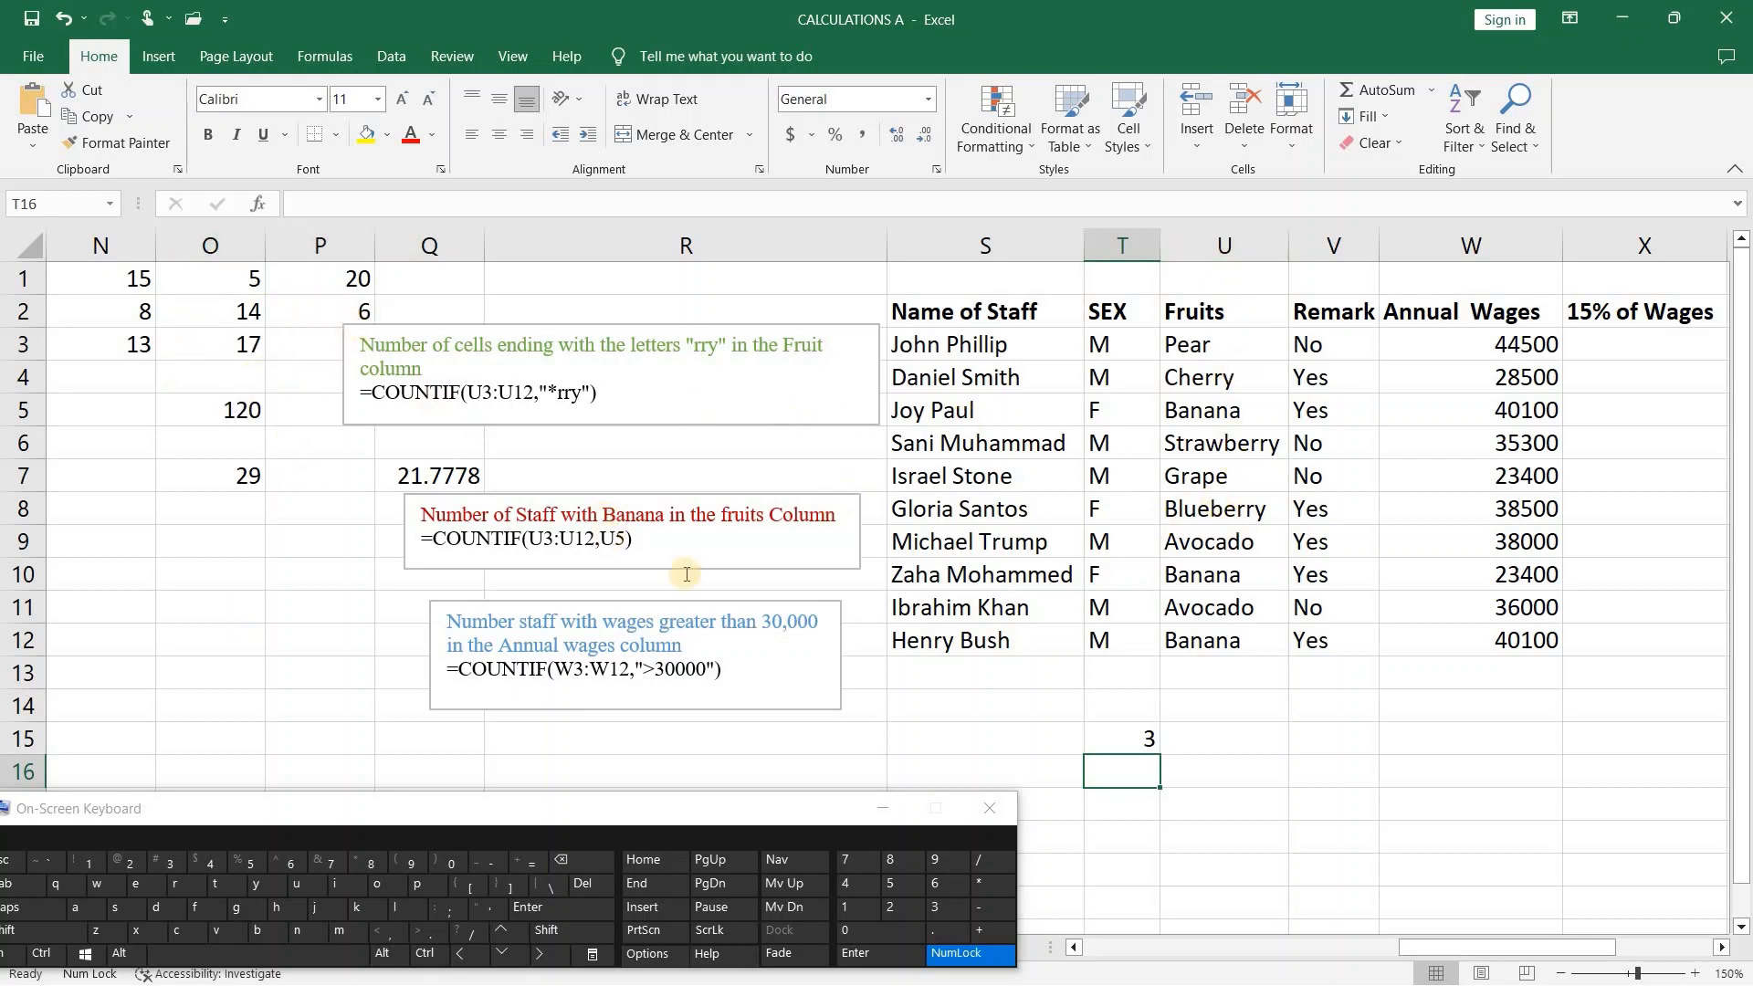
- Copy =COUNTIF(U3:U12,U5) from the Banana example text box into cell T16 and enter it
triple_click(511, 537)
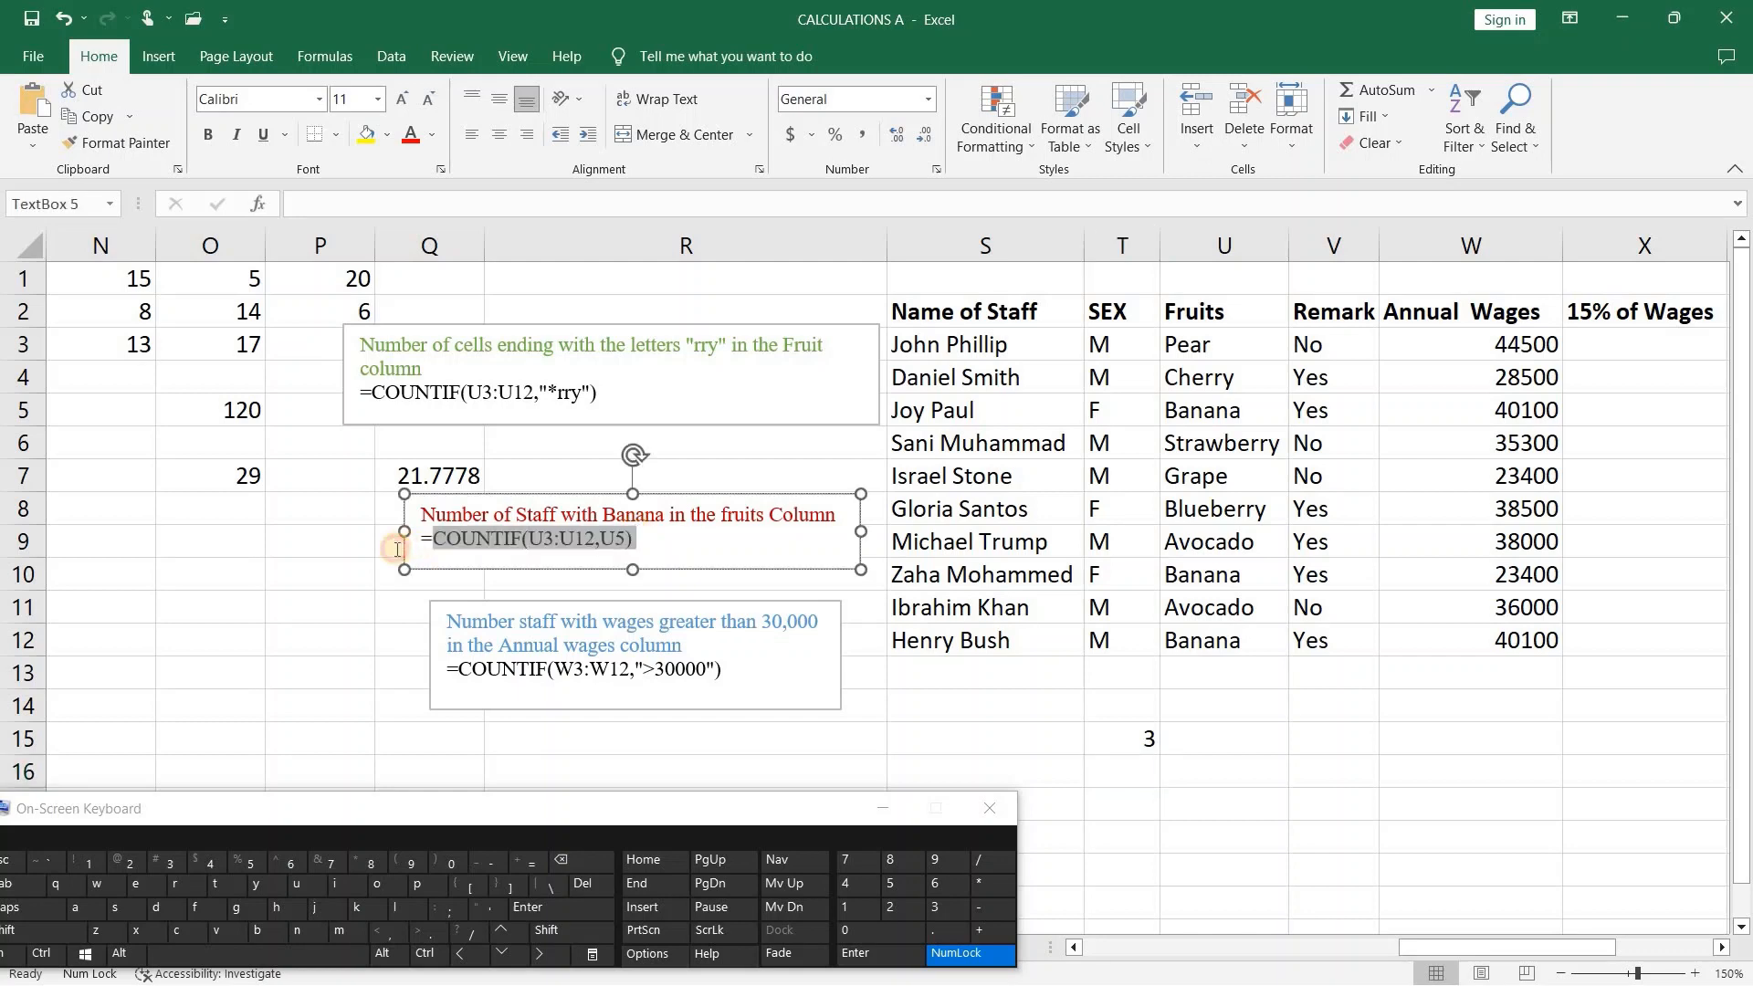
right_click(502, 542)
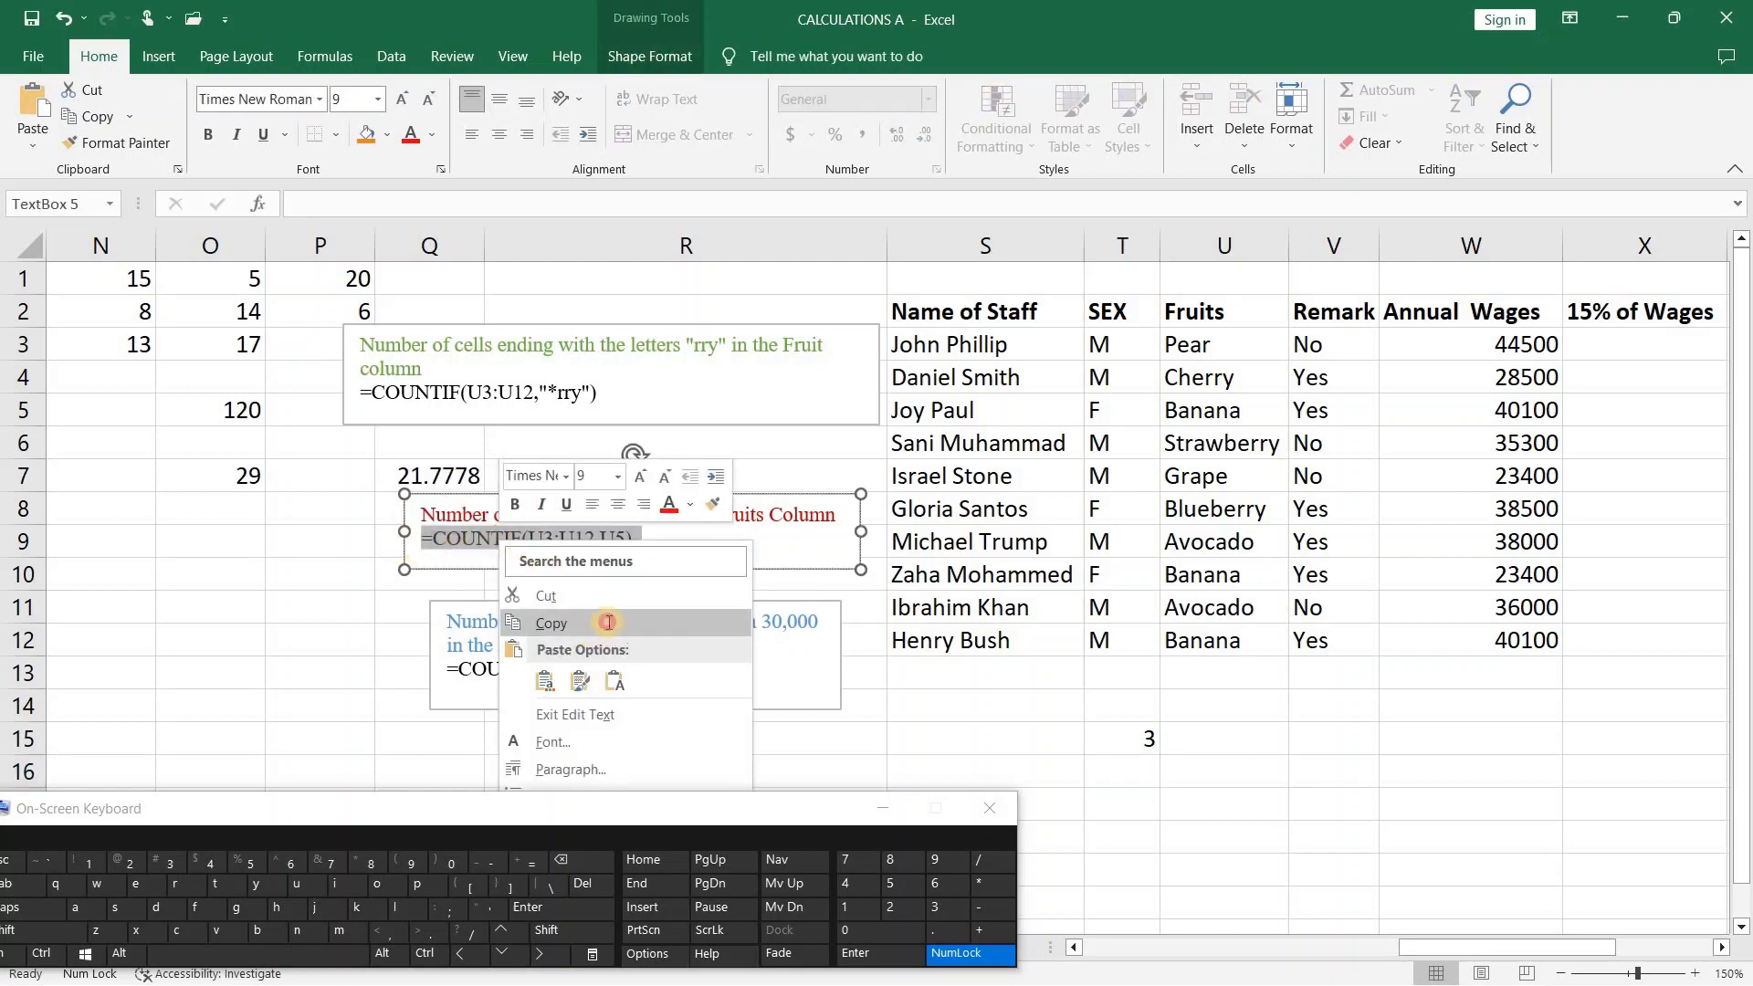
click(608, 621)
click(1121, 777)
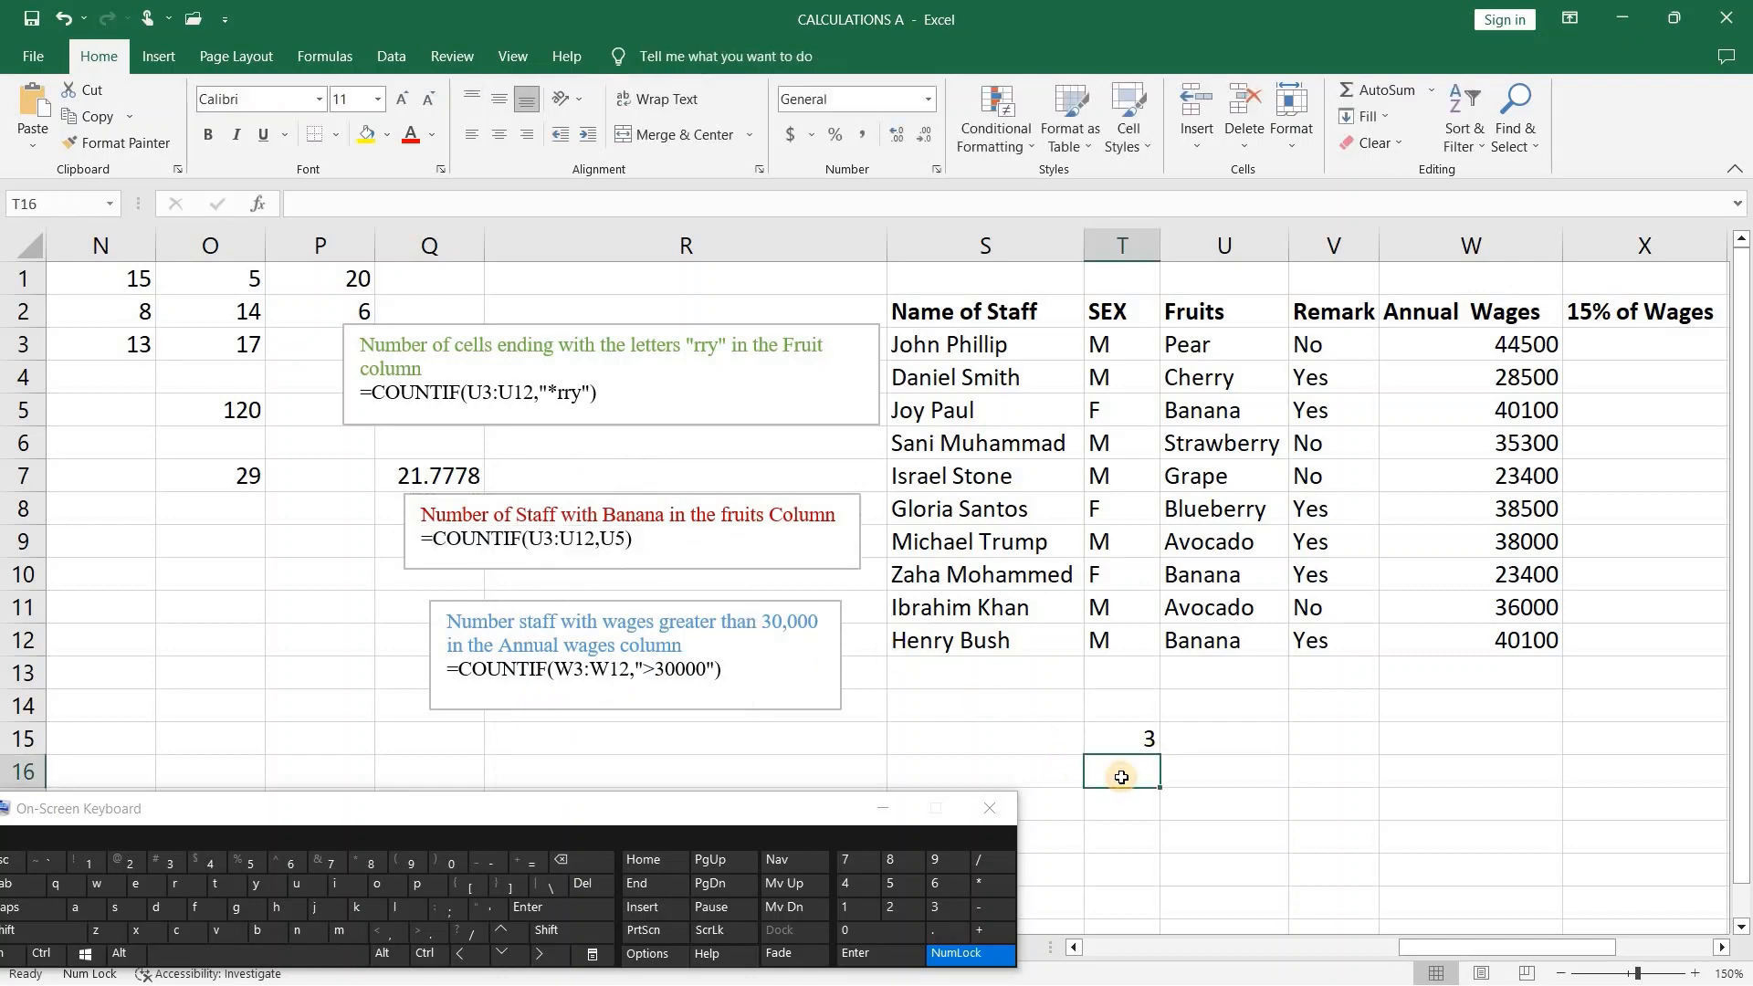
double_click(1121, 777)
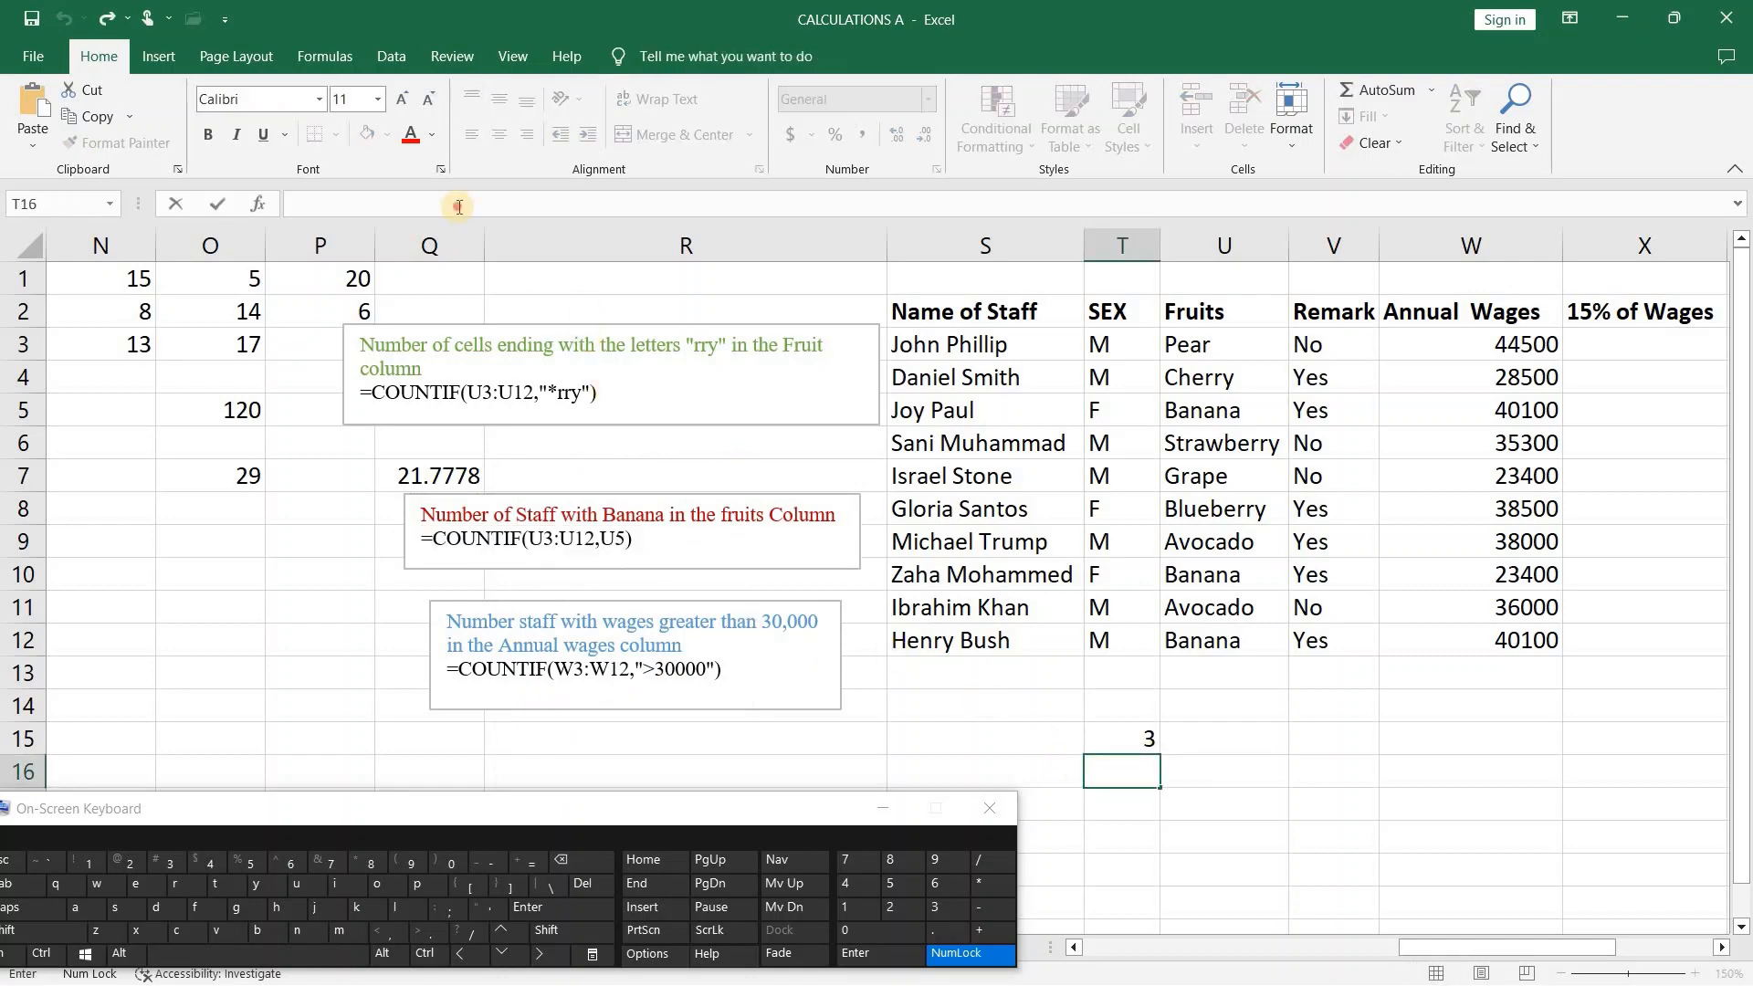
right_click(459, 207)
click(509, 308)
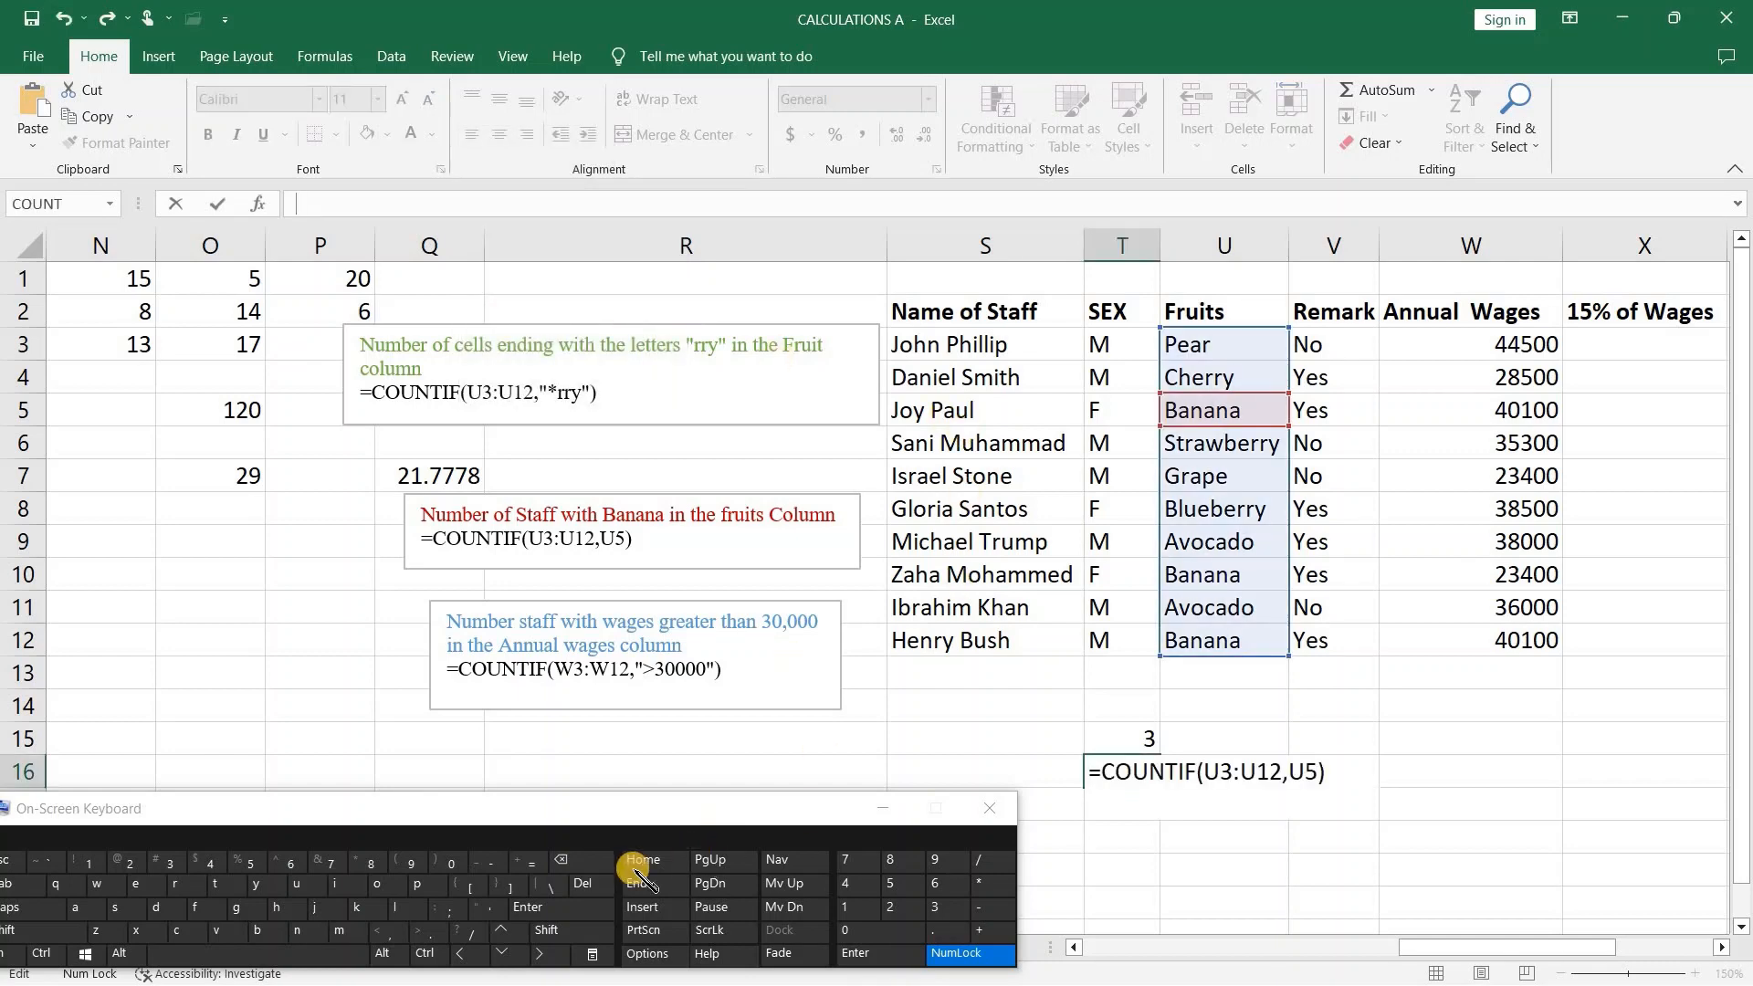
click(567, 906)
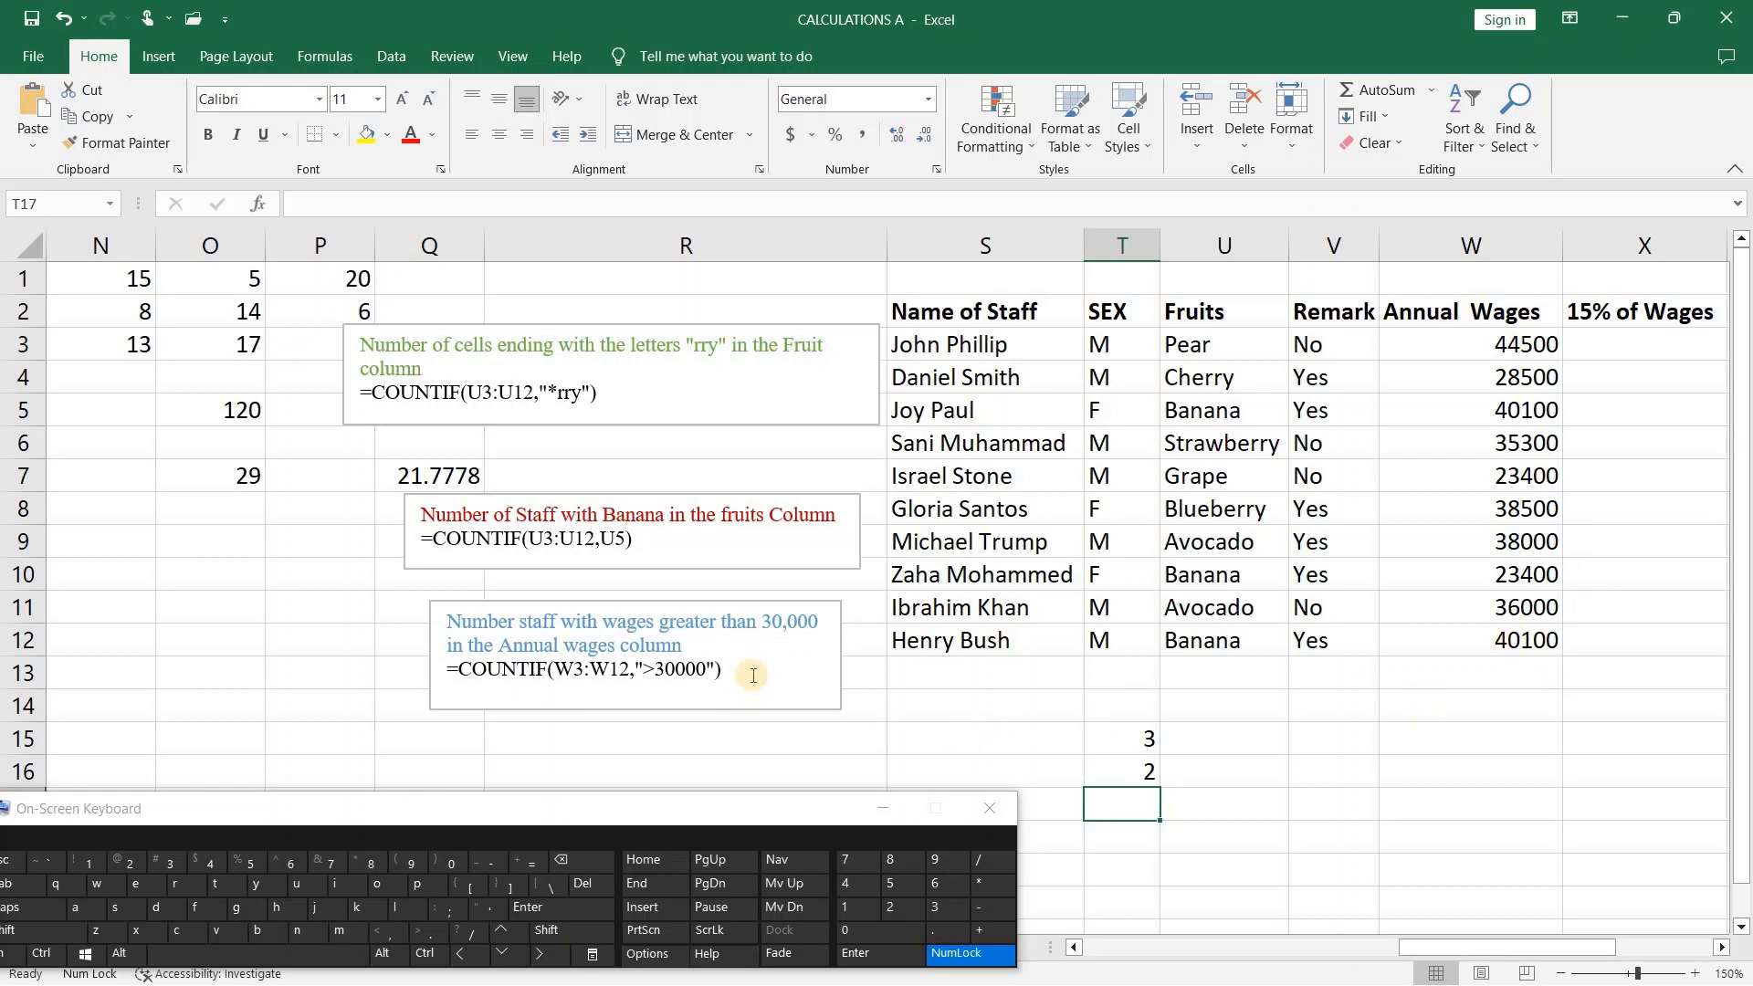
- Copy =COUNTIF(W3:W12,">30000") from the wages example text box into cell T17 and enter it
click(1148, 841)
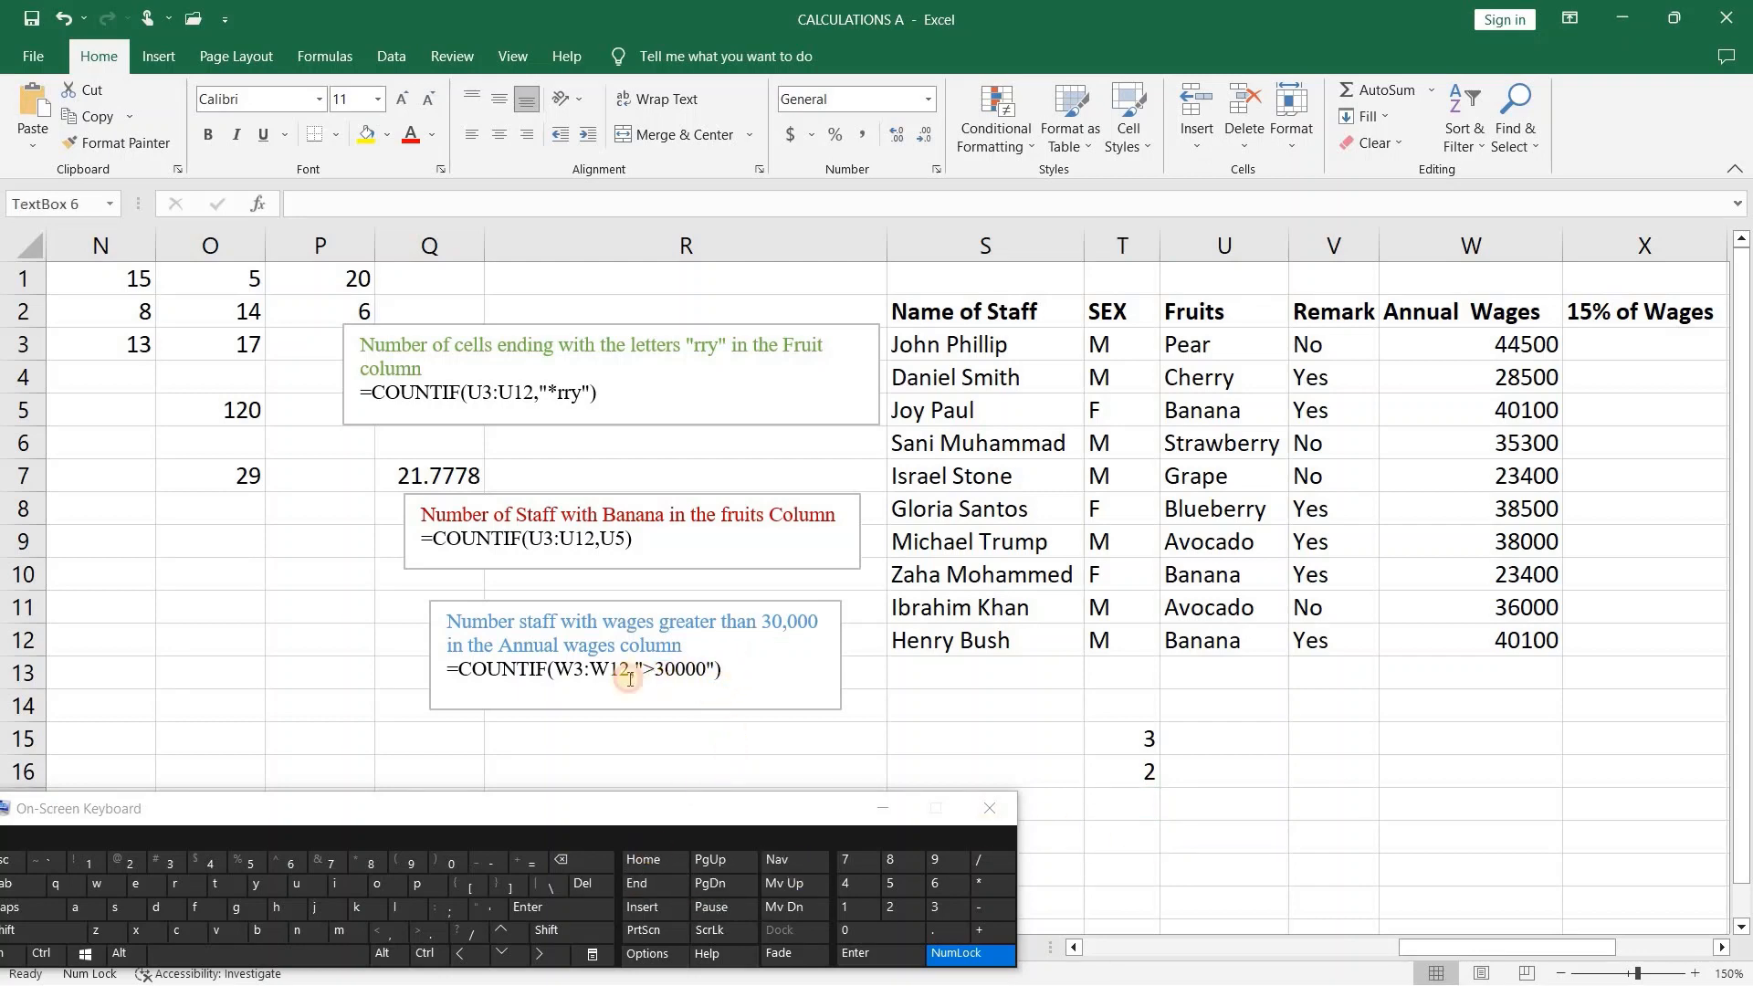
drag(733, 665, 468, 681)
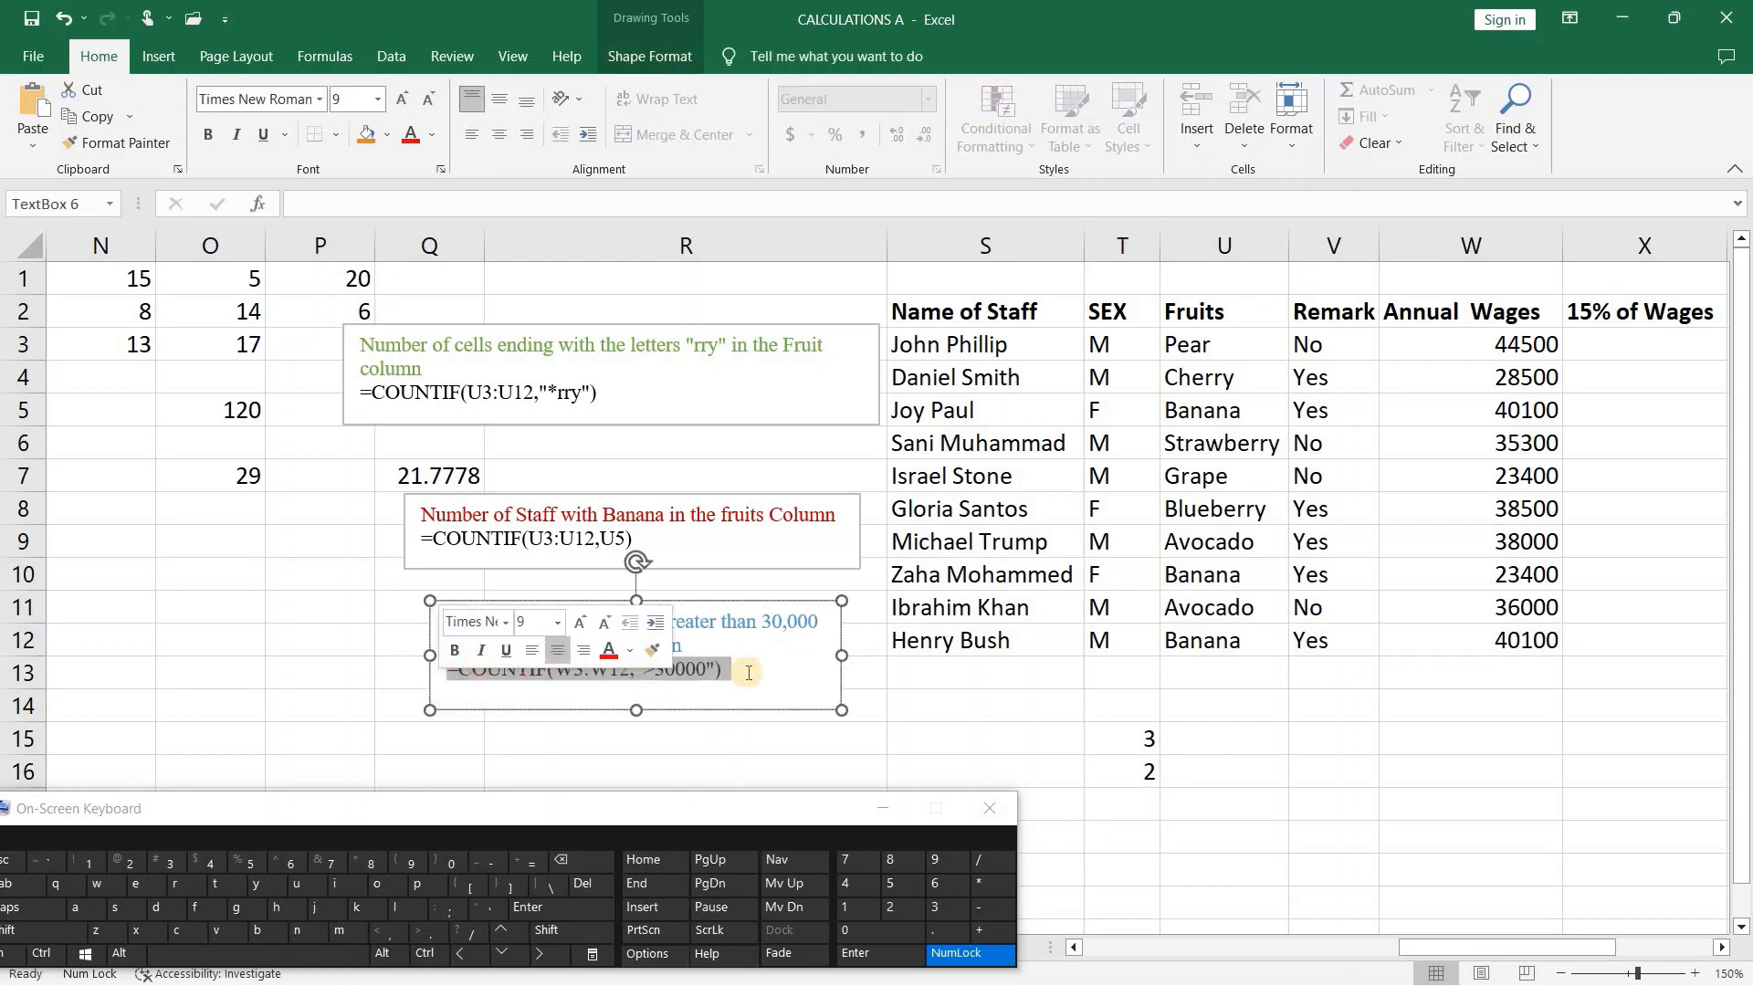
right_click(694, 674)
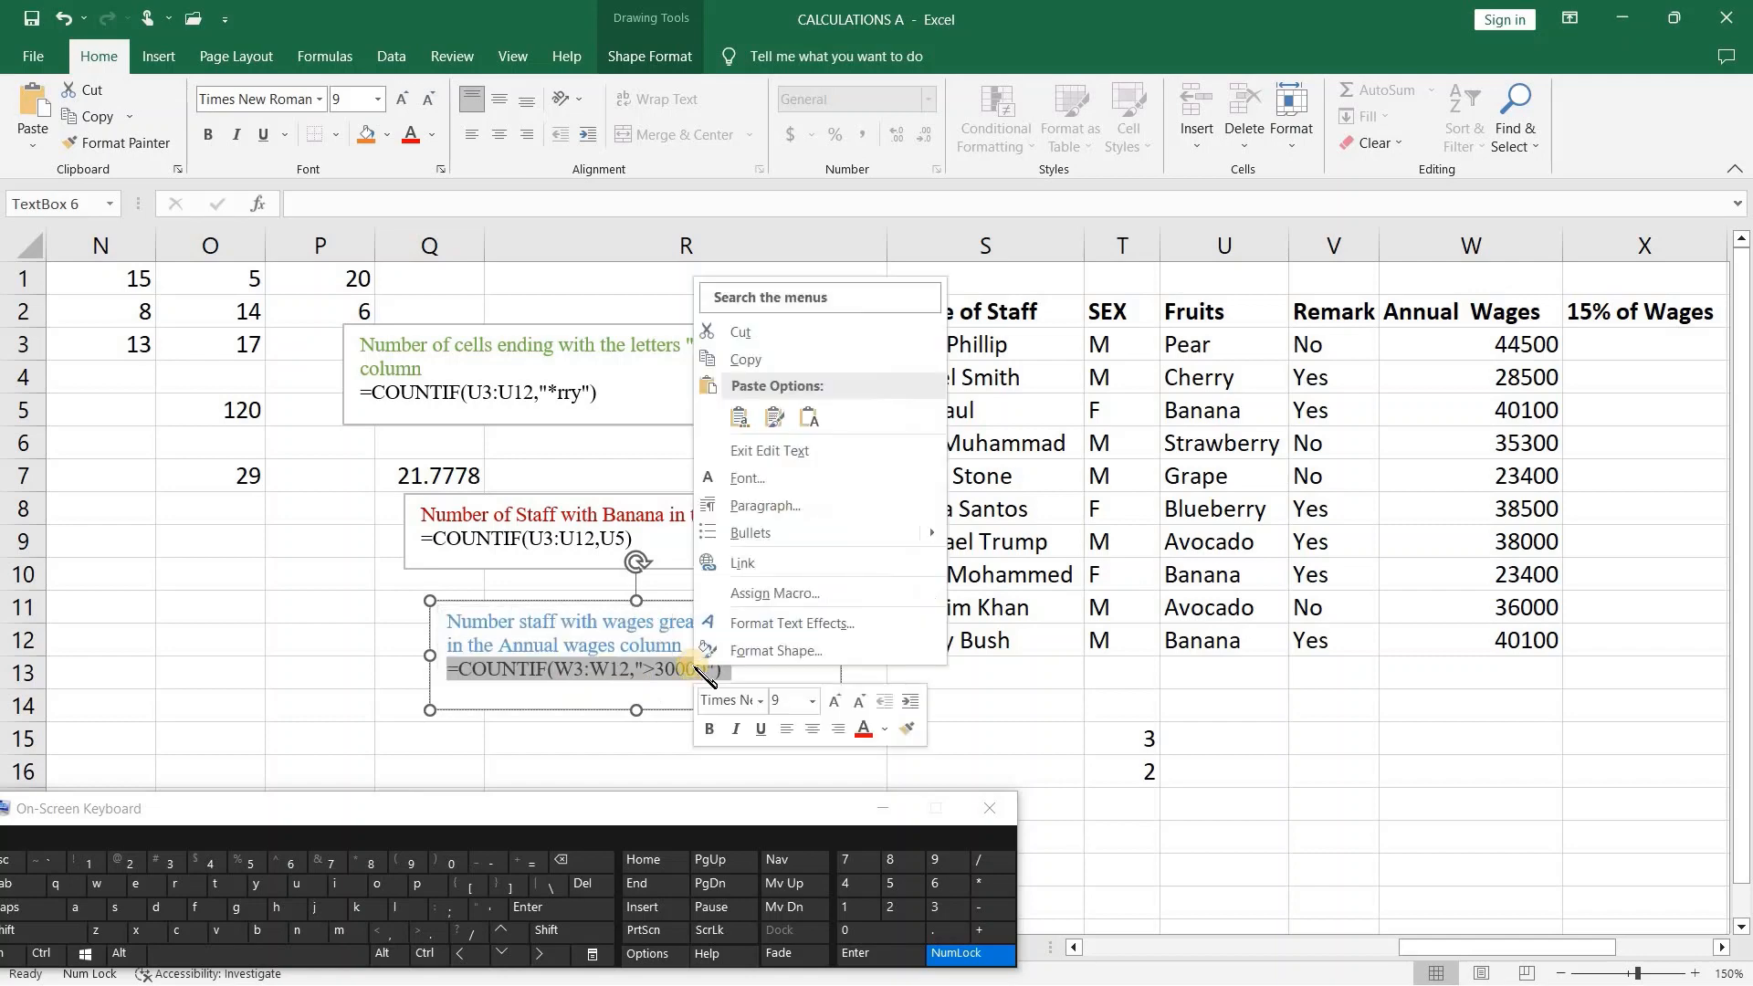
click(770, 366)
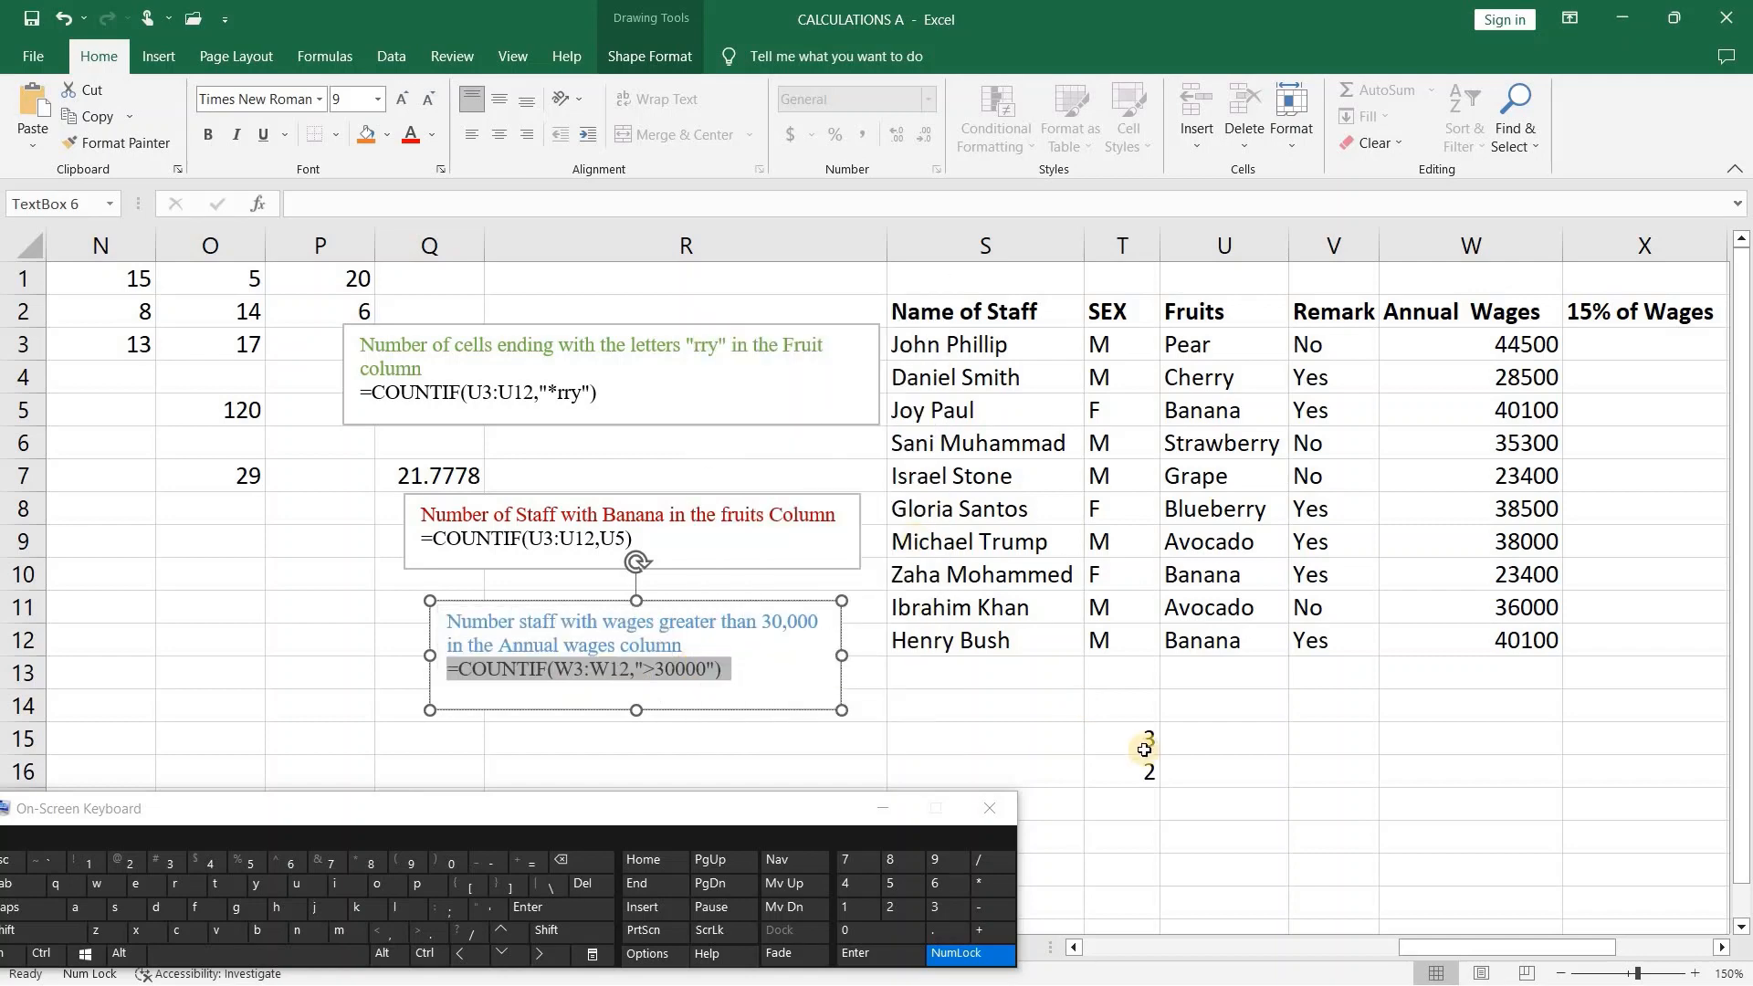
click(1134, 809)
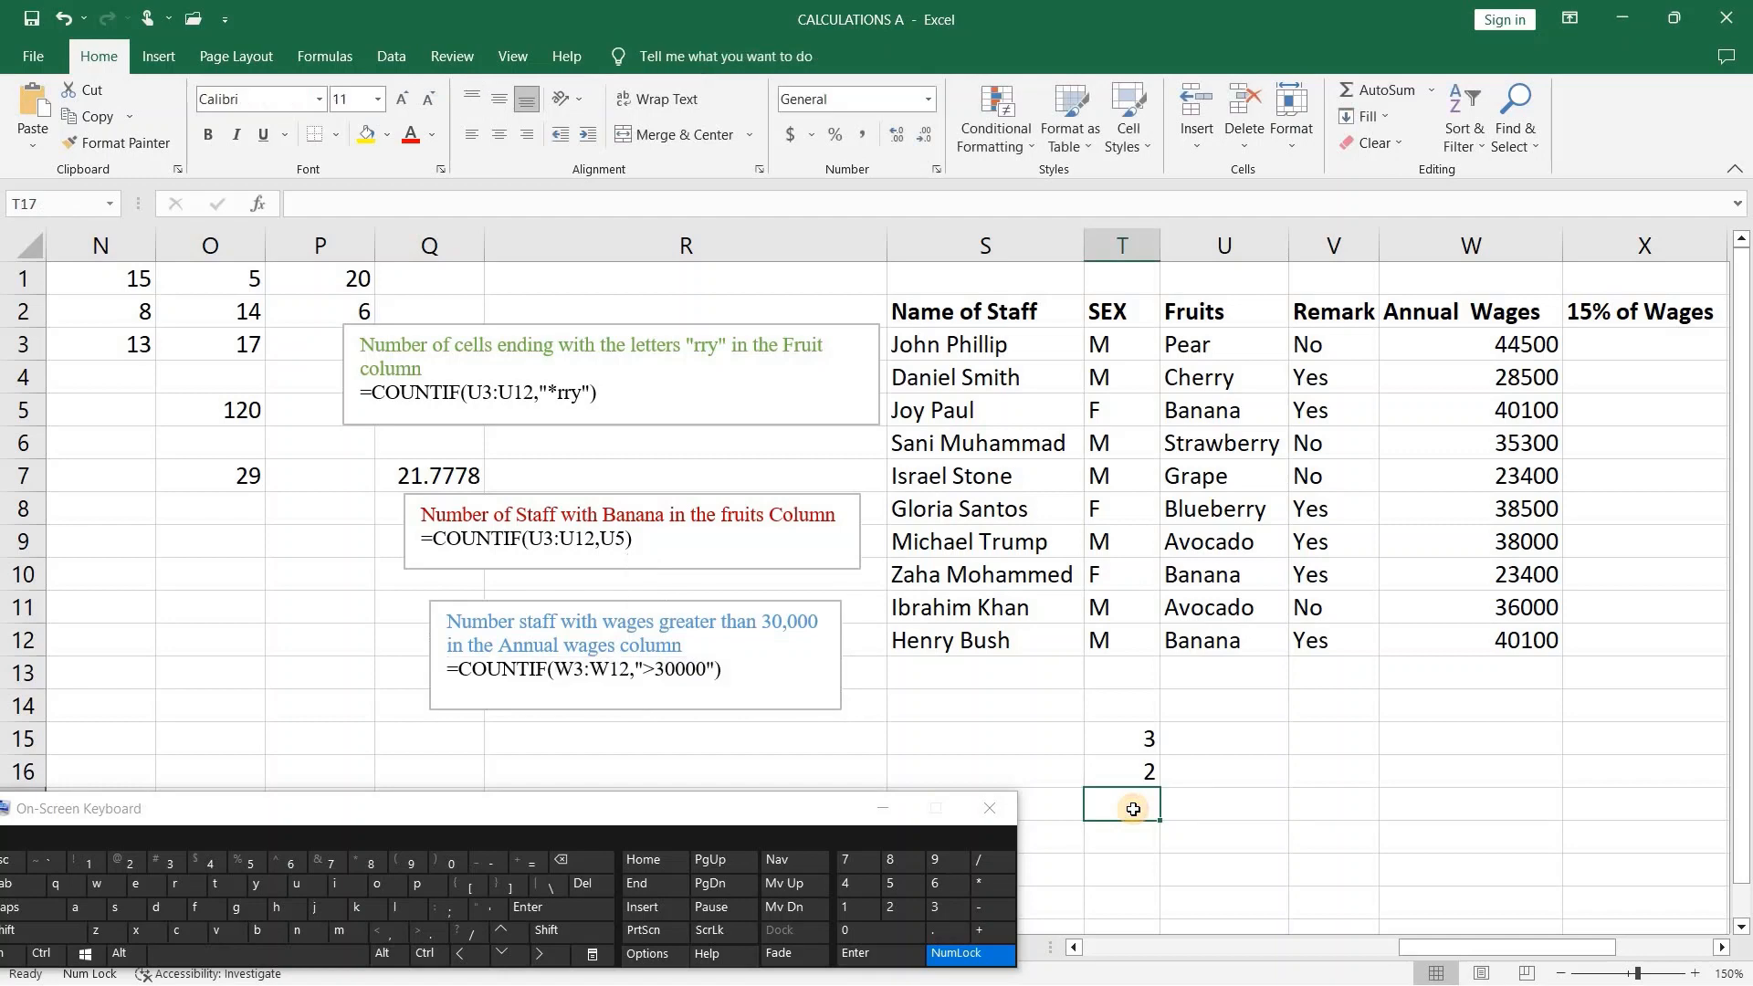
click(479, 202)
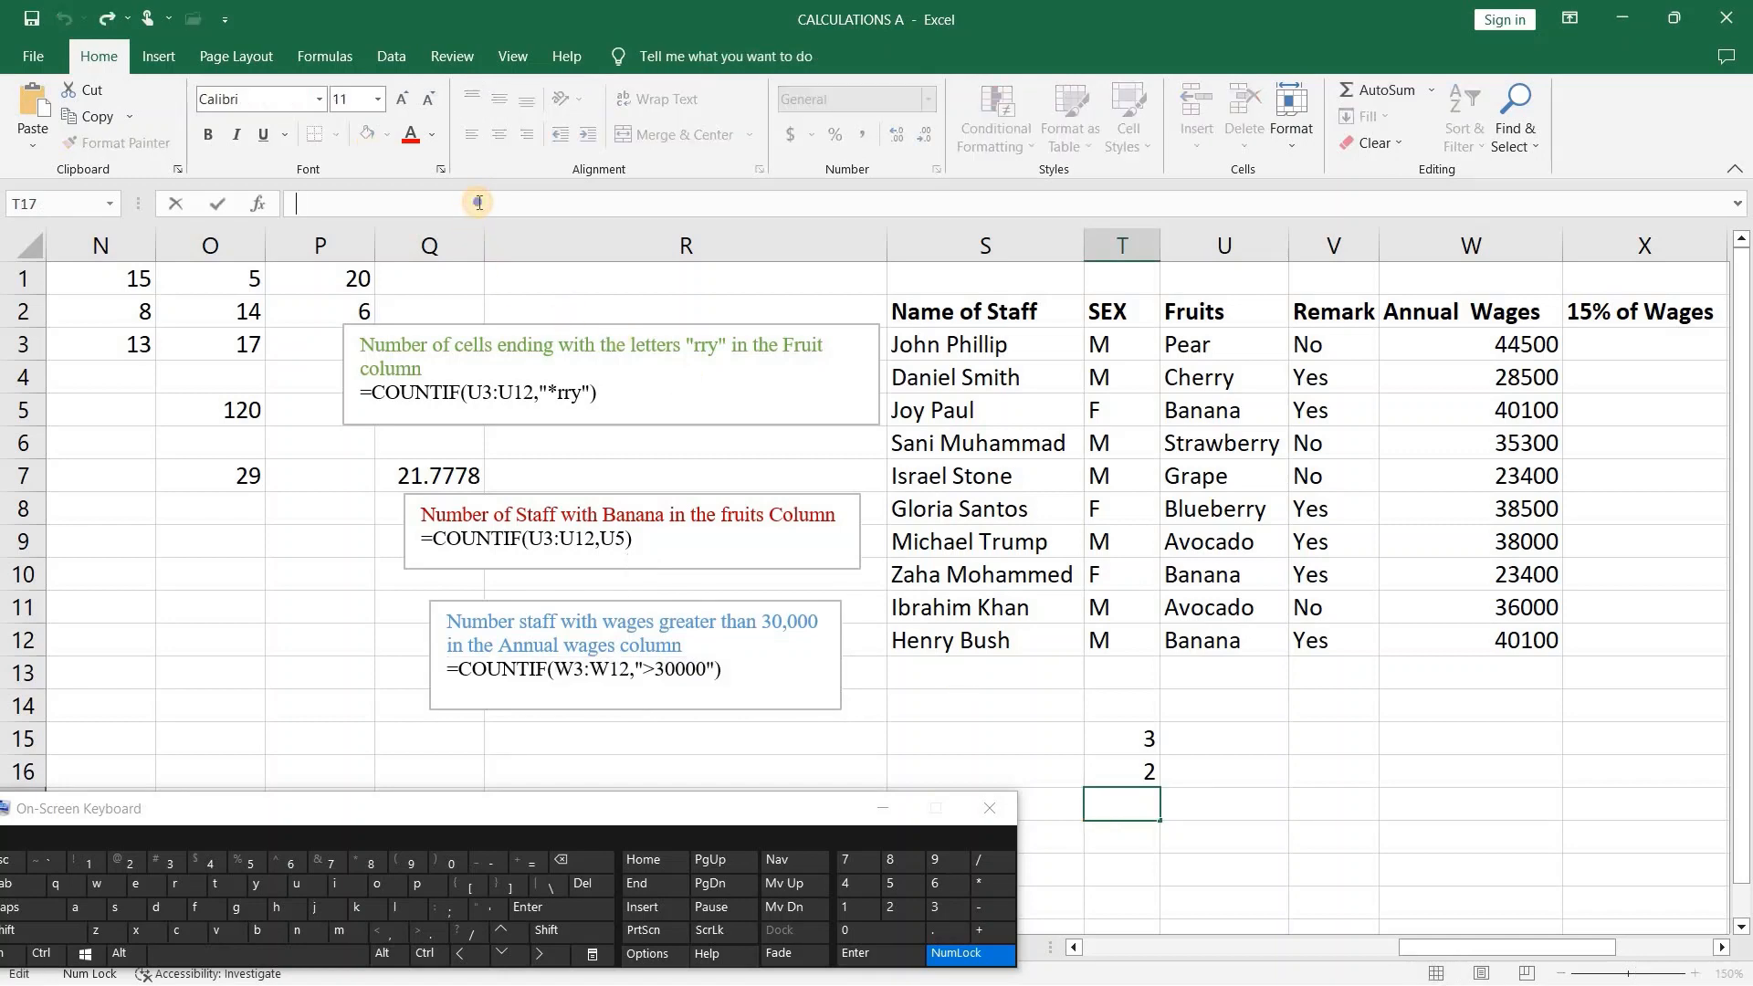
right_click(479, 202)
click(546, 311)
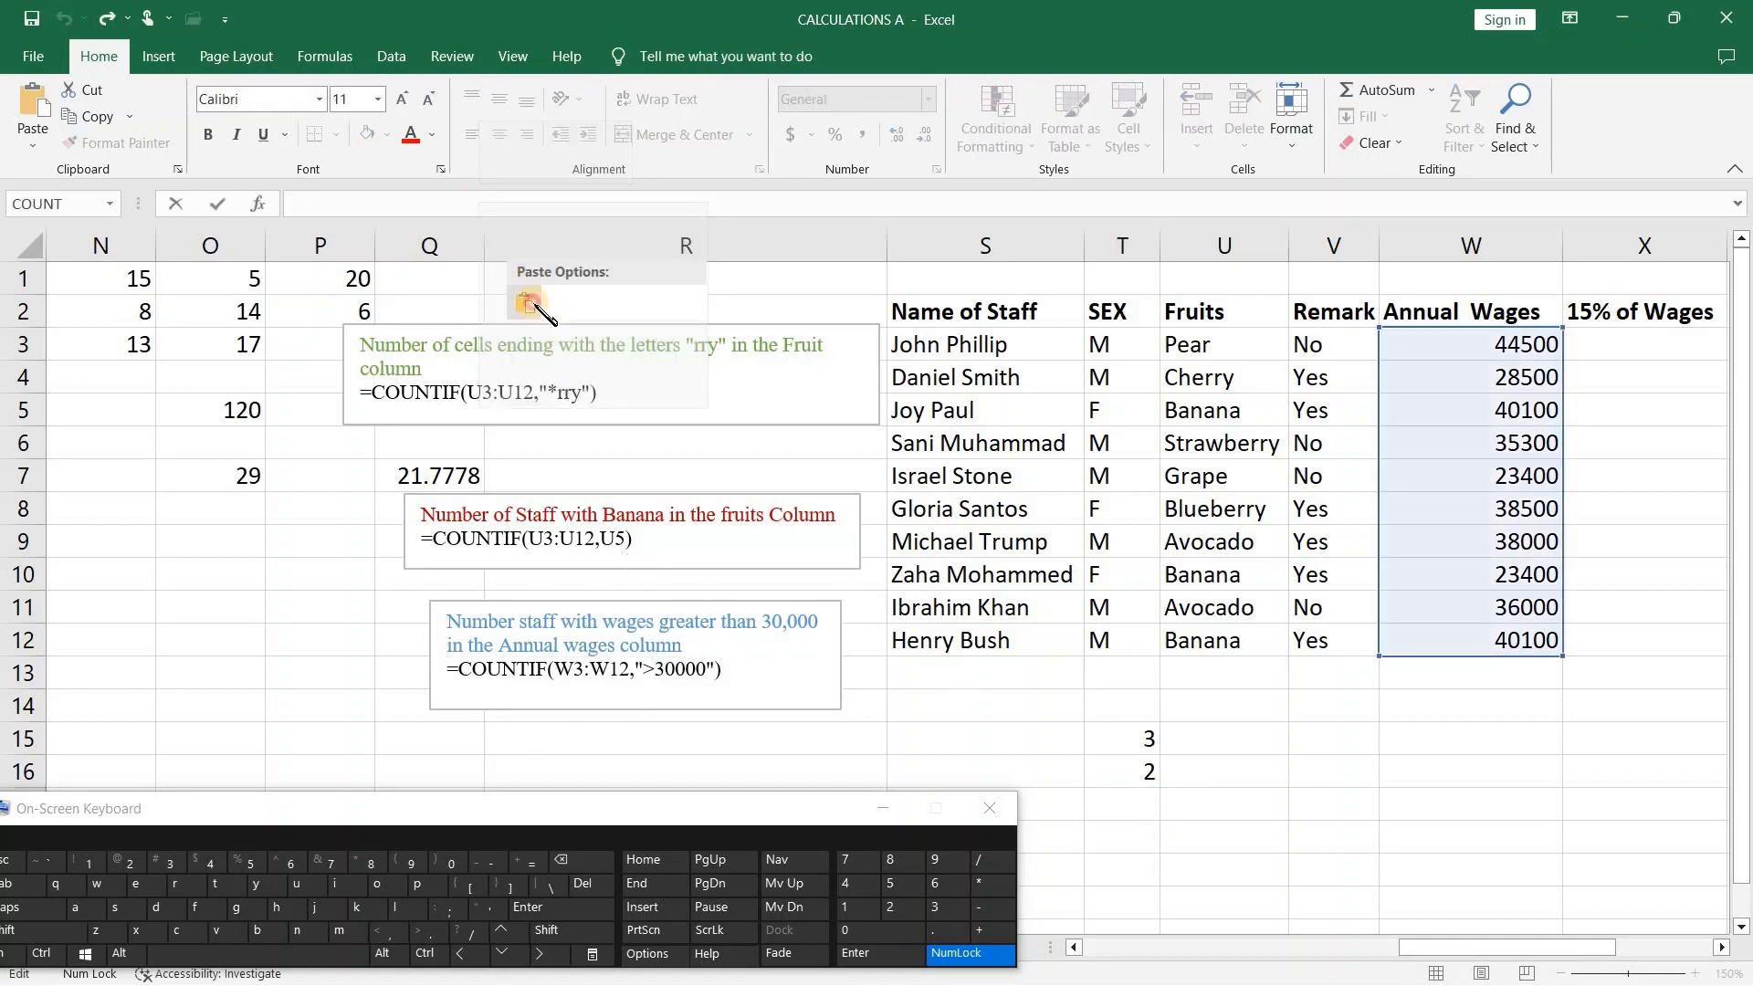
click(579, 906)
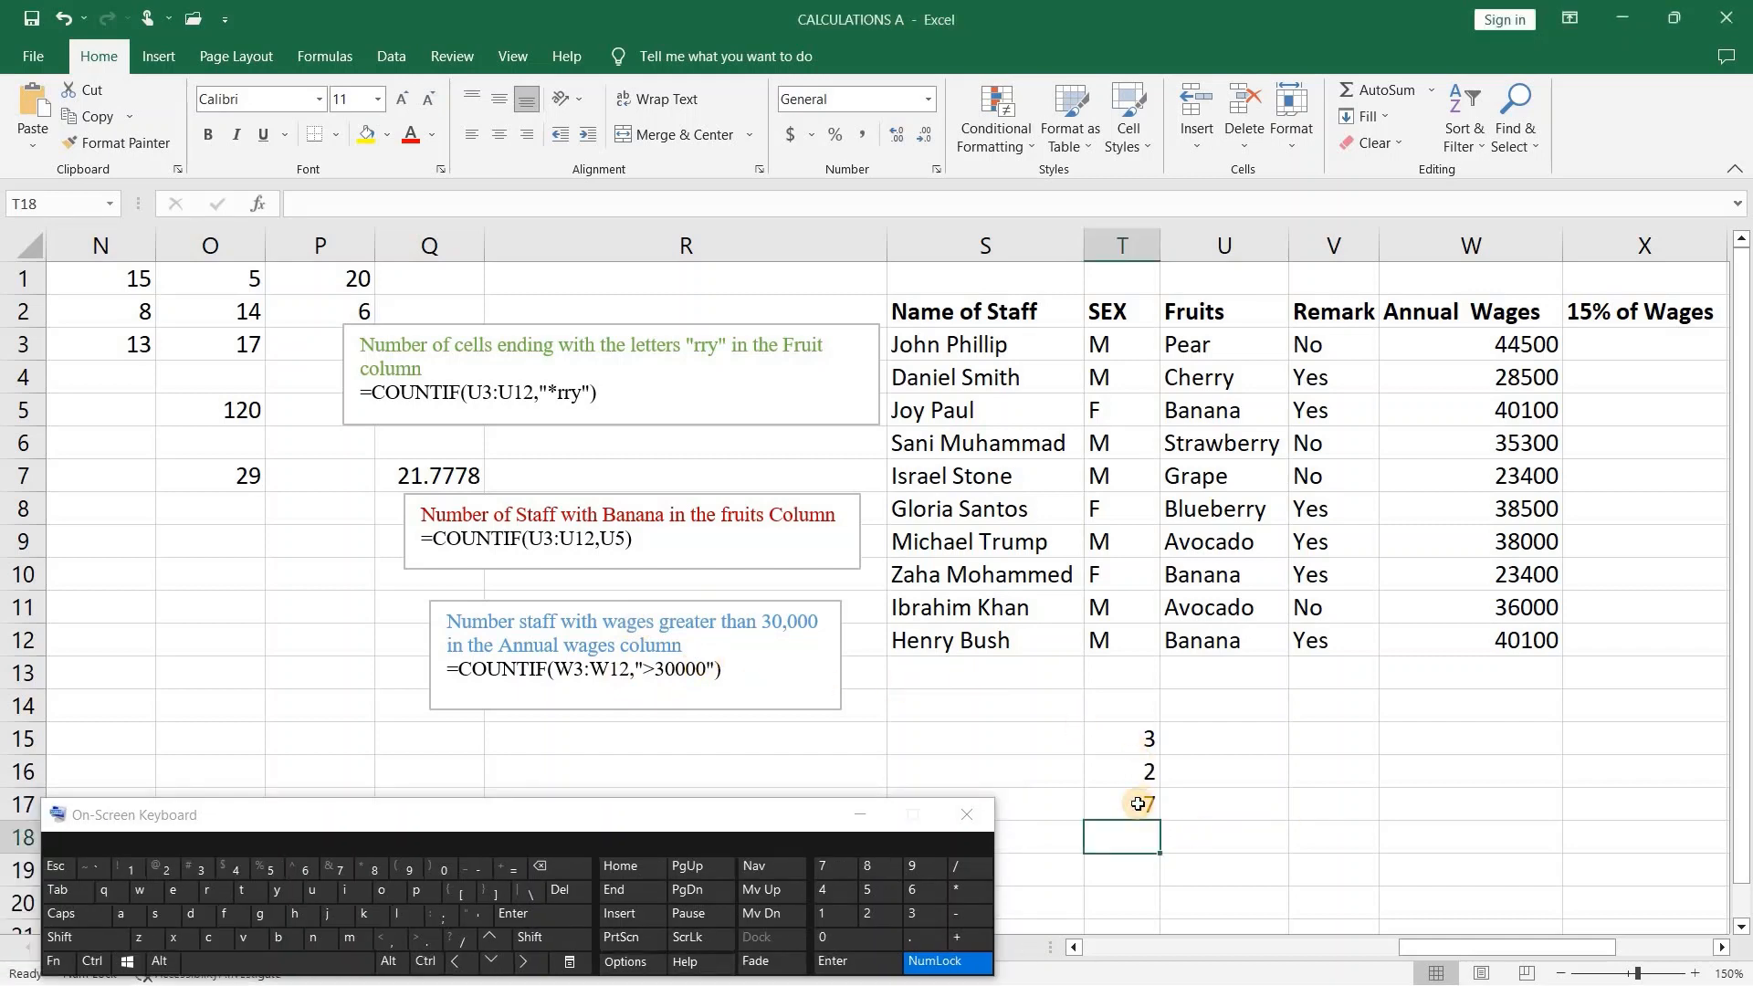
double_click(1140, 804)
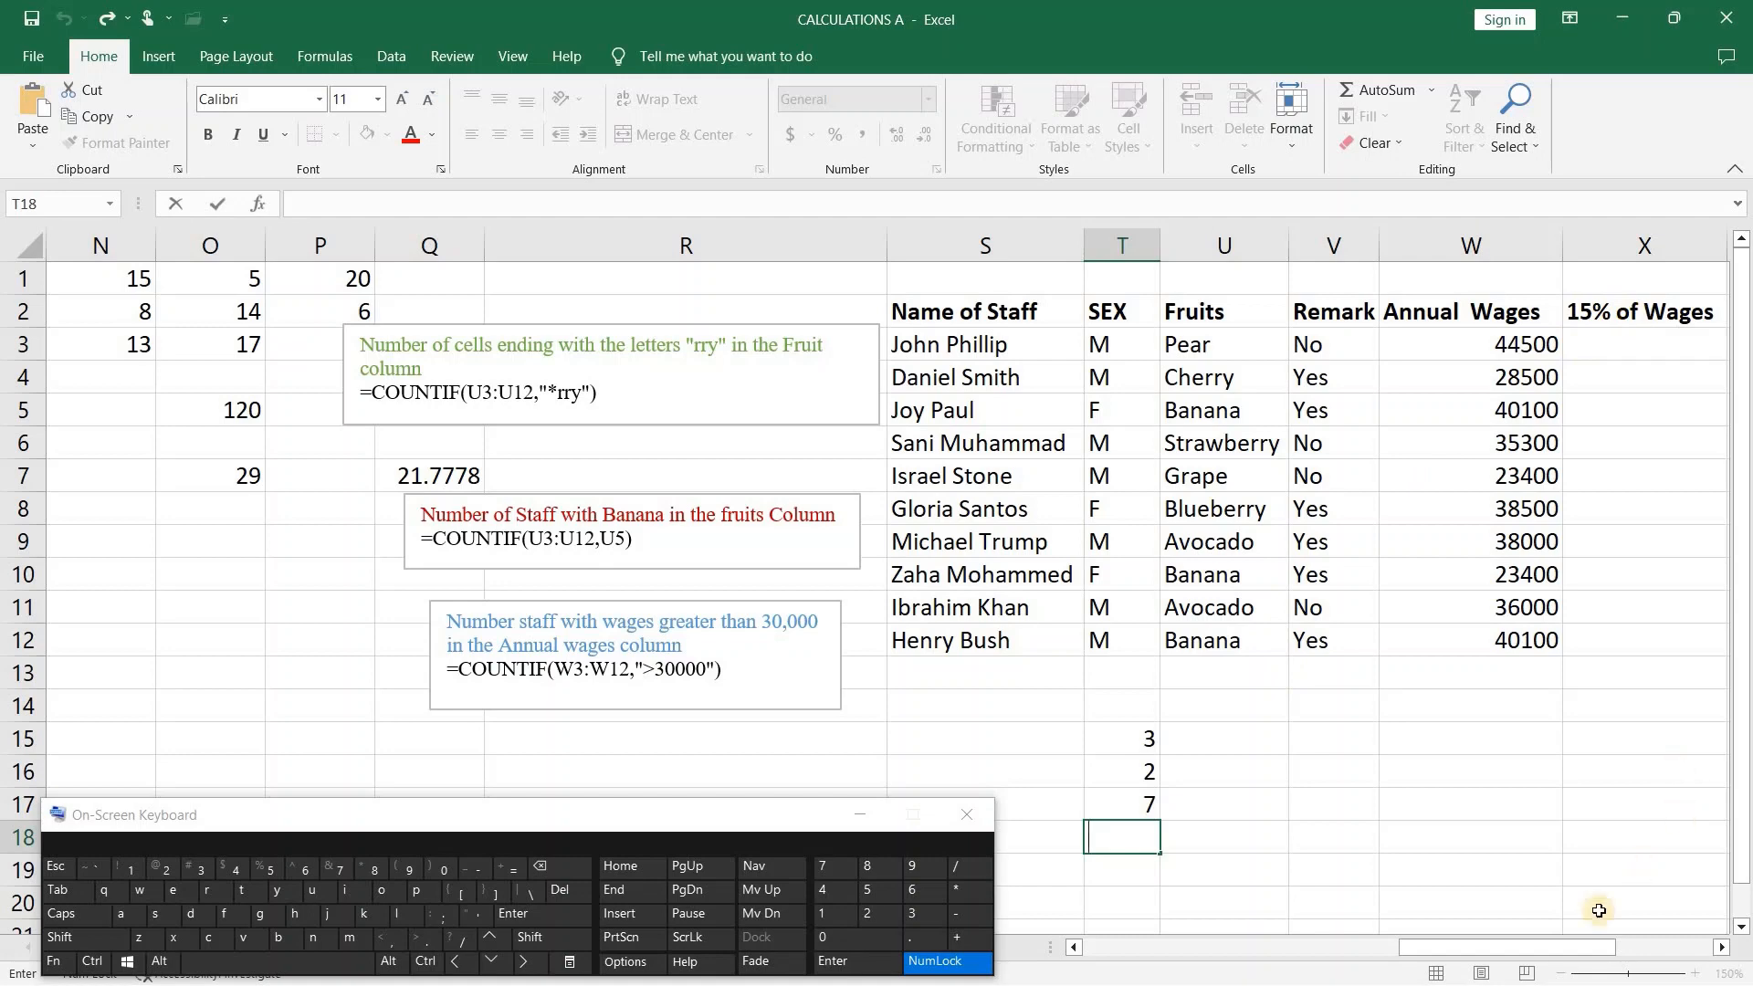
- Enter the formula =(15/100) in cell X3 of the 15% of Wages column
drag(1584, 949, 1685, 950)
click(1229, 344)
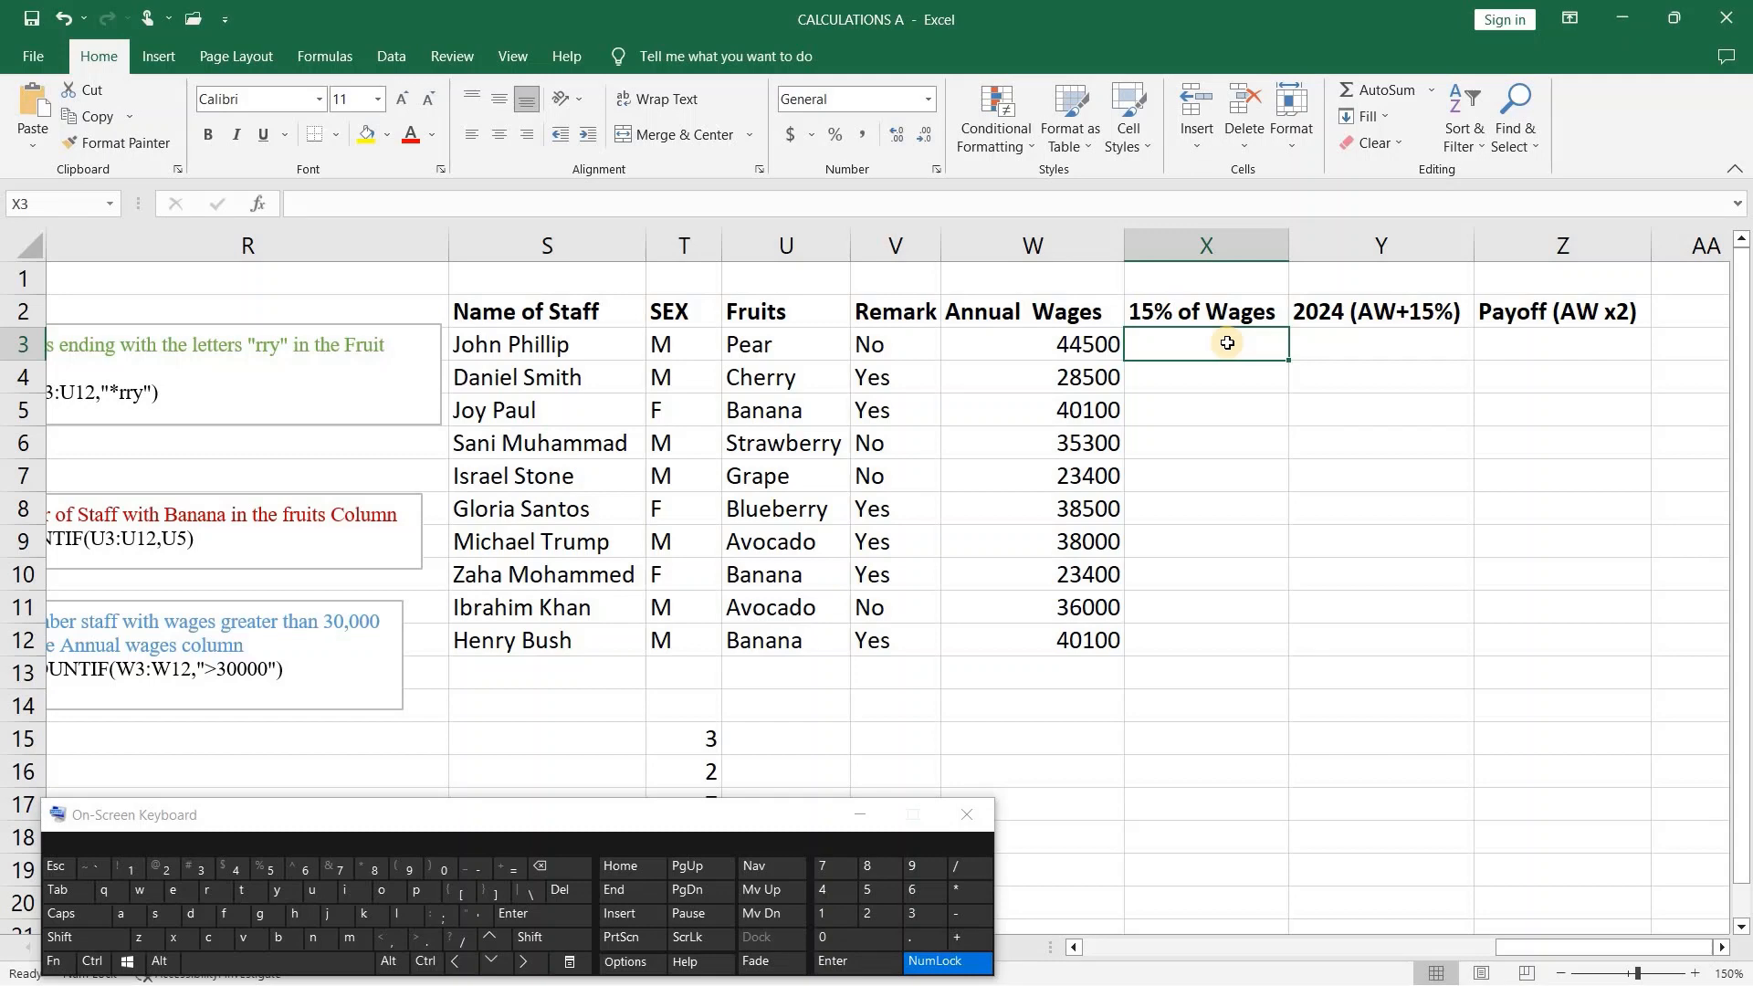
text(=)
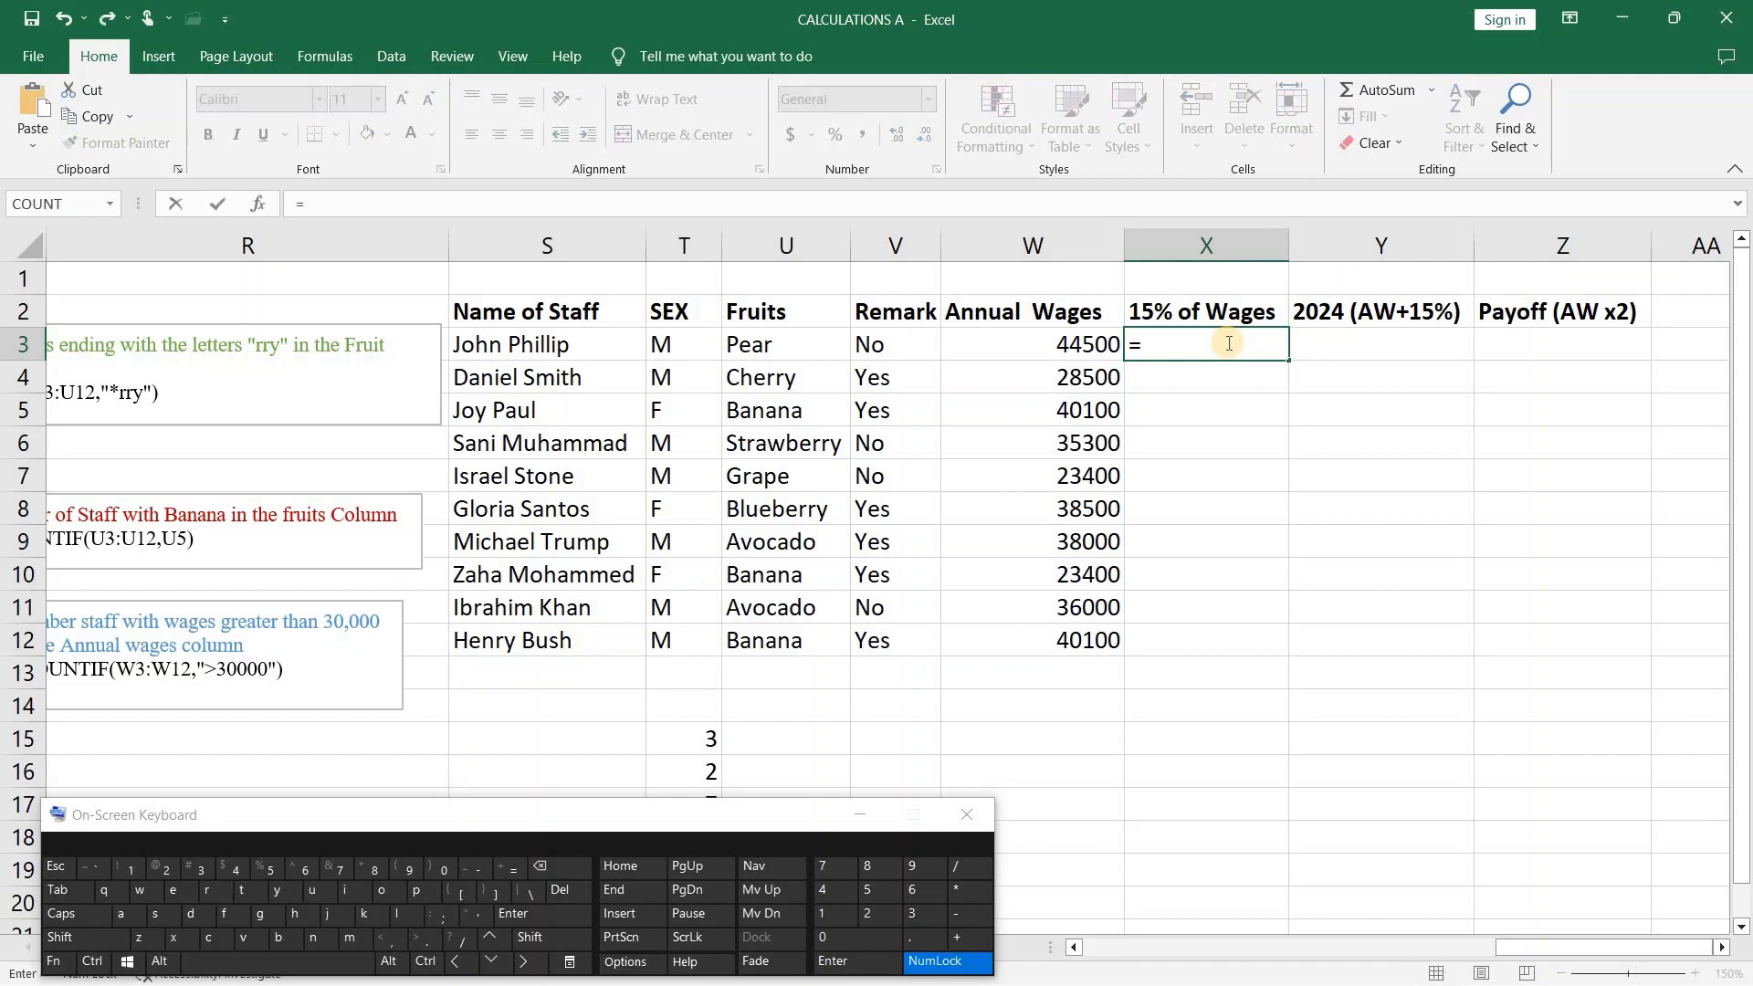
key(shift)
text((15/100)
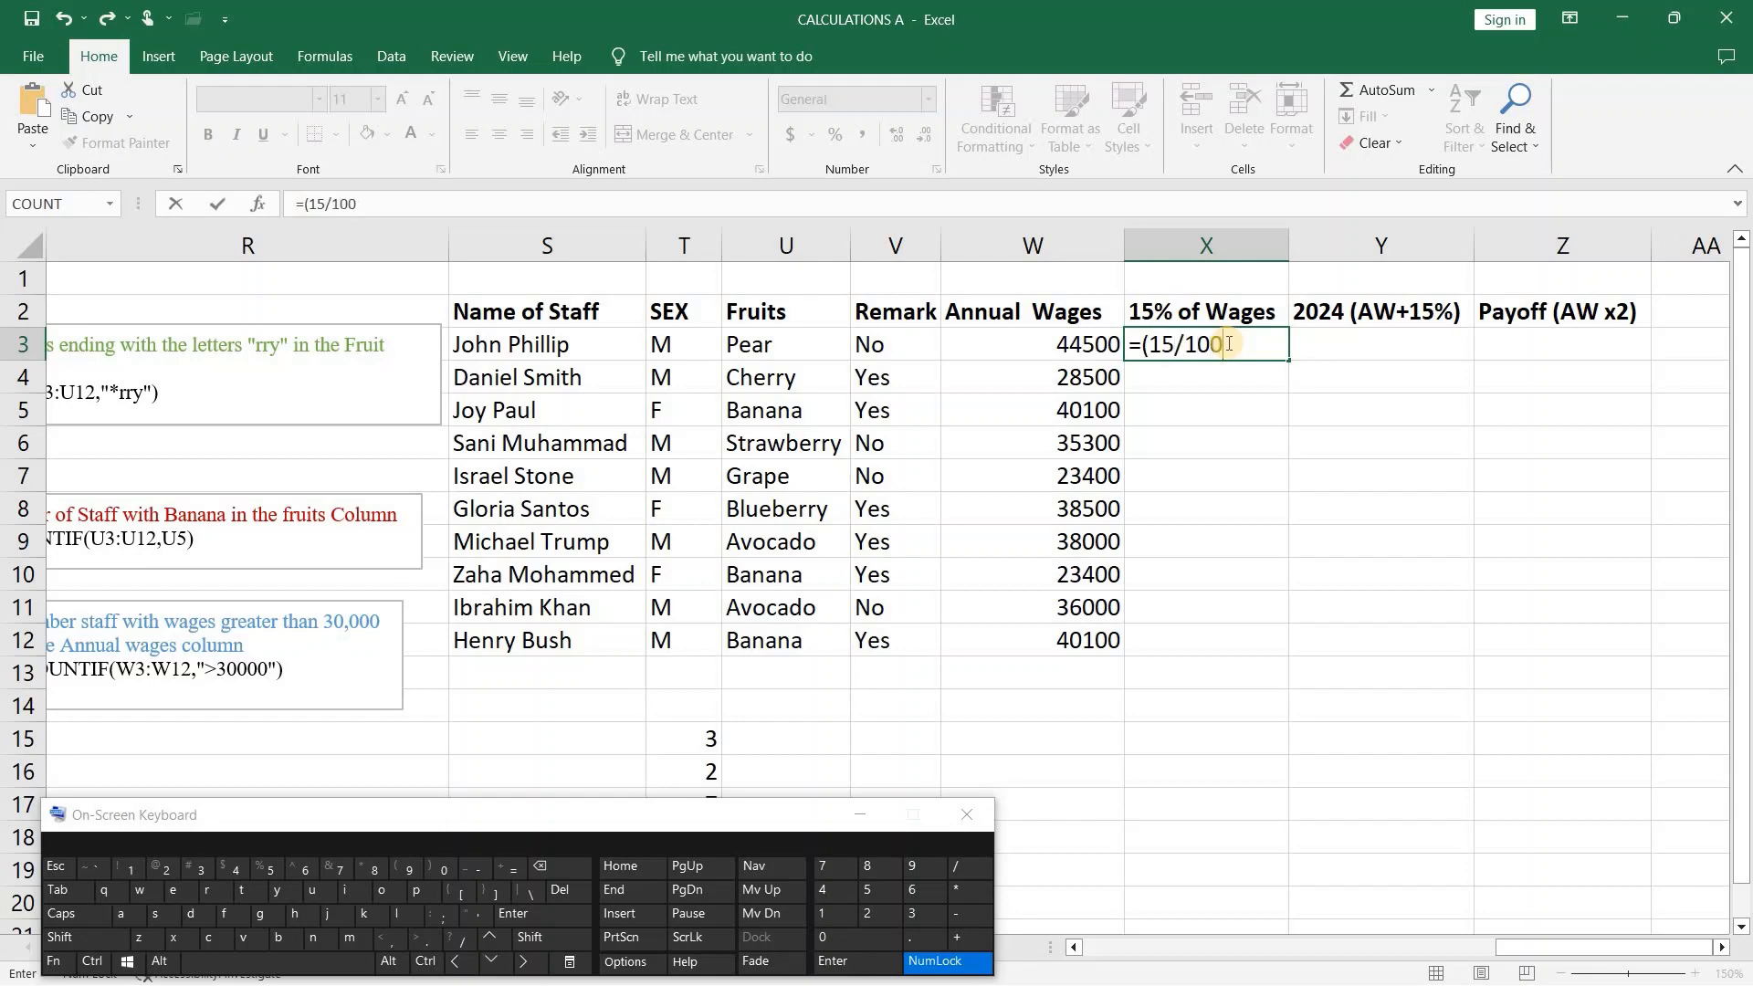
key(shift)
text())
click(546, 916)
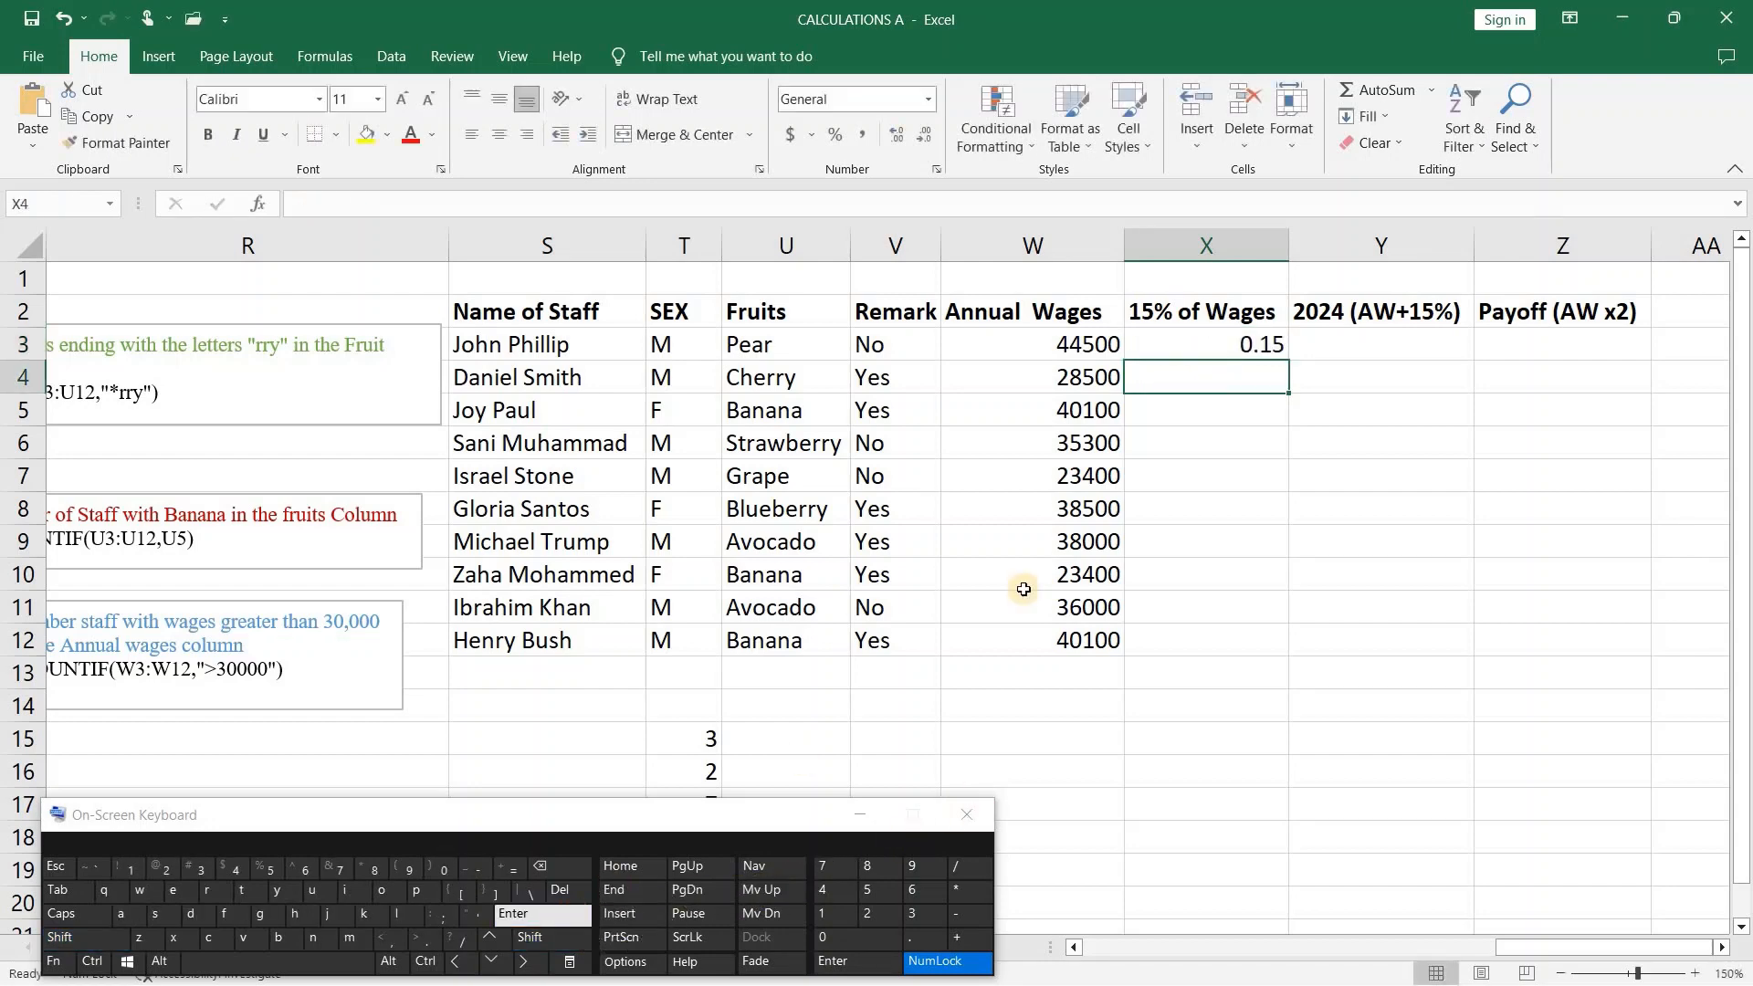
- Extend the formula in X3 to =(15/100)*W3 and fill it down to X12
click(1274, 344)
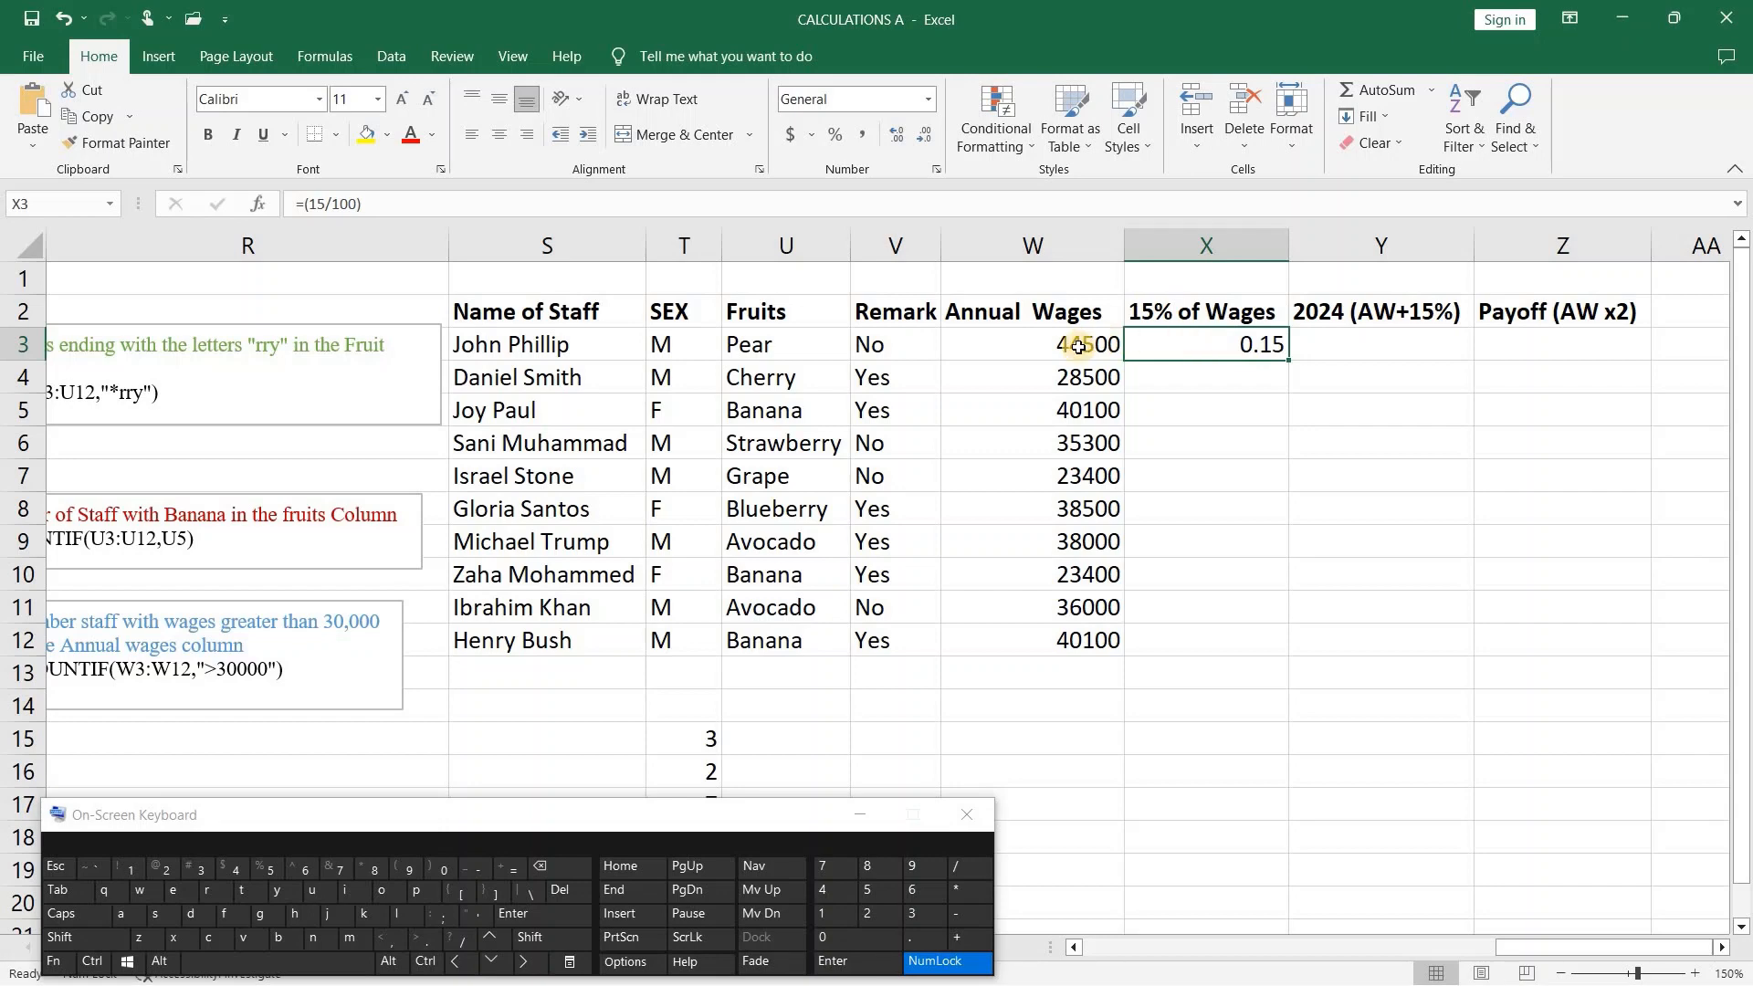
double_click(1249, 345)
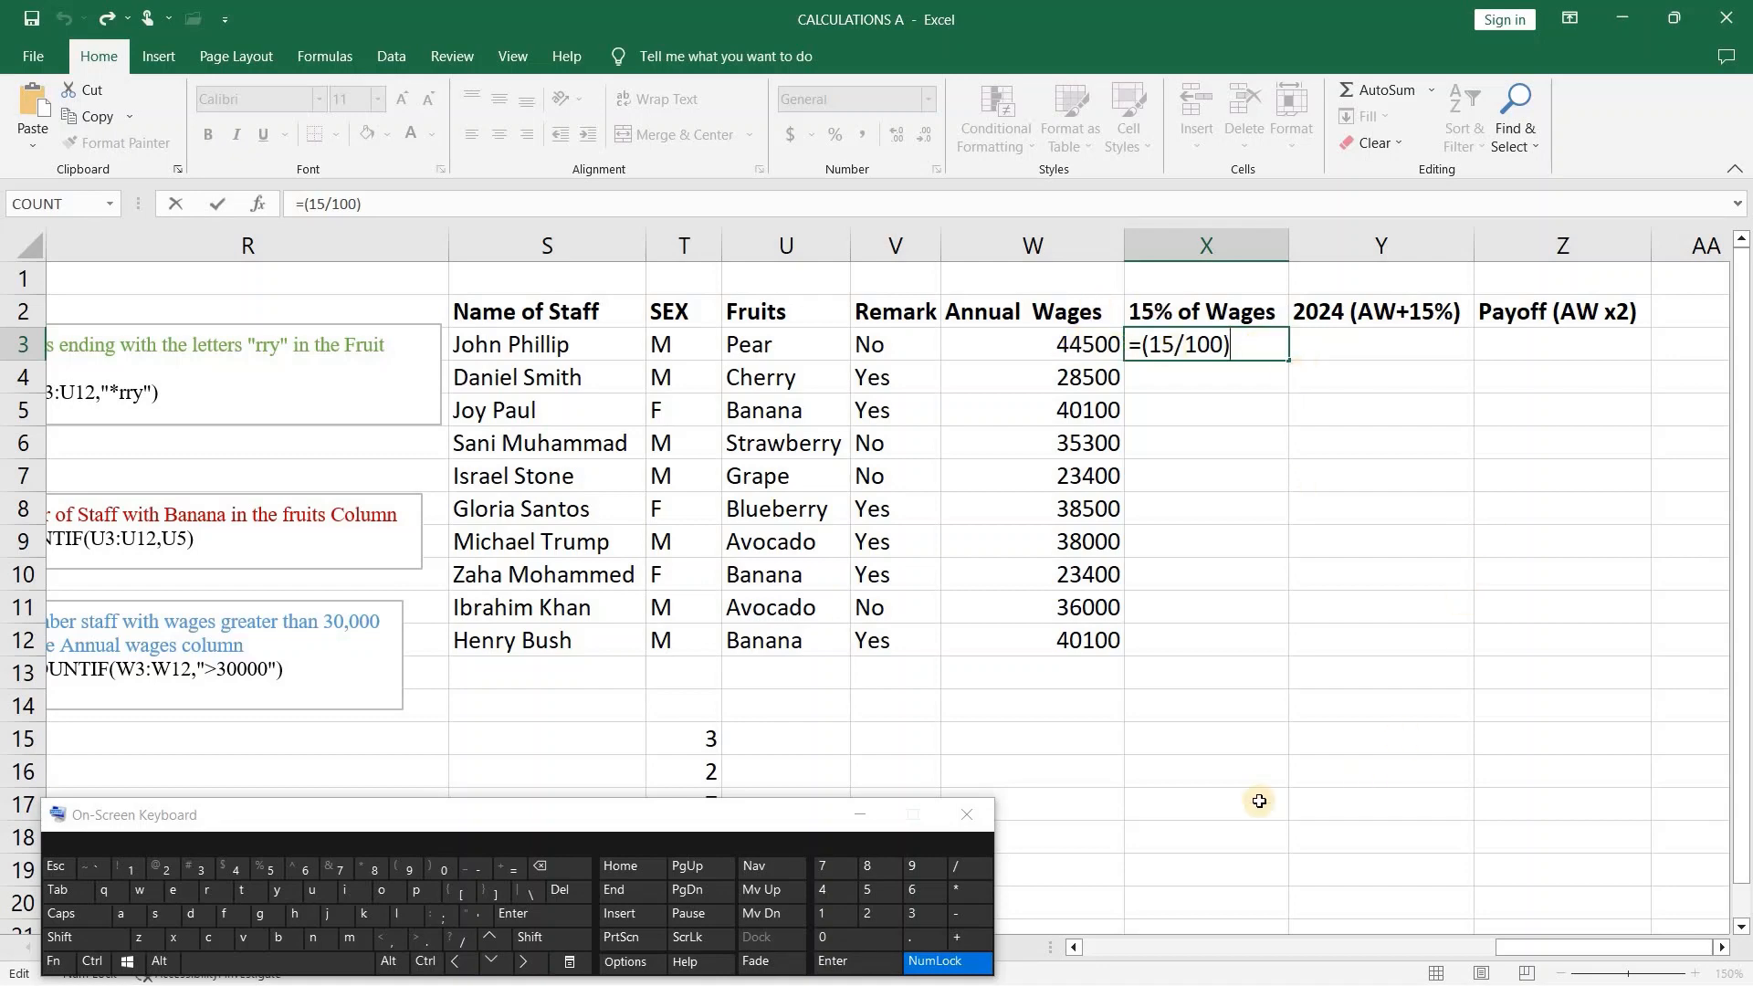
click(954, 890)
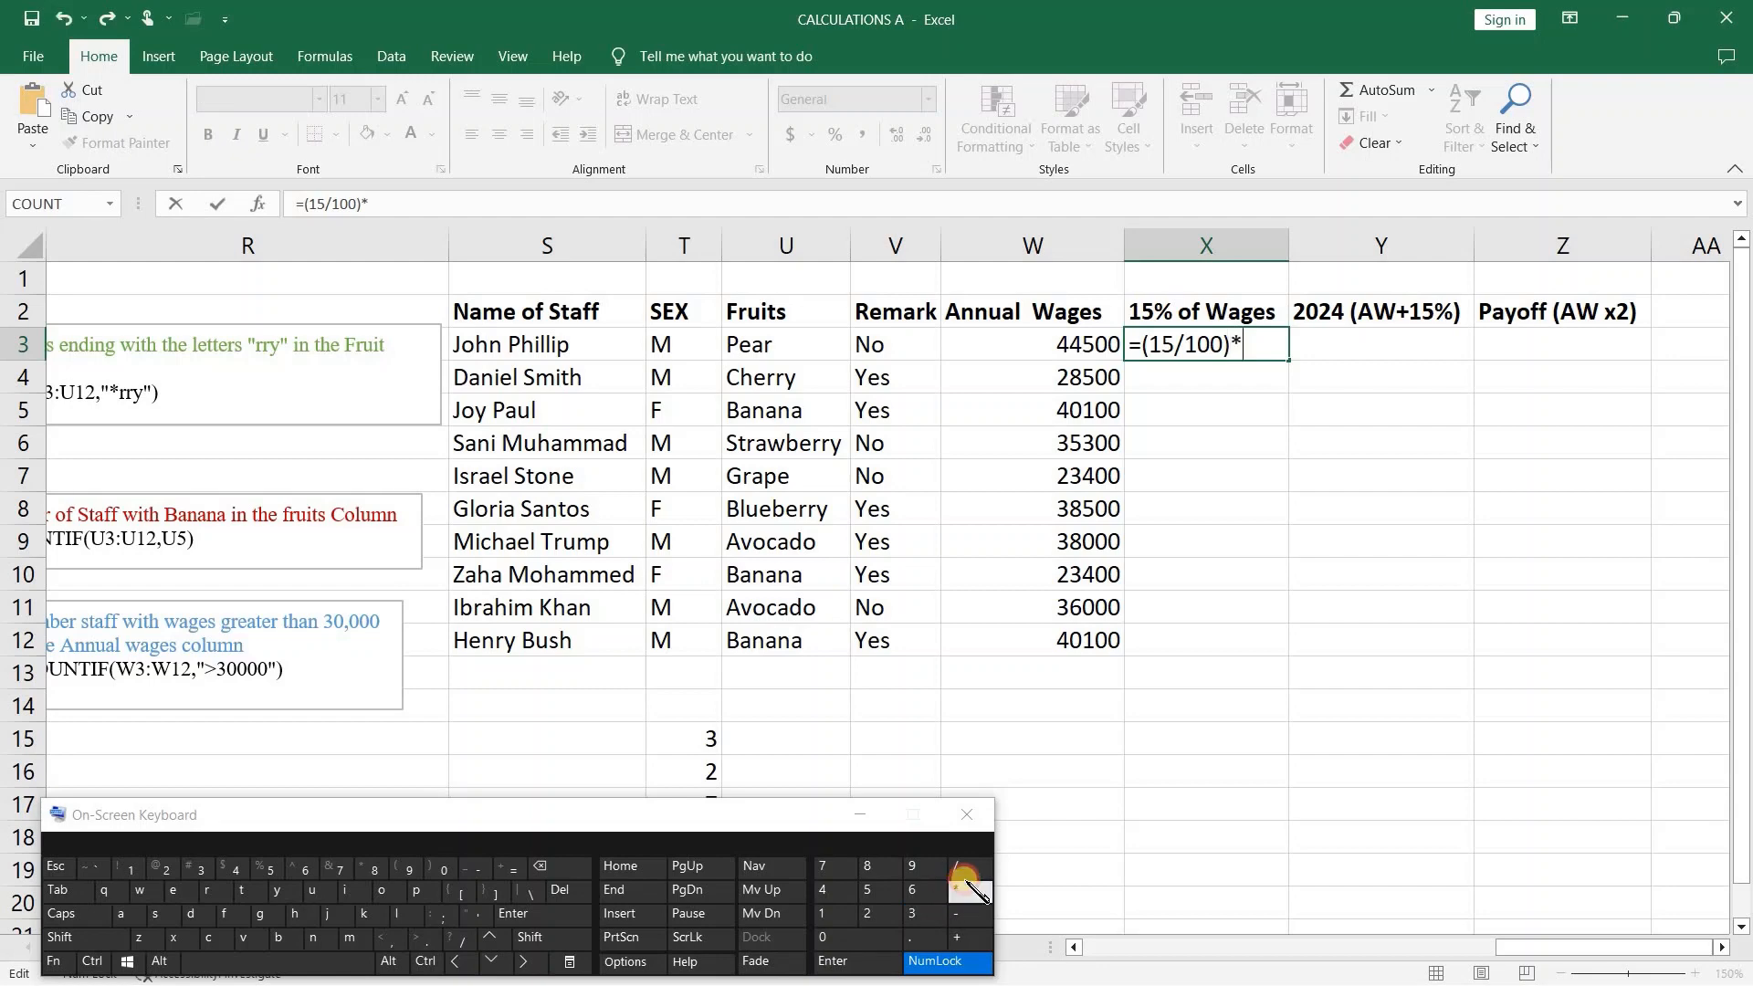
click(1067, 347)
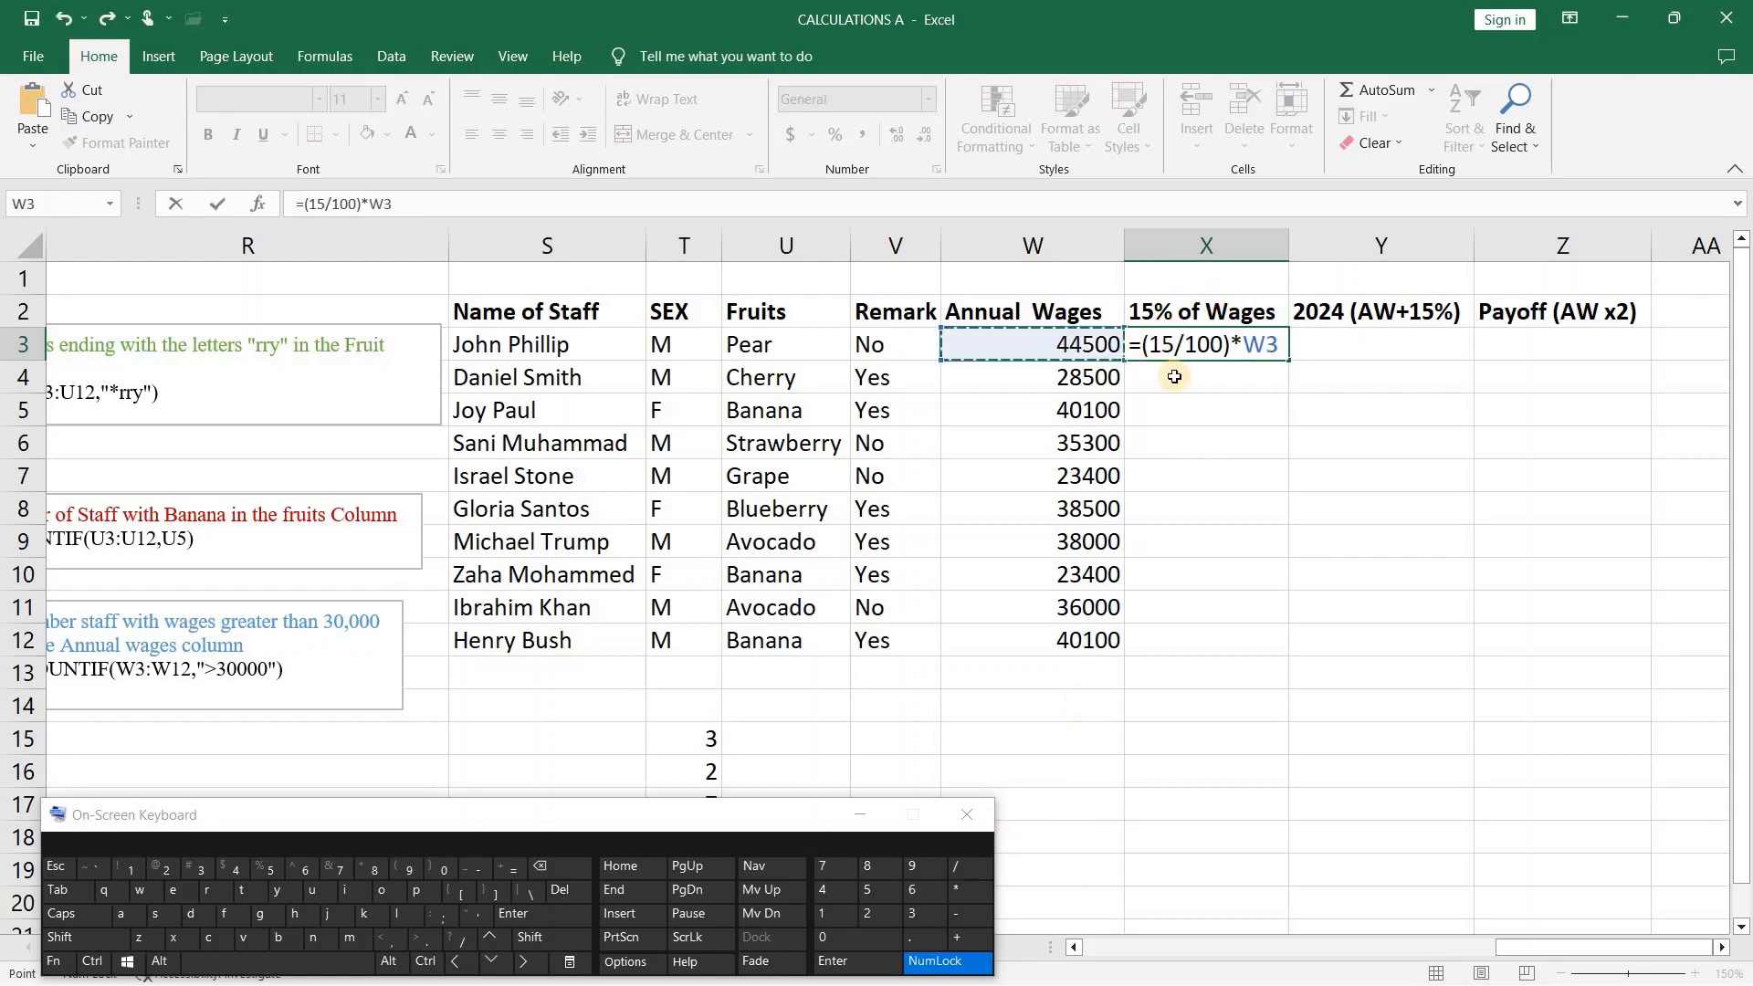
click(527, 913)
click(1239, 344)
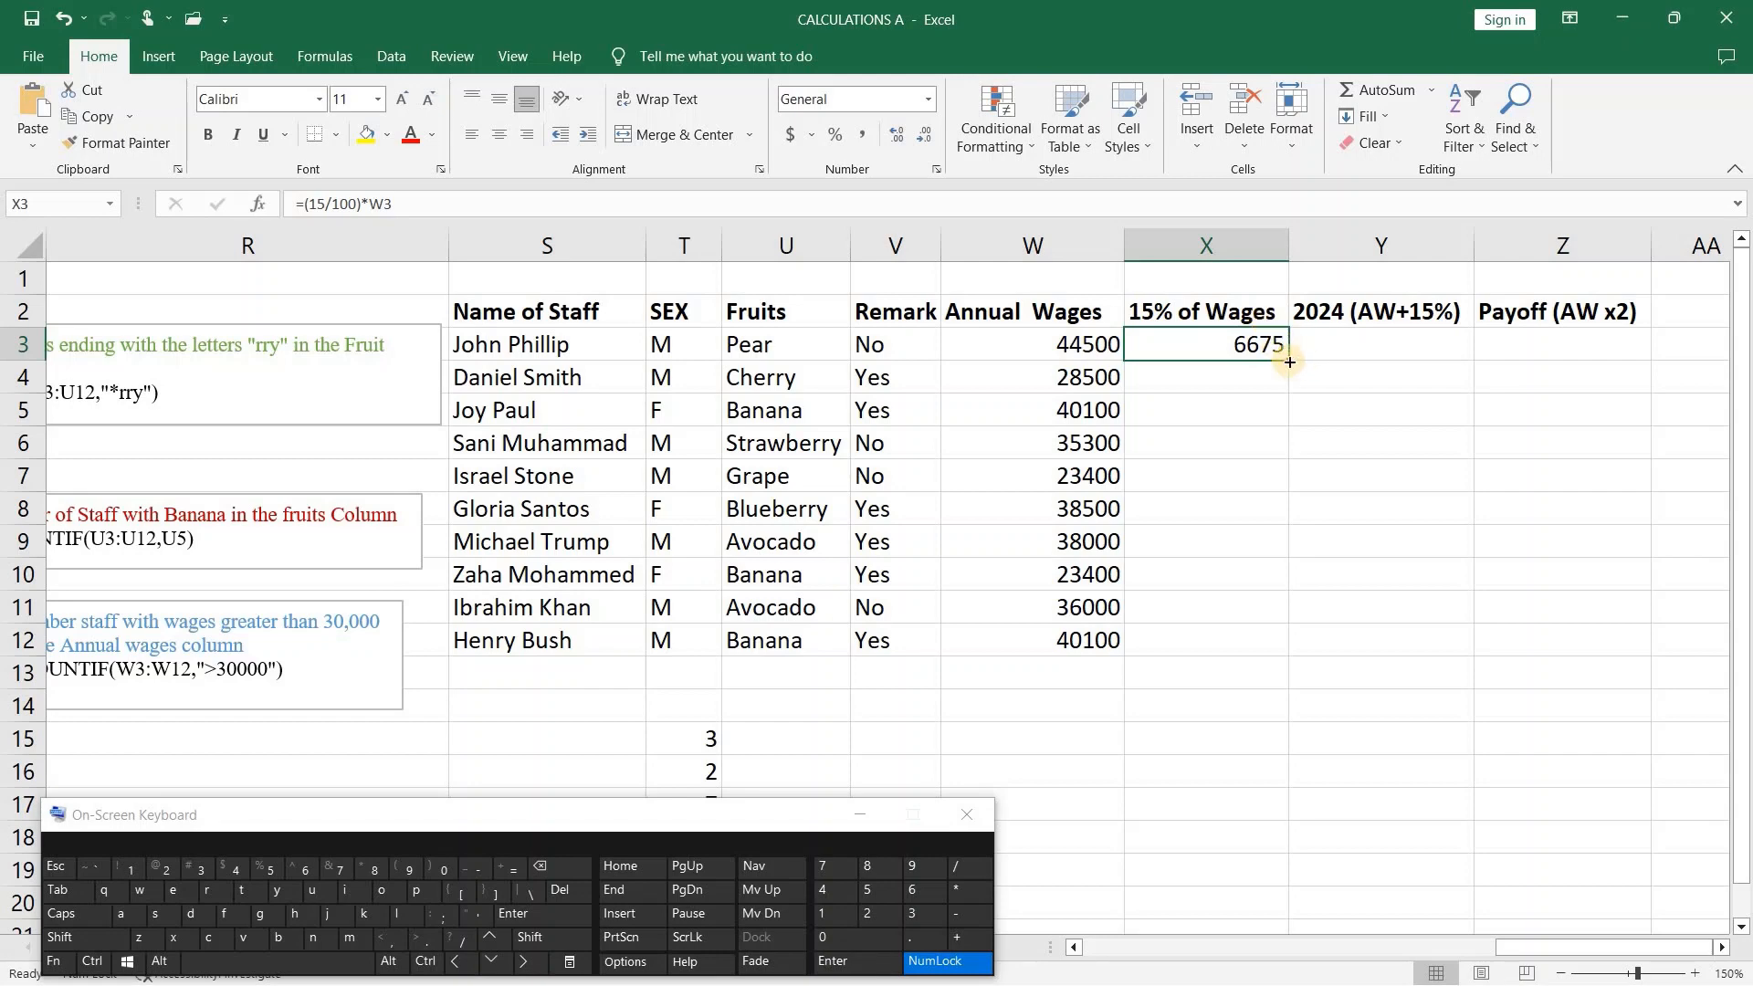
drag(1289, 361, 1281, 651)
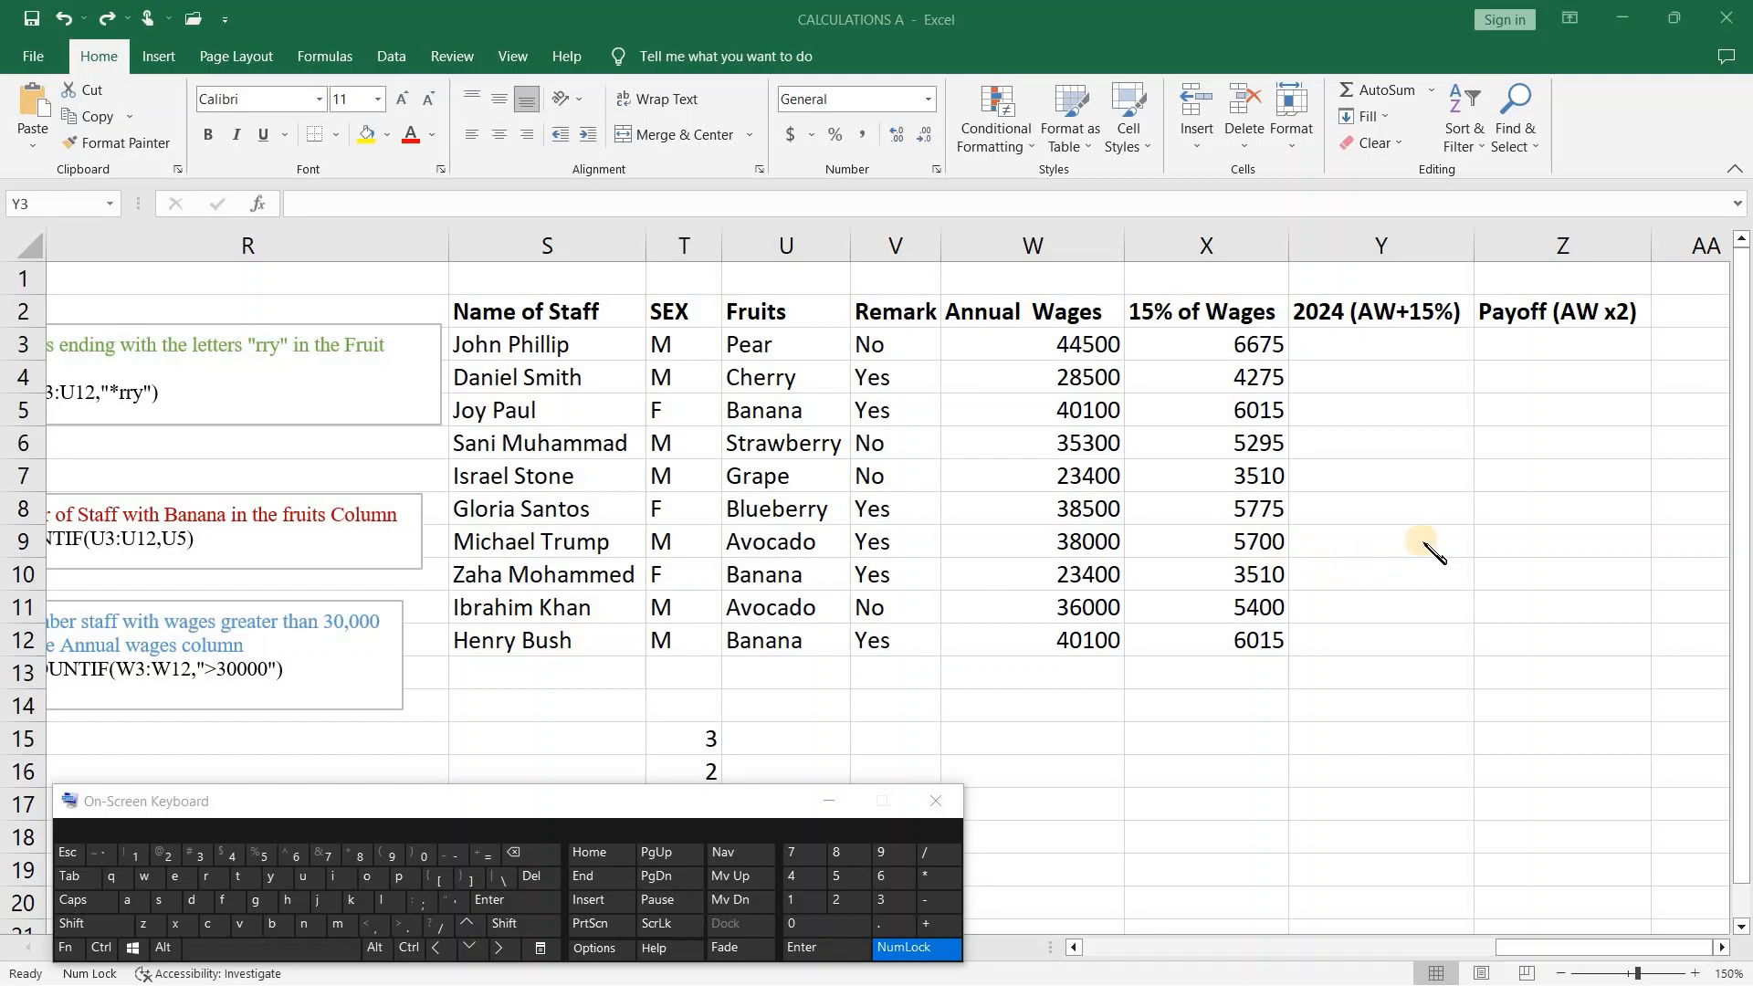
- Enter =X3+W3 in cell Y3 of the 2024 (AW+15%) column and fill it down to Y12
click(1377, 350)
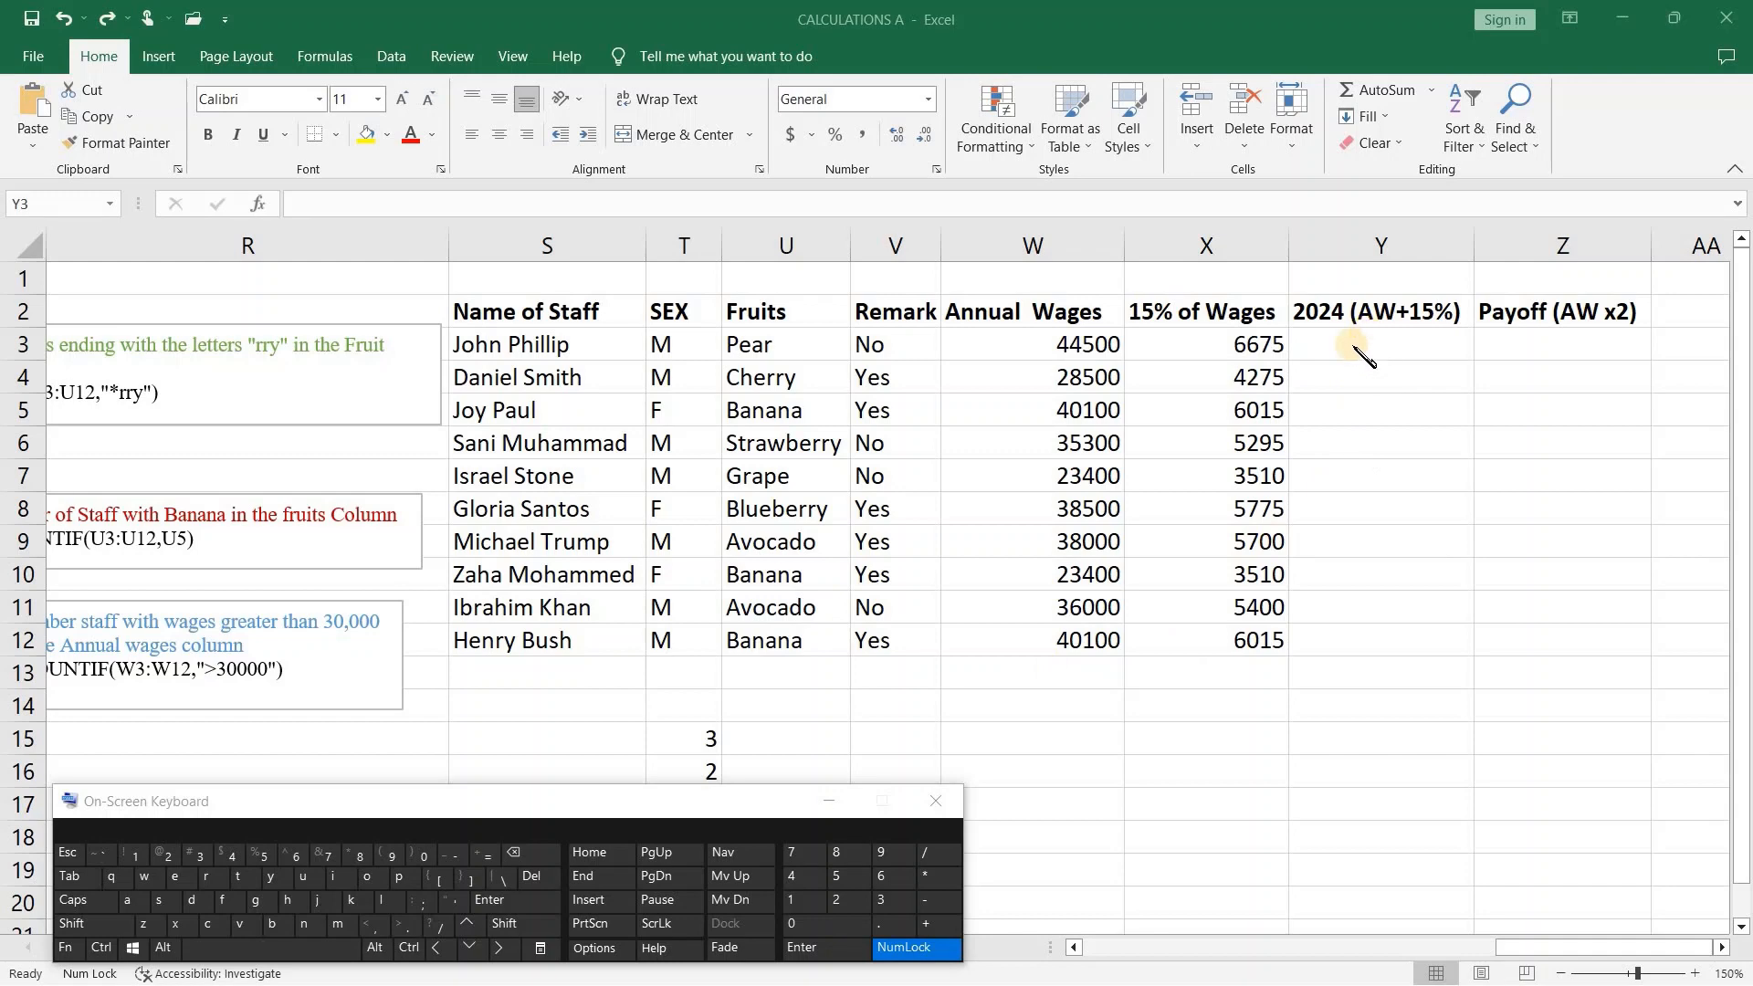
click(1352, 345)
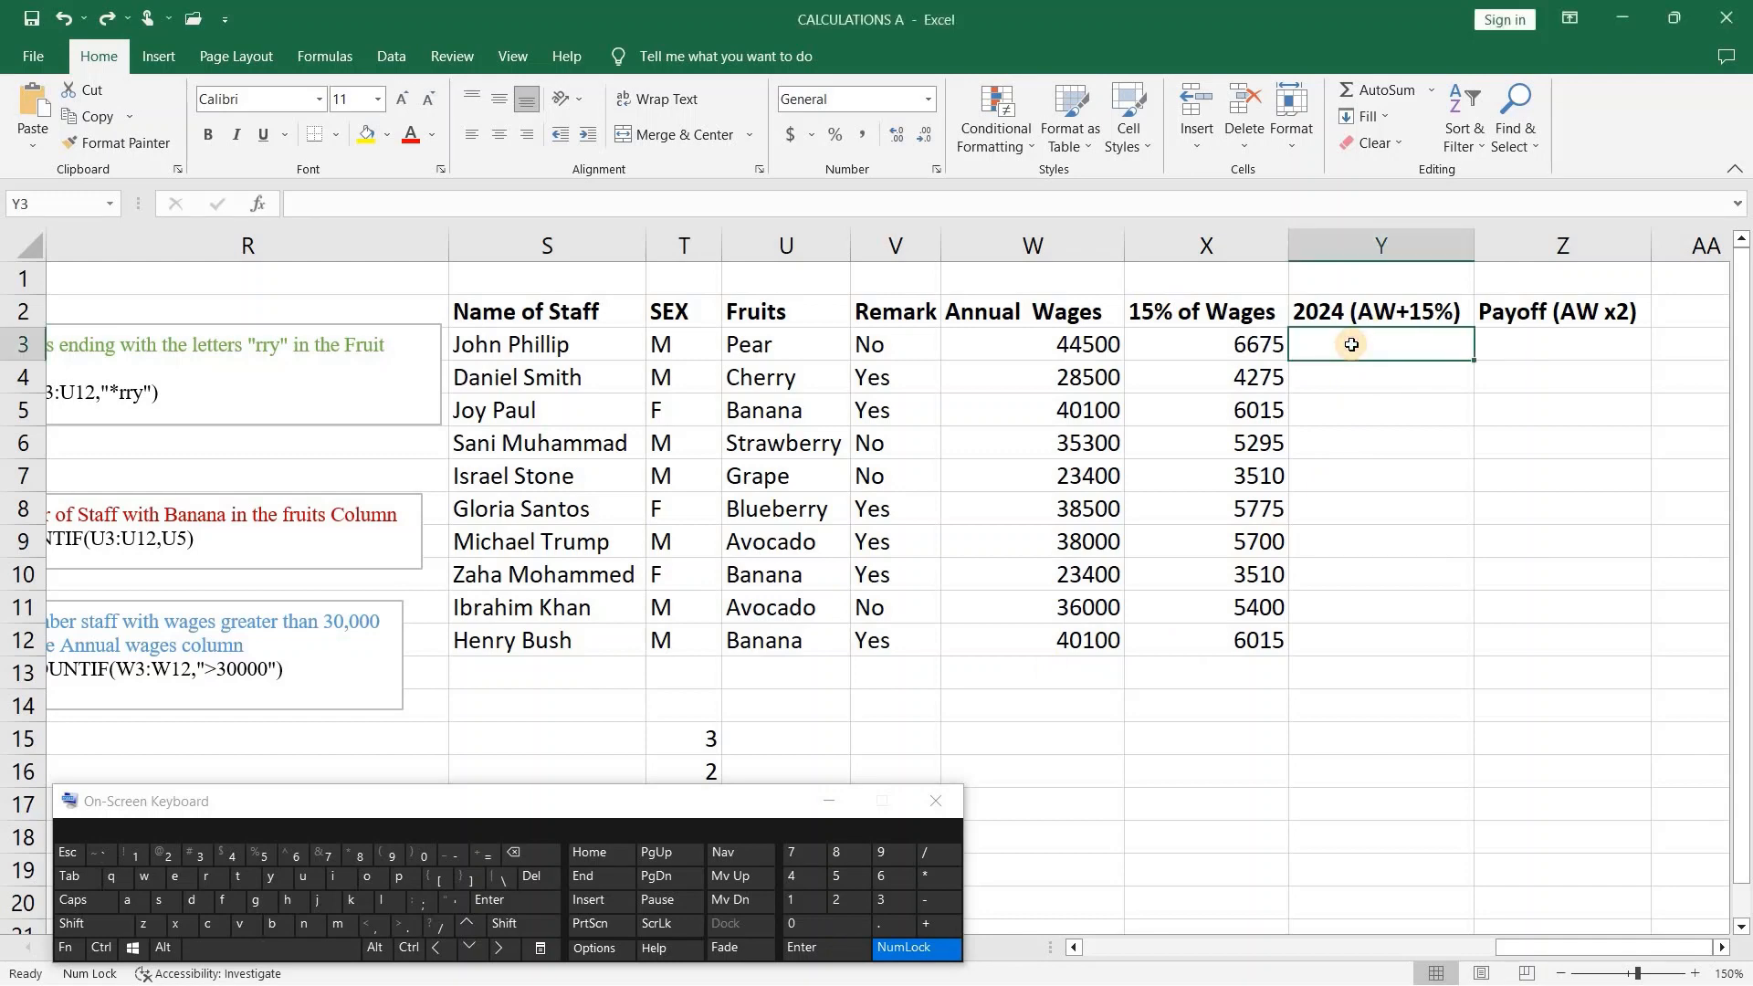
text(=)
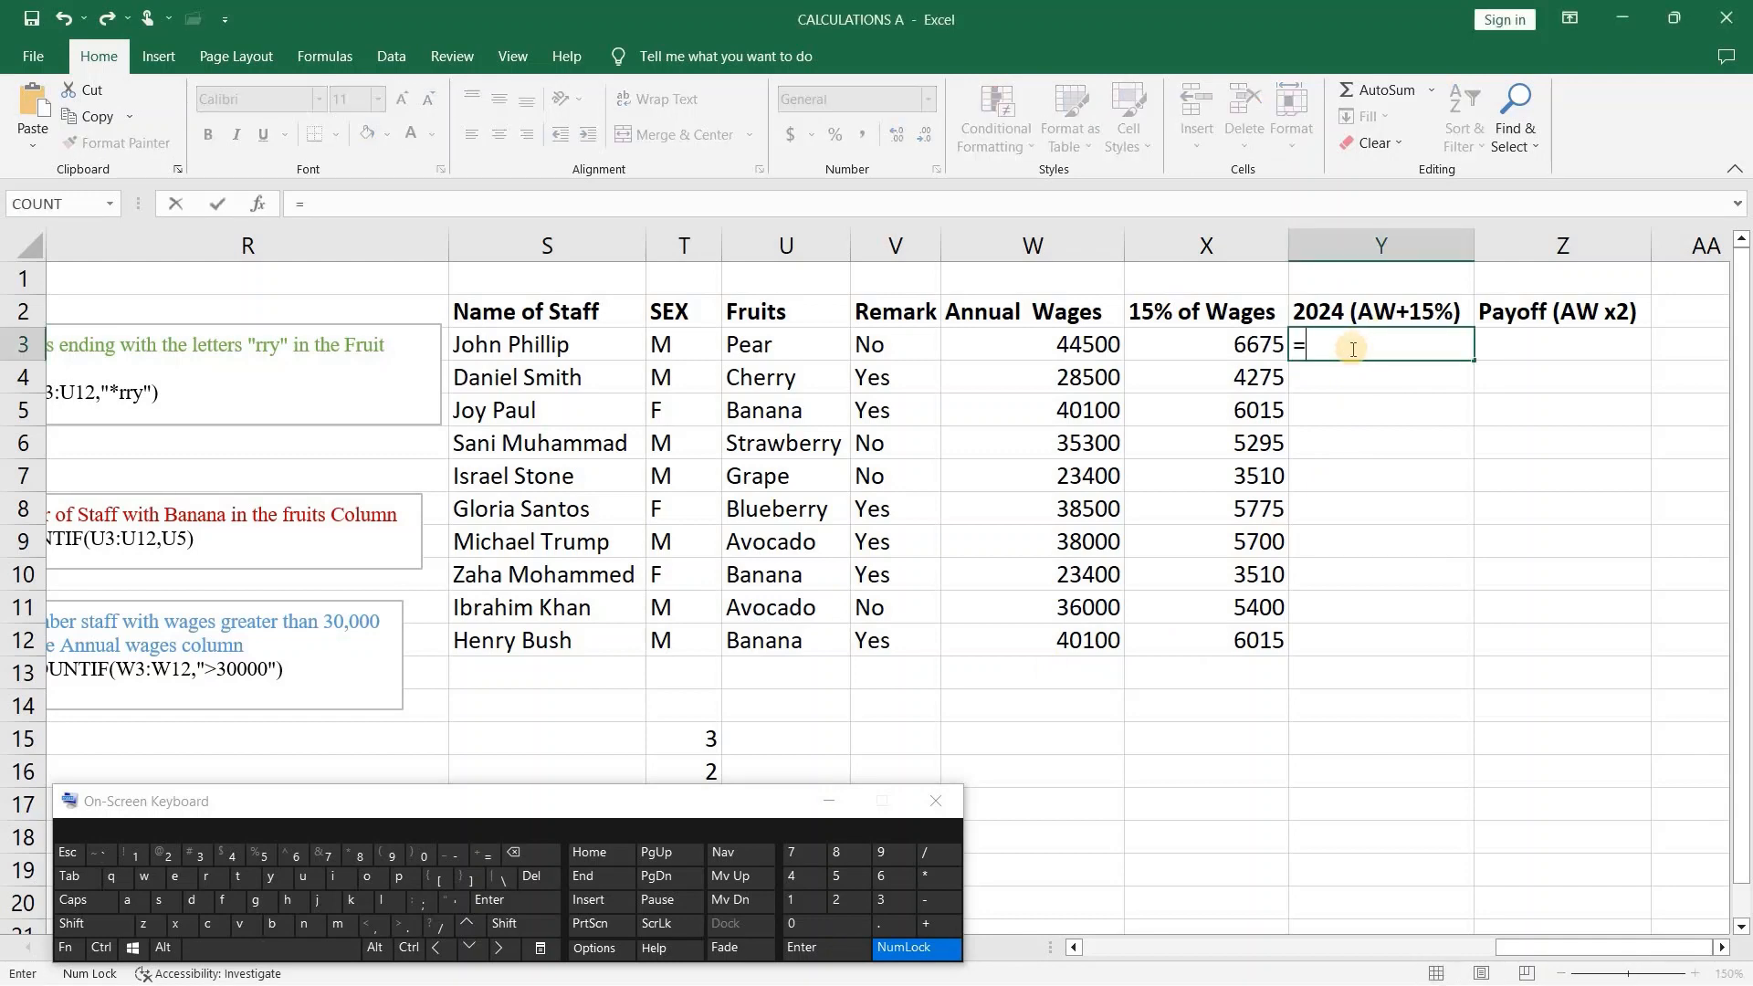
click(1248, 342)
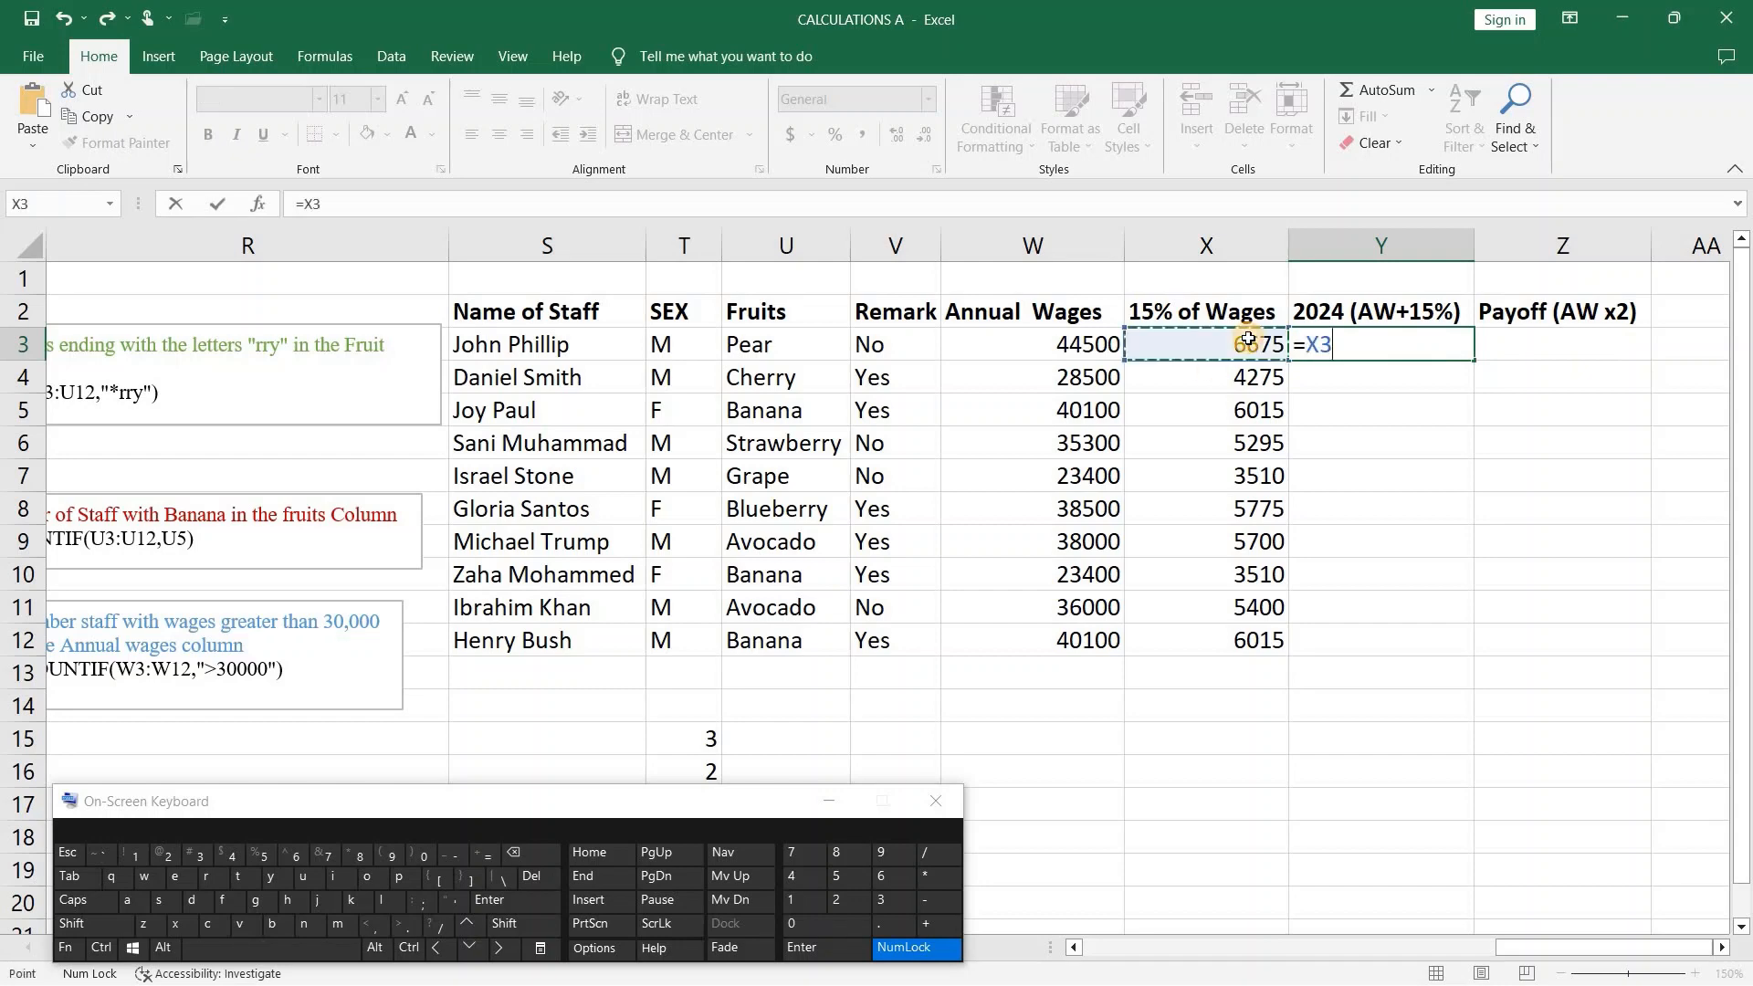
click(932, 927)
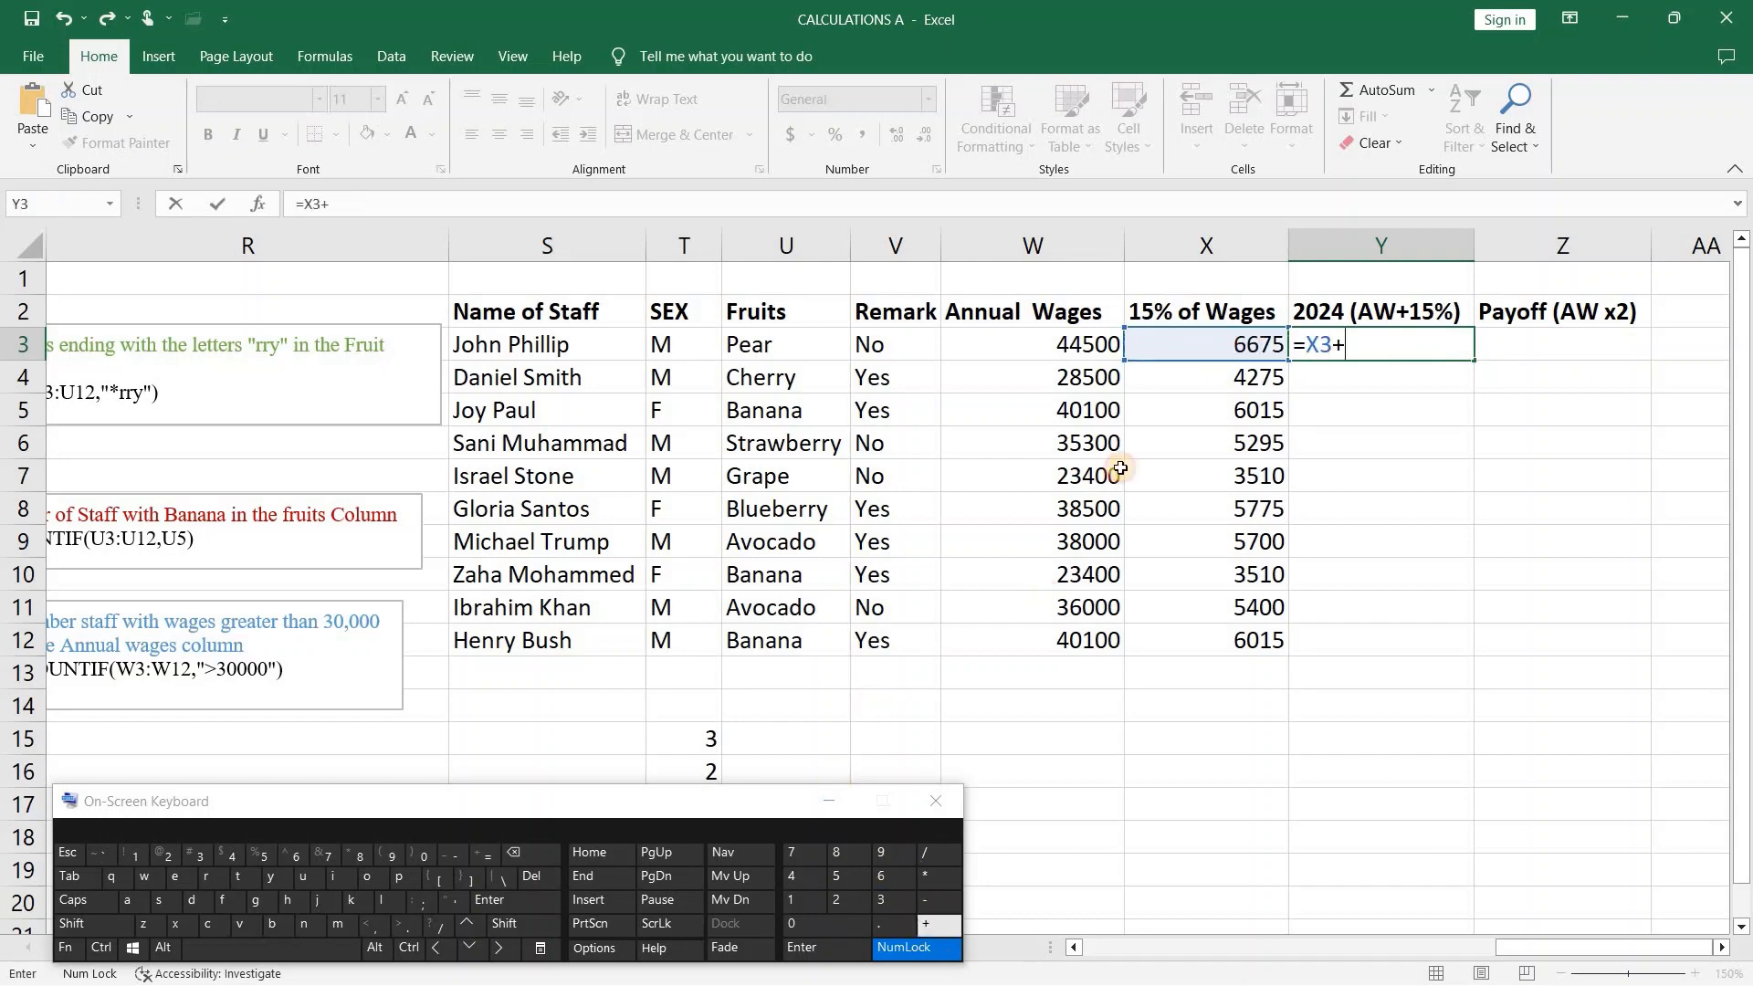
click(1056, 345)
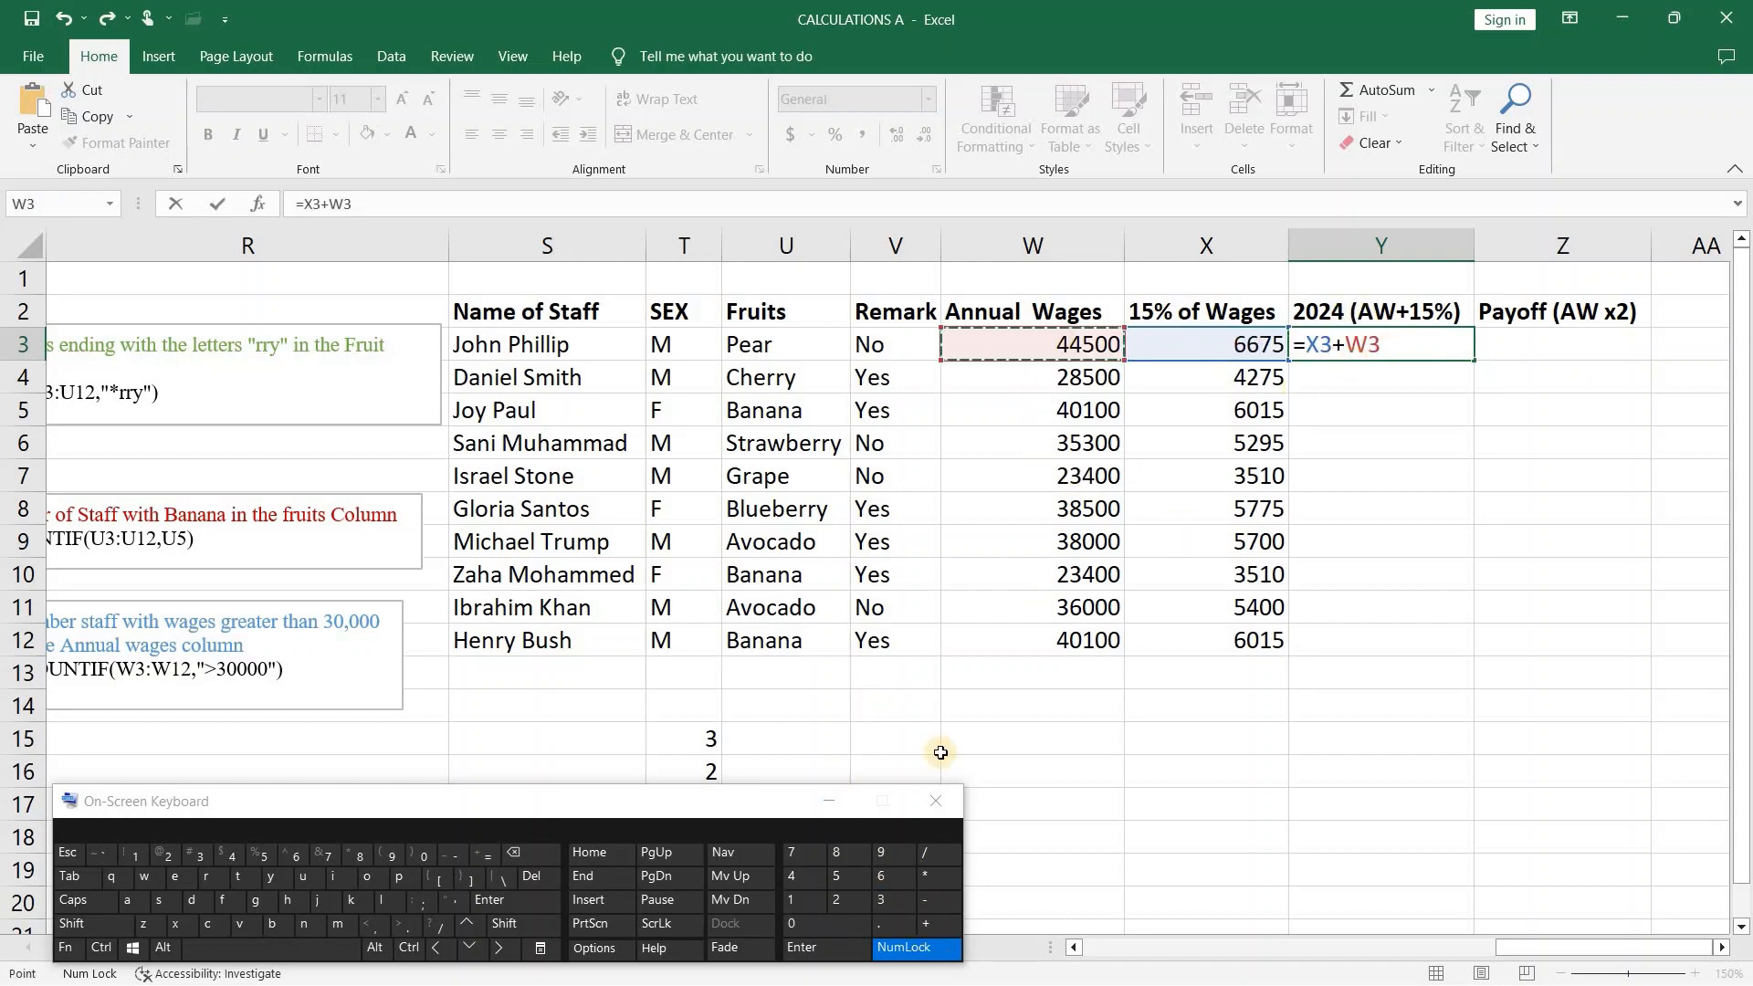
click(502, 901)
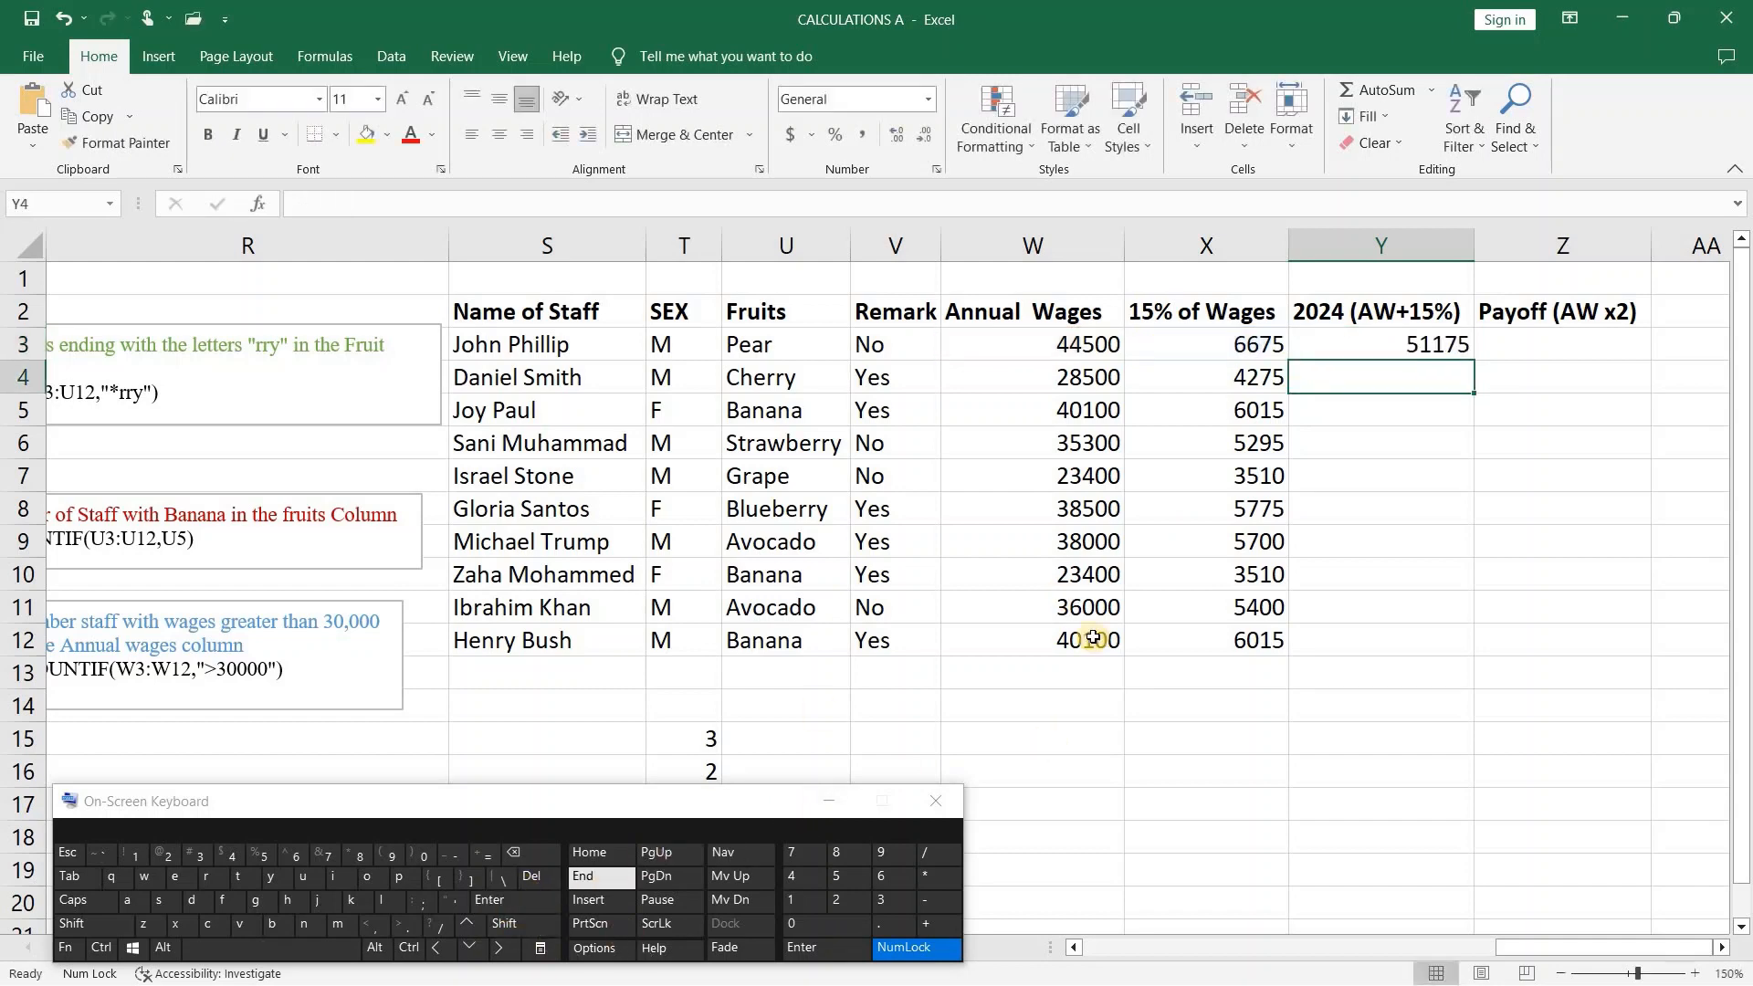
click(1424, 345)
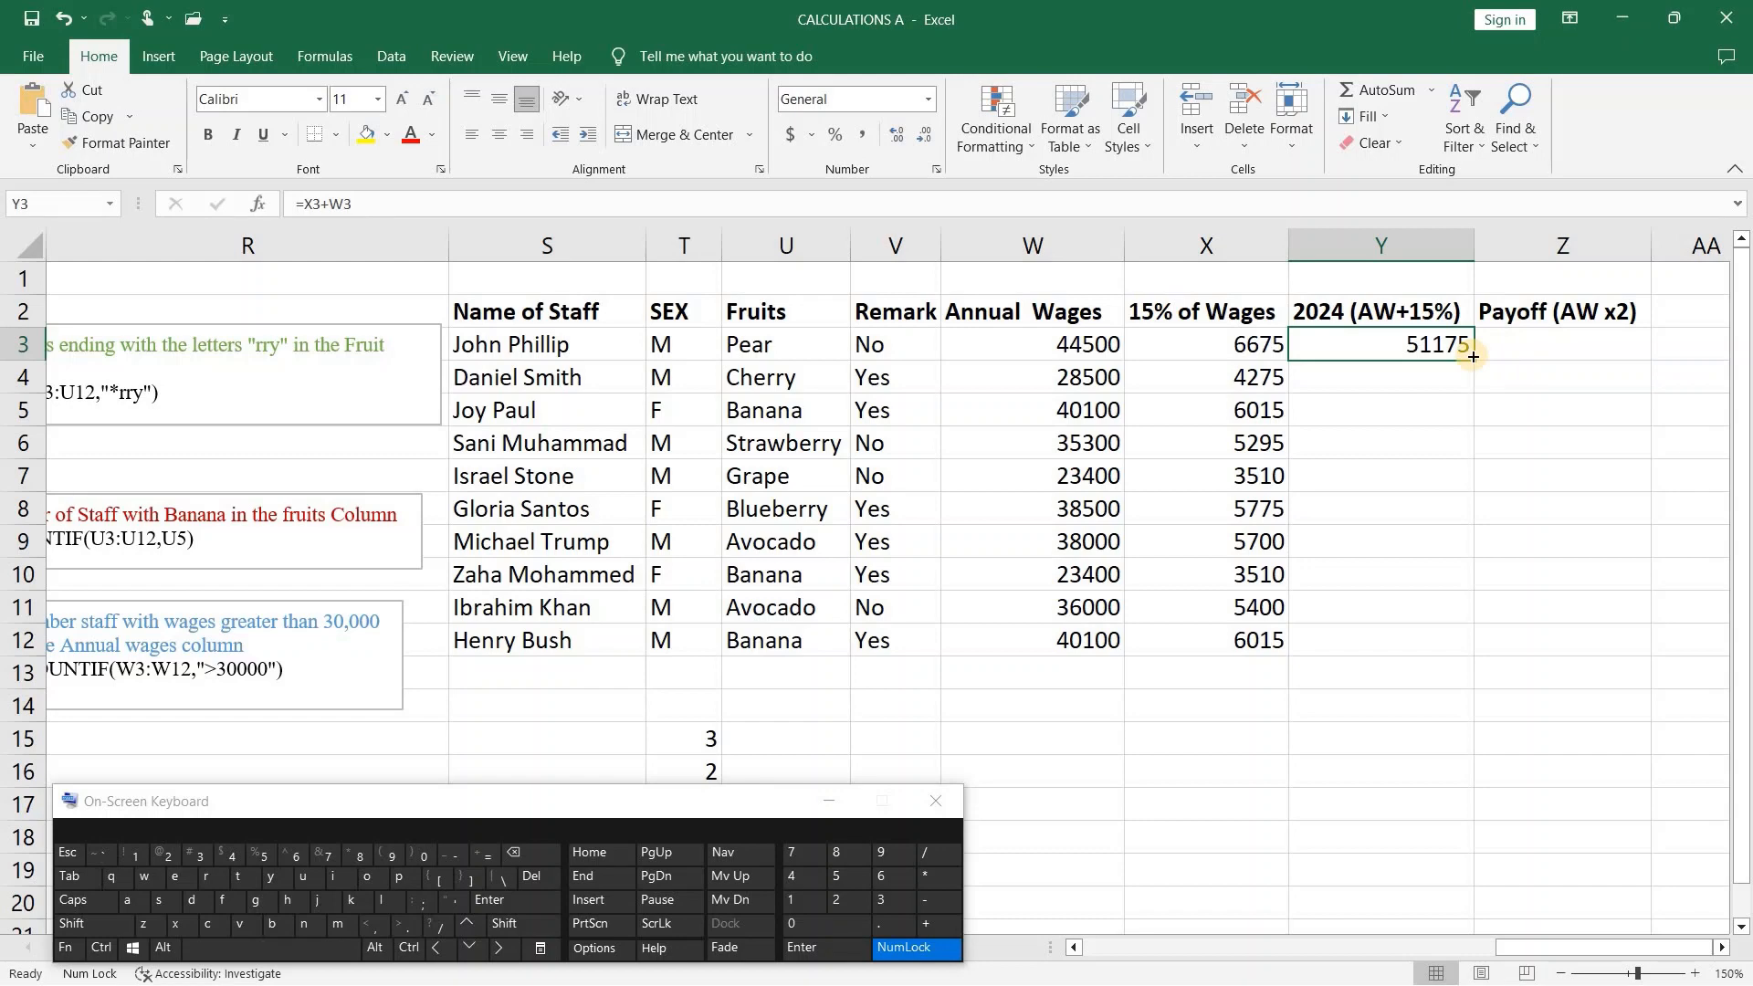
drag(1473, 356, 1473, 648)
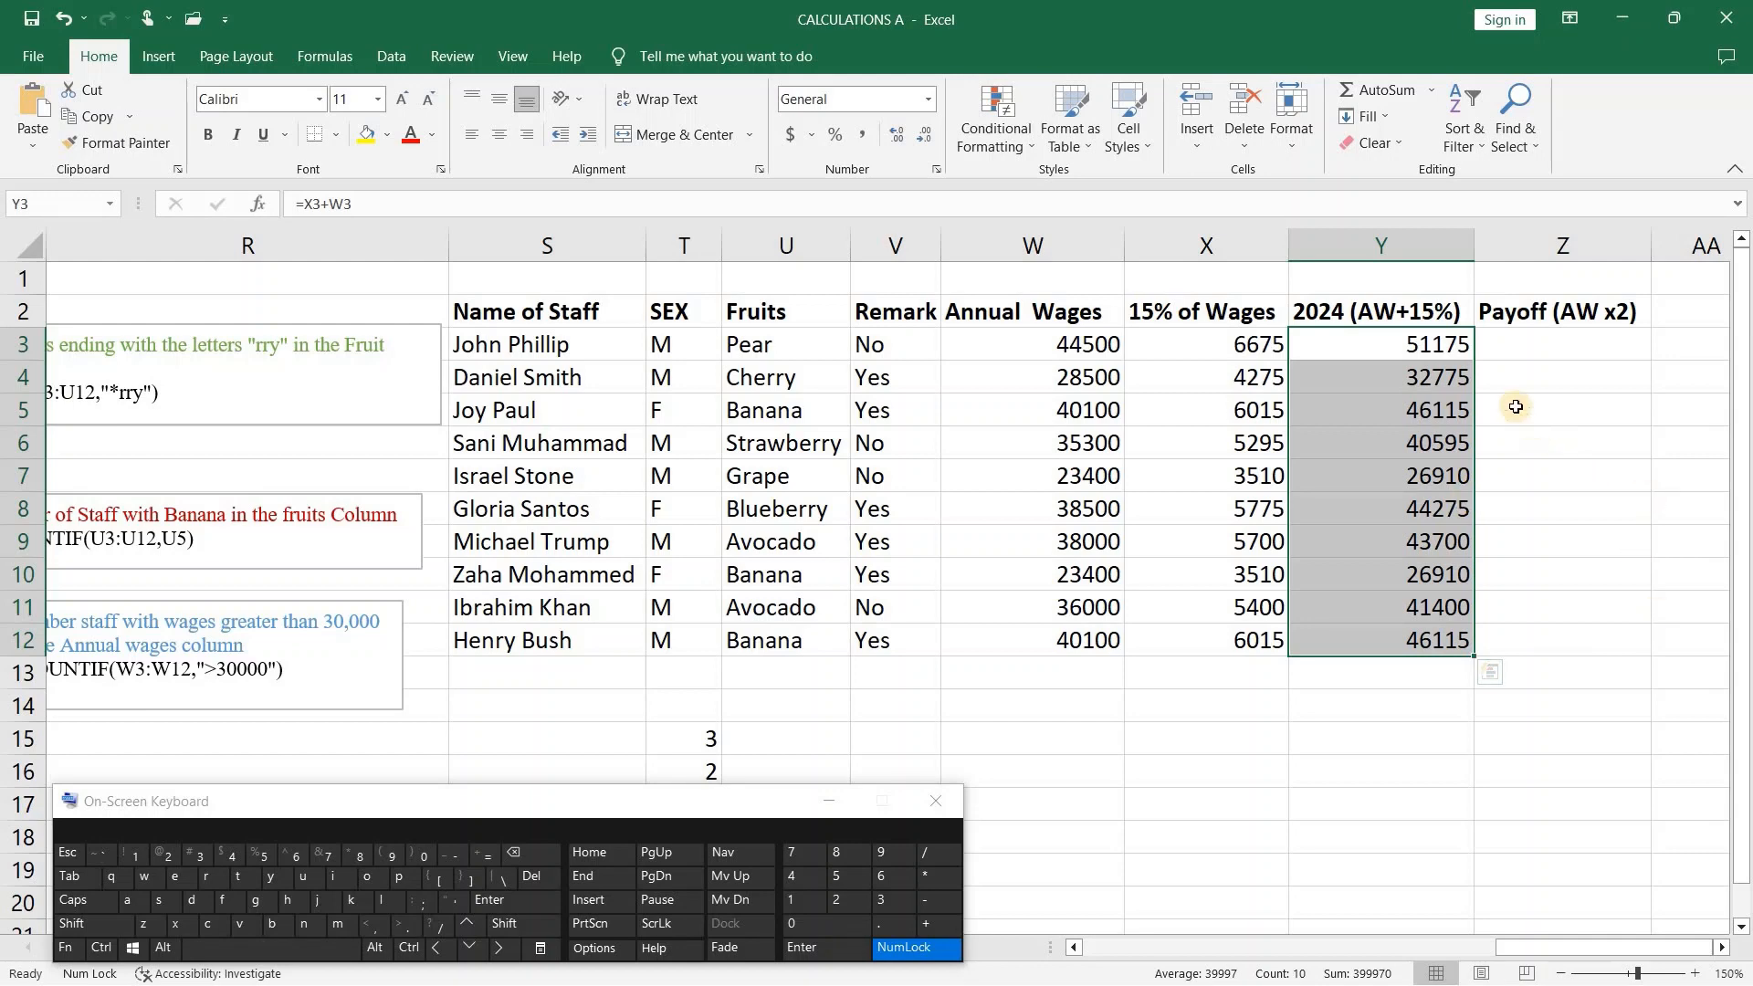
- Enter =W3*2 in cell Z3 of the Payoff (AW x2) column and fill it down to Z12
click(1537, 347)
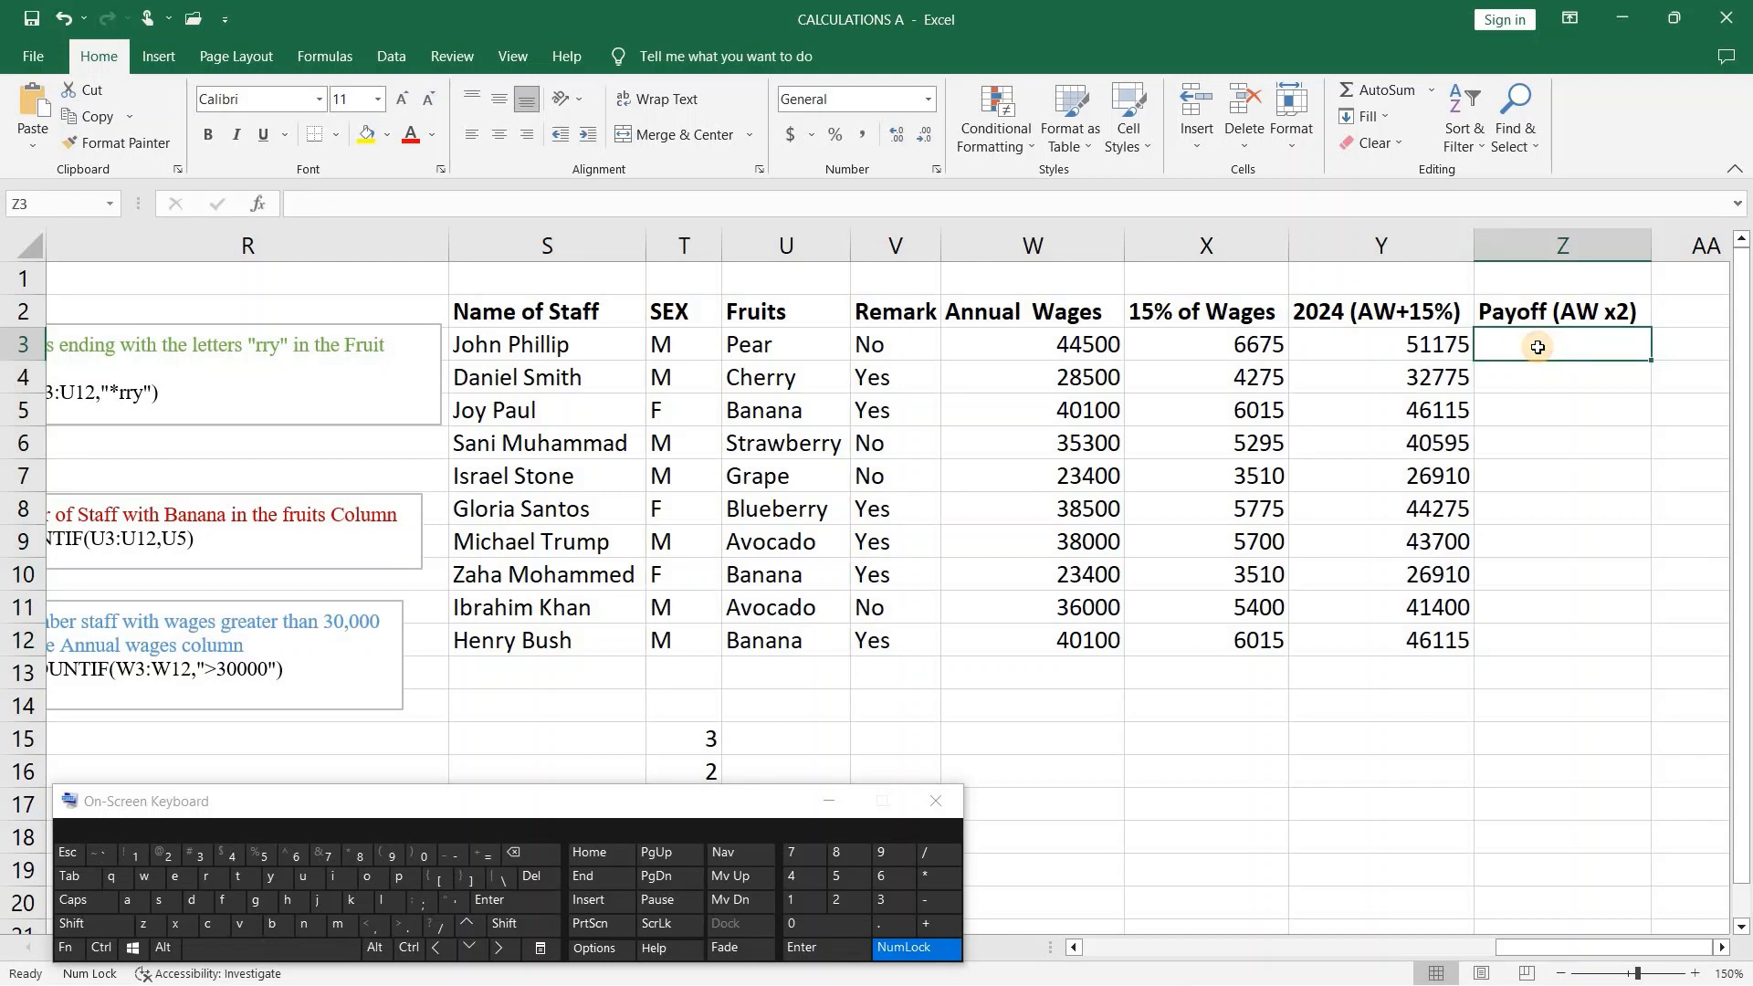
text(=)
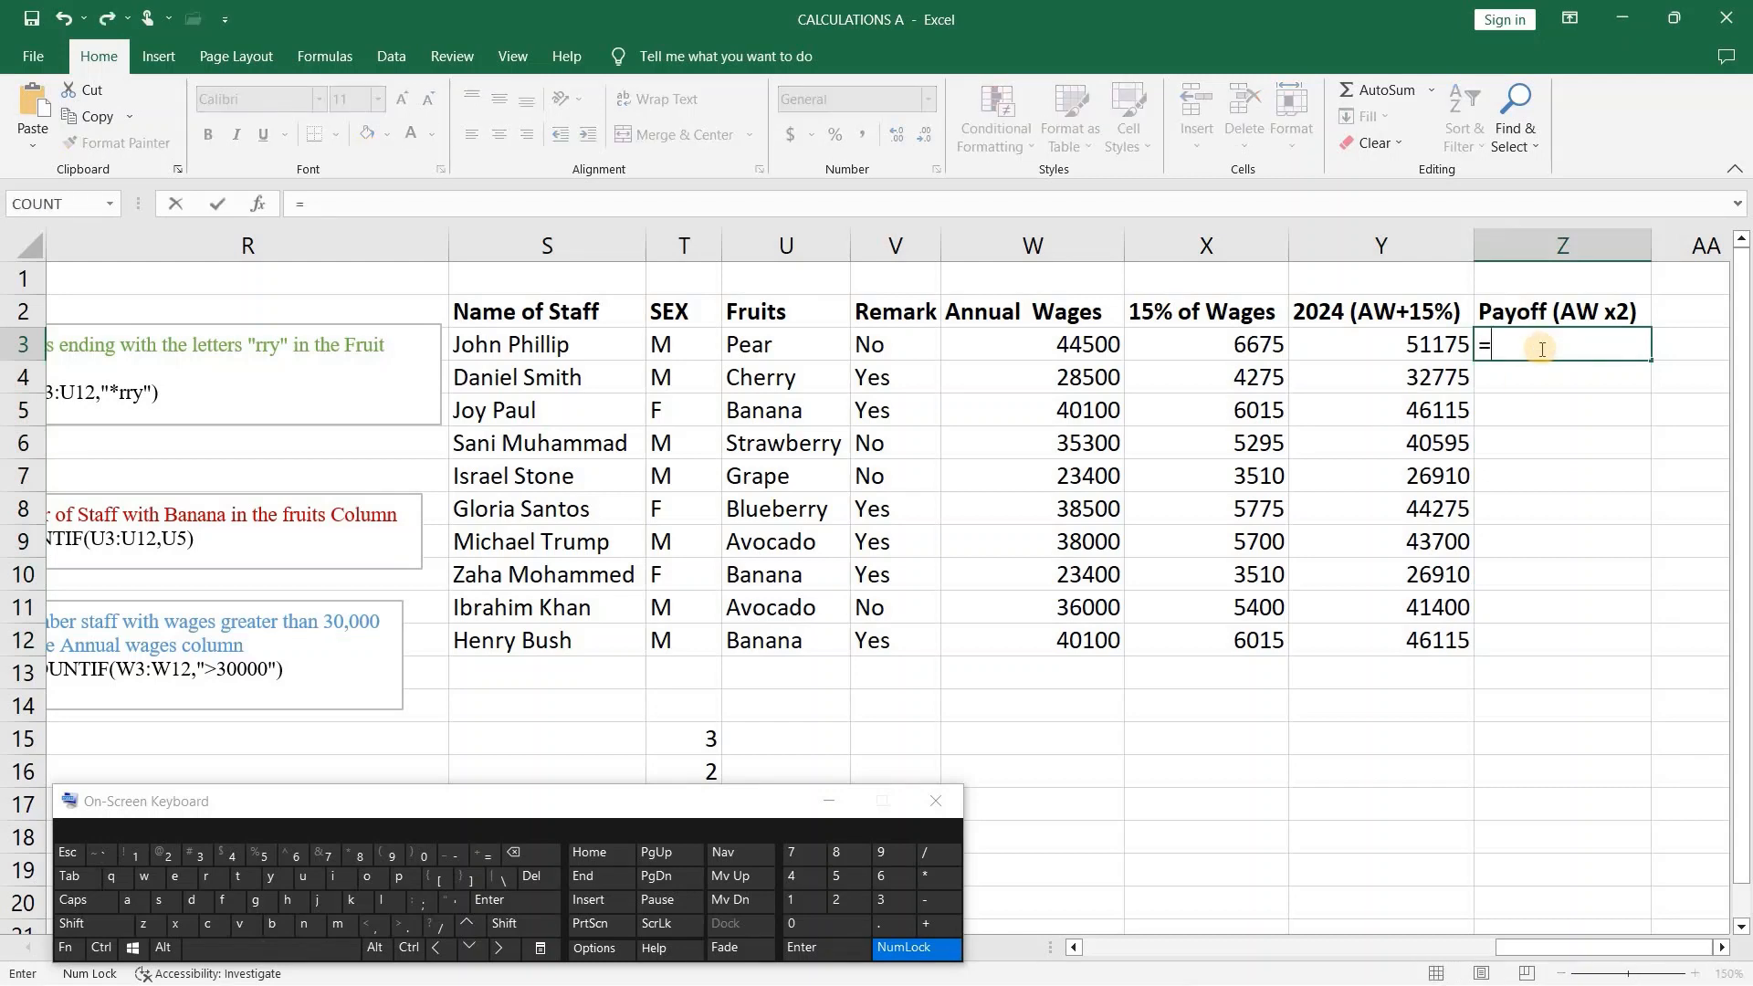
click(1079, 344)
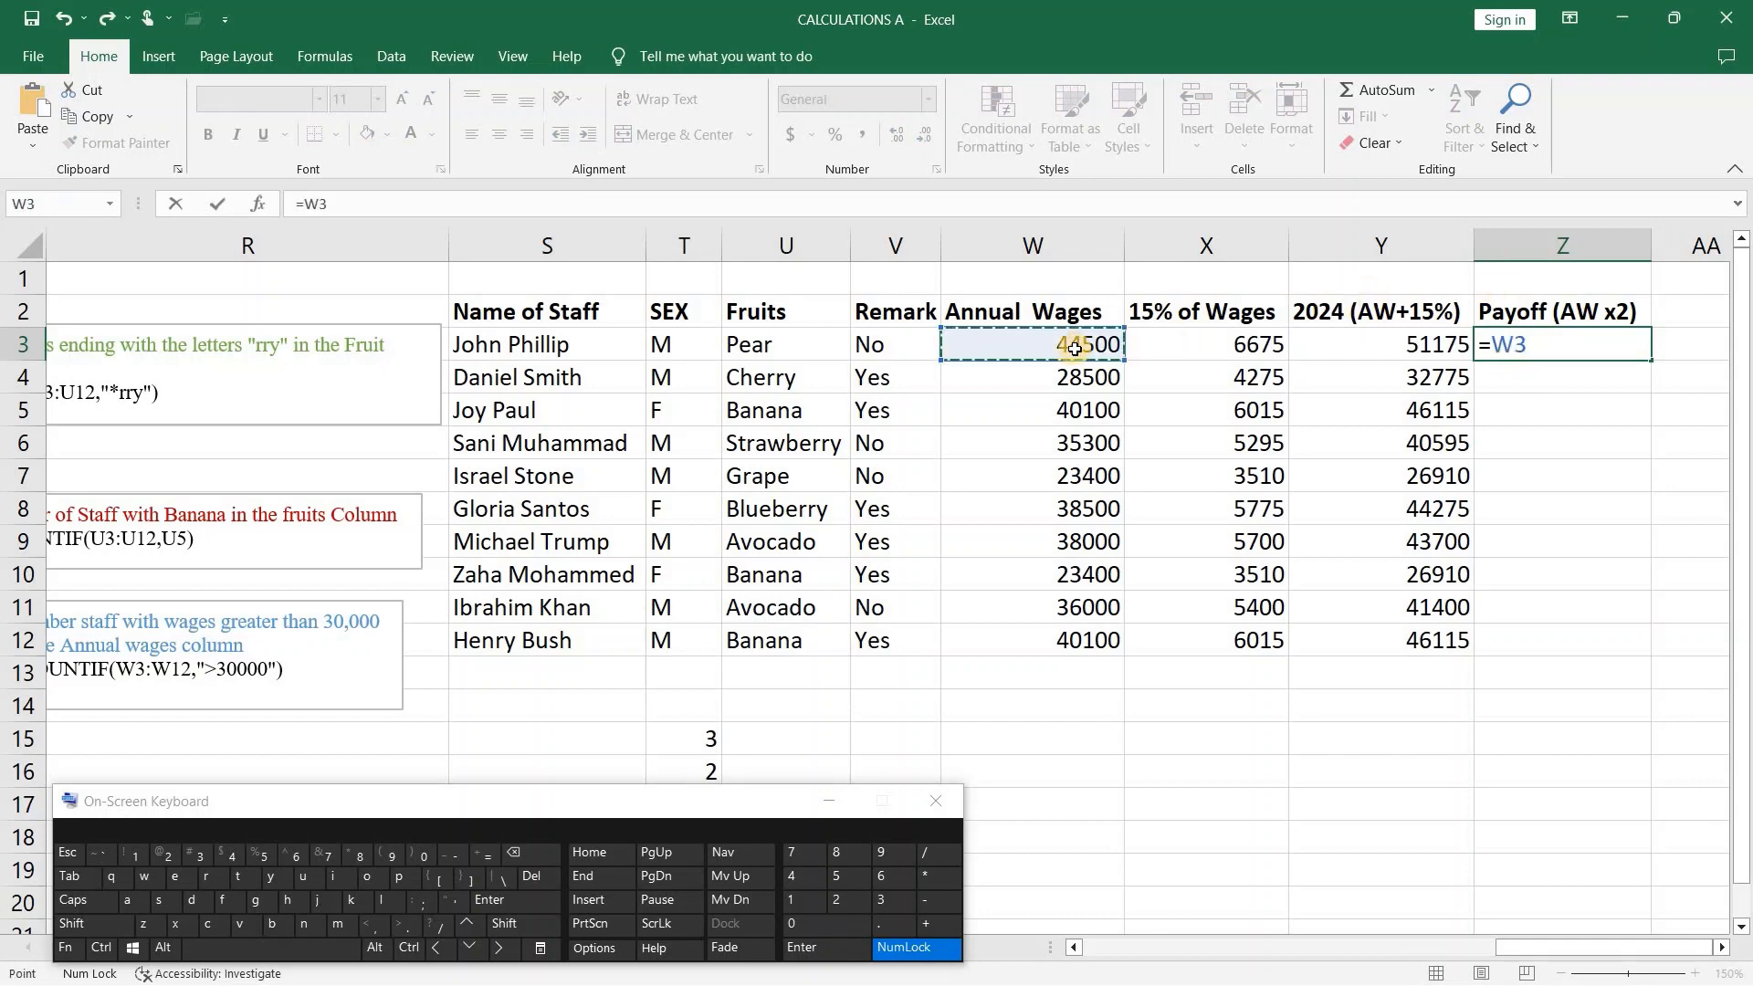
click(939, 878)
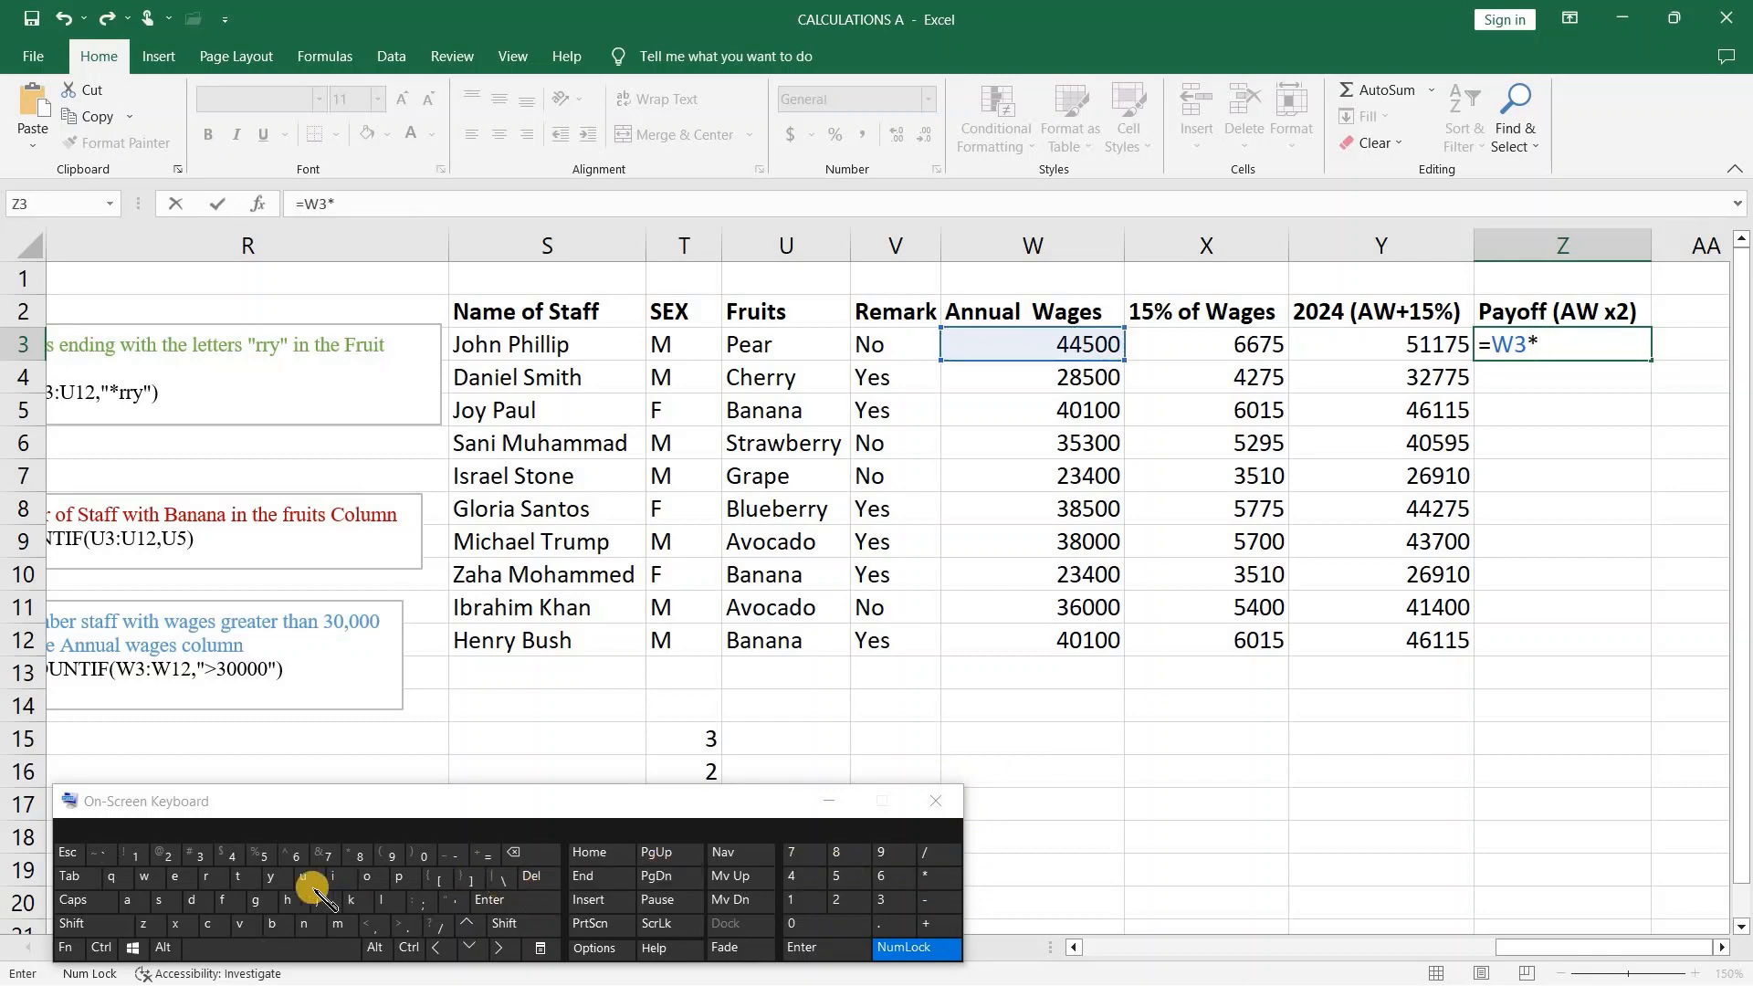
click(836, 898)
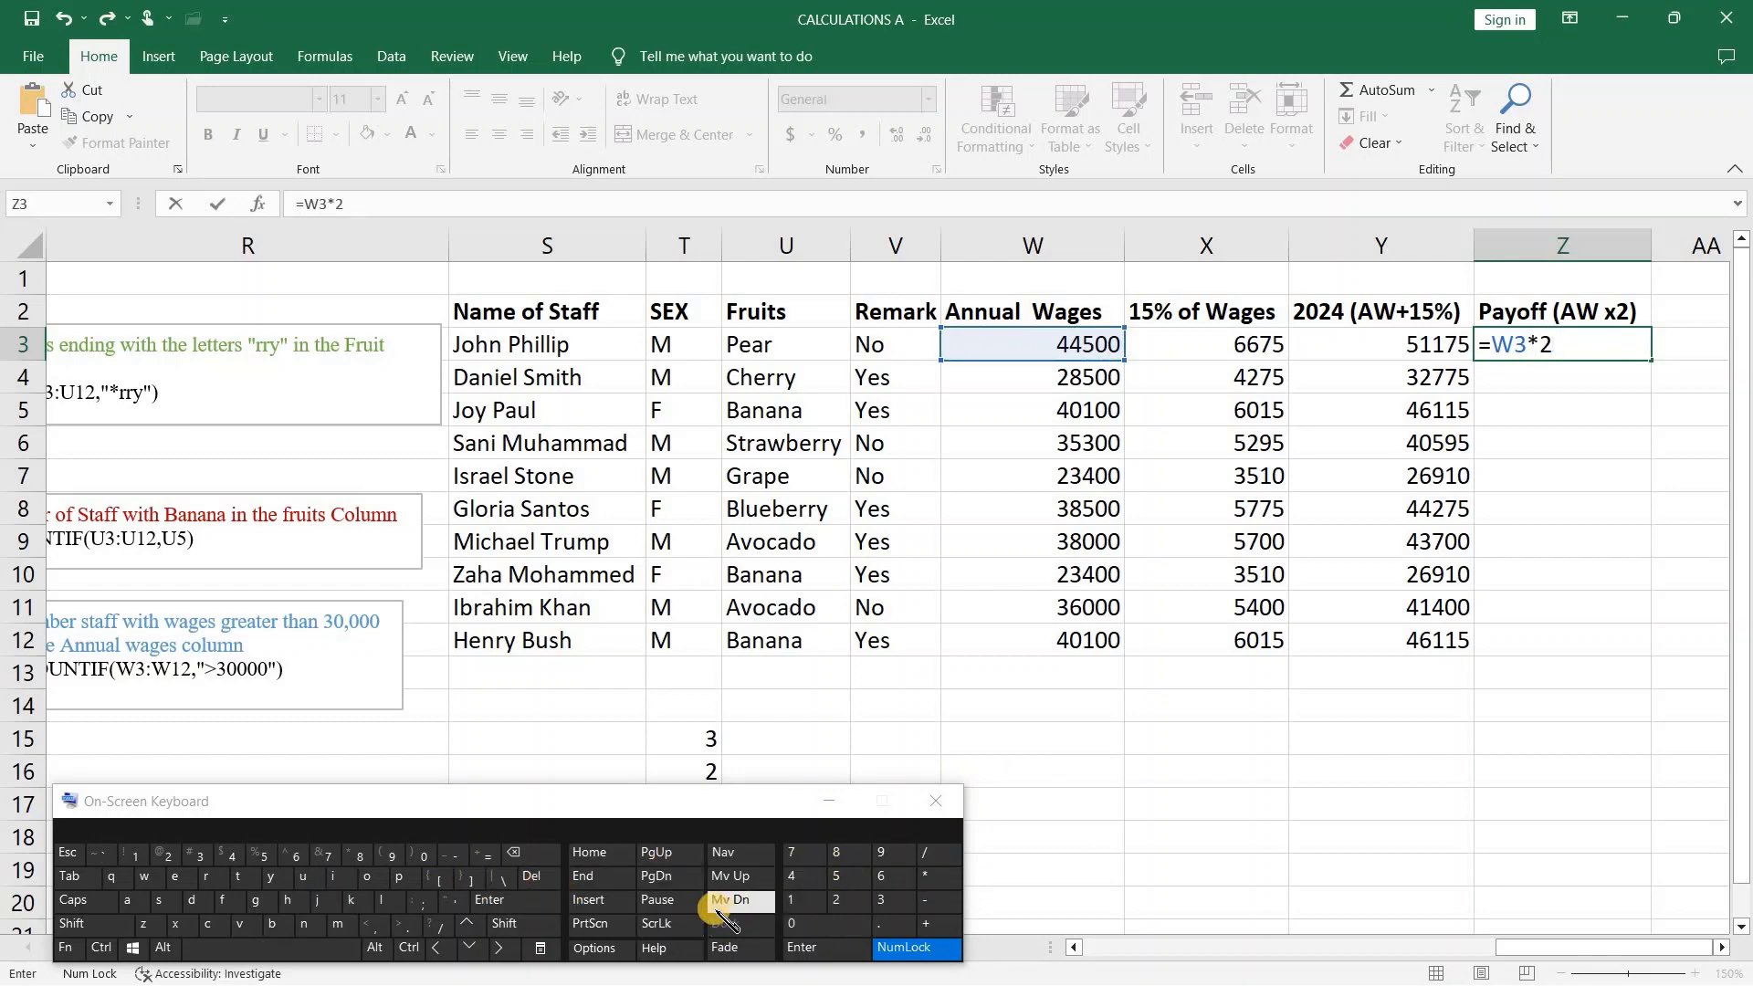
click(504, 900)
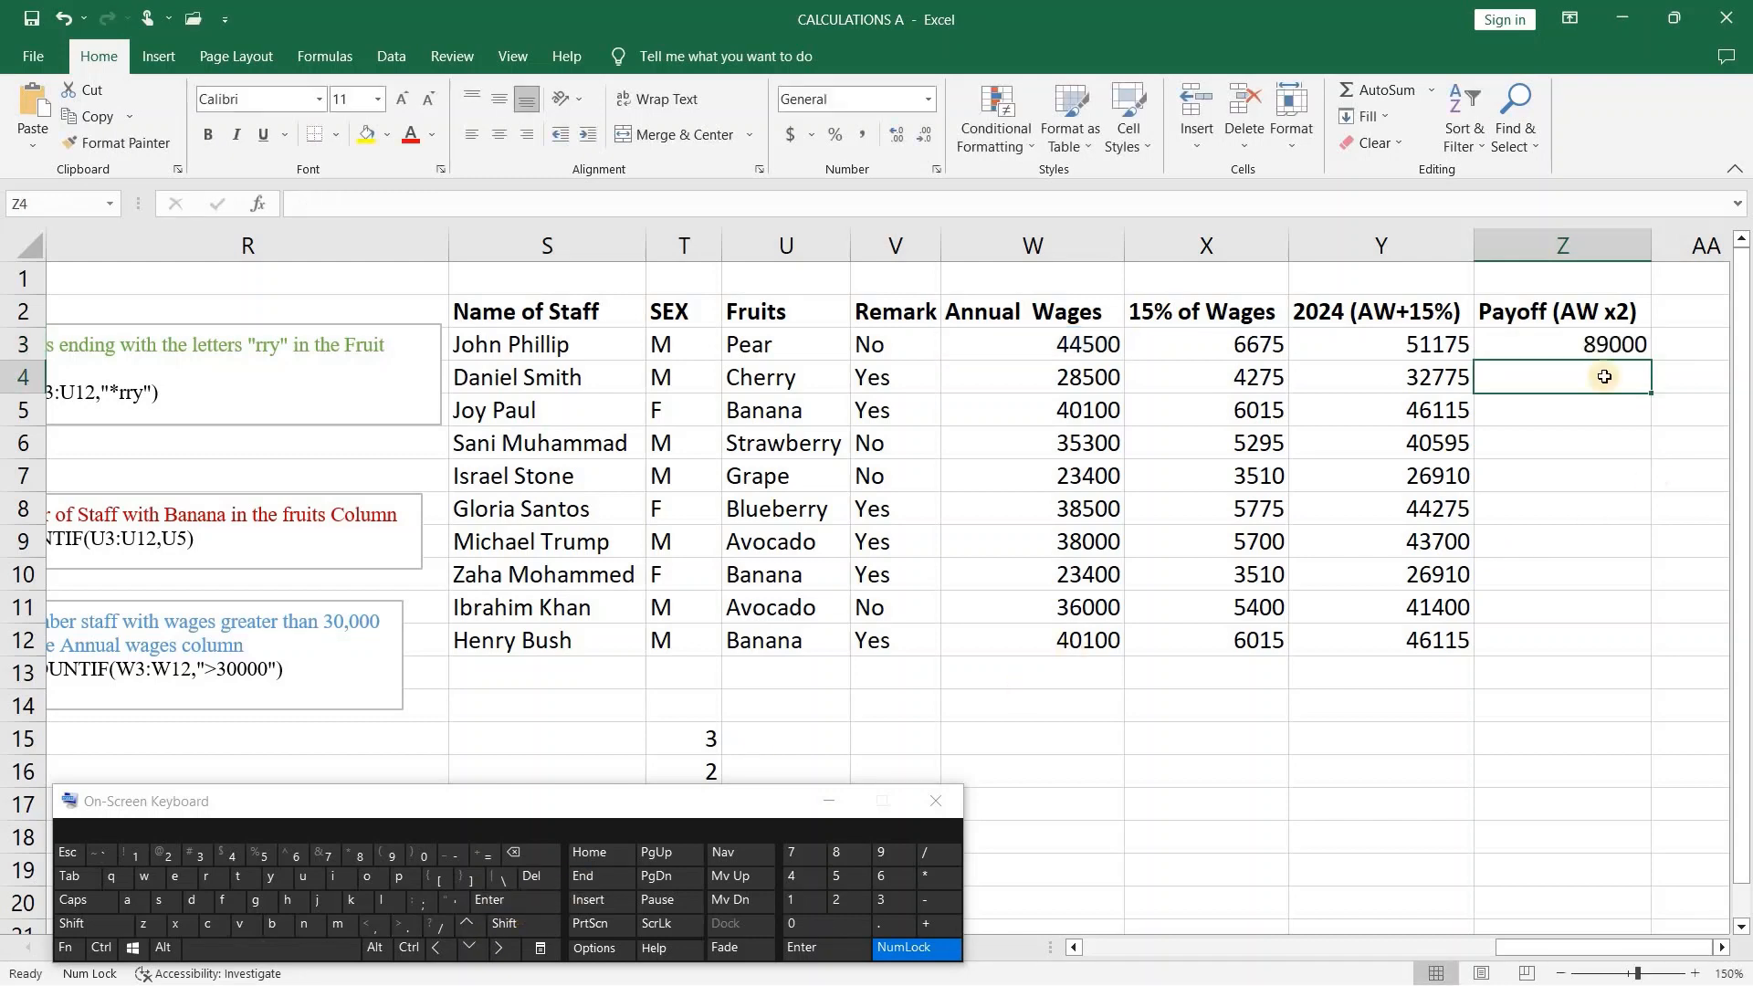
click(1606, 344)
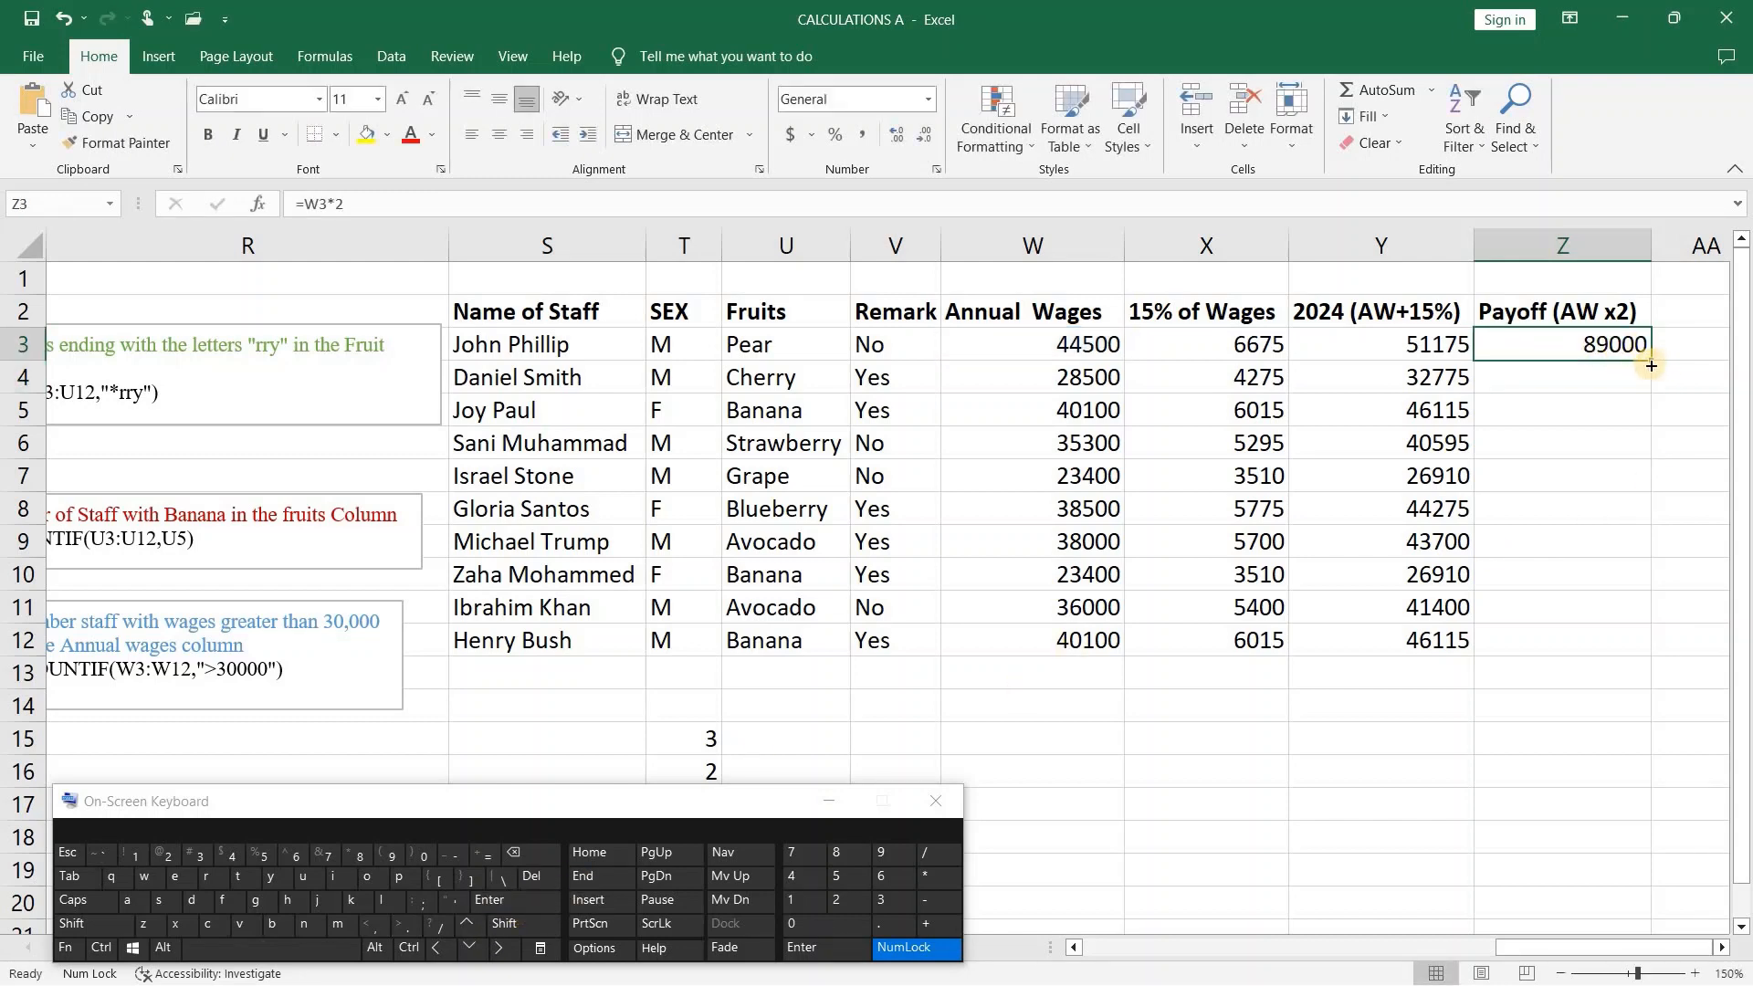
drag(1649, 365, 1654, 655)
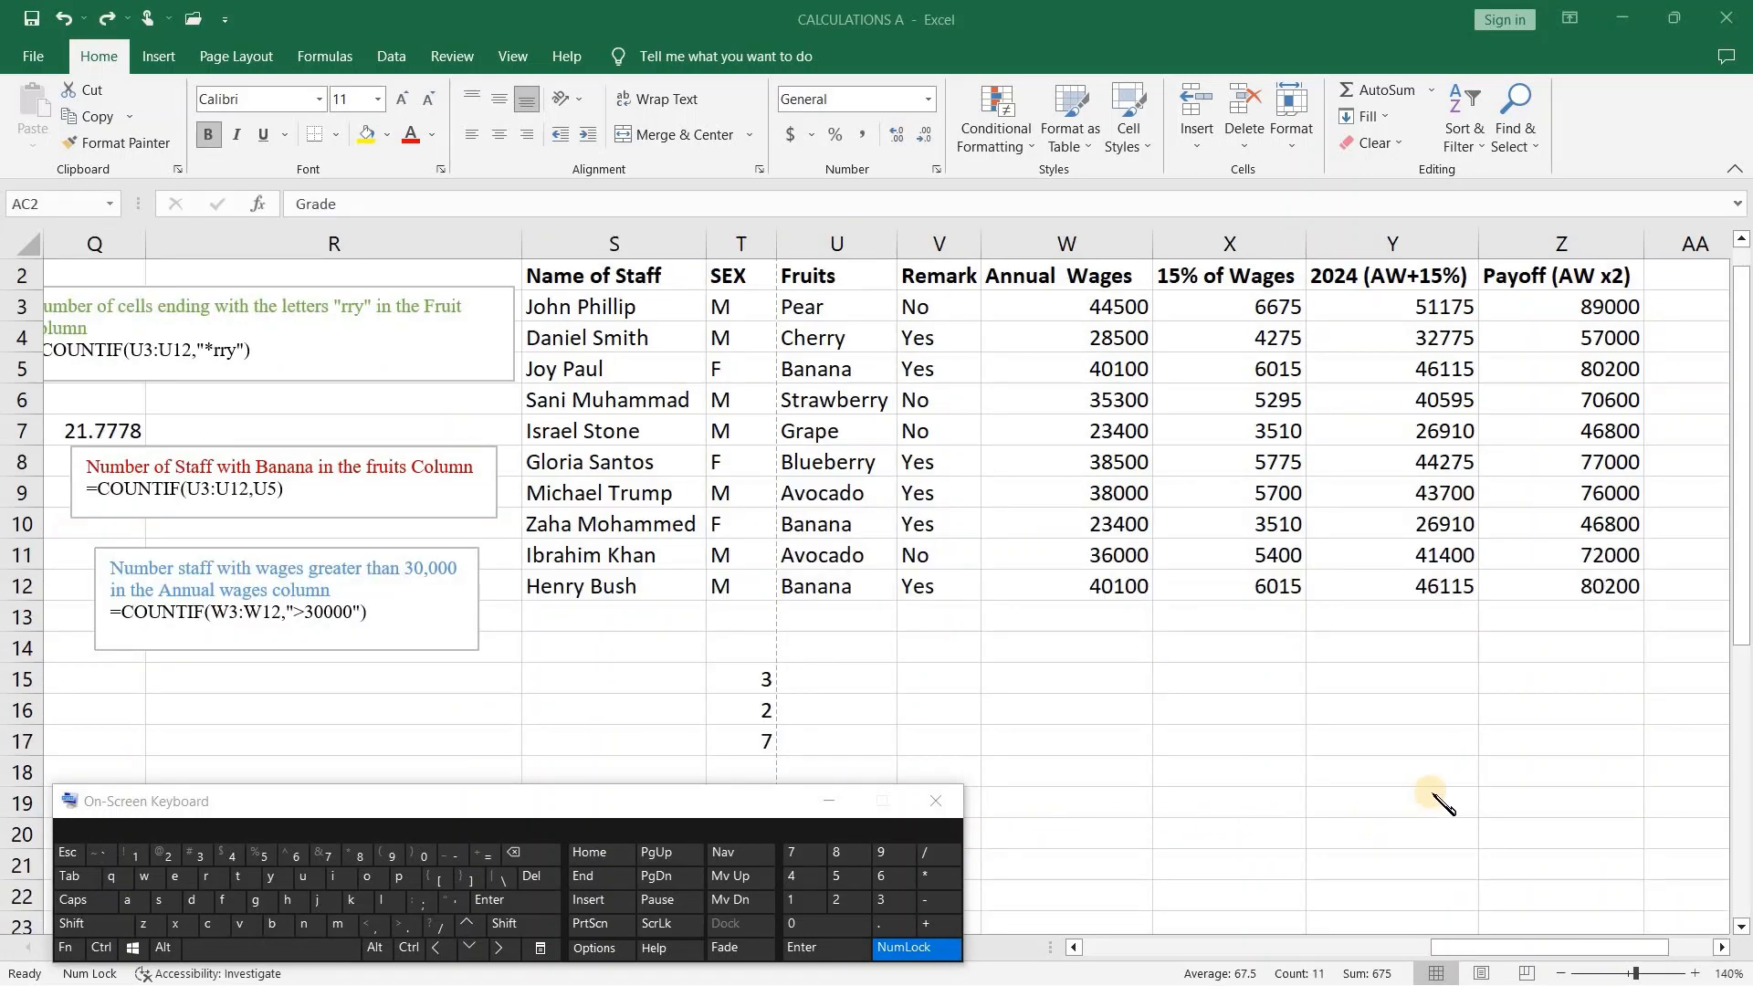
- Delete the empty sheet columns AA and AB between the Payoff (AW x2) and Grade columns
scroll(1108, 512, up, 1)
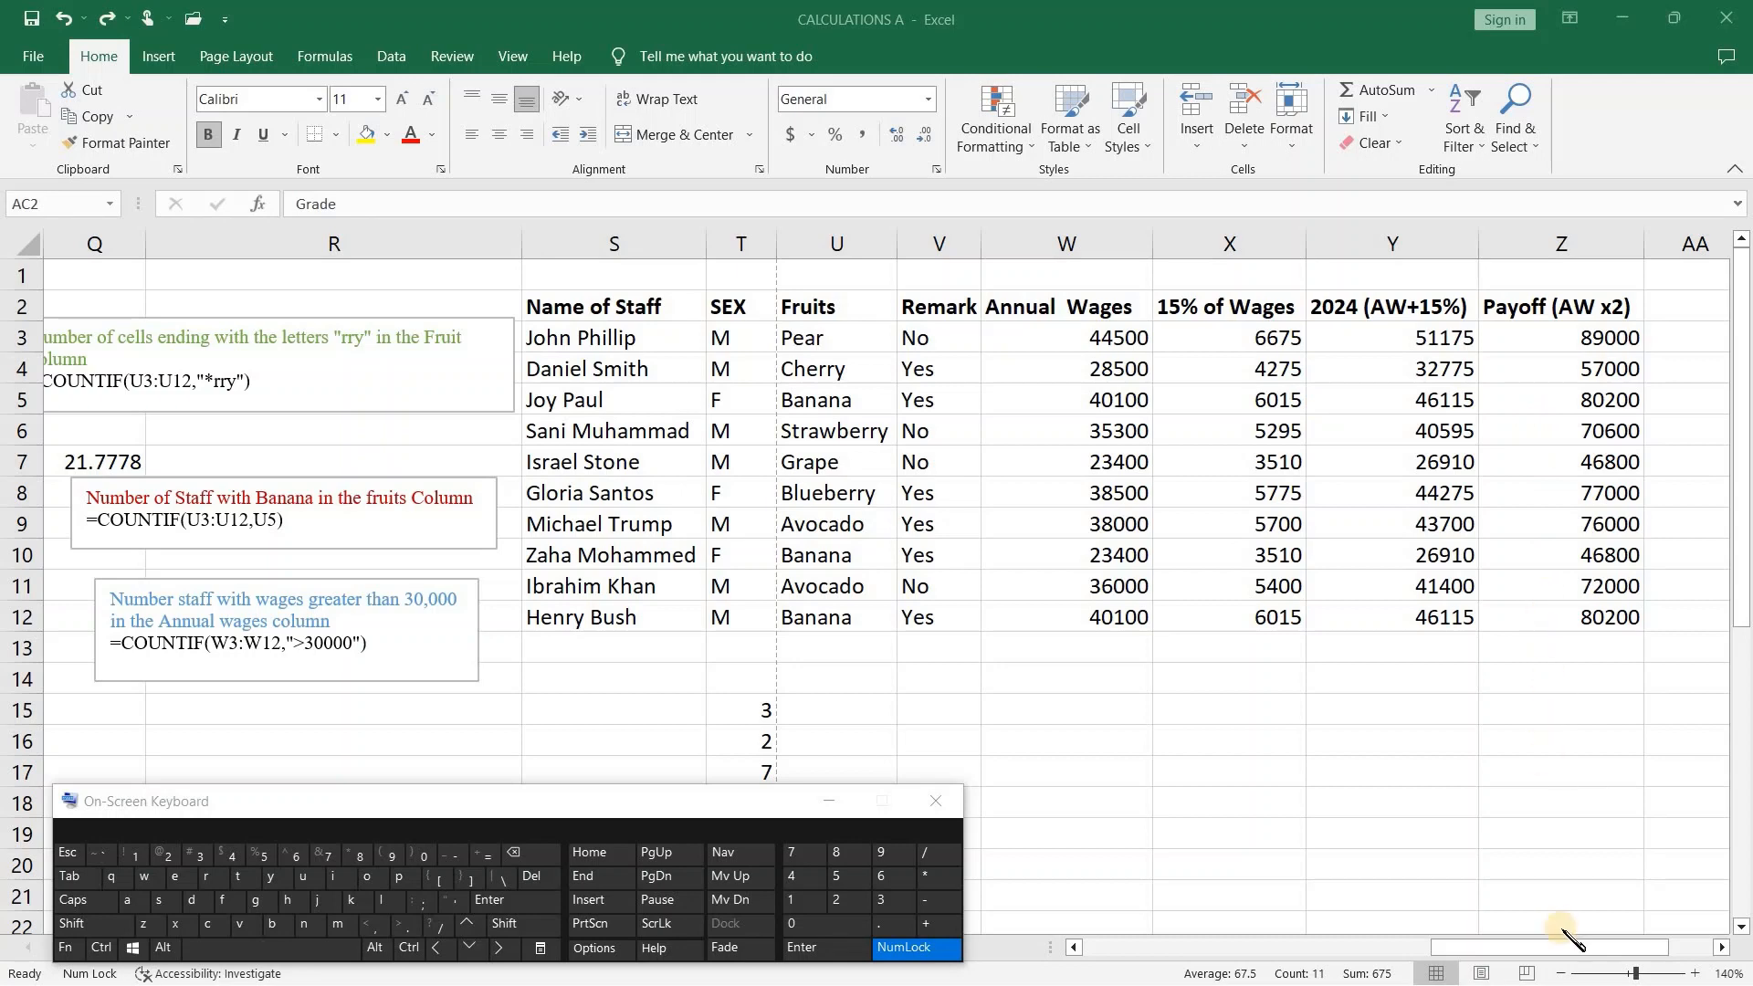
drag(1584, 950, 1682, 949)
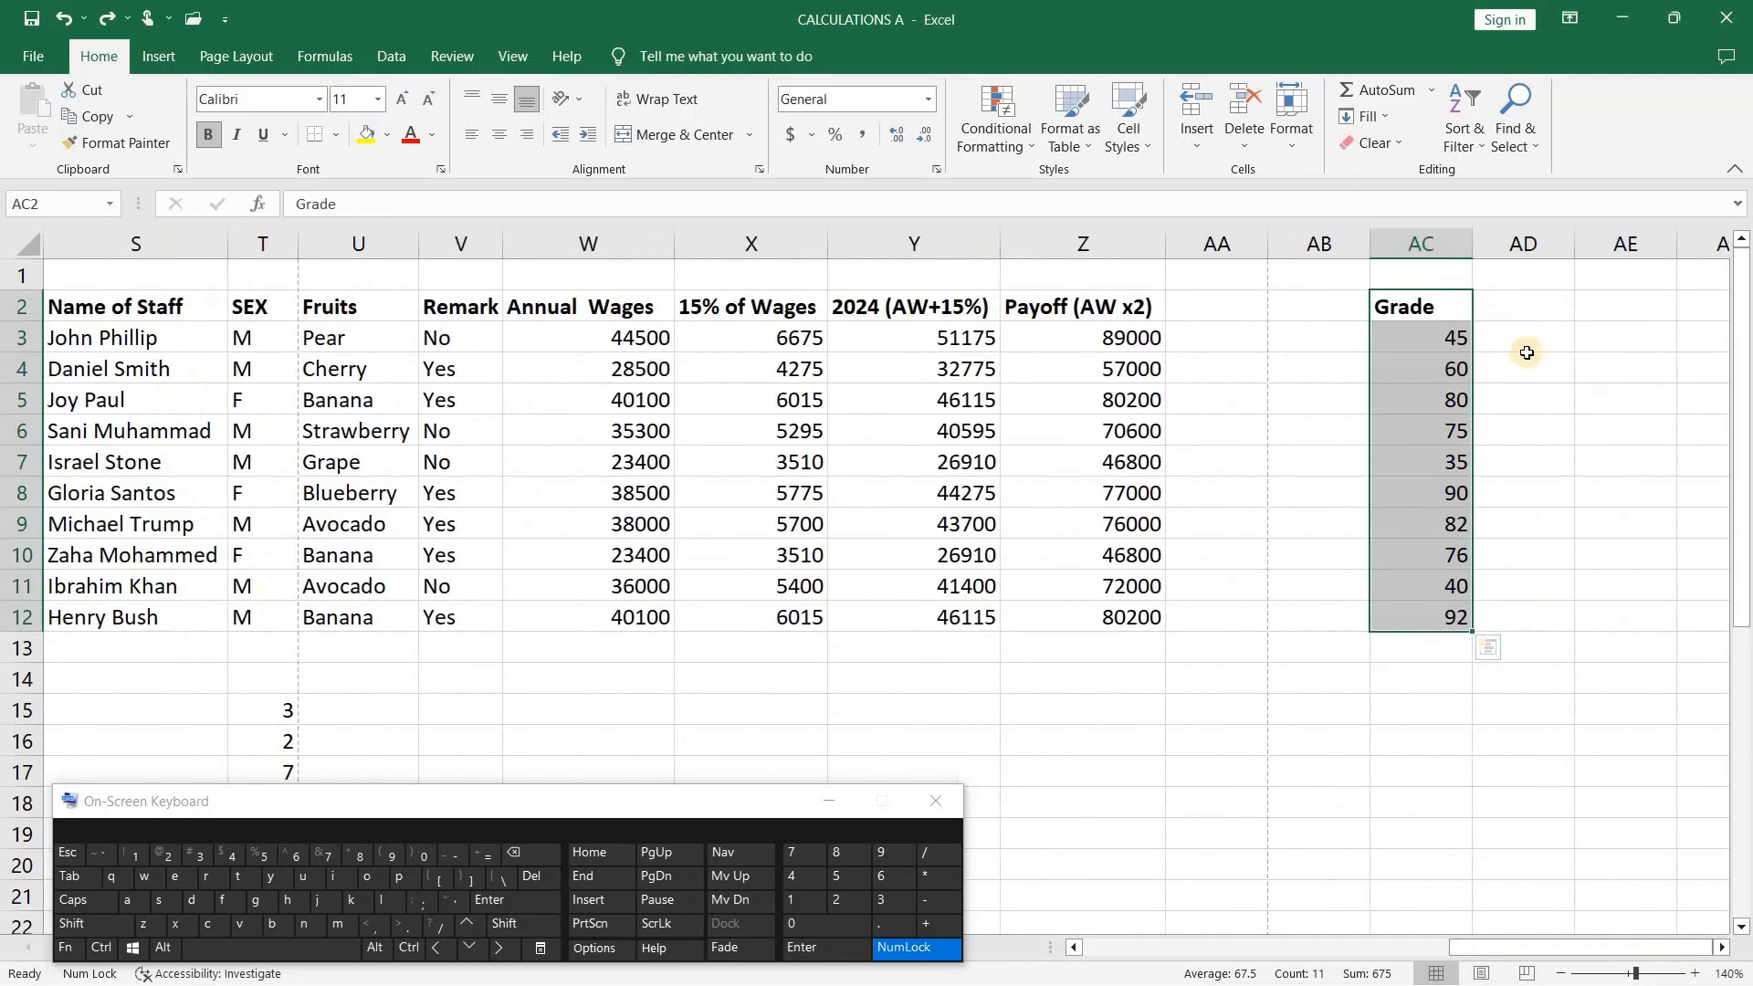
drag(1218, 307, 1306, 614)
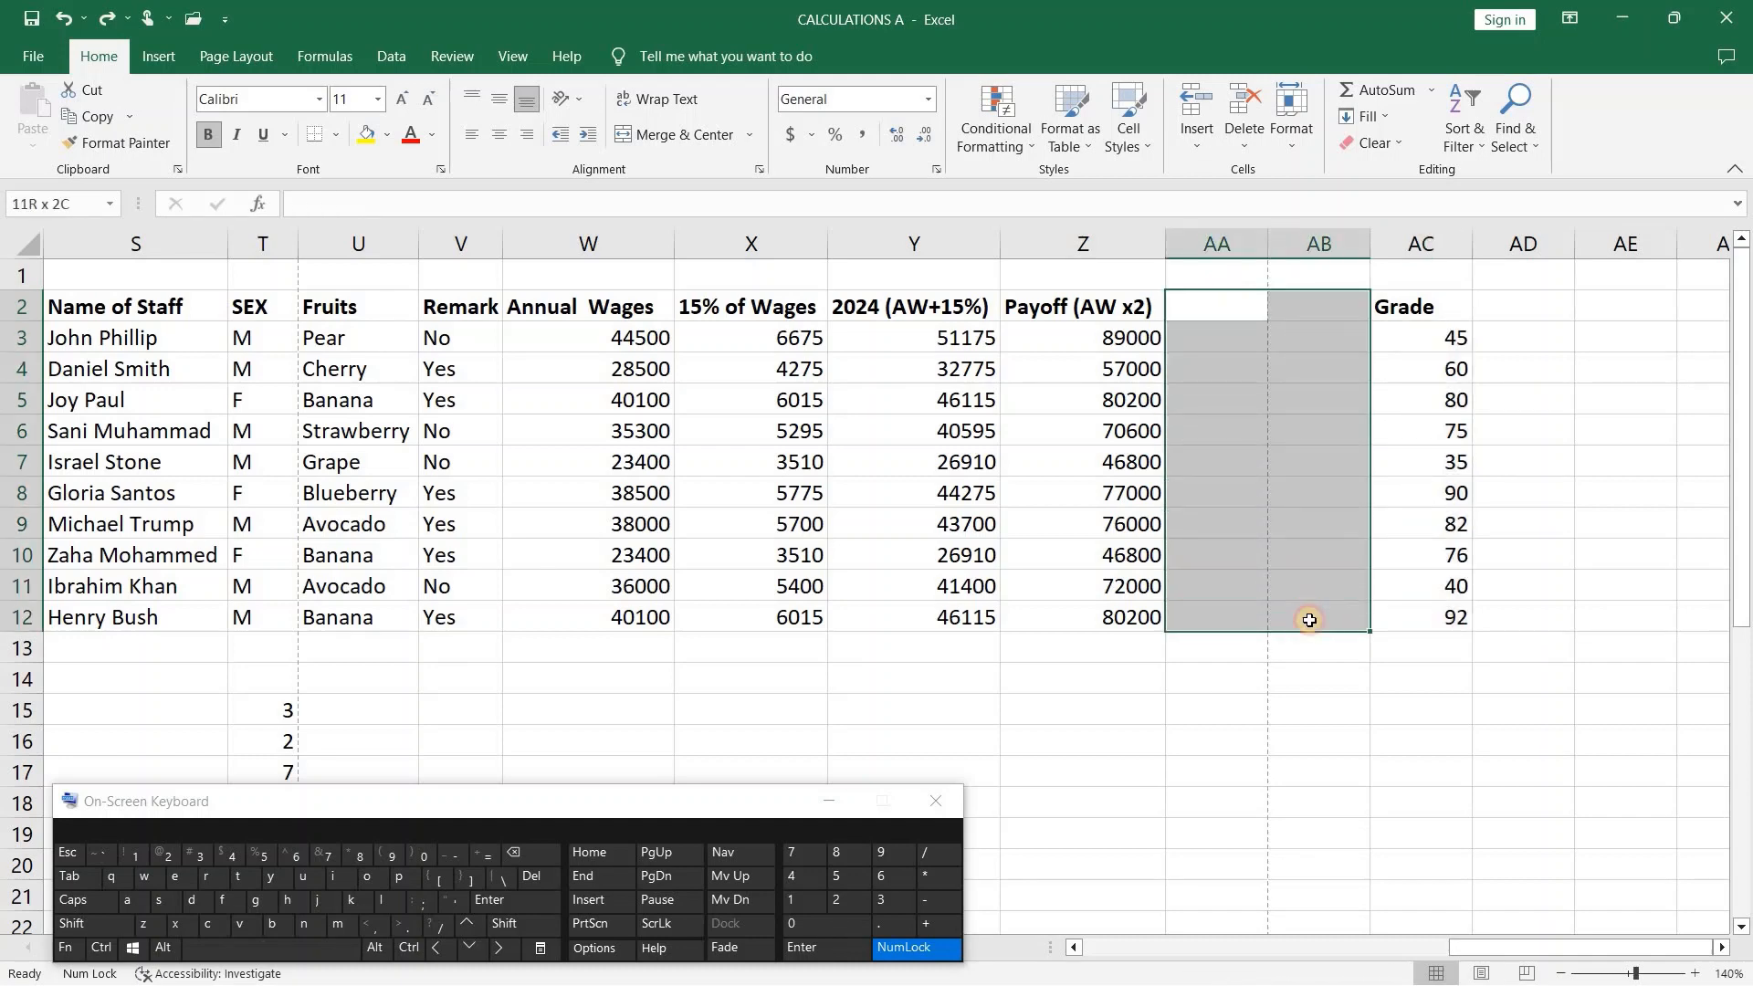
click(1243, 139)
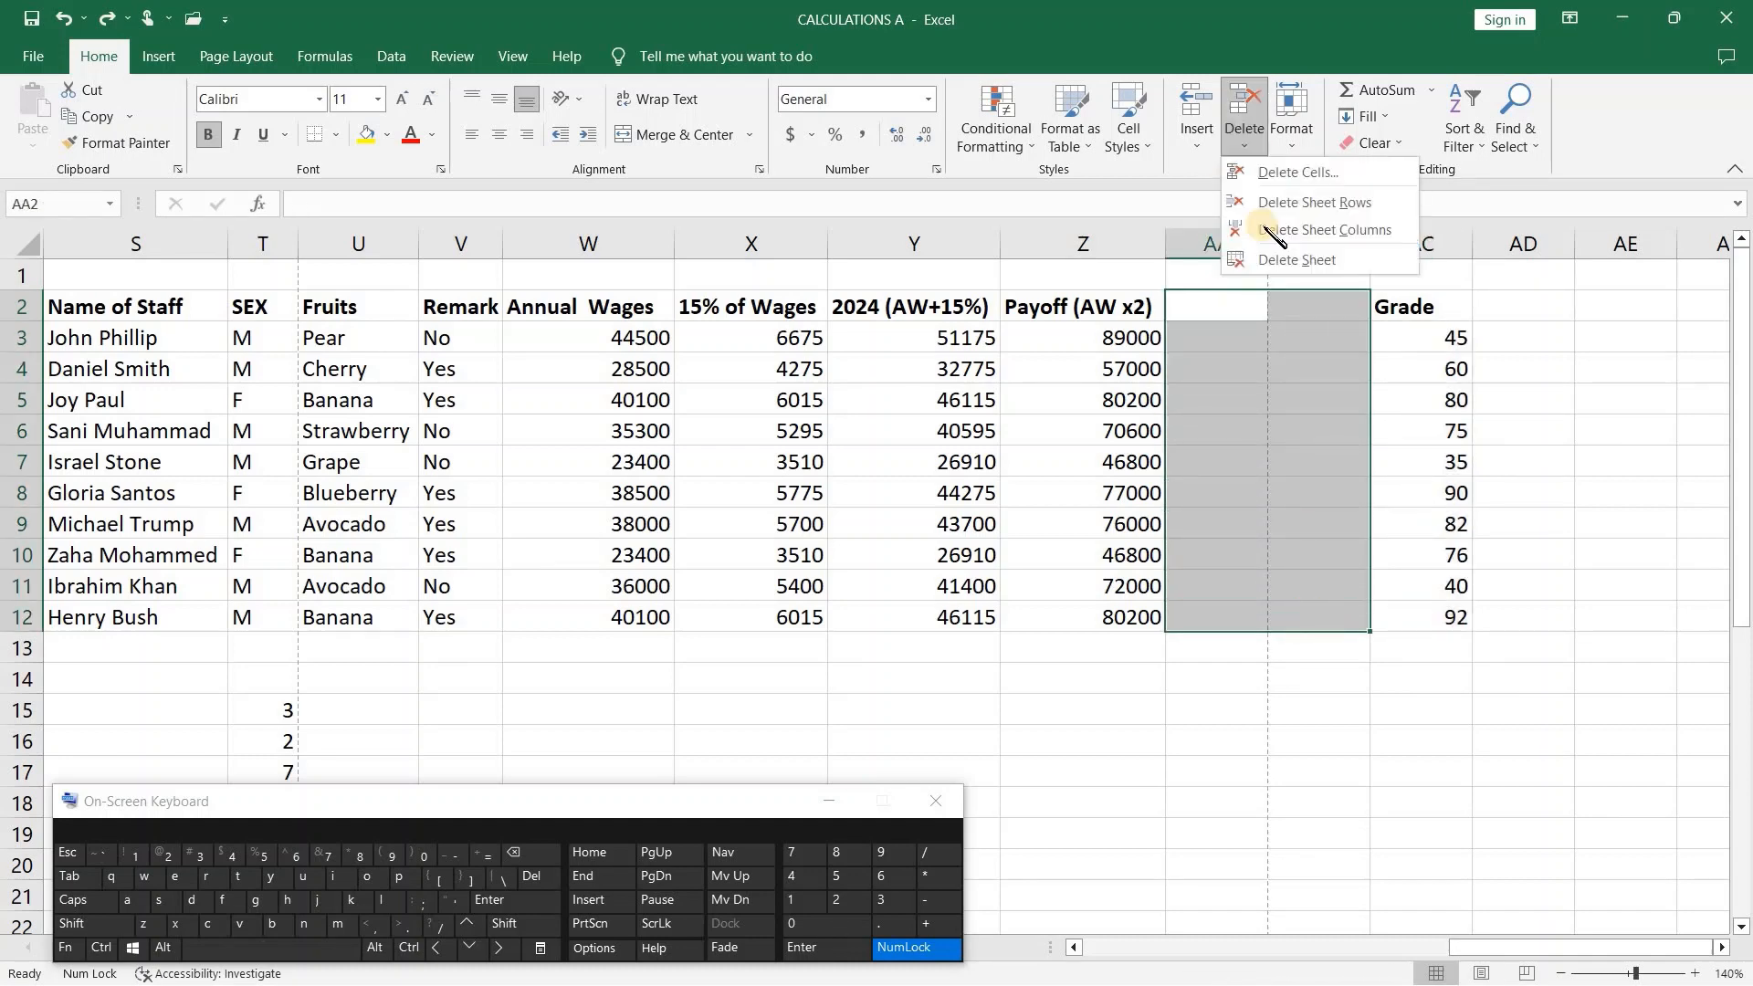
click(1321, 236)
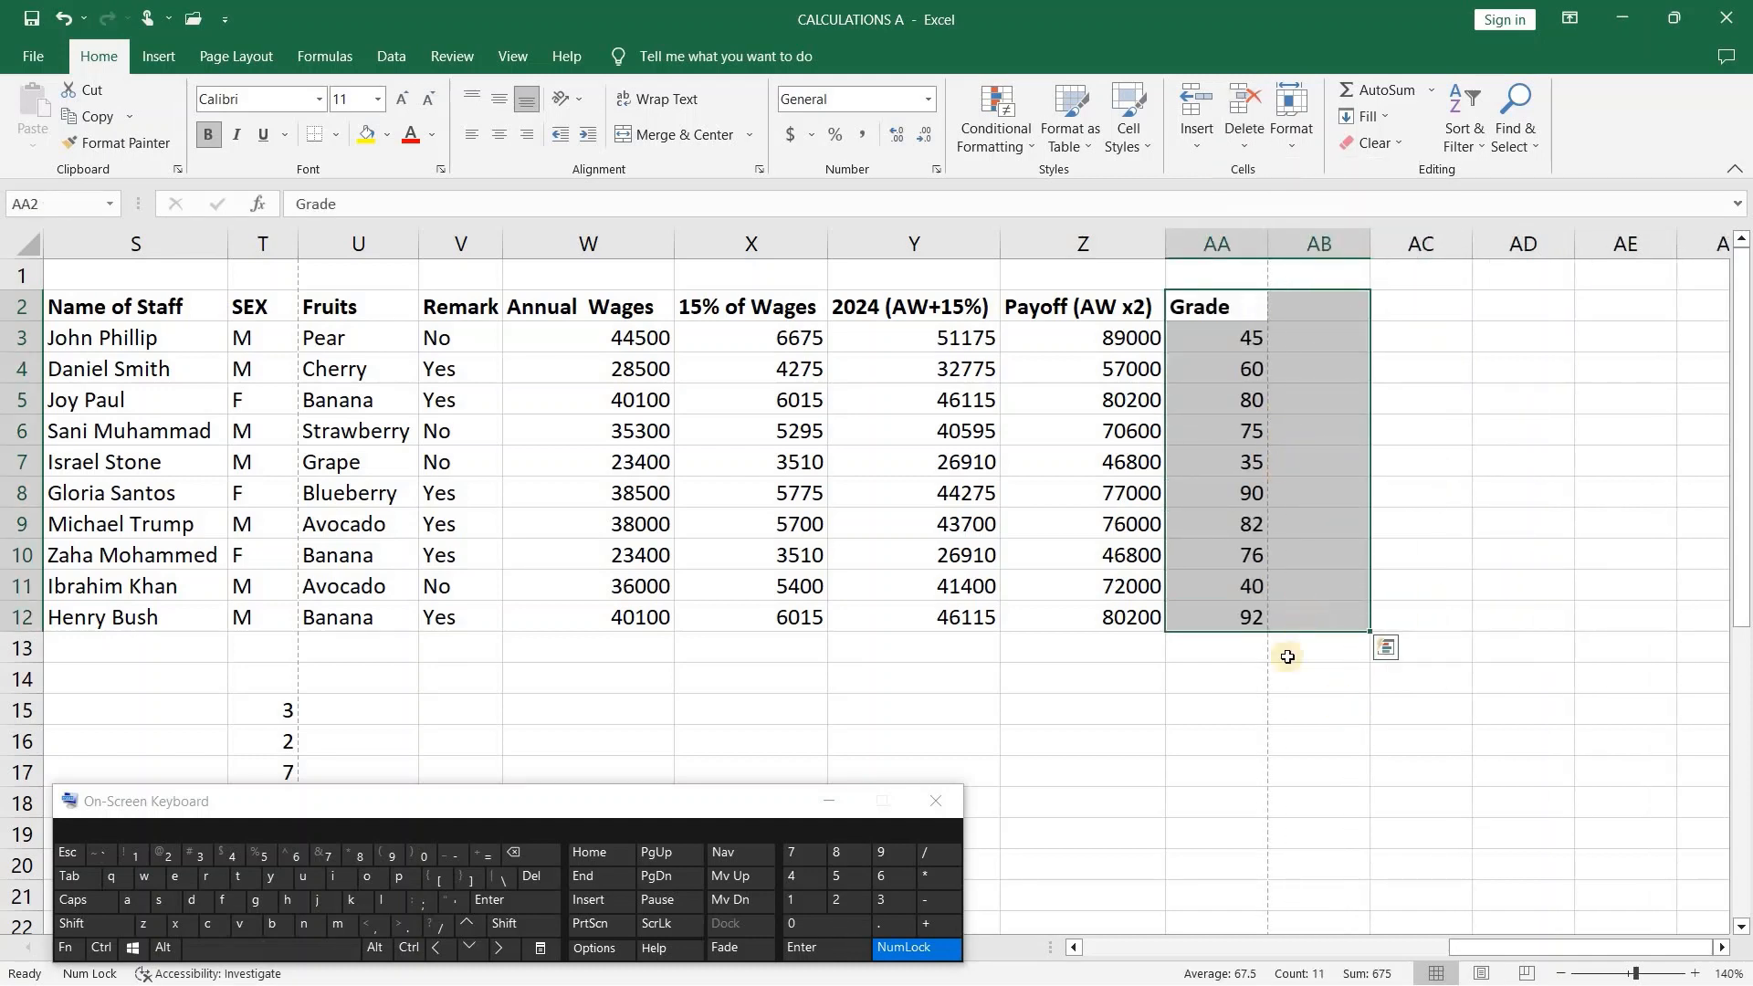
click(1305, 680)
- Move the IF function text box up beneath the Grade column, starting at about row 15 and extending across to column AE
scroll(1314, 727, down, 5)
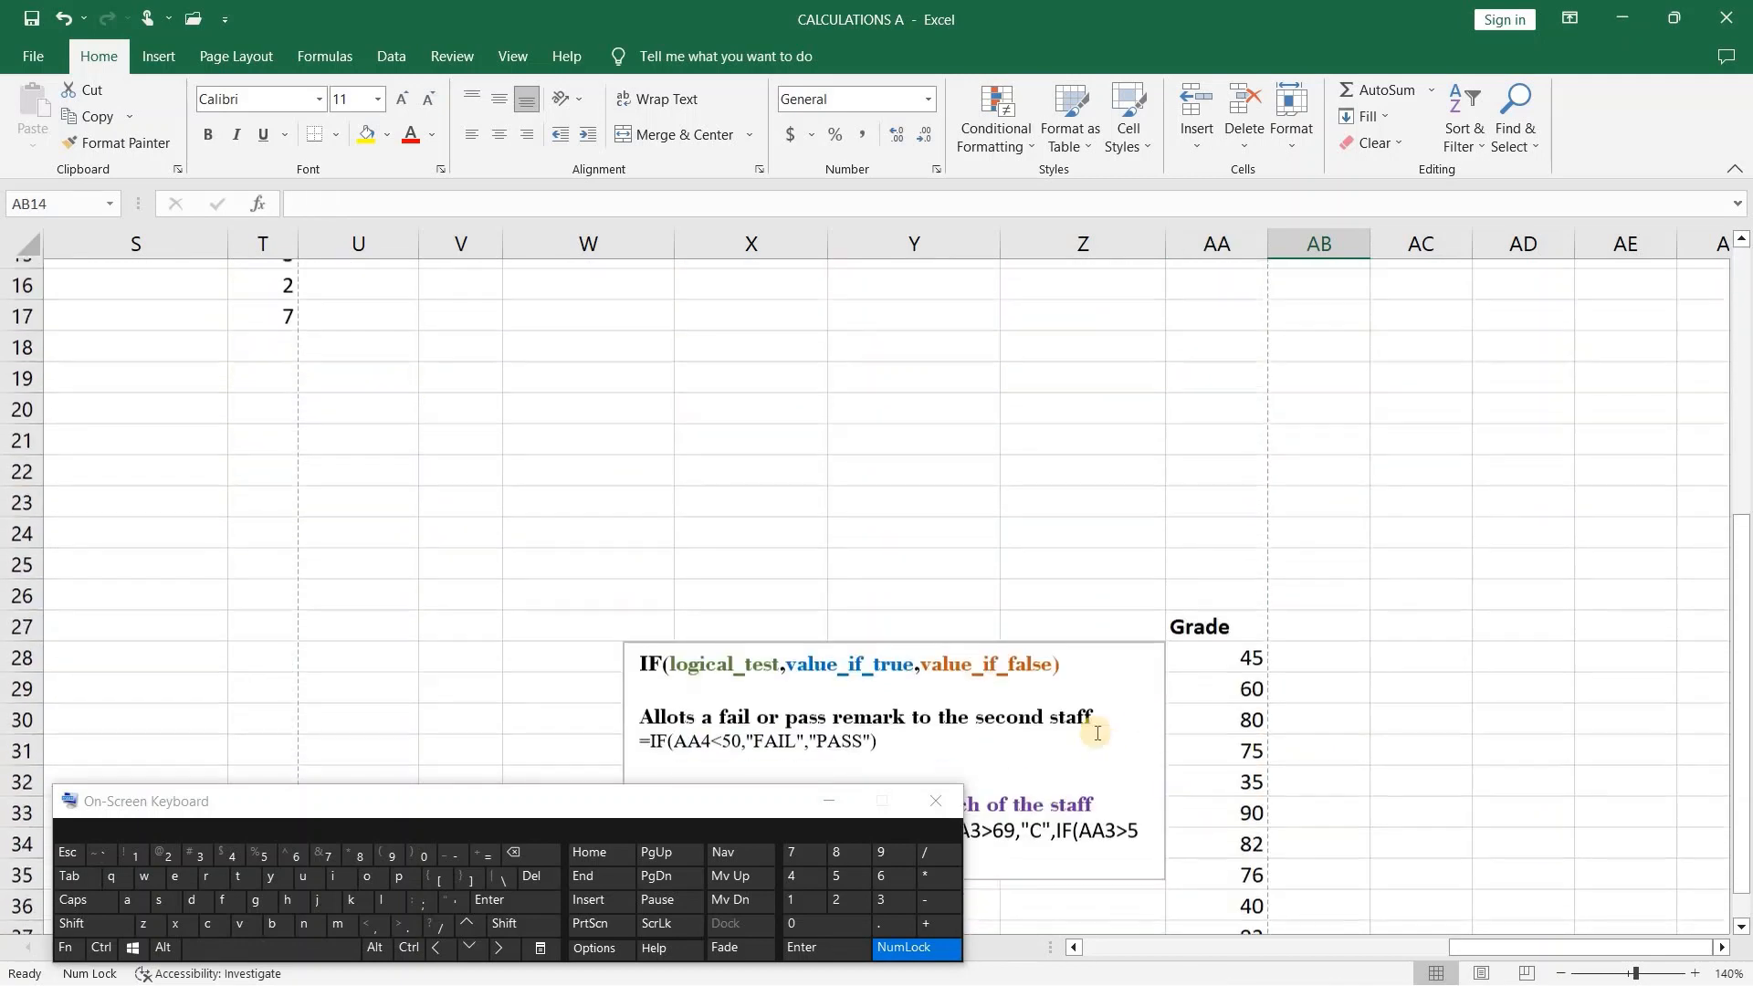
click(1099, 715)
drag(983, 637, 1259, 389)
scroll(1259, 390, up, 2)
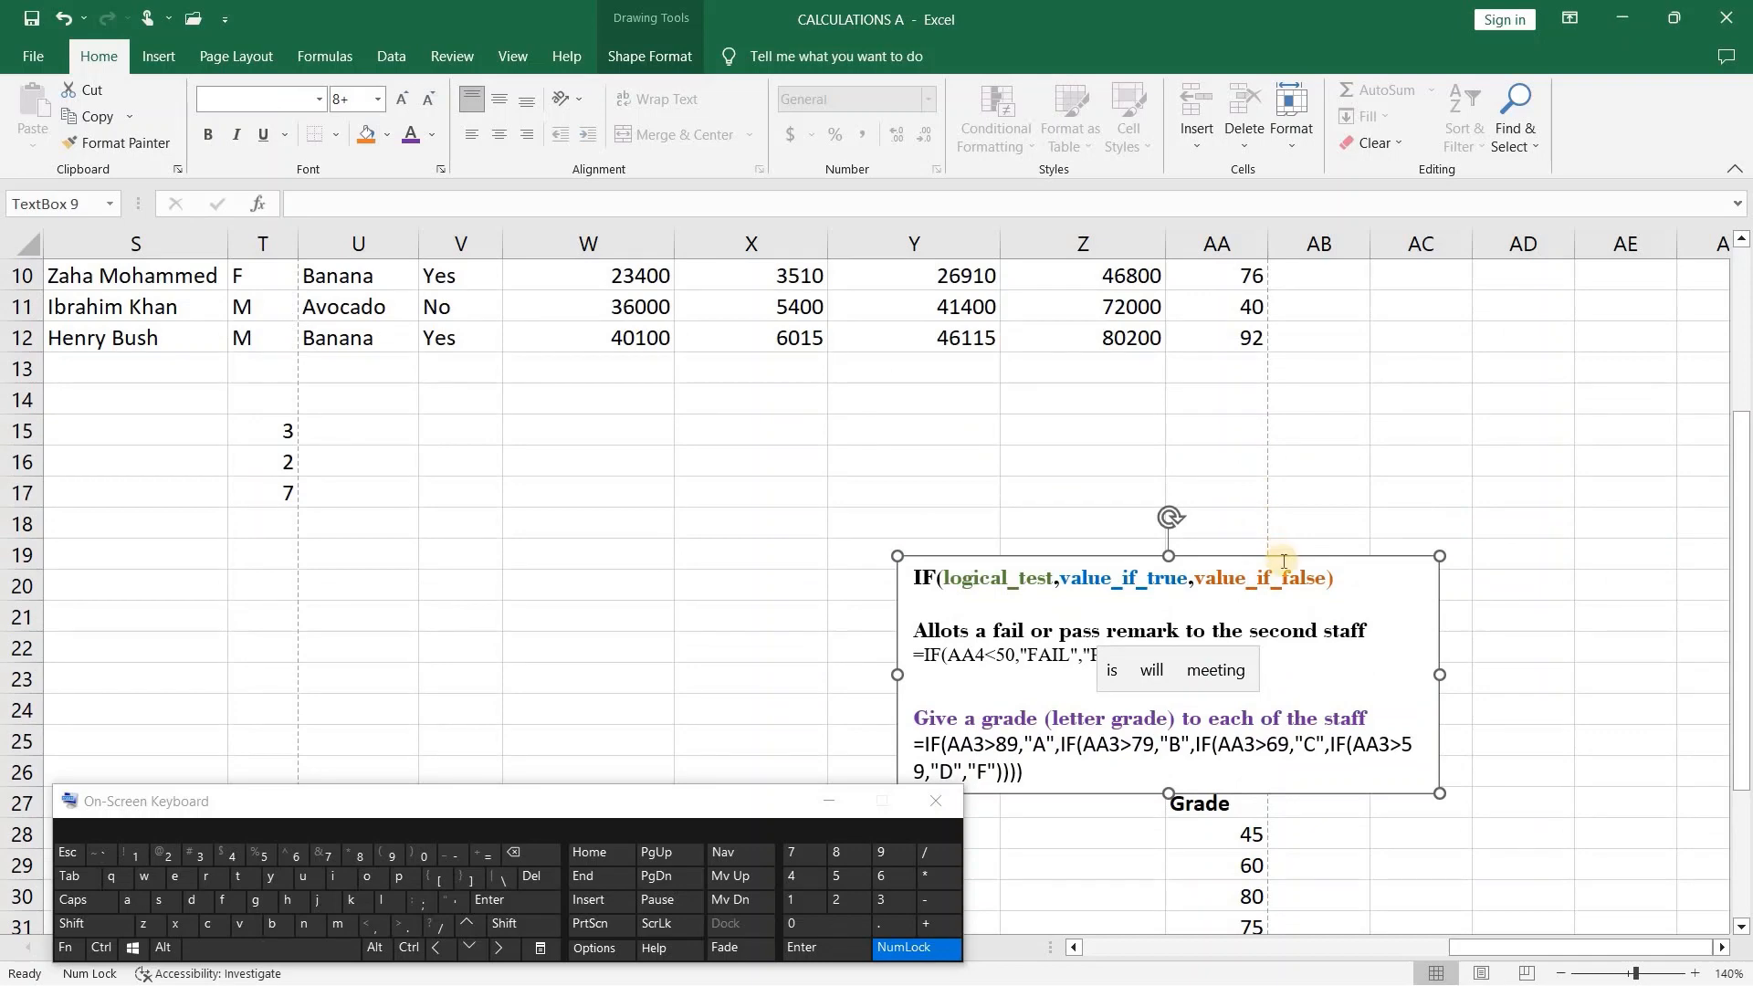
drag(1282, 551, 1219, 429)
scroll(1317, 480, up, 3)
scroll(1317, 480, down, 1)
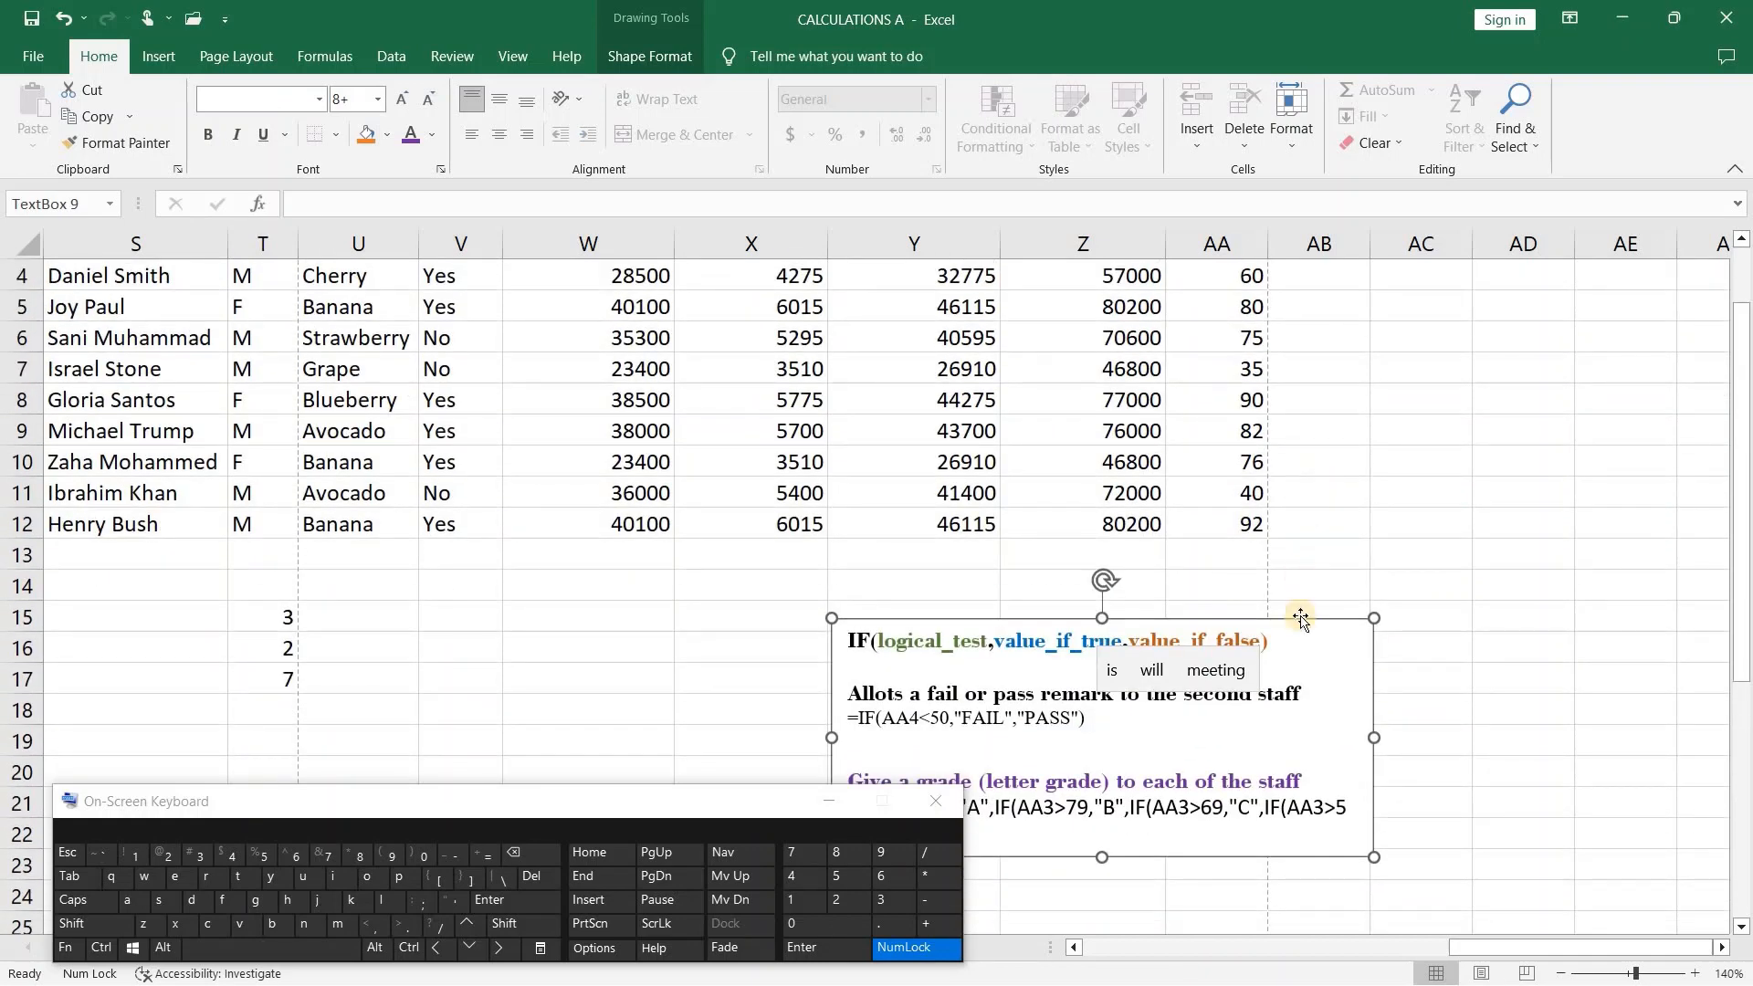
drag(1374, 616, 1674, 604)
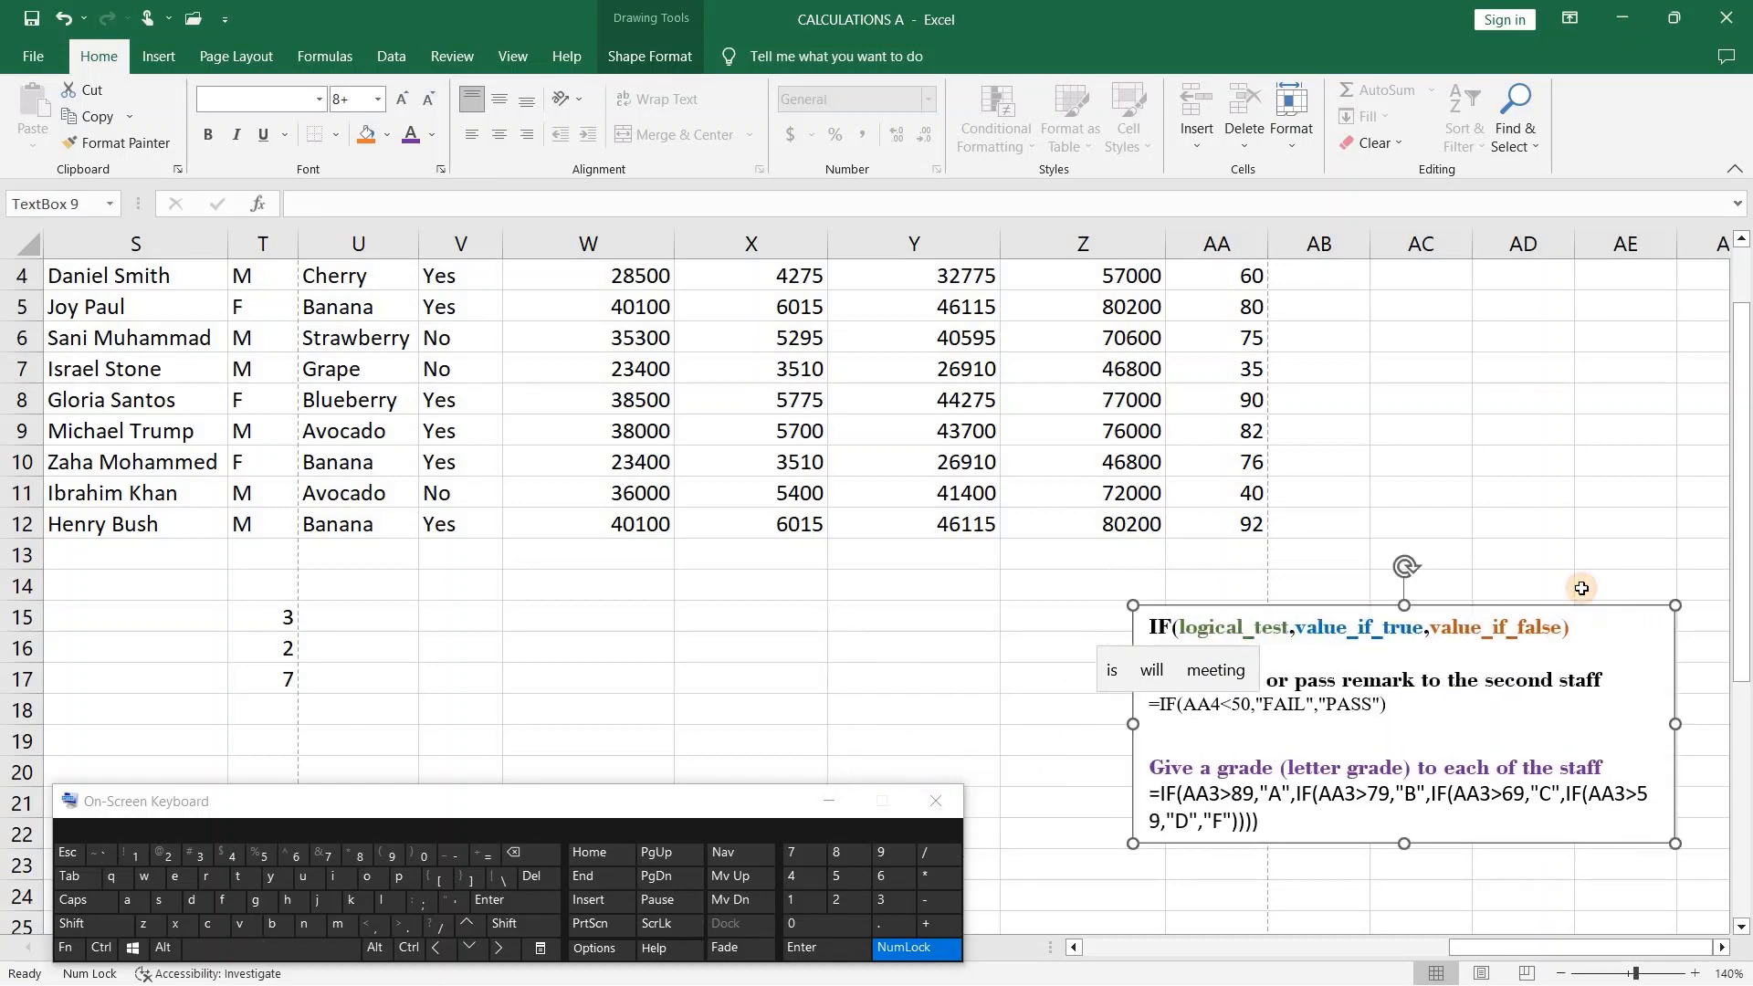
click(1509, 740)
scroll(1497, 740, up, 1)
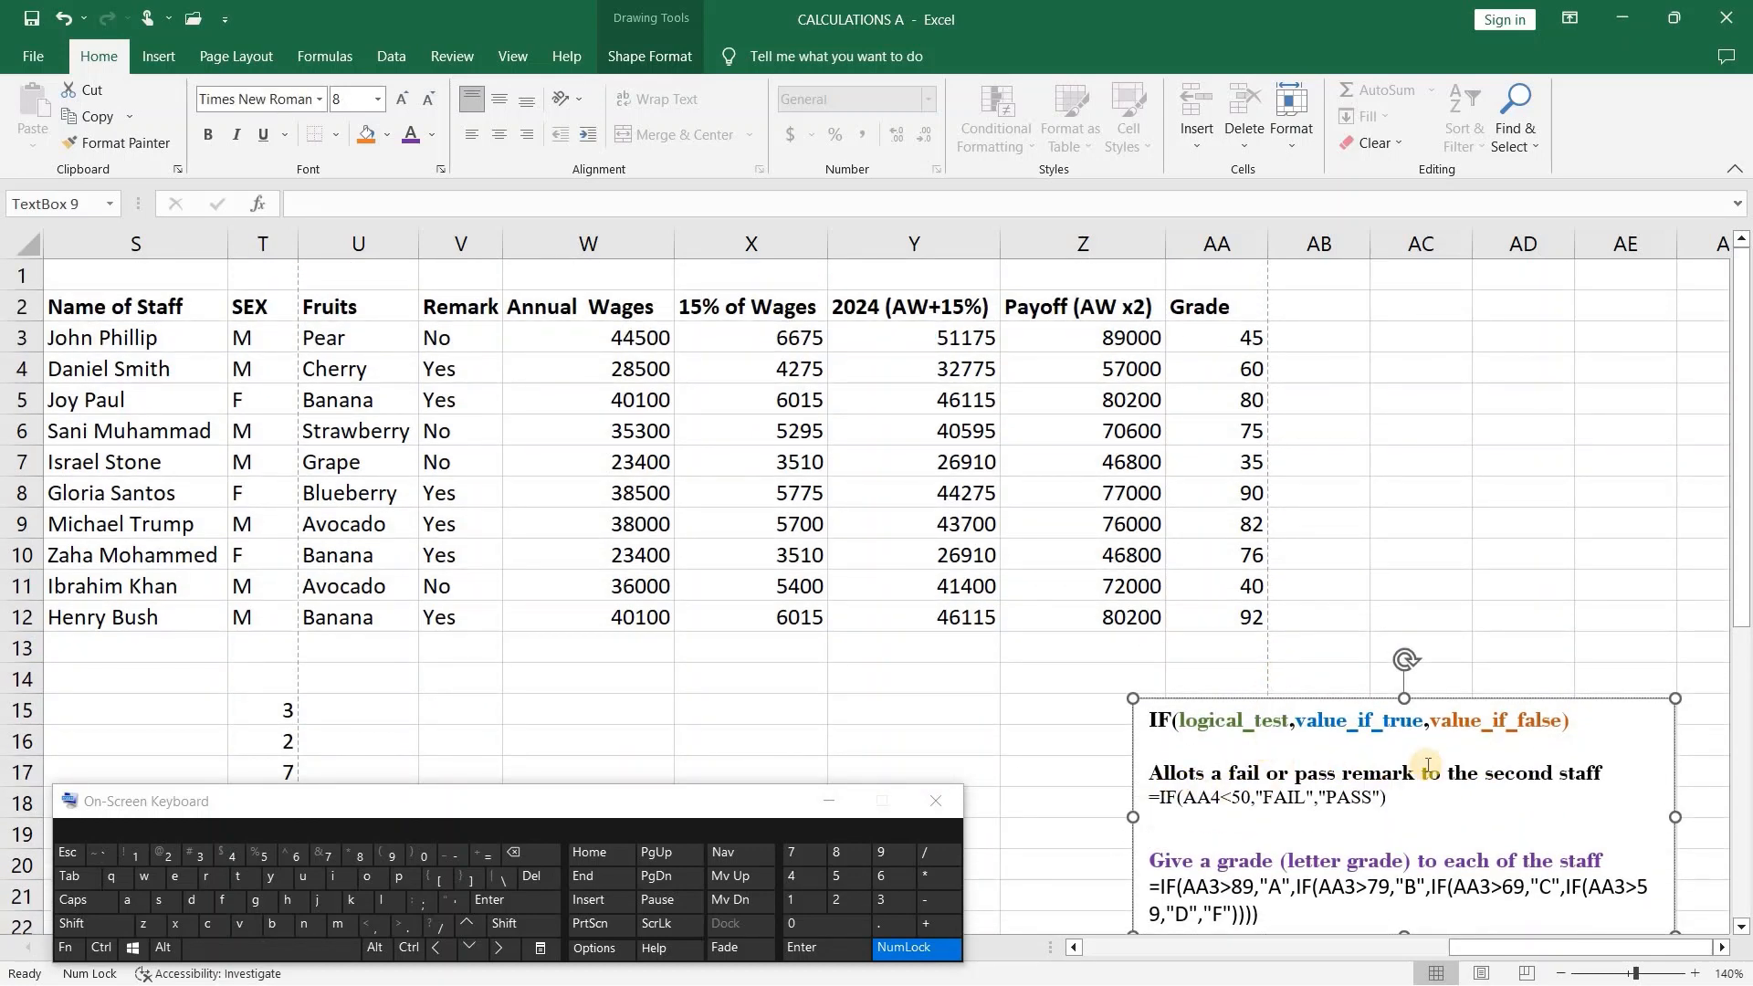
click(1249, 368)
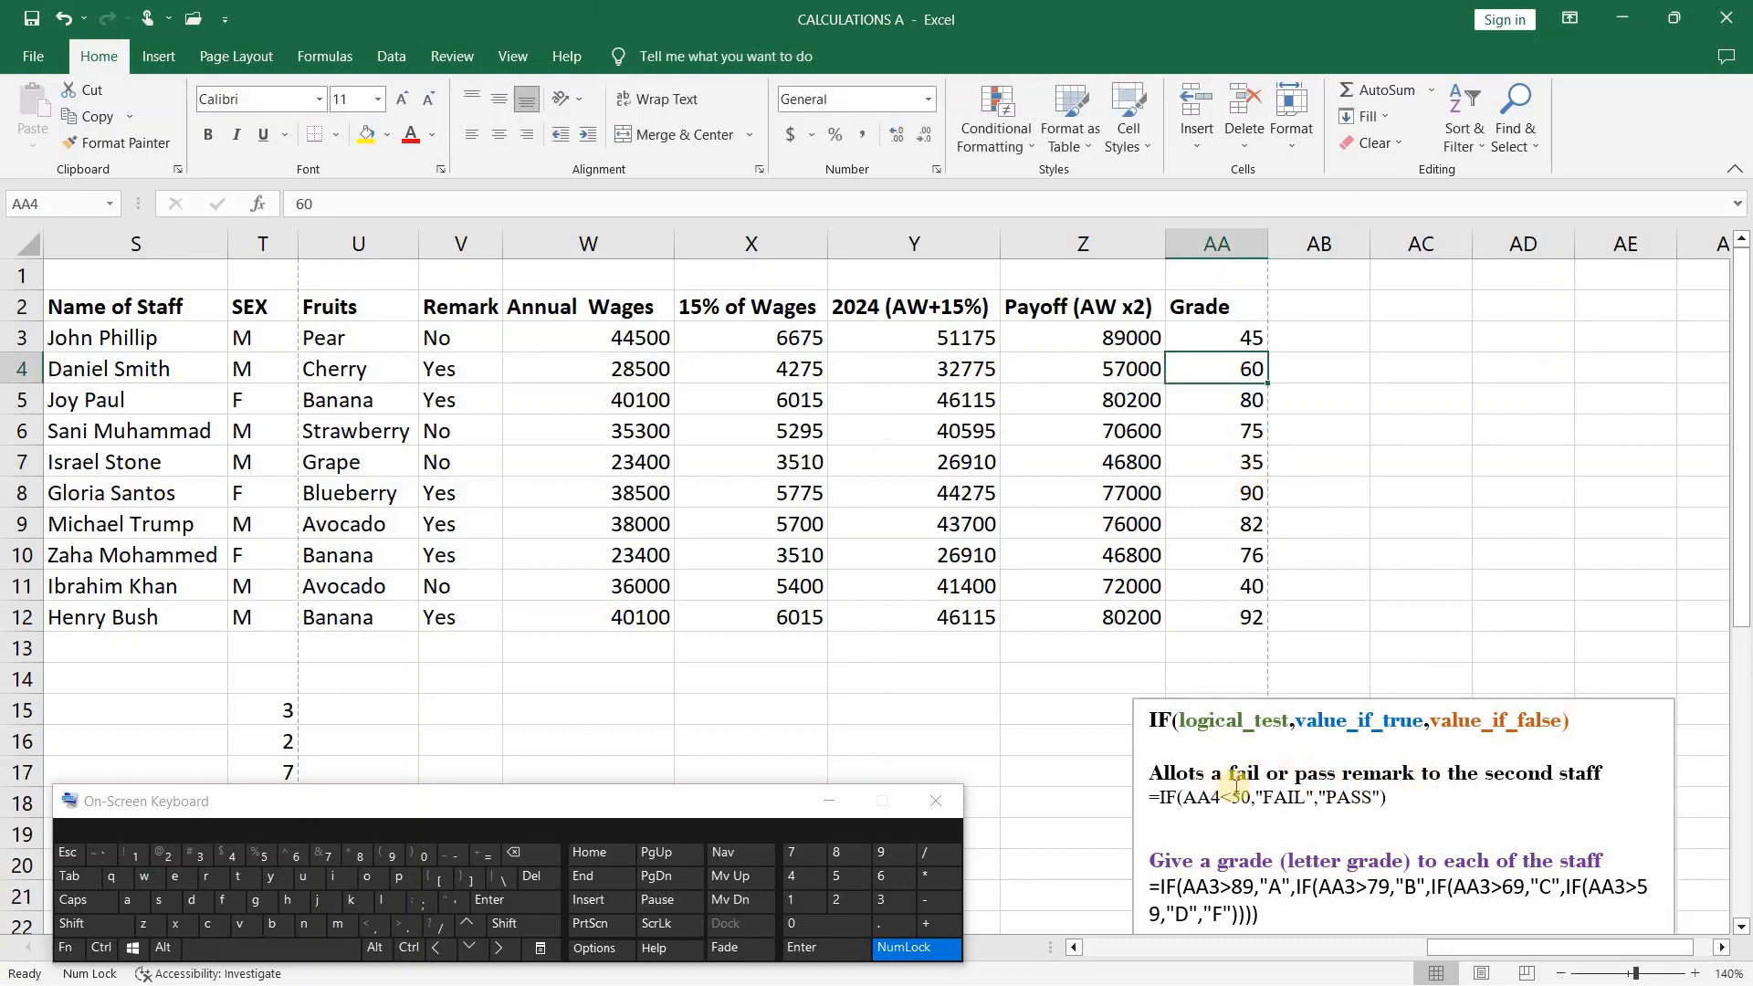
click(1431, 794)
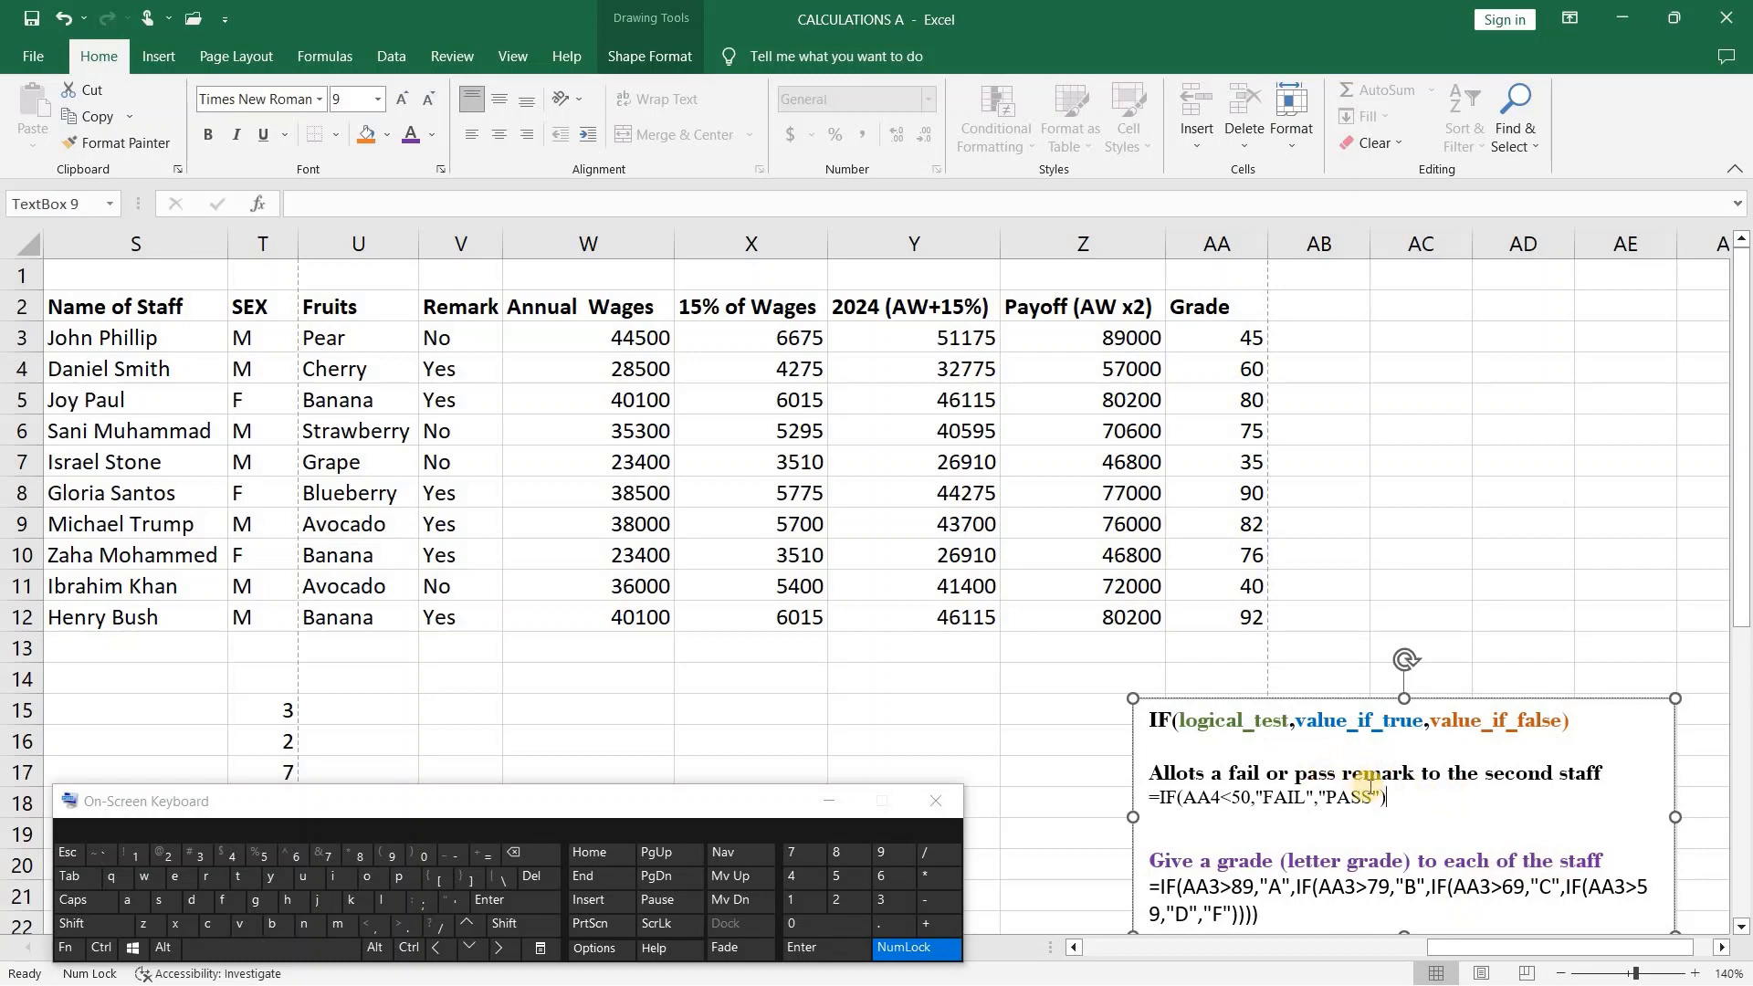
drag(1387, 798, 1143, 799)
right_click(1208, 804)
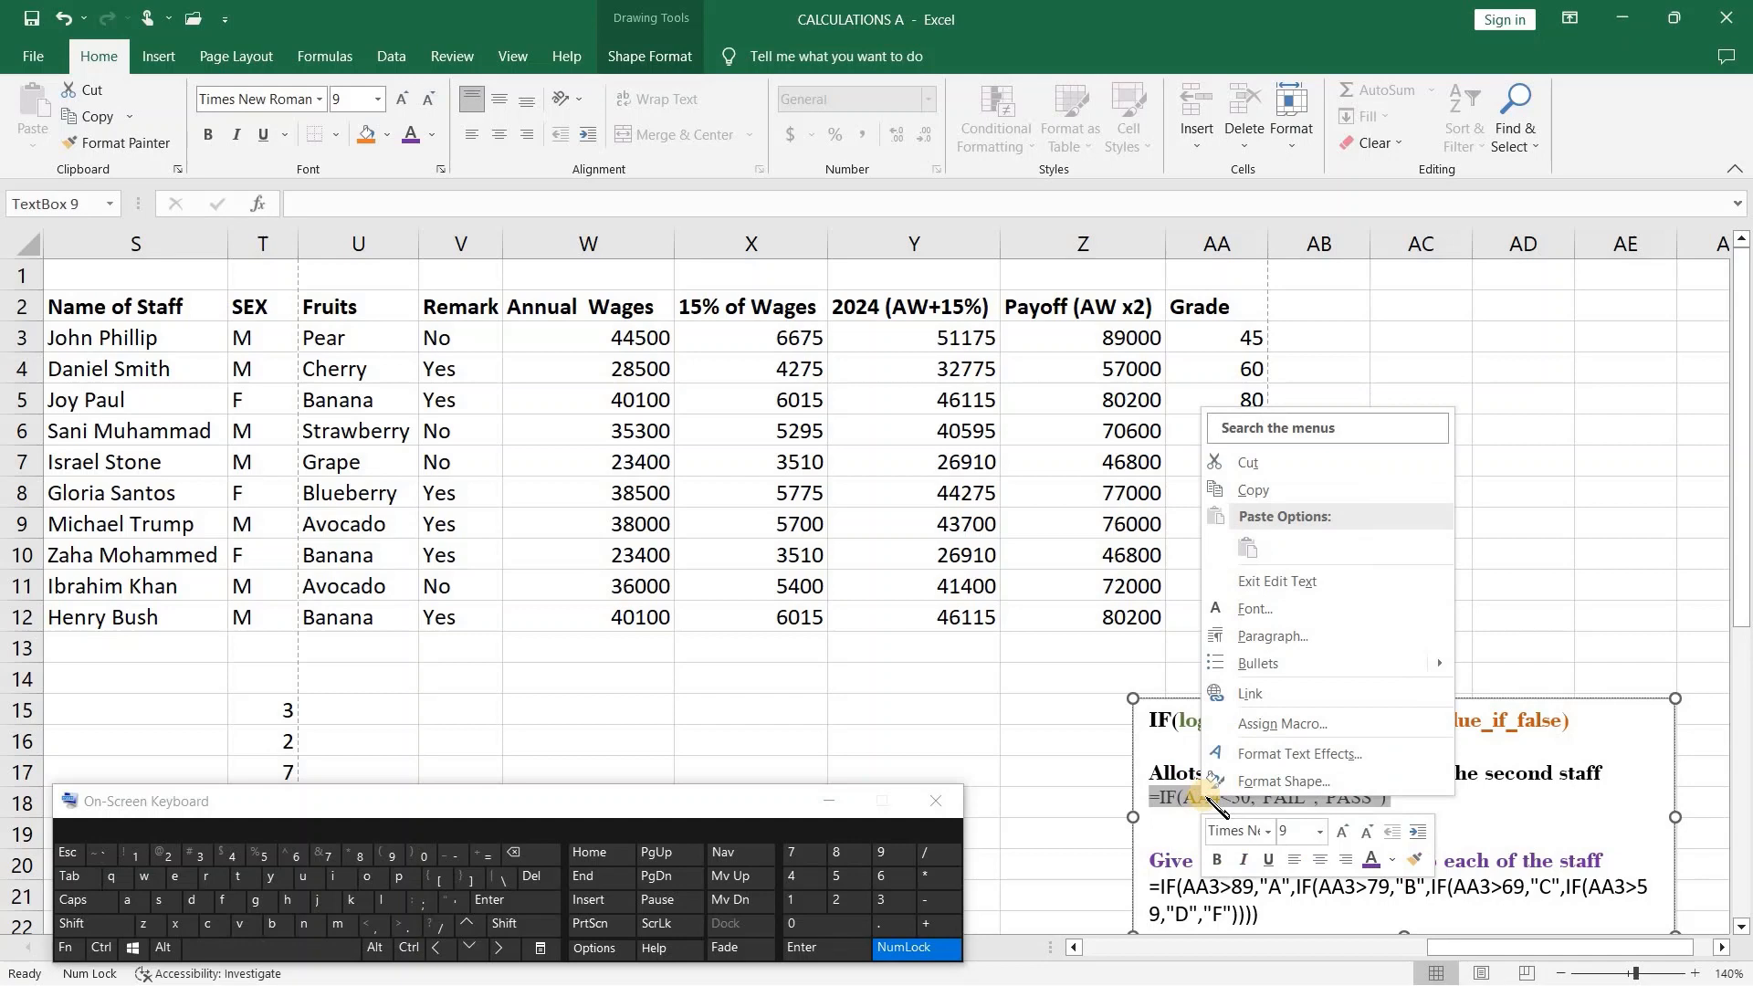
click(1240, 487)
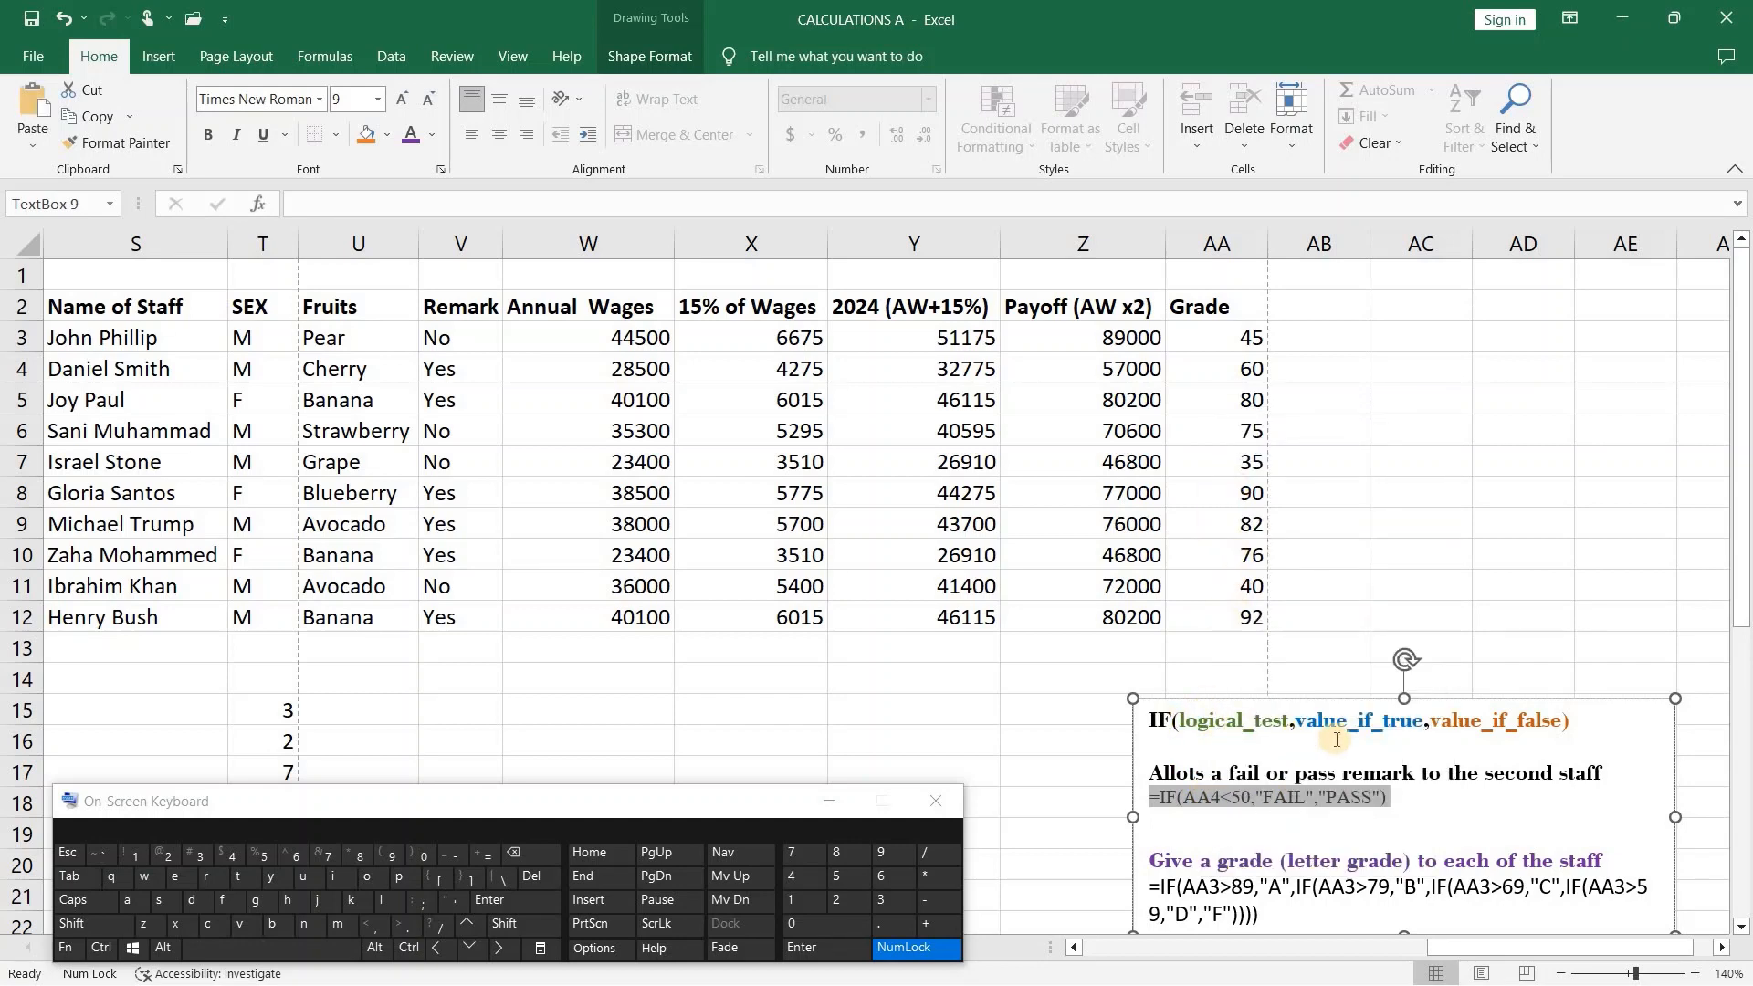
click(1289, 723)
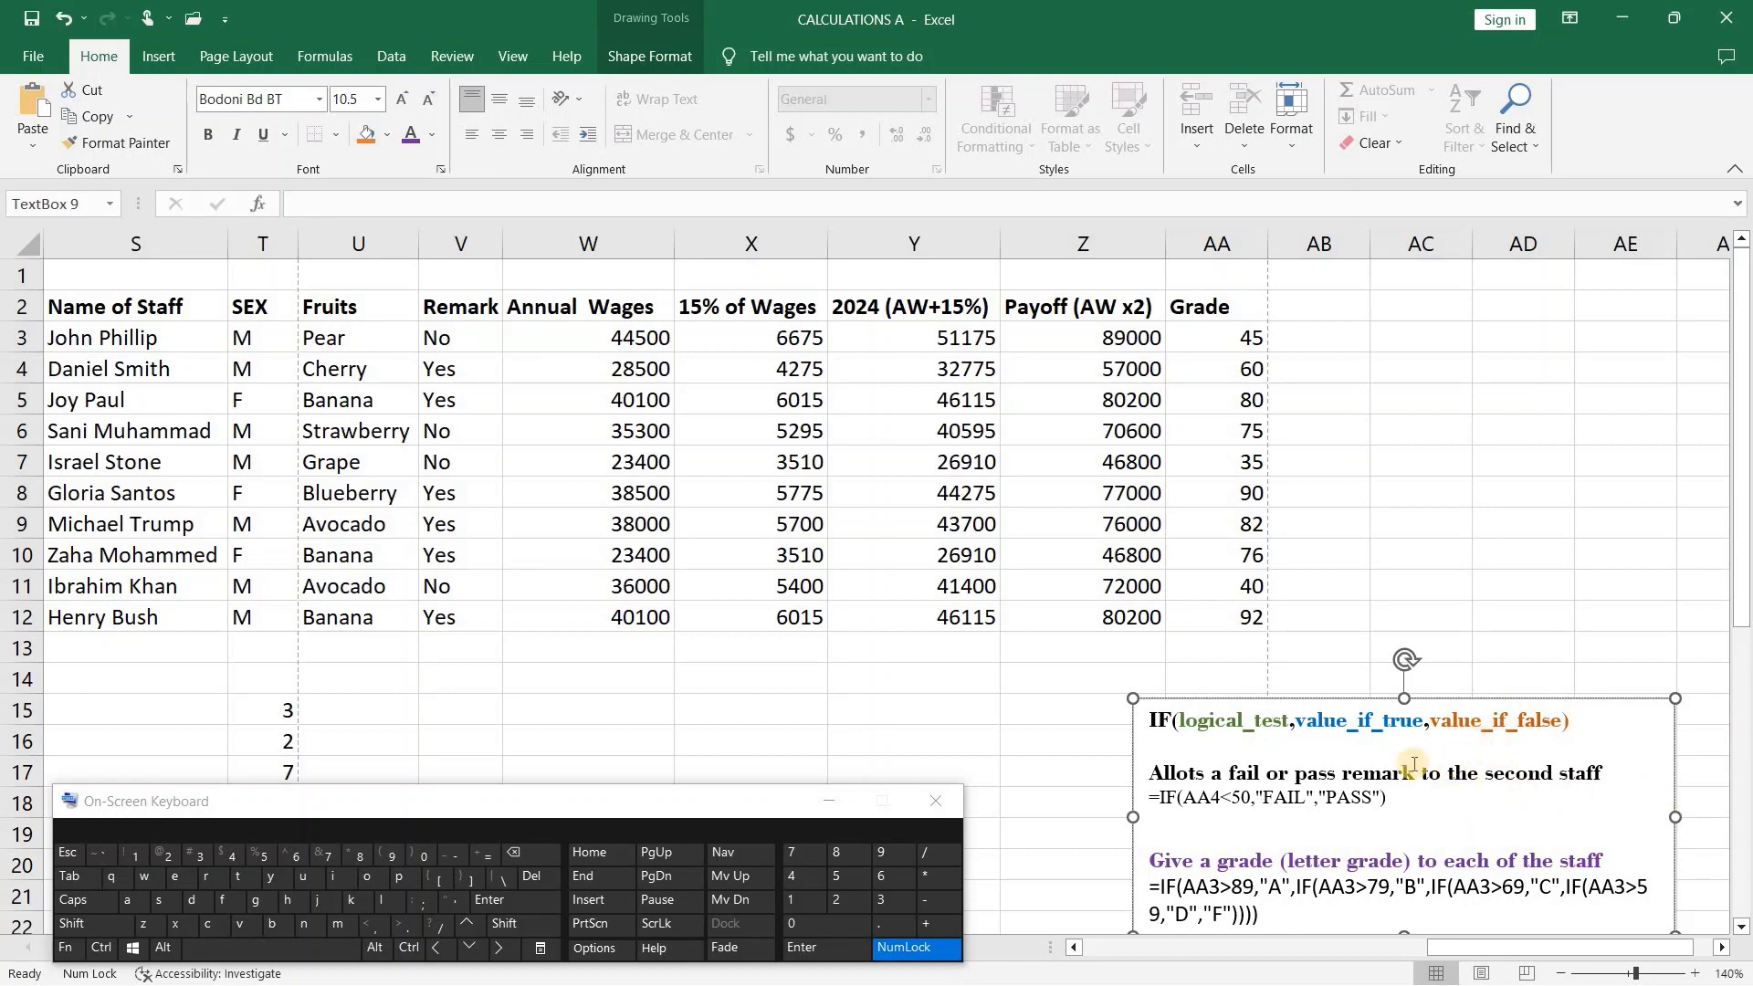
- Copy =IF(AA4<50,"FAIL","PASS") from the IF text box into cell AD4 and enter it
drag(1395, 799, 1149, 799)
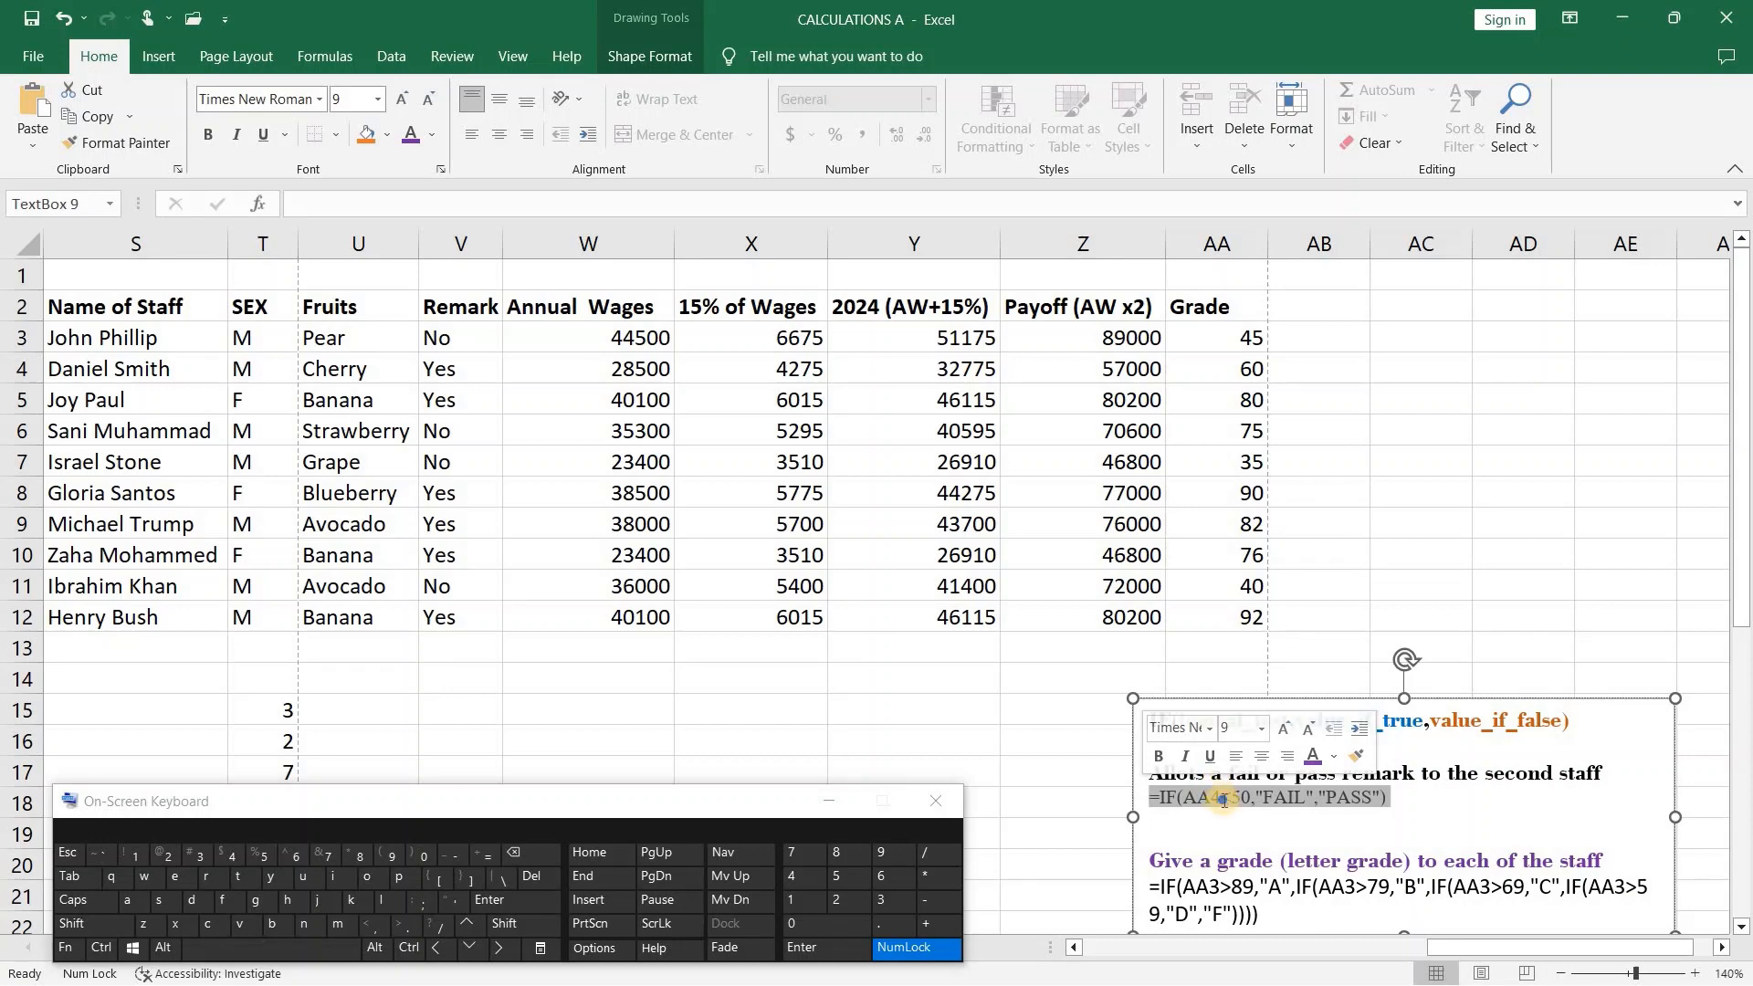
right_click(1226, 799)
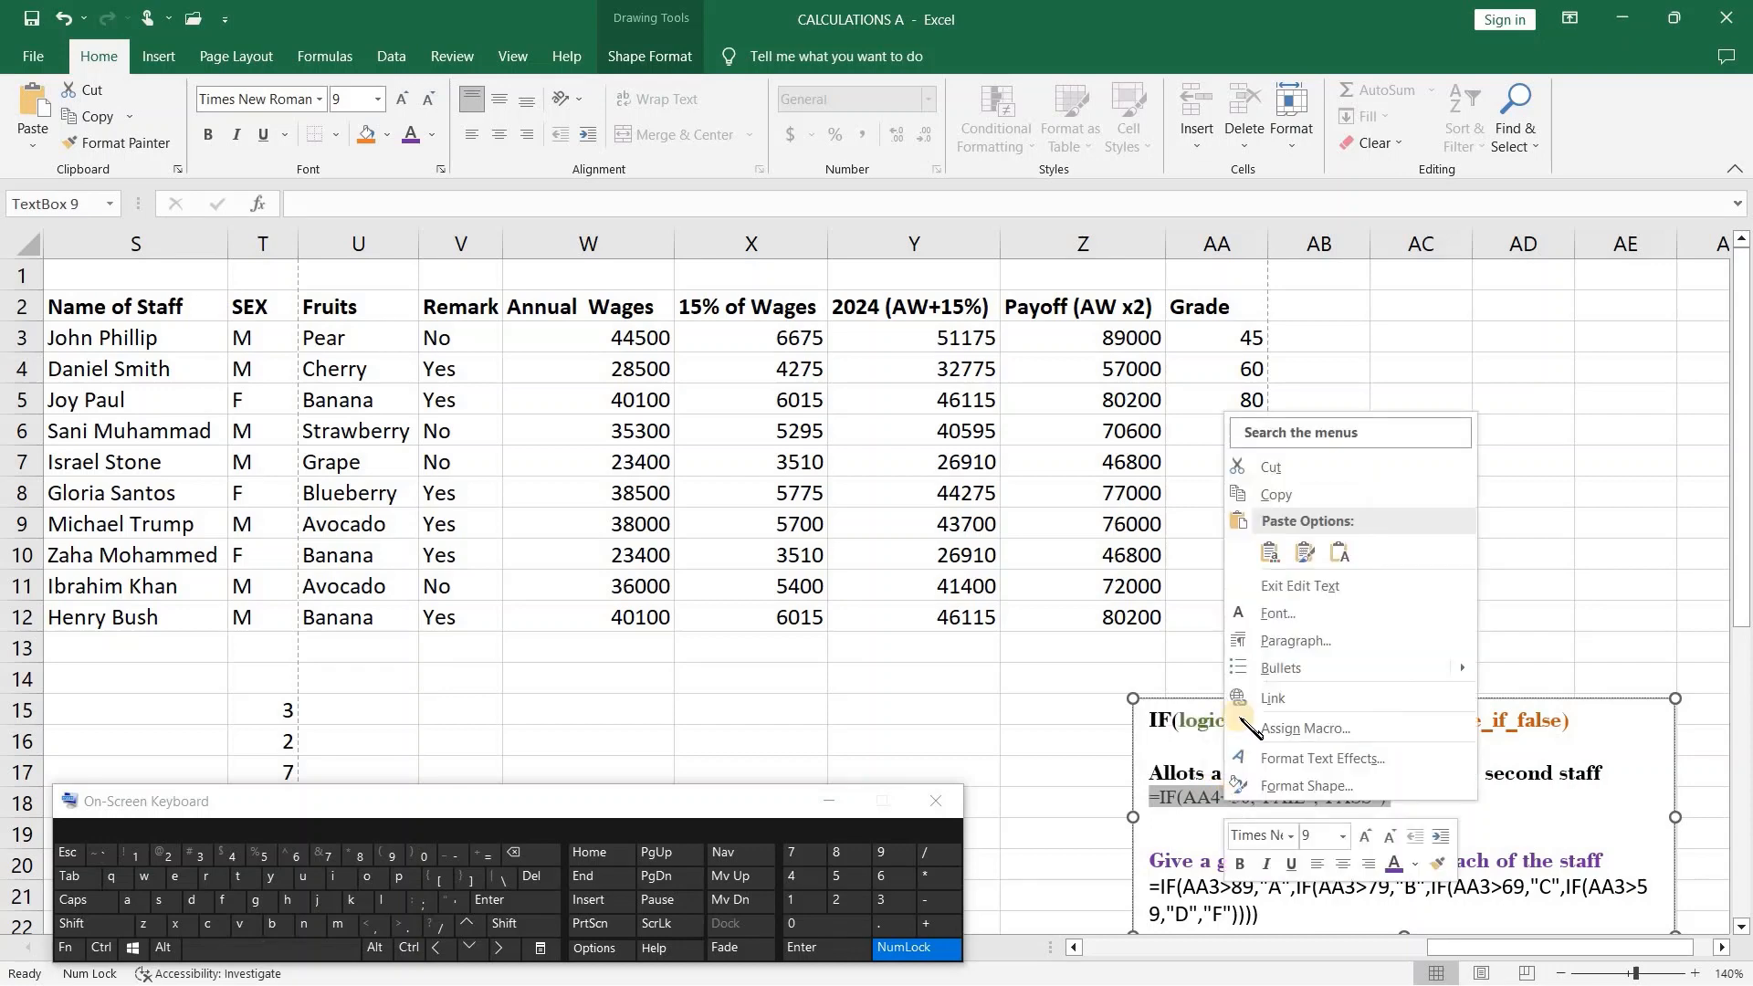
click(1290, 496)
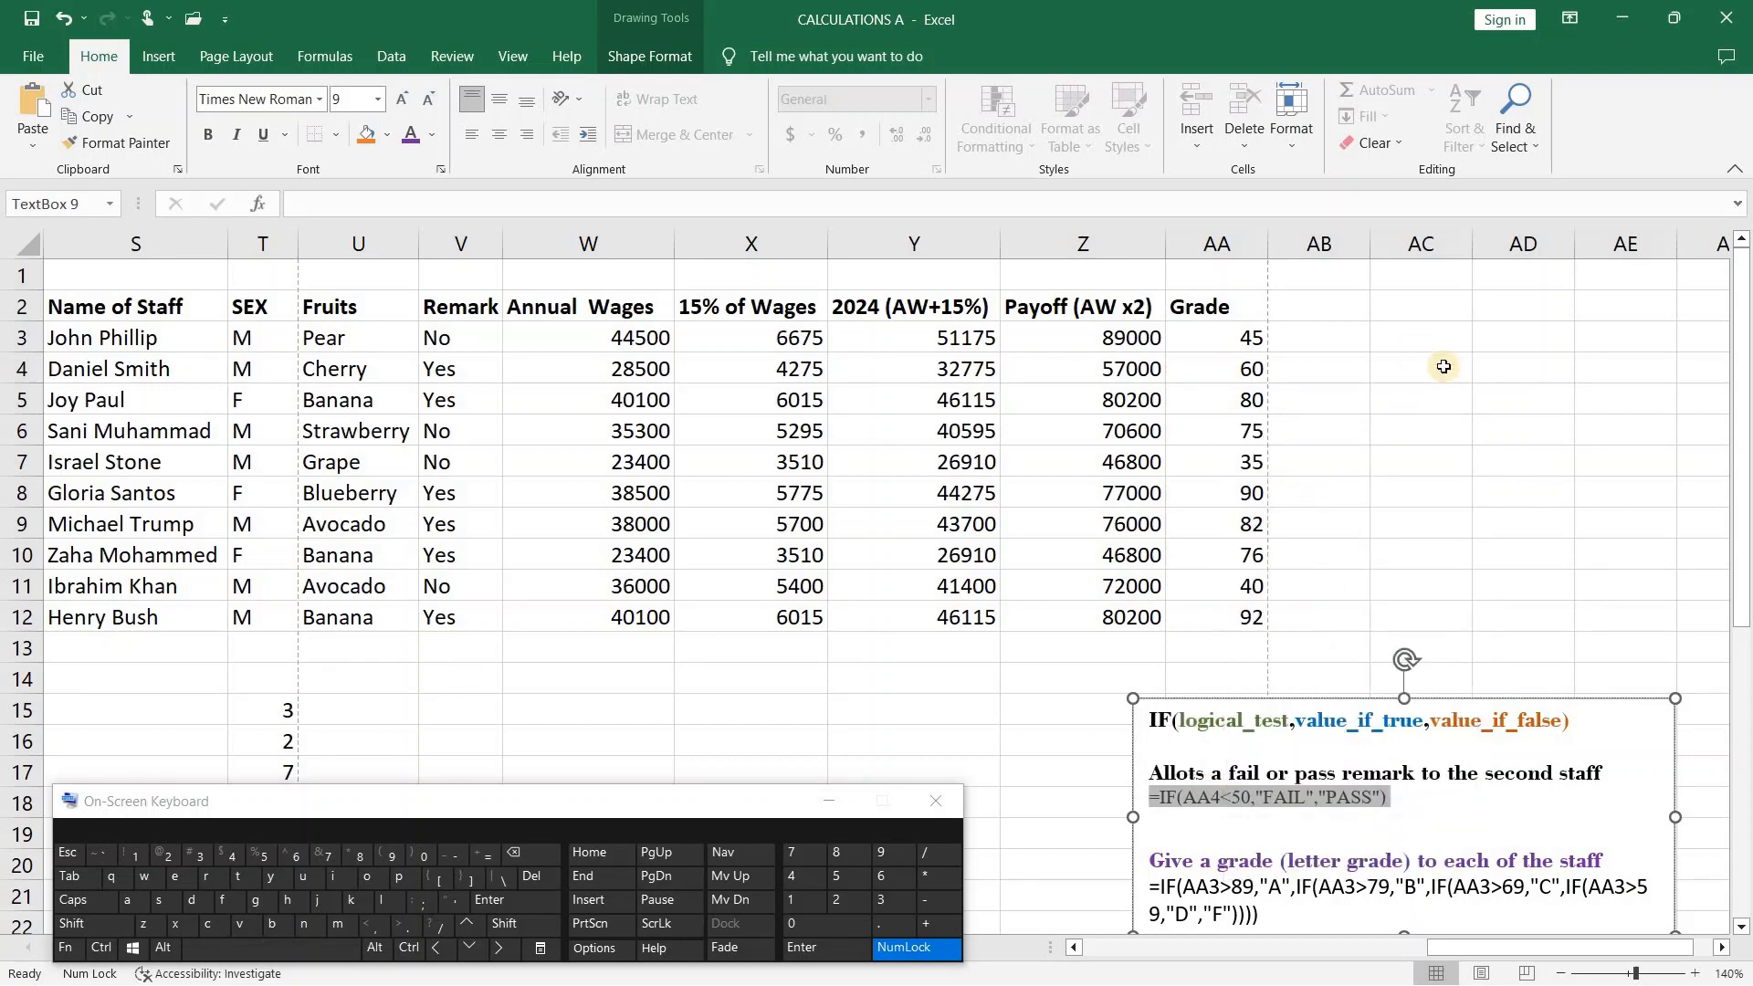
click(1498, 366)
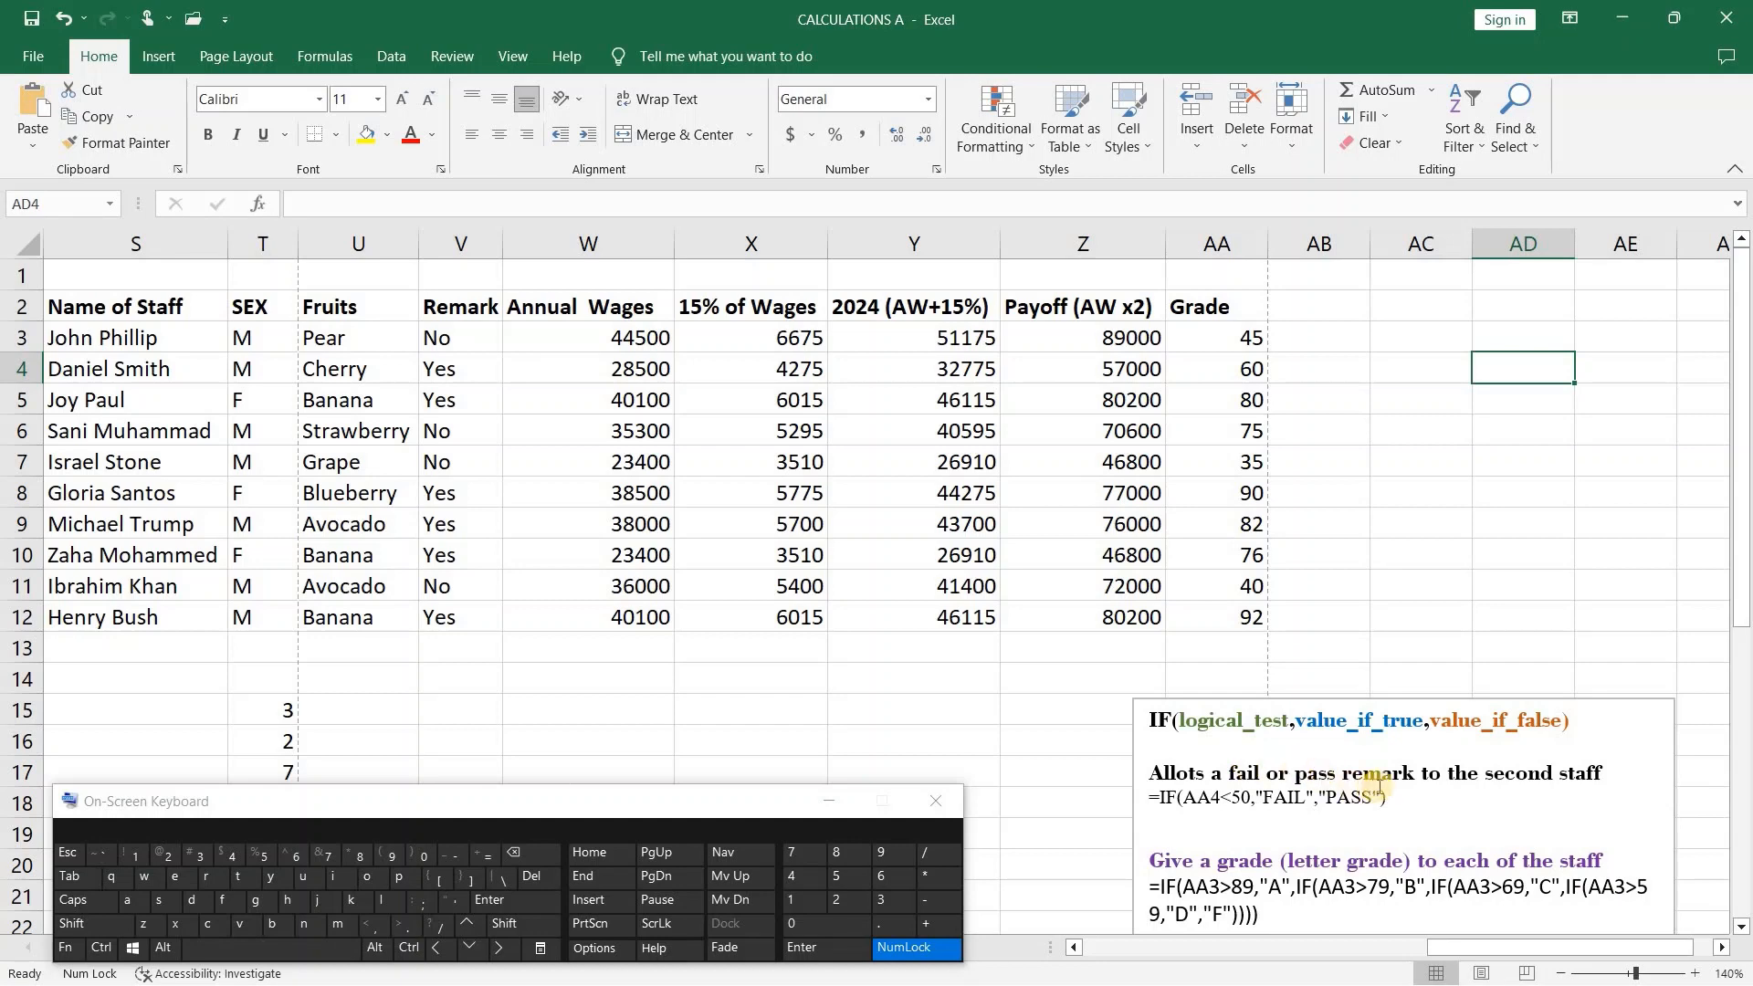
click(488, 204)
right_click(493, 205)
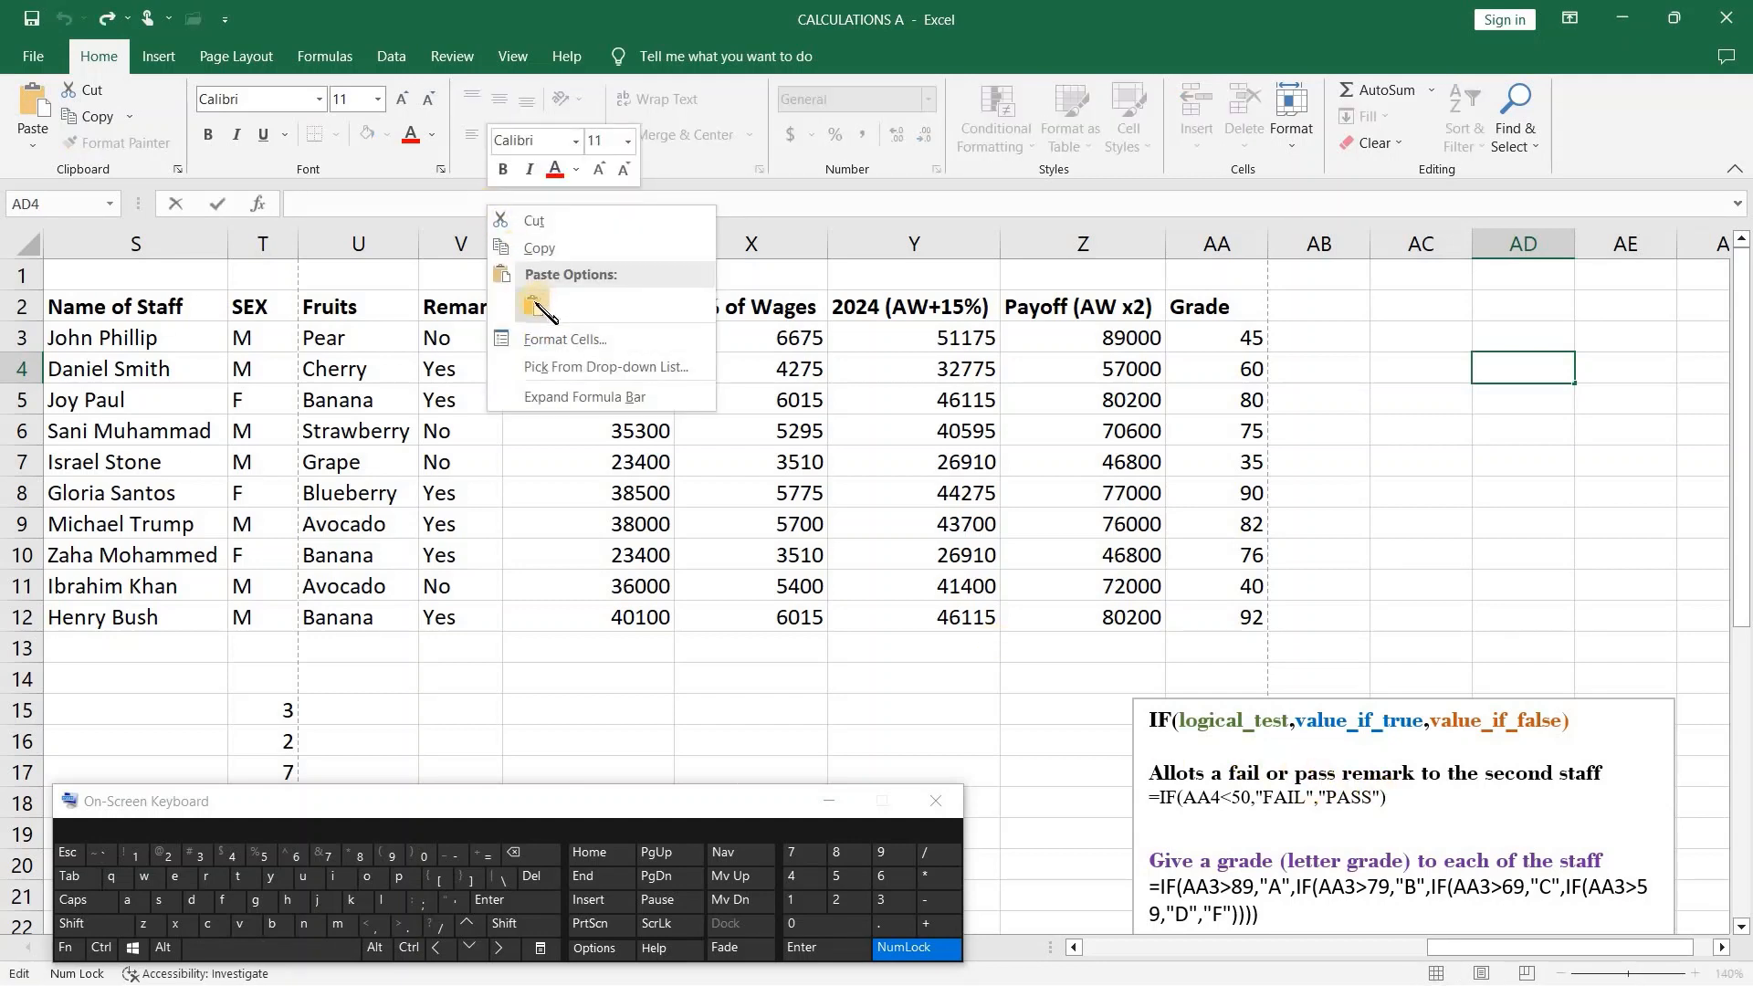
click(535, 306)
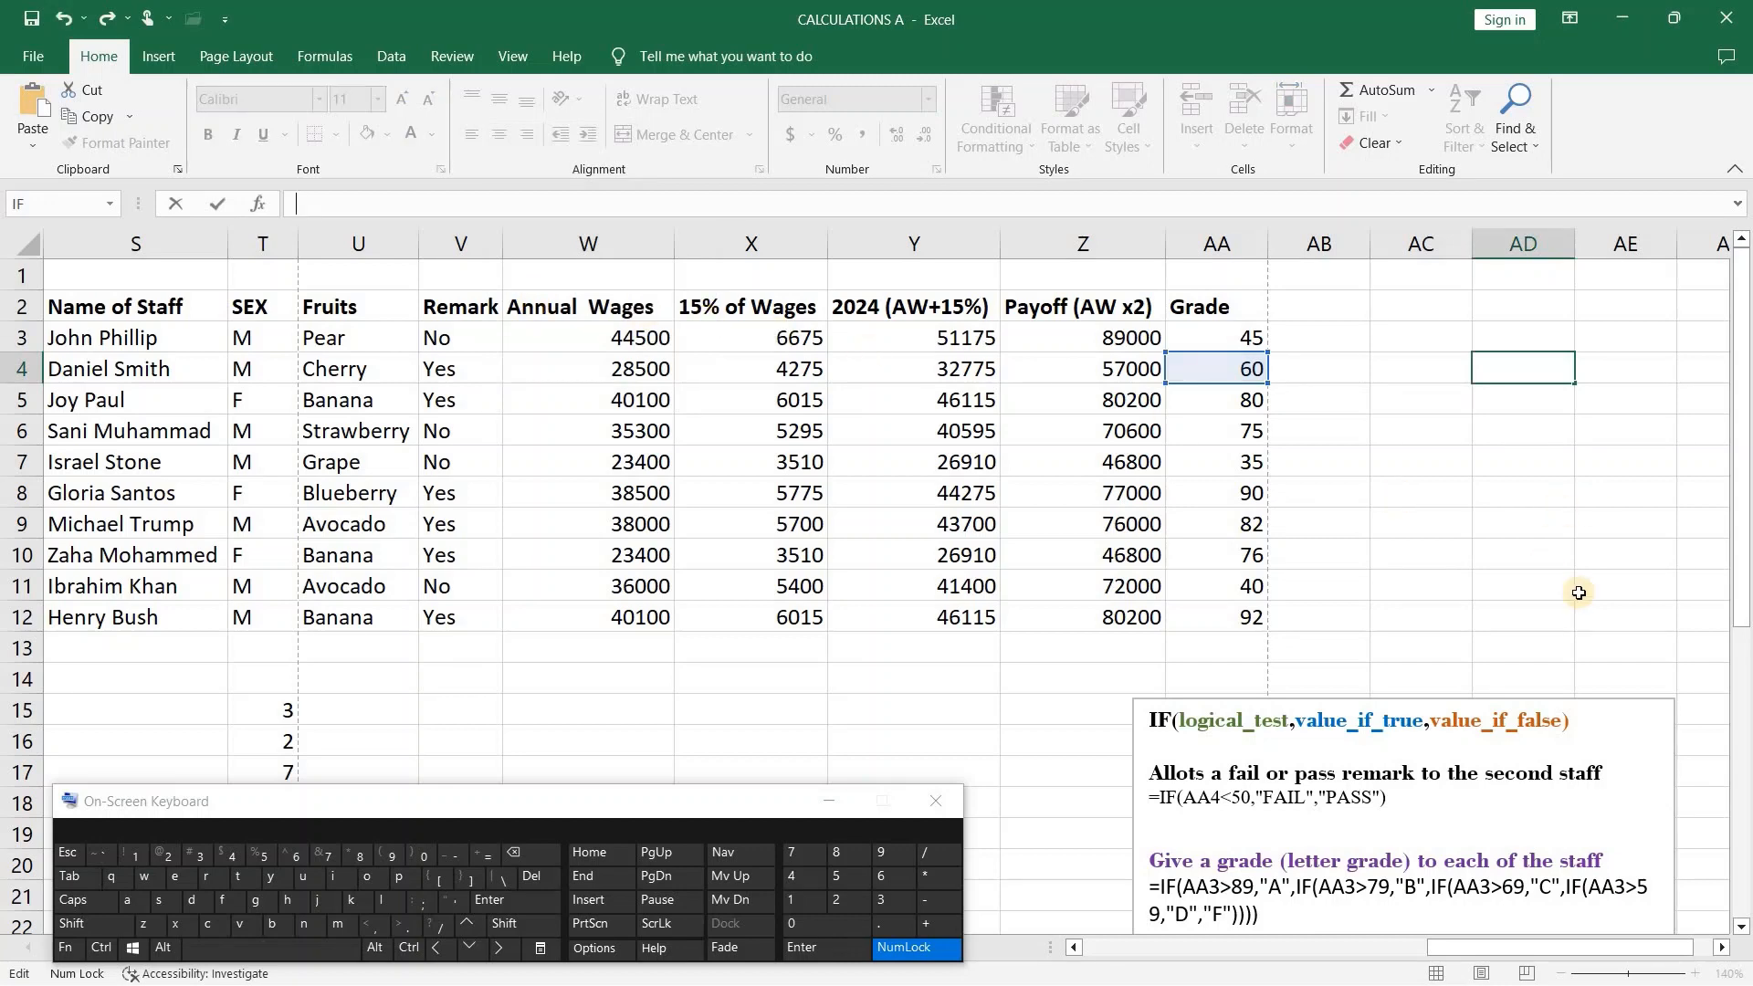
click(512, 899)
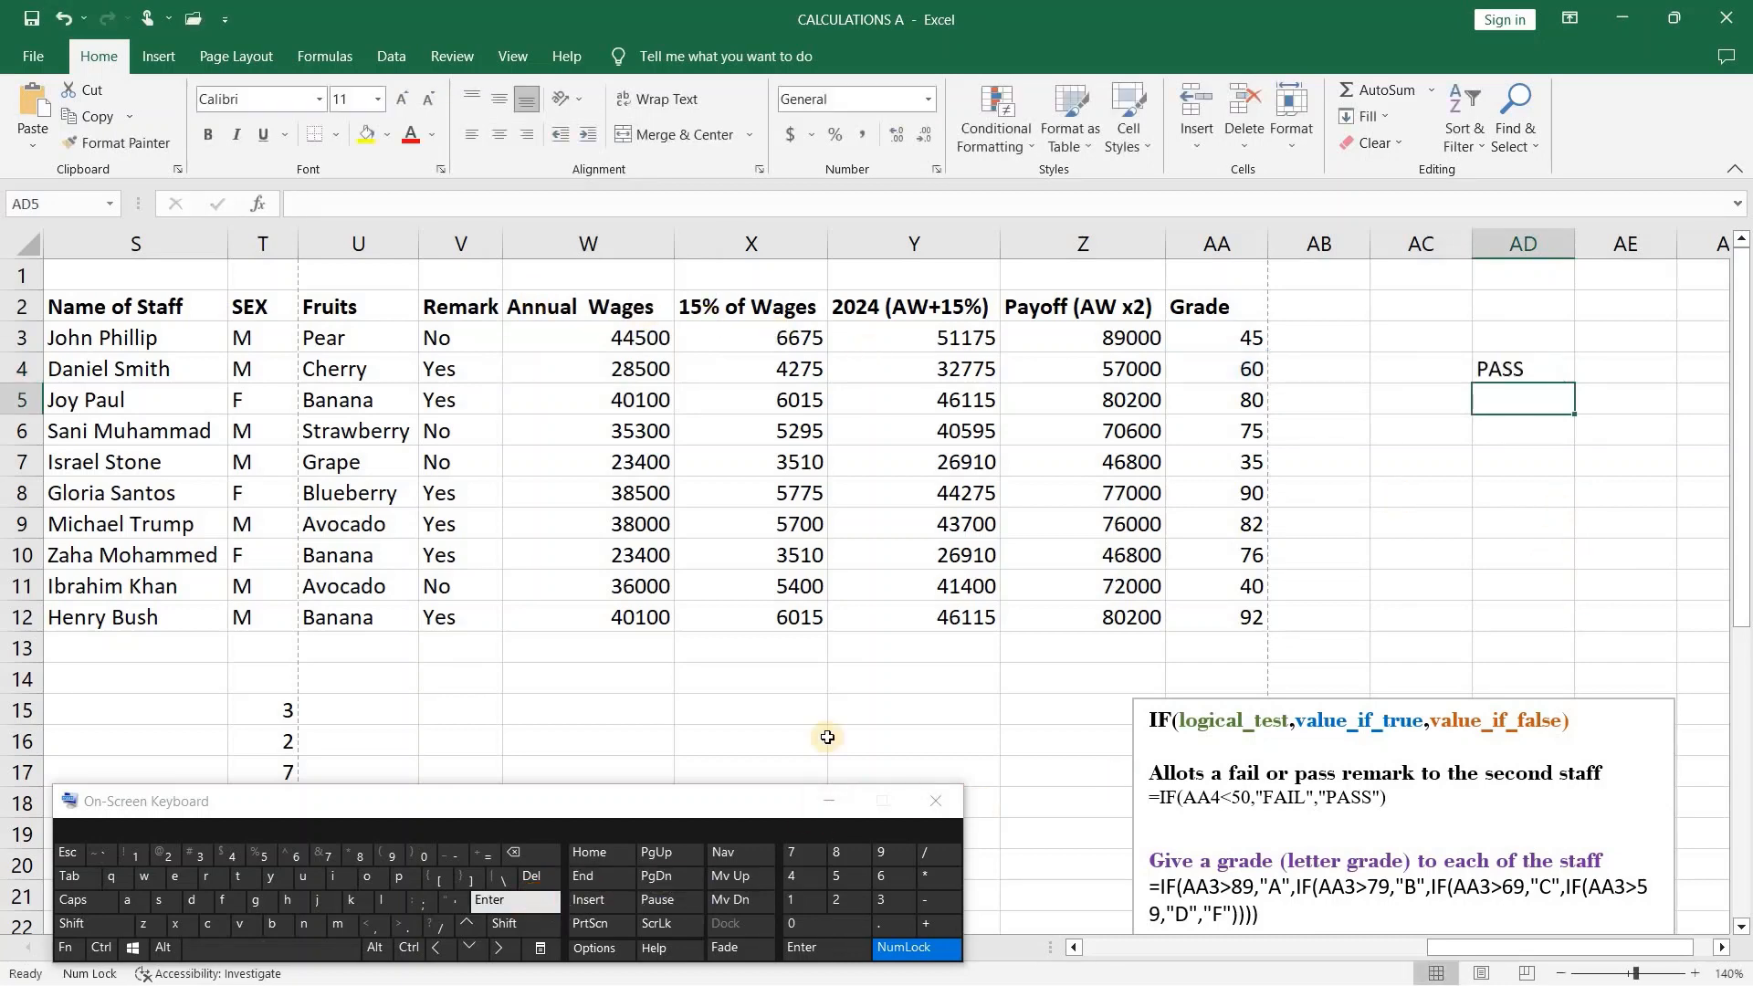
click(1546, 373)
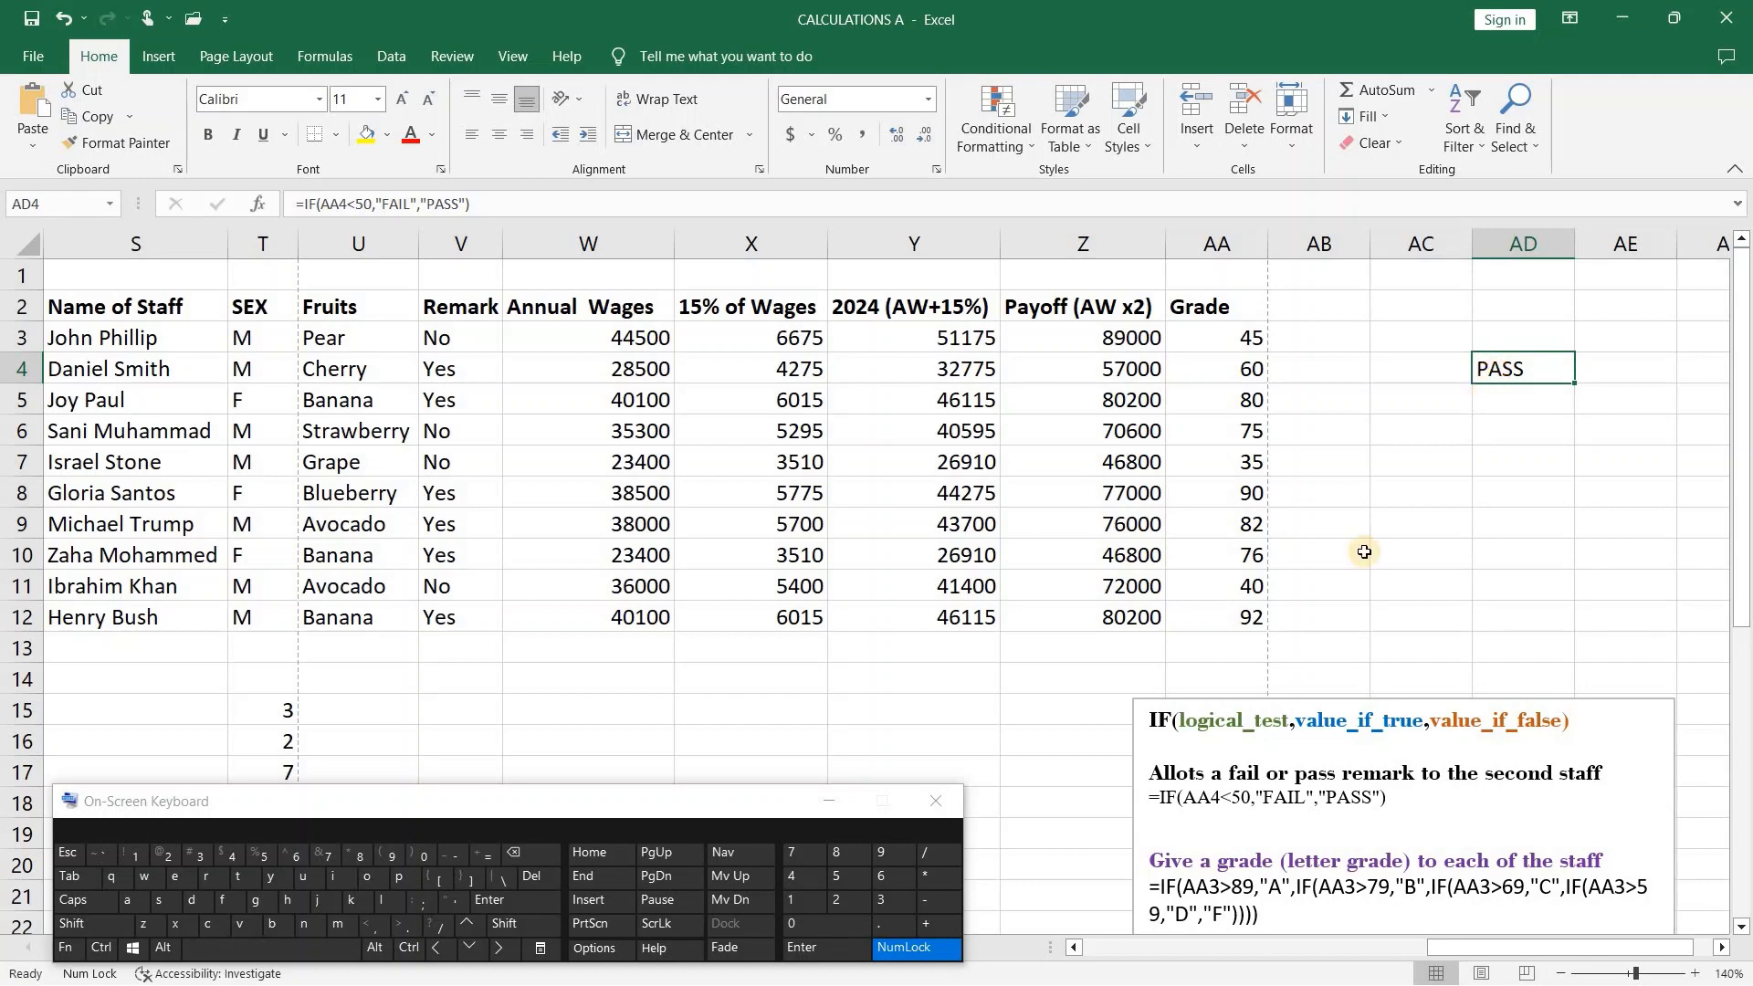
- Copy the nested letter-grade formula =IF(AA3>89,"A",IF(AA3>79,"B",IF(AA3>69,"C",IF(AA3>59,"D","F")))) from the IF text box
scroll(1352, 640, down, 1)
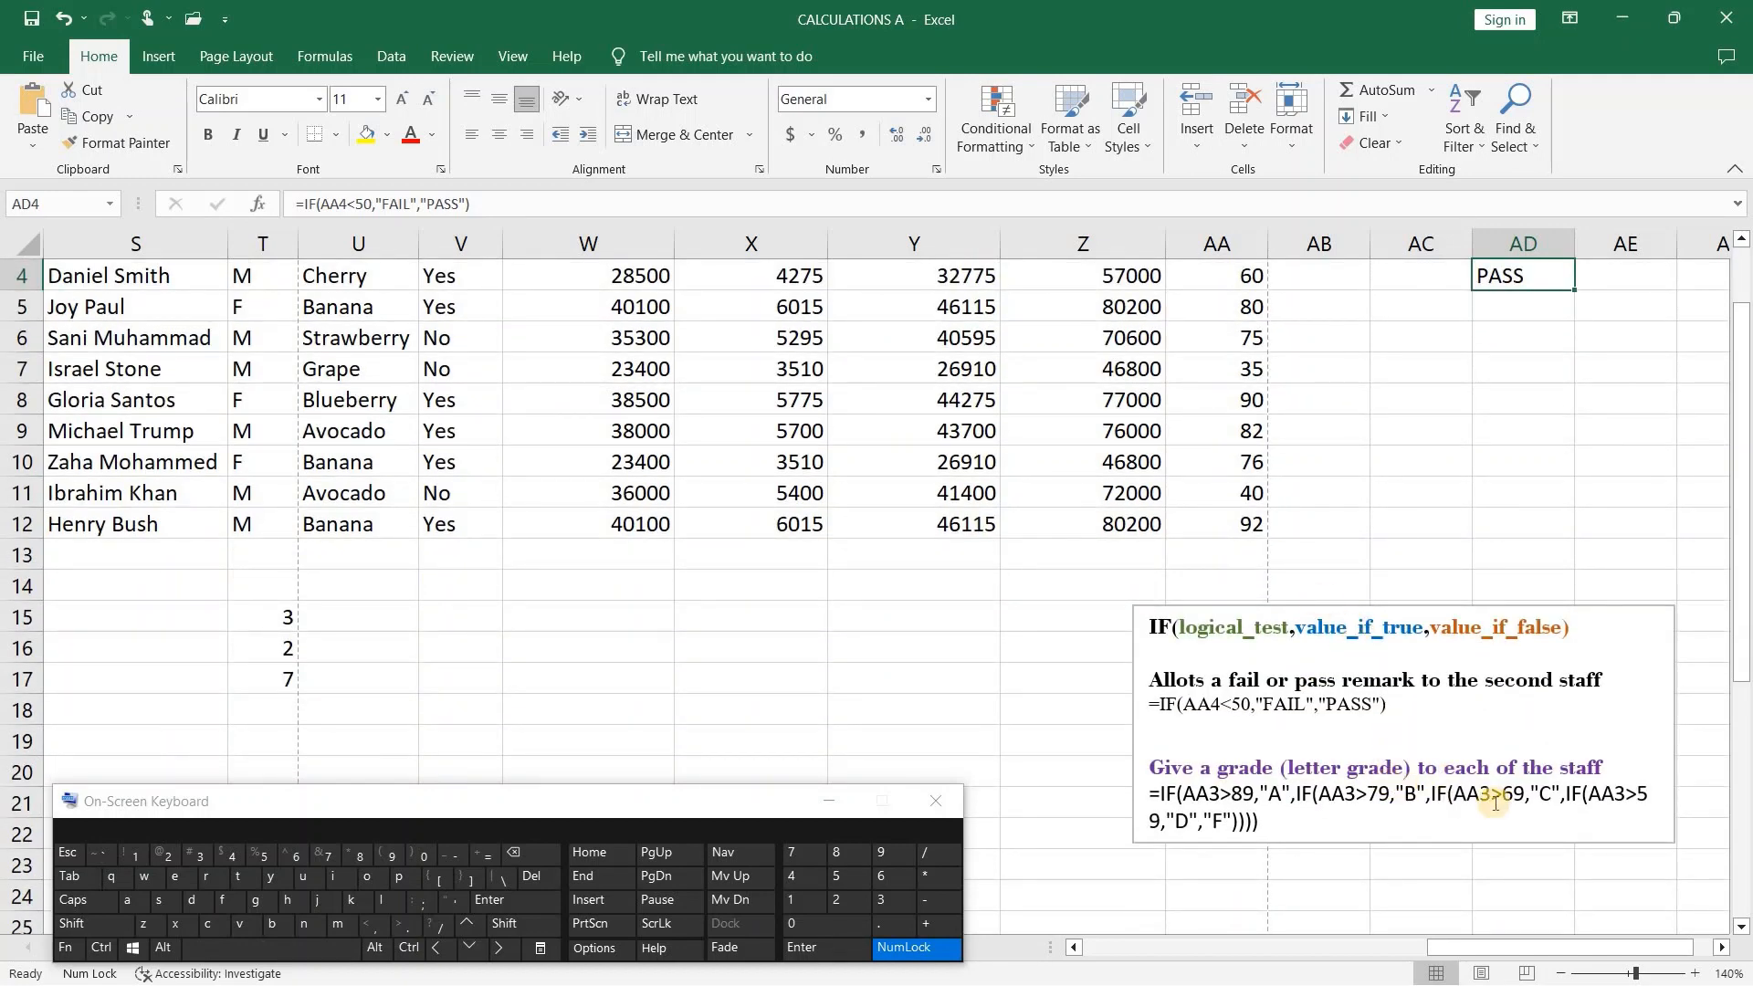
scroll(1495, 804, up, 1)
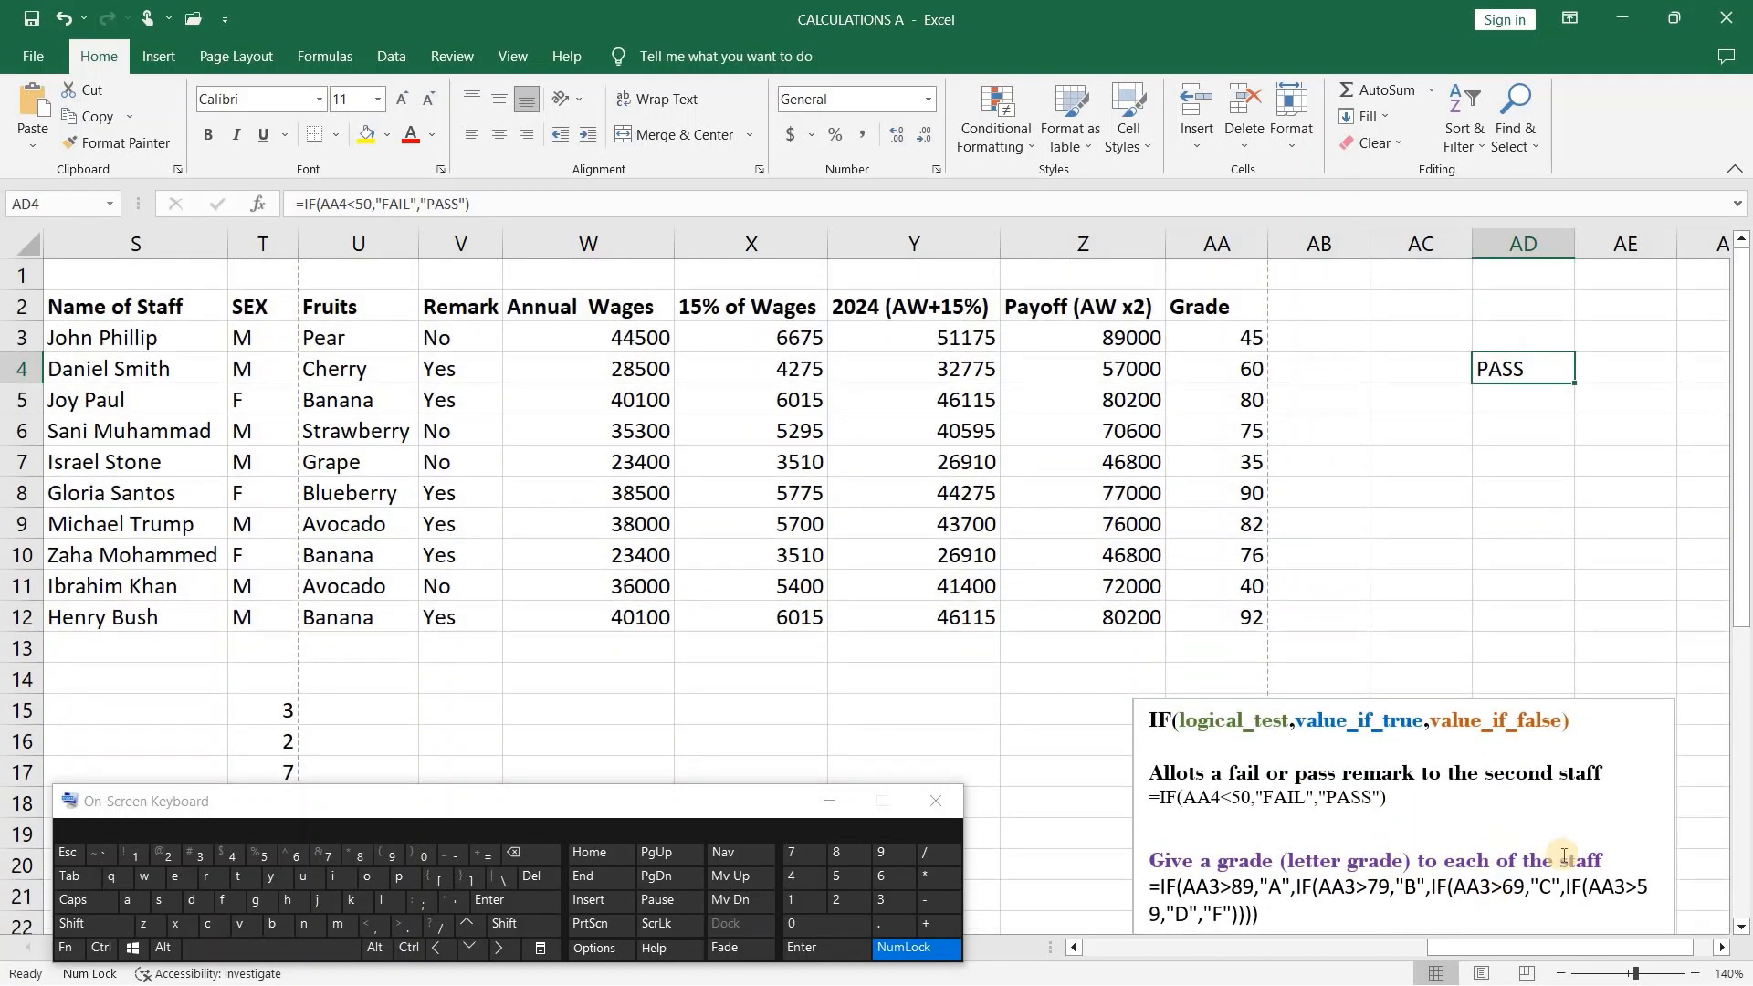
click(1337, 336)
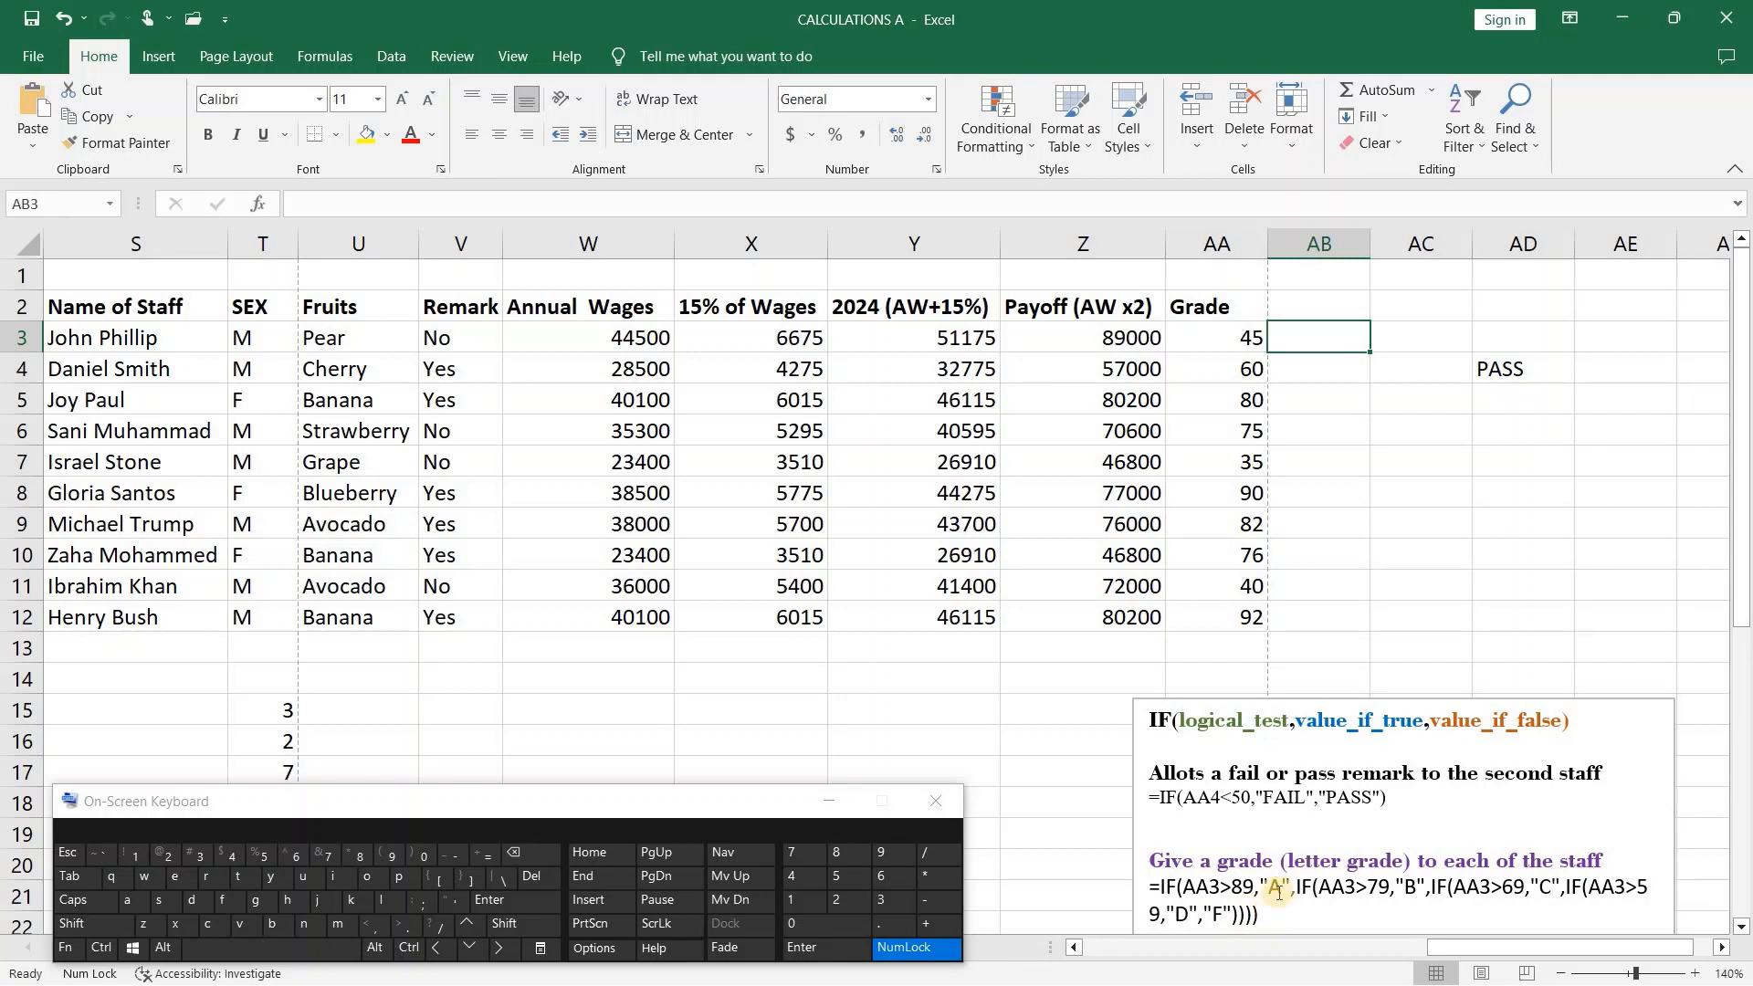
scroll(1276, 824, down, 1)
drag(1274, 822, 1159, 793)
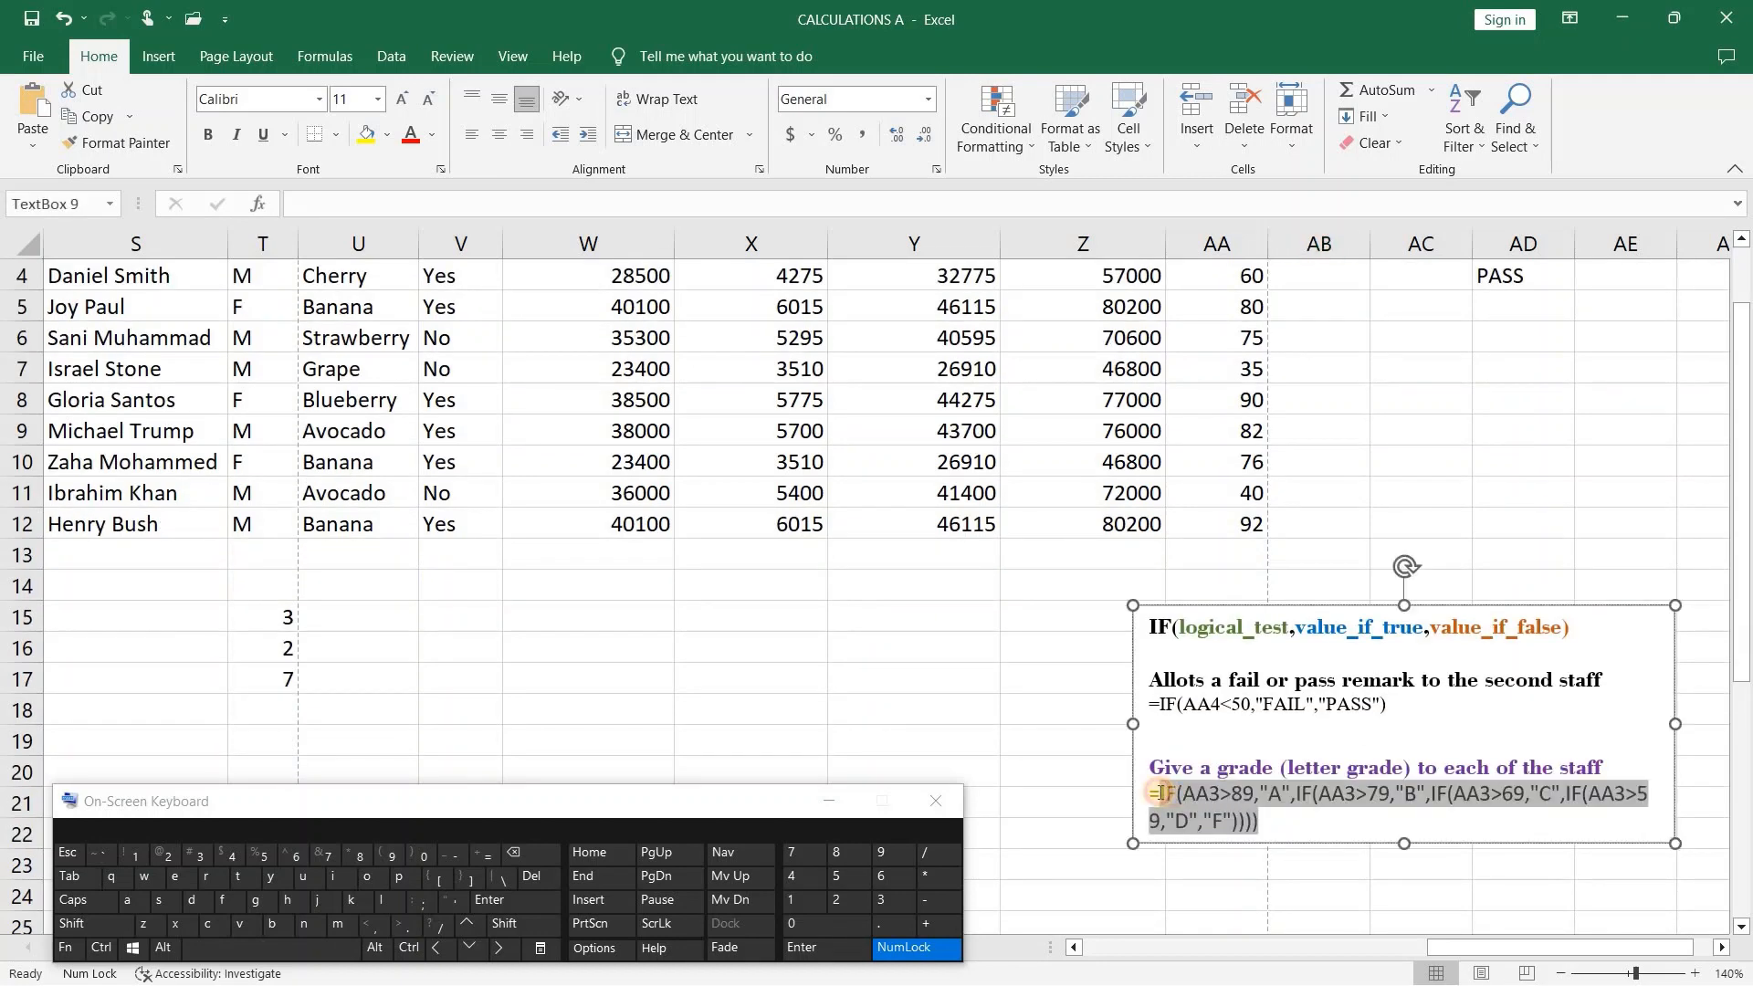
right_click(1207, 826)
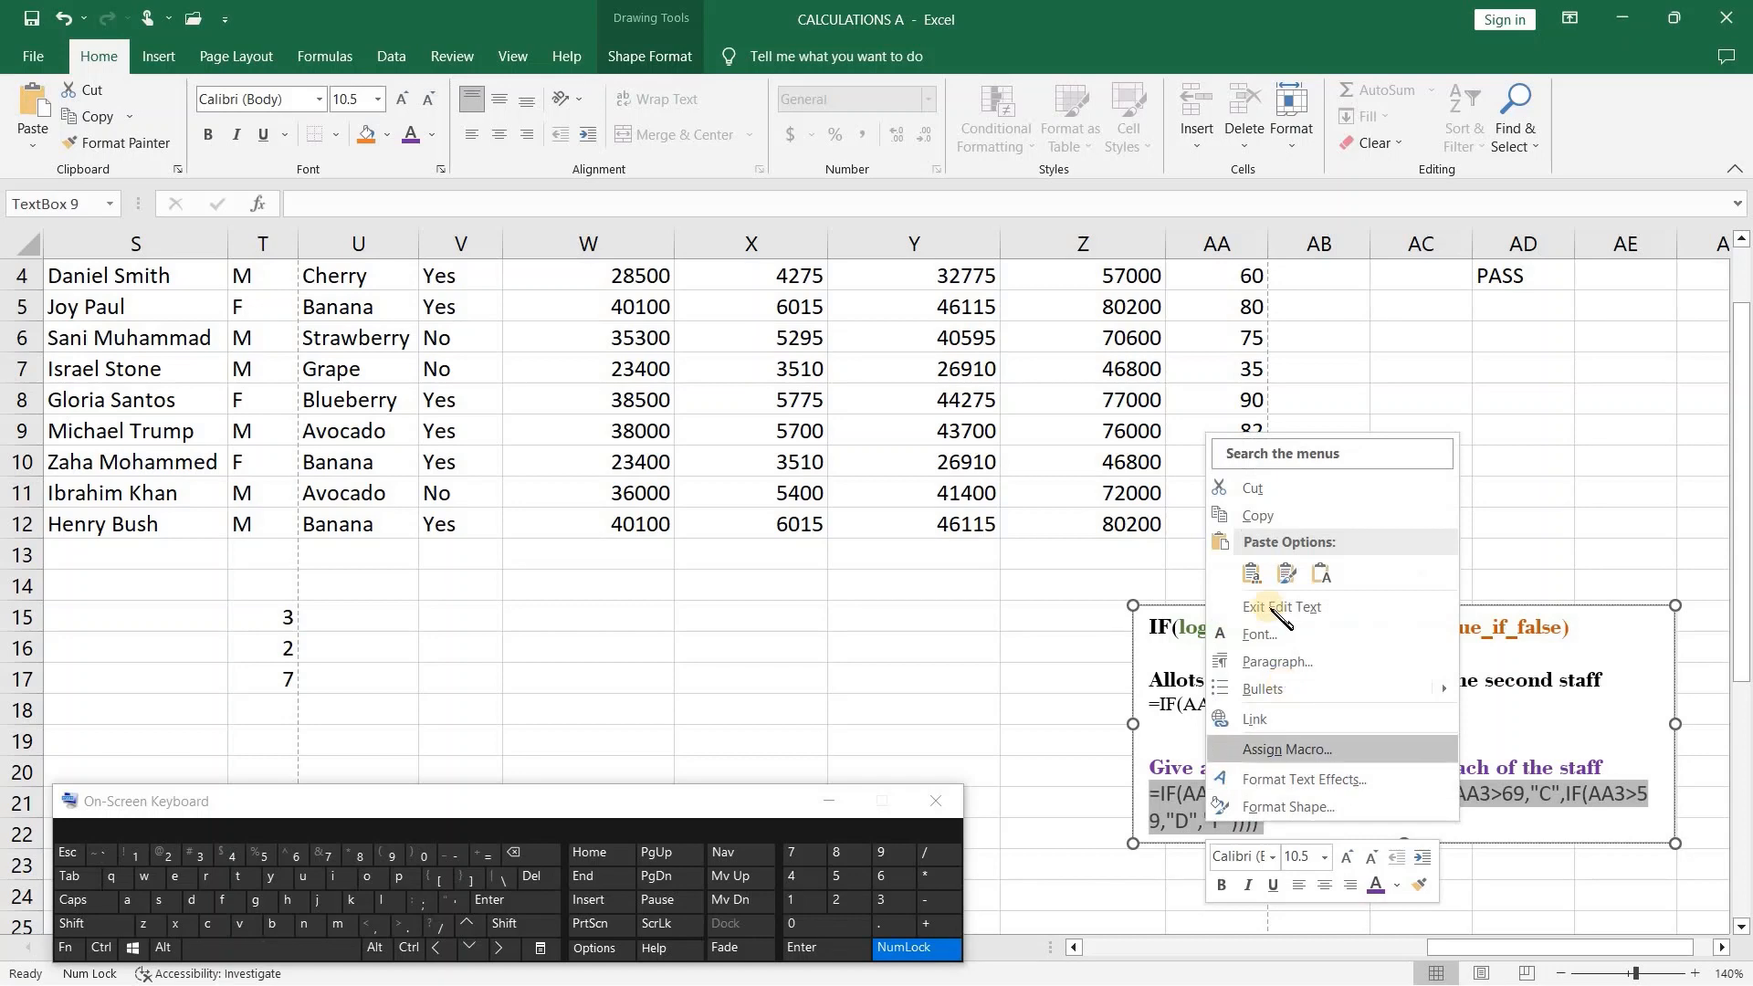
click(1277, 516)
scroll(1270, 686, up, 1)
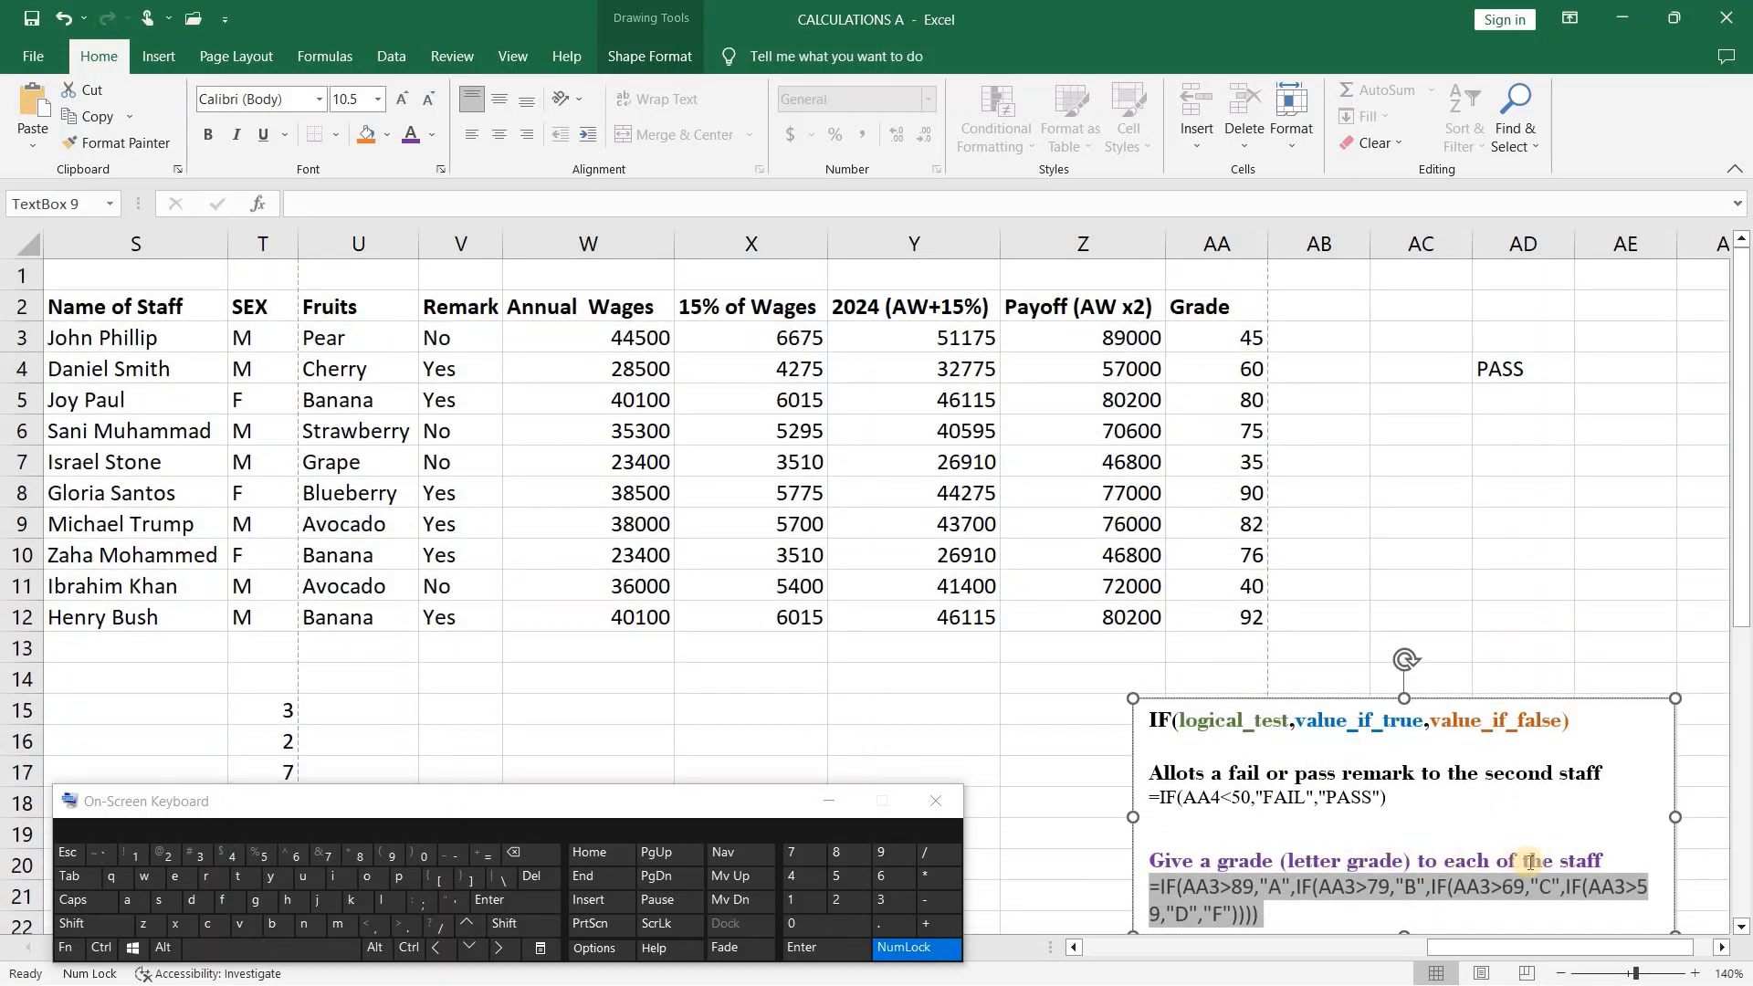
- Paste the copied letter-grade formula into cell AB3 beside the first grade and enter it
click(1323, 329)
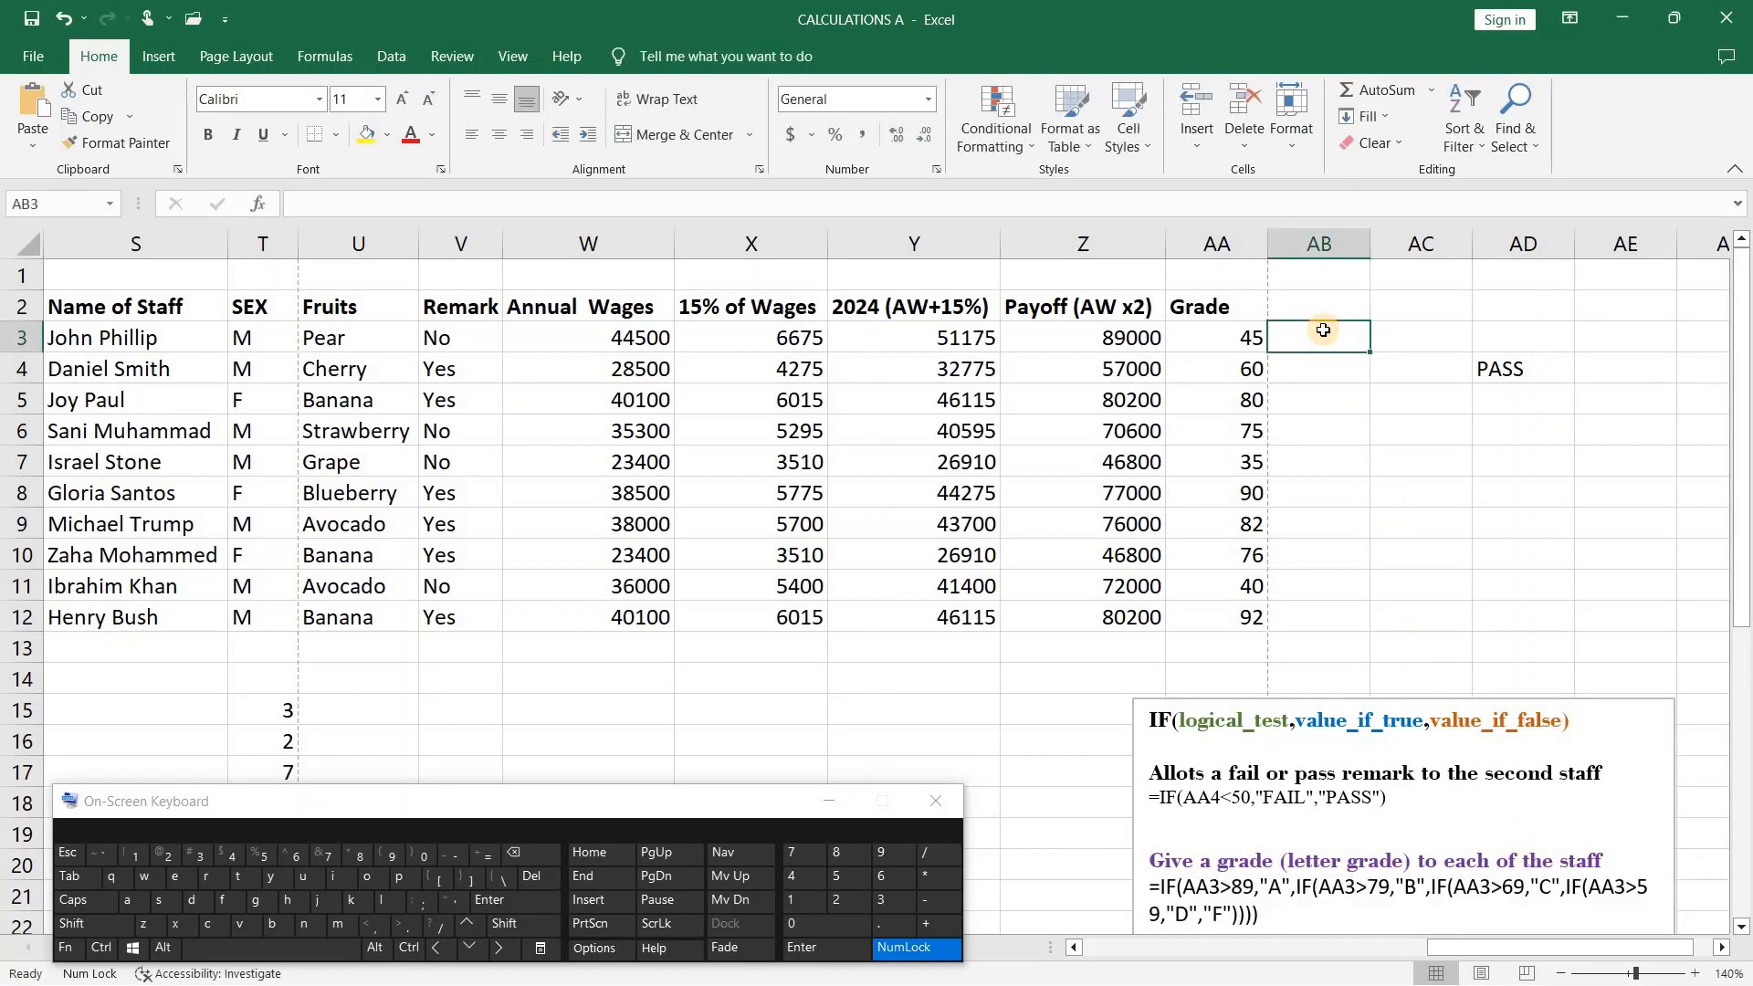
click(383, 209)
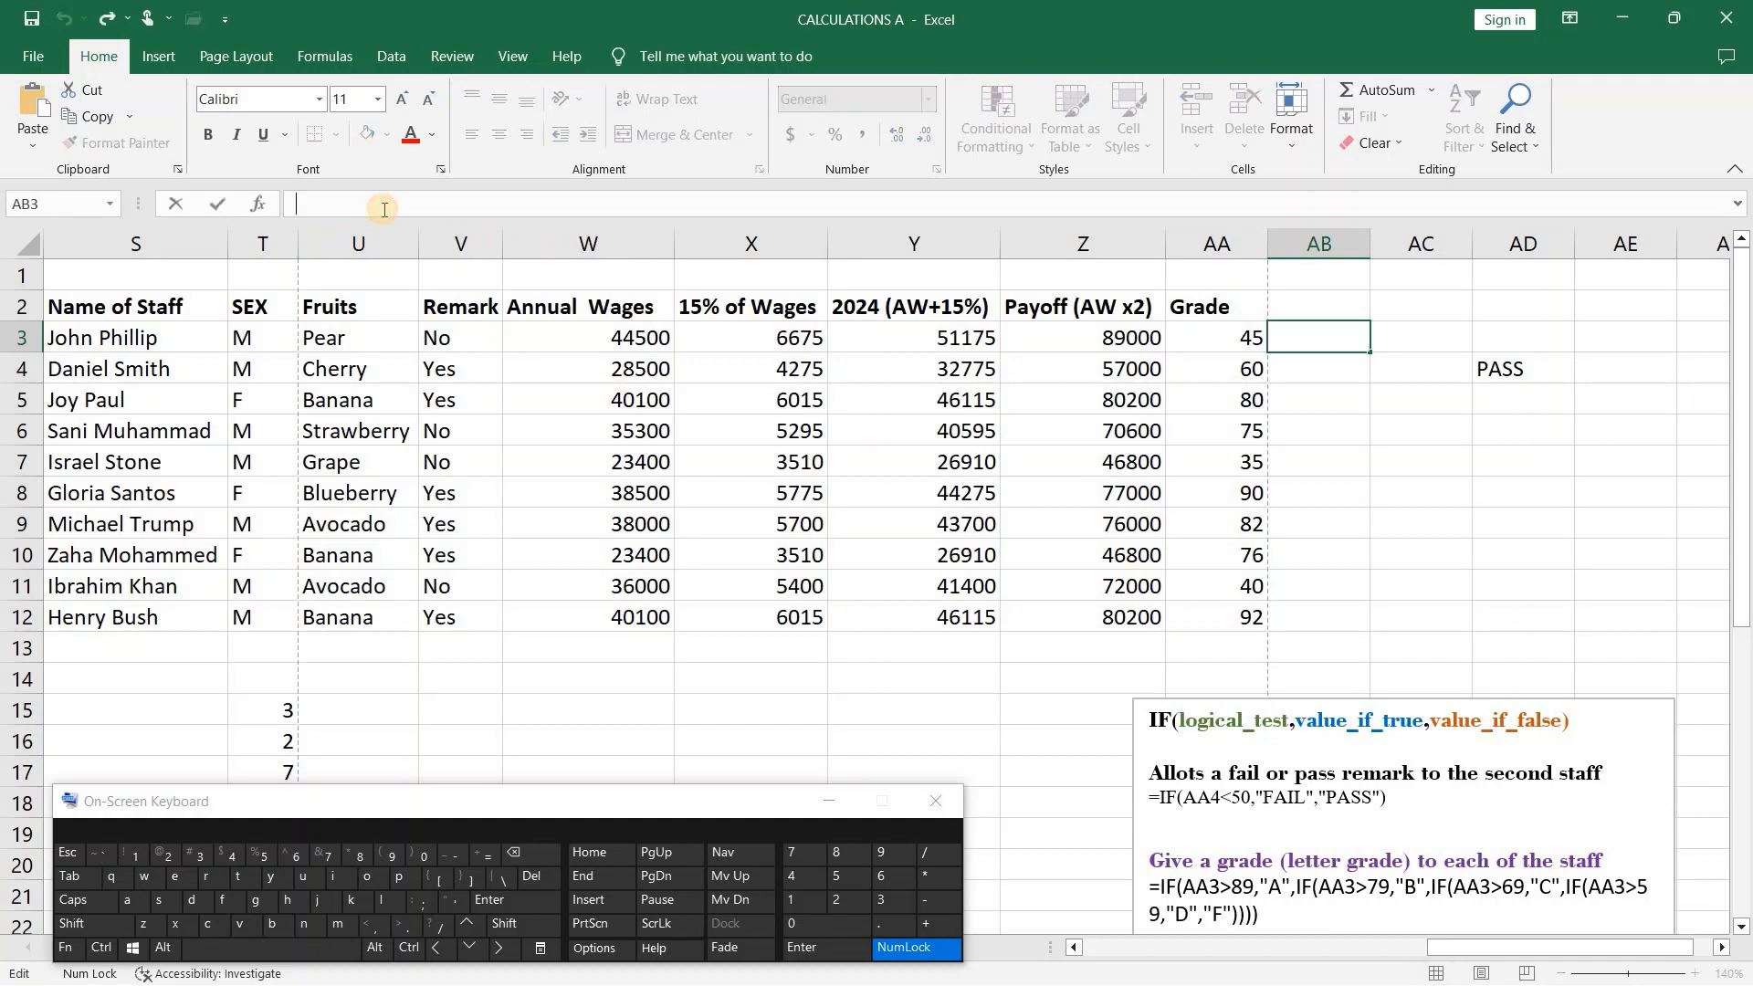
right_click(383, 209)
click(431, 310)
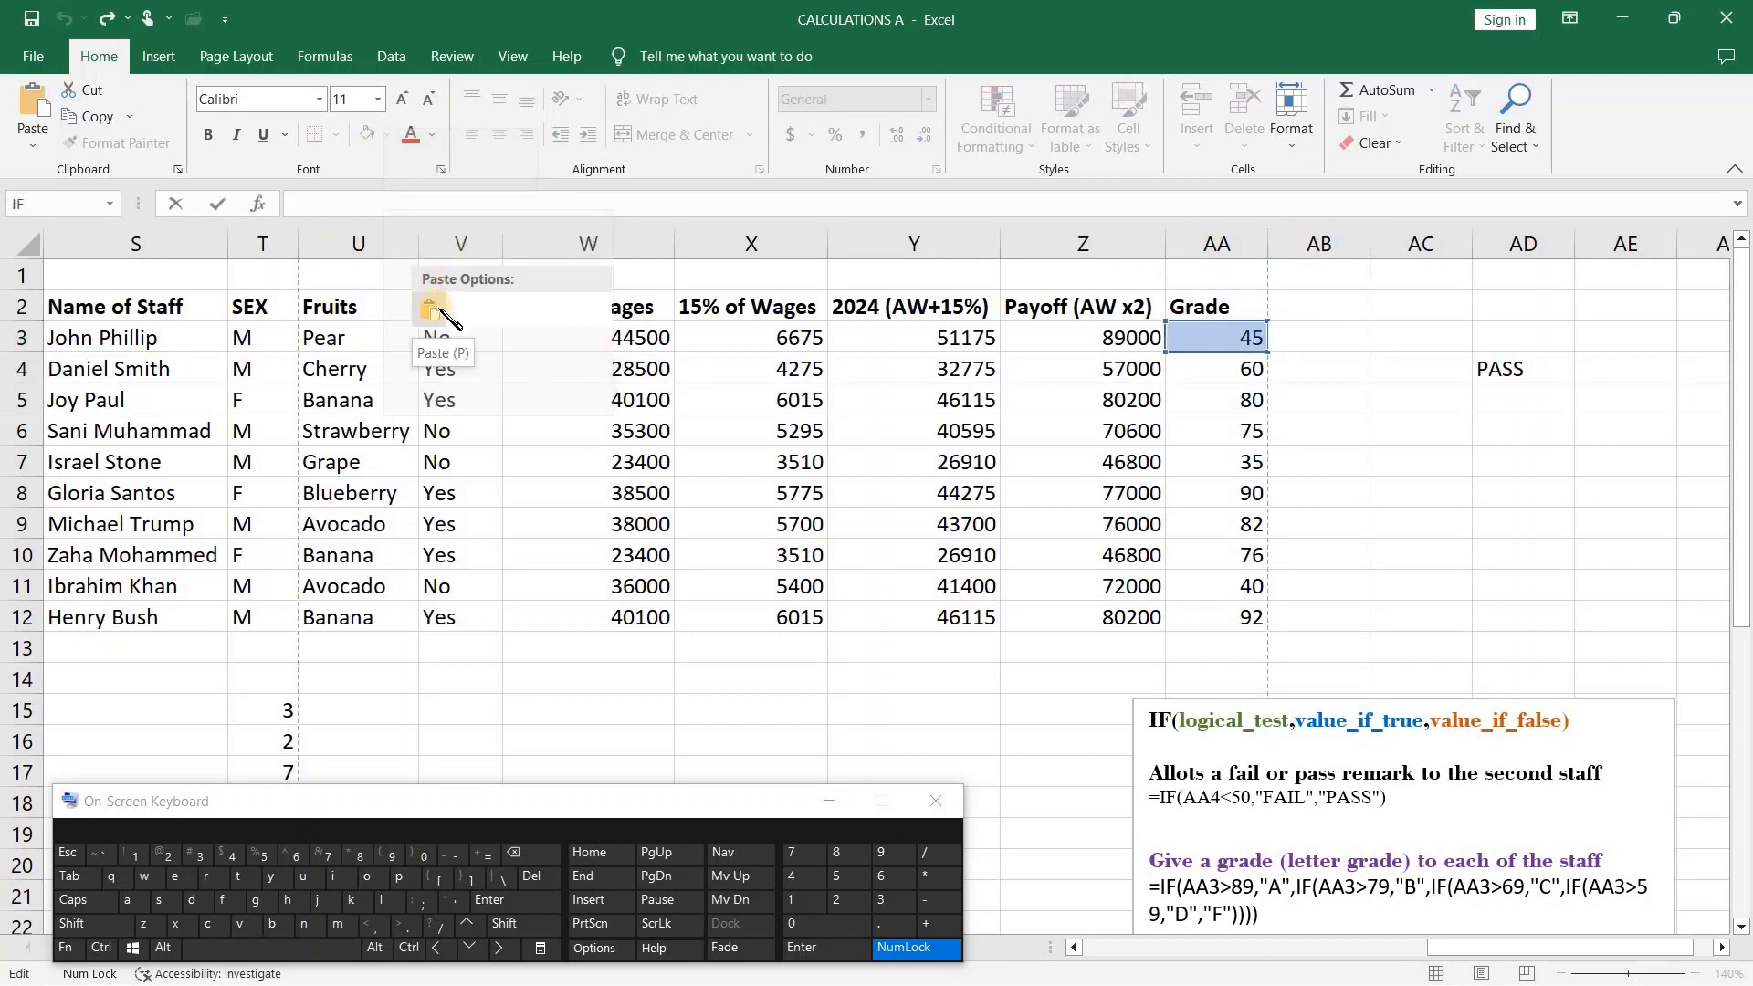
click(435, 310)
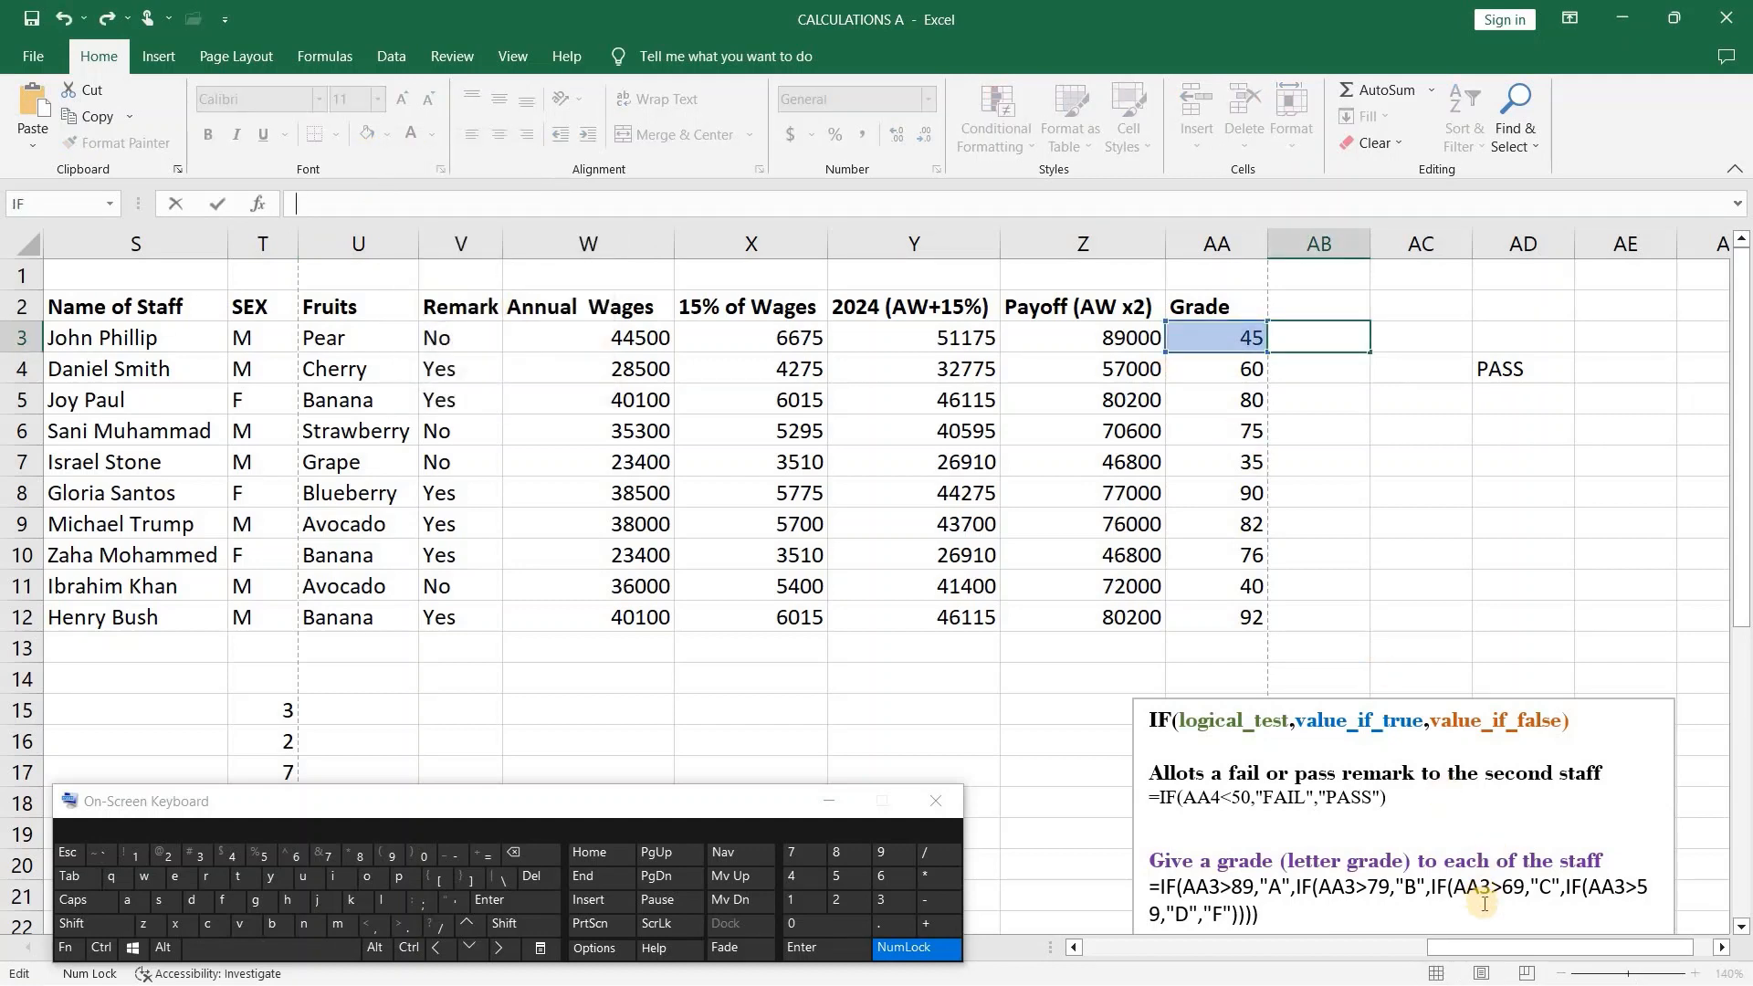
click(523, 902)
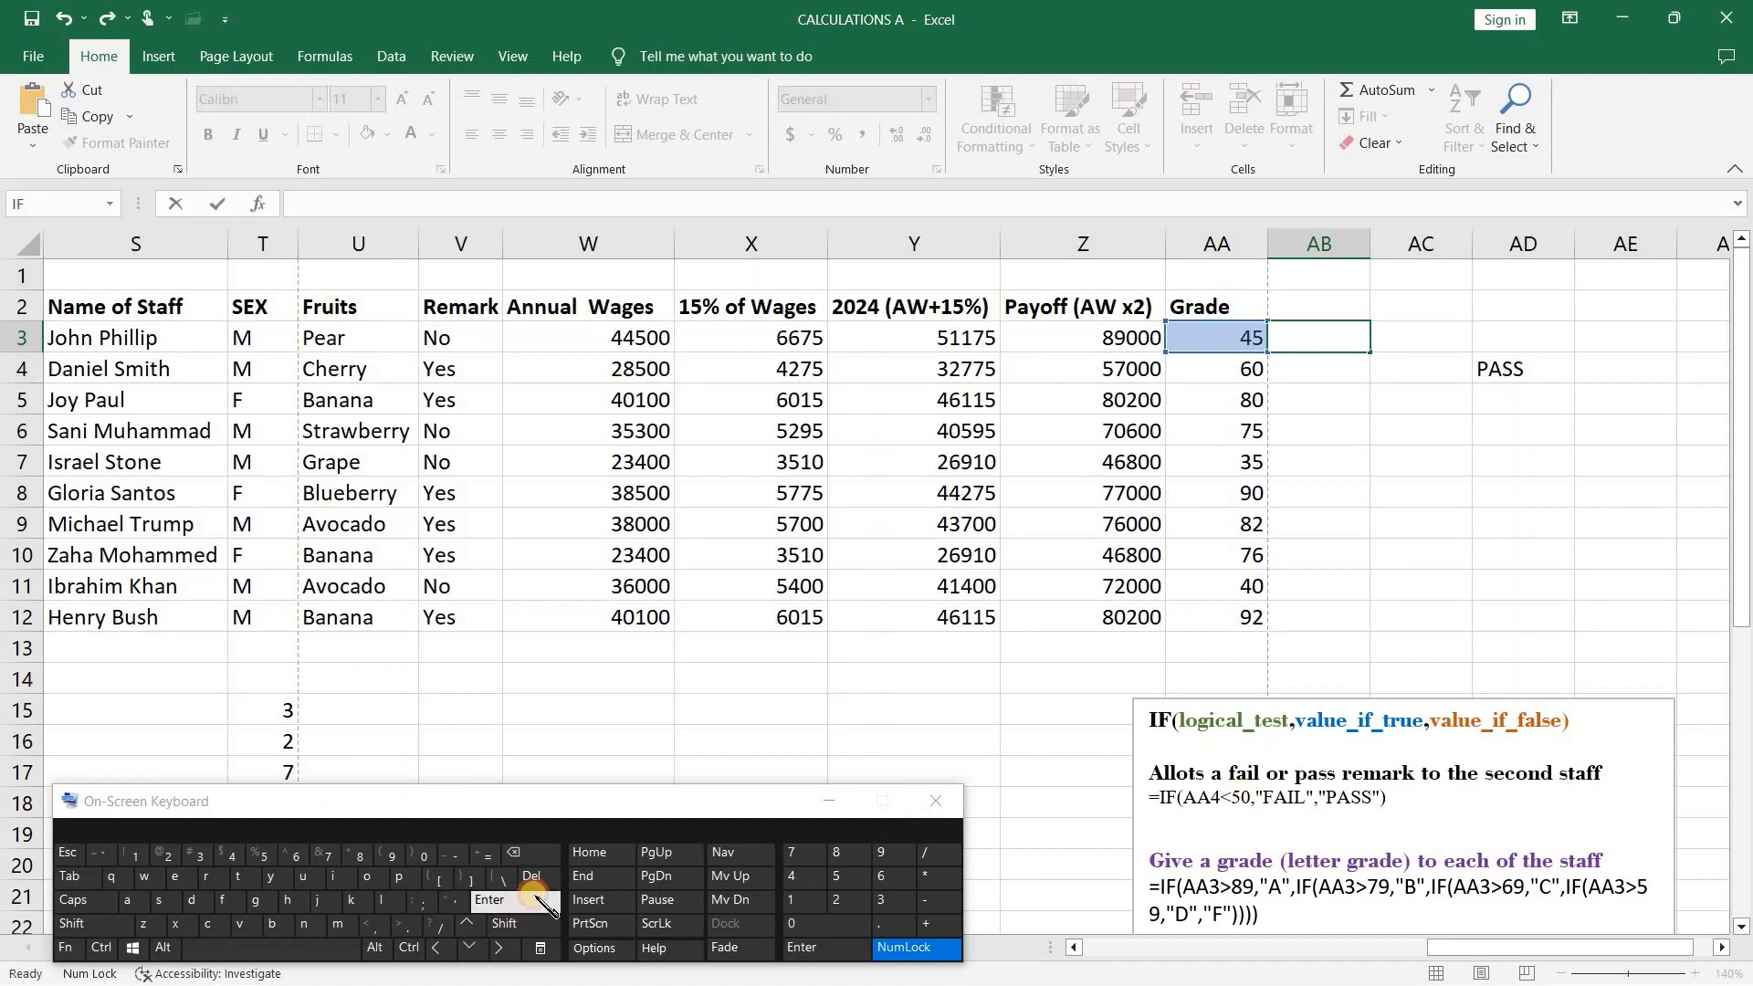
- Widen the IF text box towards column Z so the nested letter-grade formula fits on one line
click(1244, 328)
scroll(1307, 671, down, 1)
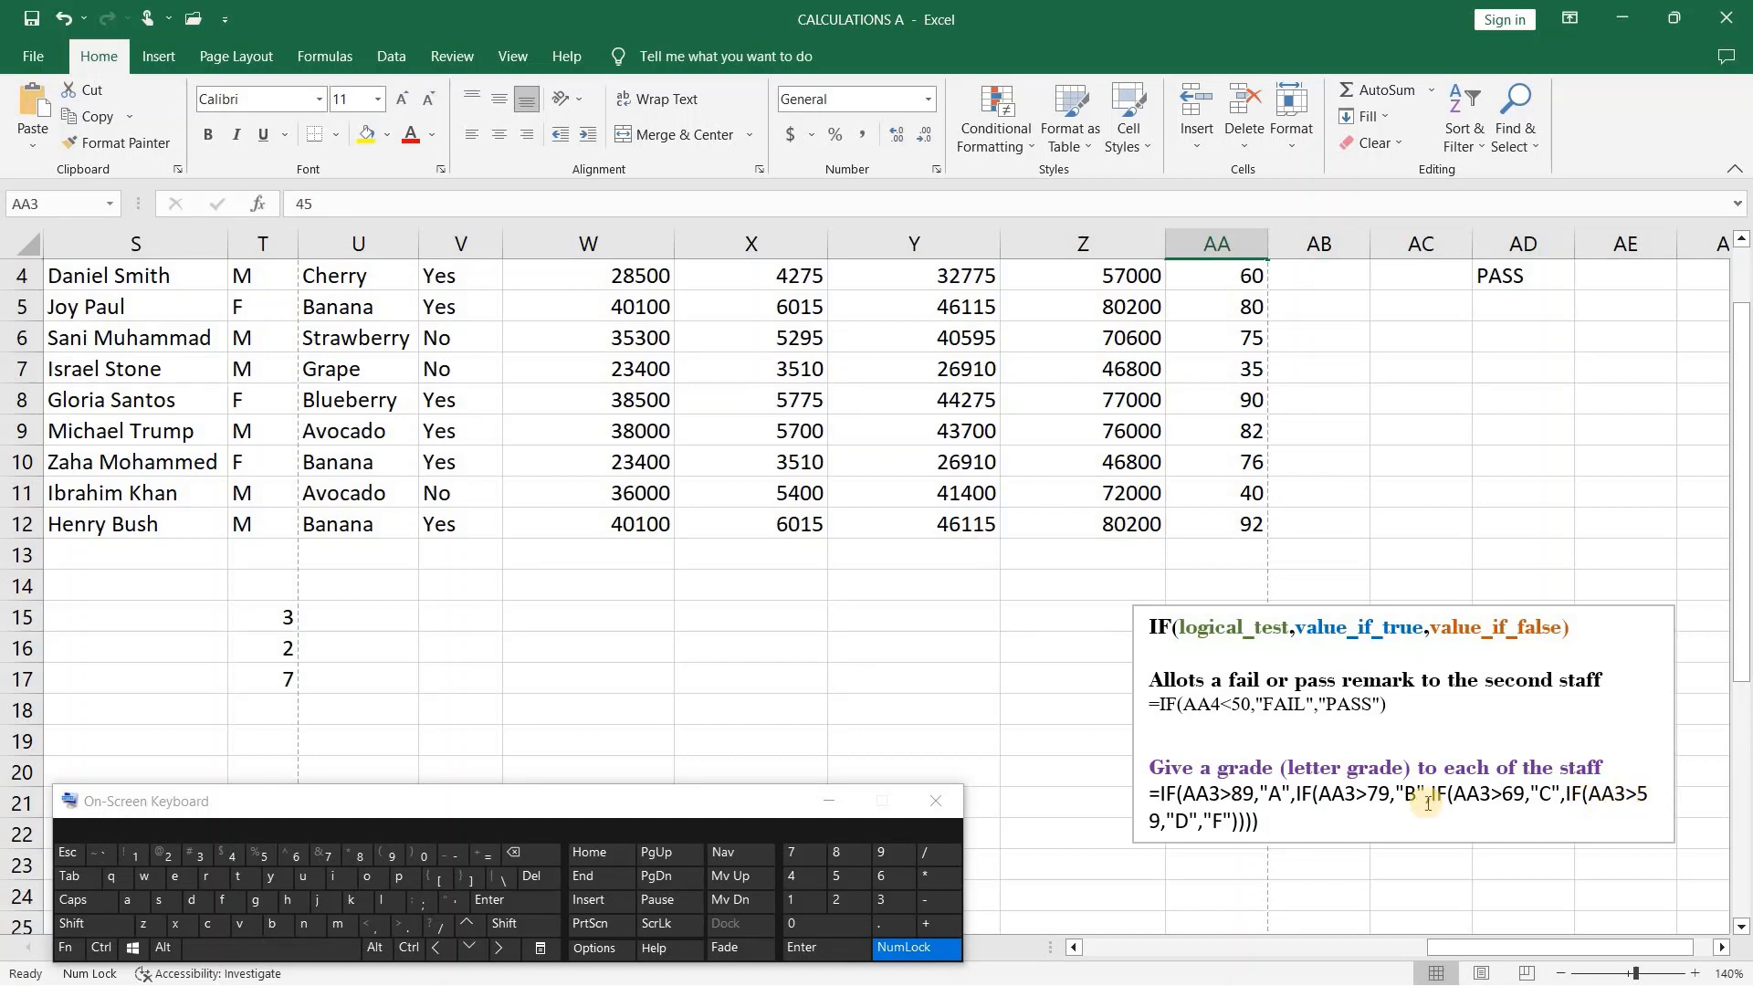
click(1133, 741)
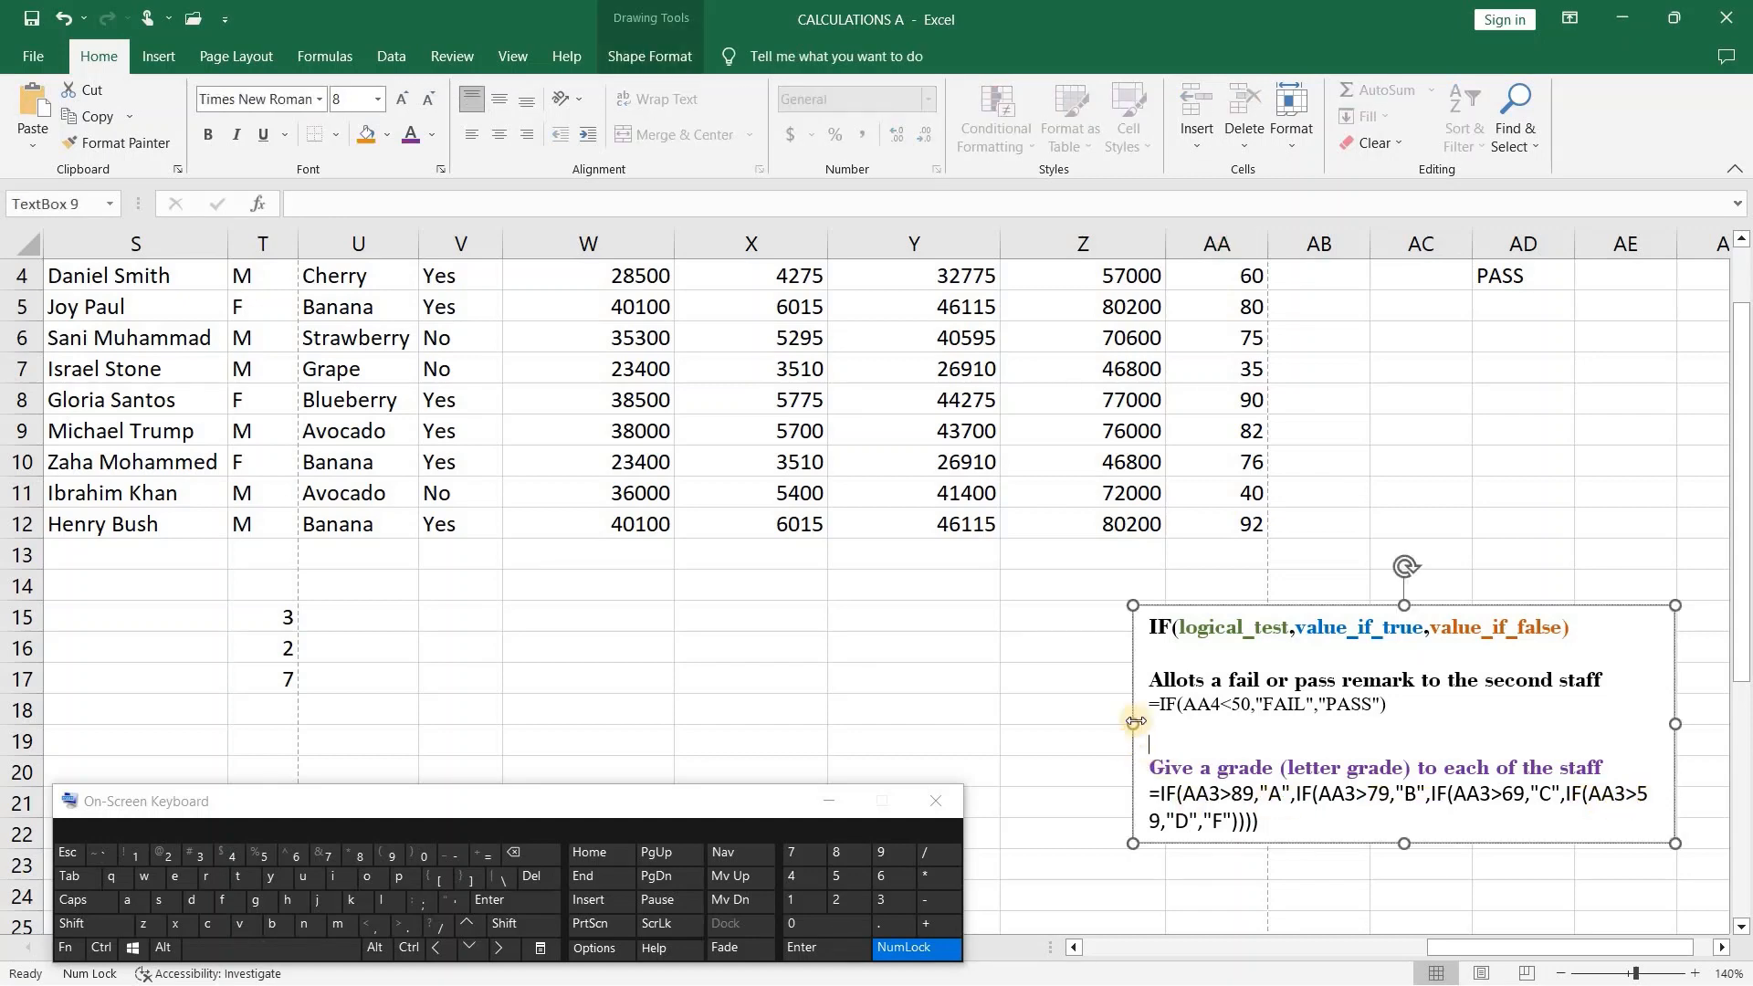
drag(1134, 722, 1046, 713)
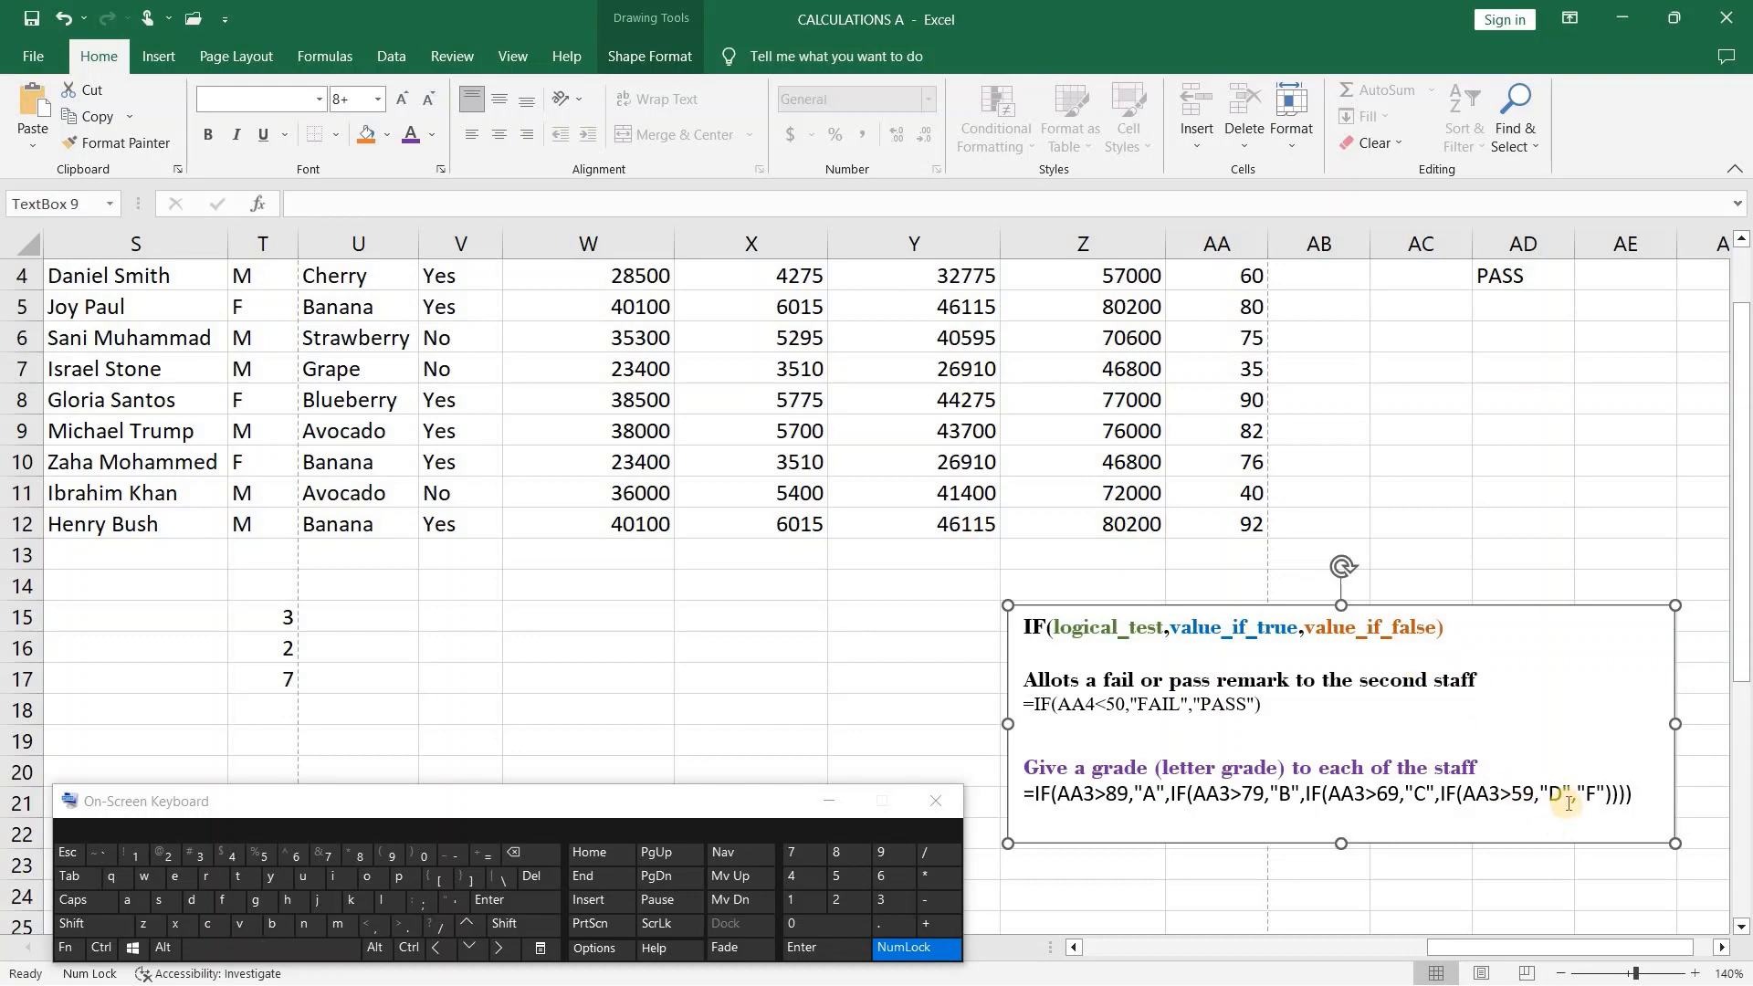
- Fill the letter-grade formula in AB3 down to AB12 for all staff
scroll(1568, 803, up, 1)
scroll(1589, 800, down, 1)
scroll(1596, 803, up, 1)
scroll(1596, 803, down, 1)
scroll(1534, 762, up, 1)
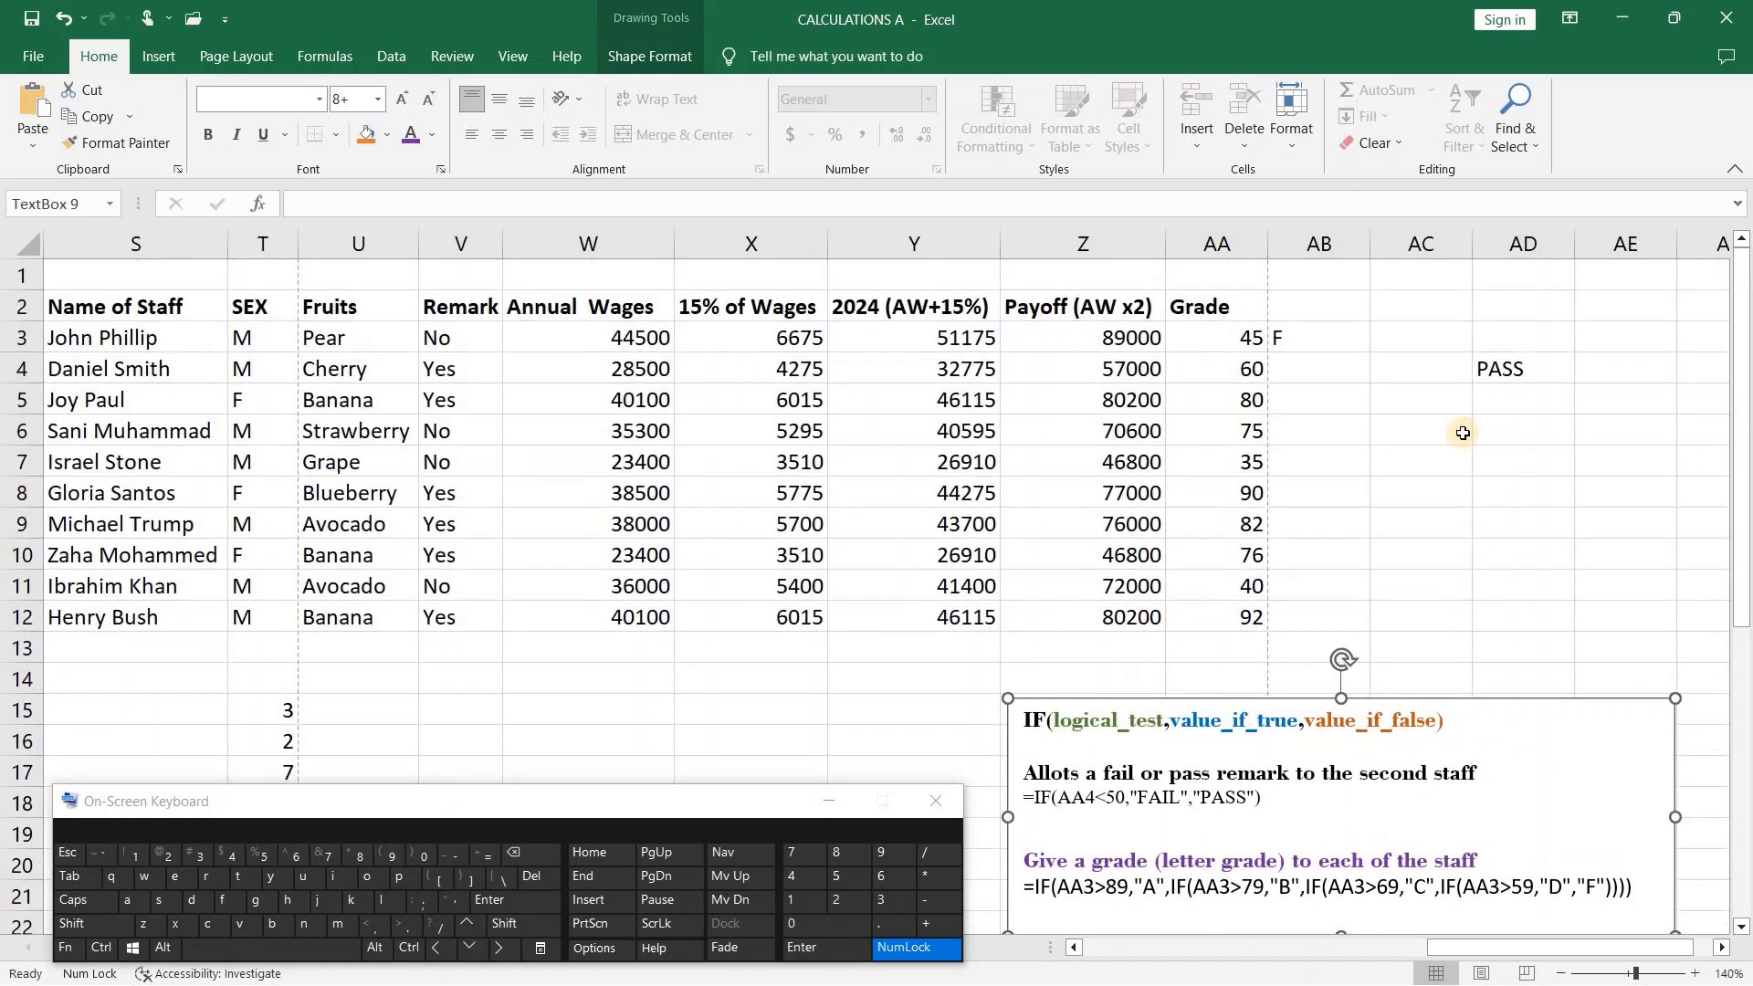
click(1368, 347)
drag(1372, 352, 1361, 626)
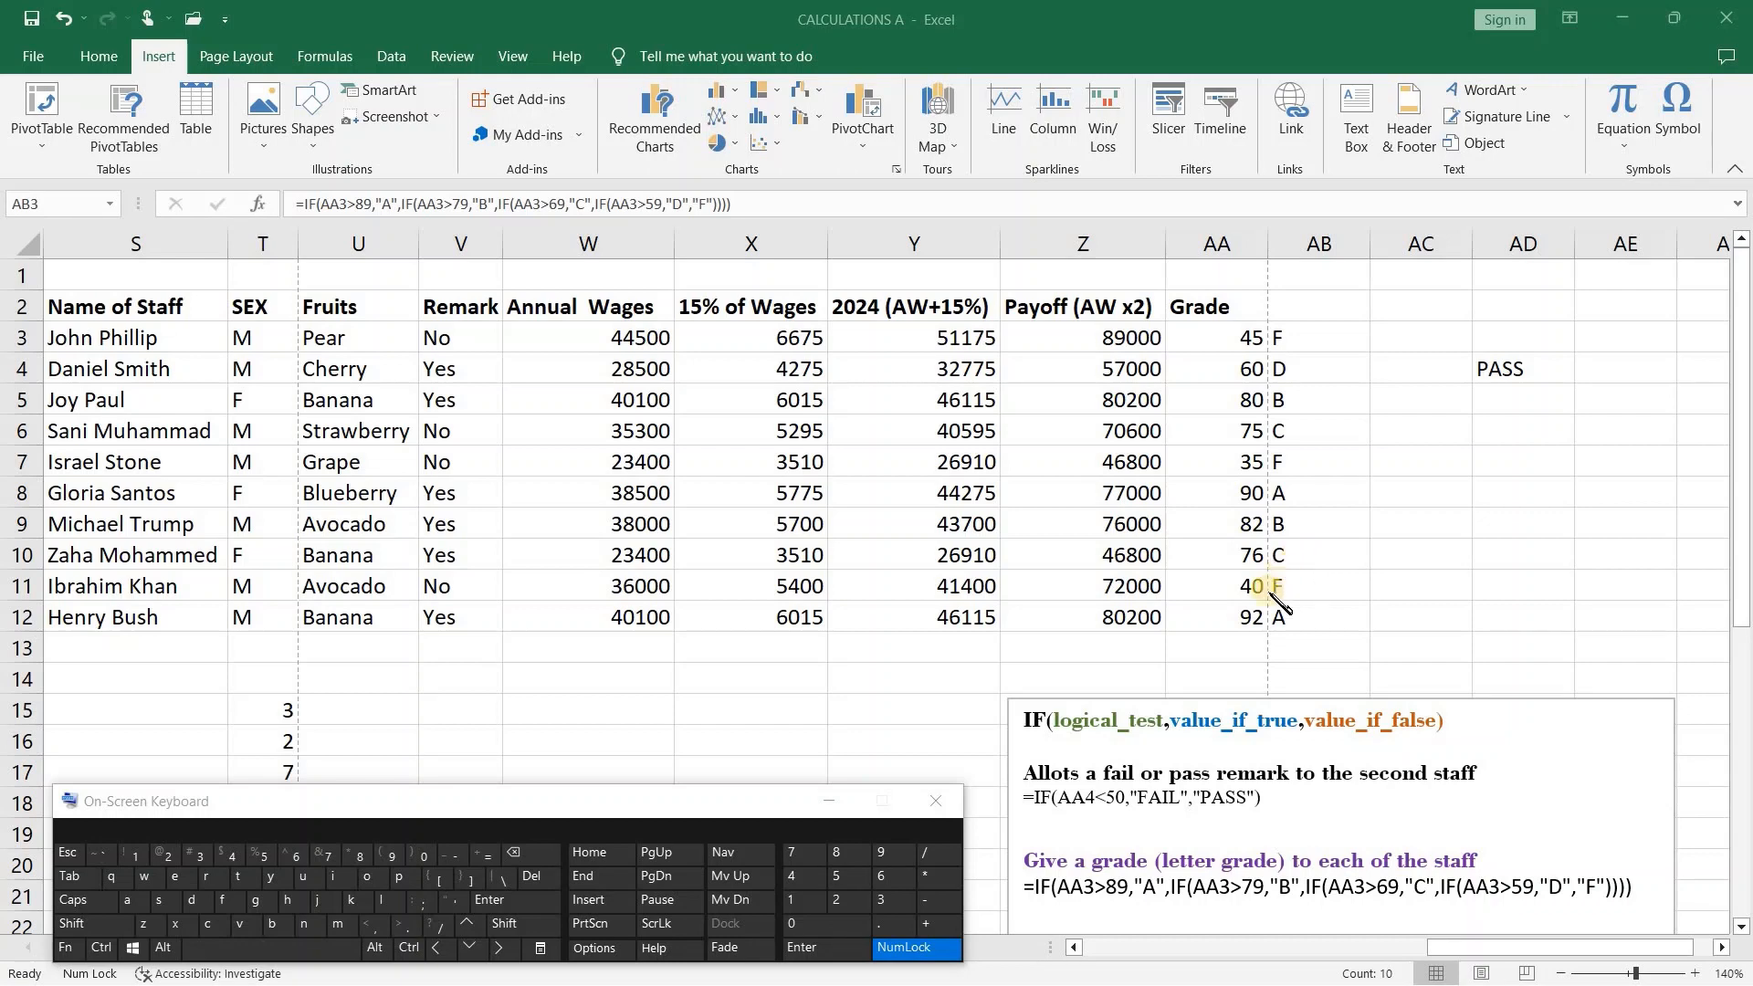
- Minimize the on-screen keyboard and delete the SUMIF and AVERAGEIF text boxes between the Income column and the monthly table
click(832, 801)
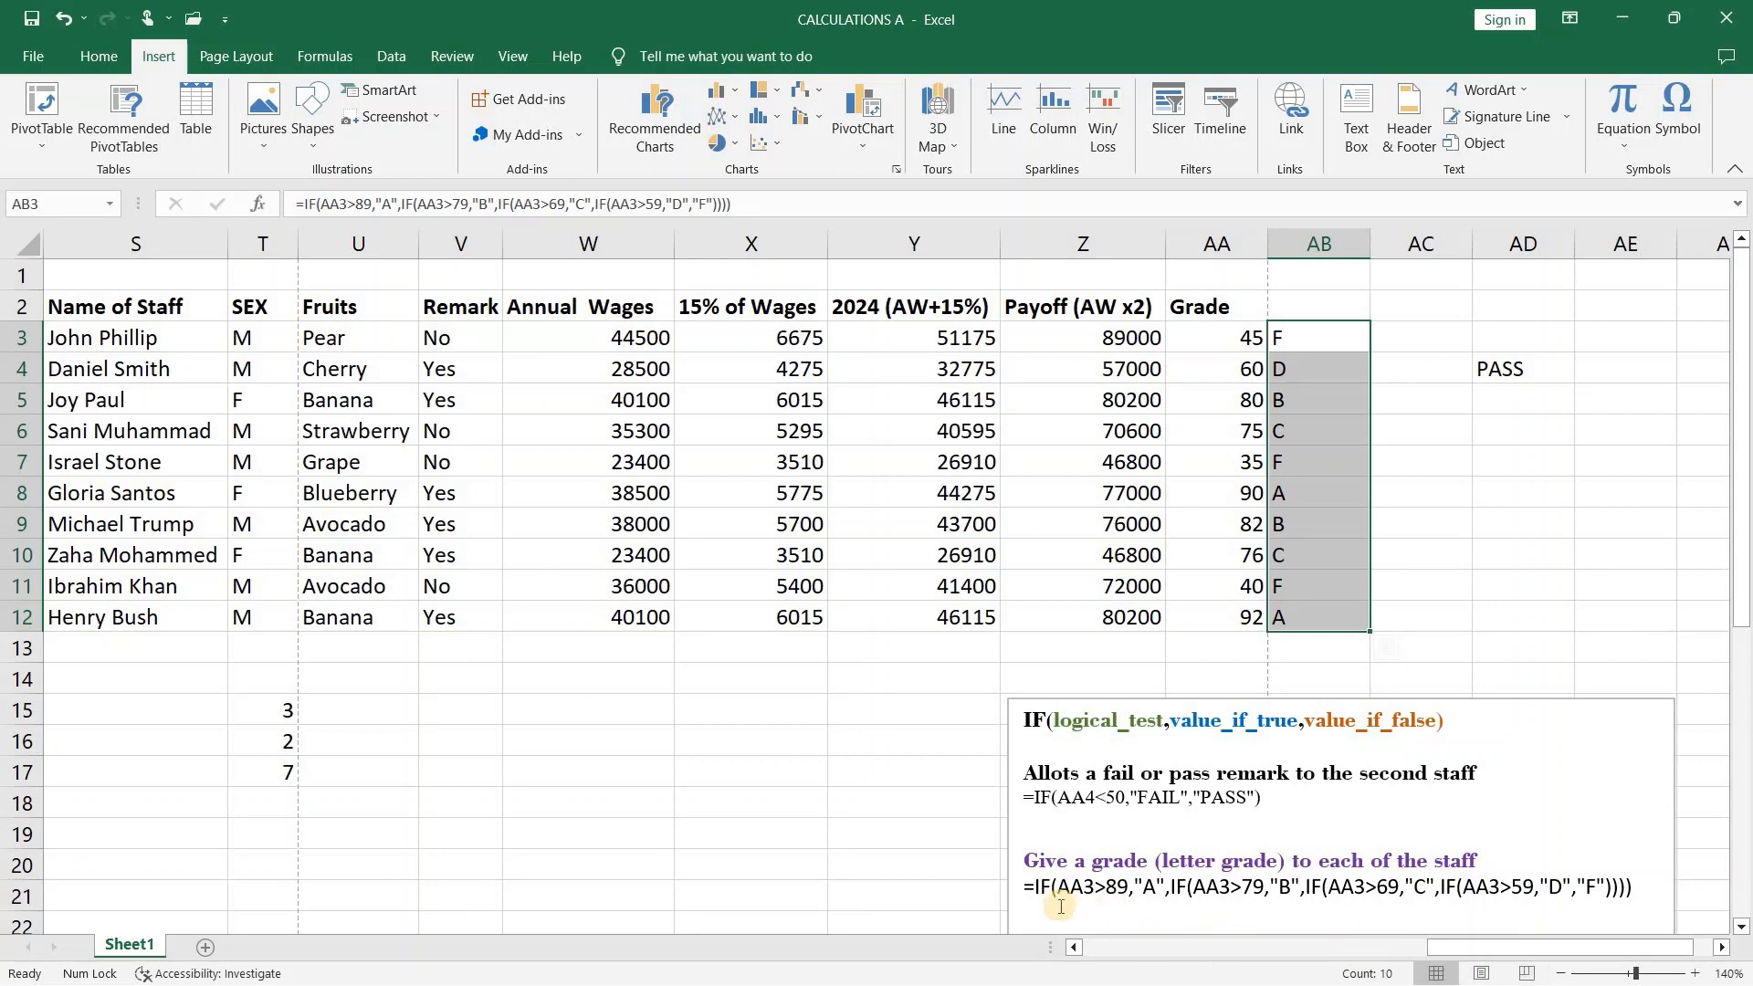
click(1073, 947)
click(1074, 947)
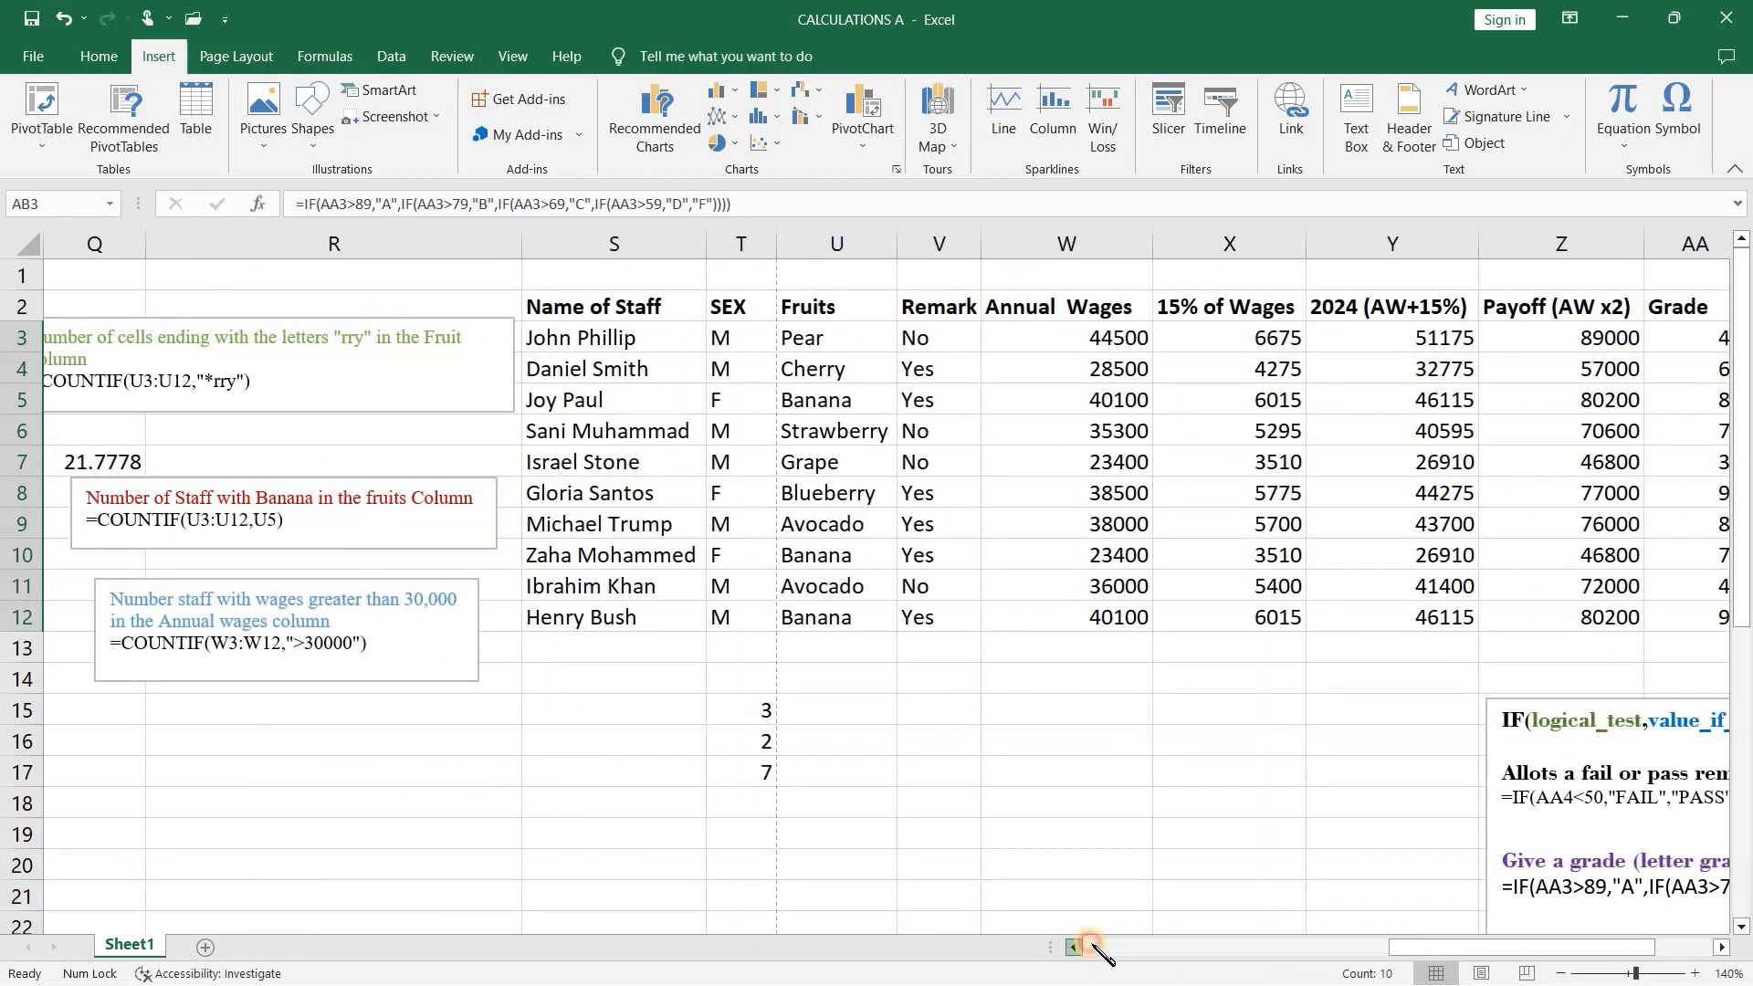
click(1093, 946)
click(1074, 947)
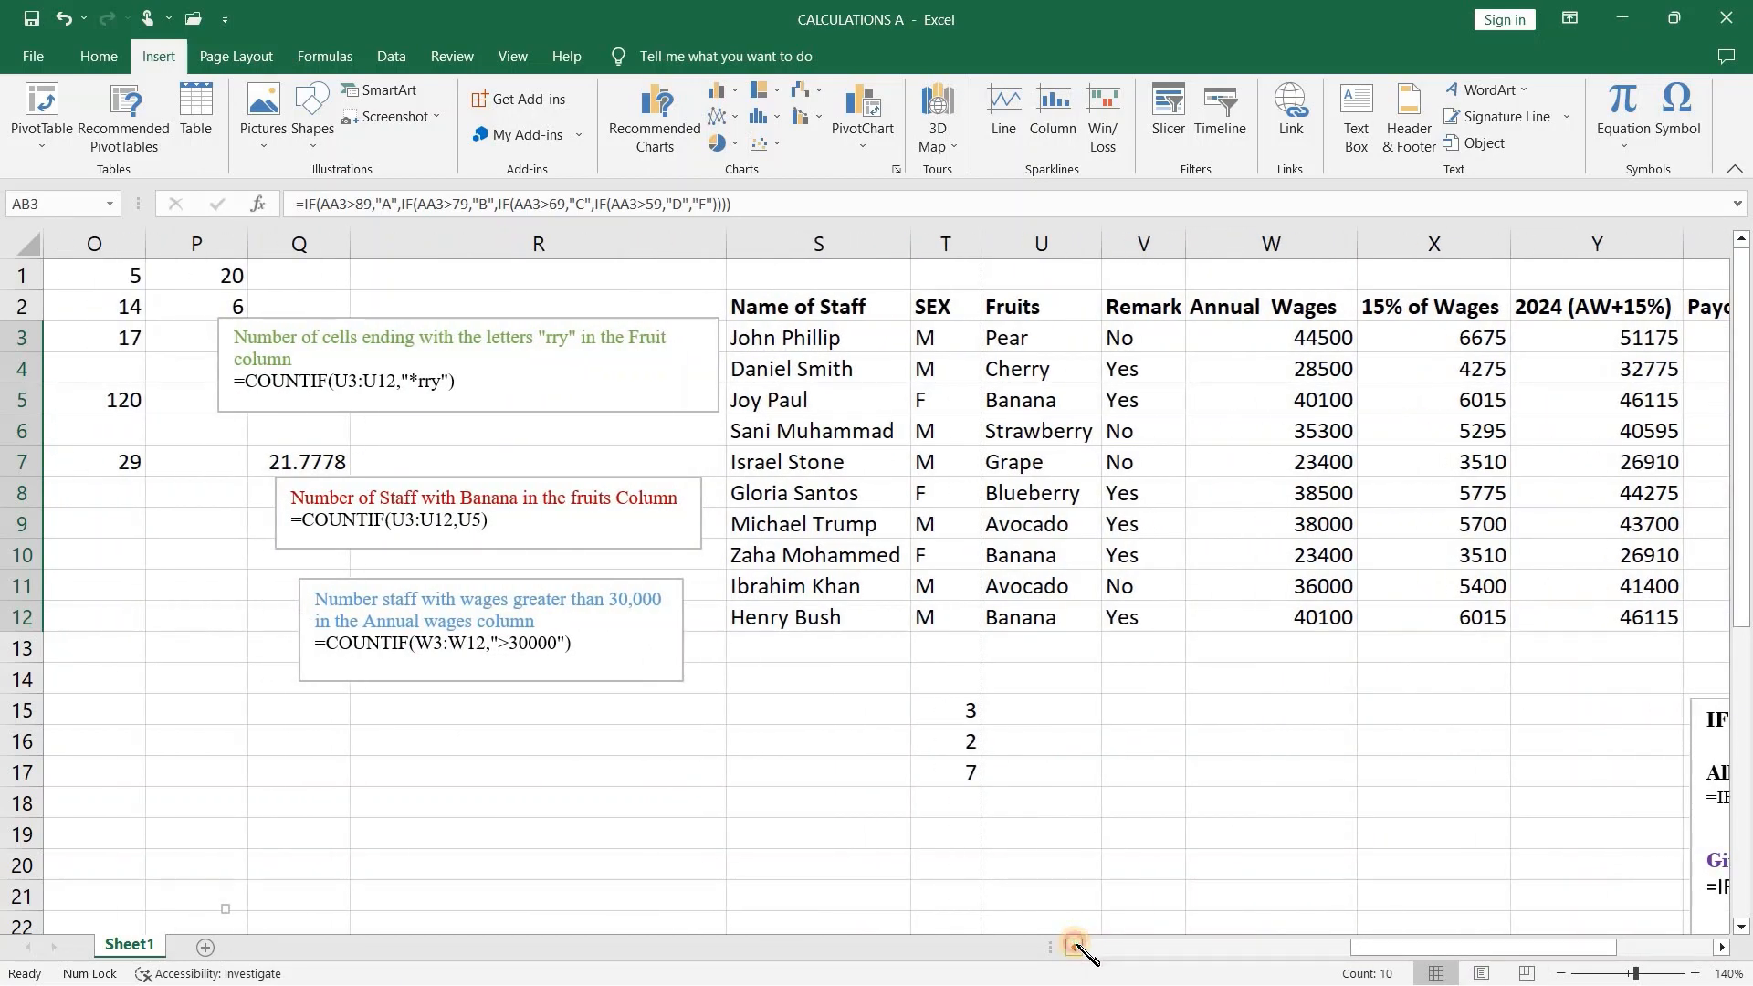
click(1074, 947)
click(1074, 947)
click(1074, 947)
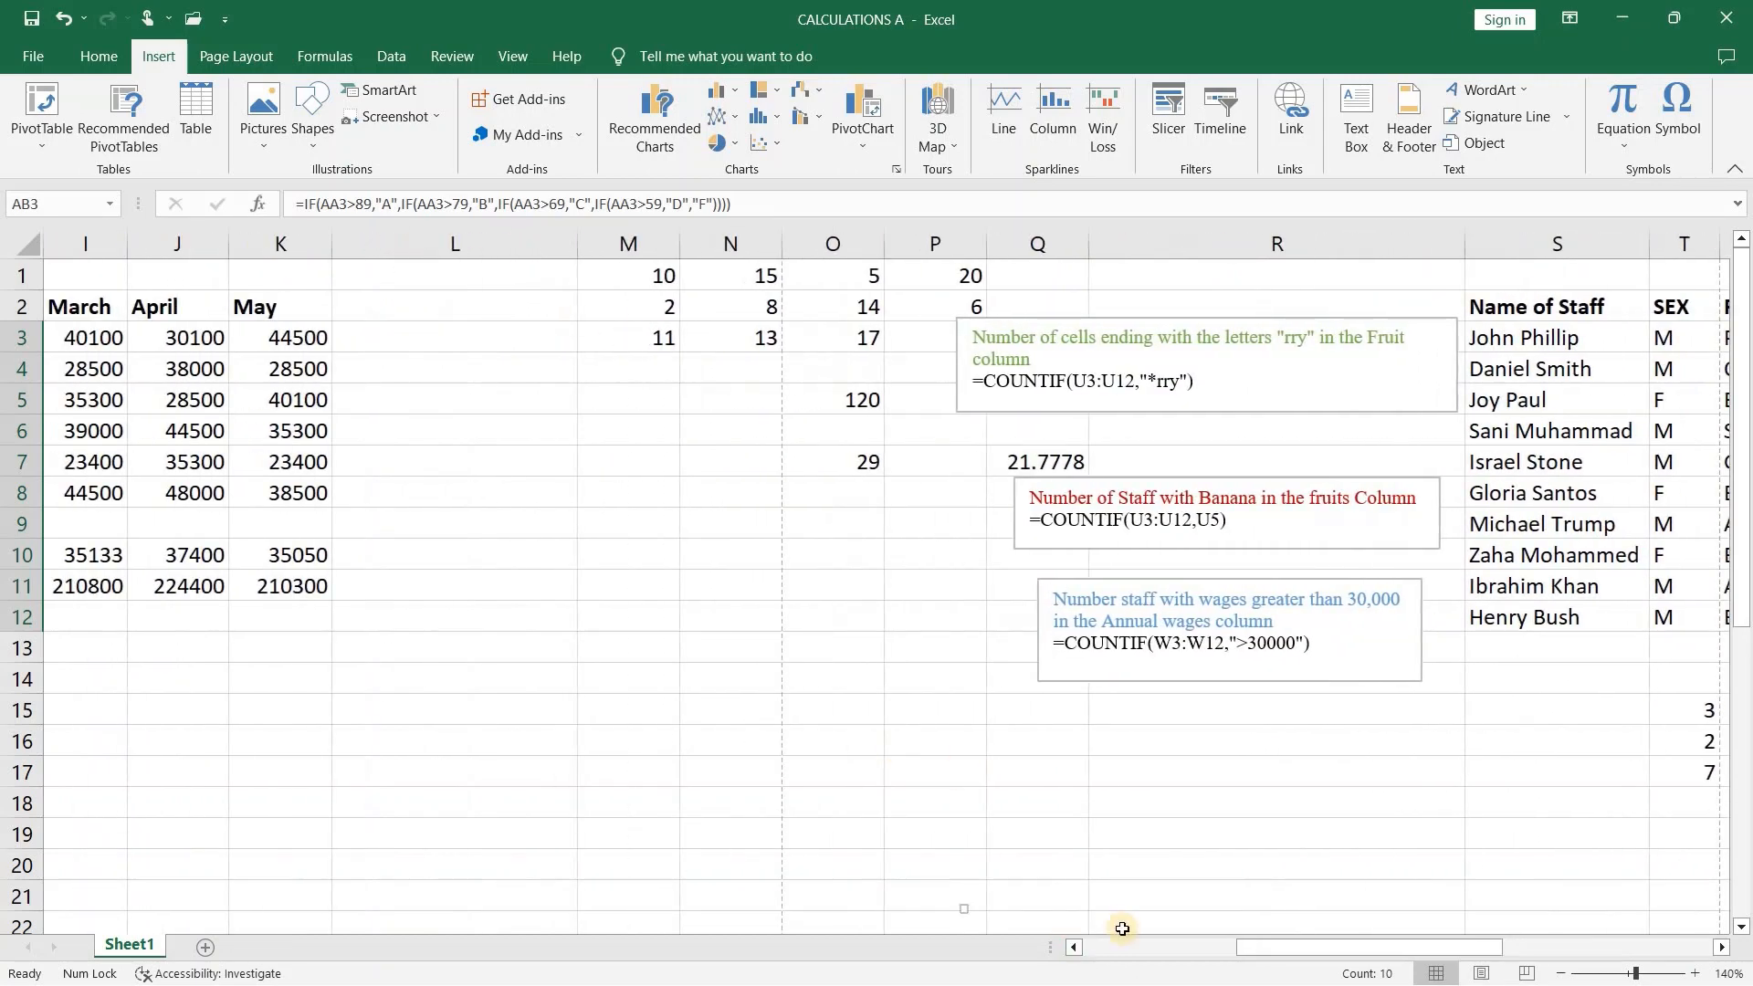
click(1074, 947)
click(1074, 947)
click(1073, 947)
click(1074, 947)
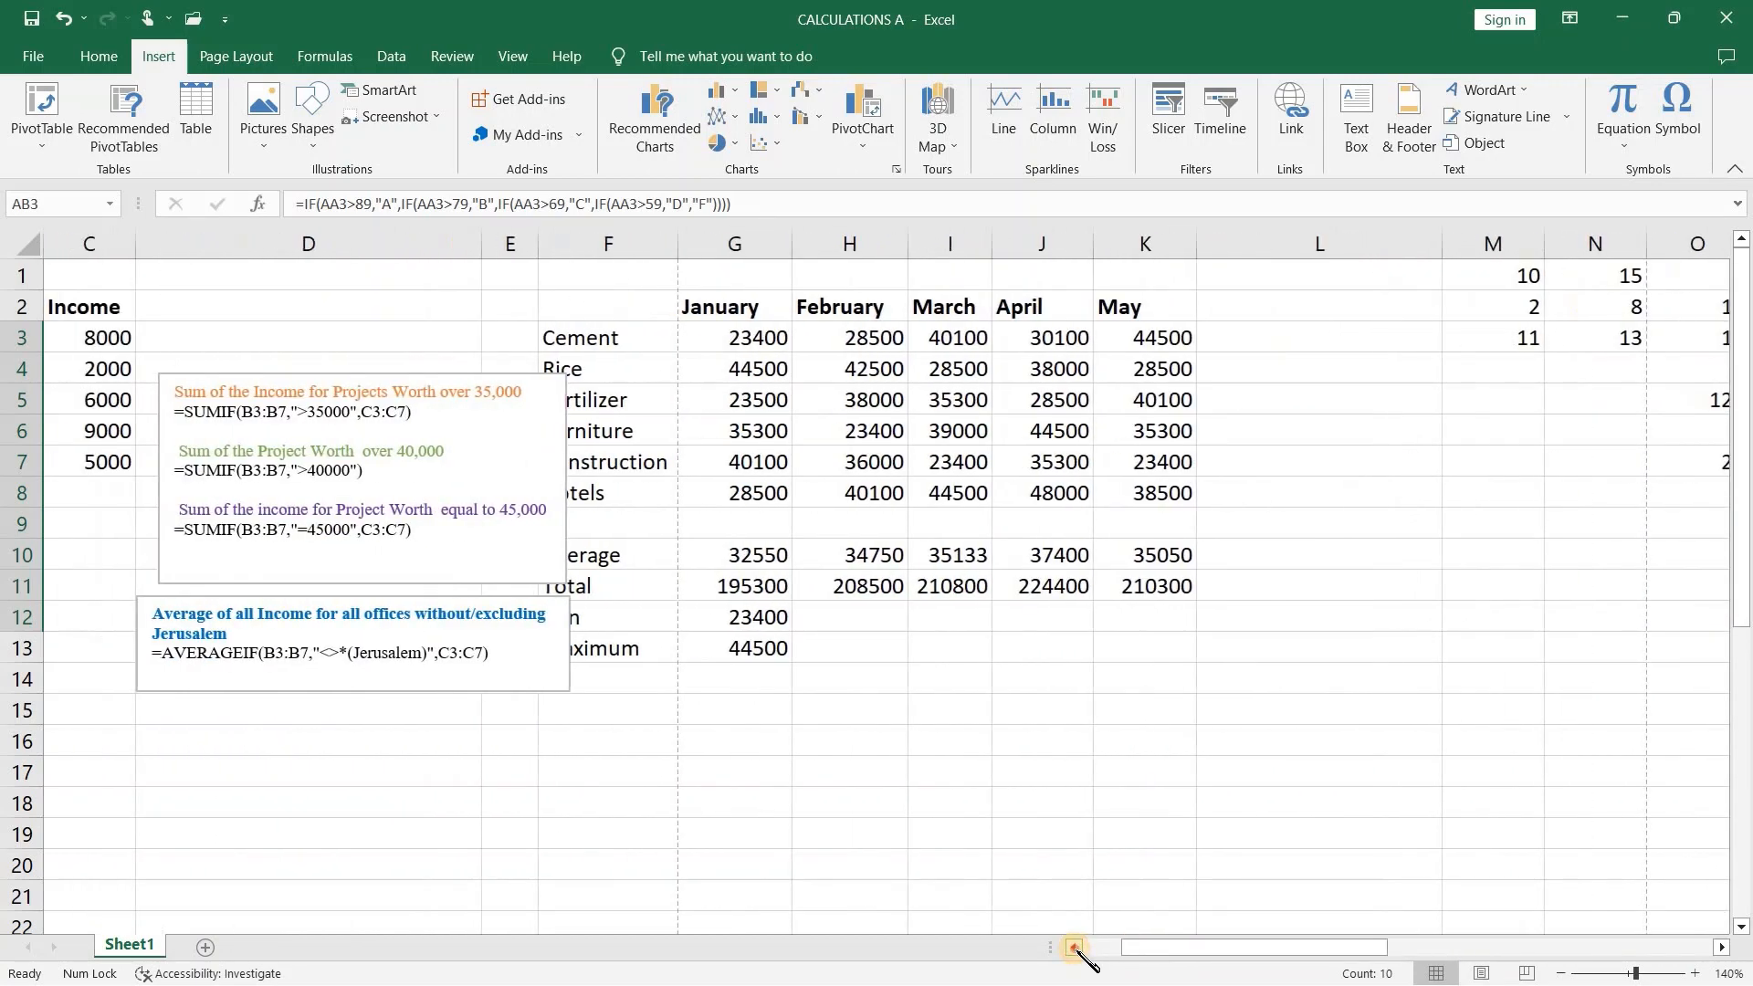
click(1074, 947)
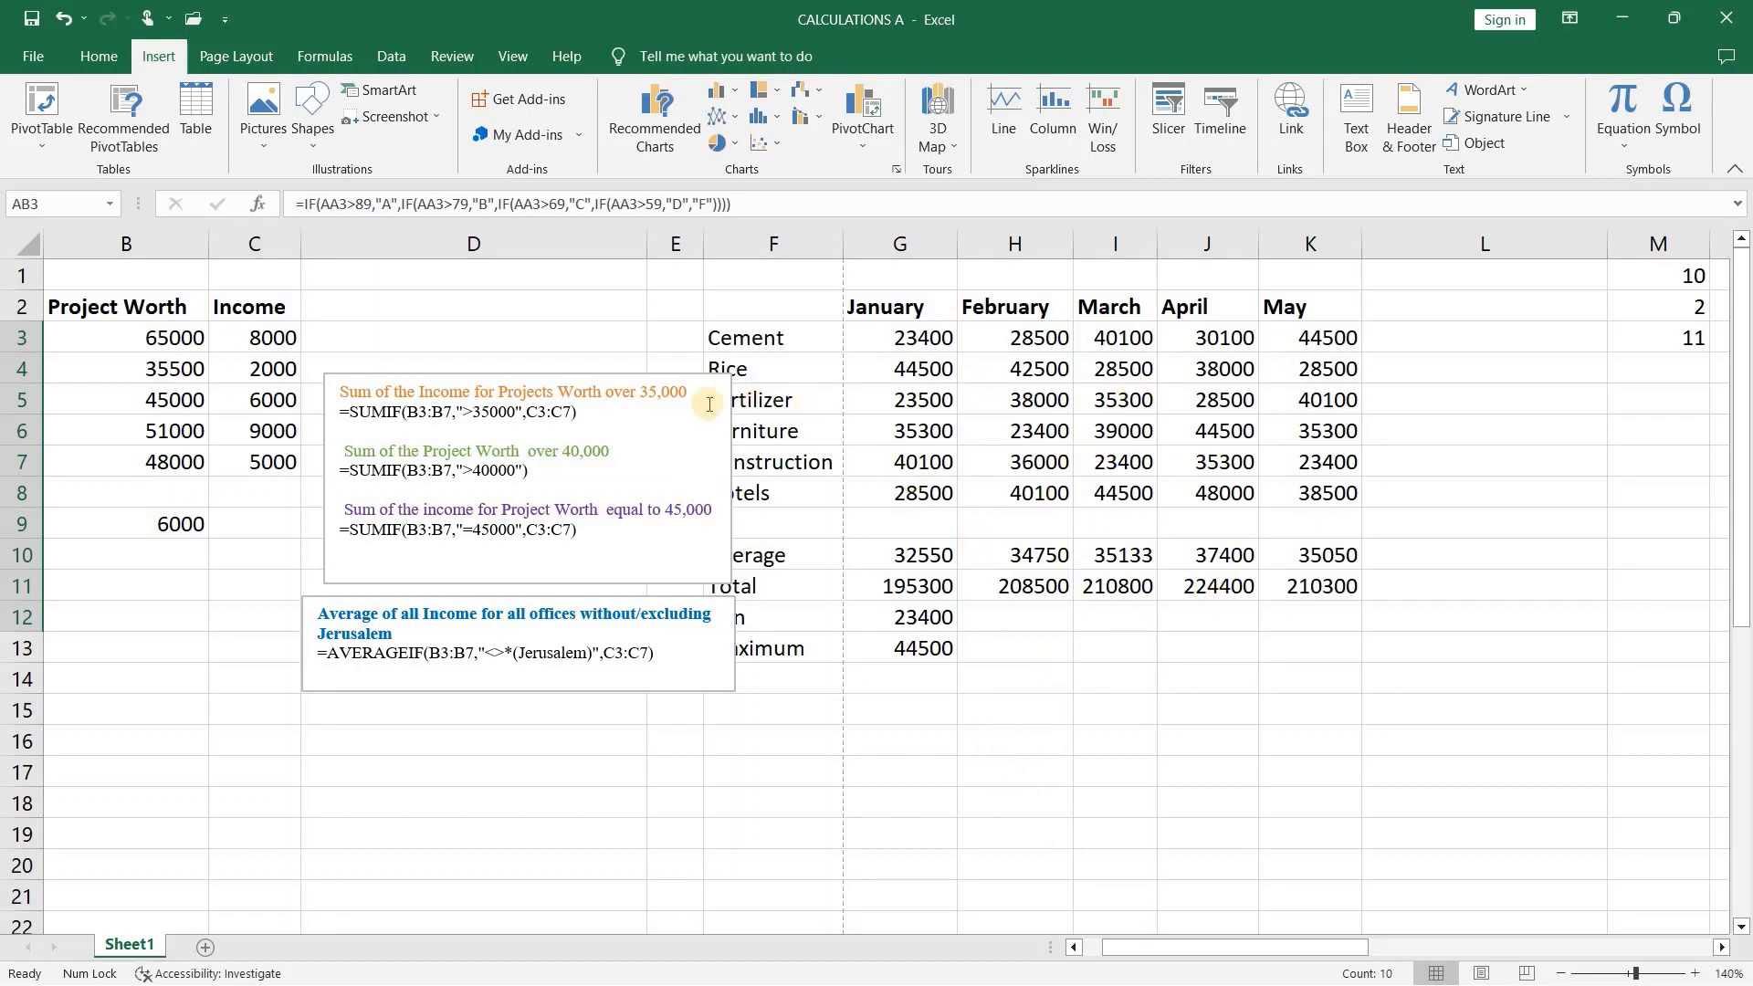
click(619, 417)
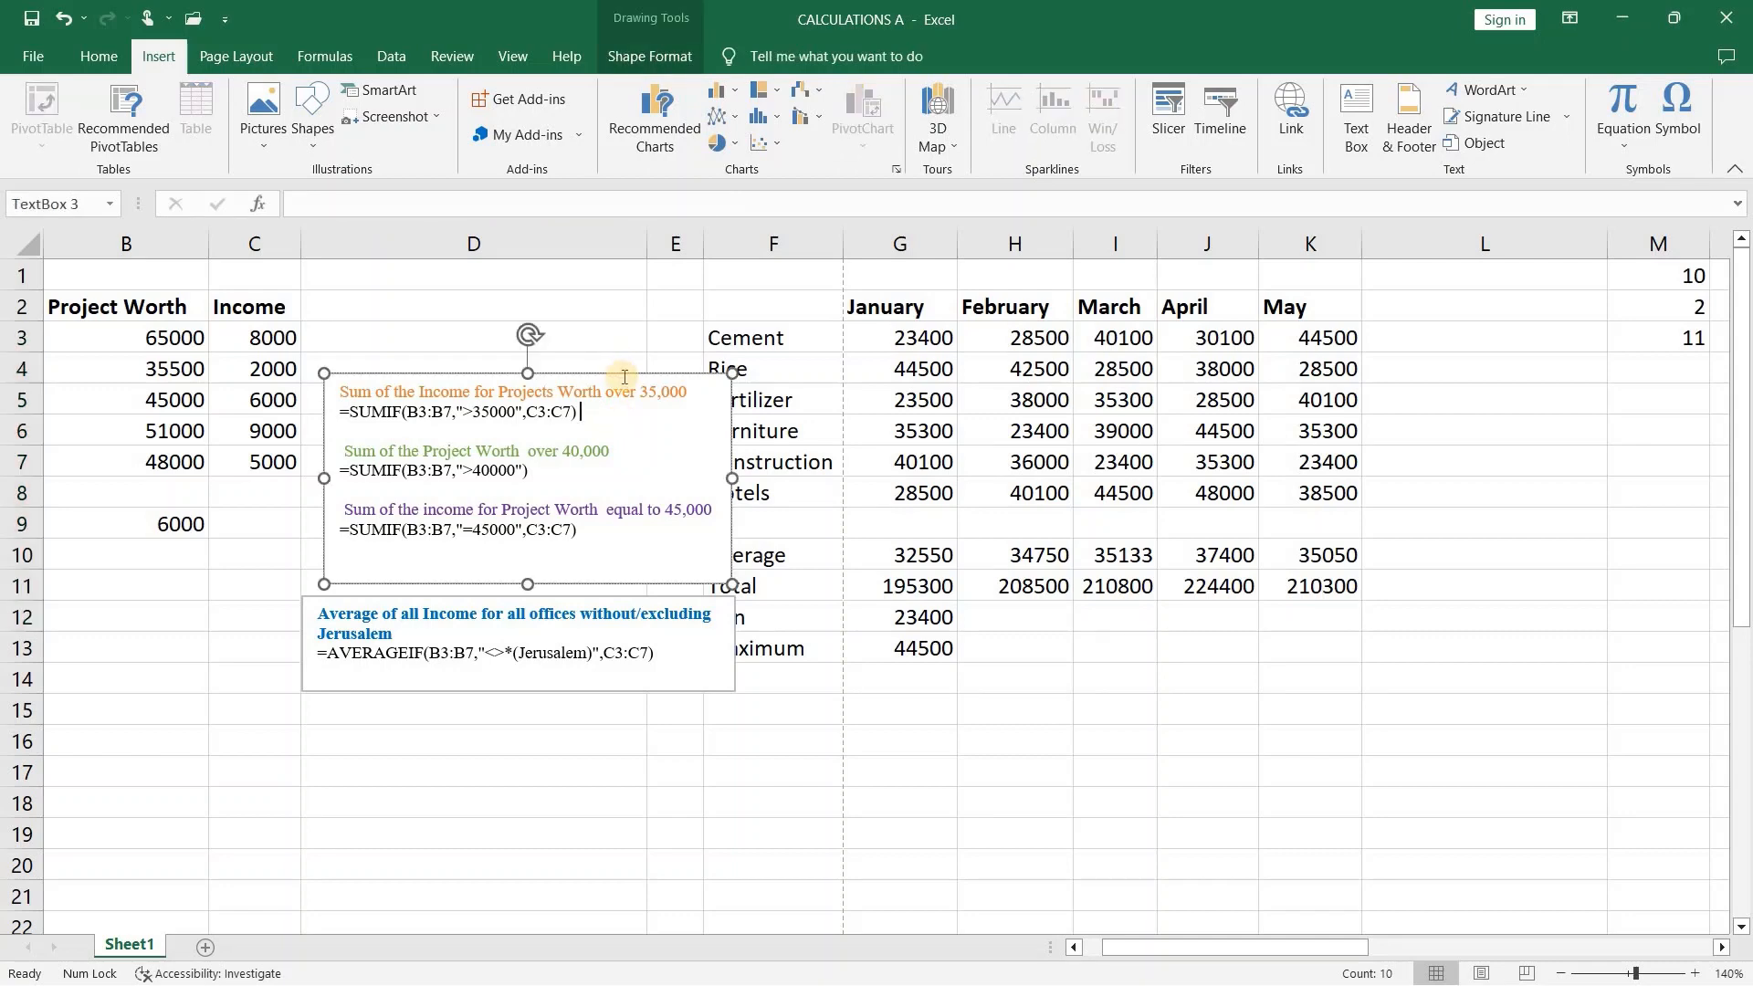
click(631, 378)
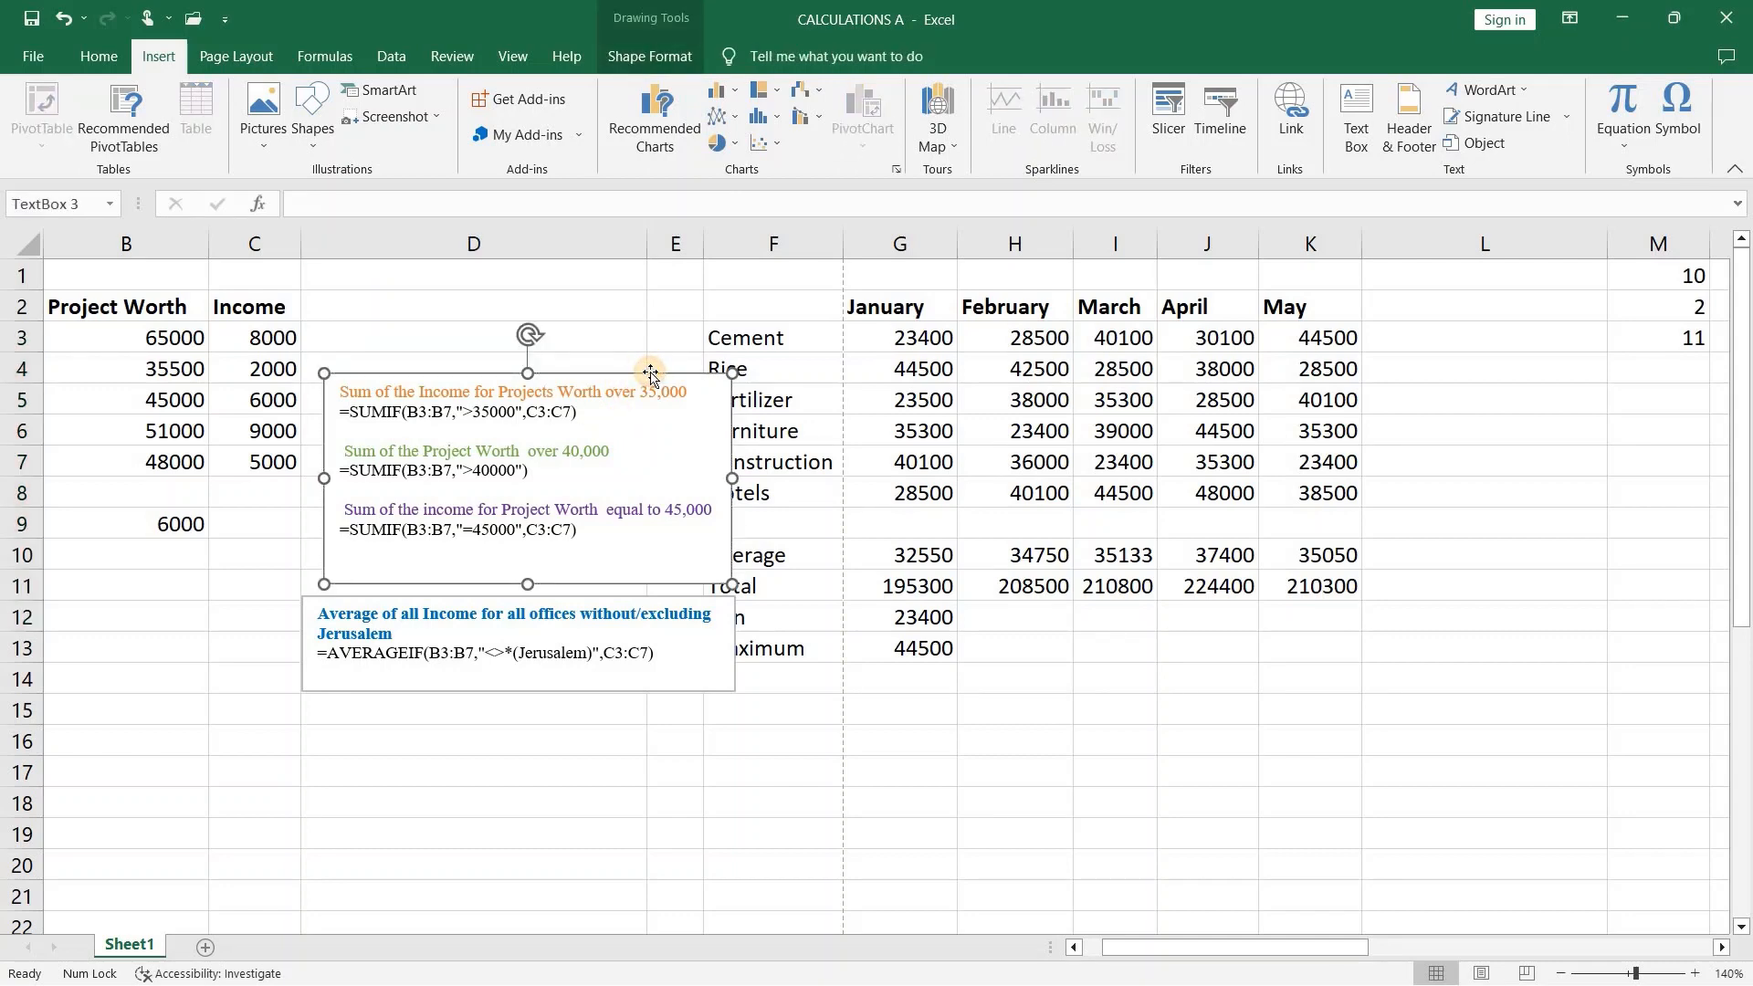
click(650, 375)
key(Delete)
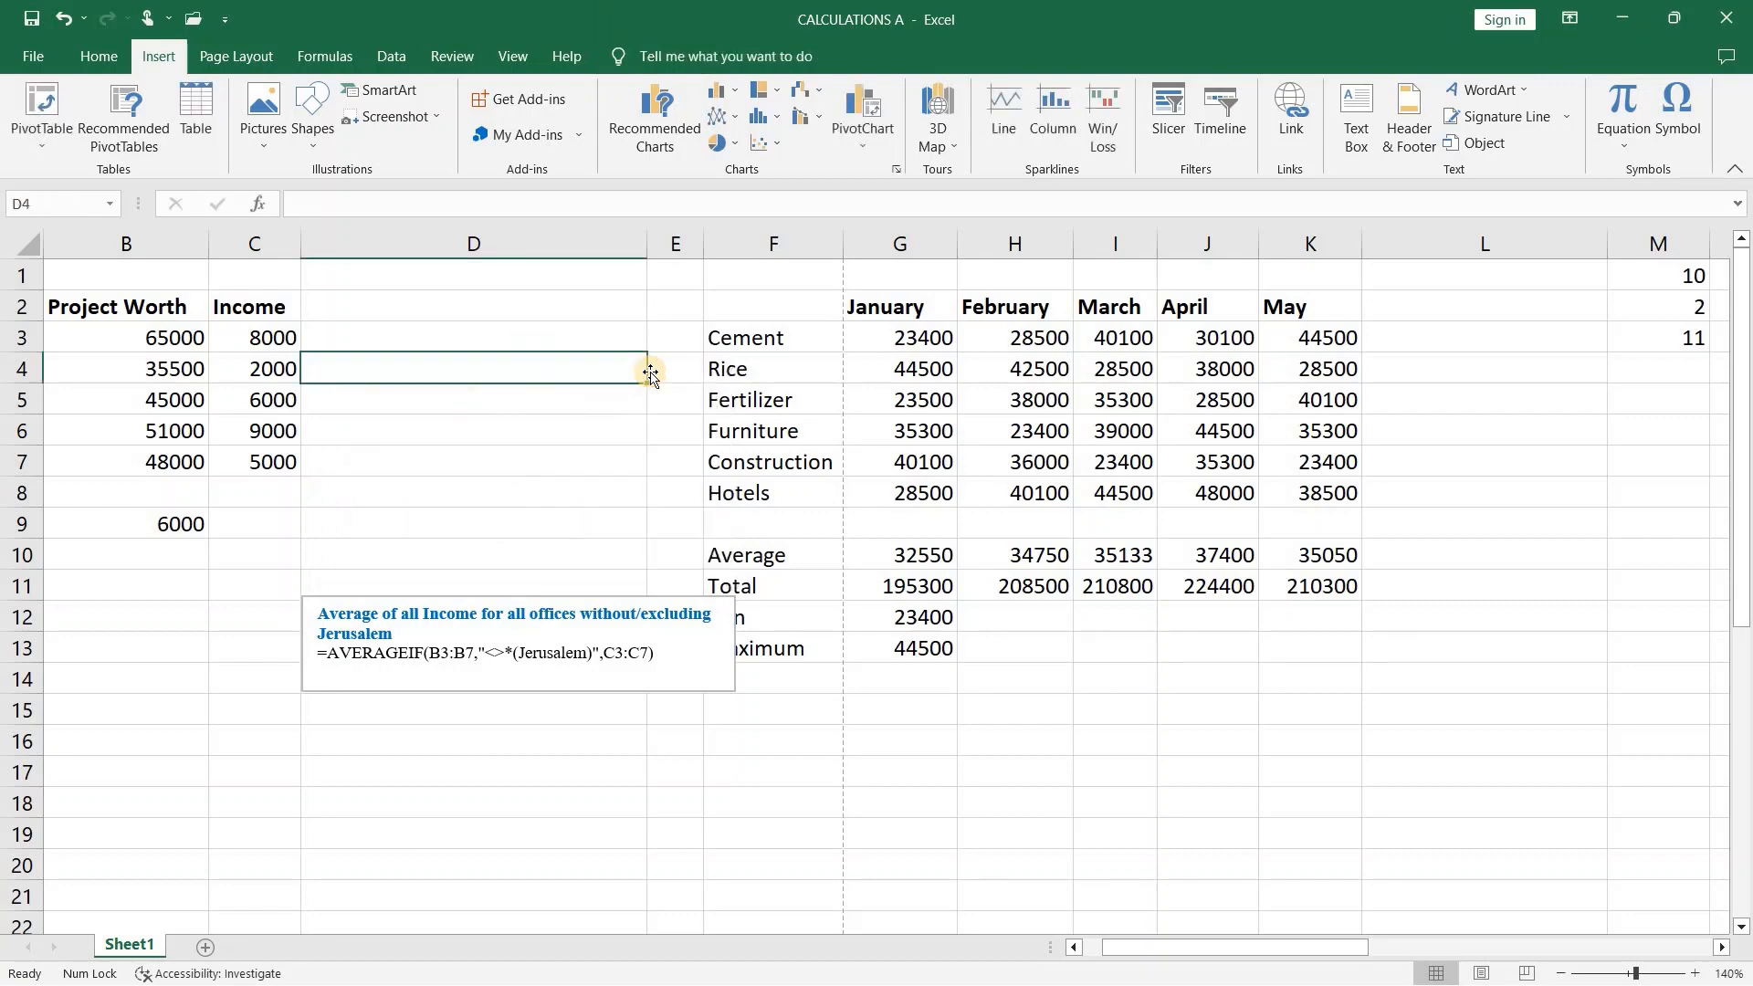
click(602, 603)
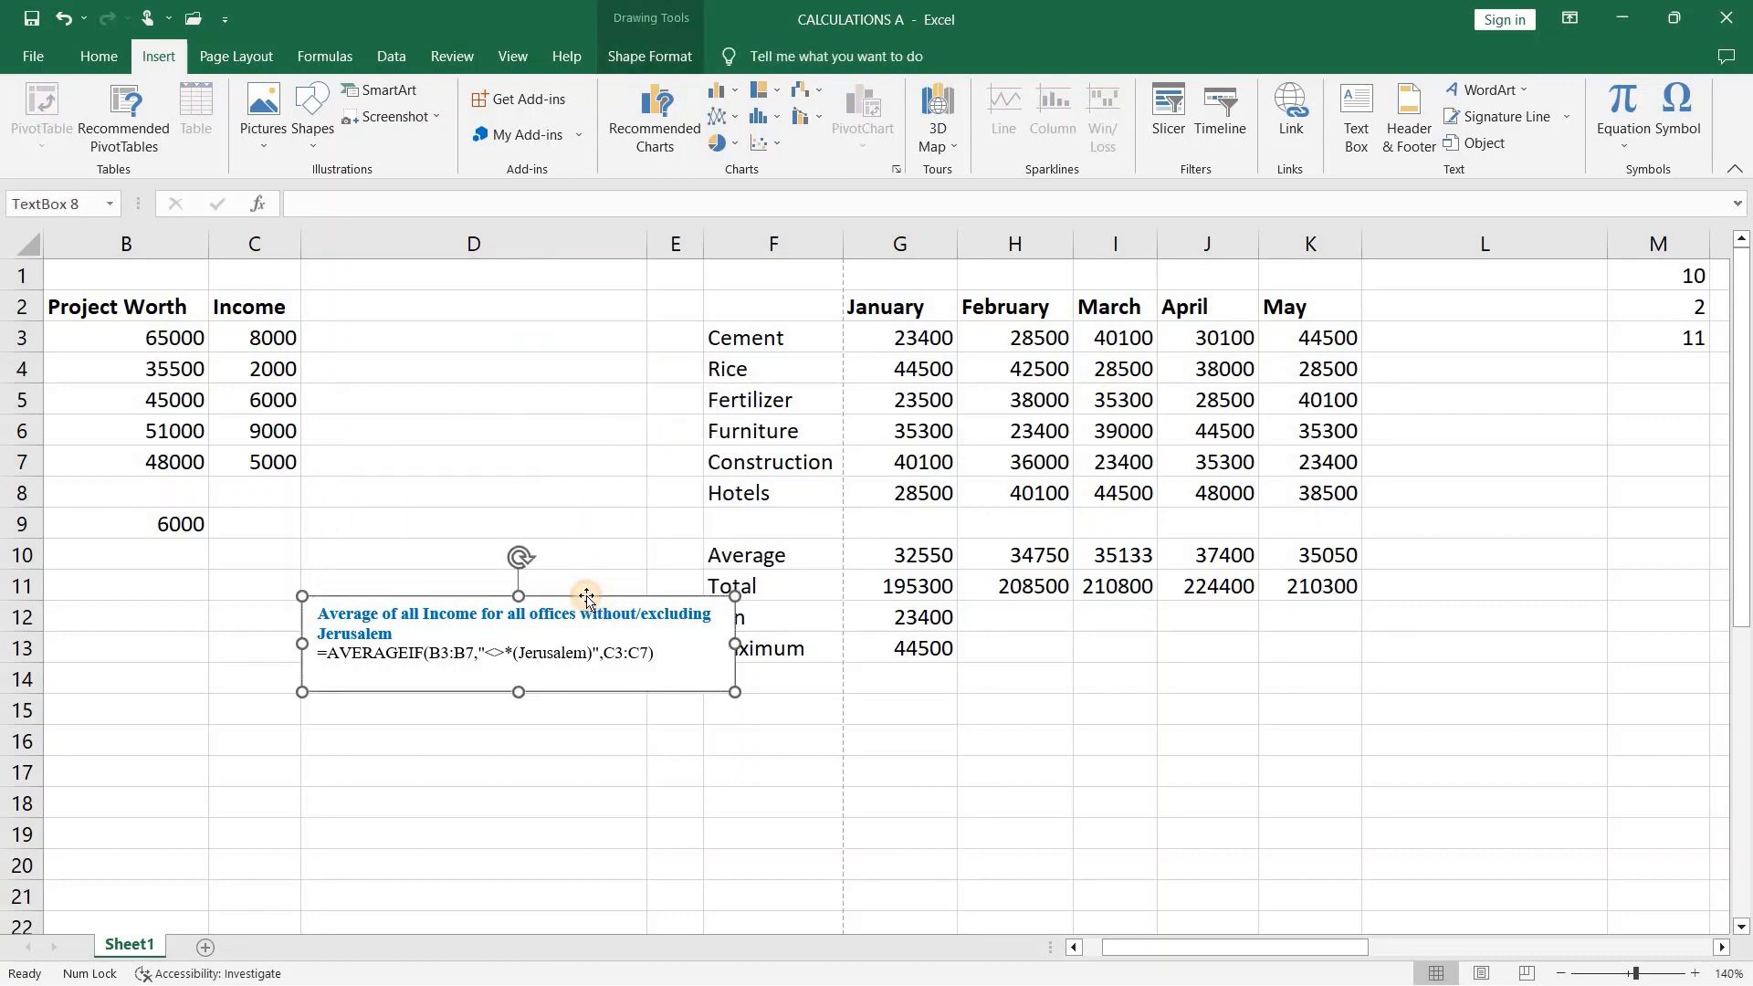
key(Delete)
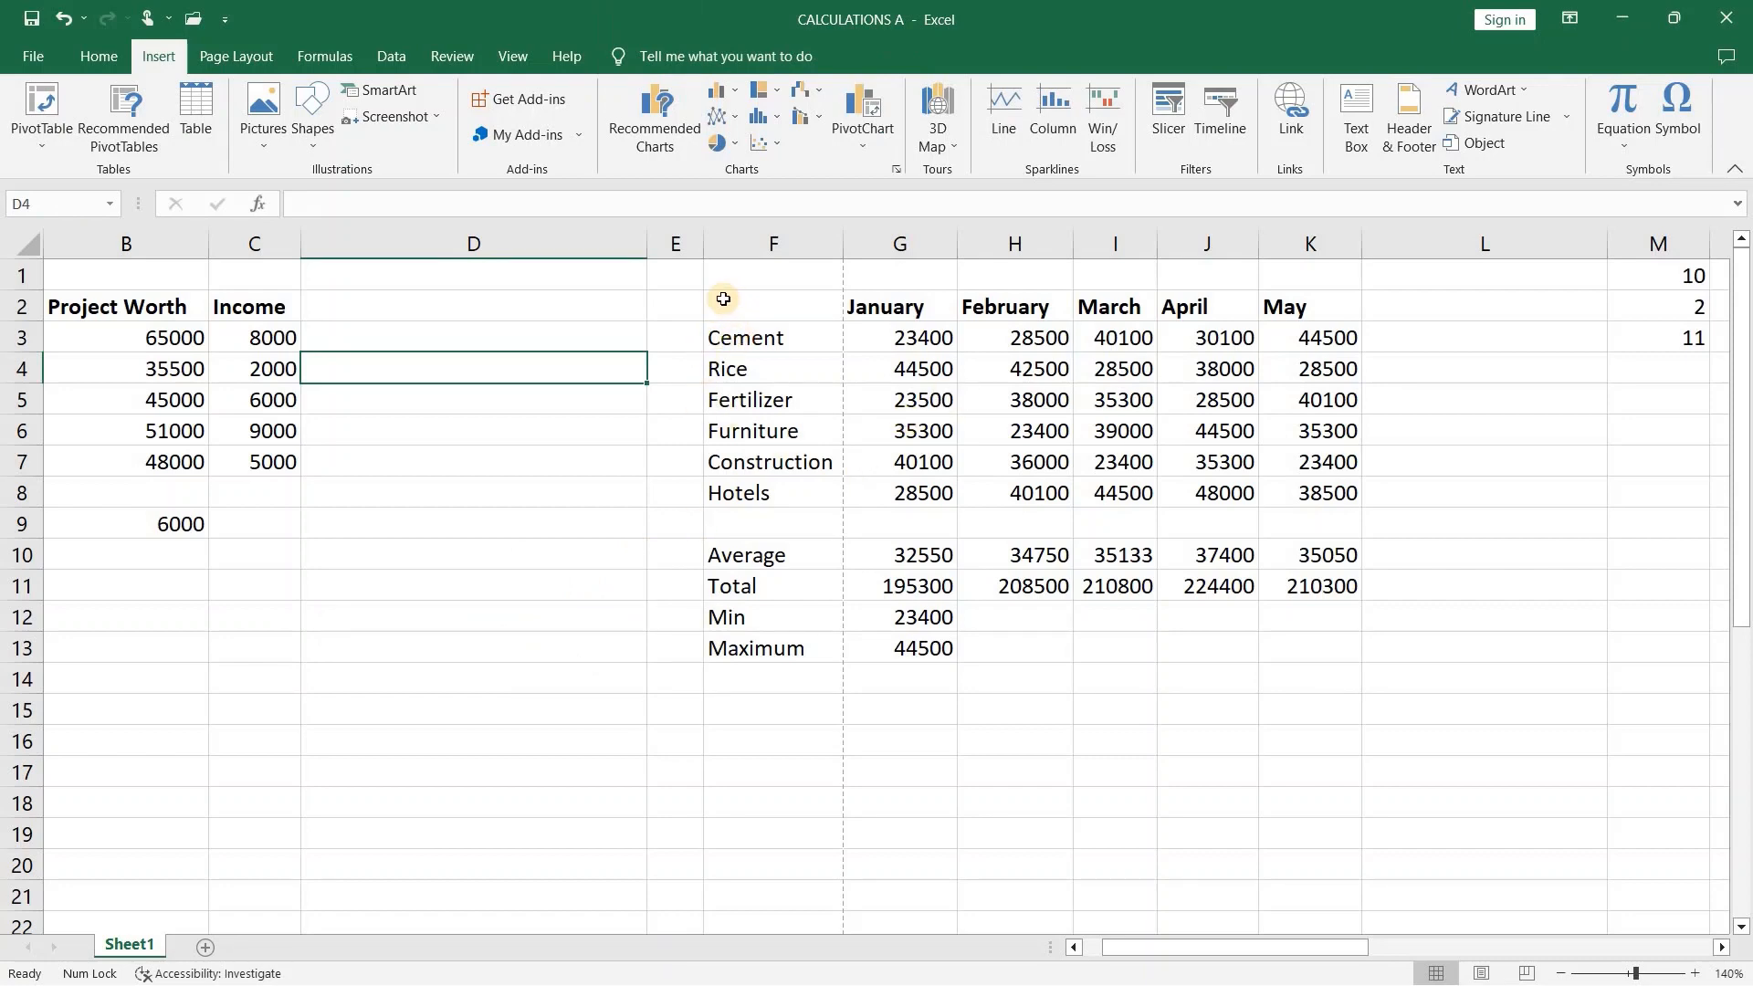
- Insert the recommended Clustered Column chart for the monthly table F2:K8, with the product categories along the axis and the months as series
drag(723, 300, 860, 482)
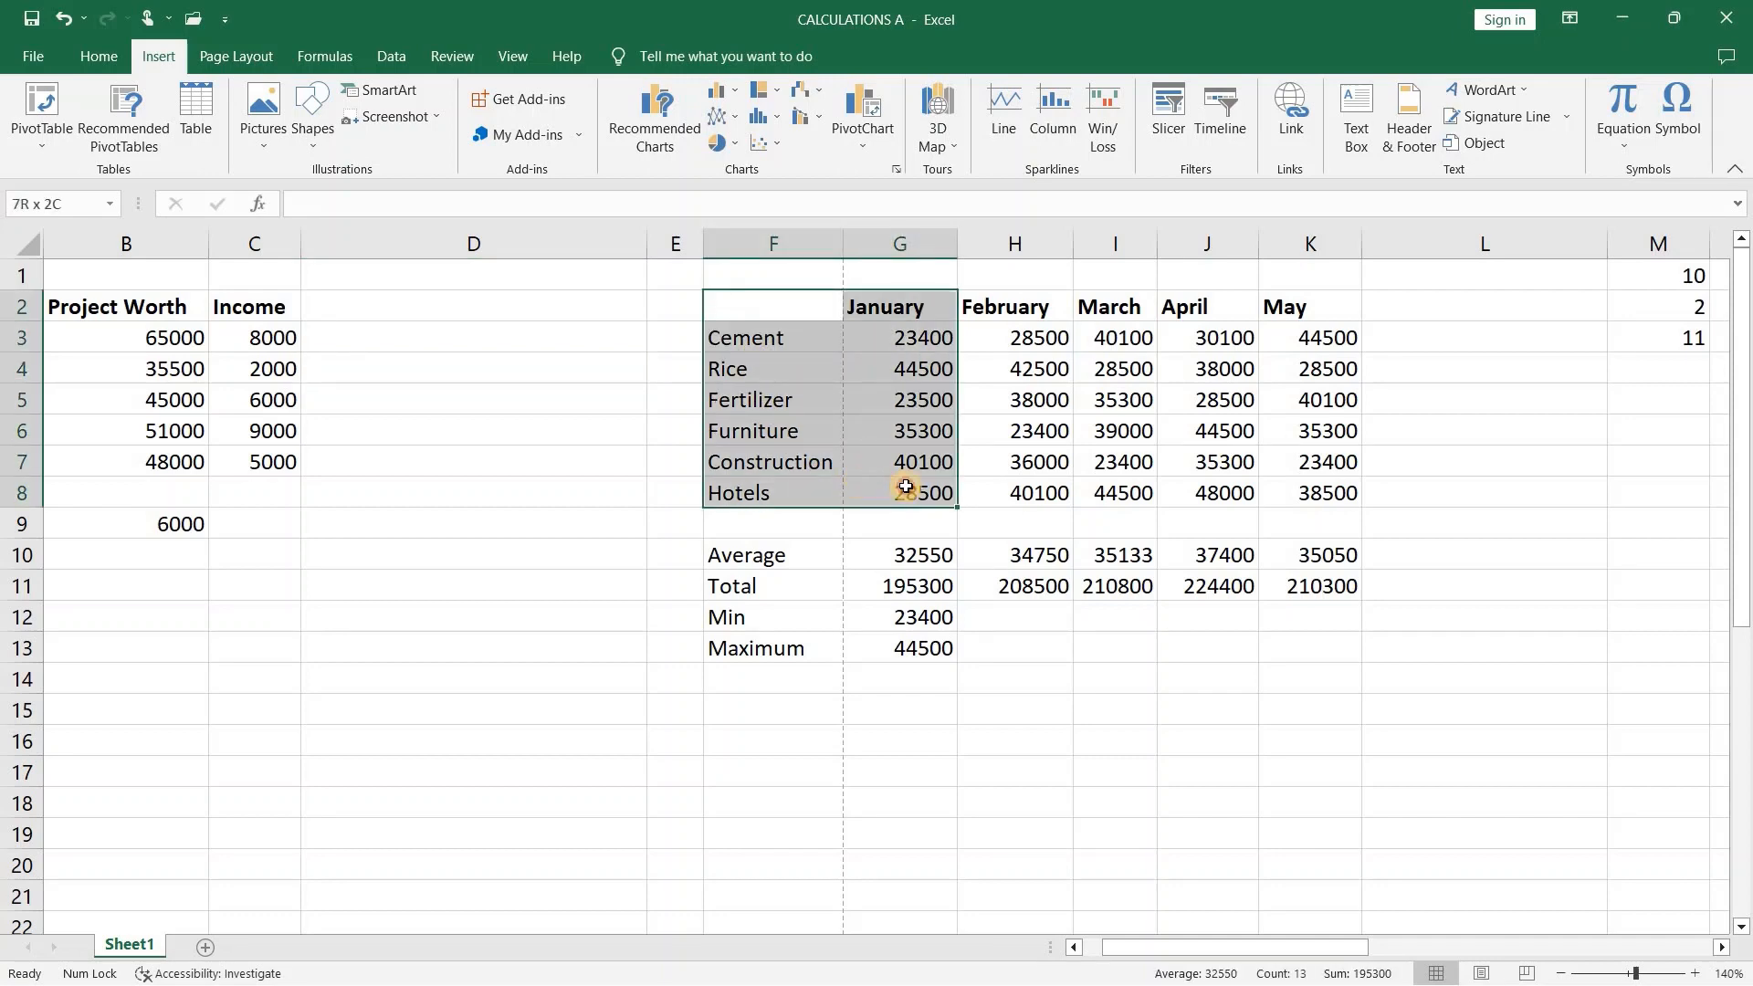
drag(928, 486, 1349, 493)
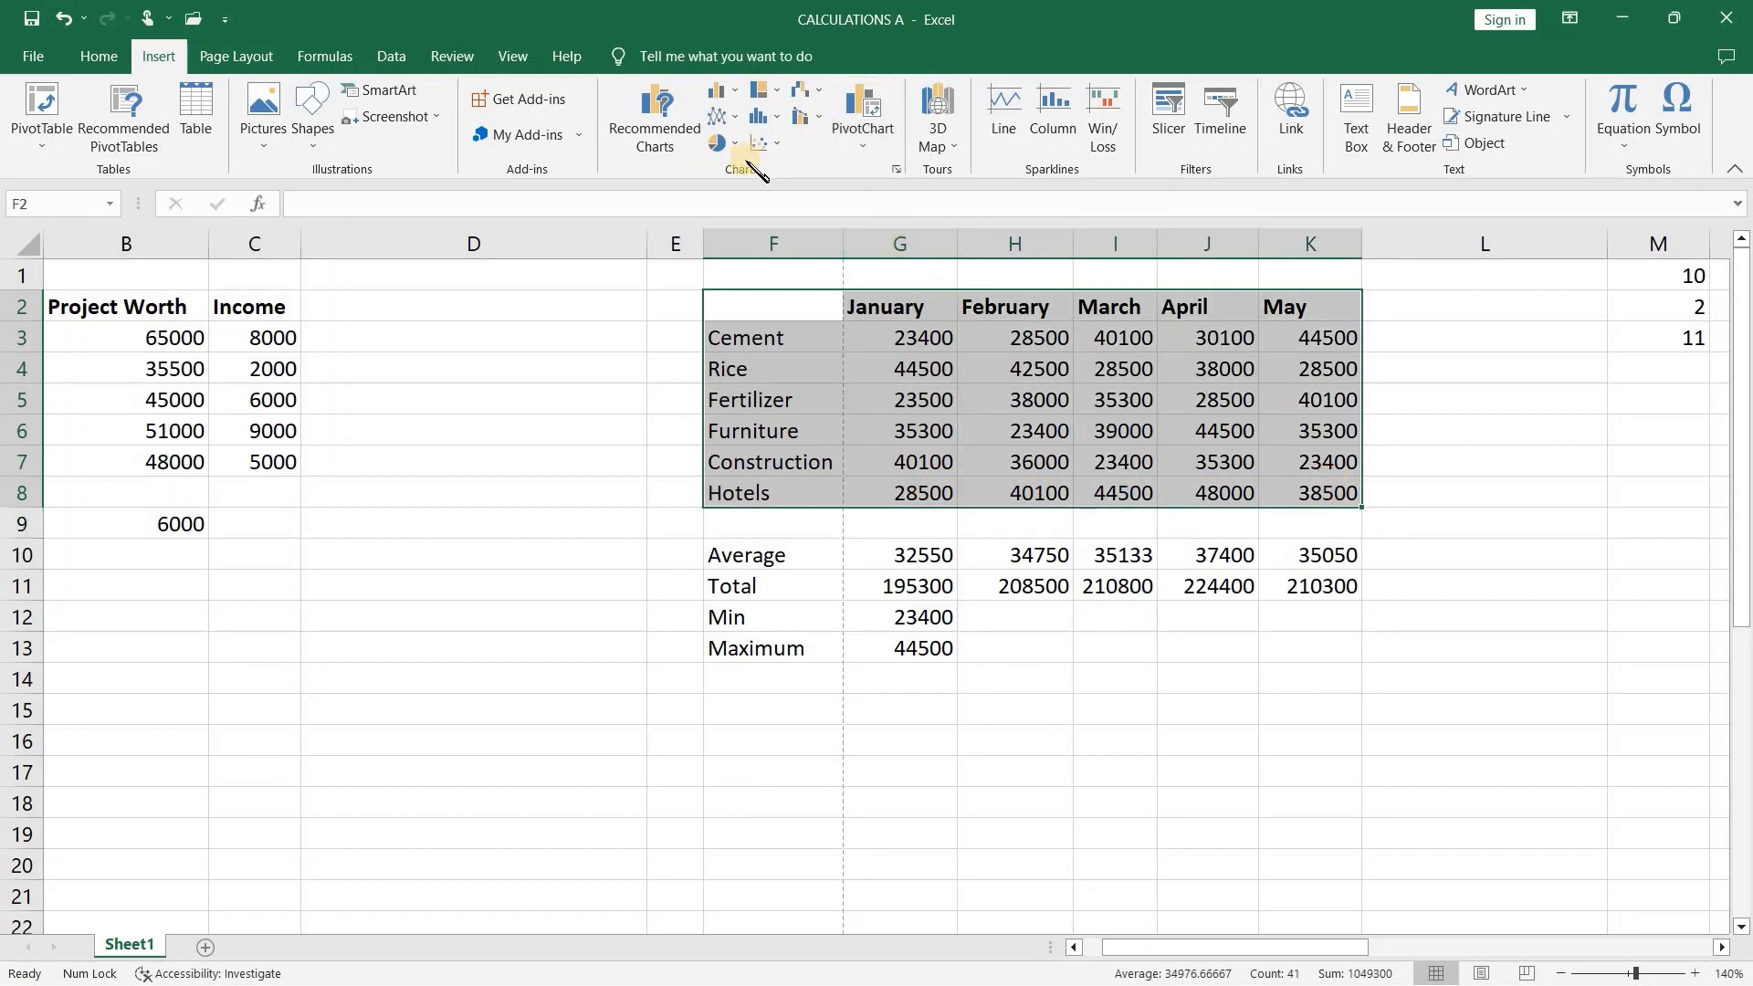
click(687, 132)
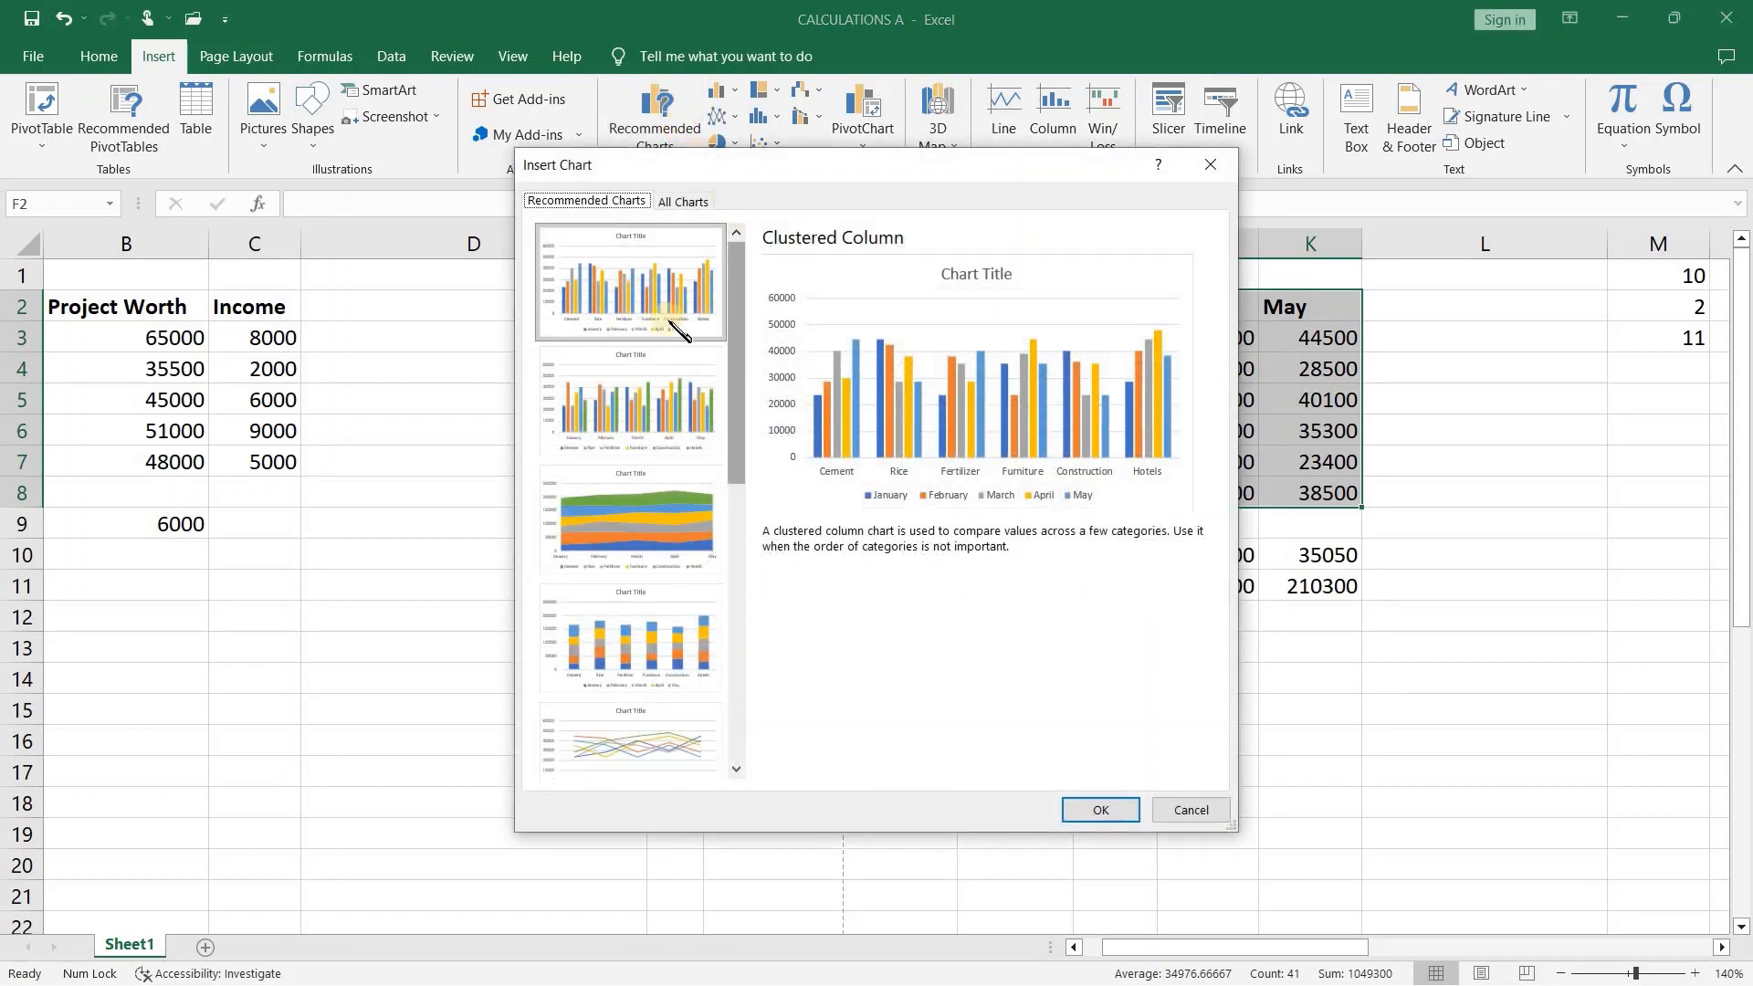
scroll(673, 507, down, 3)
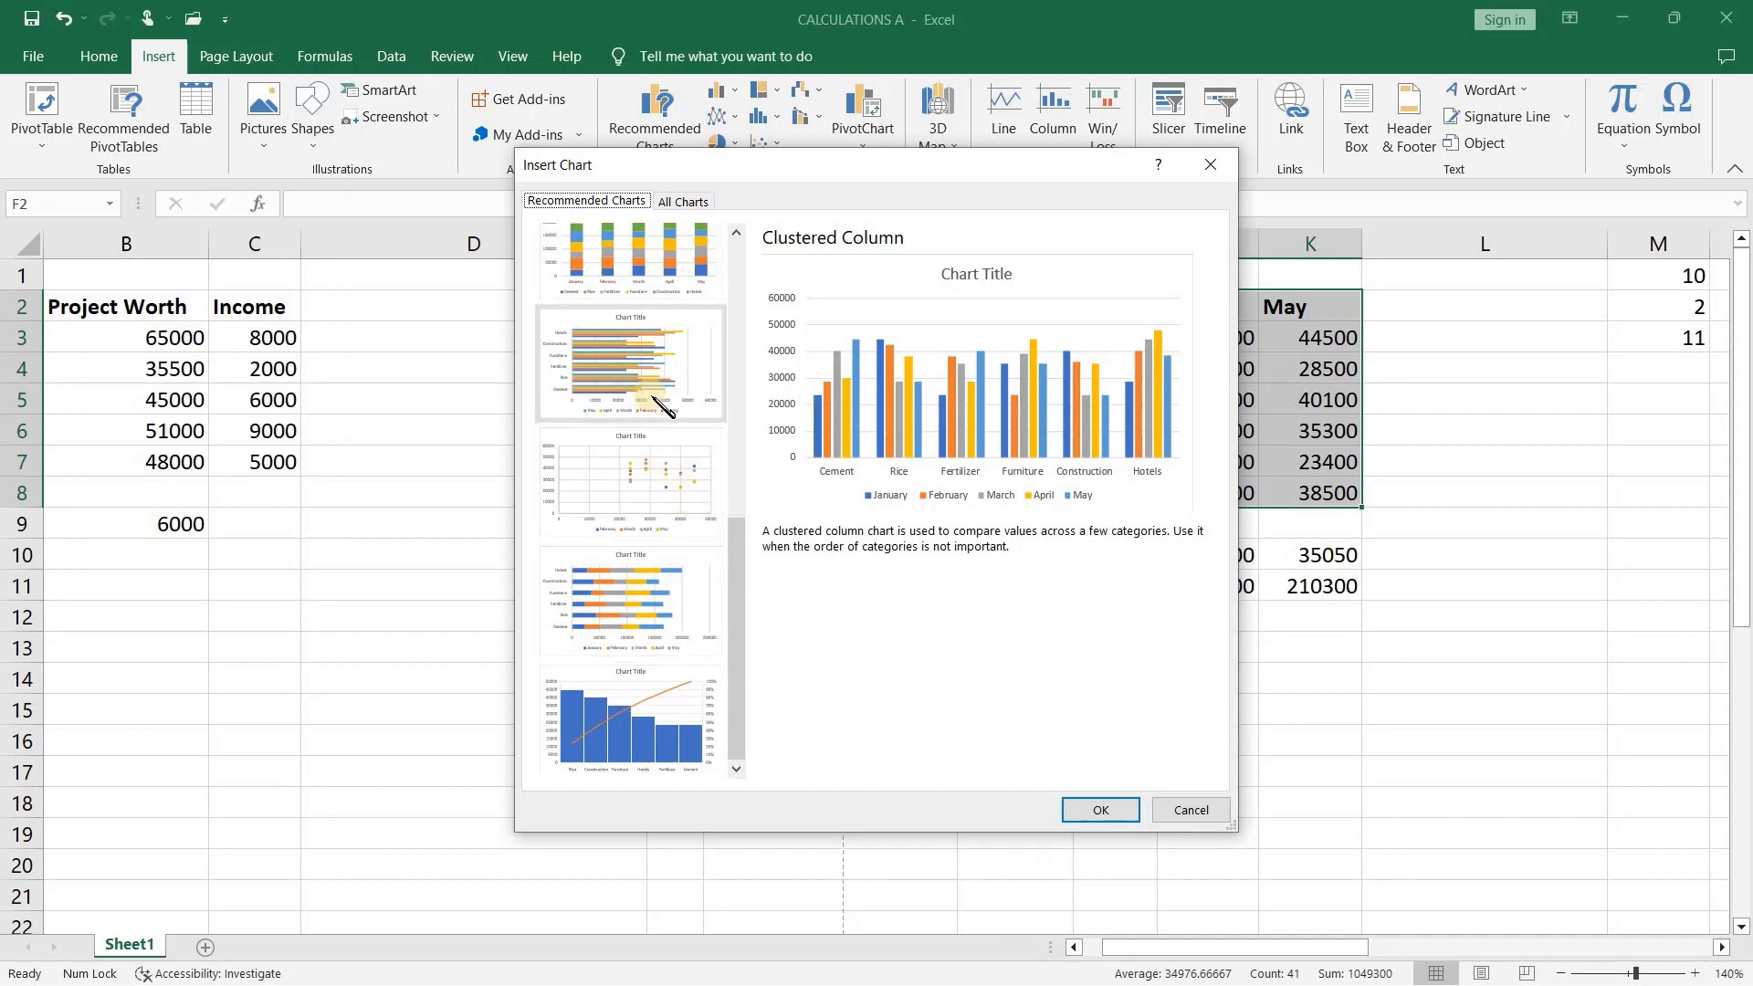
scroll(667, 402, up, 3)
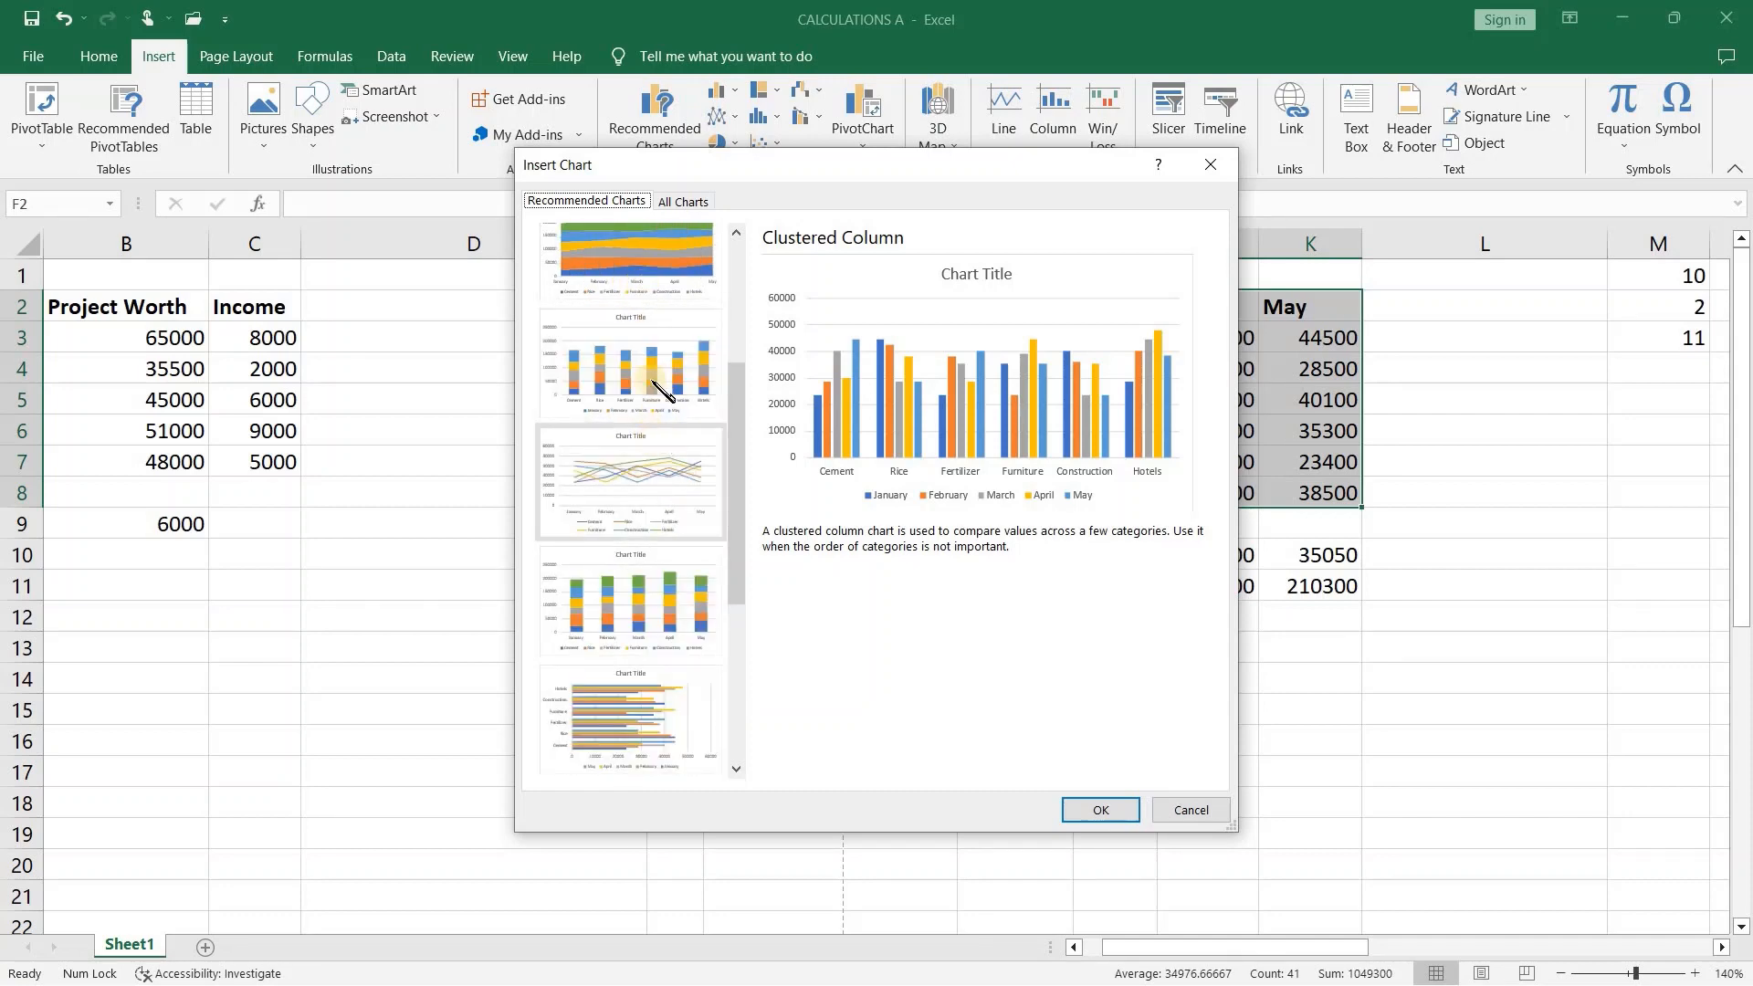
scroll(665, 456, up, 3)
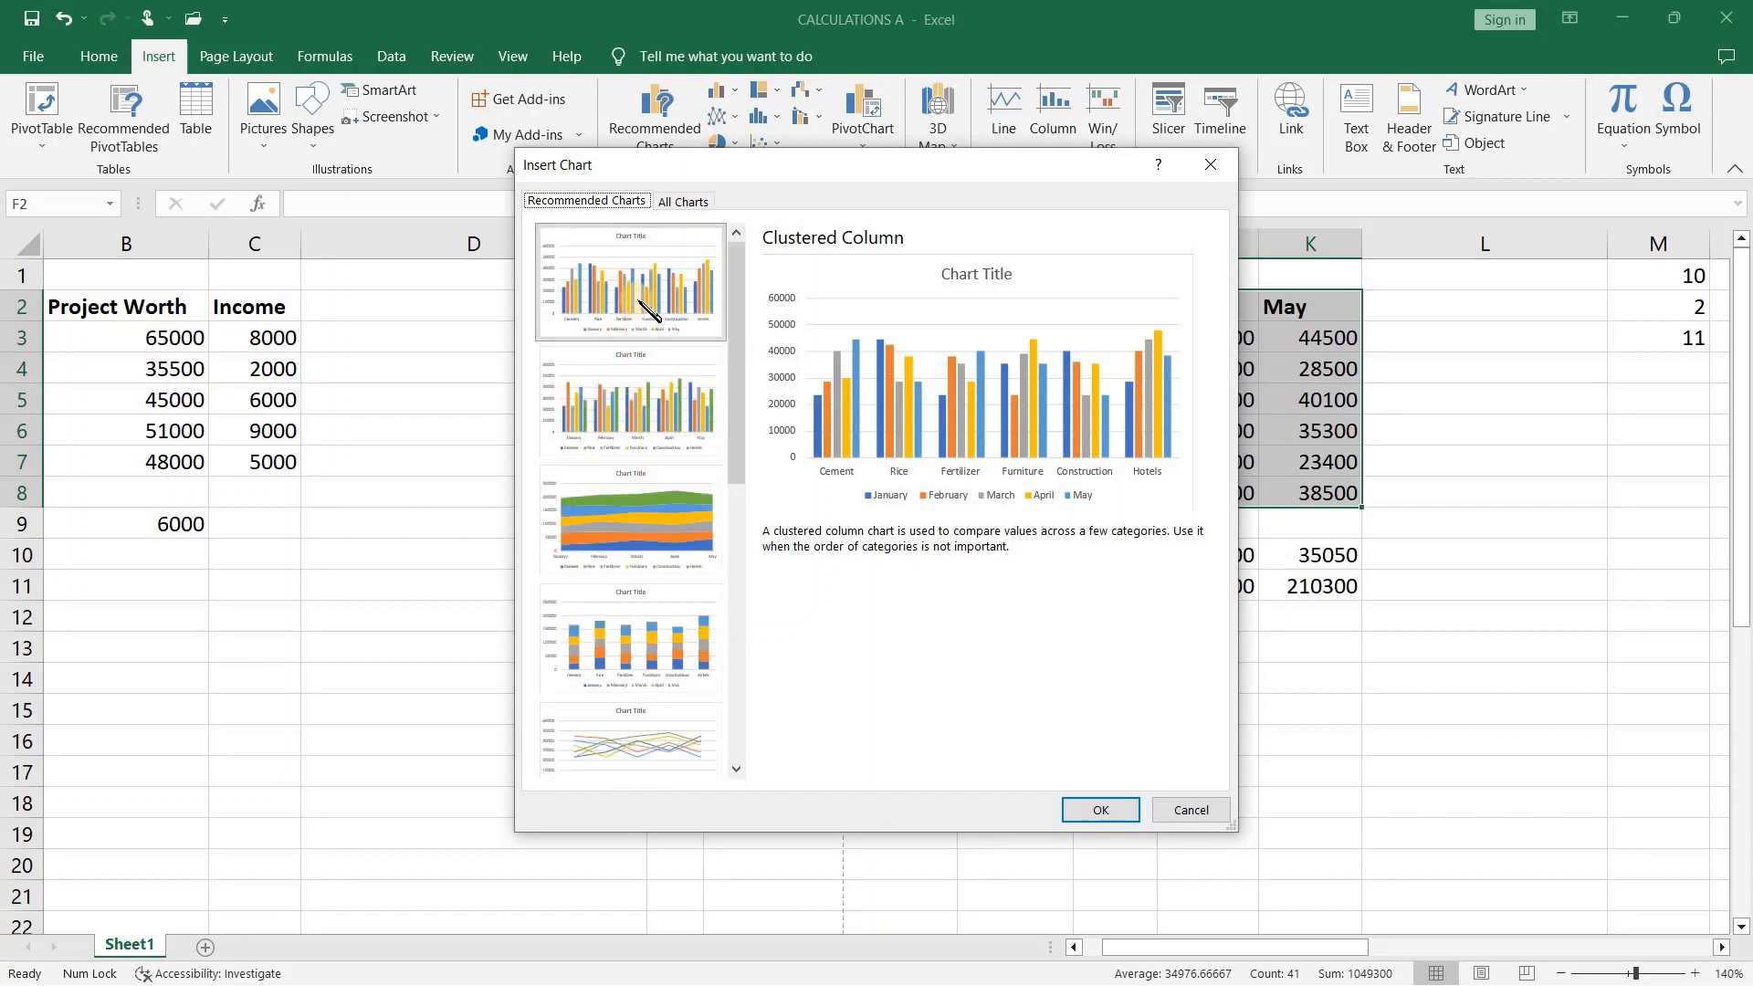
click(645, 384)
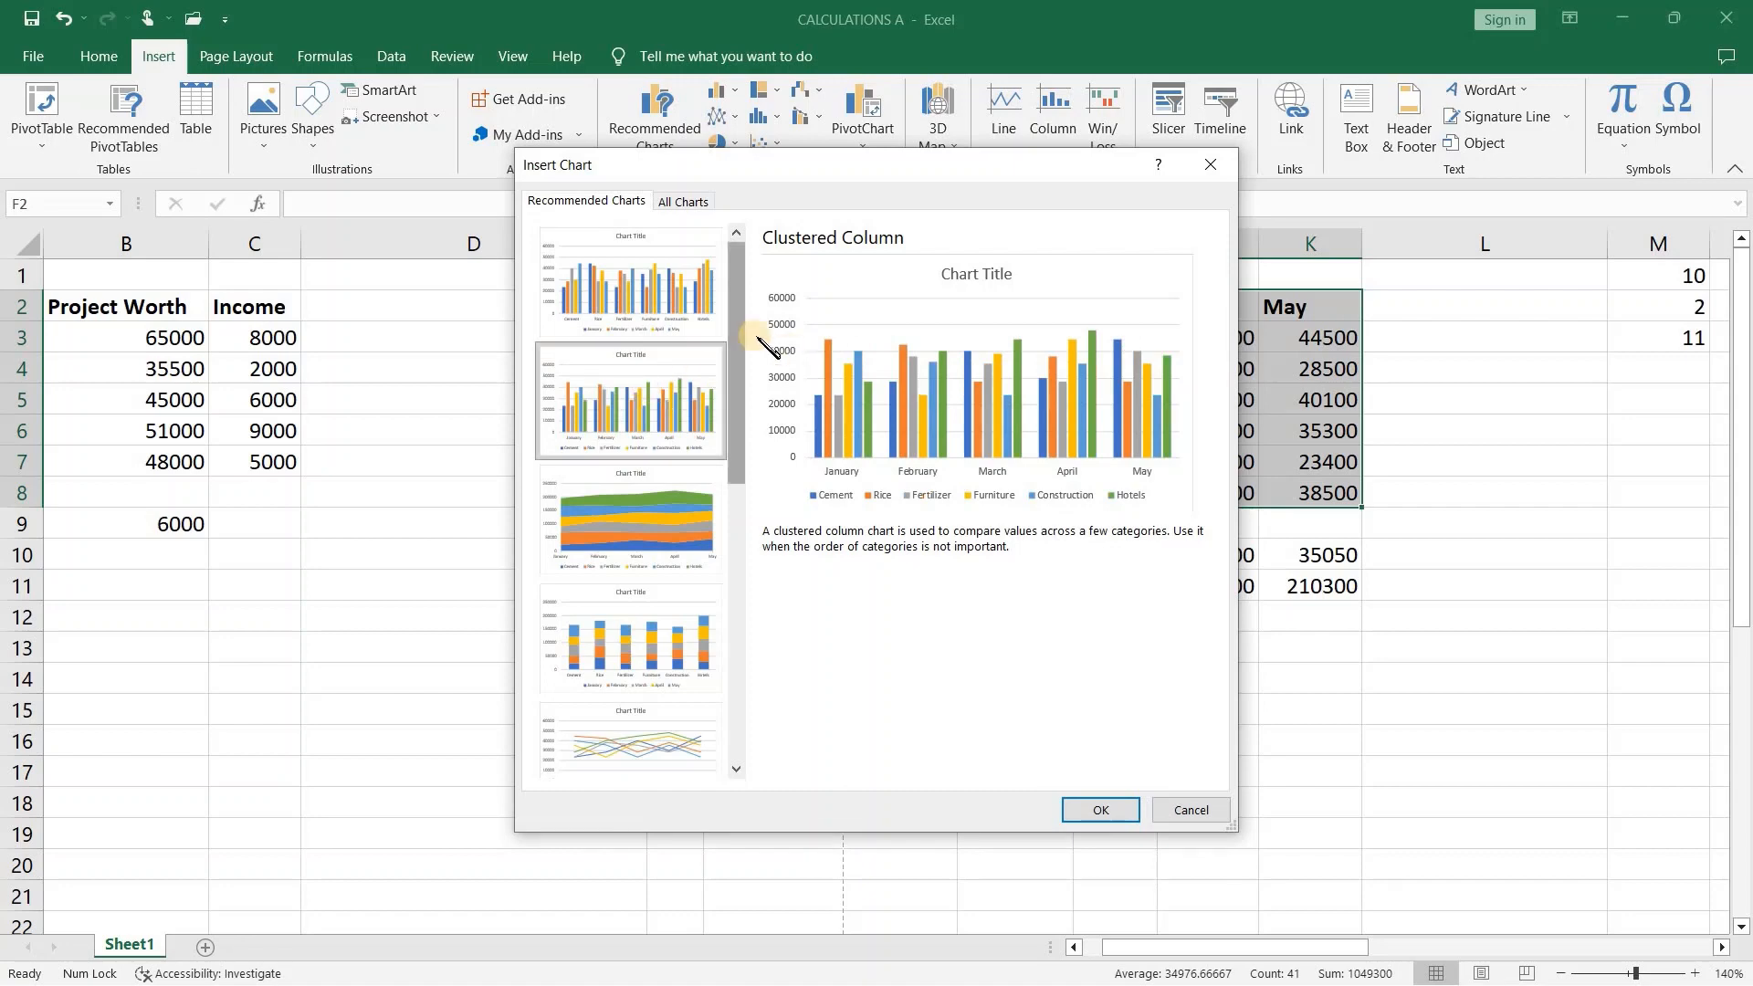
click(625, 559)
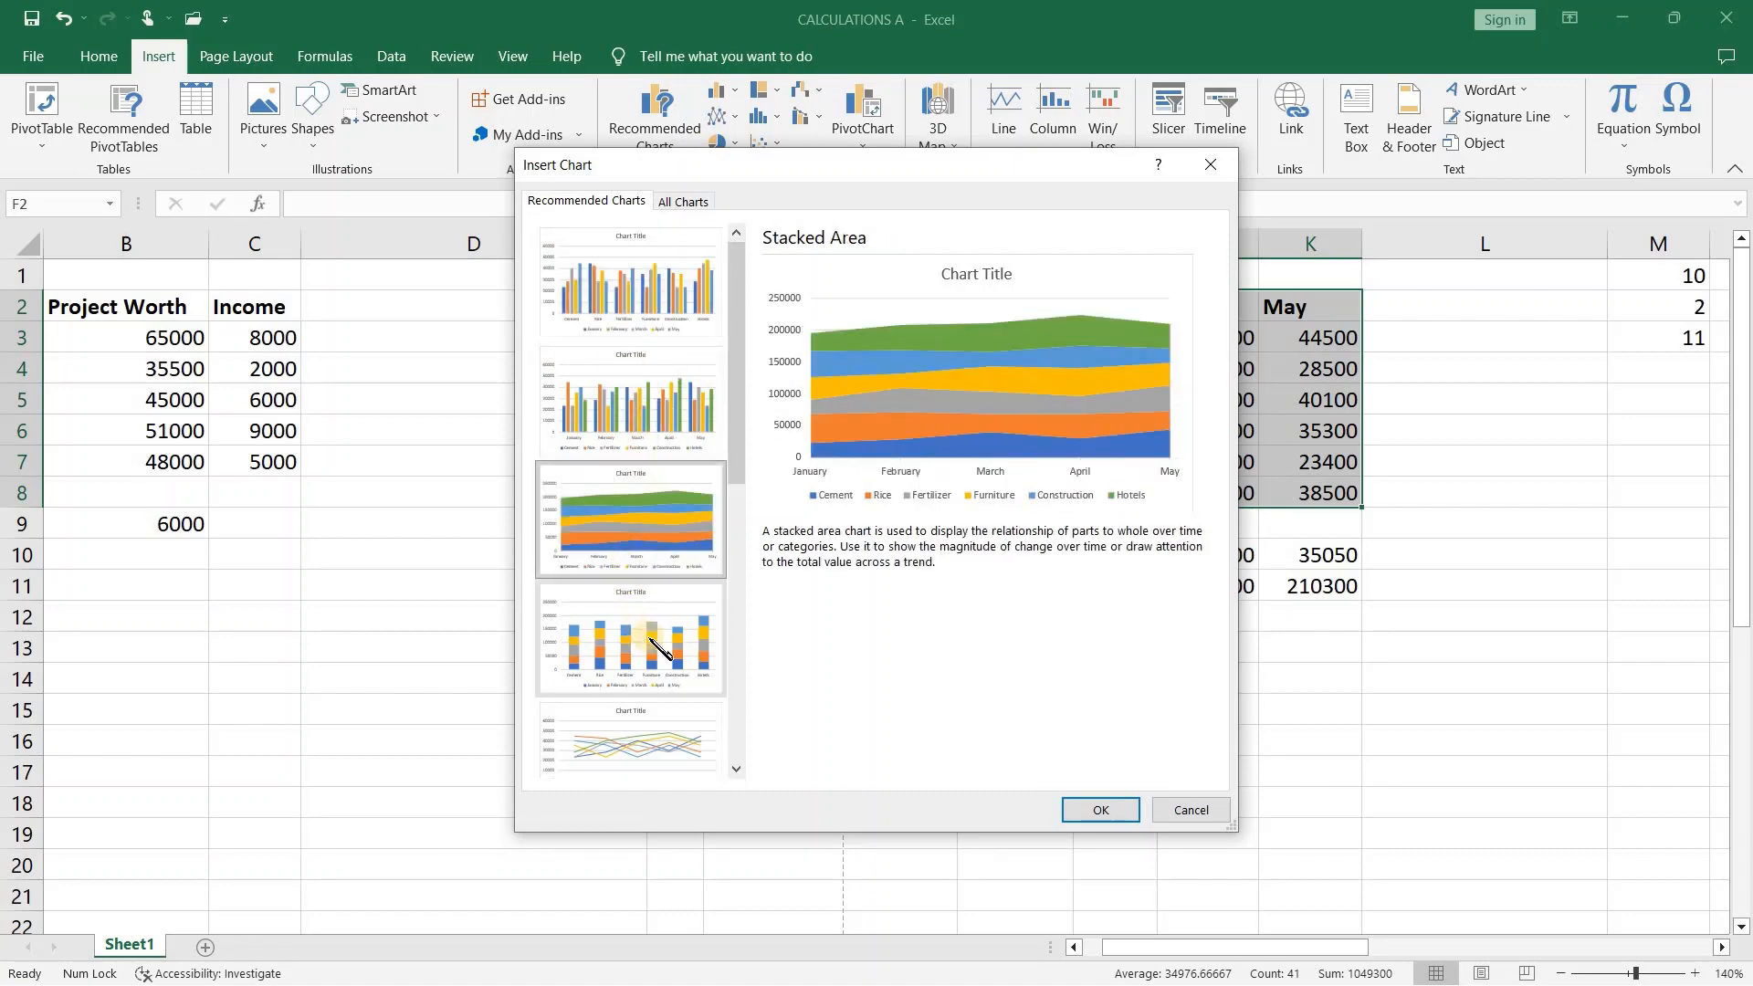
click(659, 650)
click(654, 306)
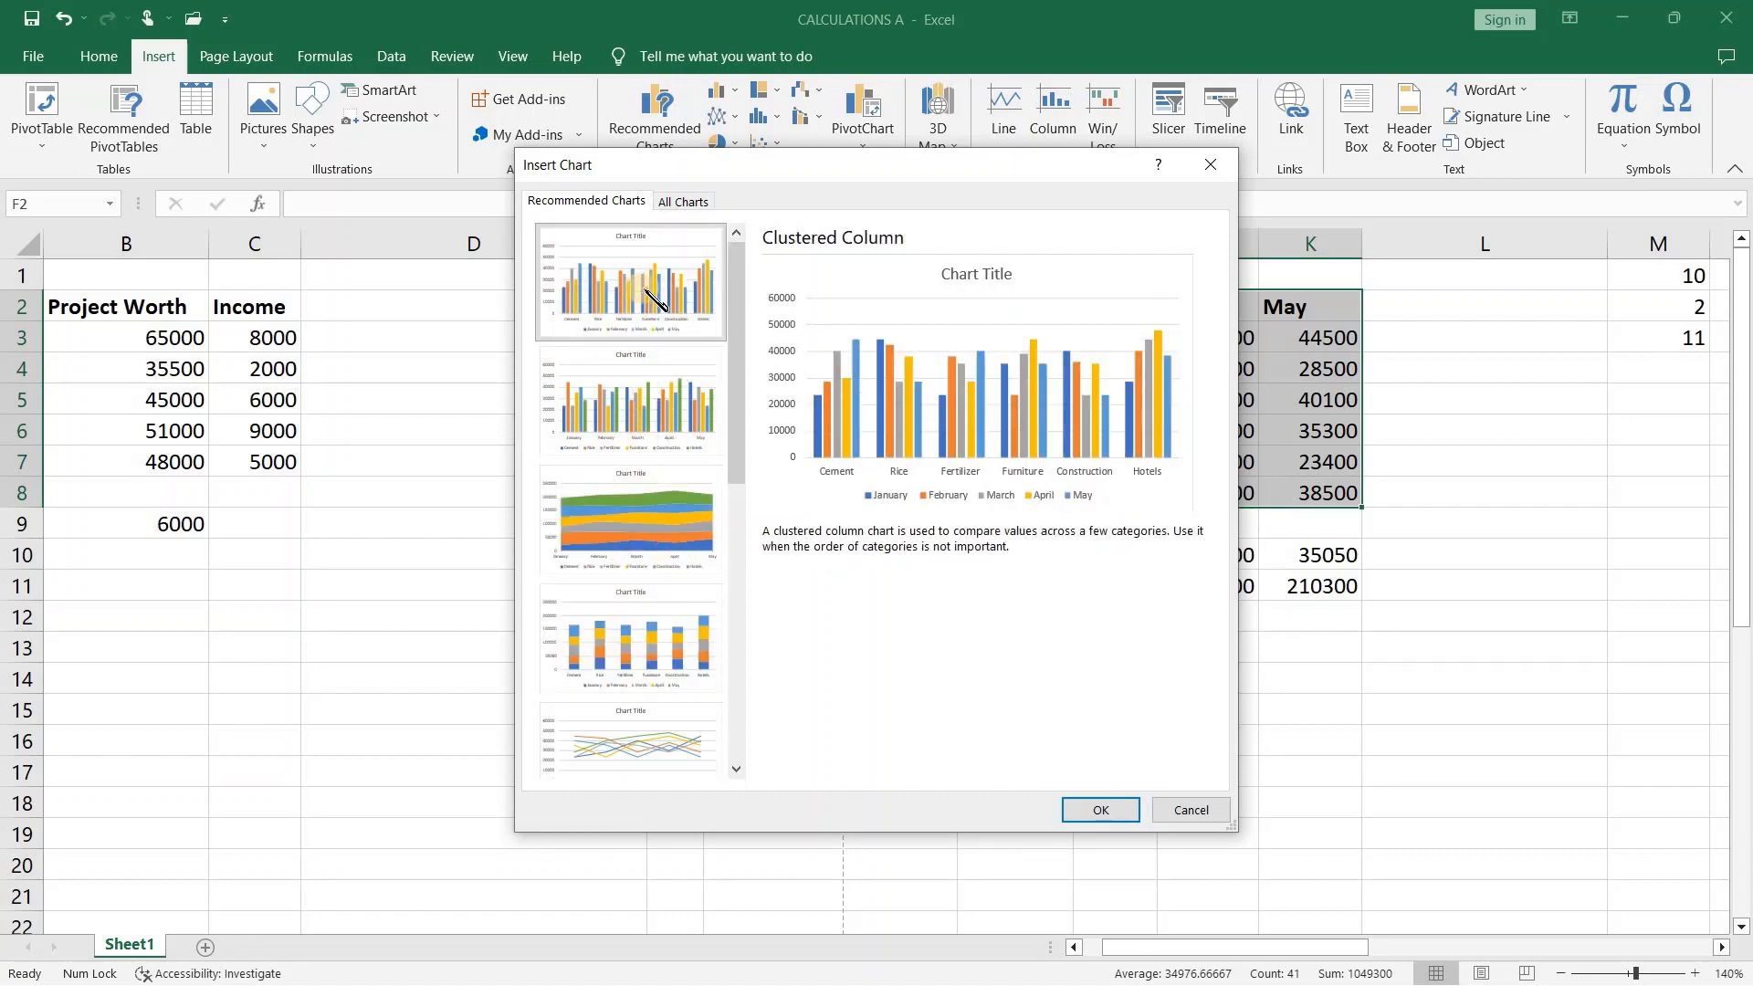
click(1103, 813)
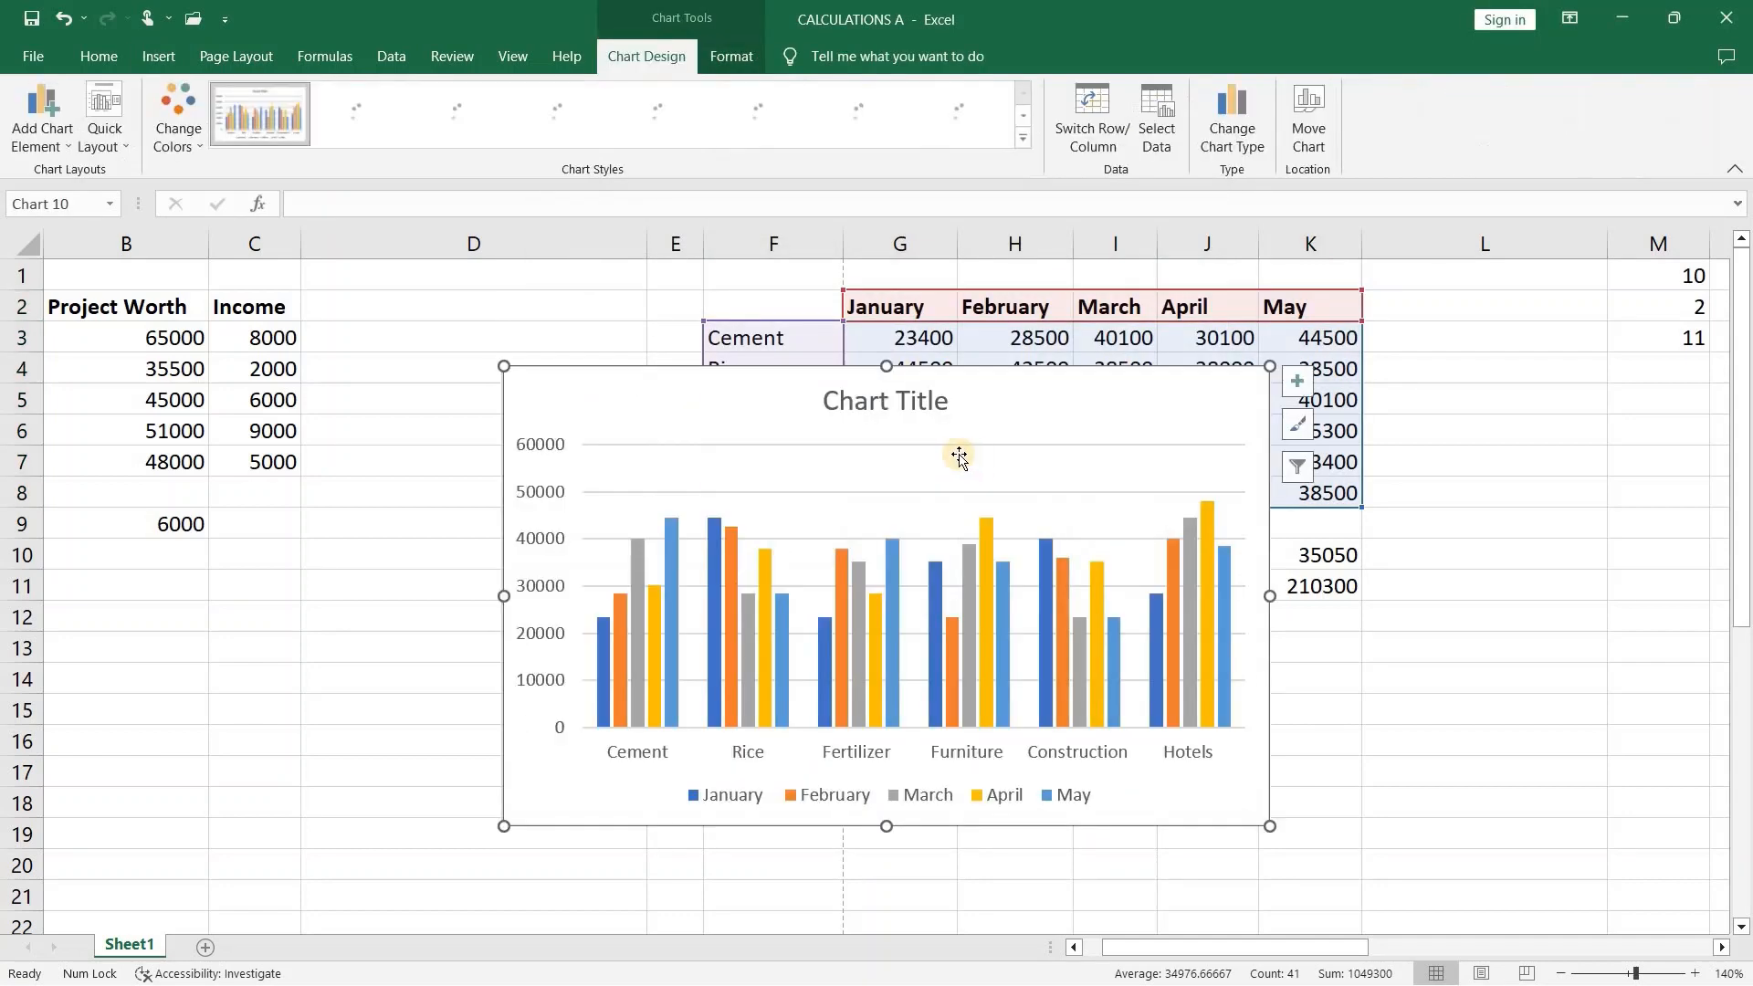
- Move the column chart towards the Income column and shrink it to occupy about rows 9 to 19, from column C to column G
drag(767, 409, 519, 418)
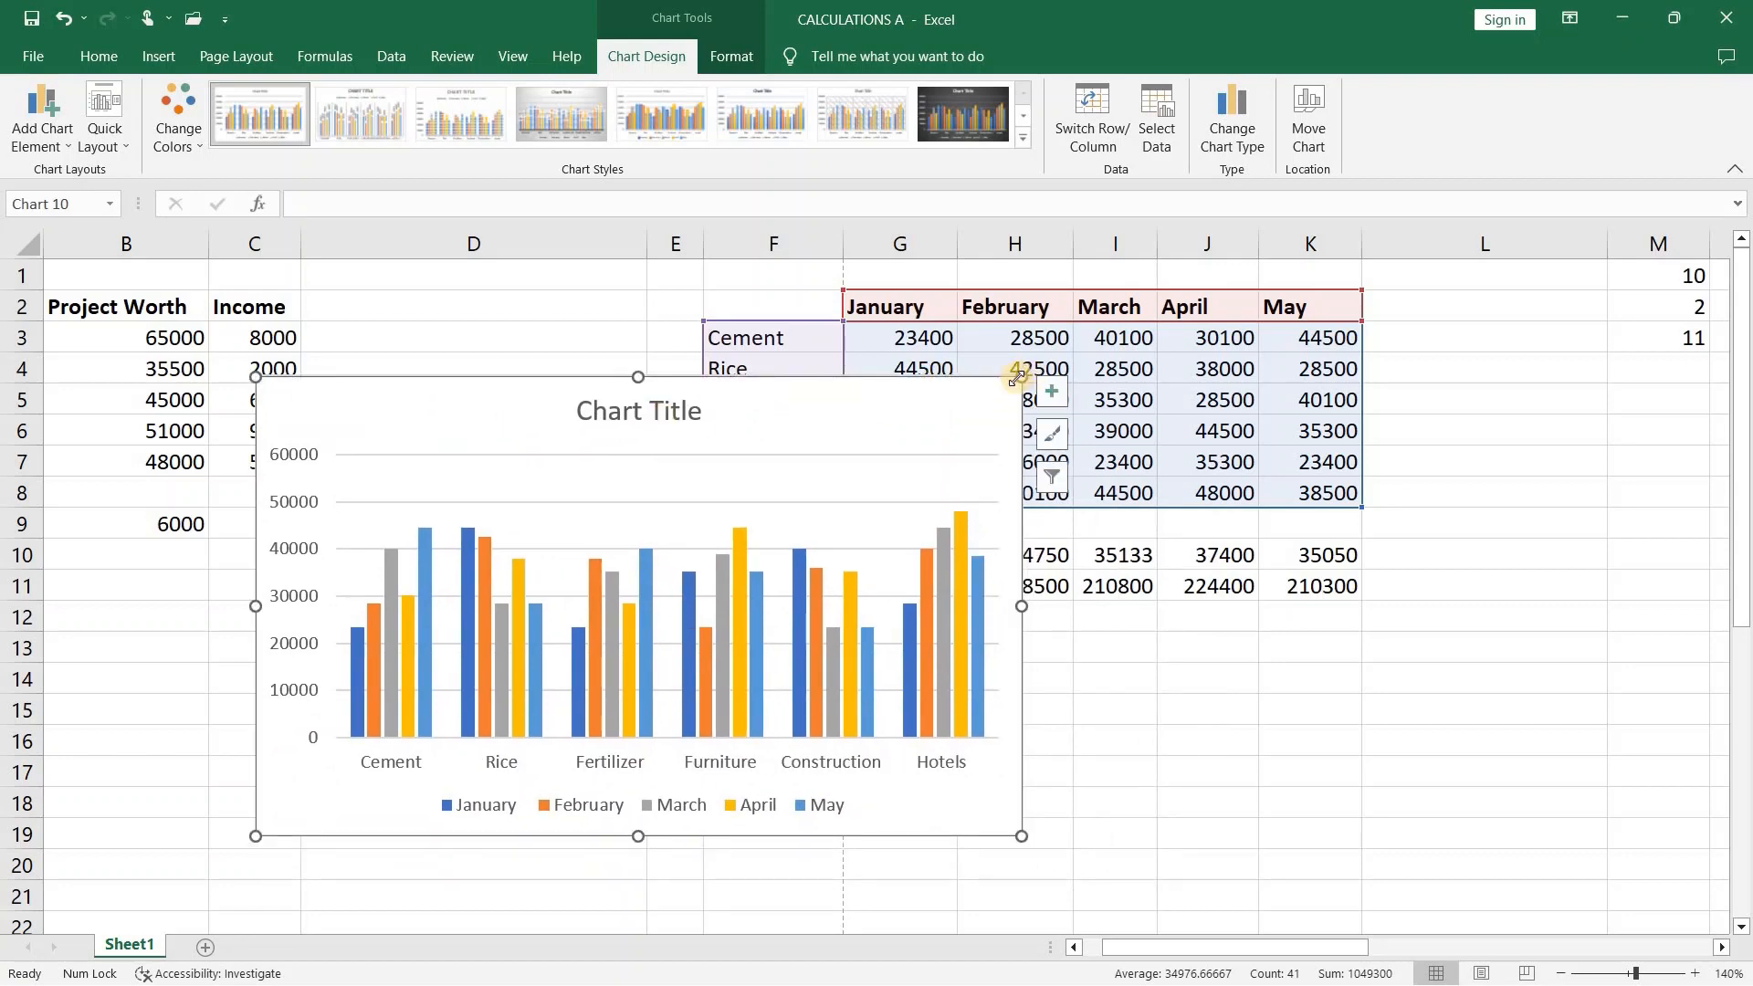
drag(1017, 377, 805, 498)
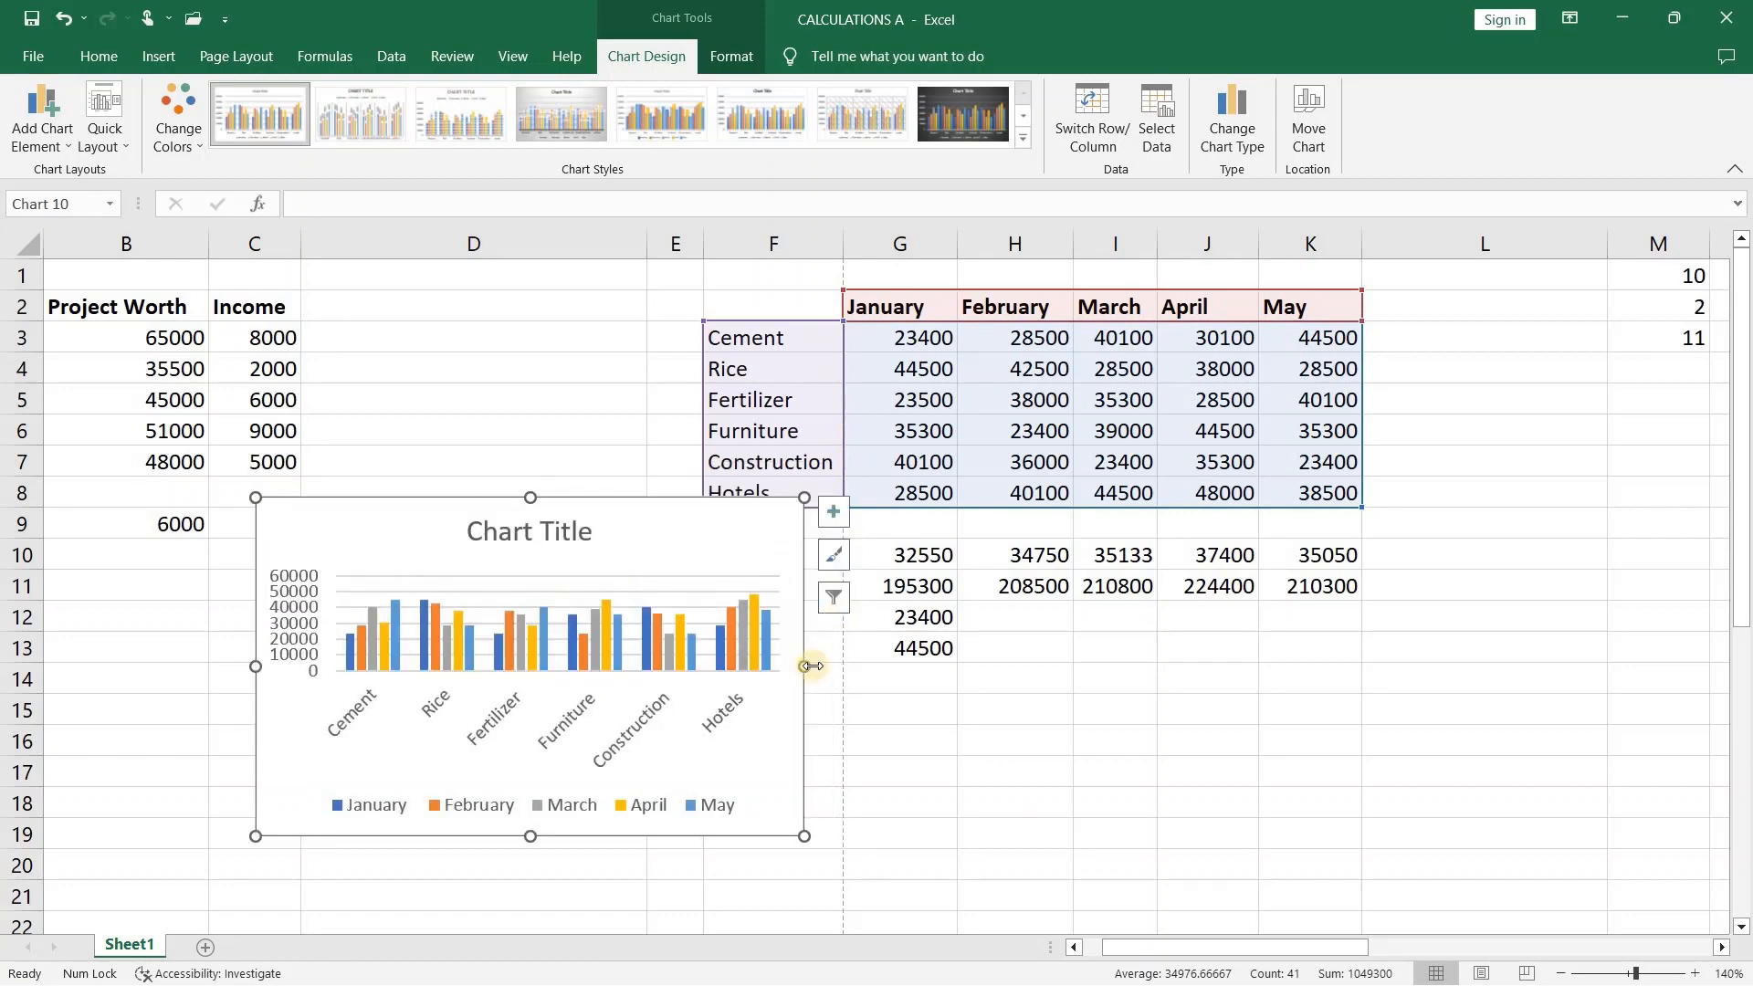
drag(807, 661, 872, 661)
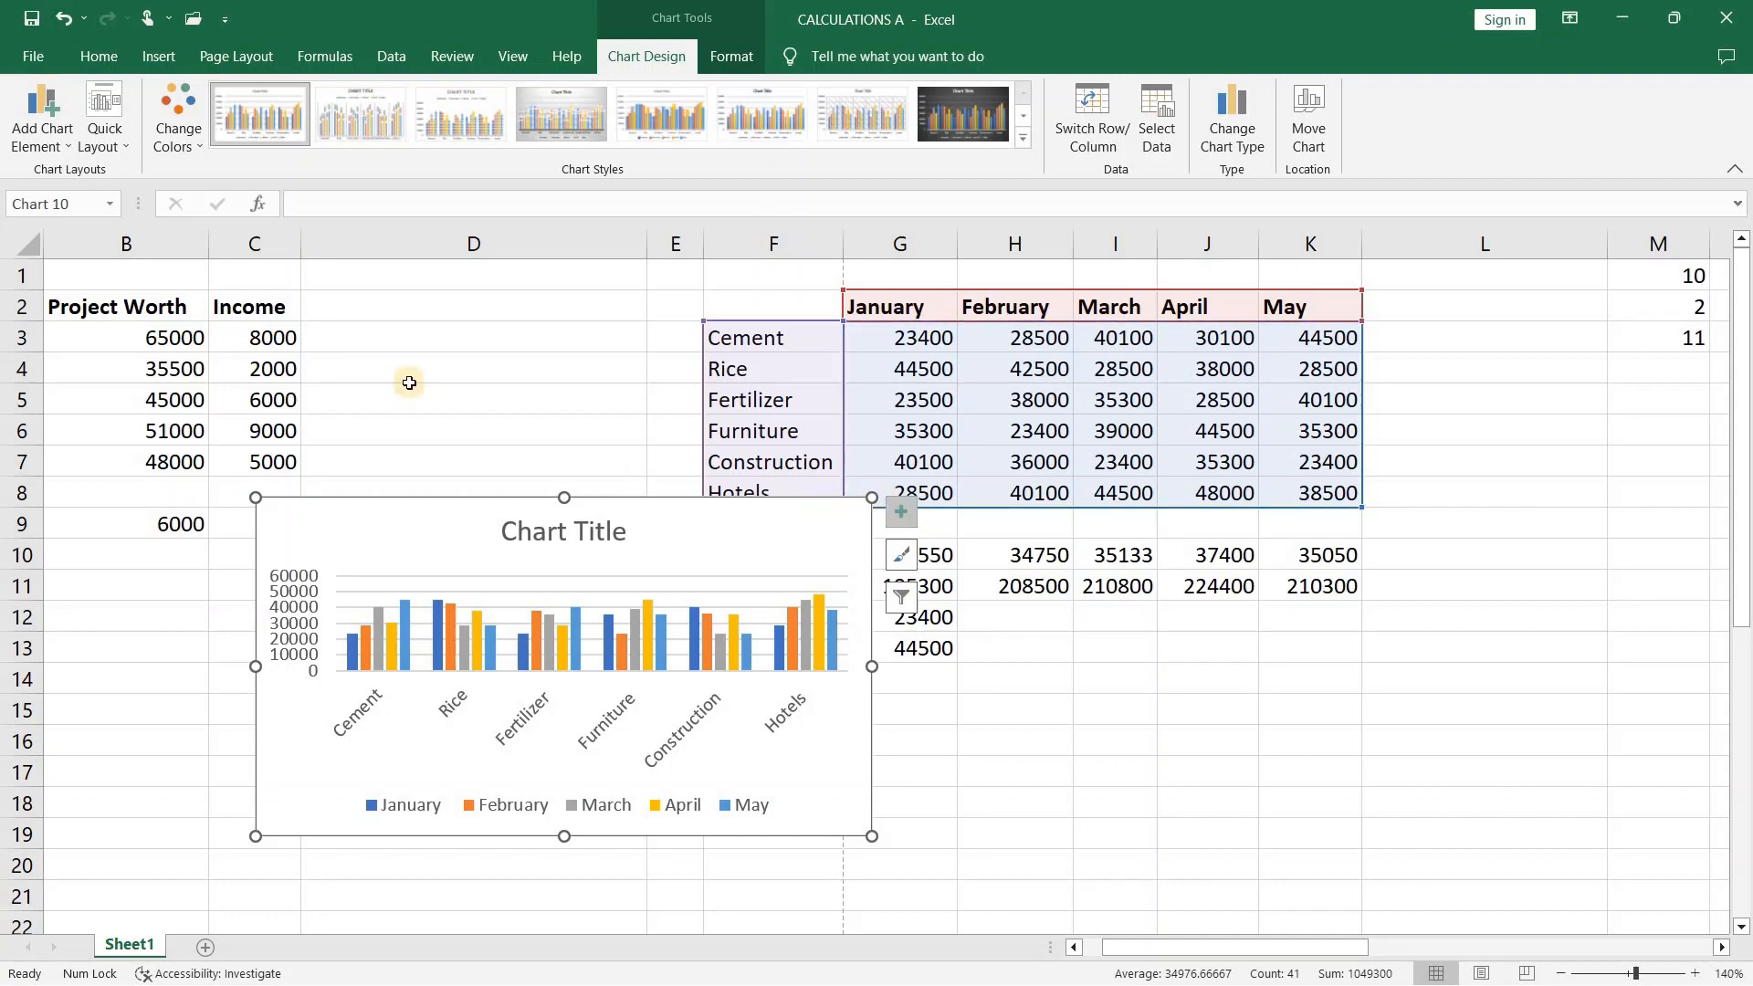
click(64, 153)
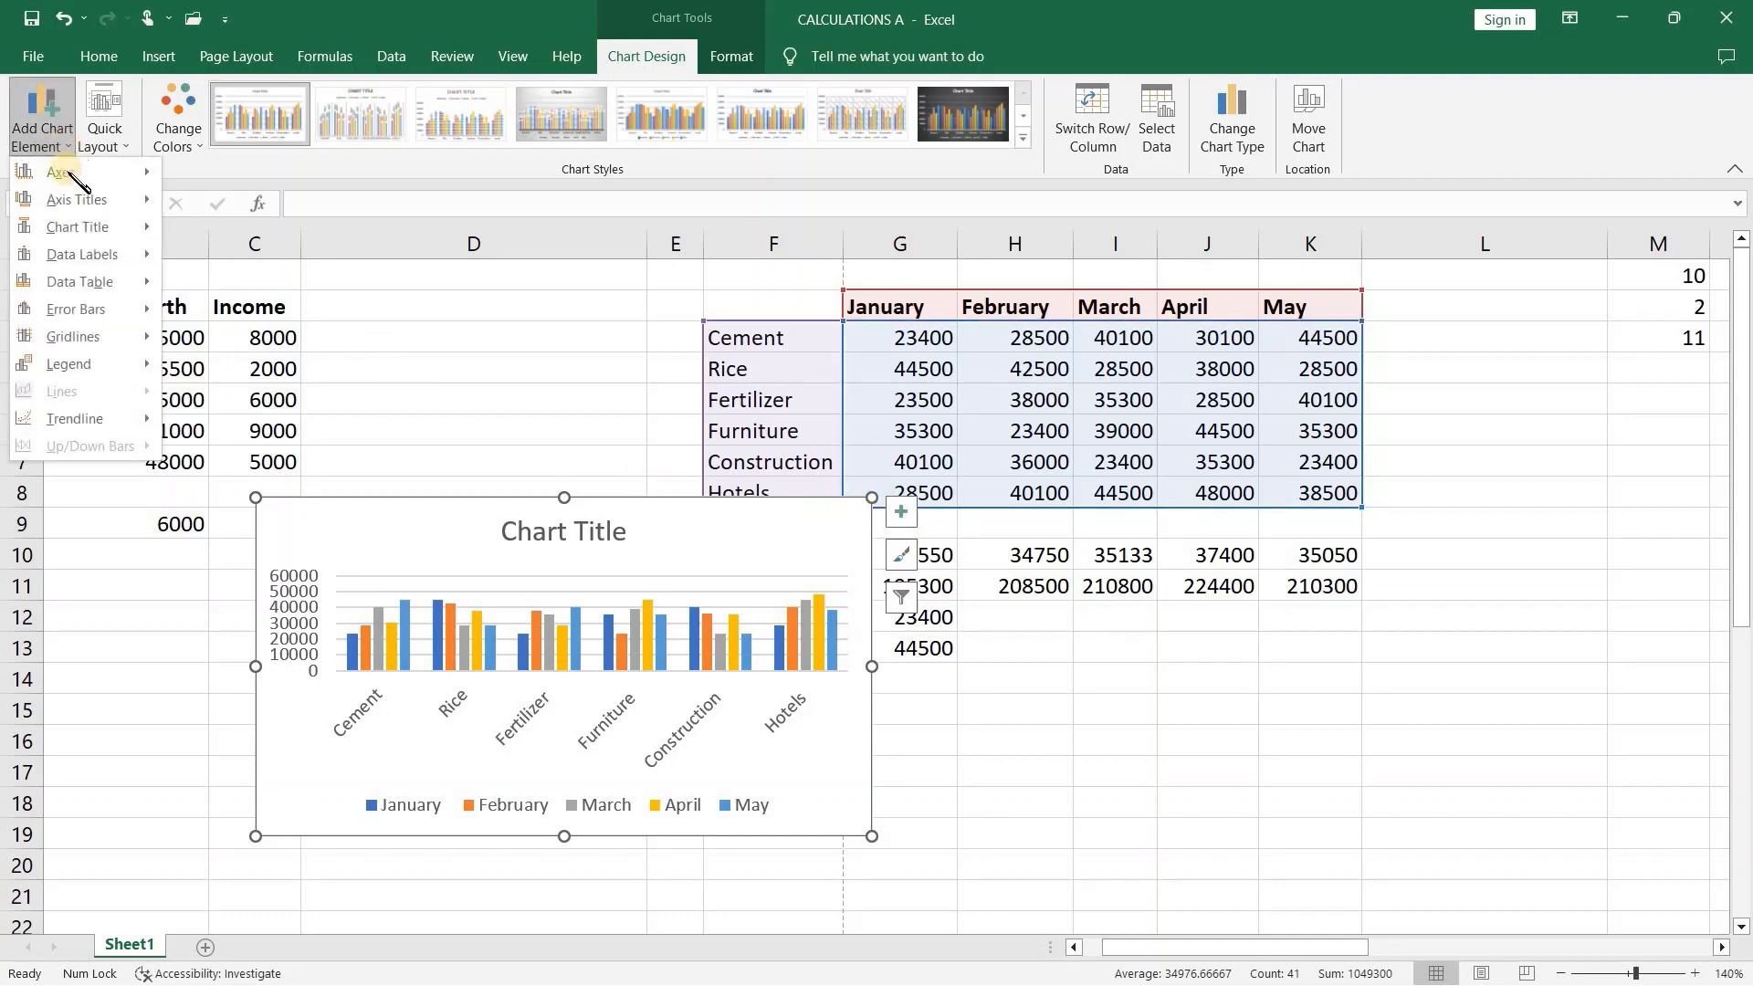
mouse_move(70, 233)
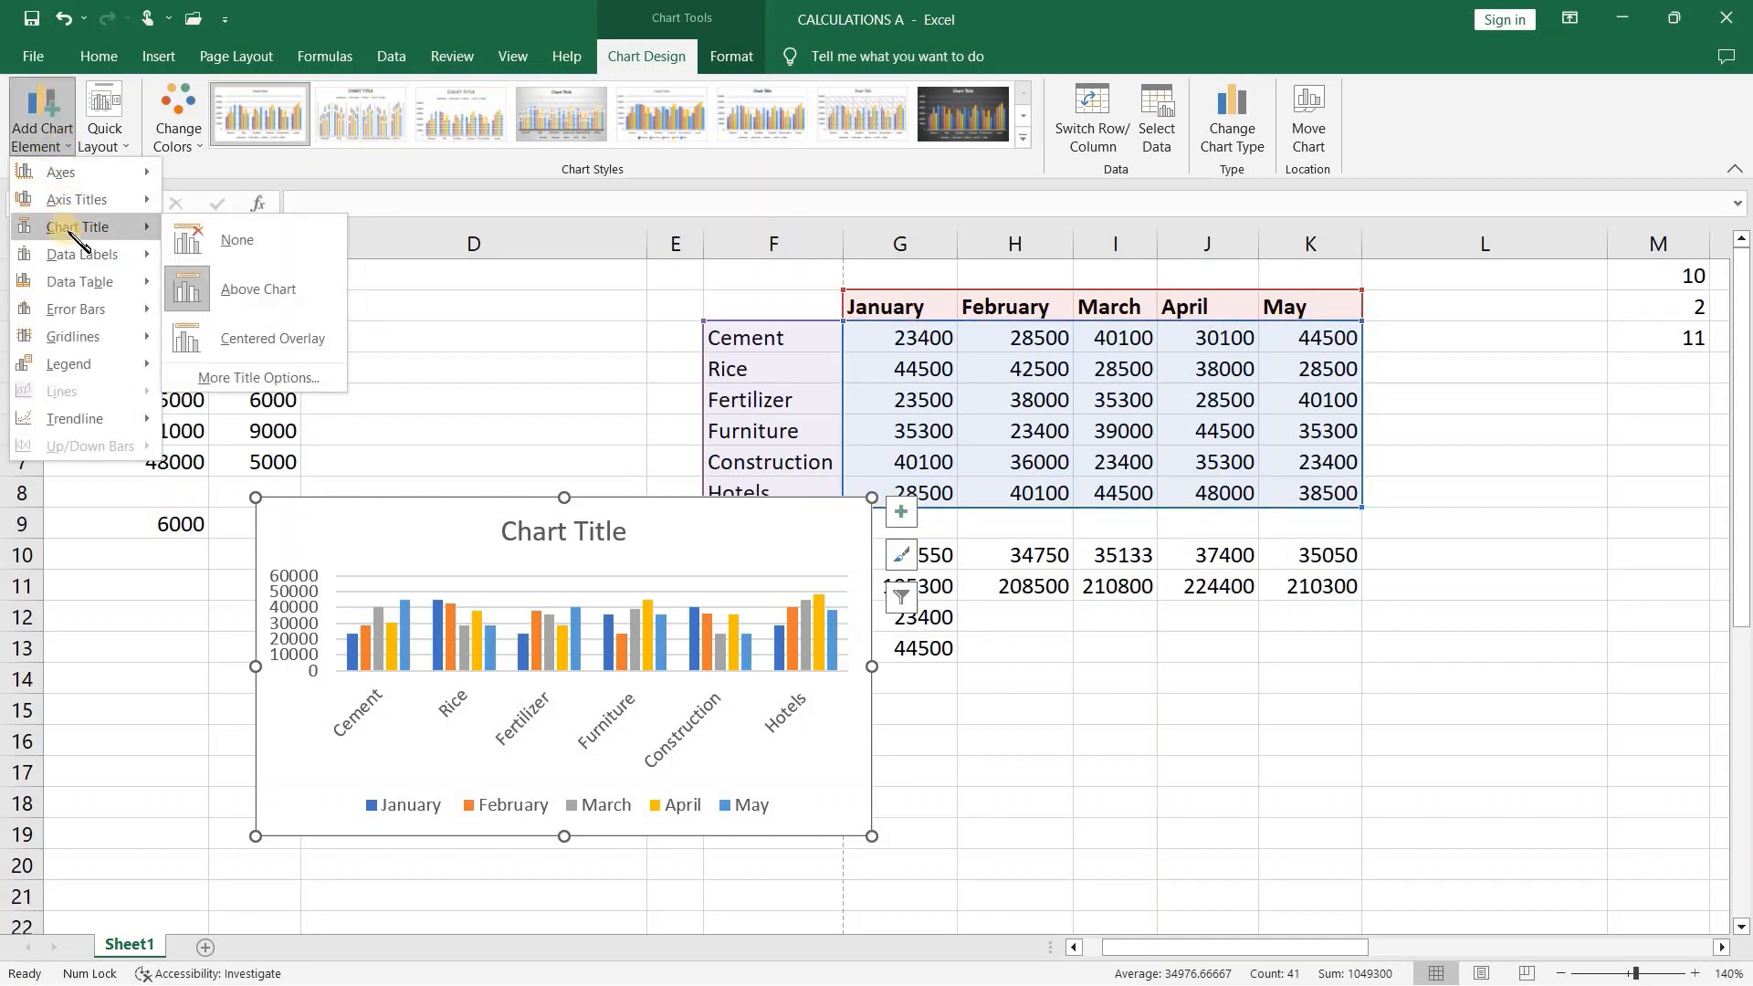
mouse_move(72, 285)
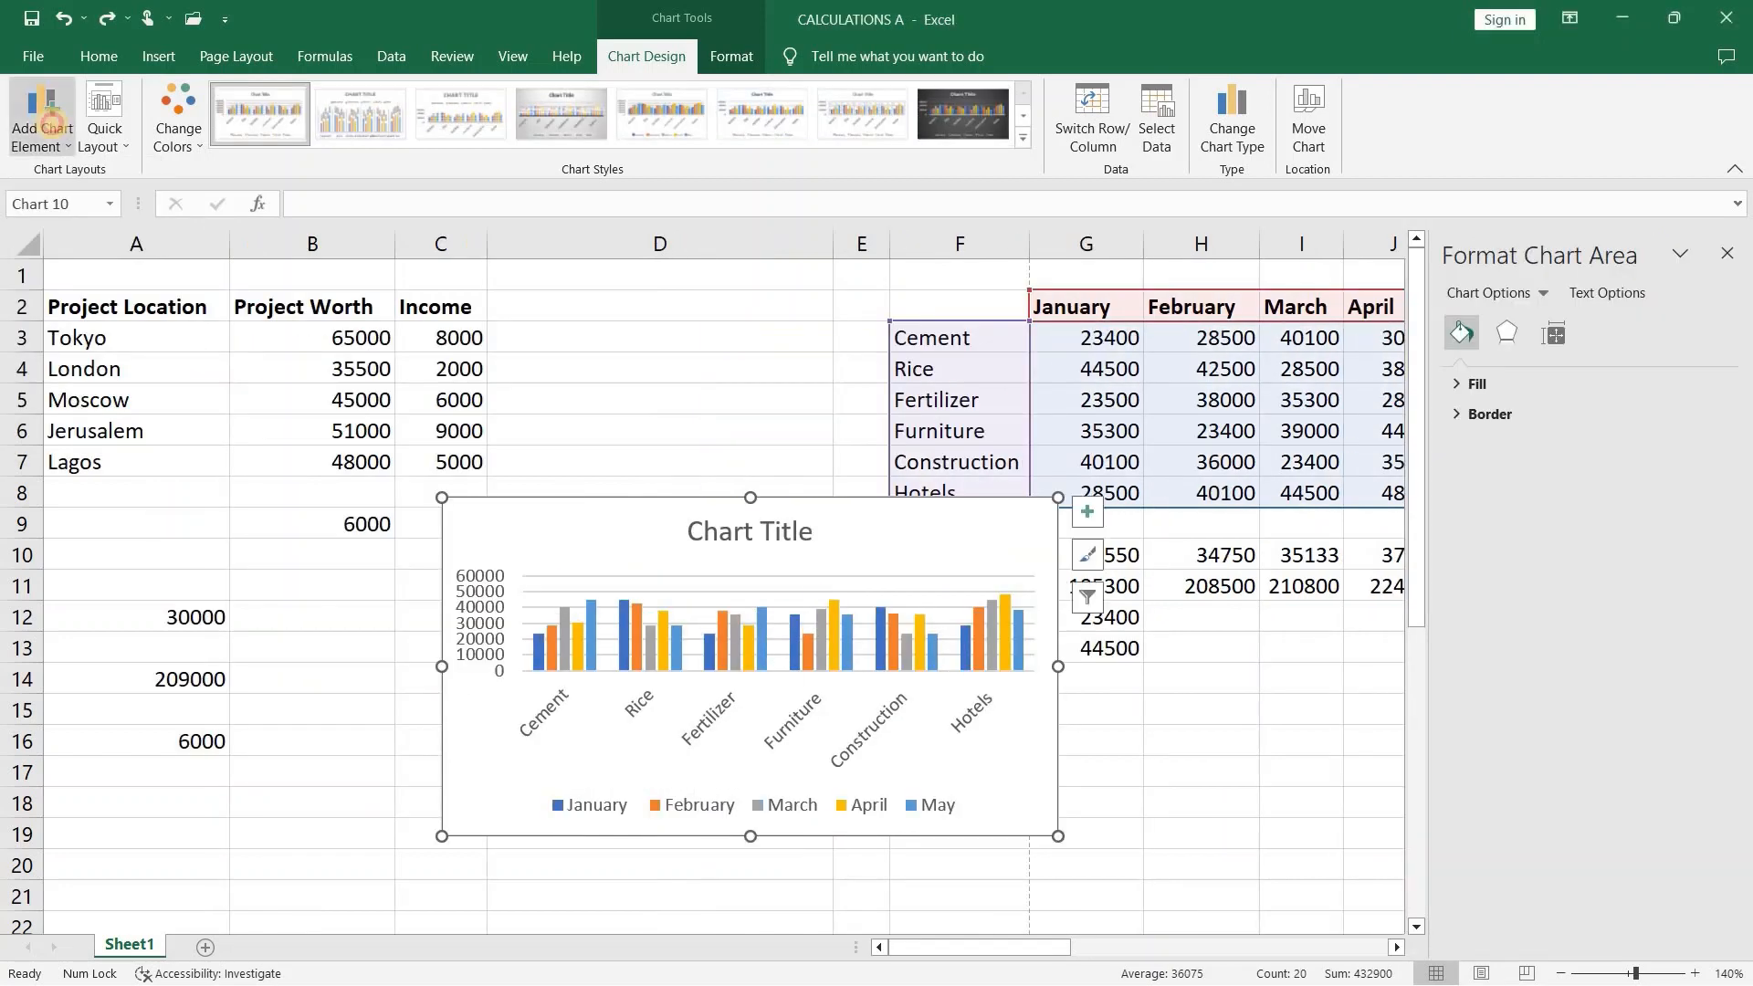
click(44, 116)
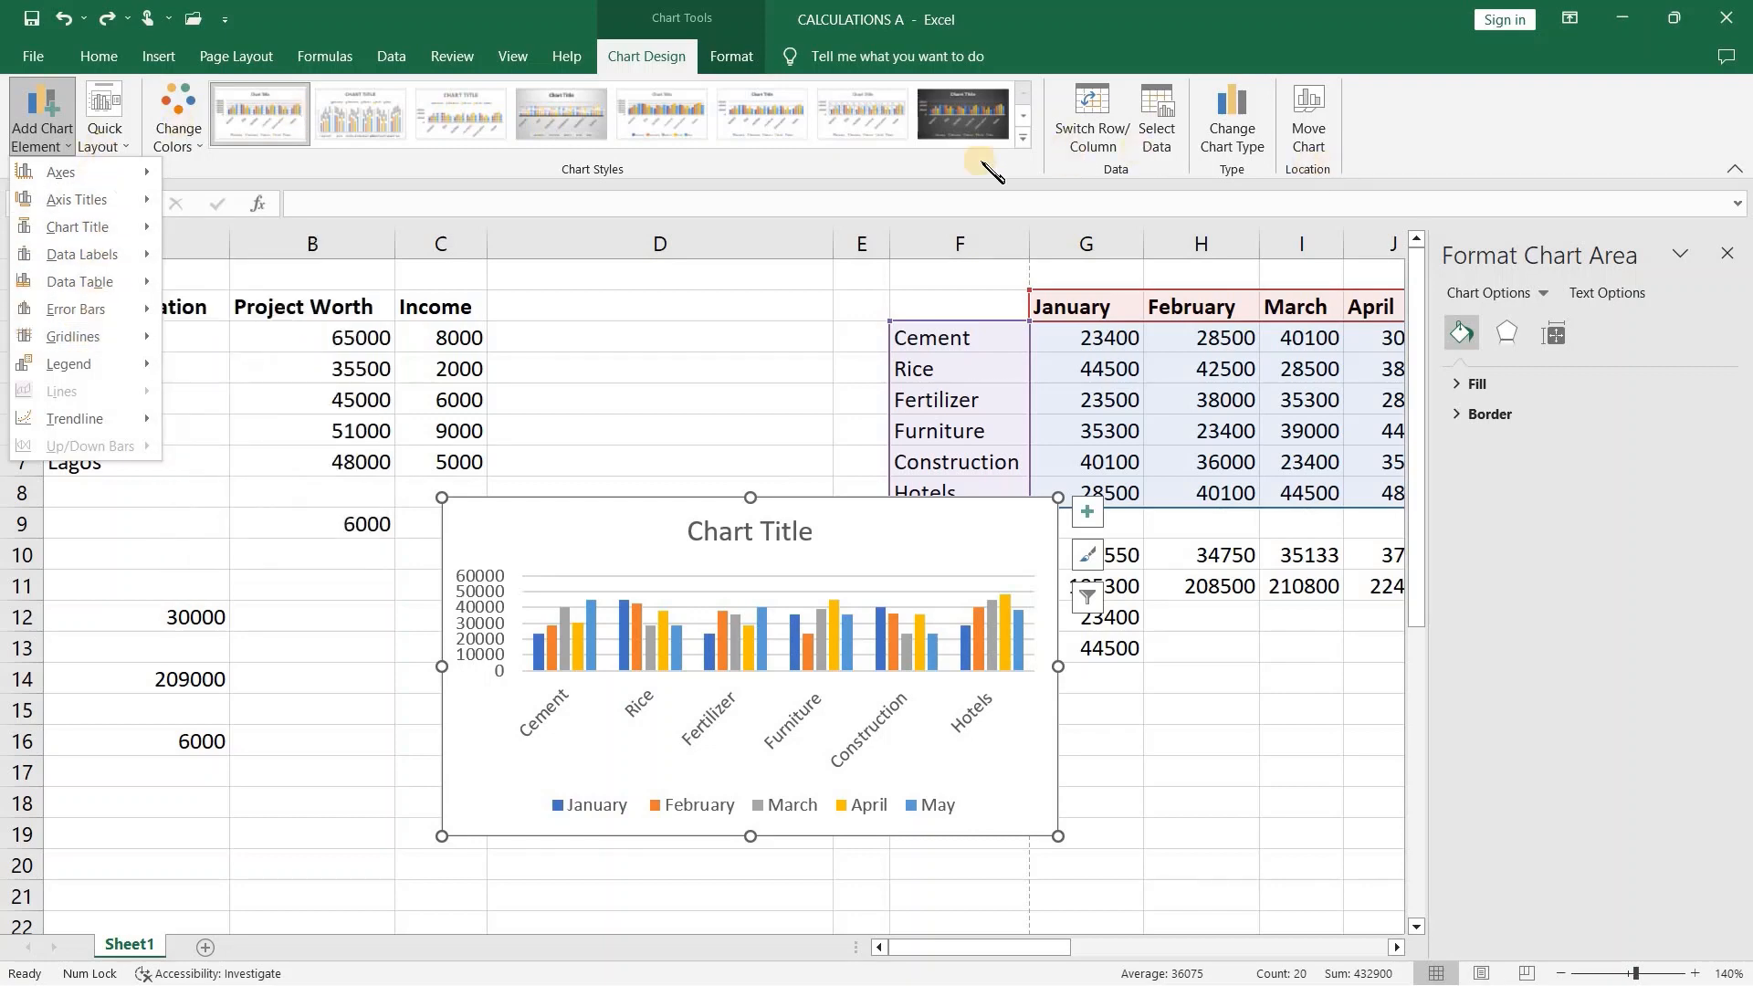
click(163, 56)
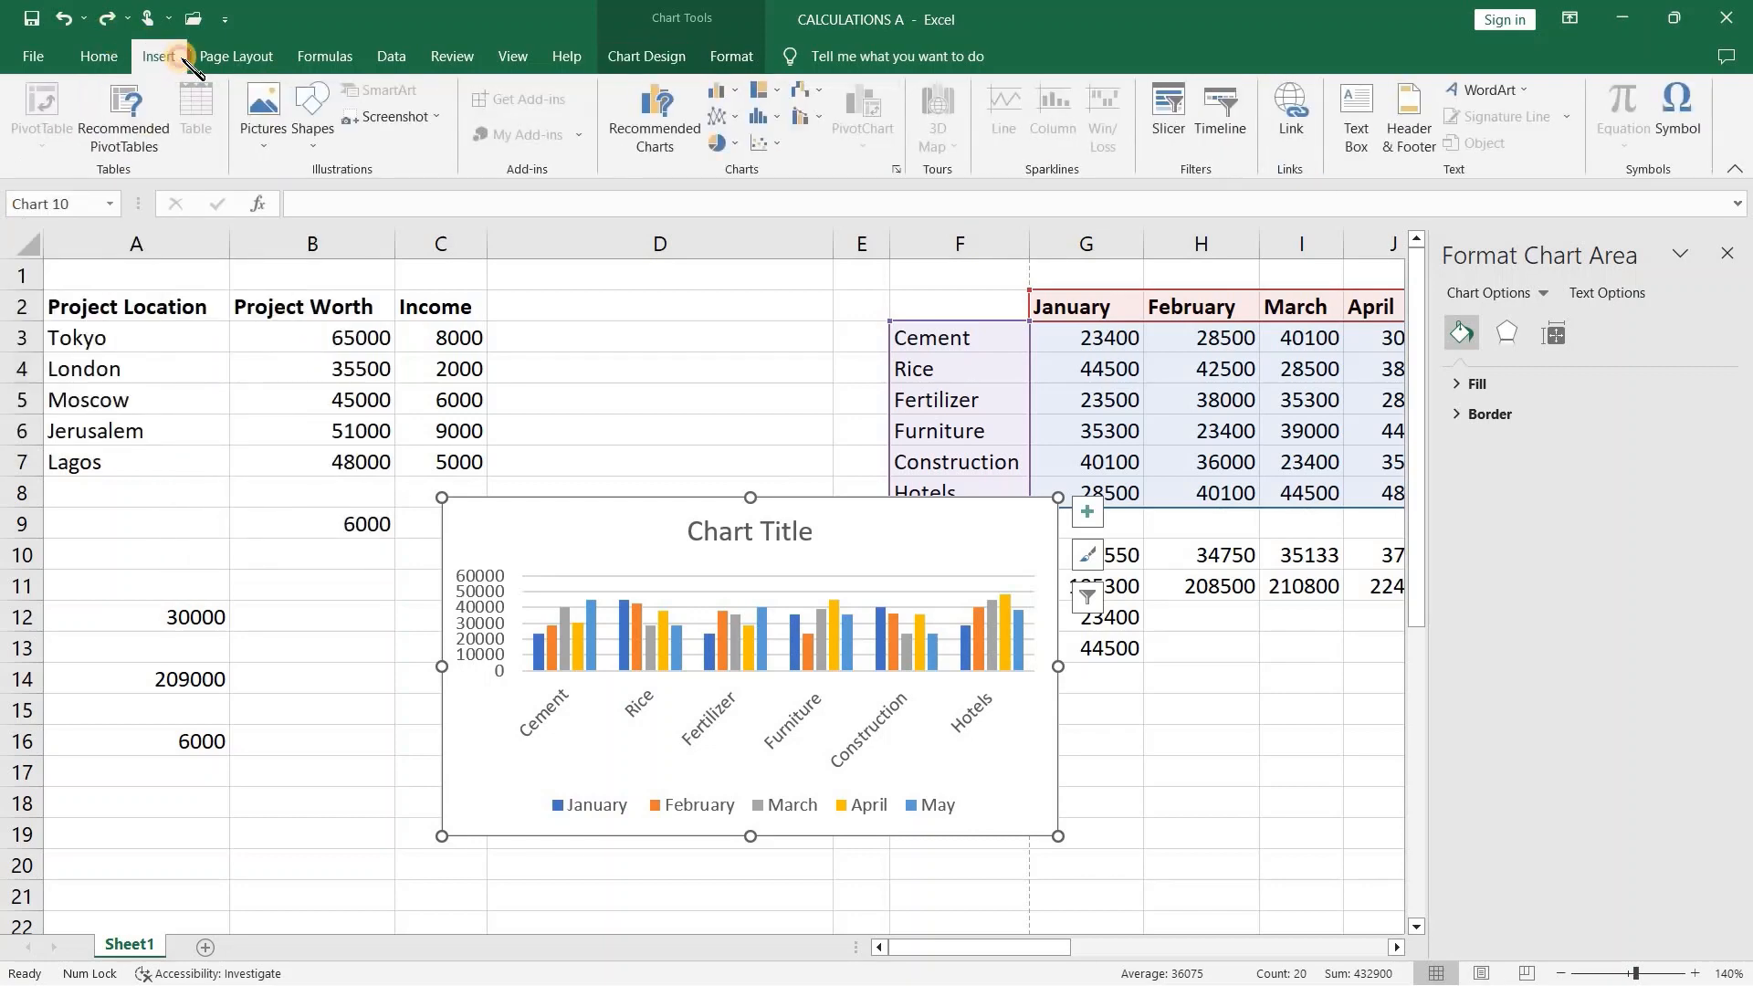
click(267, 142)
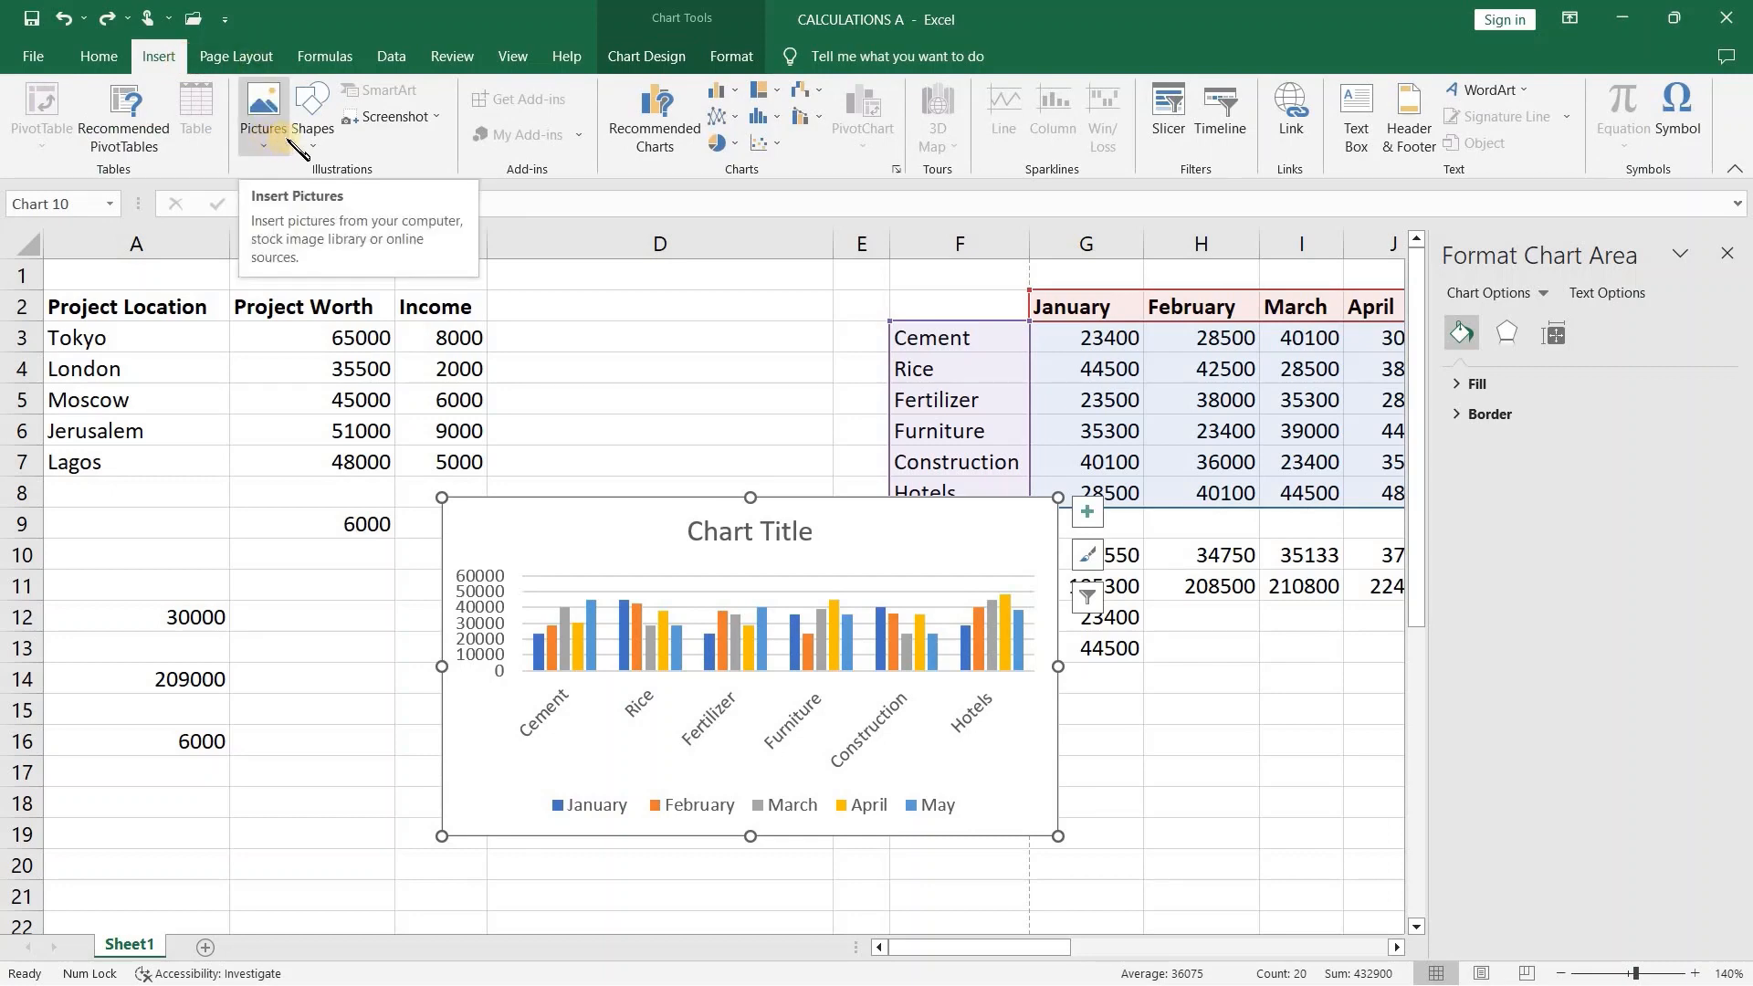